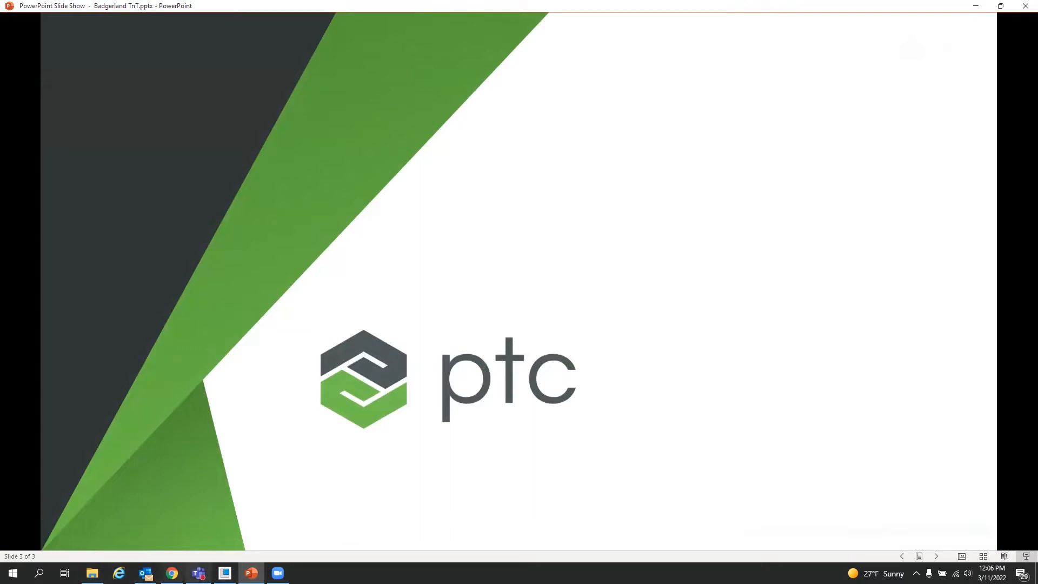
Step: Switch to Creo Parametric and open 1_blower.asm from the 01. access_layers_copy_geom folder
left_click(225, 574)
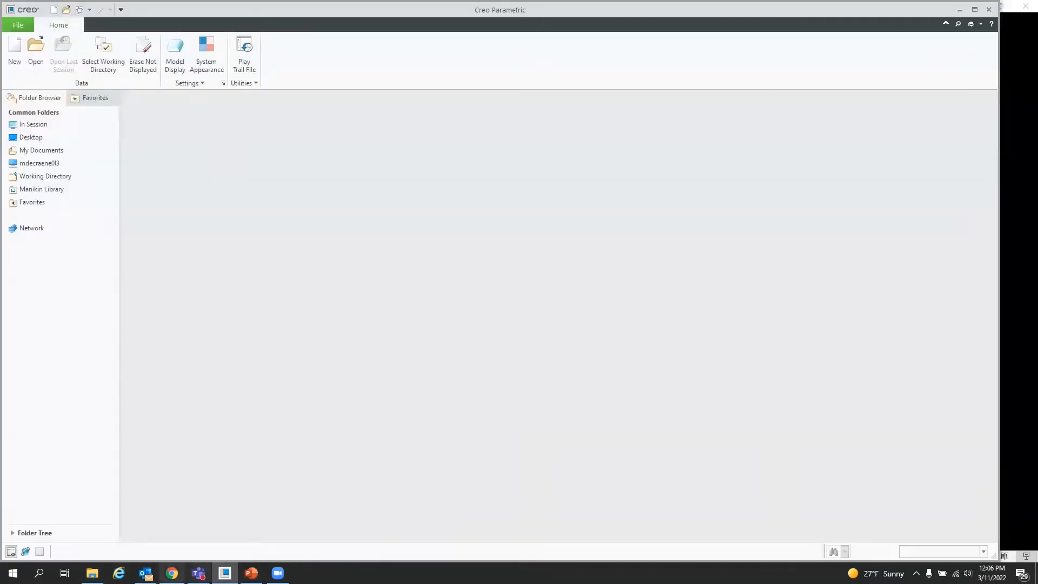
mouse_move(199, 573)
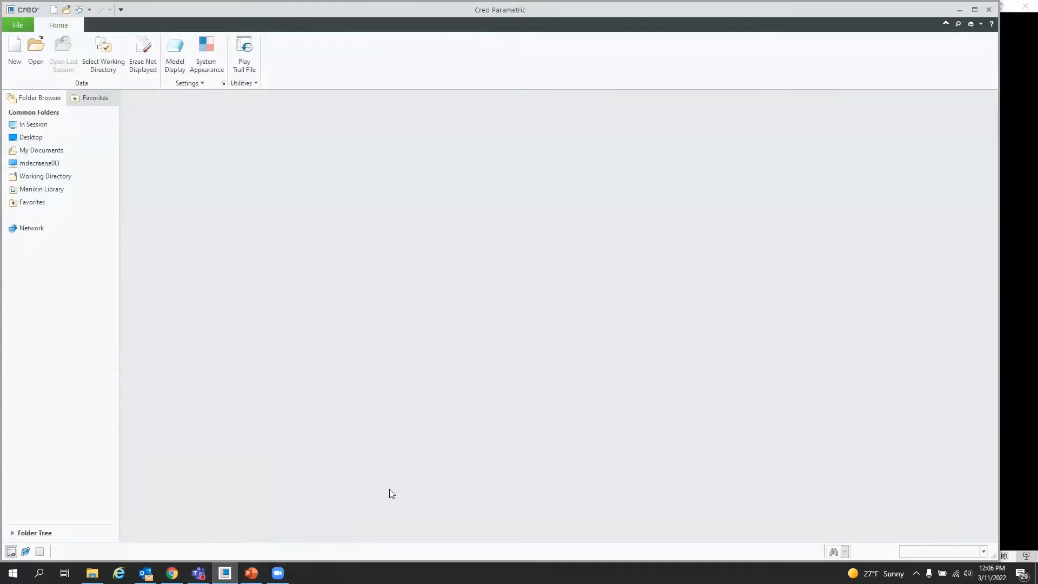
left_click(41, 54)
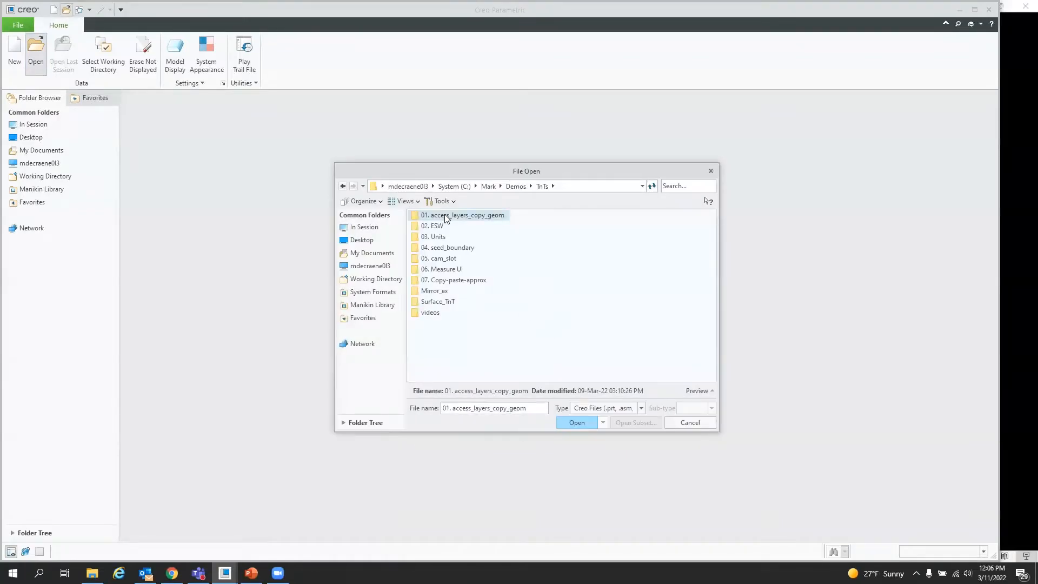
double_click(444, 214)
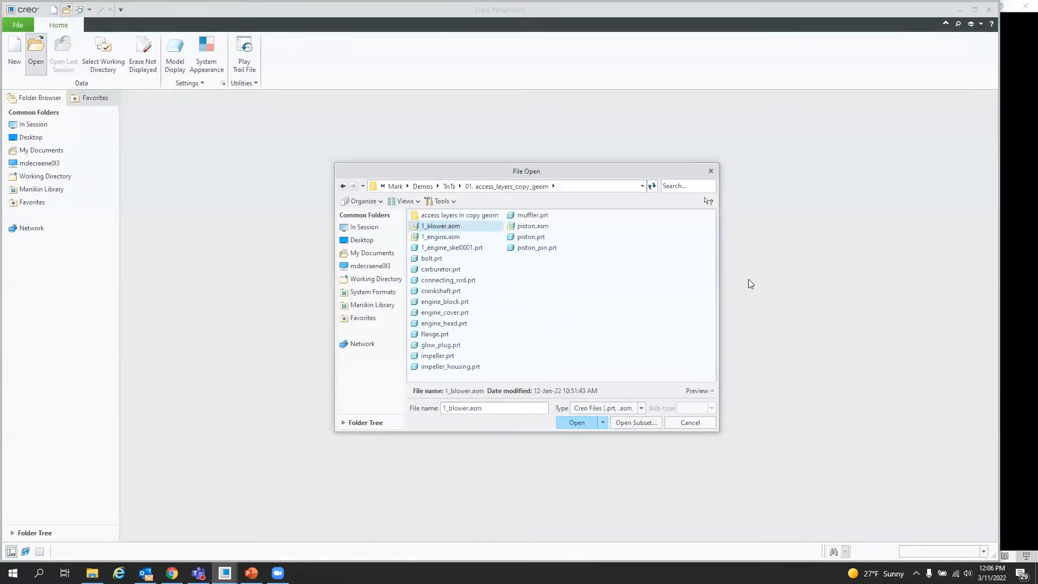
double_click(442, 226)
left_click(517, 369)
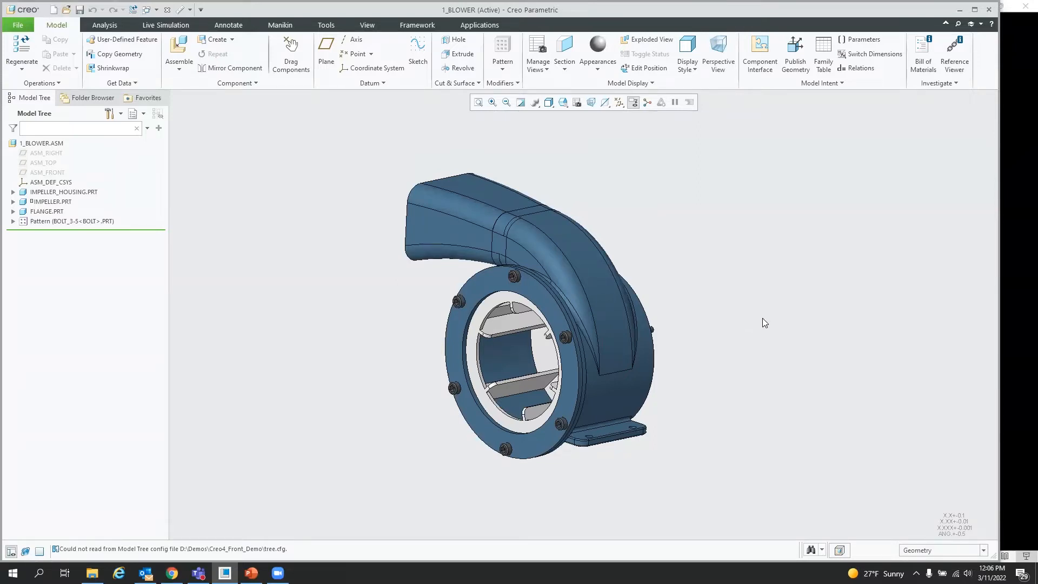
Step: Open 1_engine.asm from the same folder using the Master Rep representation
mouse_move(607, 352)
middle_mouse_down()
mouse_move(649, 331)
mouse_move(607, 345)
mouse_move(615, 351)
middle_mouse_up()
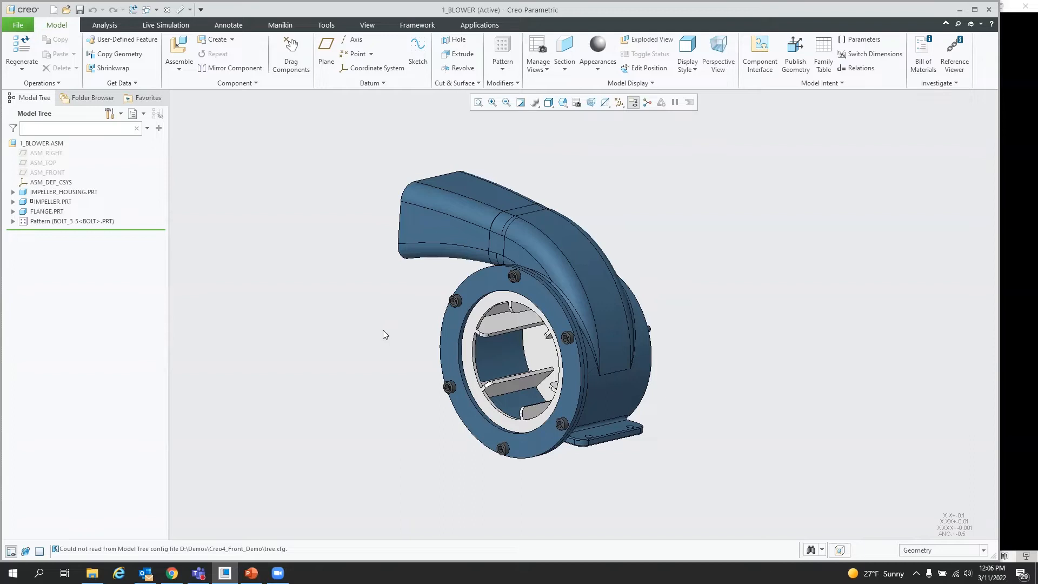
left_click(66, 9)
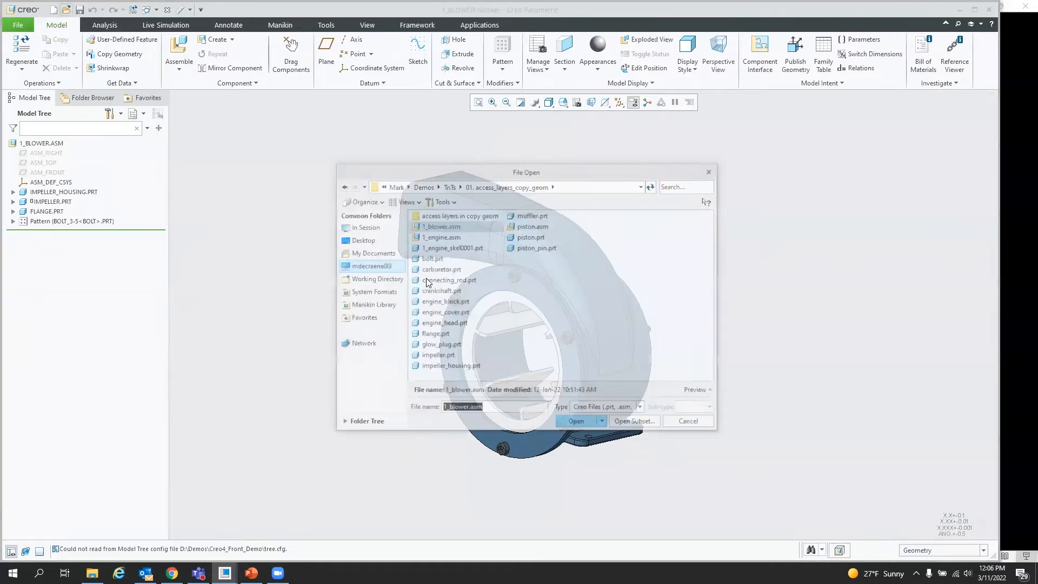
left_click(440, 237)
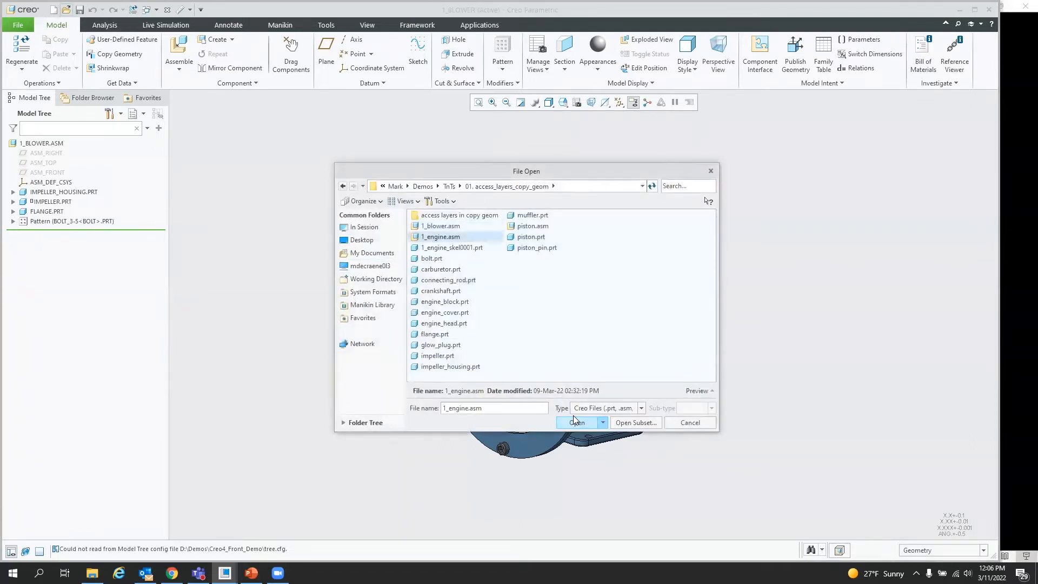
left_click(574, 422)
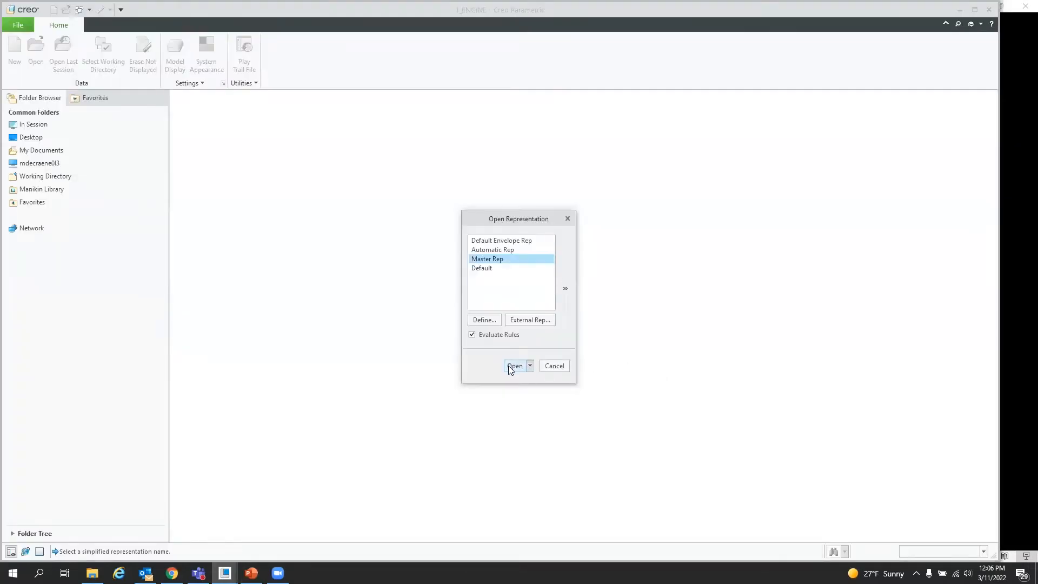
left_click(511, 365)
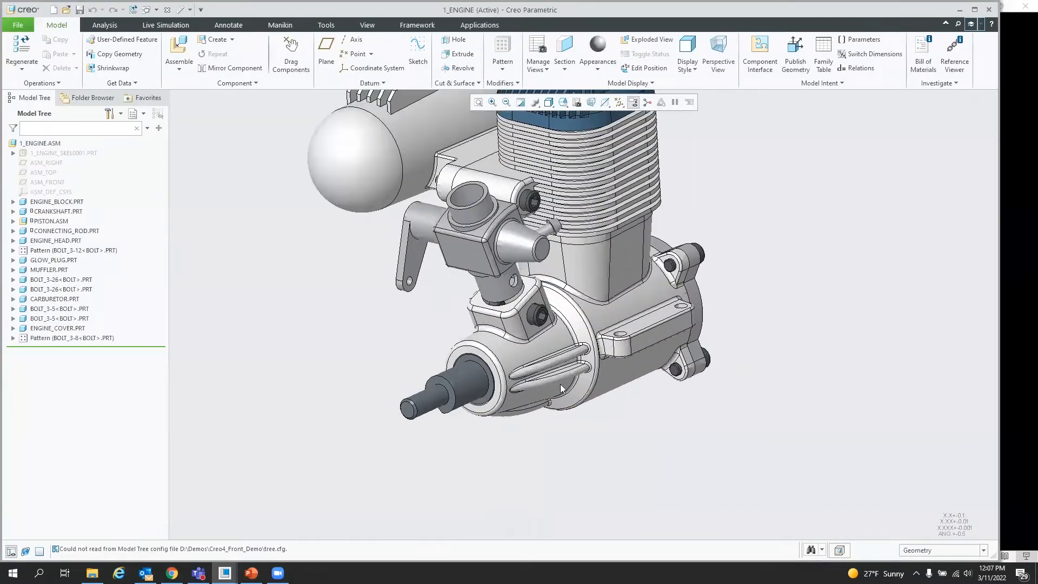
scroll(507, 437, "up", 2)
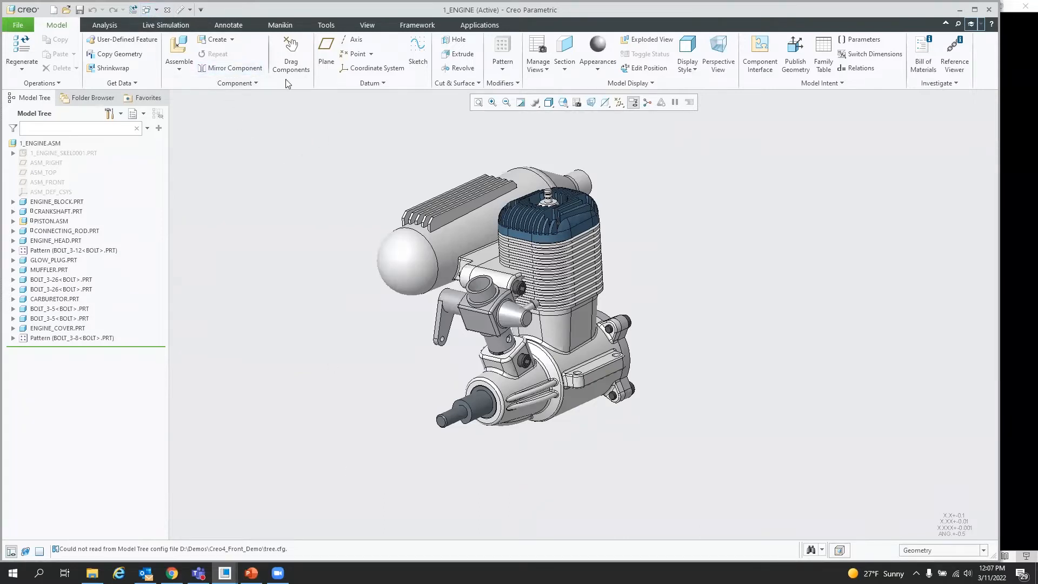
Step: Return to the blower assembly and start Copy Geometry with the External reference type
left_click(168, 10)
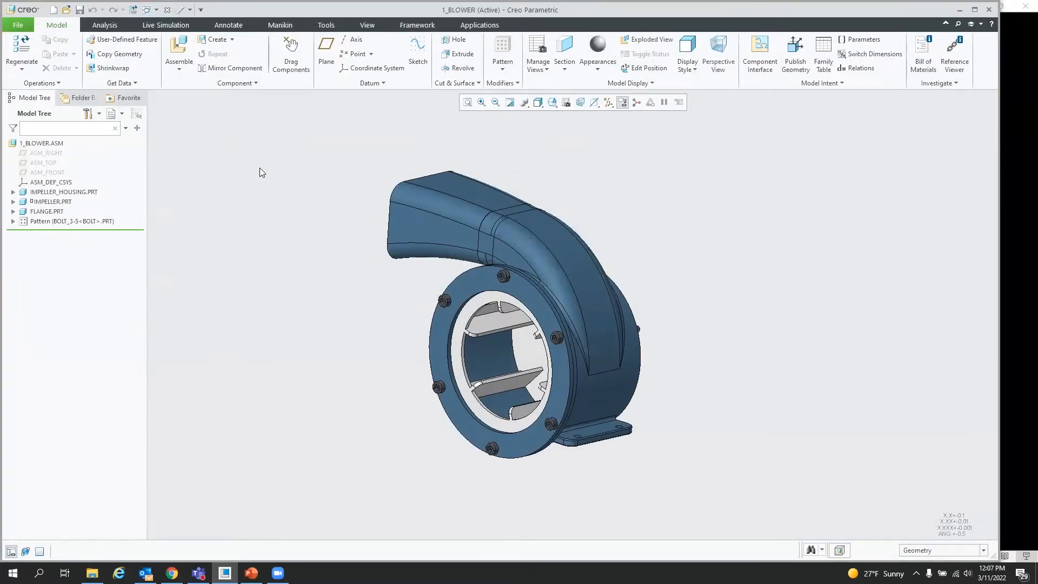
left_click(127, 59)
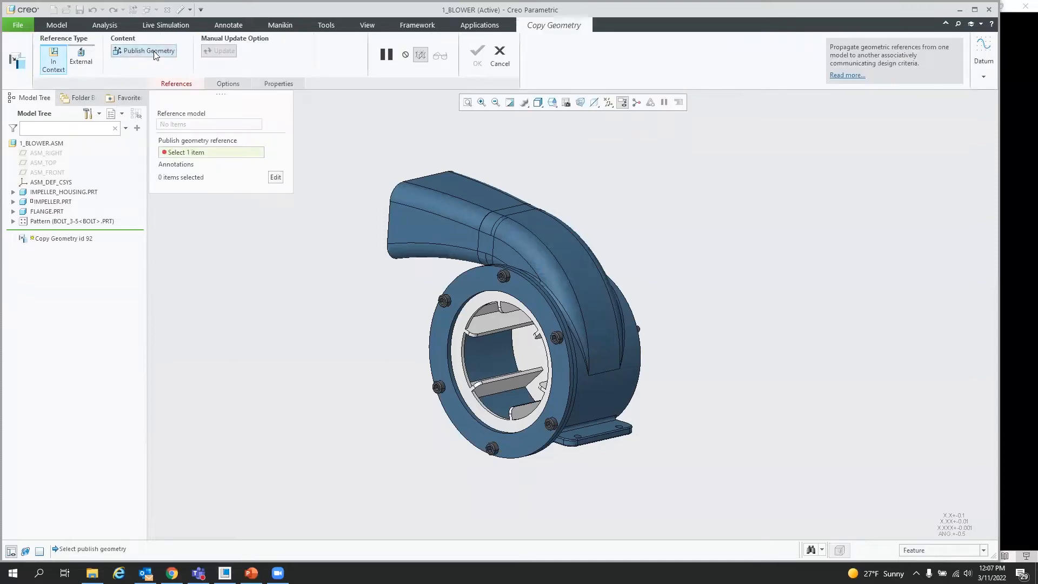
left_click(120, 55)
left_click(81, 57)
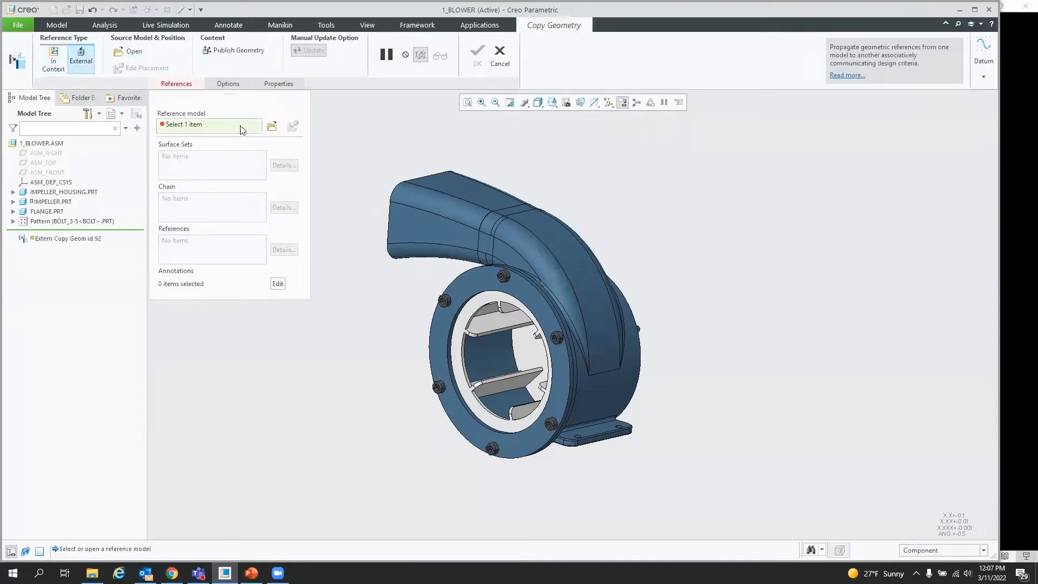
Step: Set 1_engine.asm as the reference model using Master Rep and Default placement
left_click(271, 126)
left_click(441, 237)
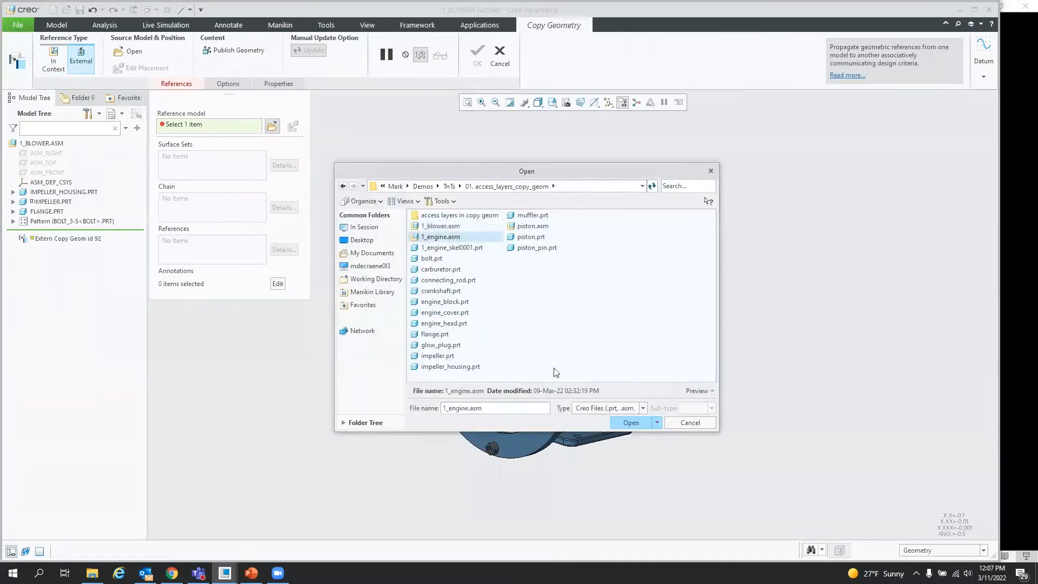
left_click(631, 423)
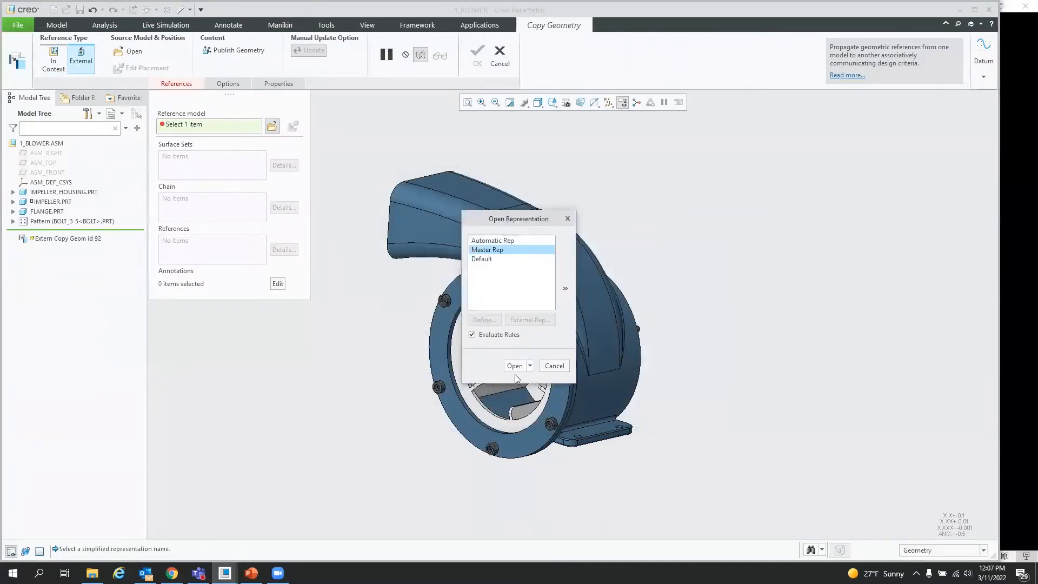
left_click(514, 366)
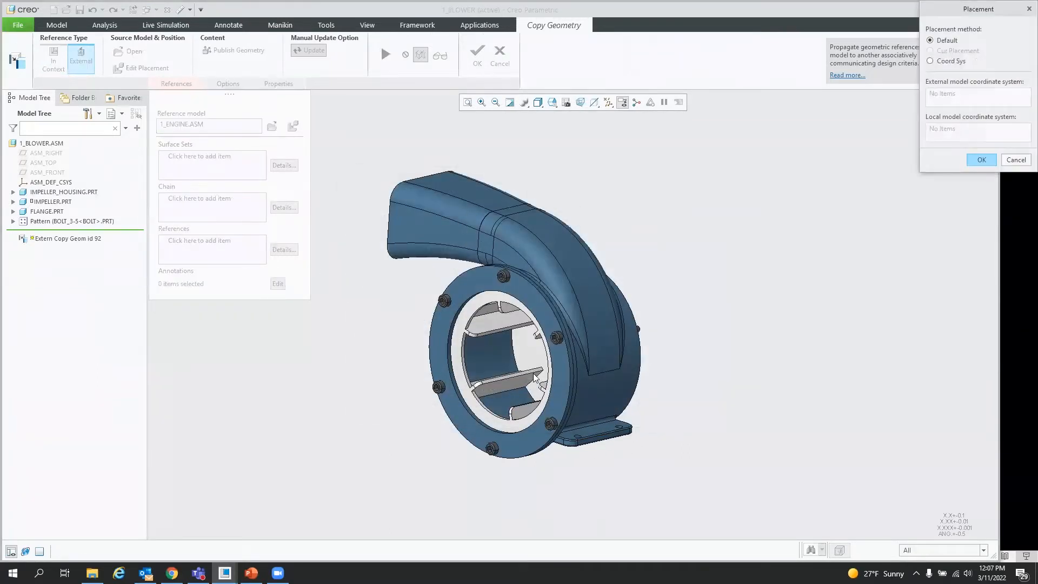
left_click(983, 158)
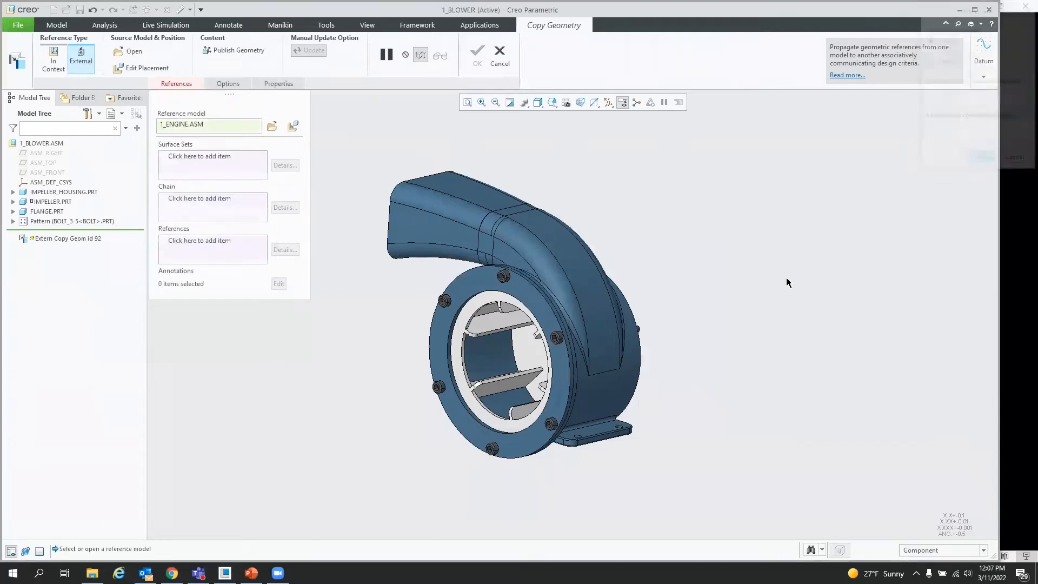
Step: Activate the surface sets collector to show the engine model in the preview window
left_click(182, 159)
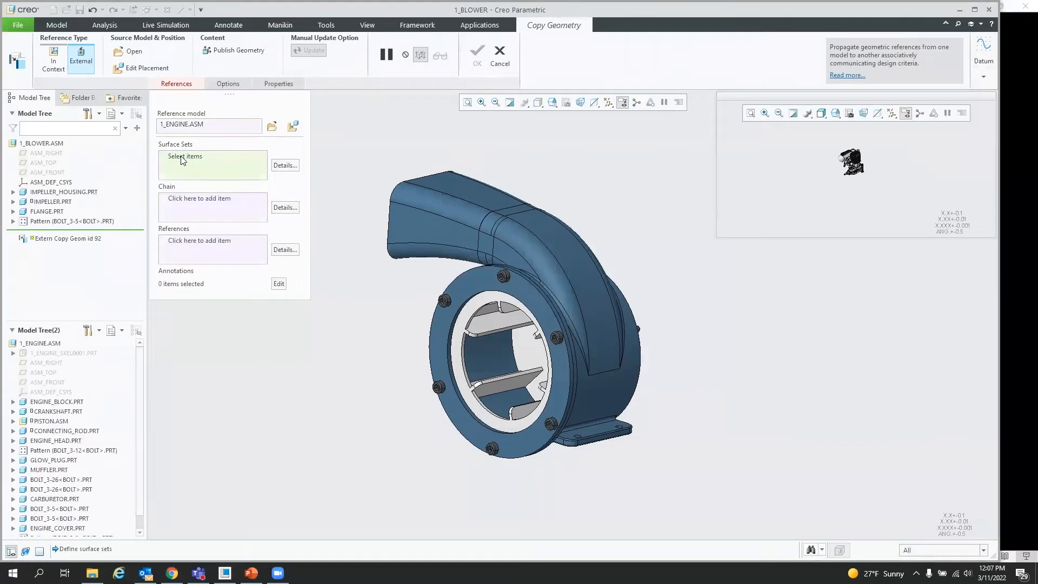
scroll(871, 169, "down", 4)
scroll(843, 210, "up", 3)
scroll(836, 196, "down", 5)
scroll(836, 196, "up", 1)
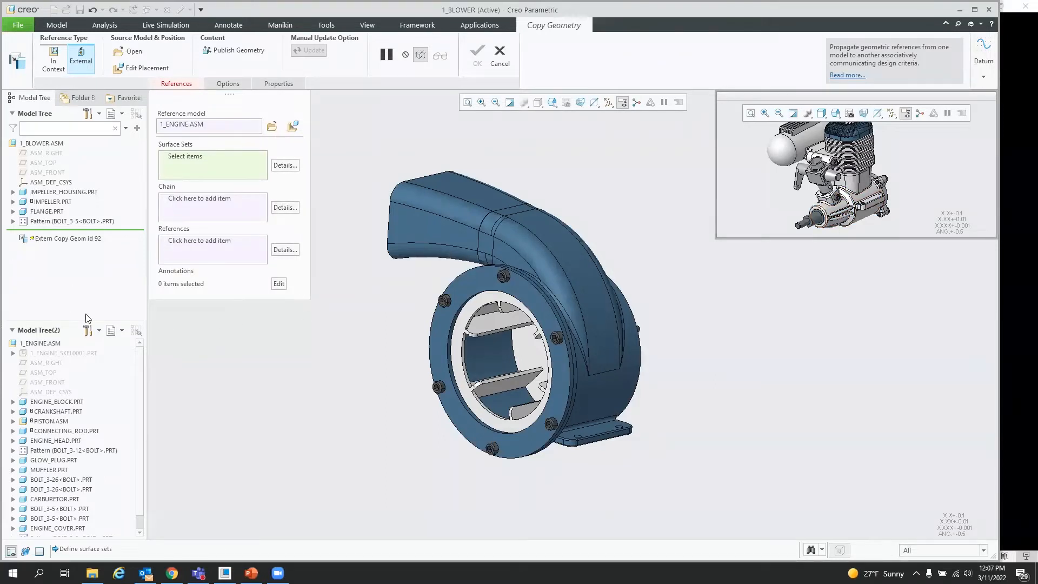
left_click(119, 113)
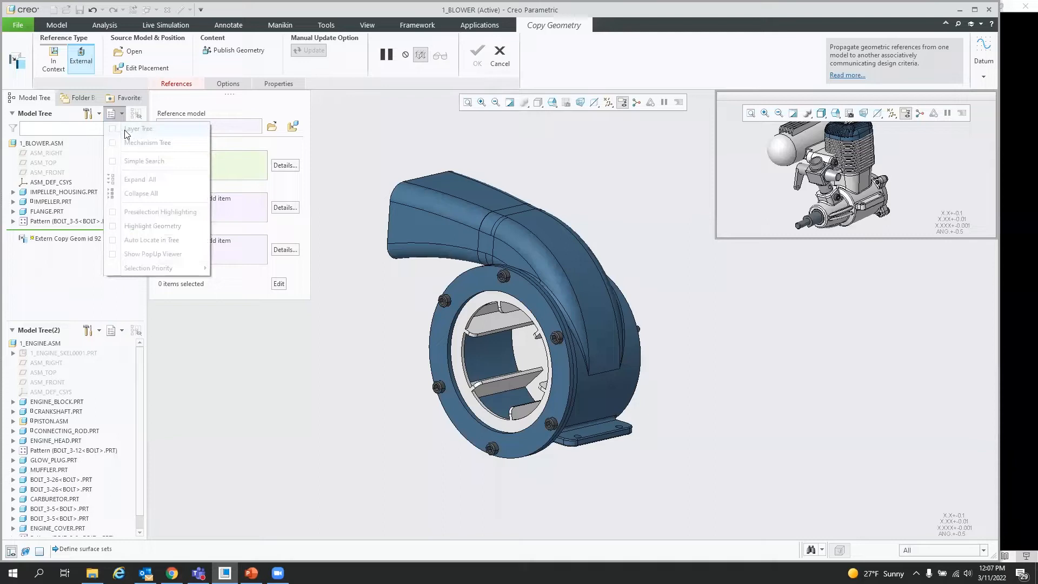
left_click(120, 114)
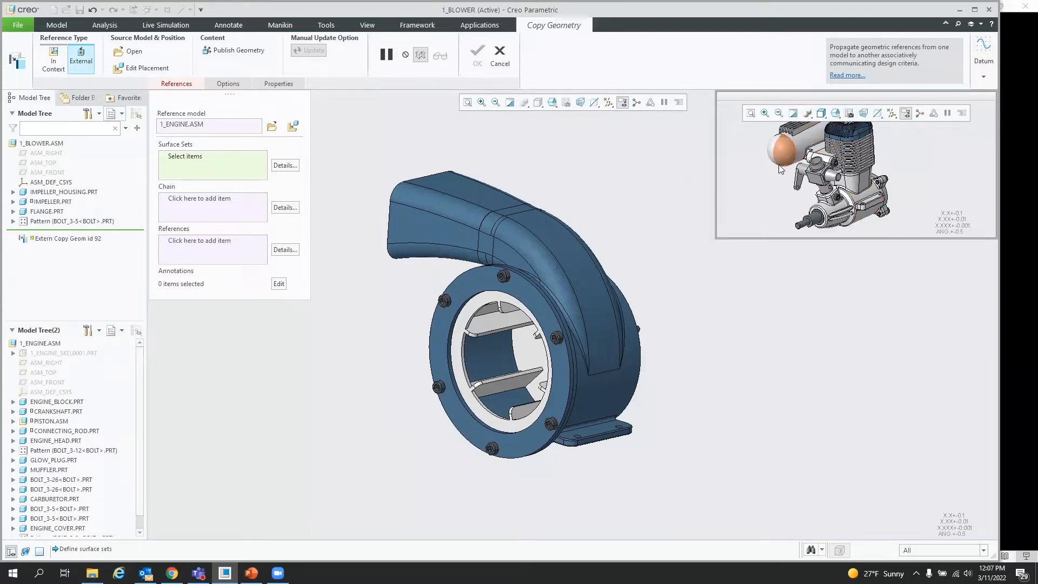
Step: Open the View Manager for the engine preview and review its Style and Layers tabs
left_click(851, 115)
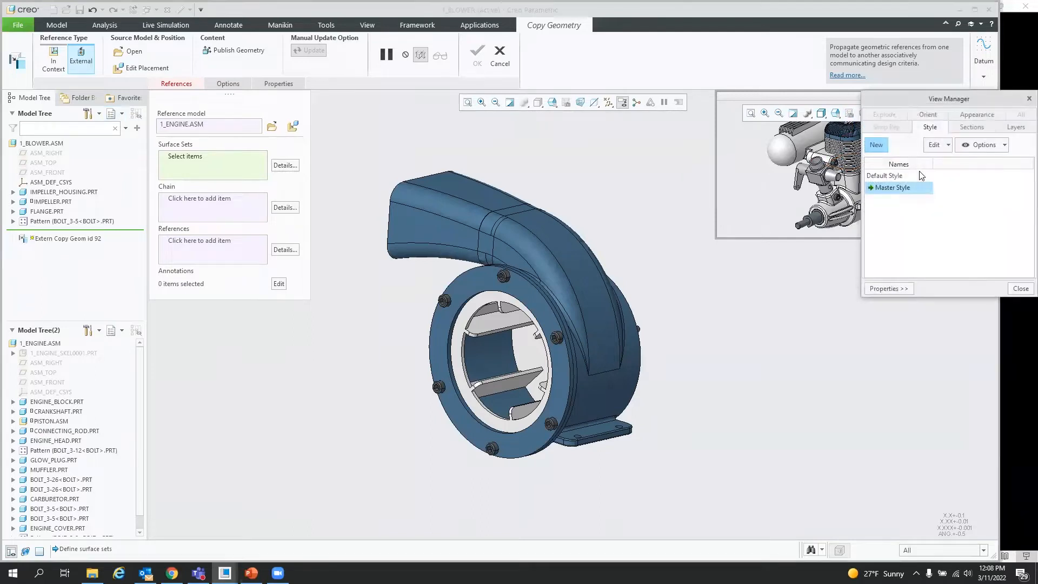
left_click(1017, 128)
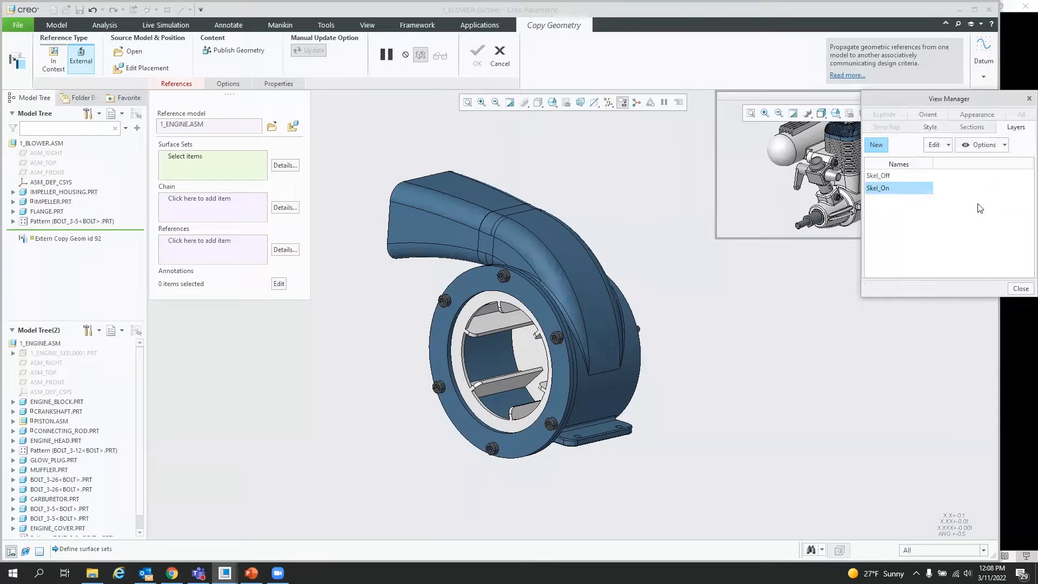
left_click(1022, 289)
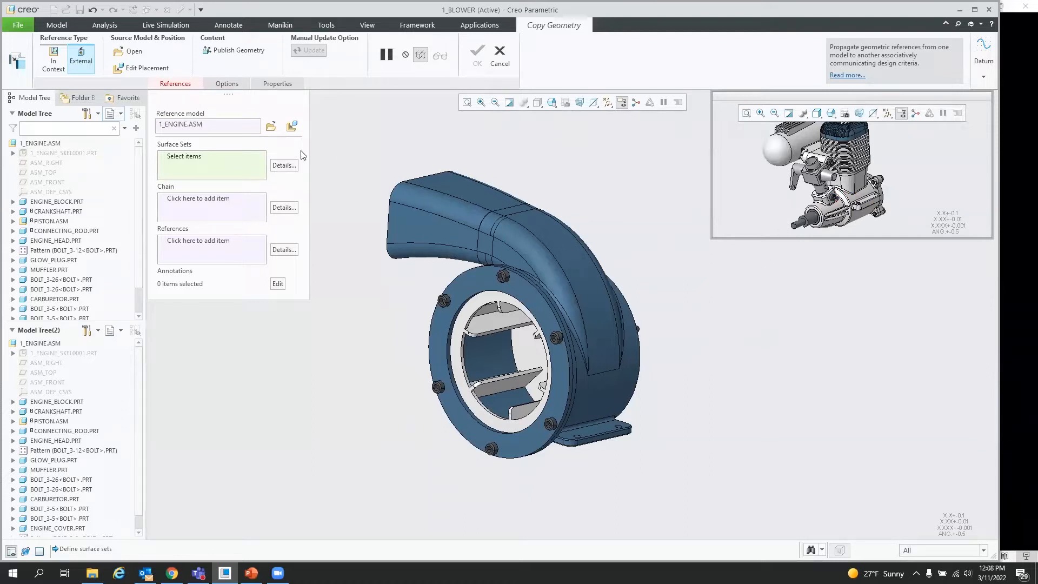
Step: Open the placement settings and switch the model tree display to the Layer Tree
left_click(137, 69)
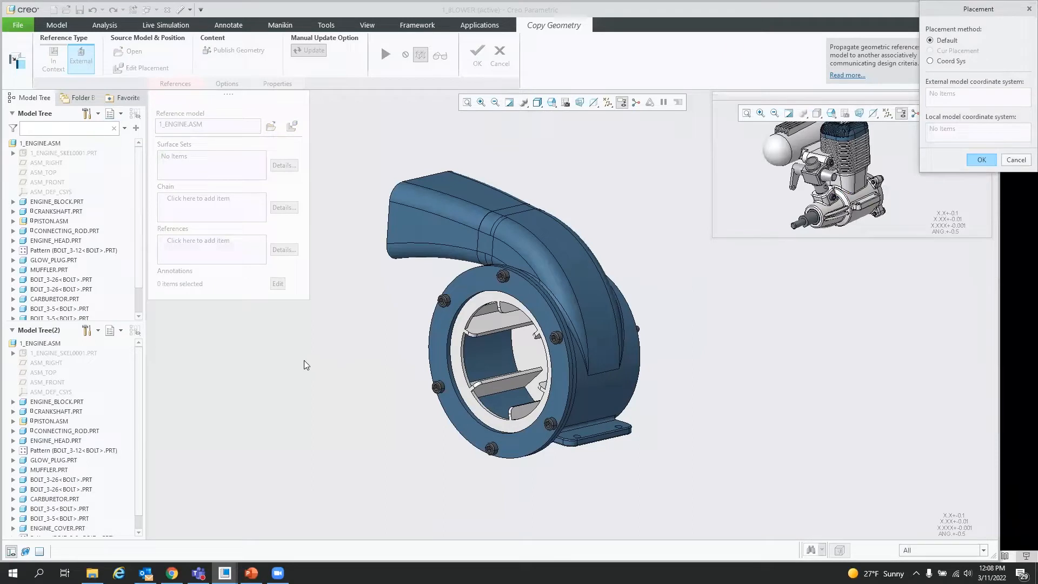
left_click(119, 114)
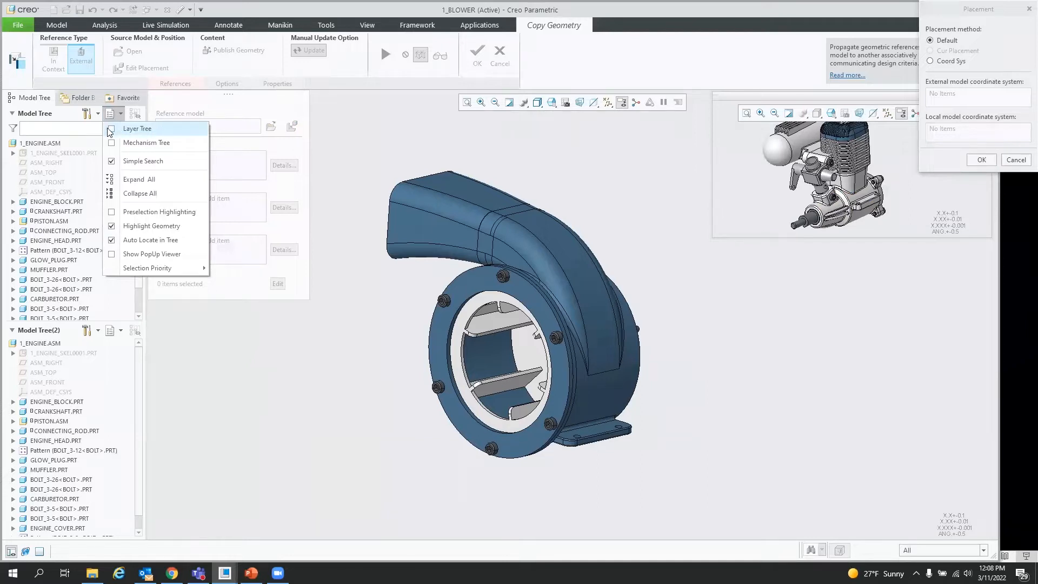
left_click(111, 129)
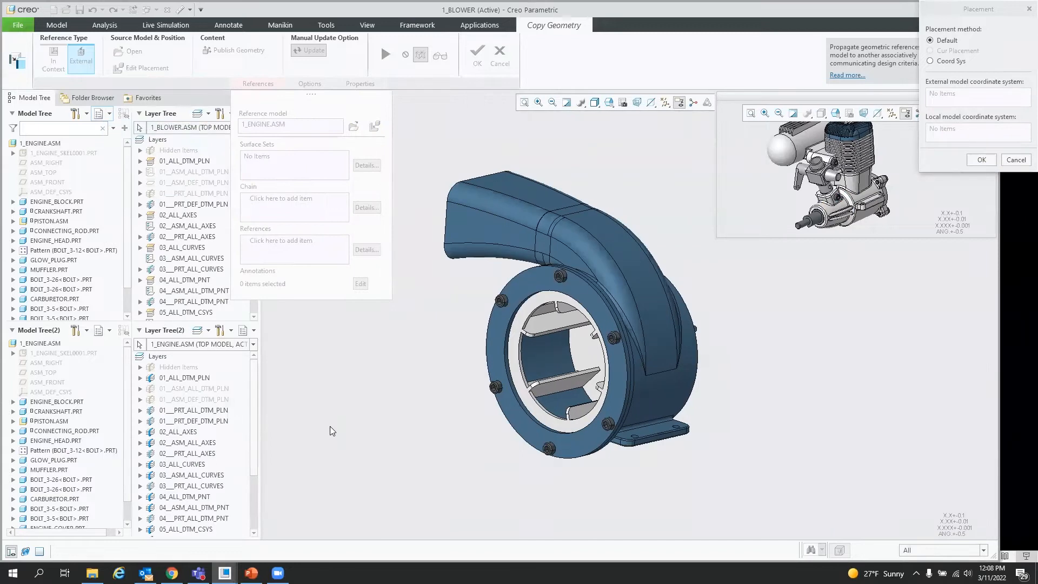
Step: Show the engine's 07__ASM_ALL_SKELETONS layer and confirm the placement settings
left_click_drag(259, 423, 291, 478)
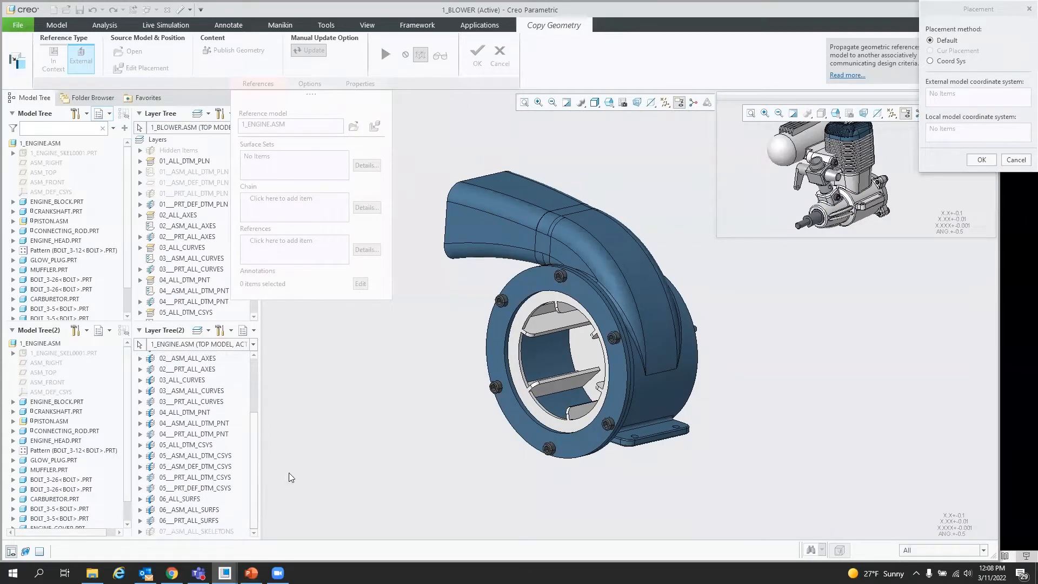
right_click(181, 532)
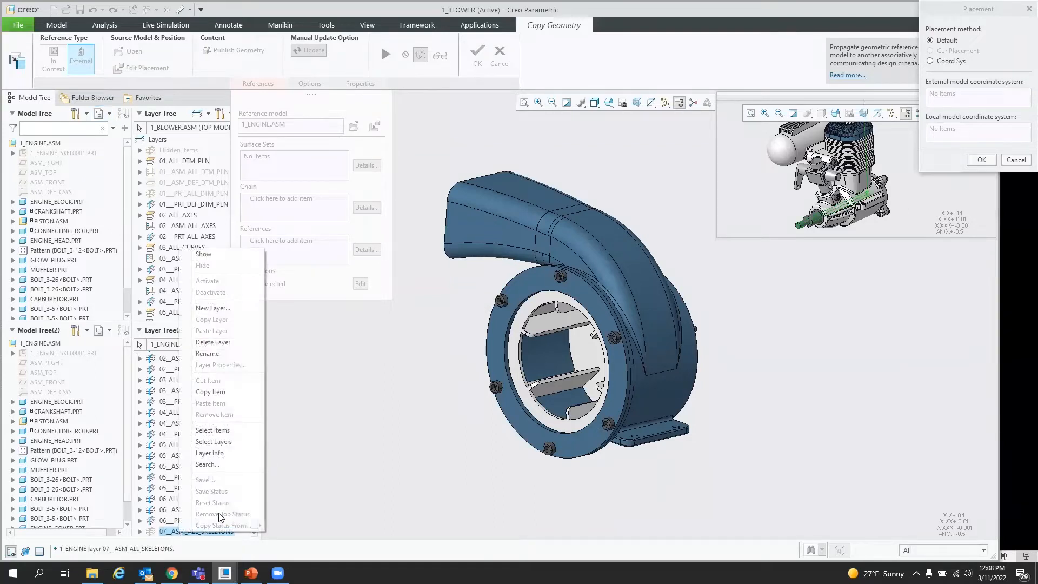
left_click(224, 256)
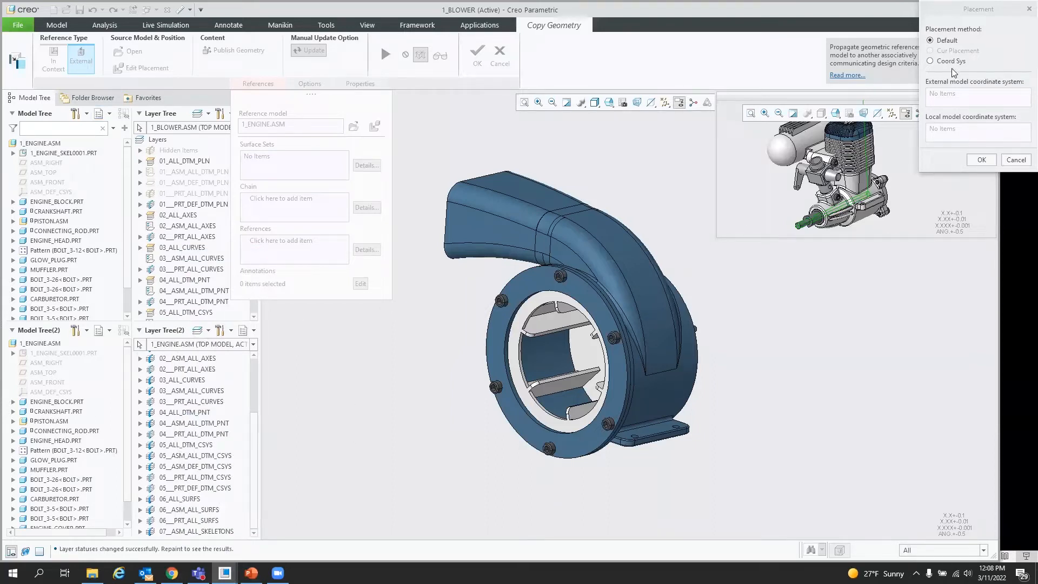
left_click(982, 161)
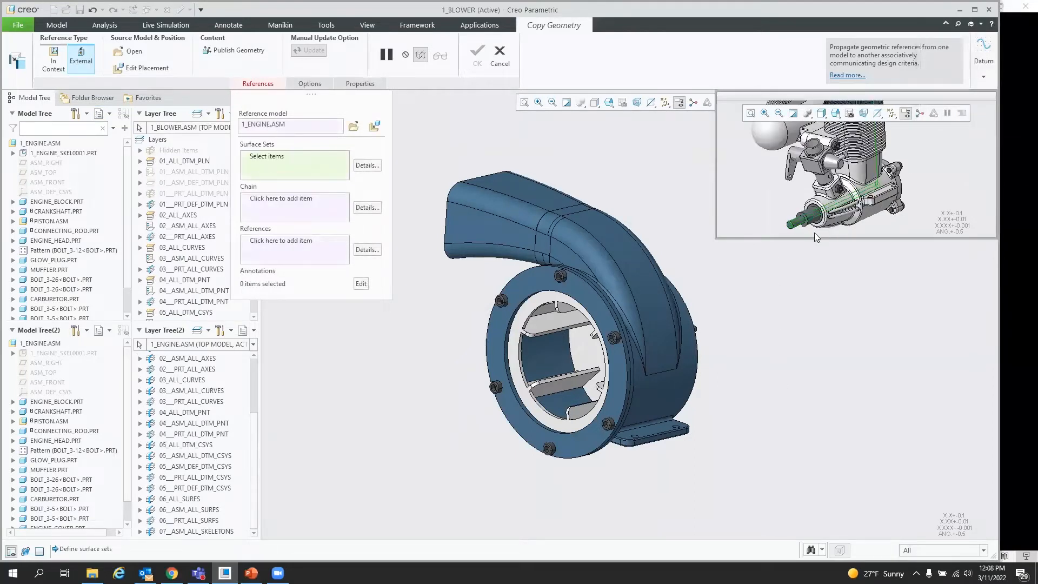
Step: Select the crankshaft skeleton's end surface in the engine preview as the surface set
scroll(806, 227, "down", 5)
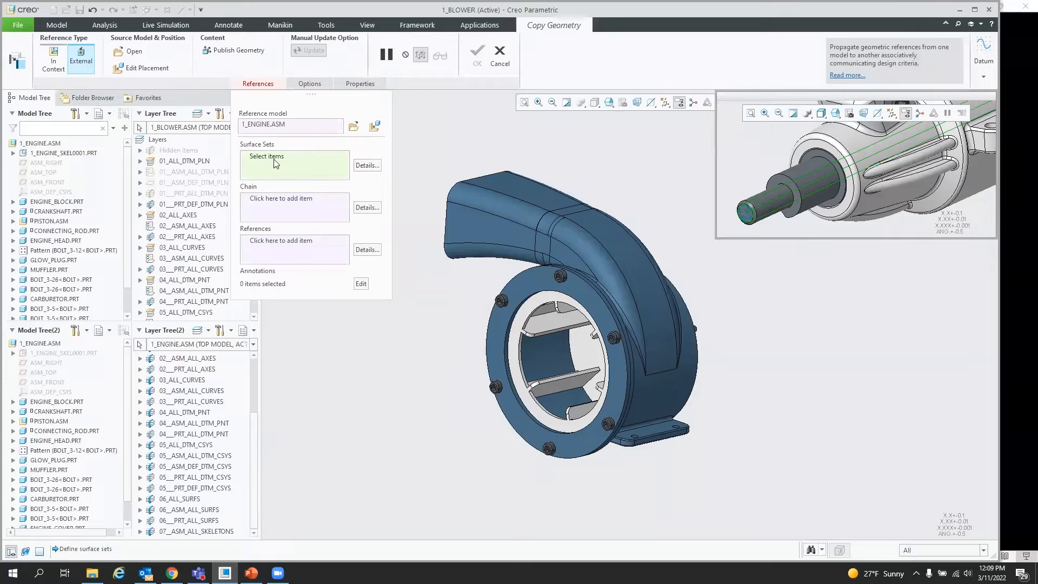
scroll(751, 211, "down", 3)
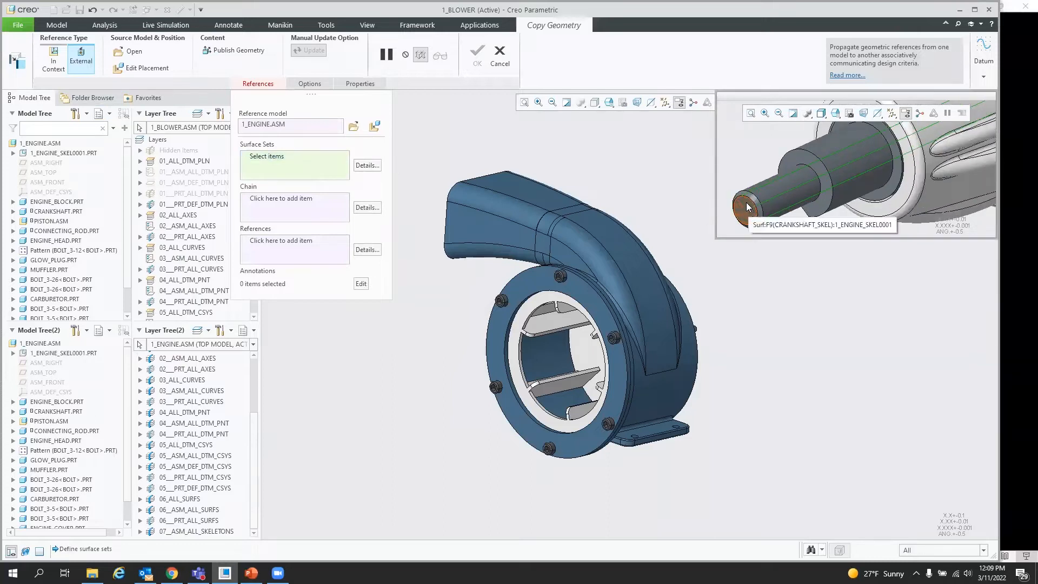
left_click(747, 204)
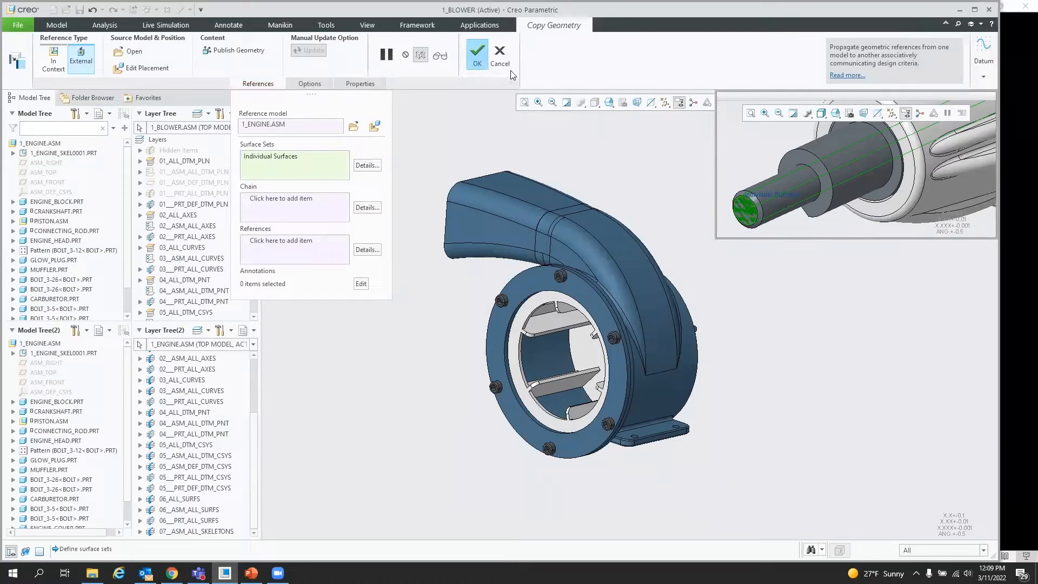
Step: Finish the external Copy Geometry feature and switch the navigator back to showing only the Model Tree
left_click(477, 54)
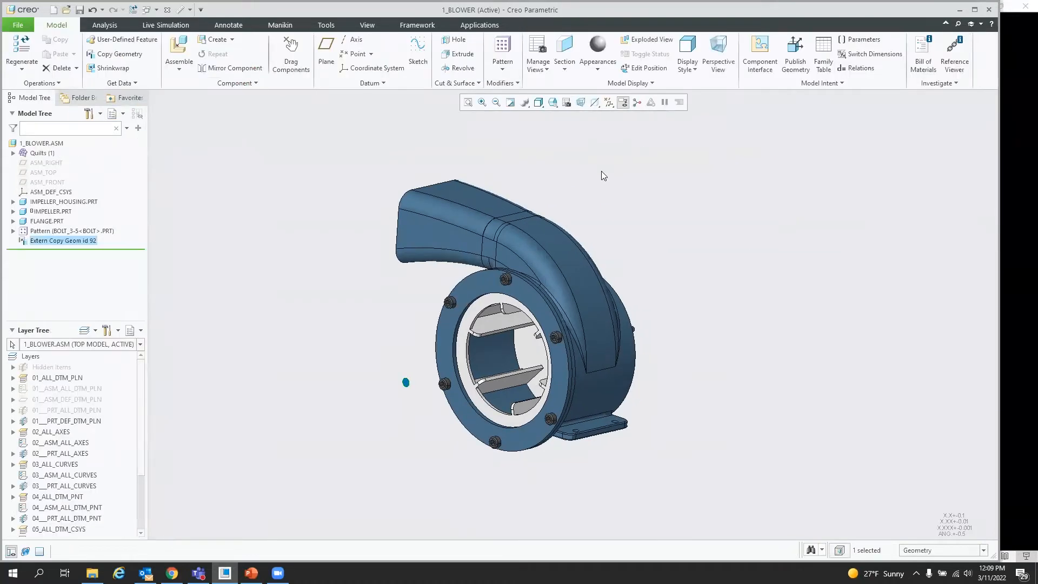
scroll(432, 380, "down", 2)
middle_click_drag(431, 380, 461, 409)
scroll(471, 412, "up", 2)
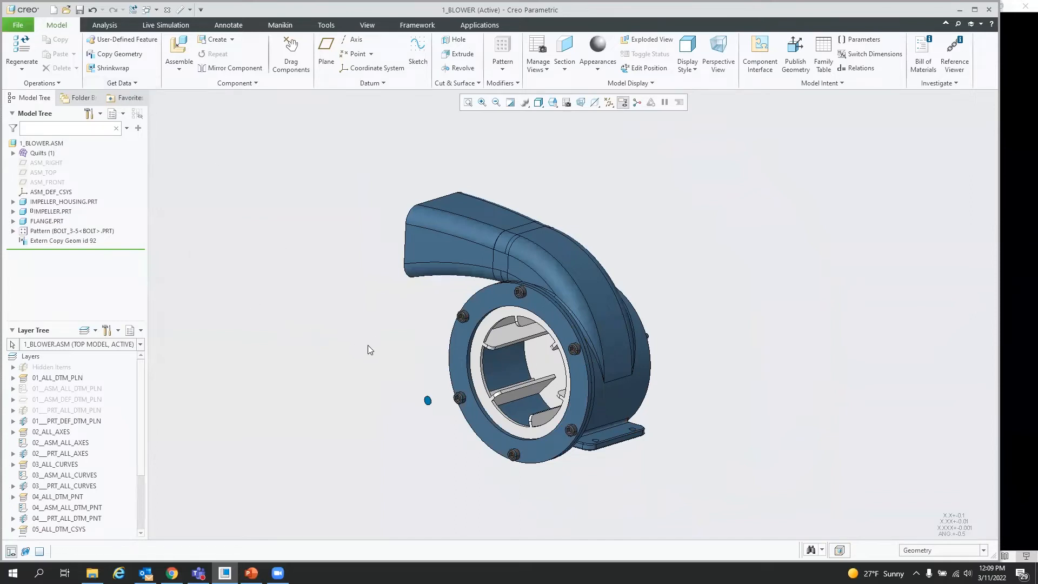
left_click(113, 113)
left_click(134, 130)
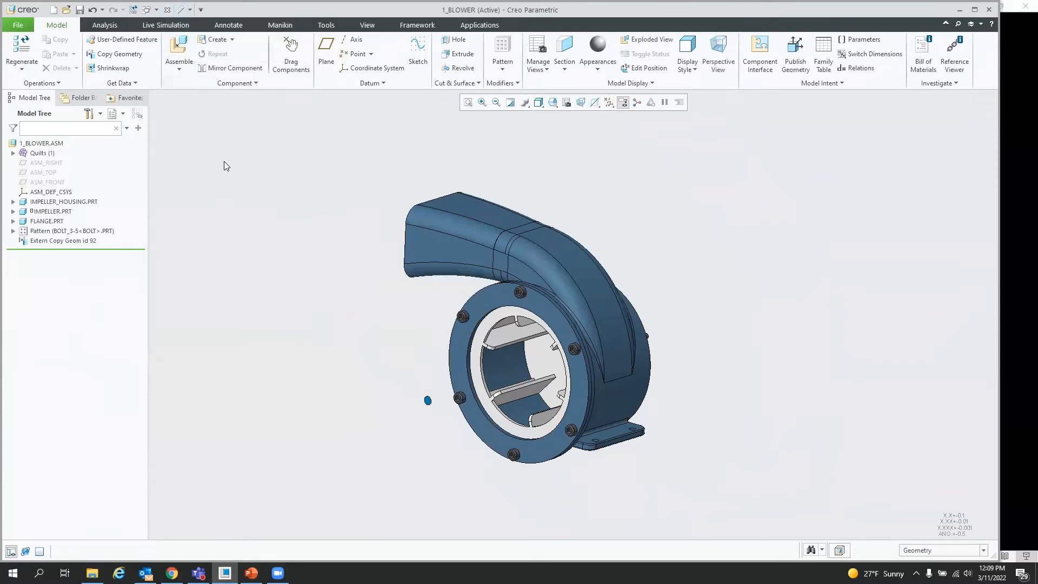
Step: Close the blower assembly window and erase all non-displayed objects from the session
left_click(166, 9)
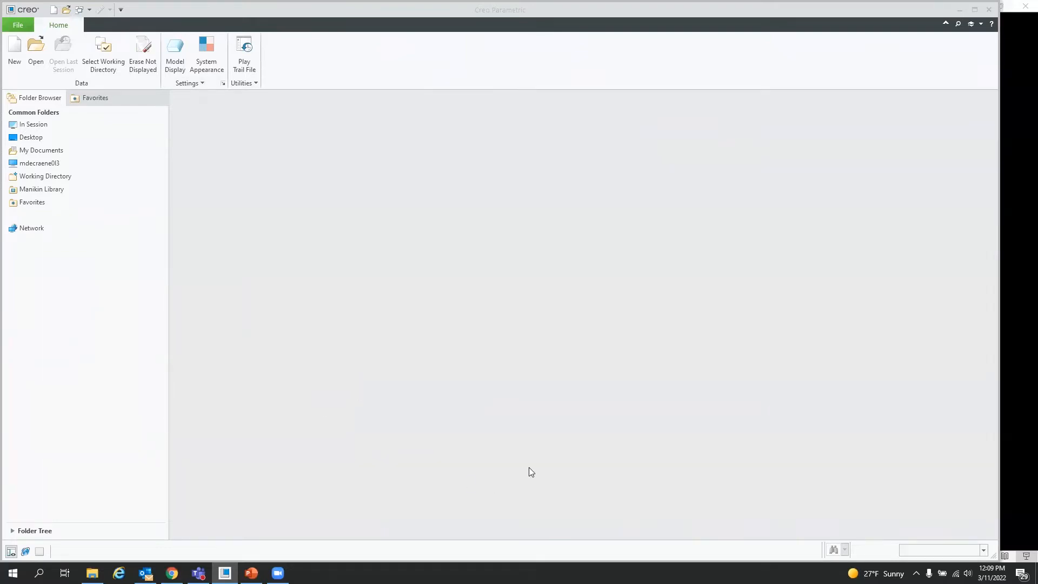
left_click(143, 51)
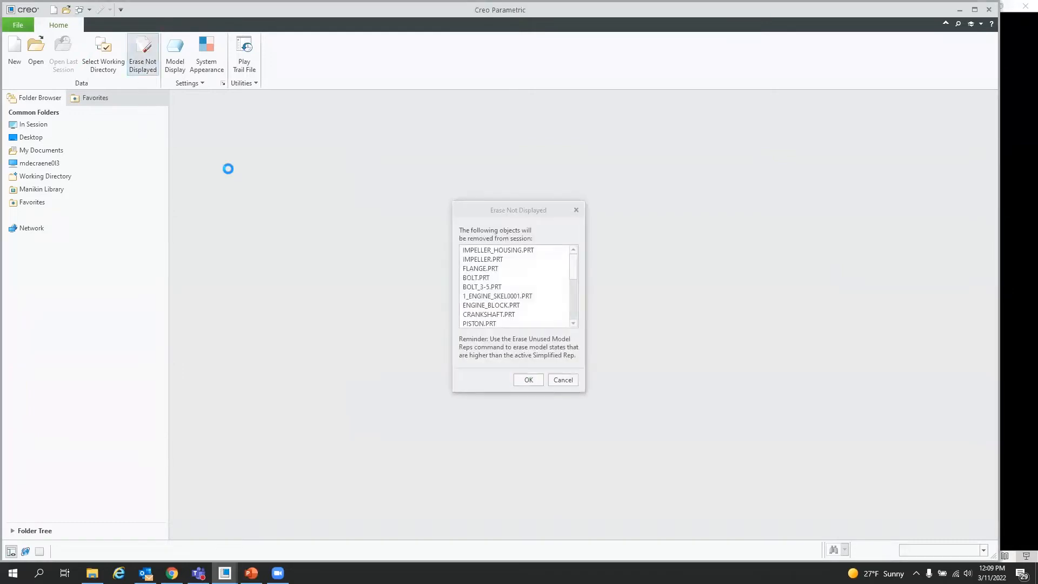
key("Return")
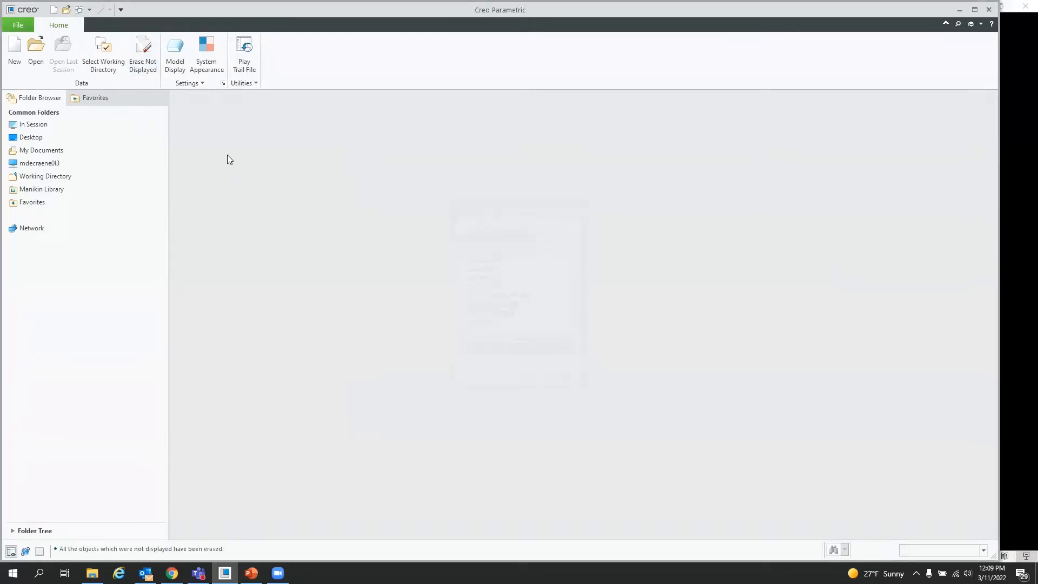
left_click(36, 50)
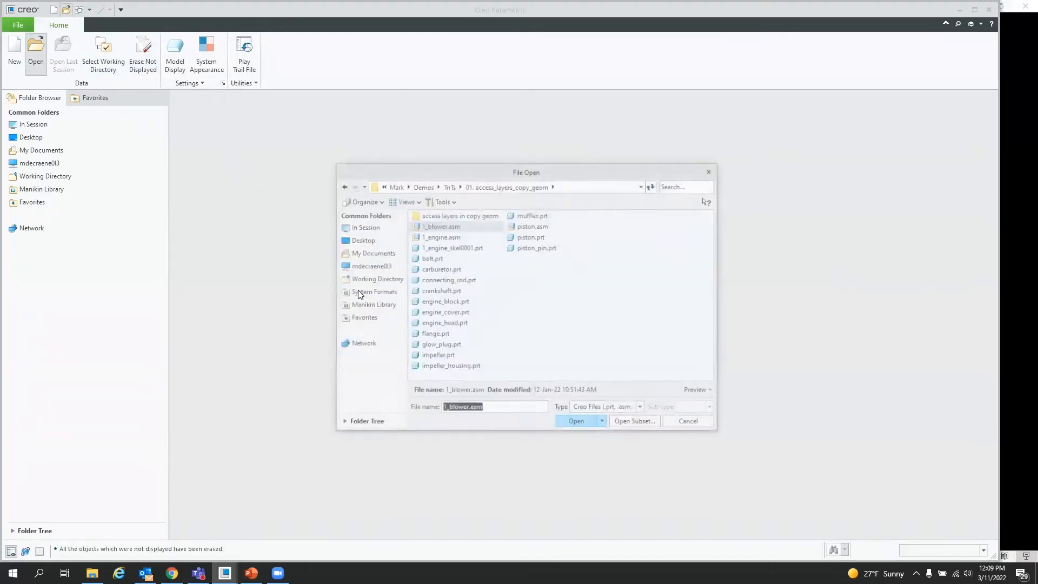
left_click(450, 187)
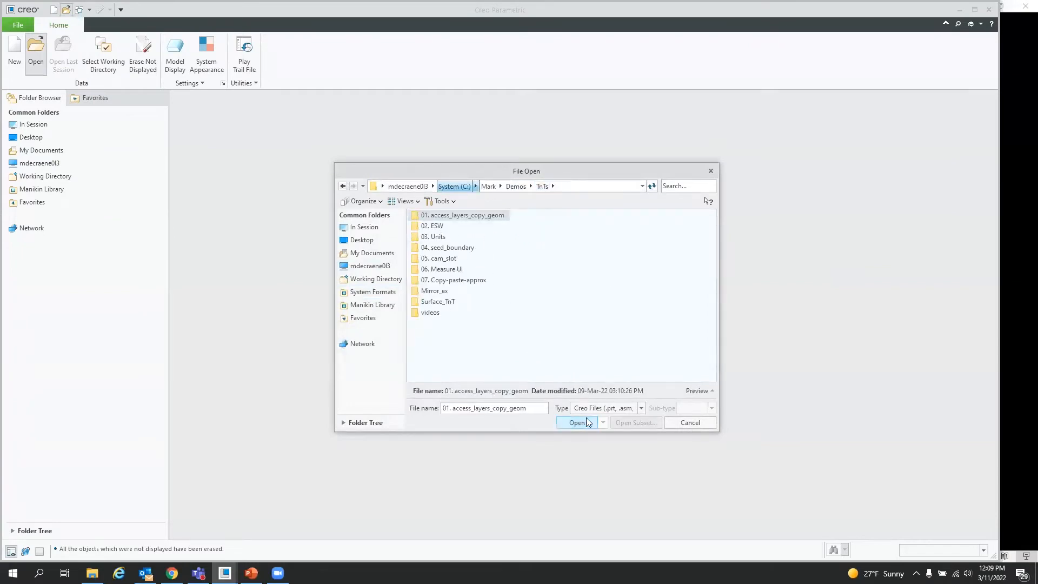
left_click(689, 425)
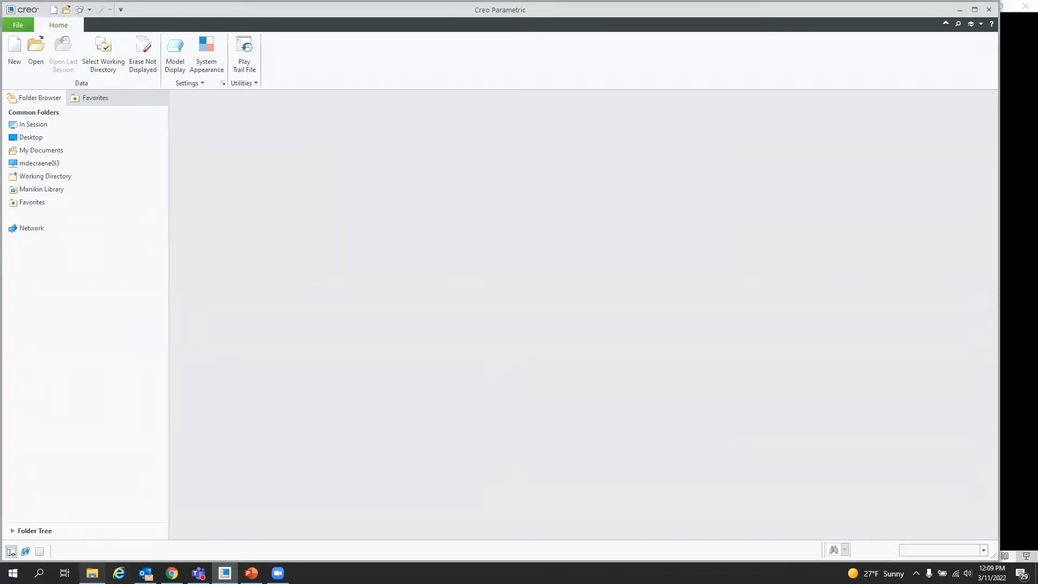
Step: Set the working directory to the 02. ESW\creo7 folder
left_click(91, 573)
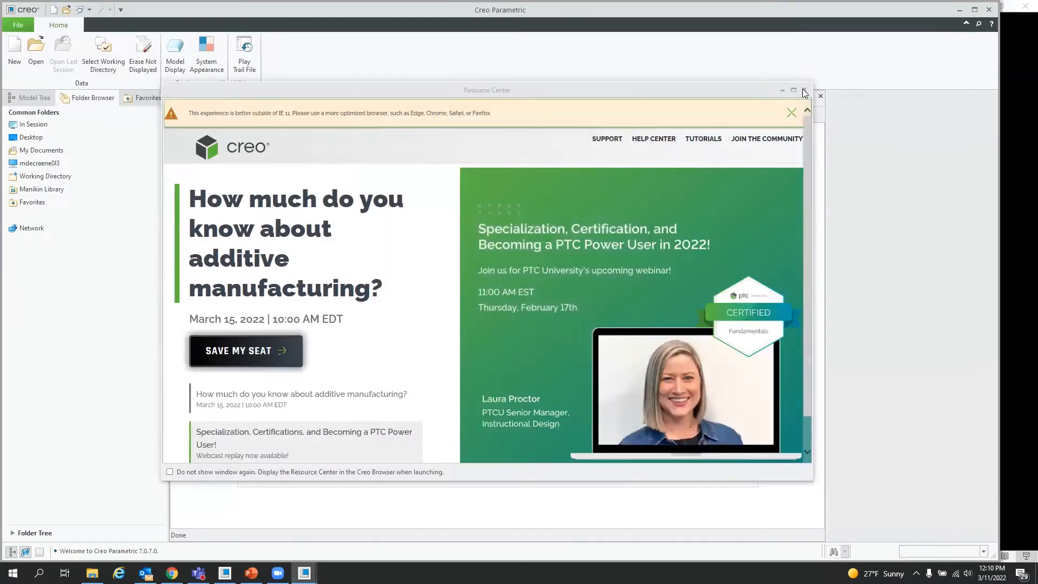
left_click(804, 90)
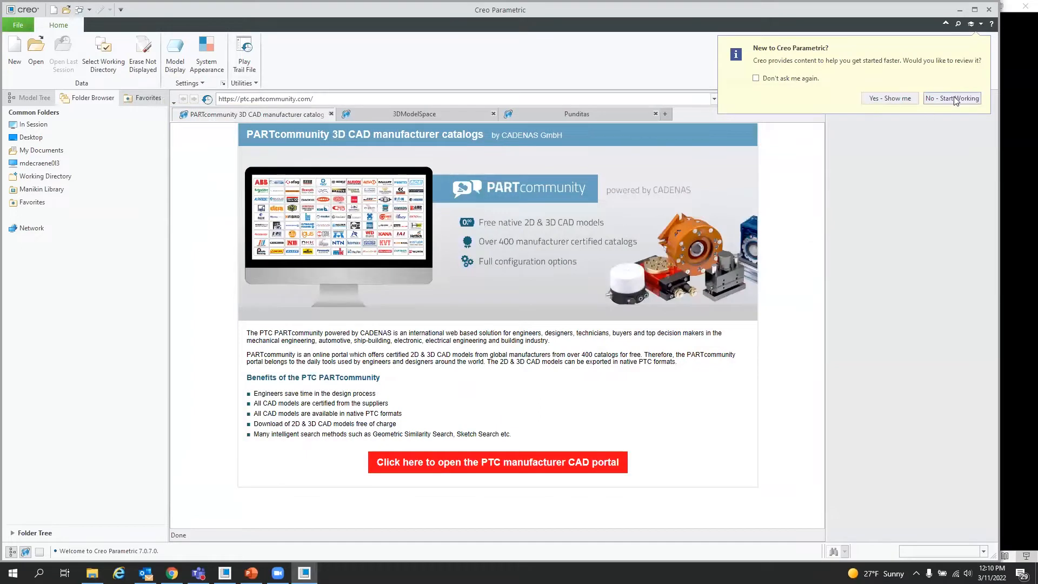
left_click(952, 98)
left_click(103, 54)
double_click(431, 238)
double_click(428, 302)
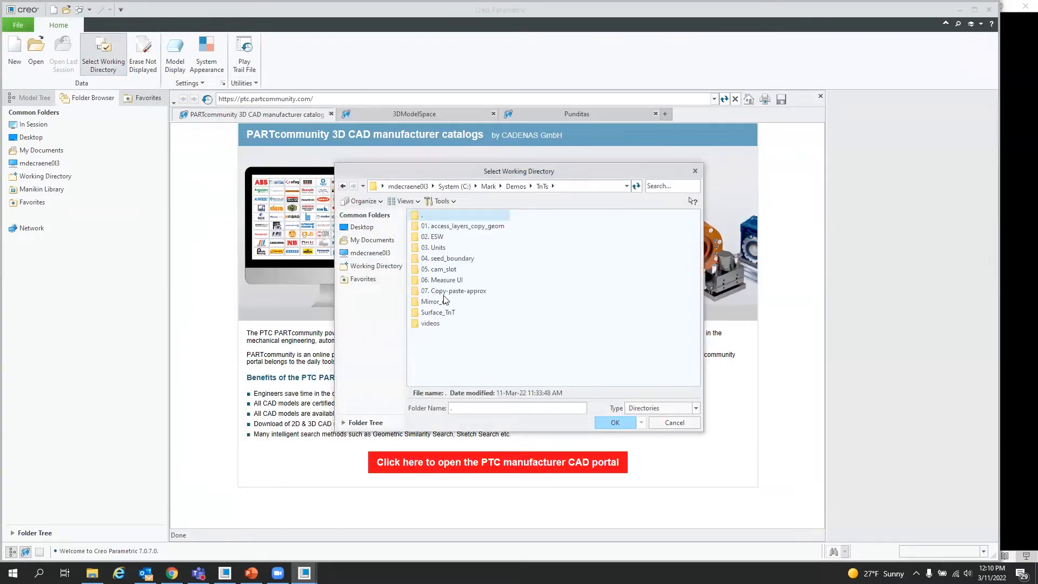
double_click(441, 237)
double_click(429, 226)
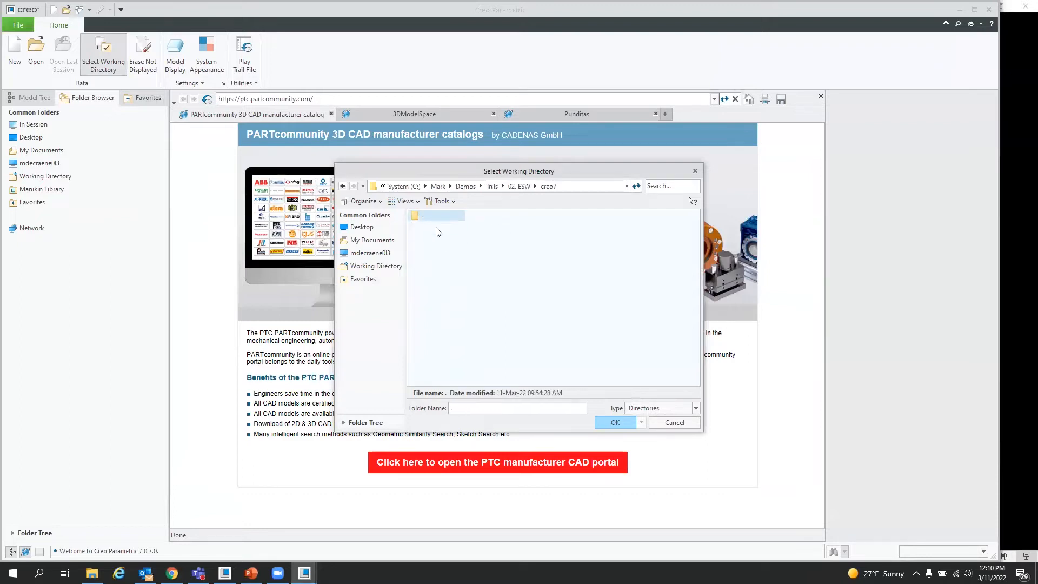
left_click(616, 423)
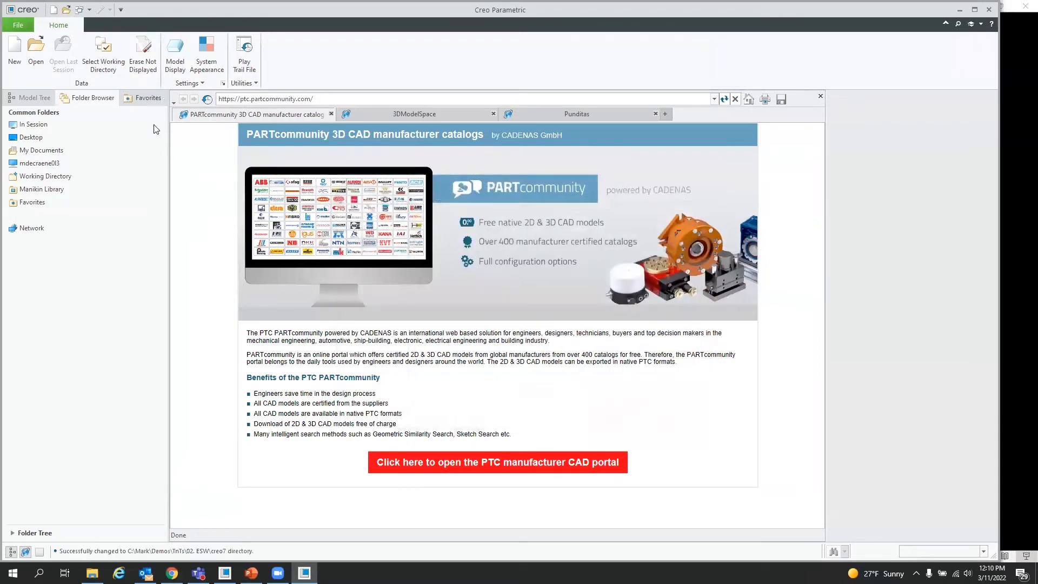
Step: Open pd2_gripper_1.asm in its Master Rep representation
left_click(34, 56)
type("gr")
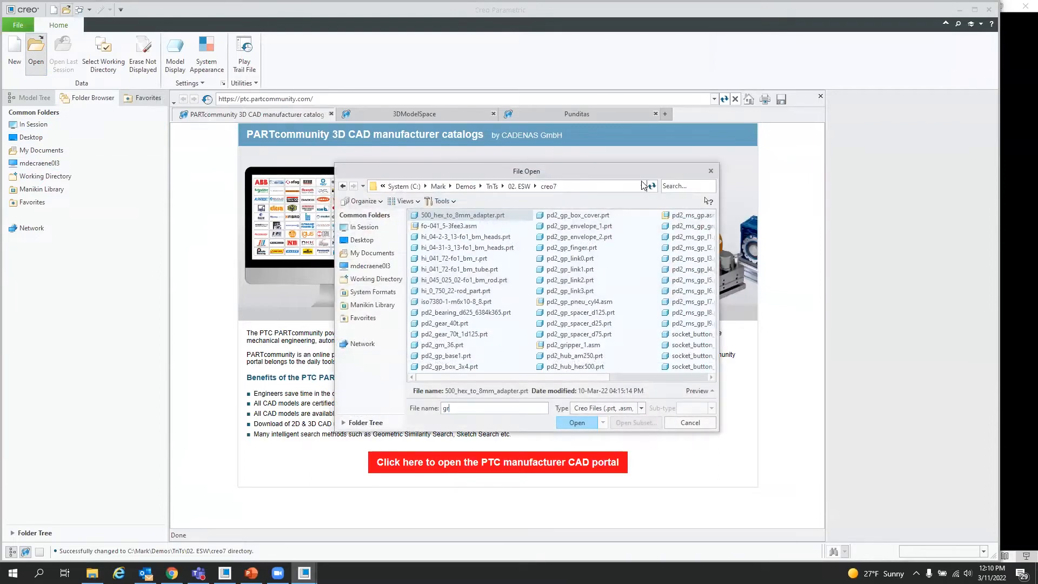
type("gr")
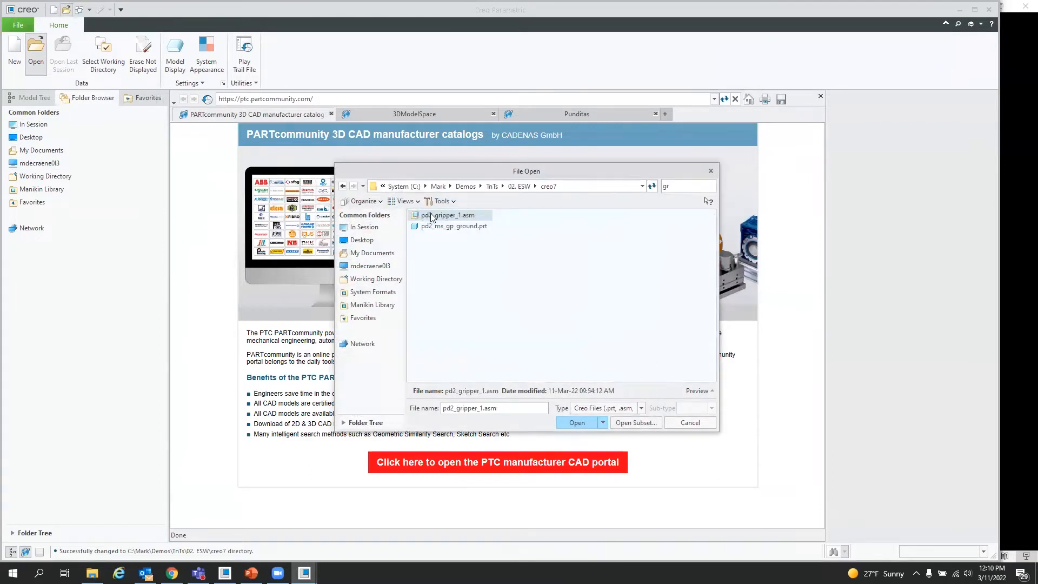
double_click(431, 216)
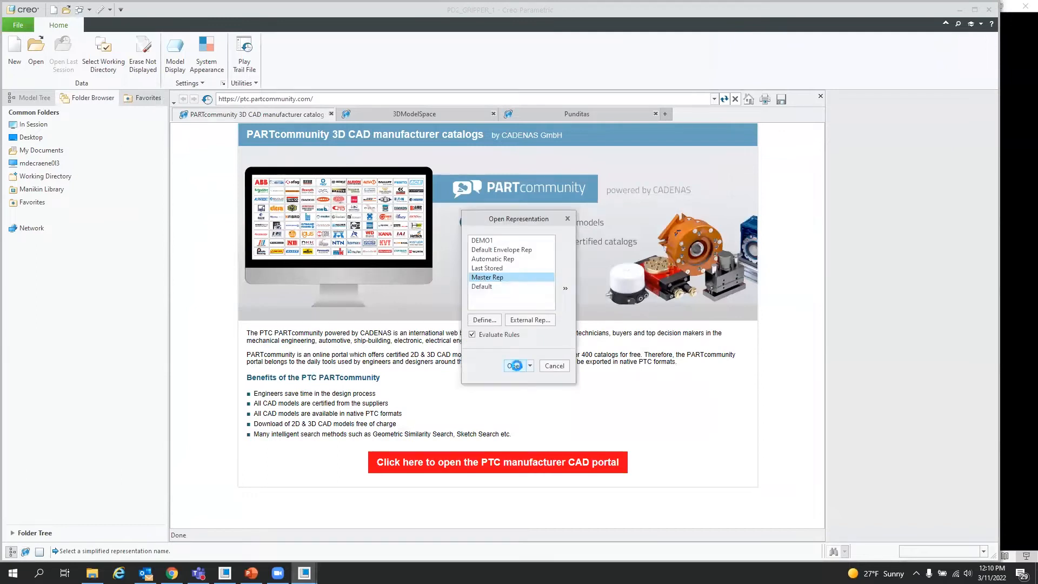
left_click(515, 365)
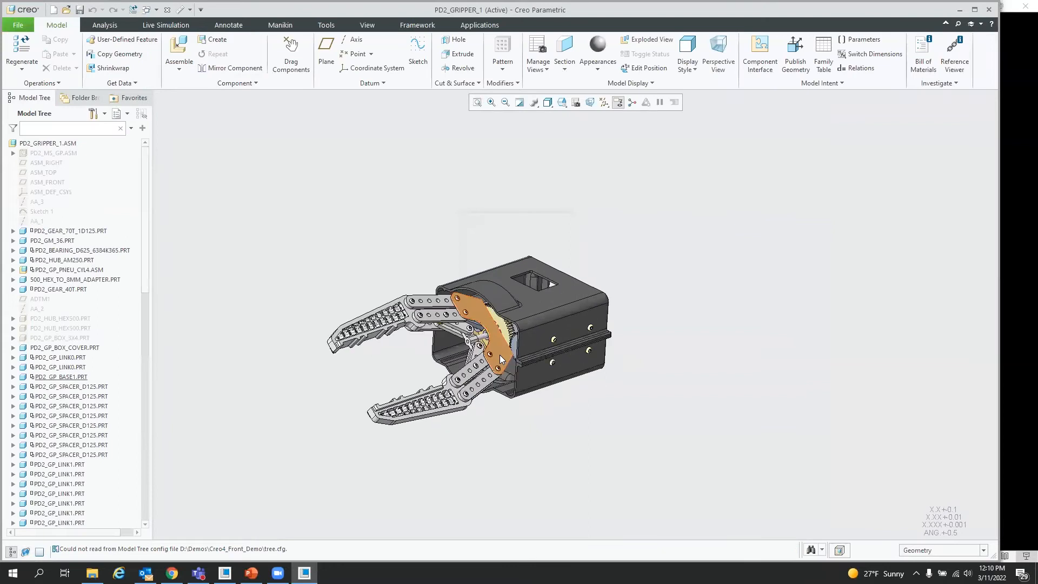
Step: Activate the Demo1 simplified representation of the gripper assembly in the View Manager
middle_click_drag(496, 355, 497, 381)
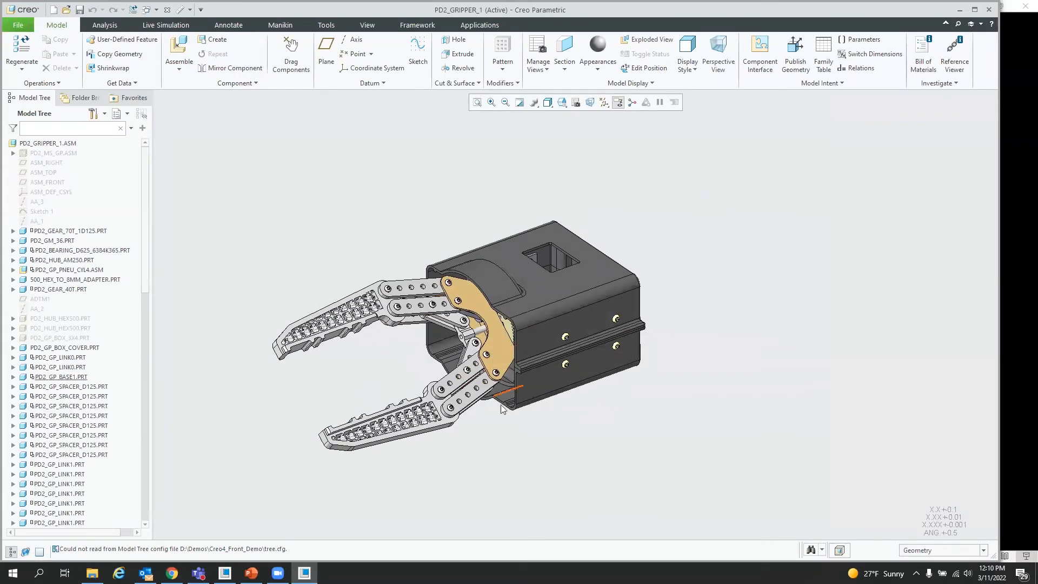
mouse_move(577, 433)
middle_mouse_down()
mouse_move(543, 342)
mouse_move(511, 358)
mouse_move(537, 346)
mouse_move(651, 372)
middle_mouse_up()
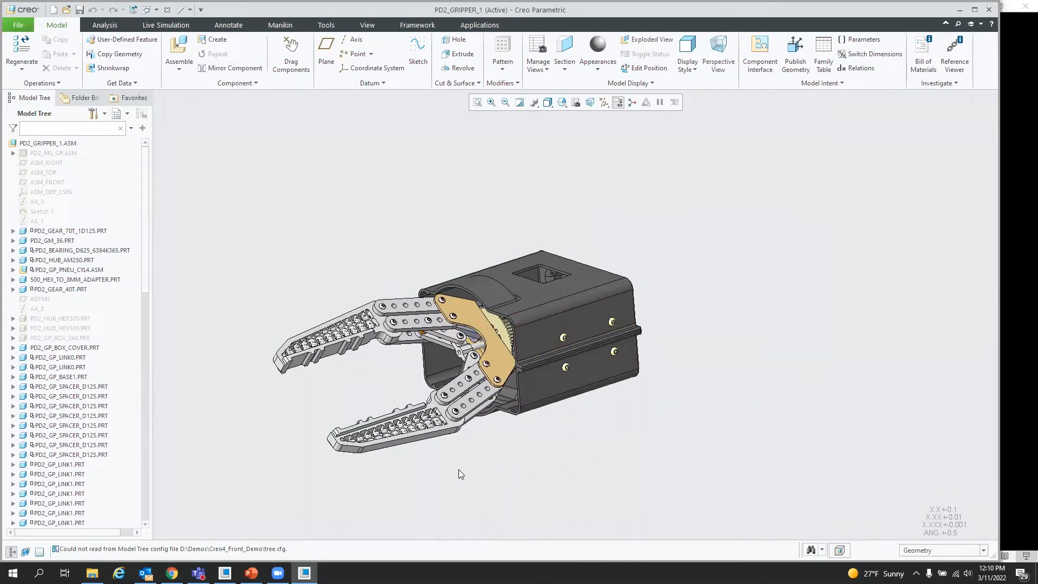
scroll(457, 462, "down", 2)
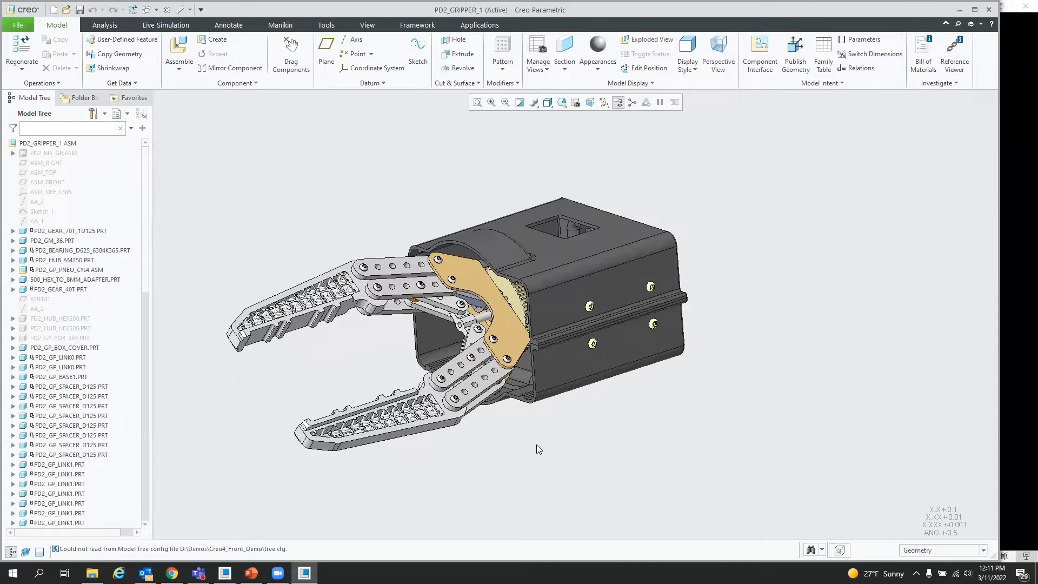
left_click(576, 106)
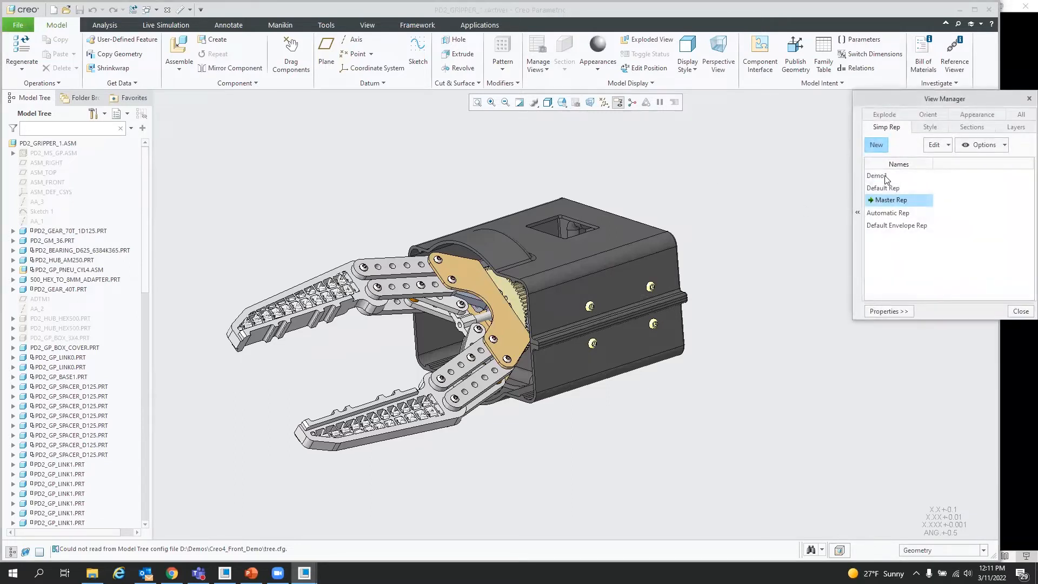
left_click(878, 177)
double_click(879, 177)
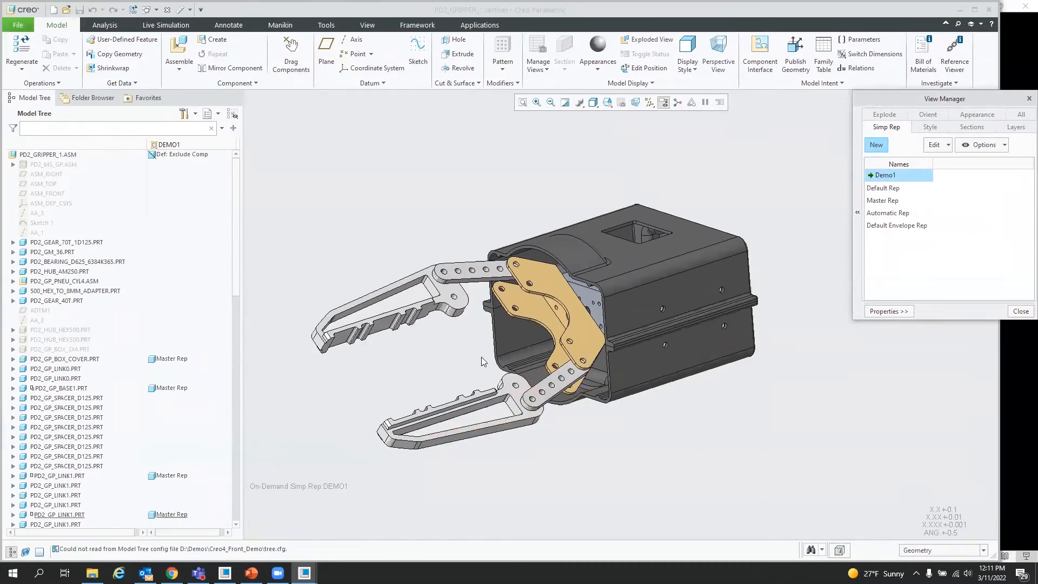
mouse_move(592, 315)
middle_mouse_down()
mouse_move(652, 314)
mouse_move(581, 321)
middle_mouse_up()
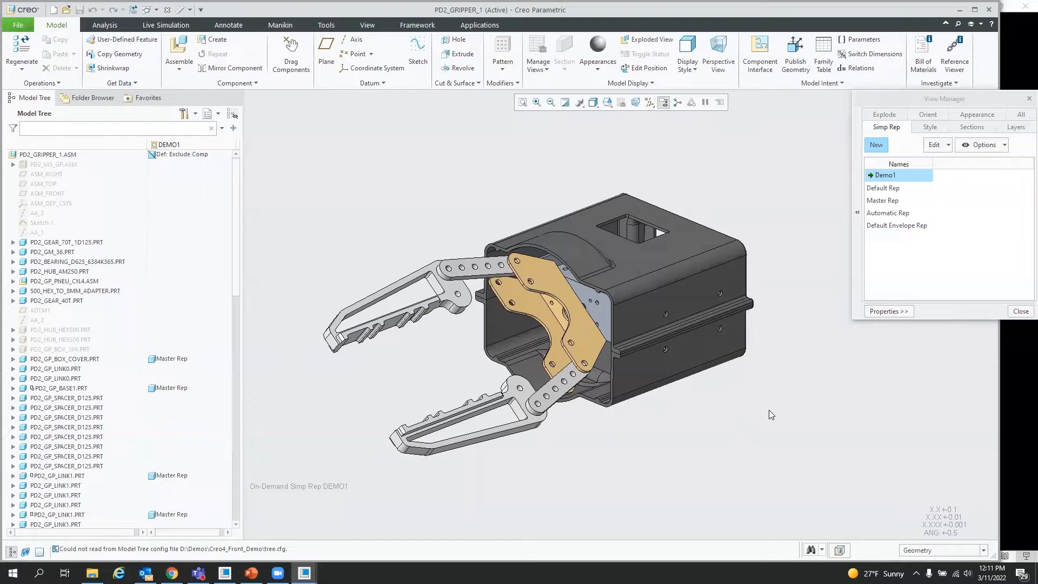
mouse_move(697, 400)
middle_mouse_down()
mouse_move(675, 366)
mouse_move(603, 358)
mouse_move(448, 287)
middle_mouse_up()
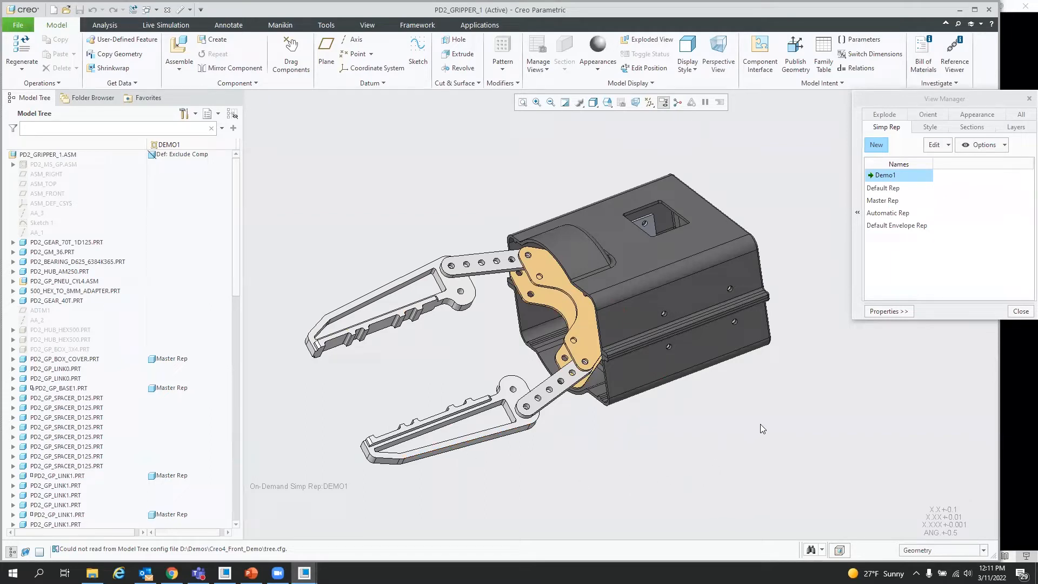
left_click(1021, 311)
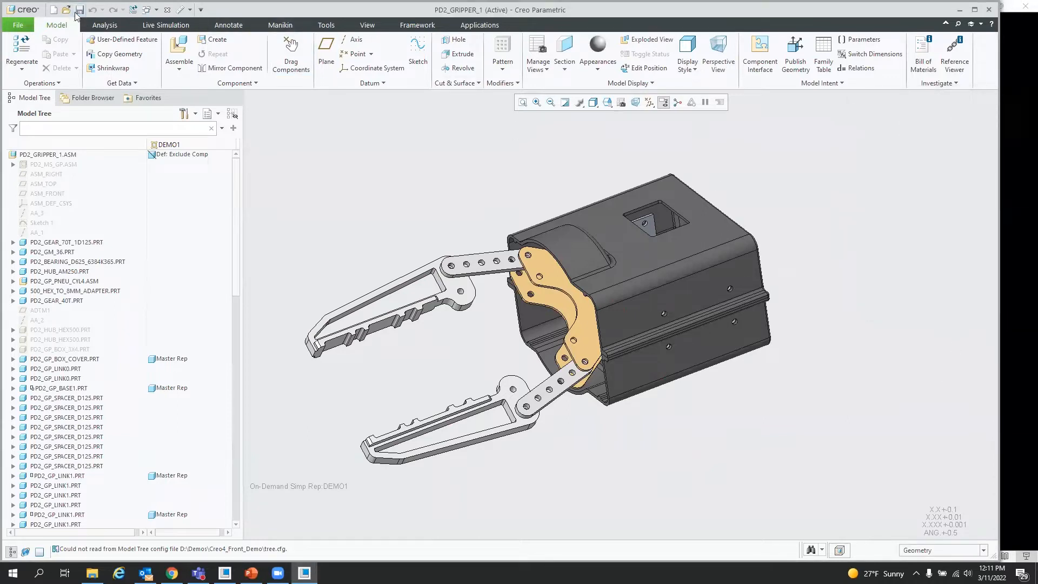
Step: Create a new part with the default name and settings
left_click(55, 10)
left_click(582, 407)
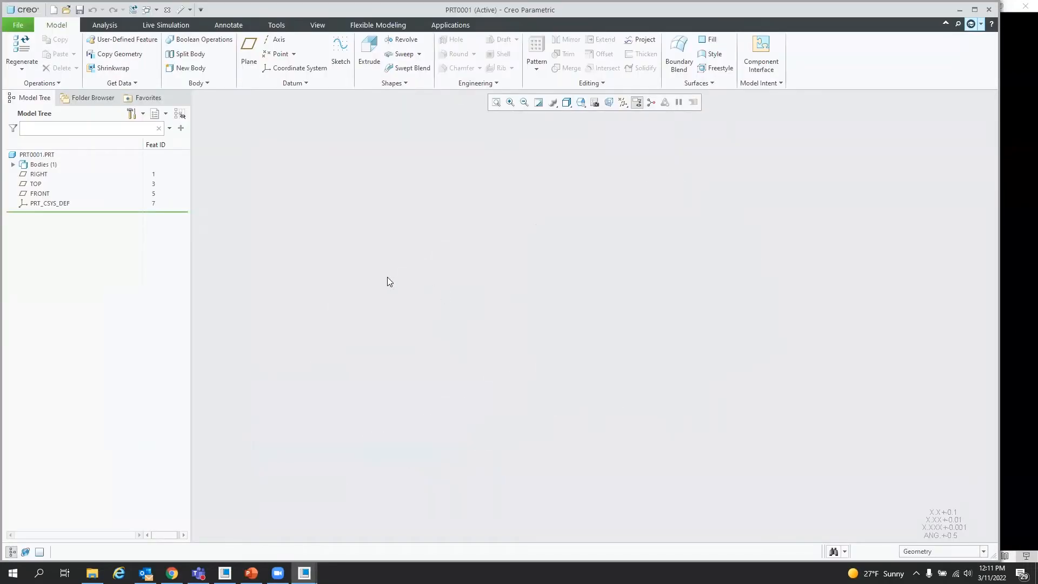
Step: Try to open pd2_gripper_1.asm as the external reference model for a Shrinkwrap feature, then cancel the Shrinkwrap
left_click(101, 68)
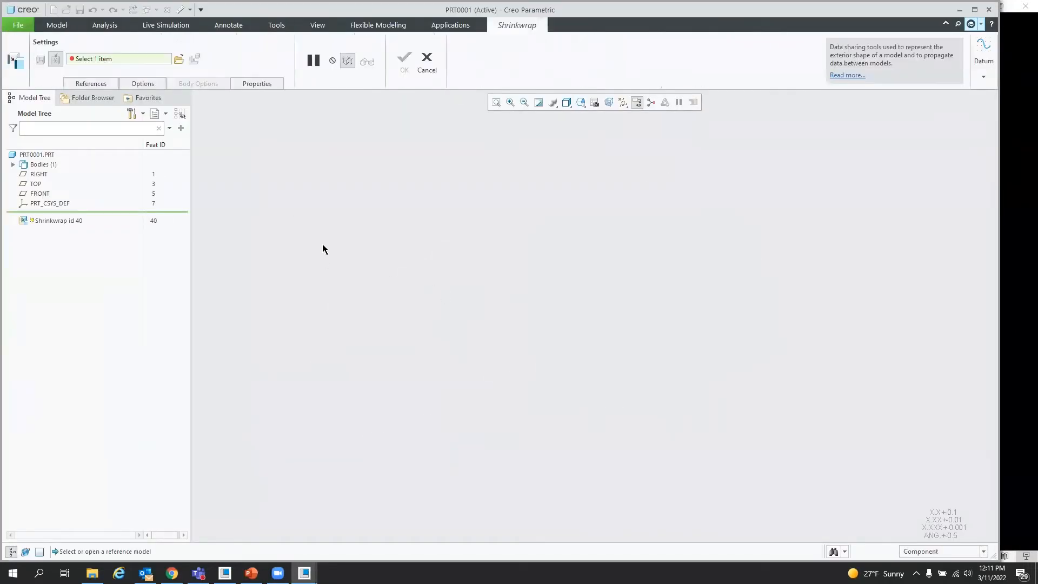
left_click(179, 58)
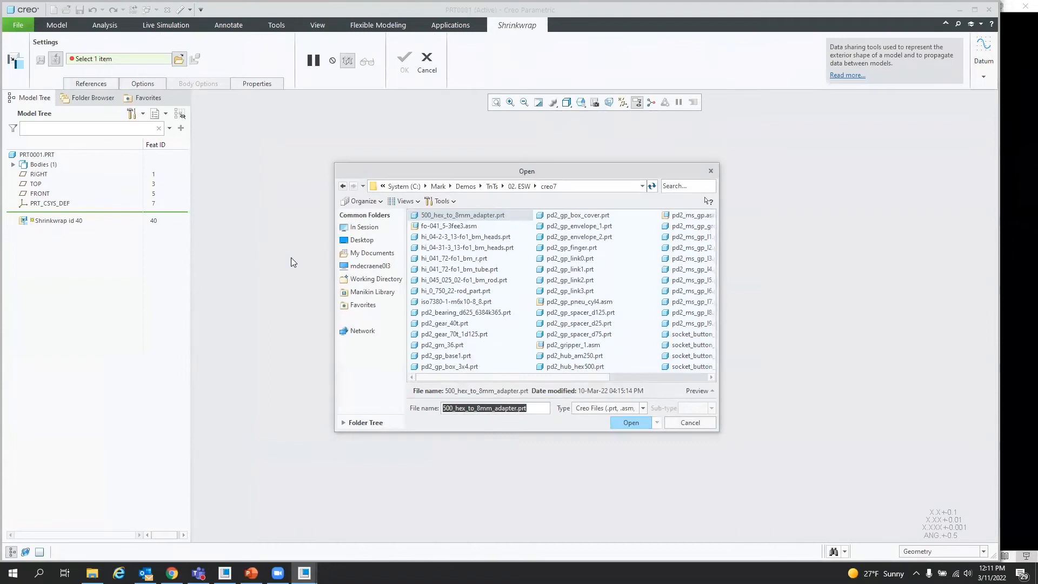
left_click(676, 185)
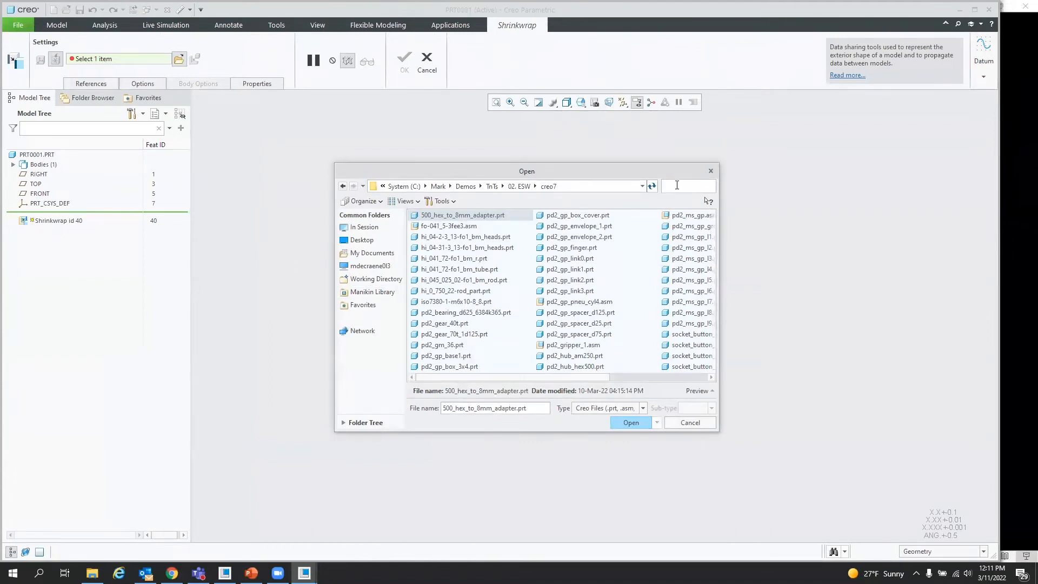
type("gr")
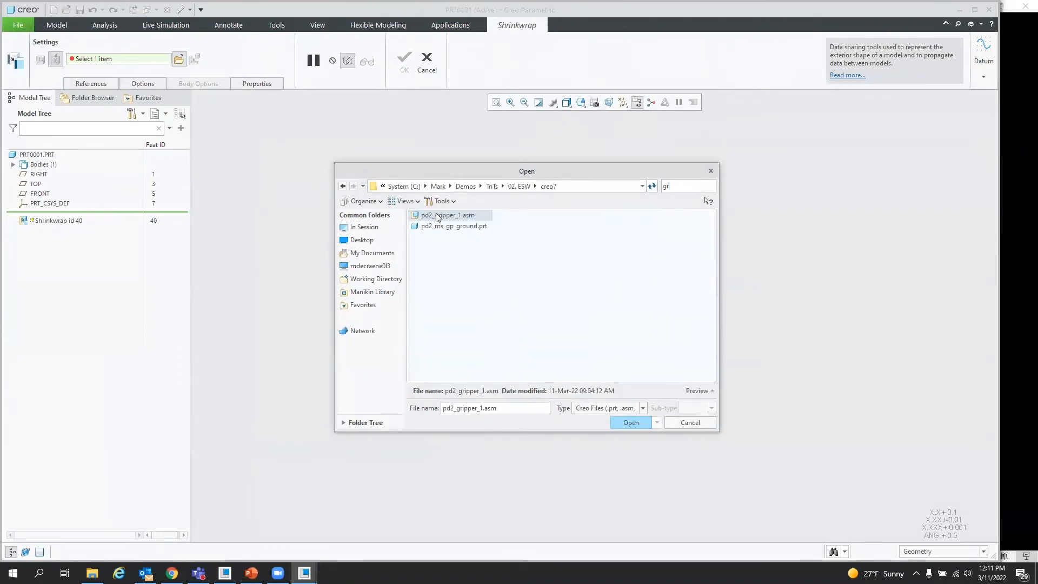
left_click(632, 423)
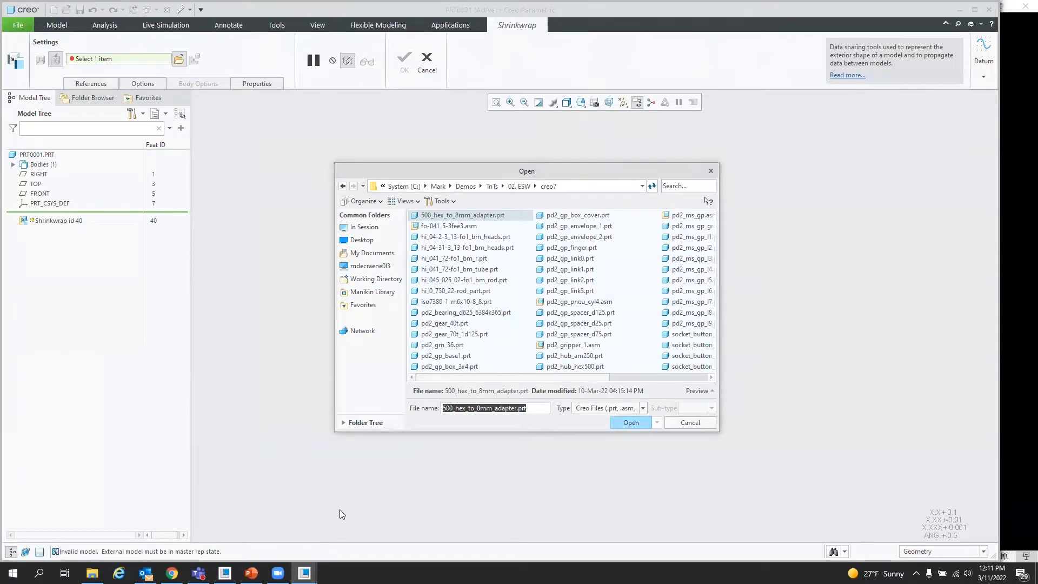
left_click_drag(82, 552, 229, 553)
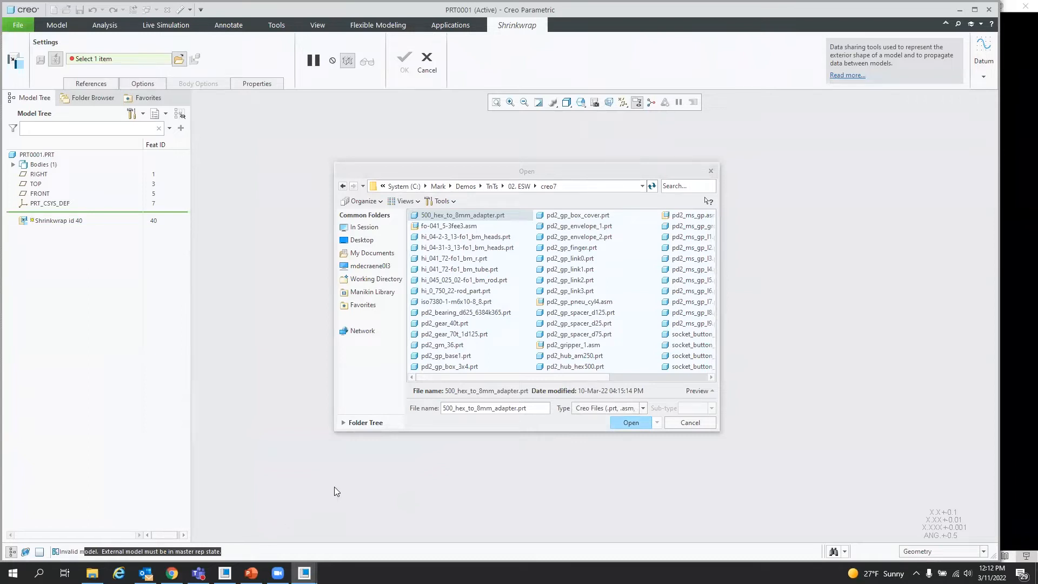
left_click(680, 424)
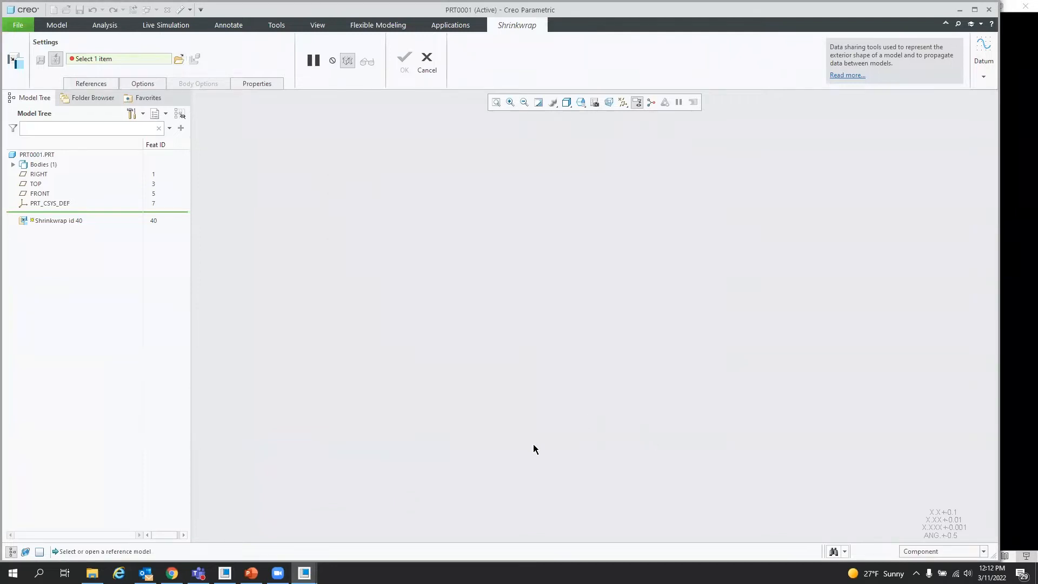
left_click(426, 61)
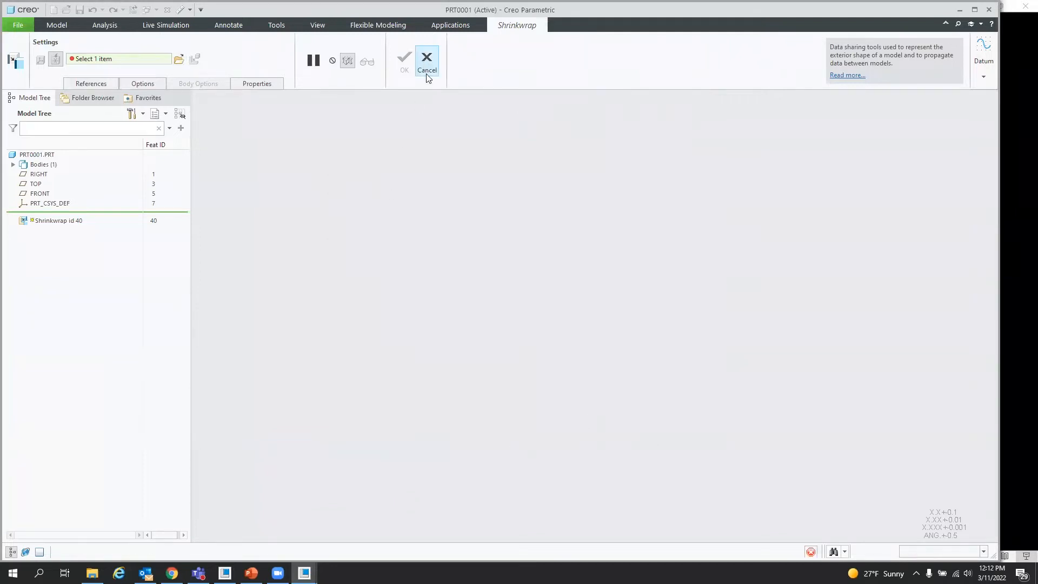
Step: Switch to the gripper assembly window and activate its Master Rep representation in the View Manager
left_click(304, 573)
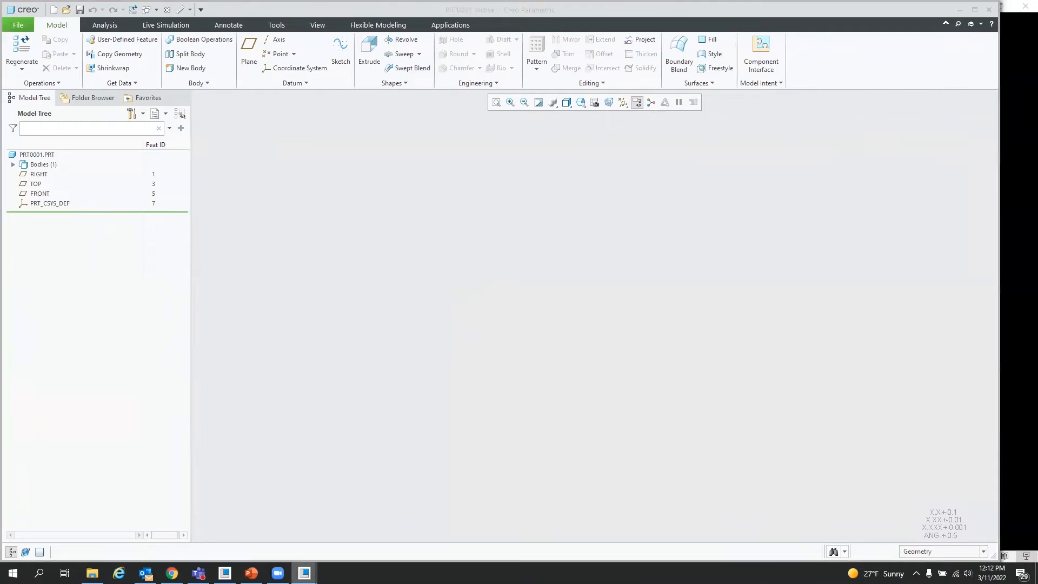
left_click(270, 525)
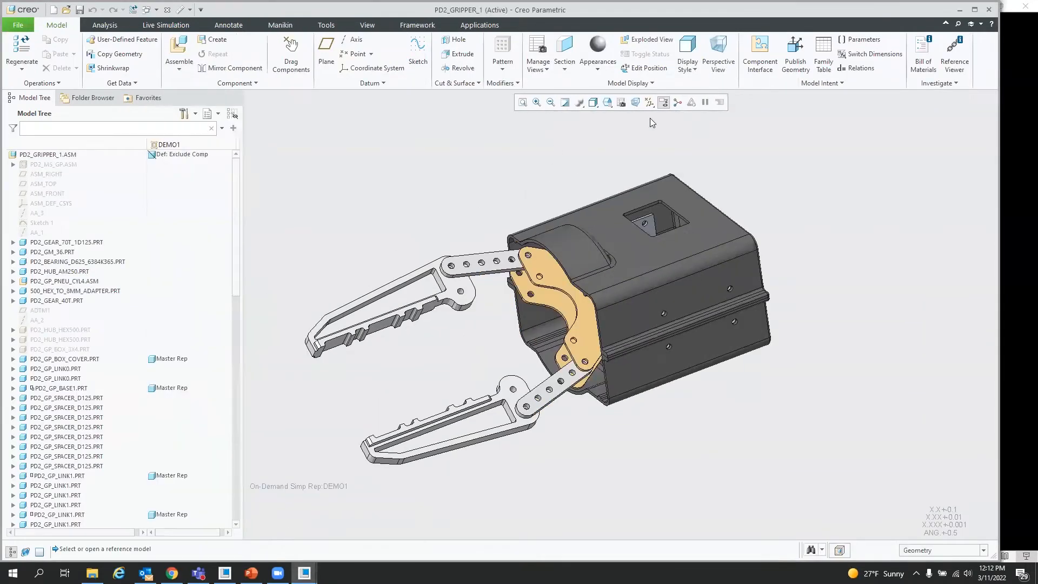
double_click(890, 200)
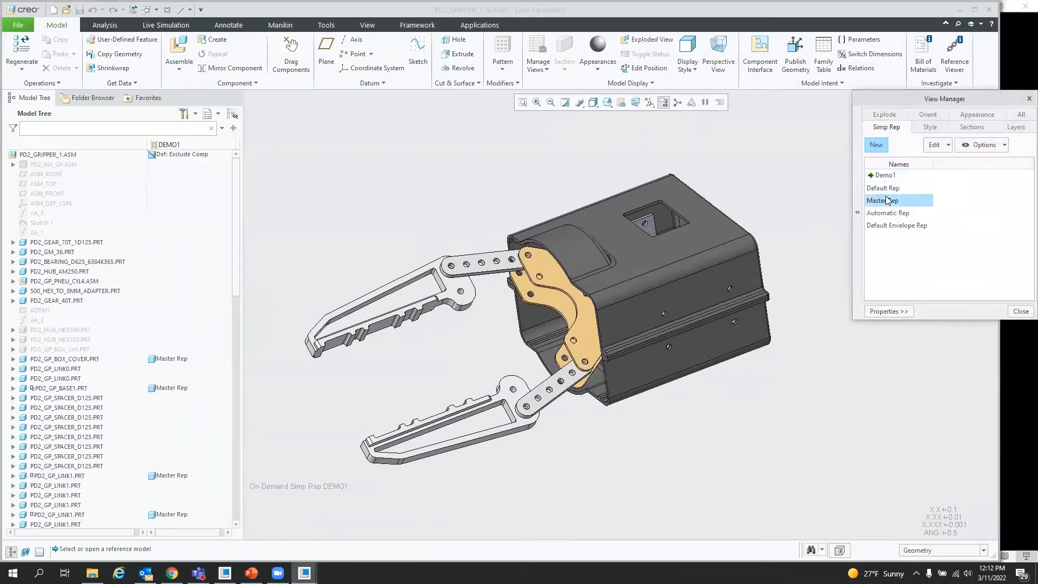
left_click(1020, 311)
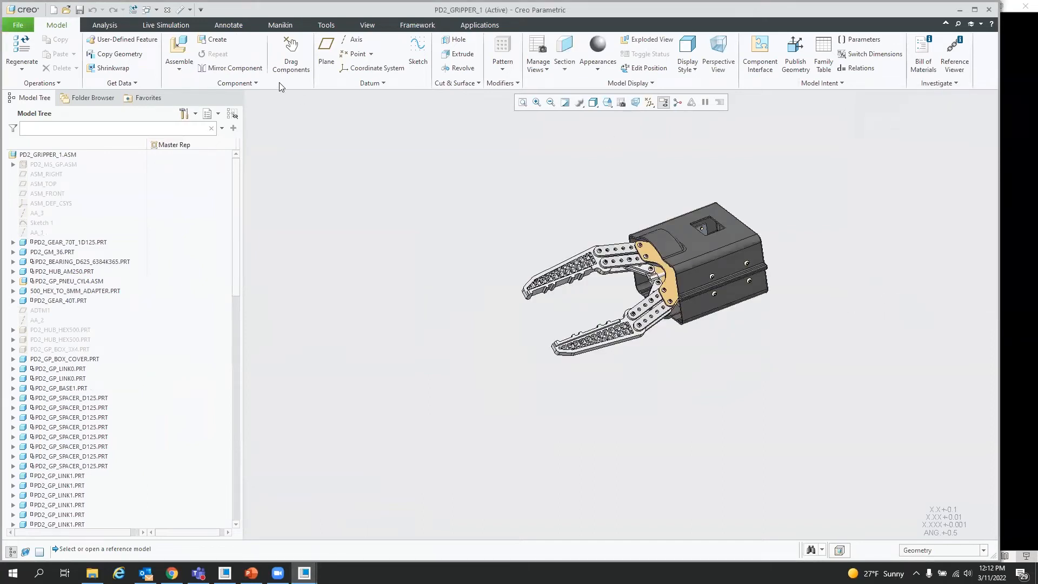
Step: In the new part, start a Shrinkwrap and open pd2_gripper_1.asm as its external model with Default placement
left_click(155, 10)
left_click(179, 34)
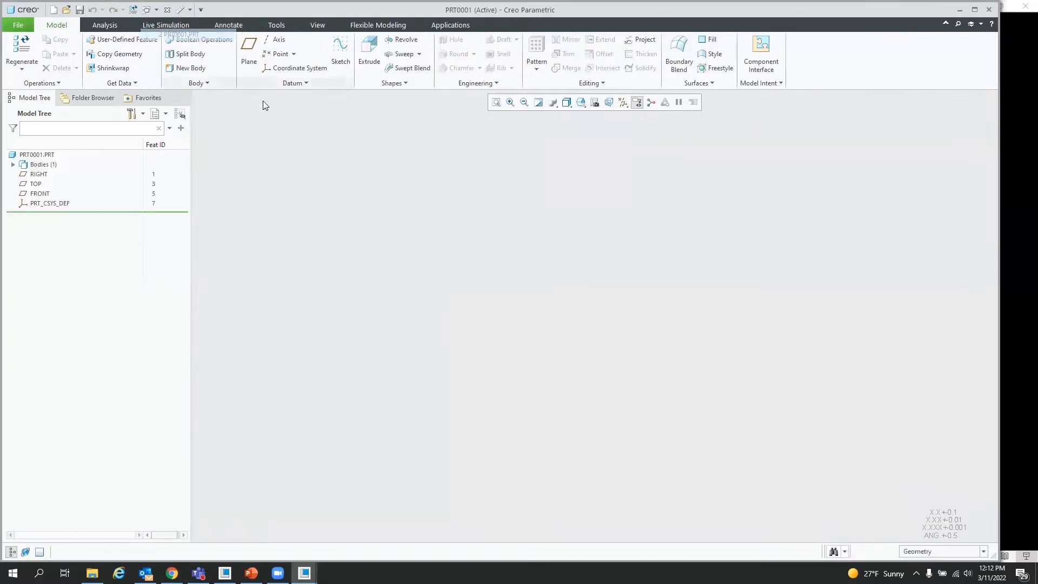
left_click(114, 69)
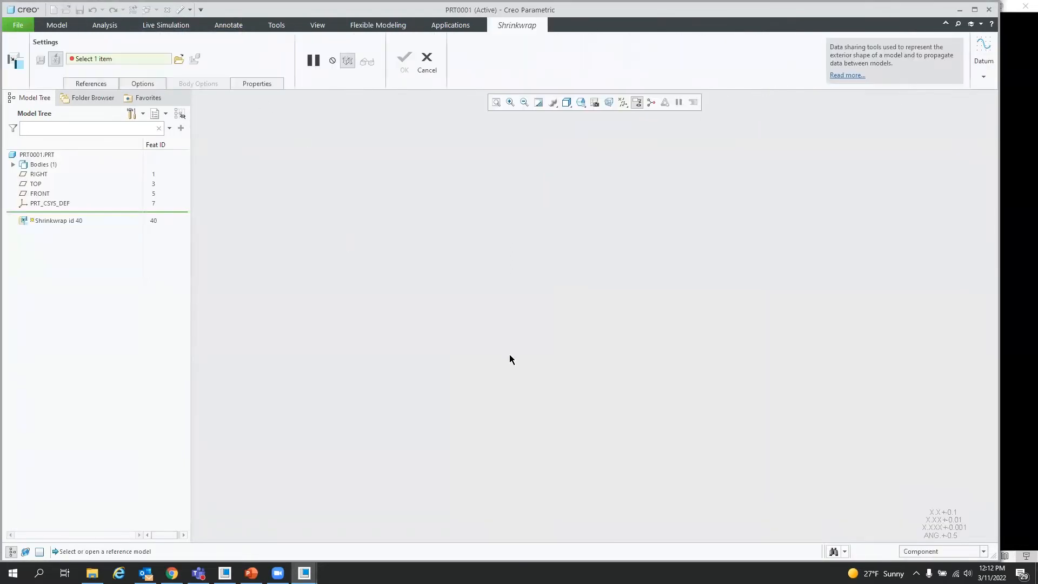
left_click(179, 59)
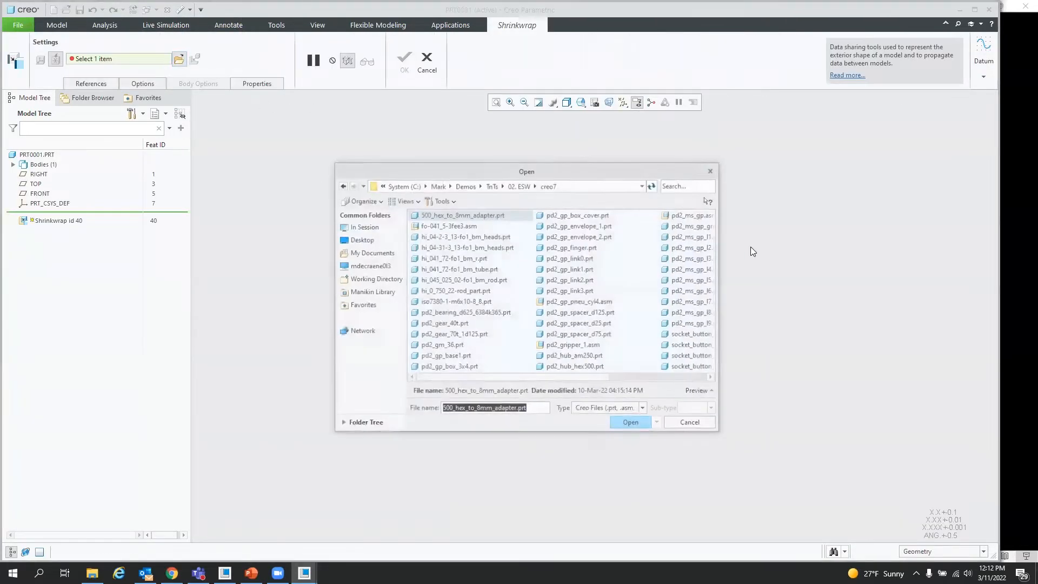
left_click(689, 184)
type("gr")
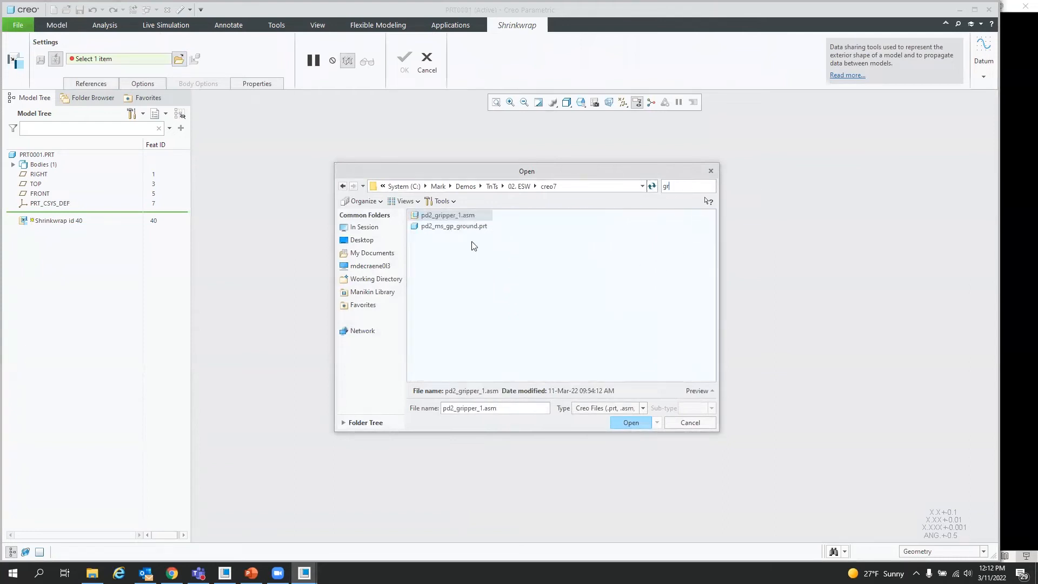
double_click(447, 215)
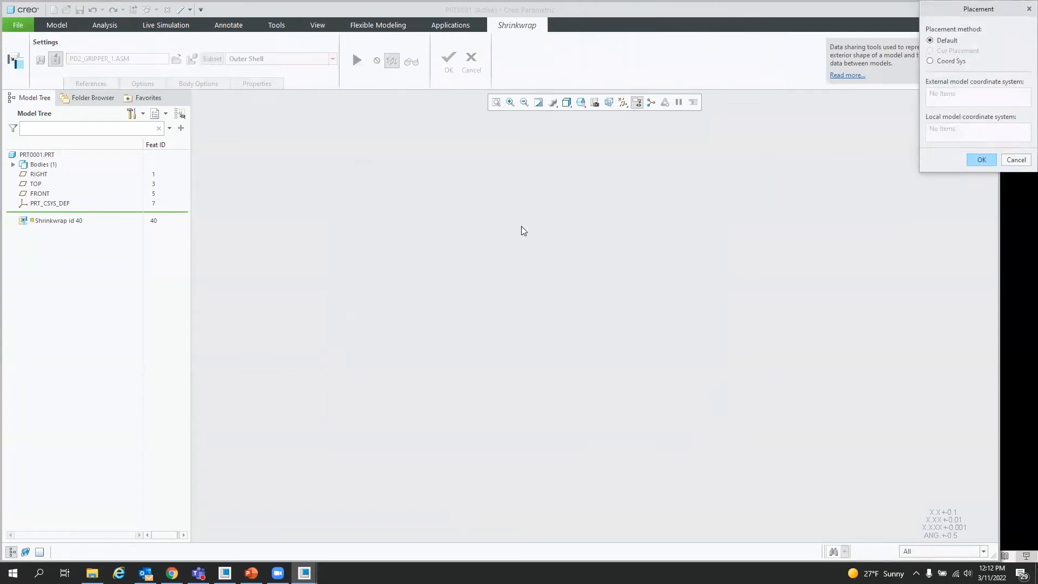
left_click(981, 158)
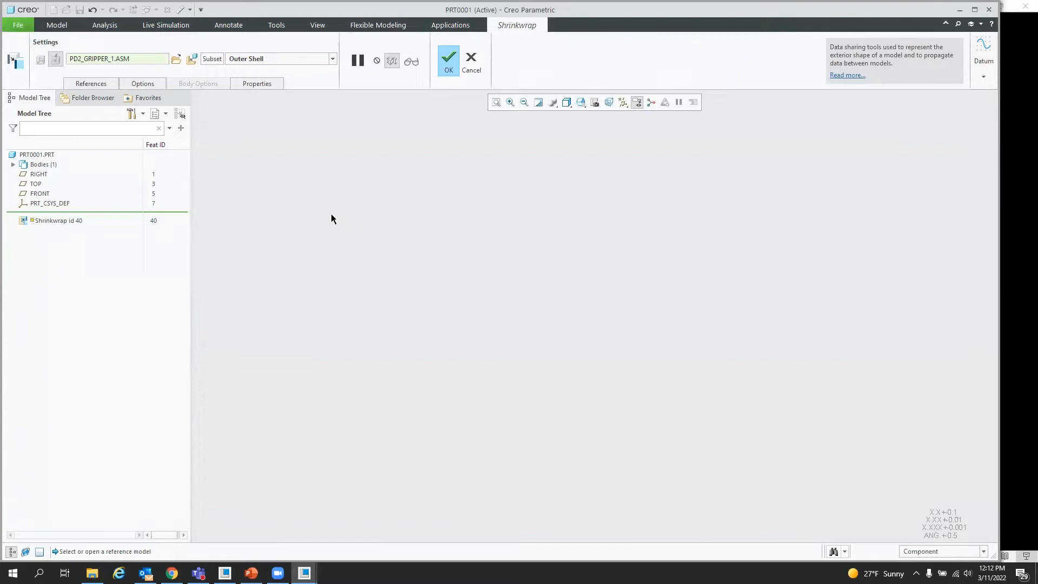
Step: Set the Shrinkwrap subset to Autocollect all solid surfaces
left_click(333, 59)
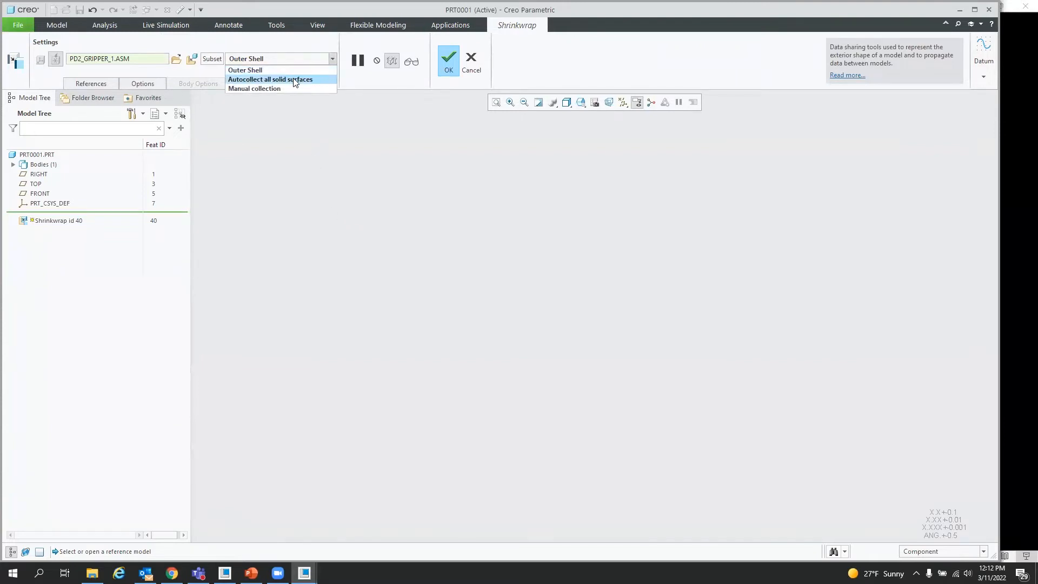
left_click(295, 80)
left_click(598, 307)
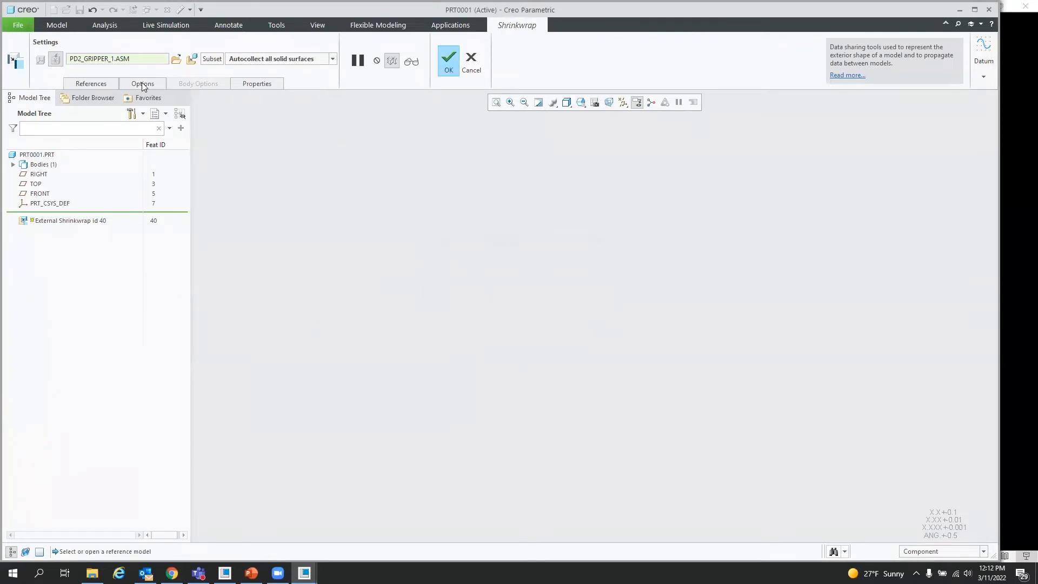
Step: Review the gripper assembly's considered components in the Shrinkwrap subset, then cancel the Shrinkwrap feature
left_click(212, 60)
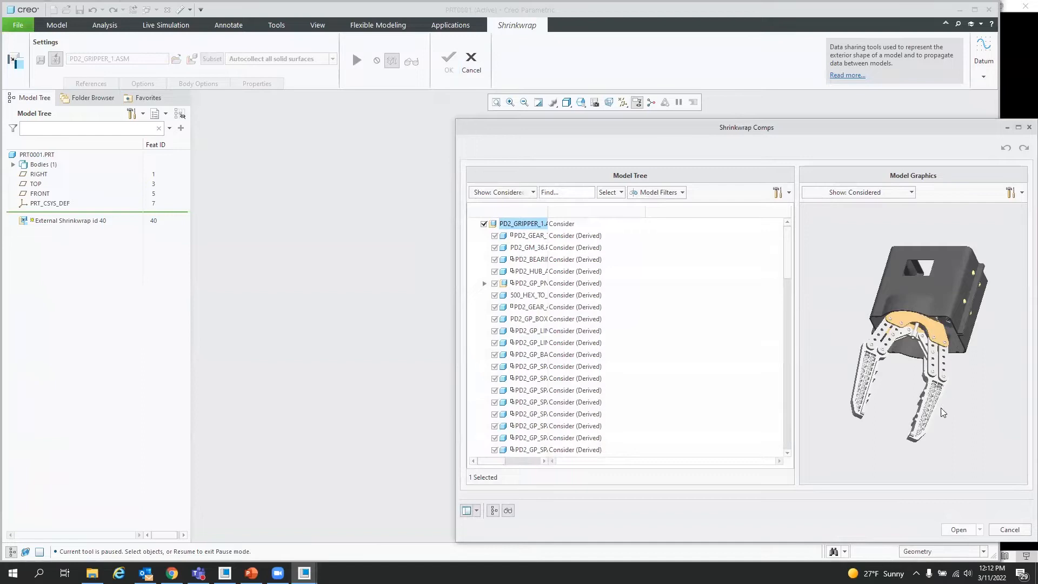
scroll(939, 411, "down", 5)
mouse_move(909, 387)
middle_mouse_down()
mouse_move(883, 376)
mouse_move(919, 412)
mouse_move(911, 392)
mouse_move(920, 385)
middle_mouse_up()
scroll(921, 382, "up", 5)
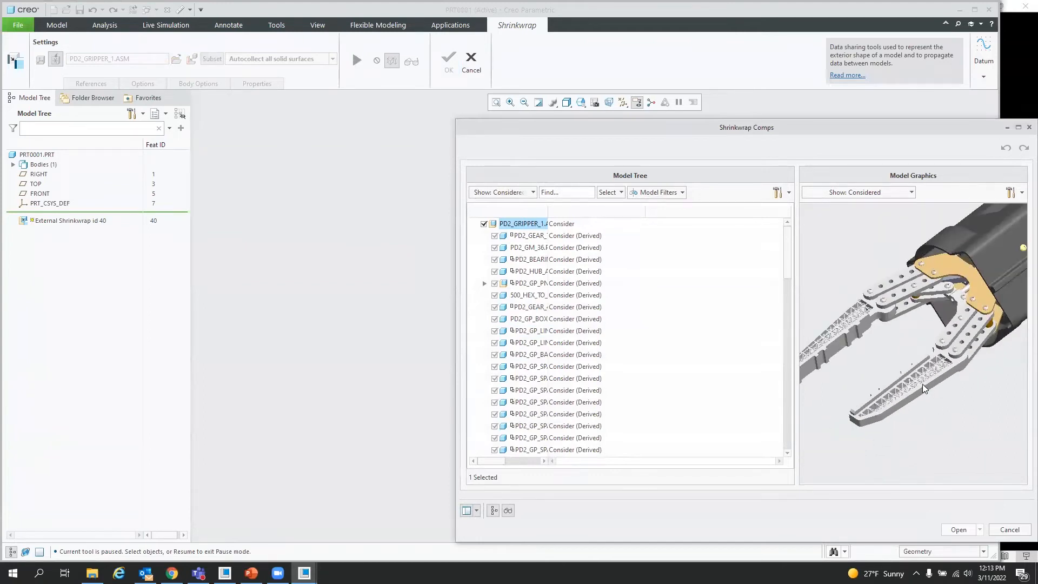
left_click(1010, 530)
left_click(521, 307)
left_click(465, 60)
left_click(518, 309)
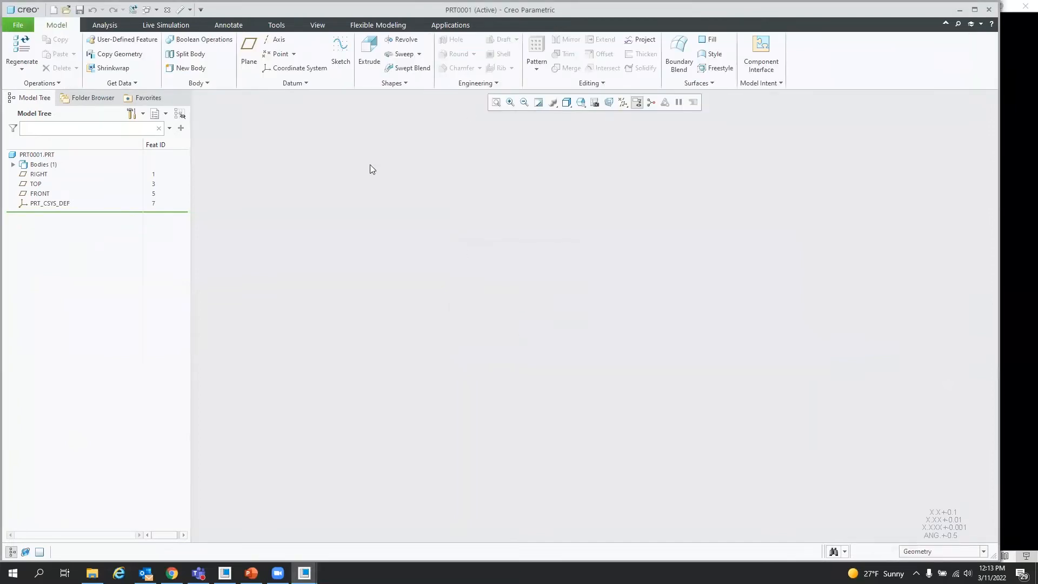
left_click(148, 10)
left_click(163, 23)
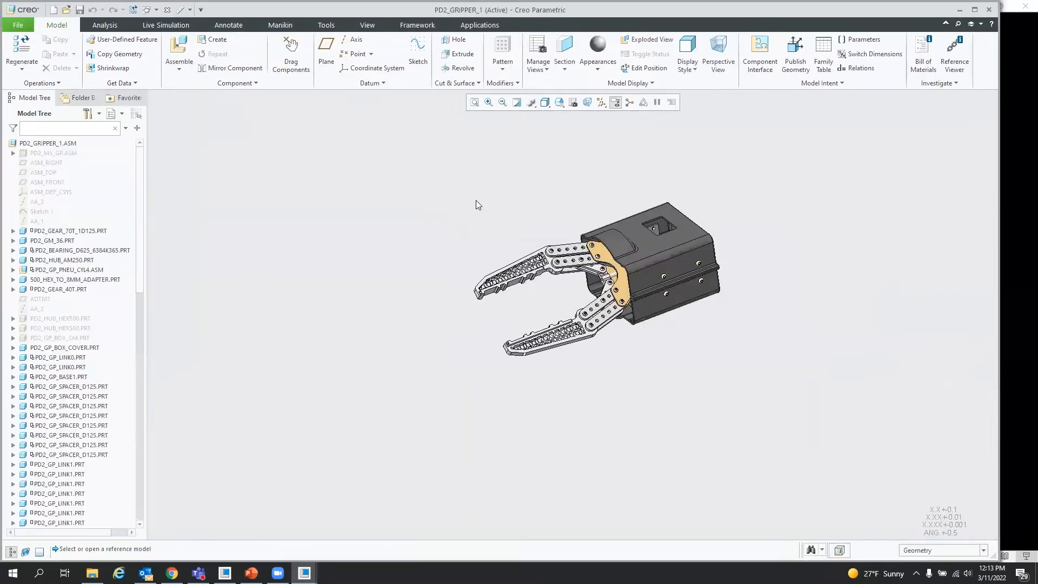
left_click(166, 9)
left_click(149, 10)
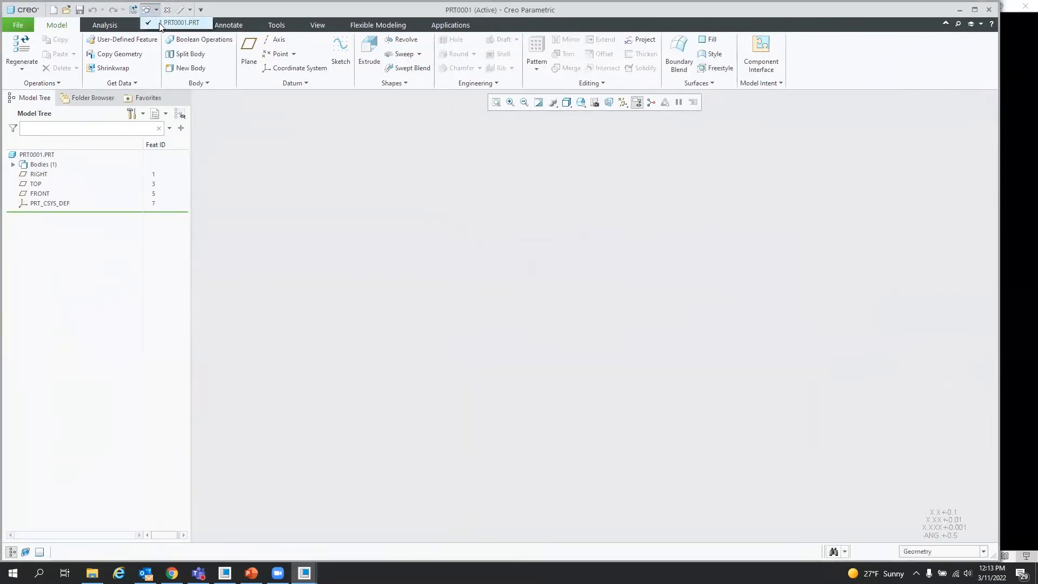
left_click(187, 24)
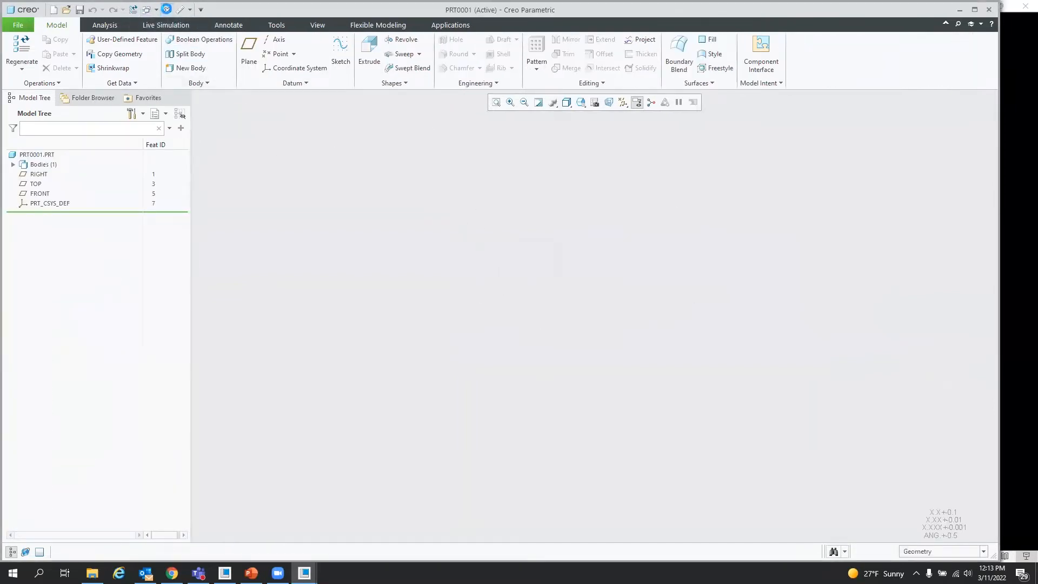
Step: Exit Creo Parametric without saving
left_click(167, 10)
left_click(988, 10)
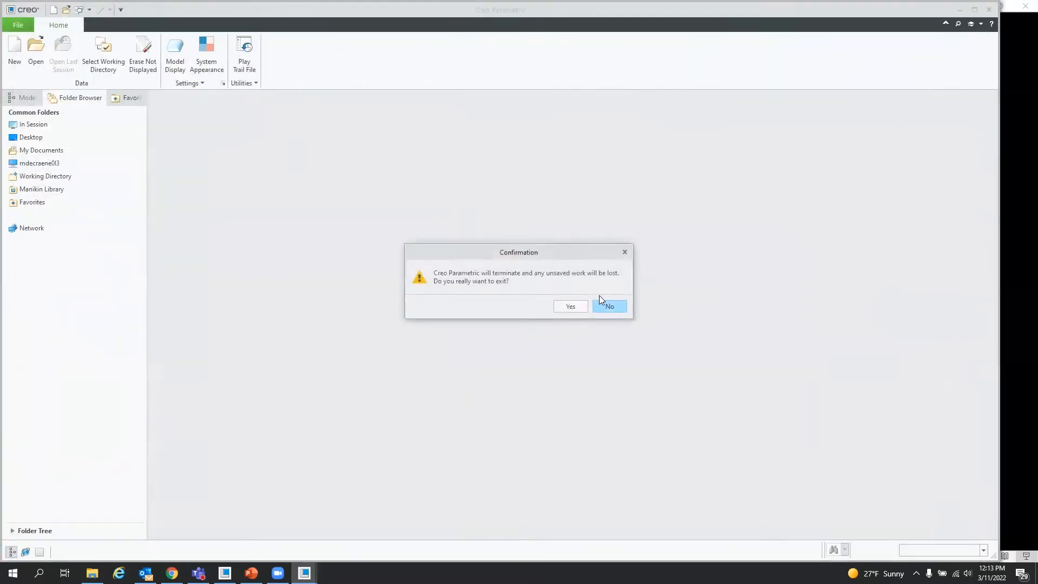
left_click(569, 306)
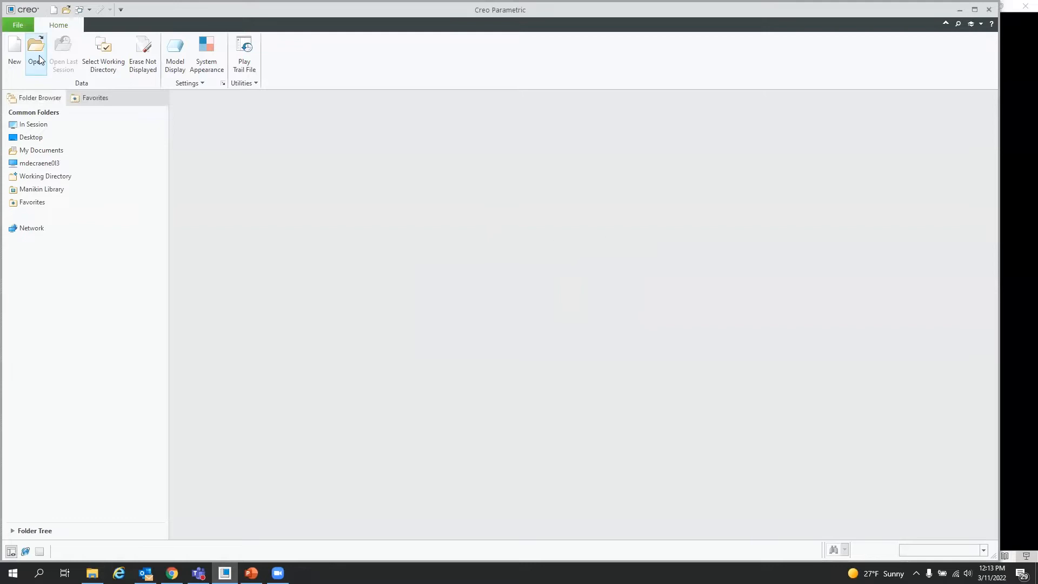
Step: Set the working directory to the 02. ESW\creo7 folder
left_click(102, 51)
double_click(432, 238)
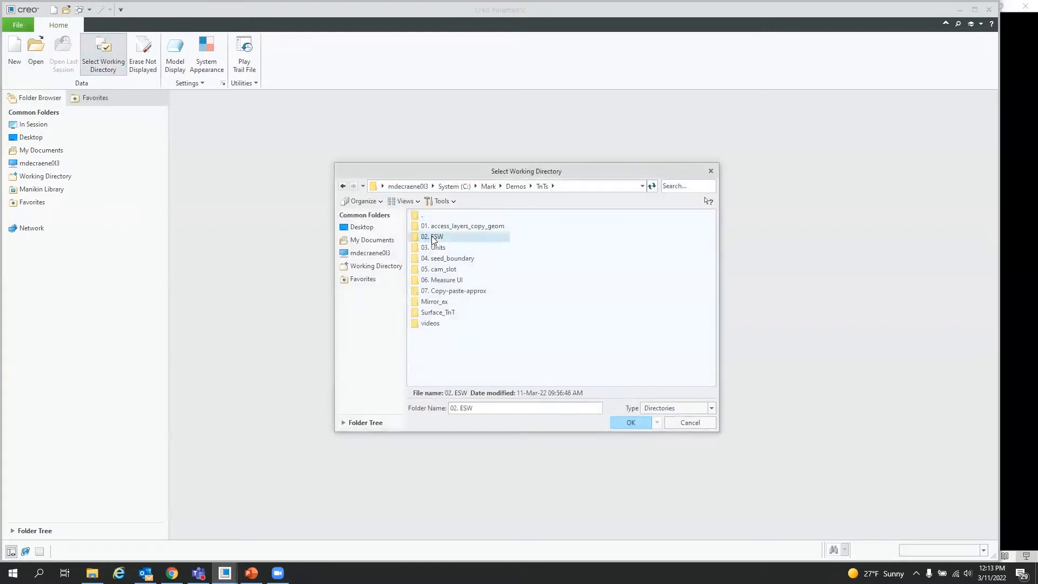
double_click(430, 227)
left_click(641, 423)
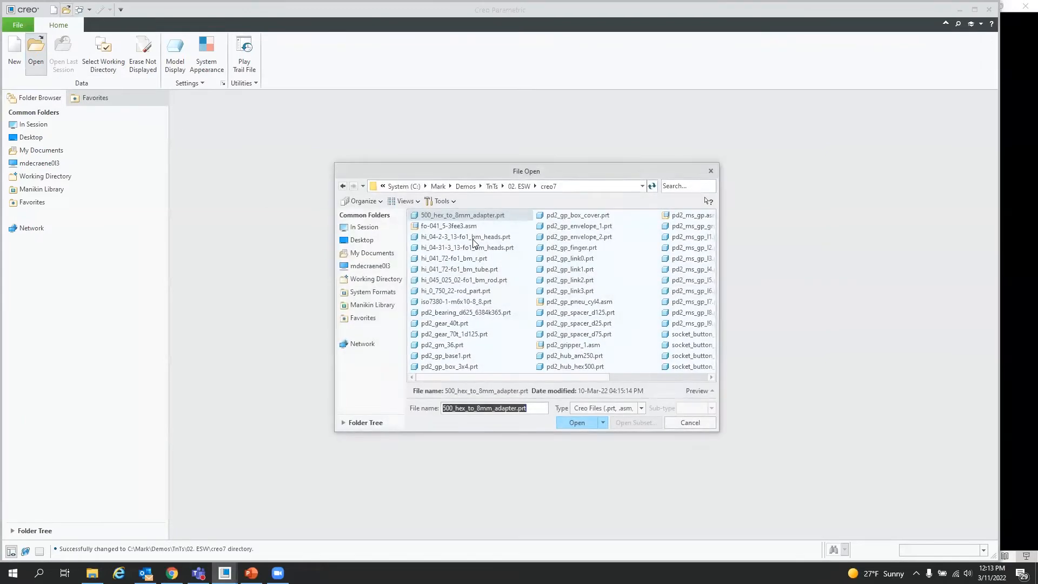
Step: Open pd2_gripper_1.asm in its Master Rep representation
left_click(682, 186)
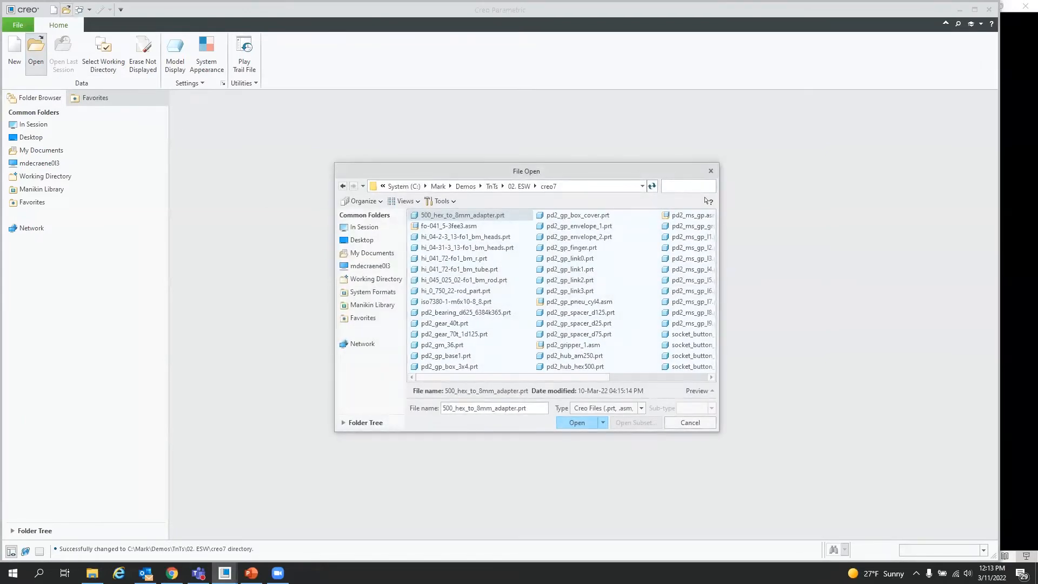
type("gri")
double_click(444, 217)
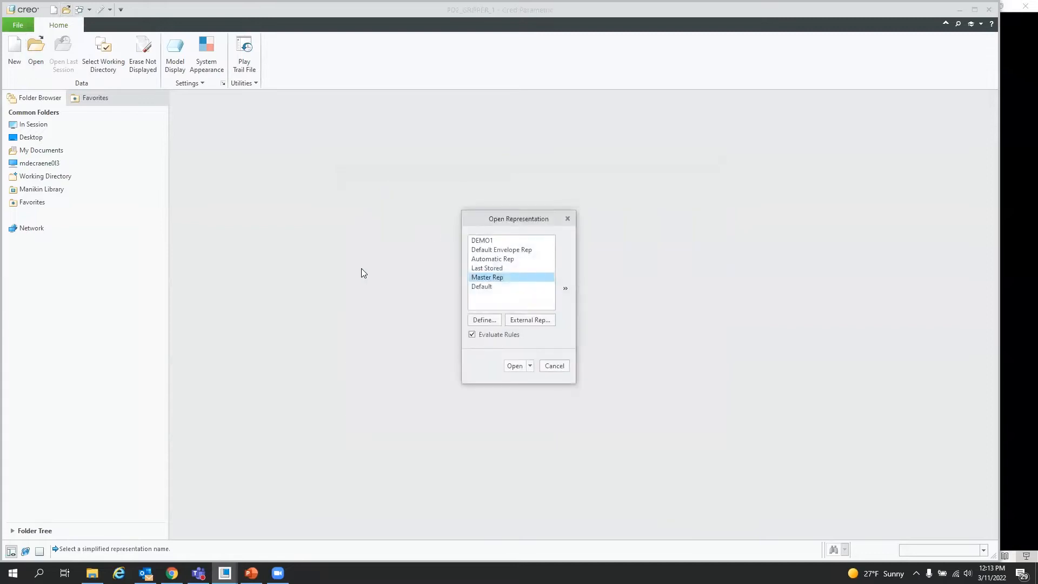
left_click(514, 365)
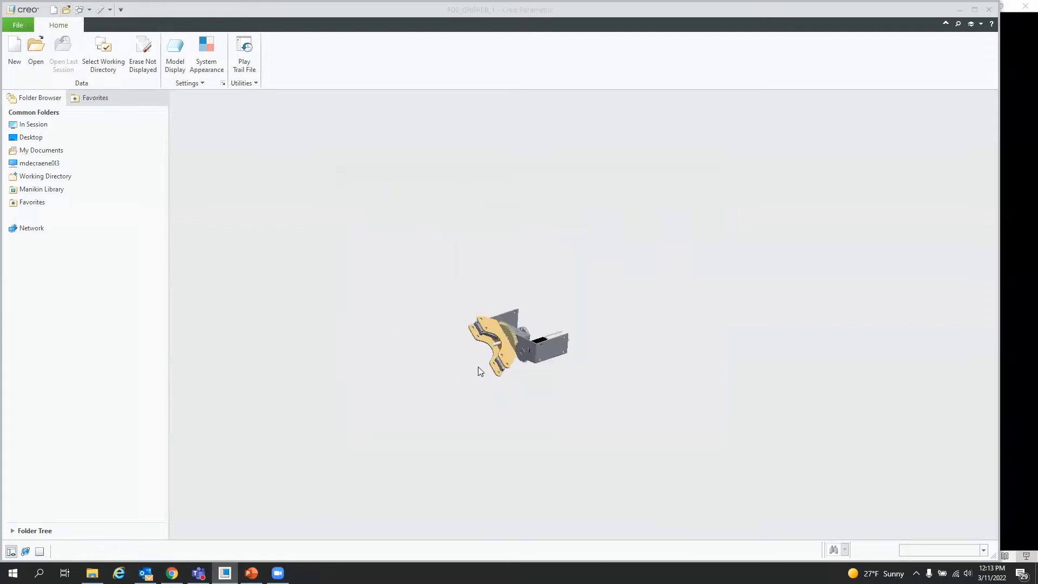
Step: Activate the Demo1 simplified representation of the gripper assembly in the View Manager
scroll(469, 373, "down", 8)
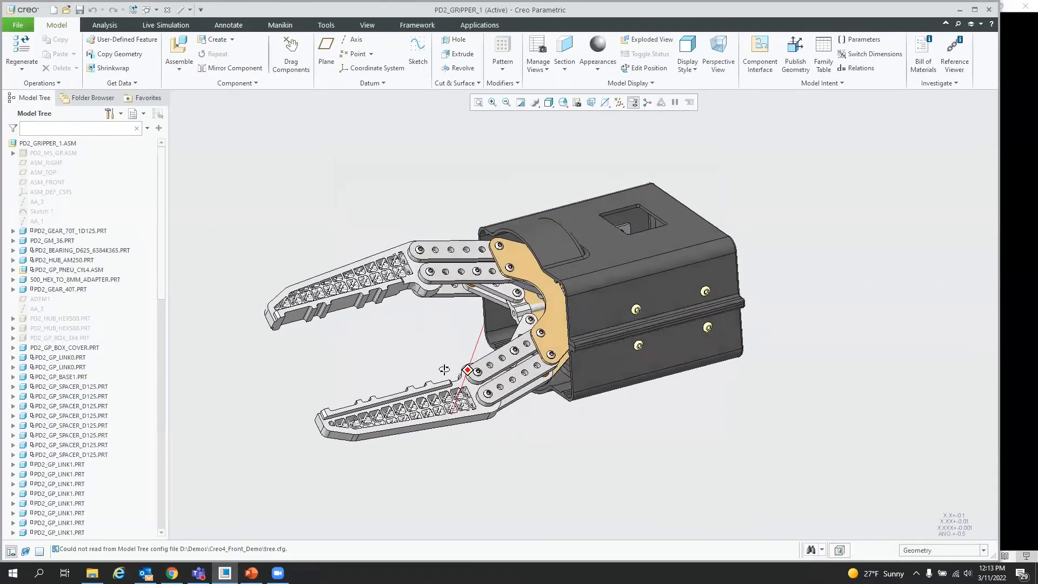
left_click(577, 103)
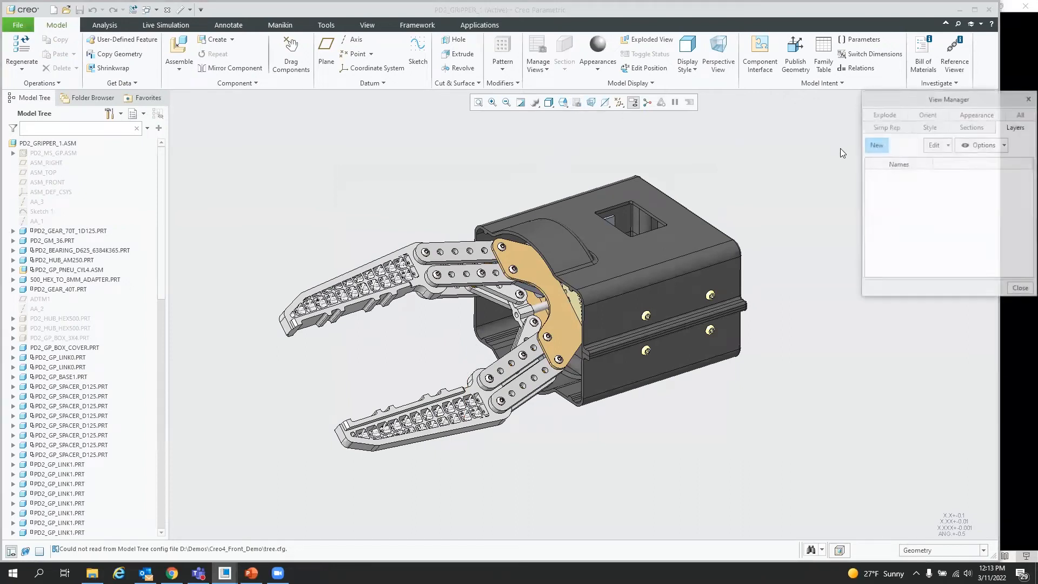
left_click(887, 128)
double_click(885, 176)
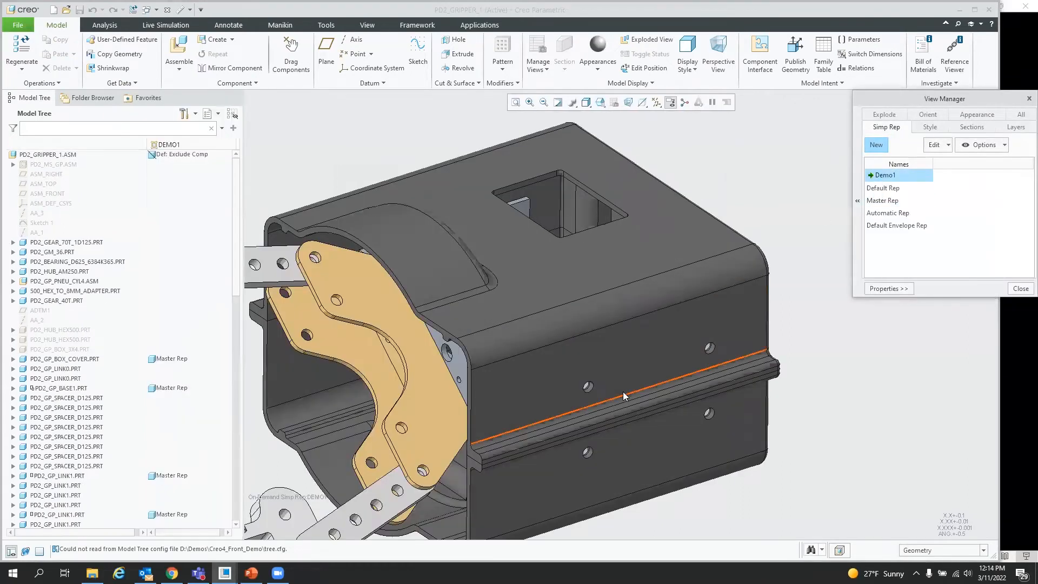
scroll(773, 313, "up", 10)
mouse_move(723, 348)
middle_mouse_down()
mouse_move(744, 345)
mouse_move(690, 381)
middle_mouse_up()
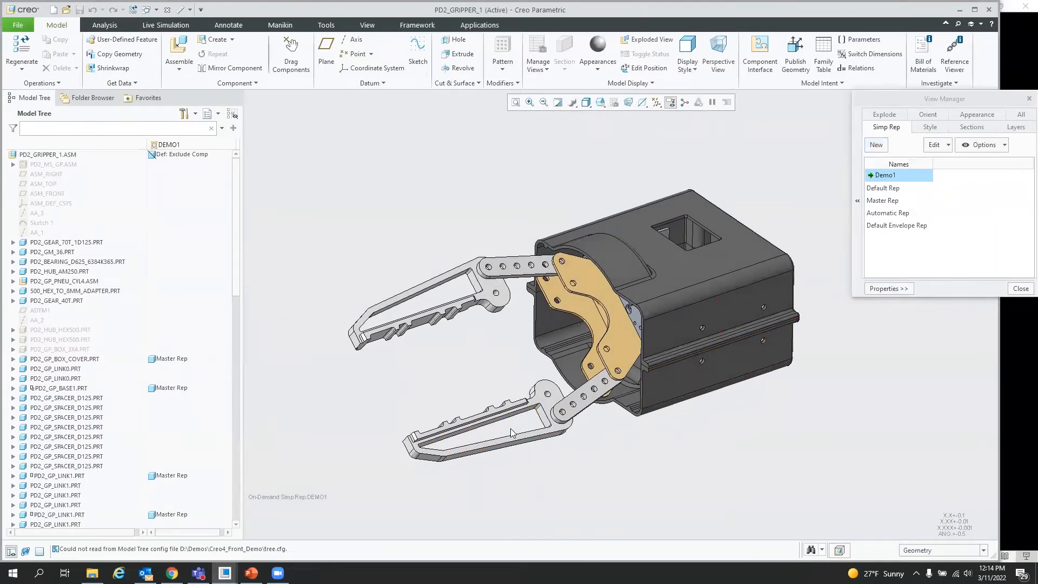
left_click(1021, 289)
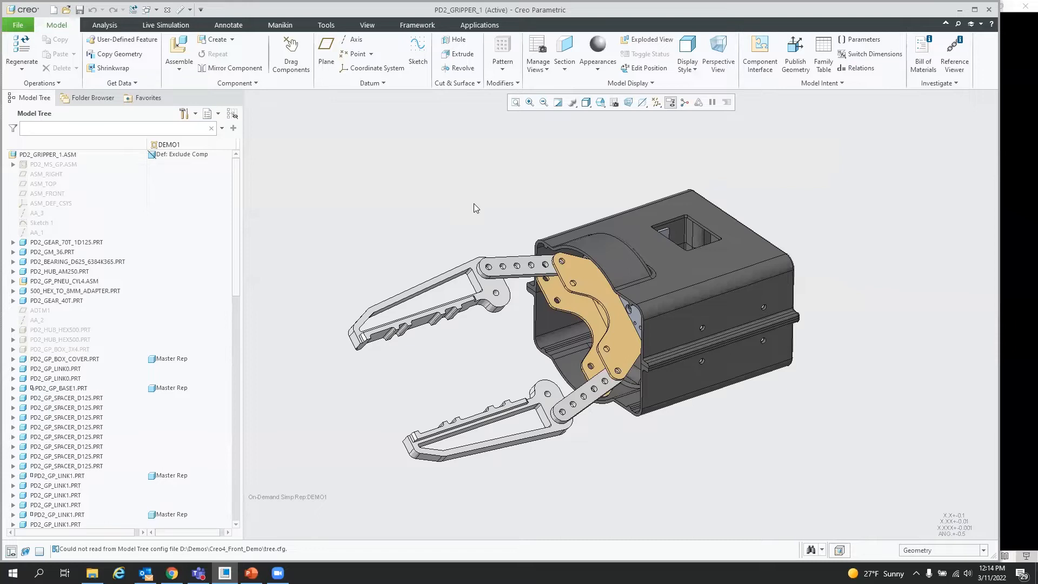
Step: Create a new part with the default name and settings
left_click(53, 10)
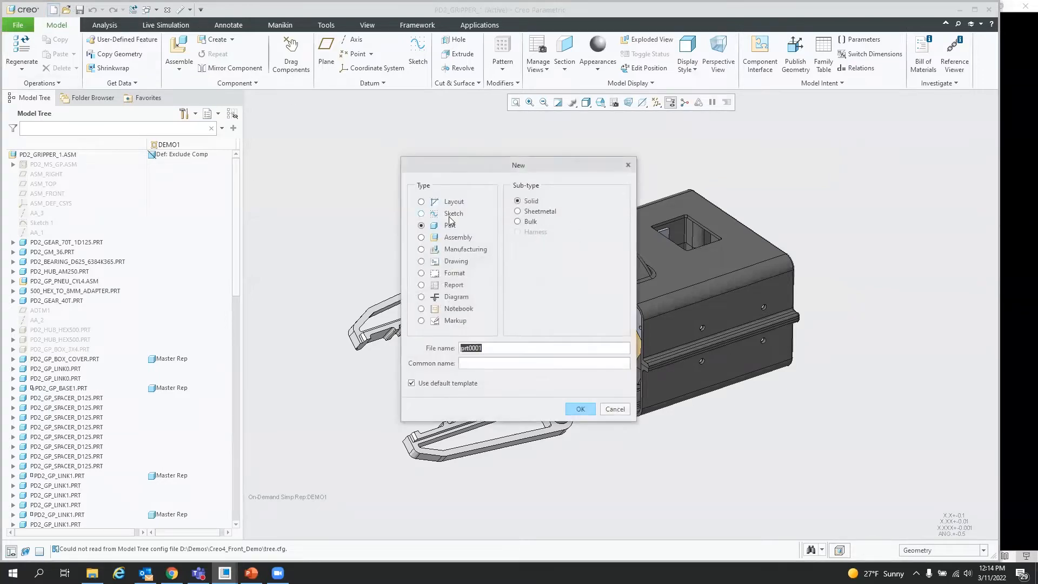
left_click(581, 409)
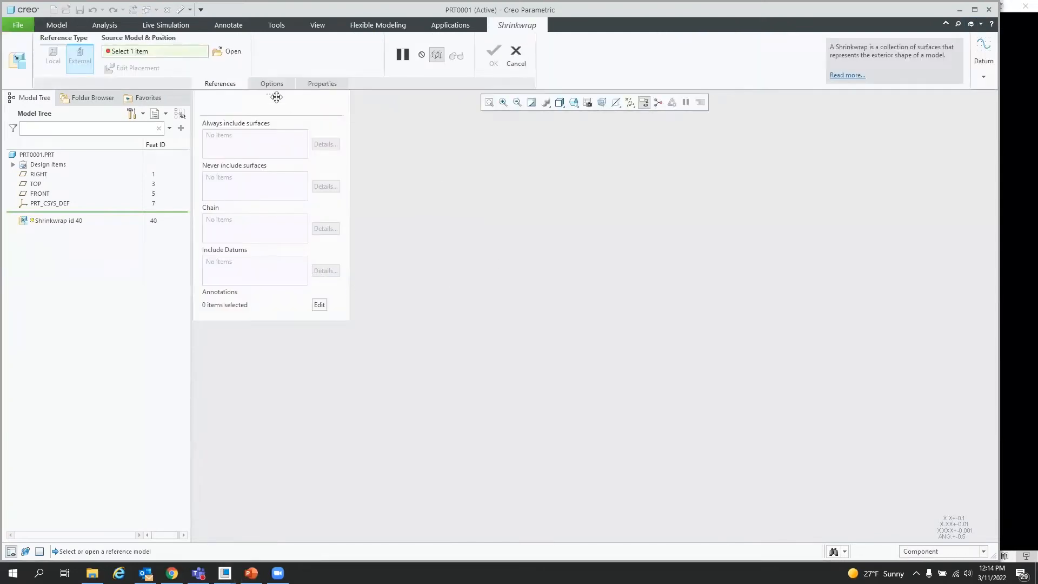
Step: Open pd2_gripper_1.asm in its DEMO1 representation as the external source model for the Shrinkwrap
left_click(227, 51)
left_click(674, 187)
type("gr")
double_click(444, 216)
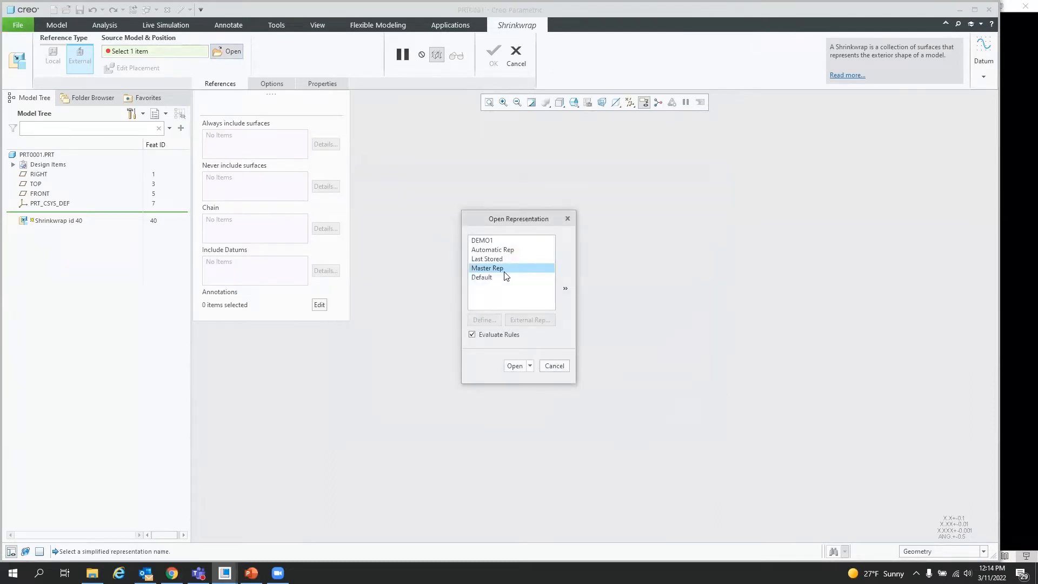
left_click(489, 241)
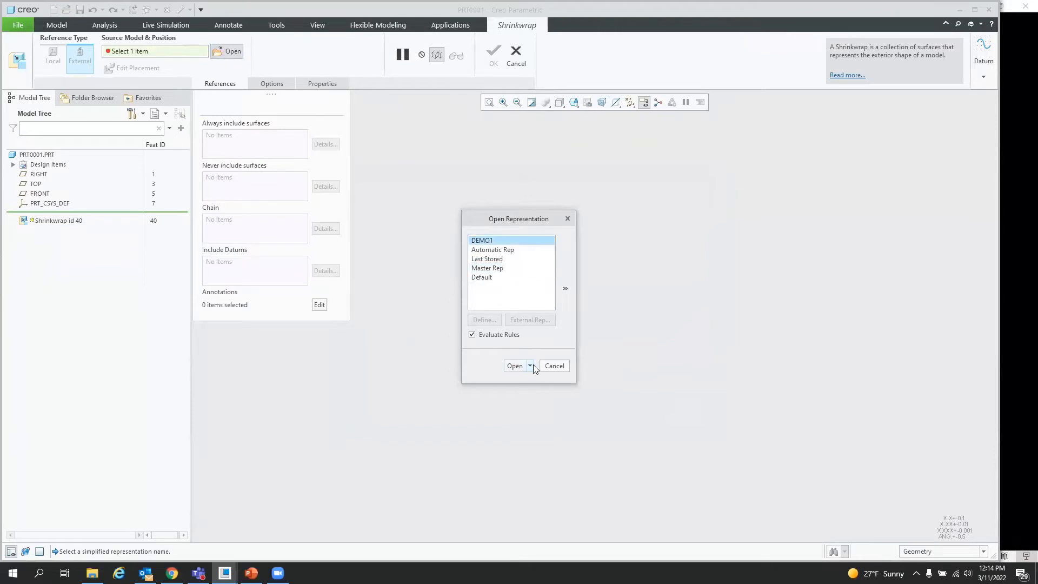
left_click(514, 366)
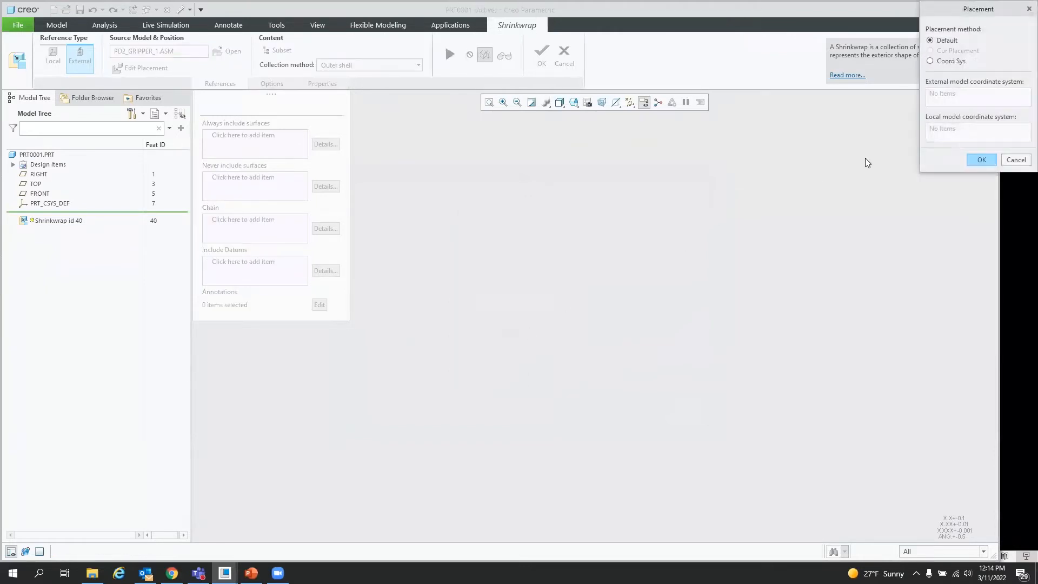
Step: Accept default placement and set the collection method to Autocollect all solid surfaces, keeping internal components
left_click(982, 160)
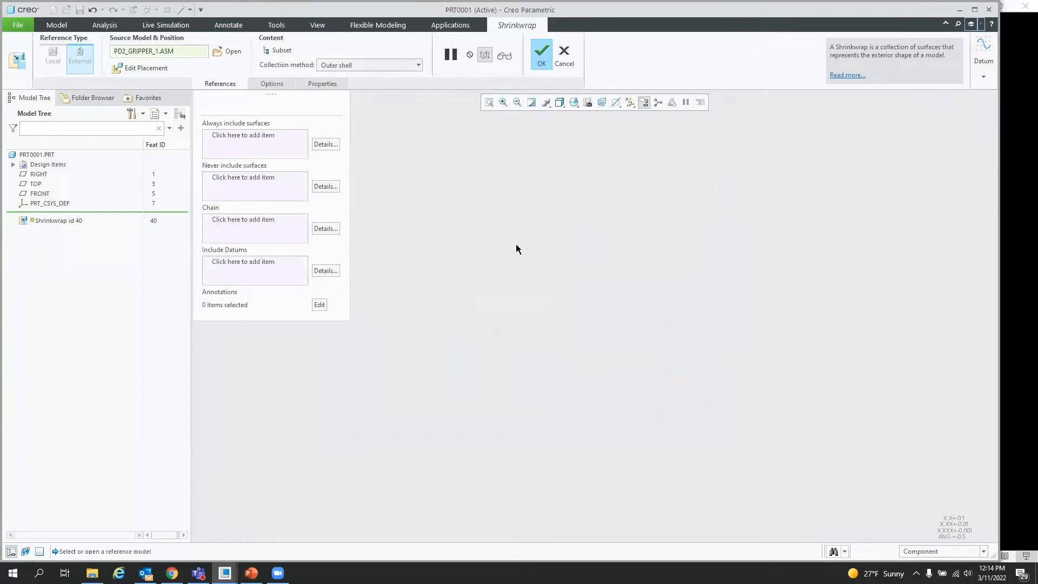
left_click(401, 64)
left_click(376, 82)
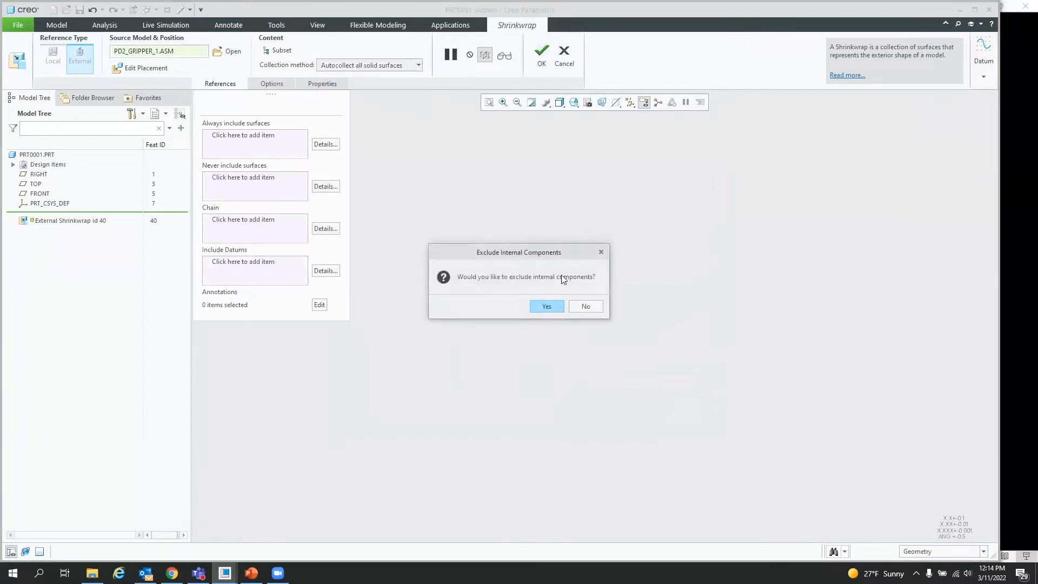
left_click(585, 307)
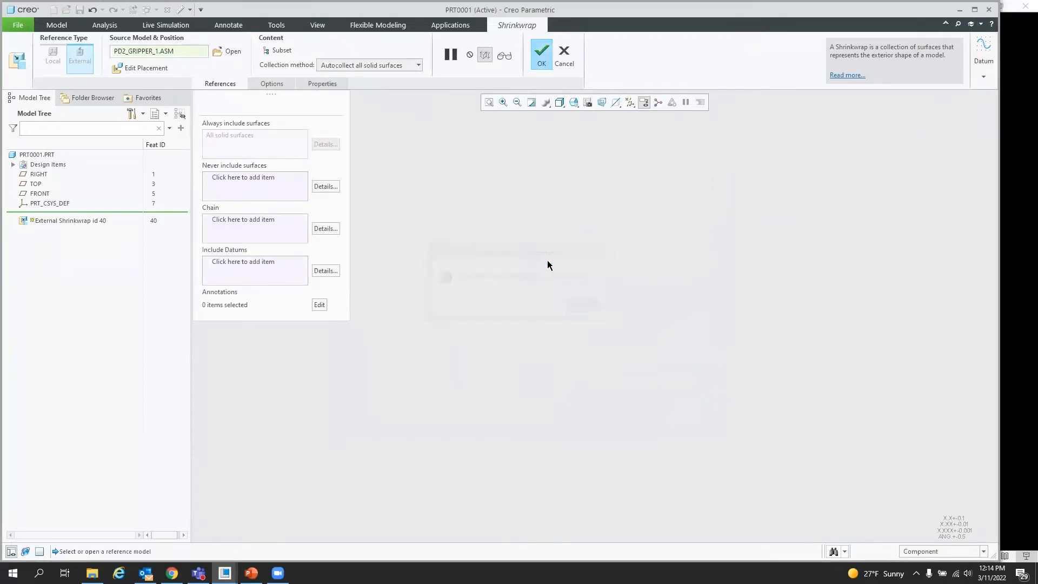
Step: Complete the External Shrinkwrap feature of the gripper assembly
left_click(273, 81)
left_click(260, 239)
left_click(541, 54)
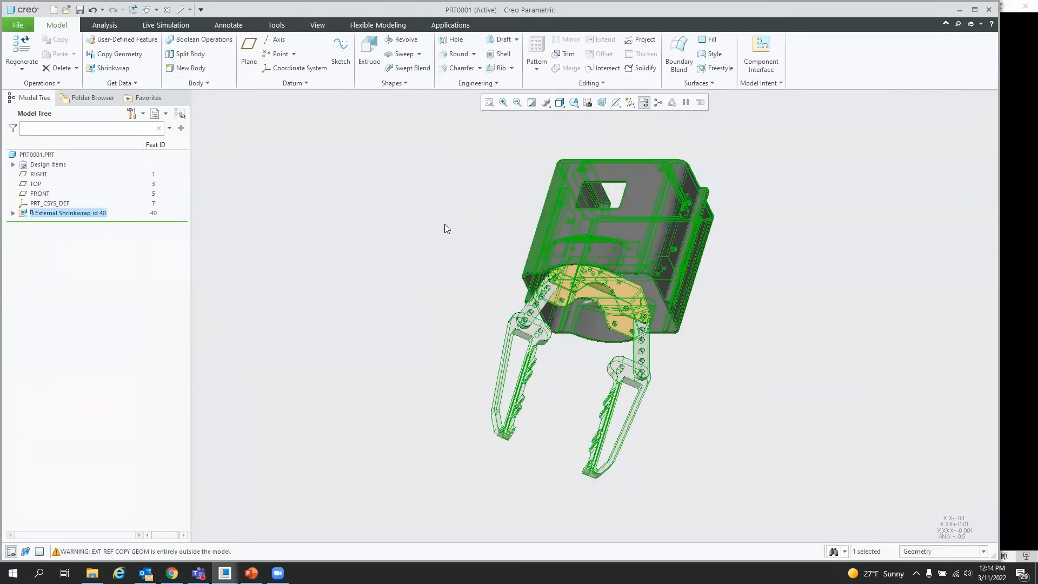
left_click(443, 222)
middle_click_drag(541, 238, 632, 265)
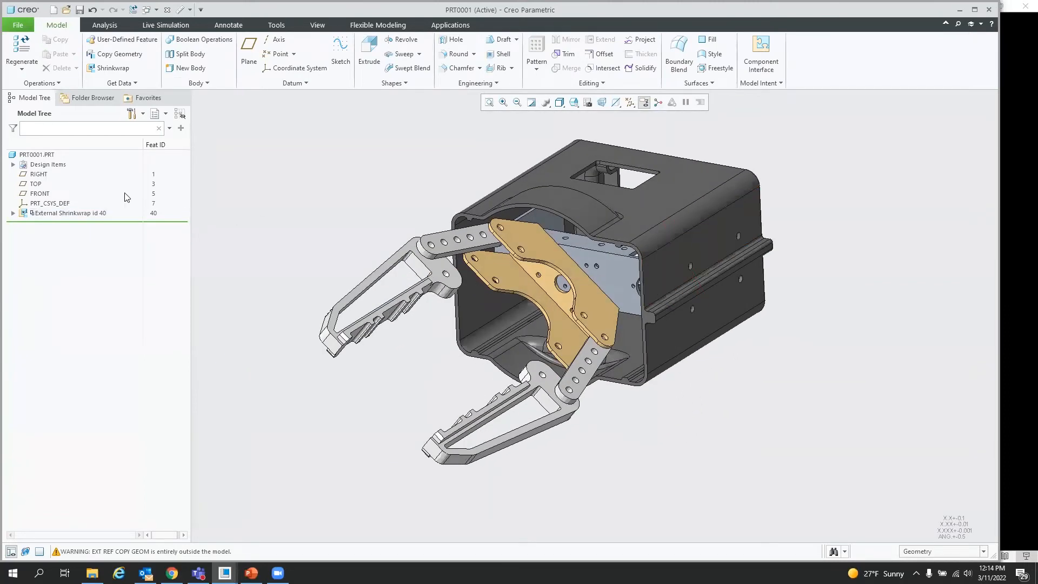
mouse_move(557, 305)
middle_mouse_down()
mouse_move(573, 302)
mouse_move(535, 309)
mouse_move(548, 311)
middle_mouse_up()
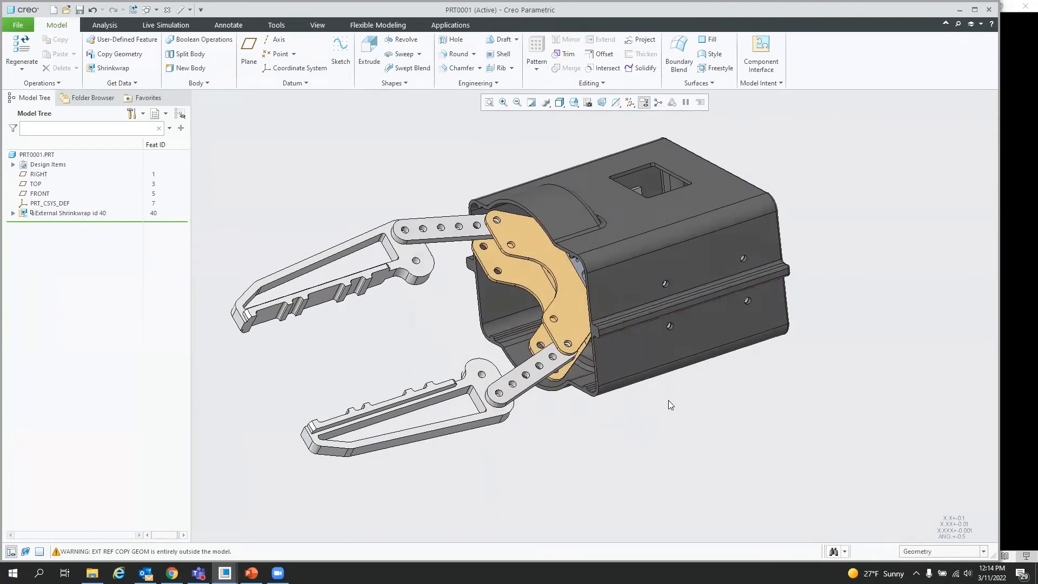
mouse_move(594, 434)
middle_mouse_down()
mouse_move(666, 371)
mouse_move(731, 431)
middle_mouse_up()
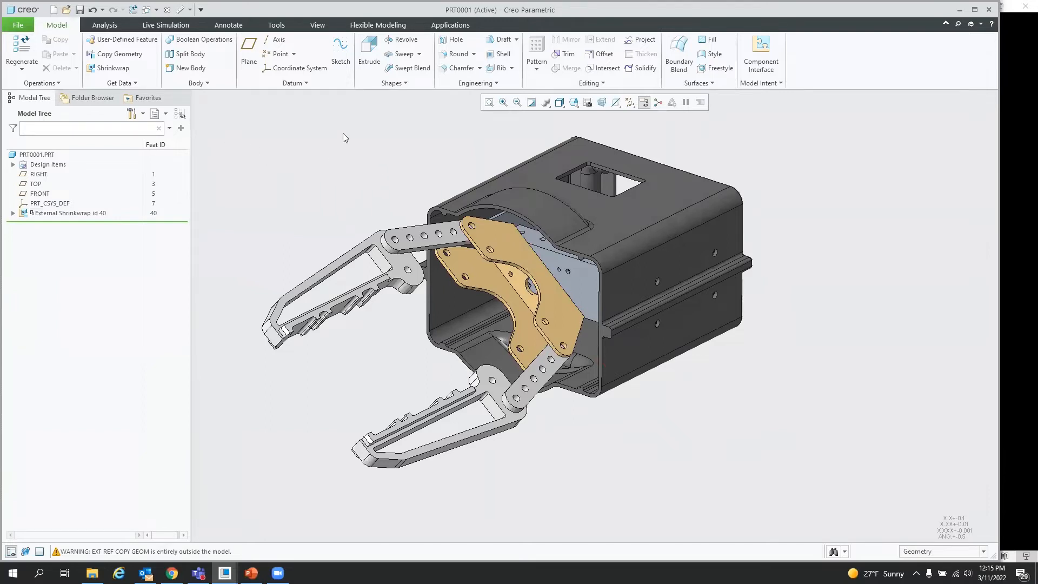
Step: Open pd2_gripper_1.asm in its Master Rep representation
left_click(66, 10)
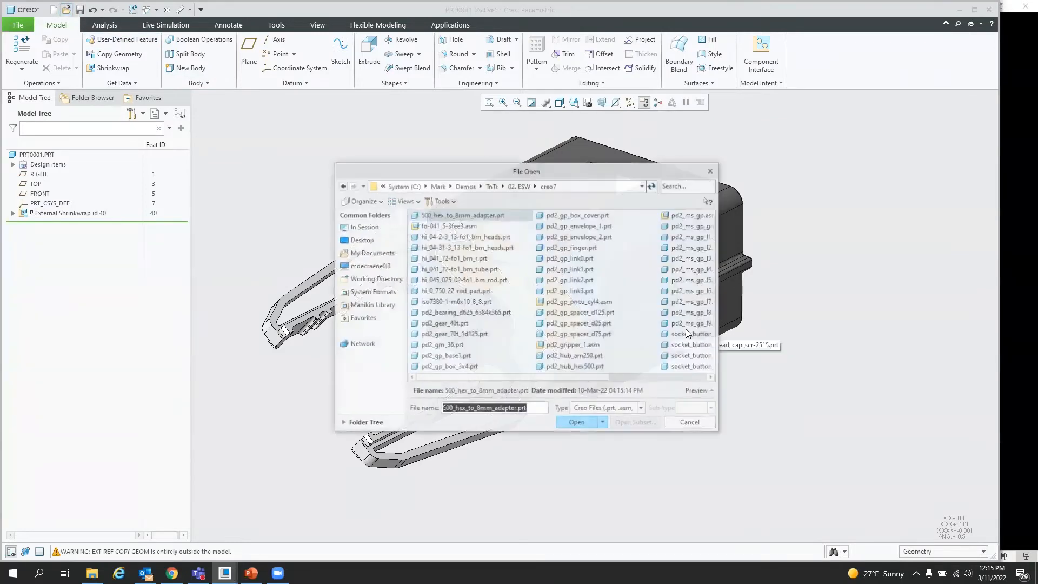
left_click(685, 183)
type("gr")
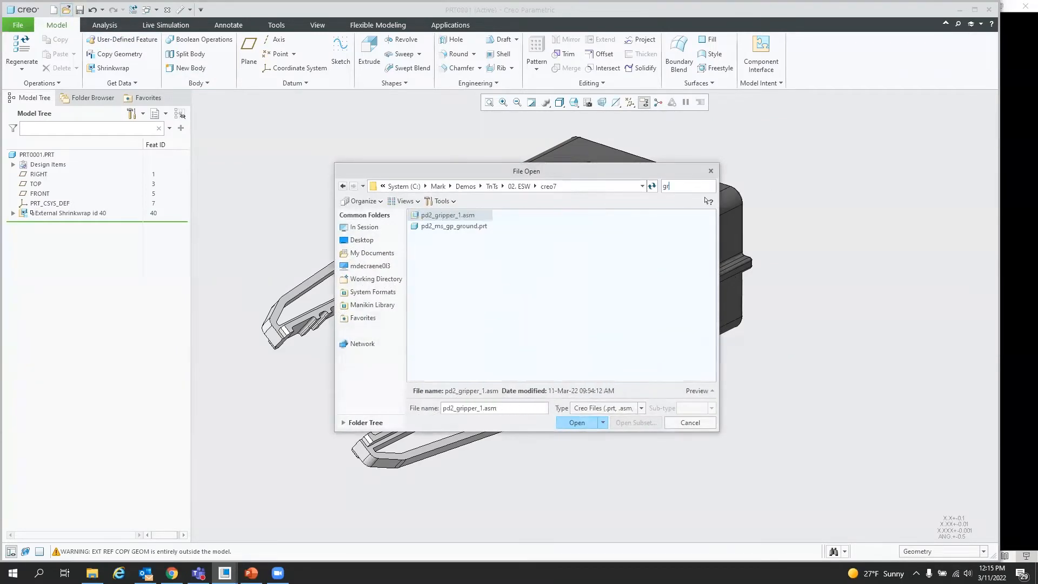
double_click(452, 215)
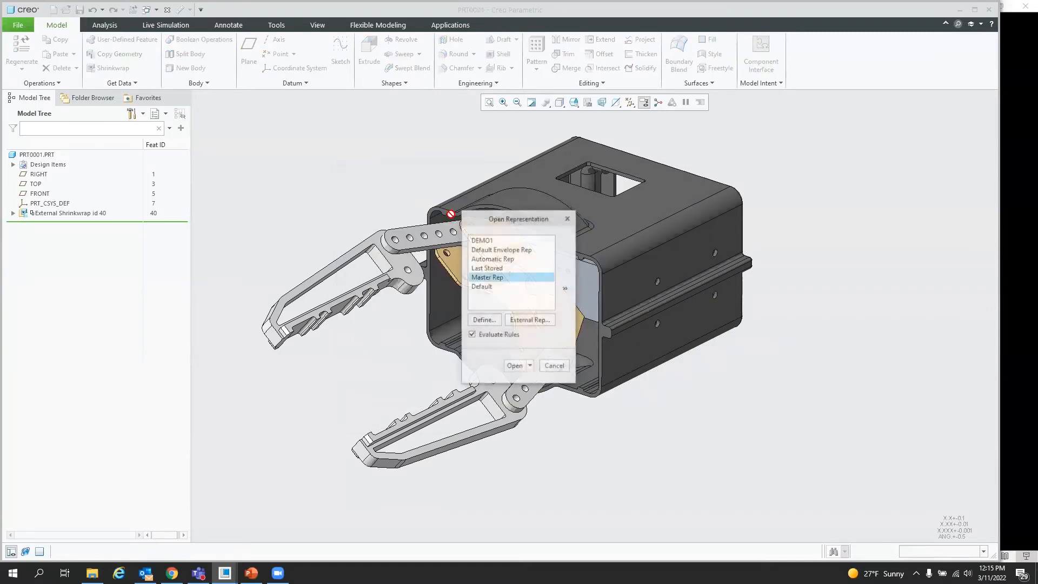
left_click(515, 366)
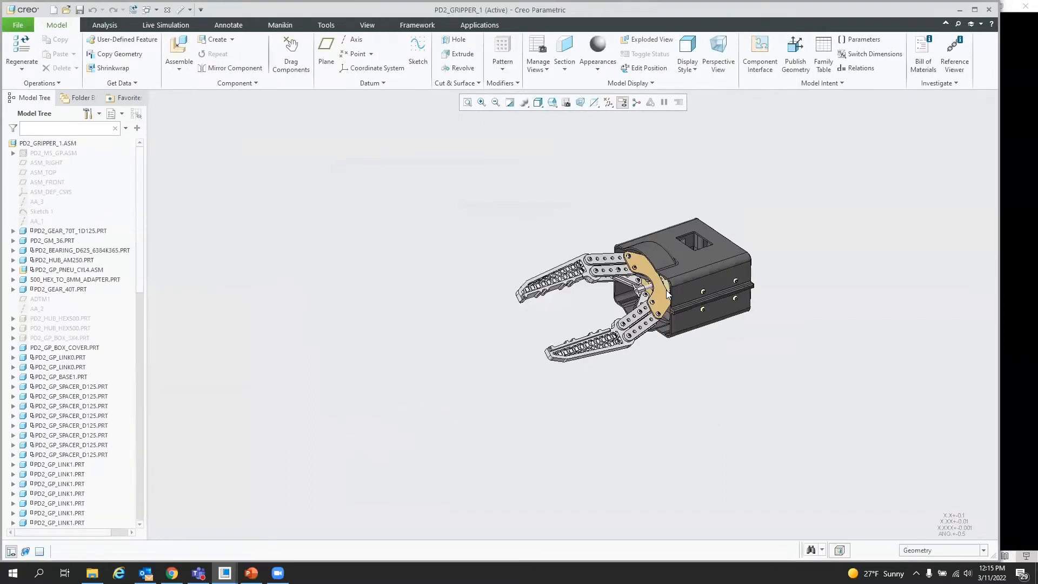
Step: Edit the Demo1 simplified representation so three selected link components are set to Master Rep, and close the View Manager
left_click(566, 103)
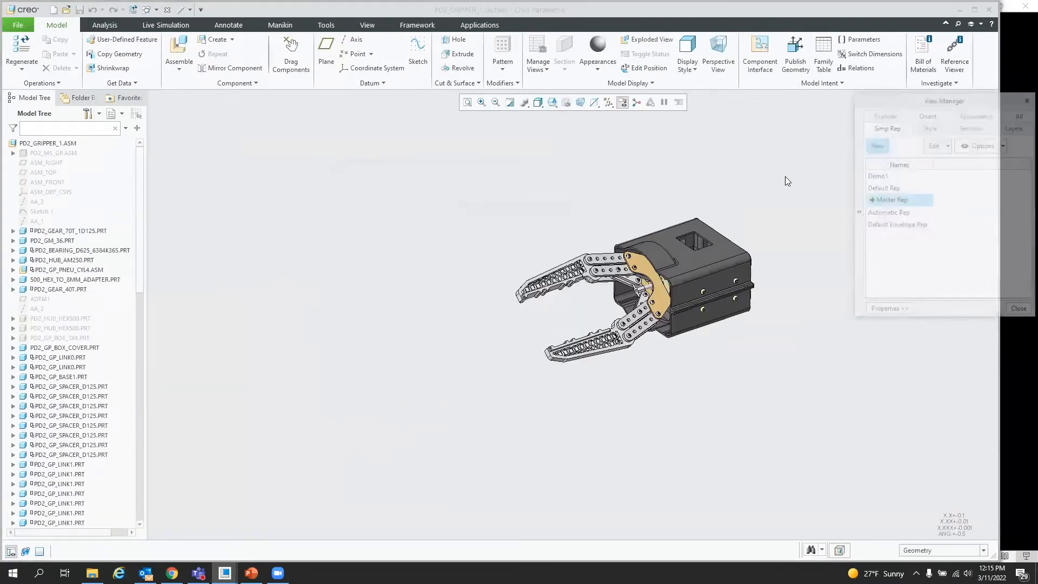
left_click(877, 178)
right_click(877, 178)
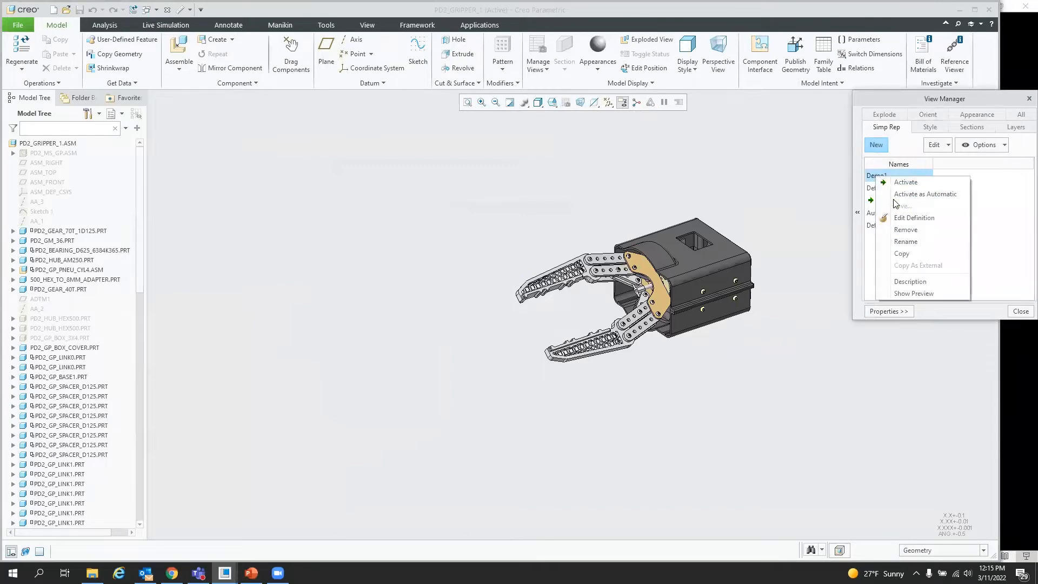
left_click(911, 218)
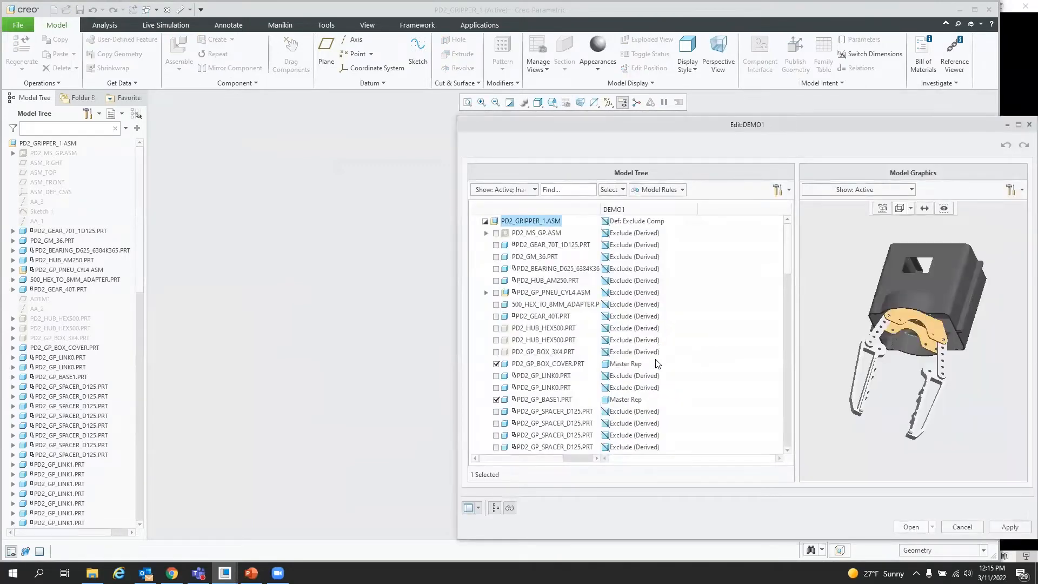
left_click(622, 192)
left_click(623, 215)
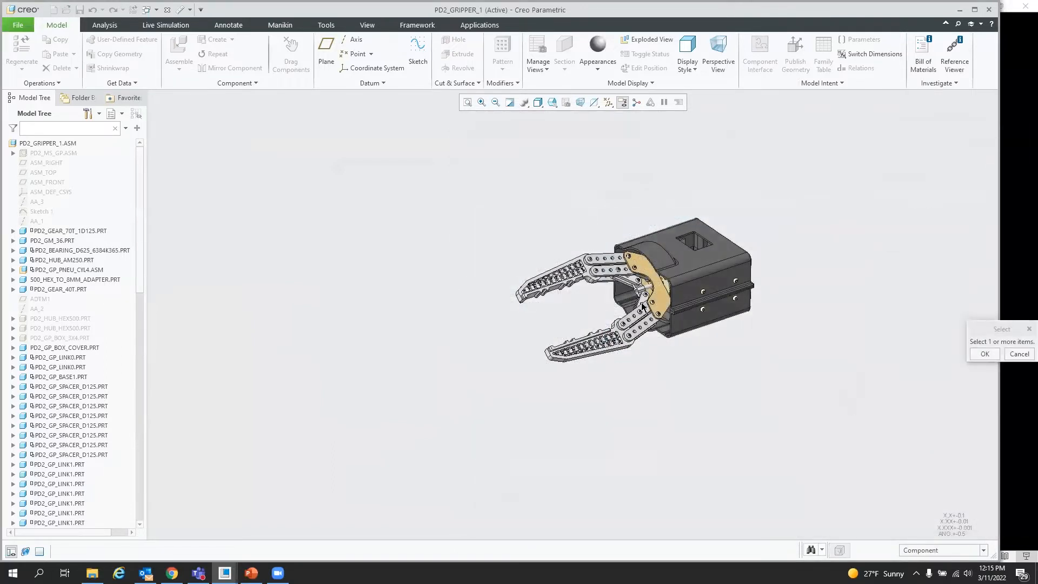
scroll(644, 307, "down", 5)
left_click(588, 286)
left_click(569, 253, "ctrl")
left_click(545, 223, "ctrl")
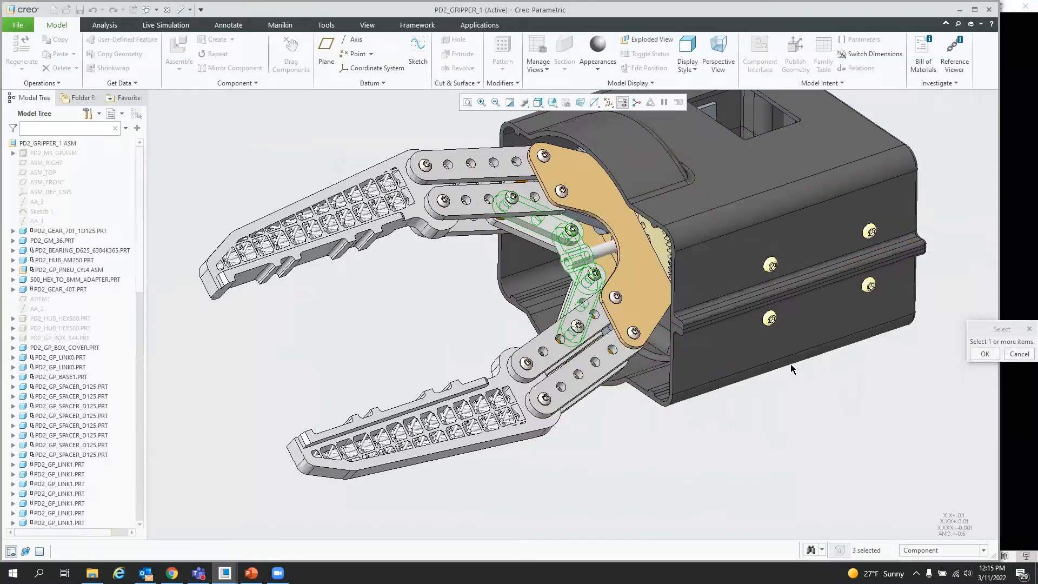
scroll(488, 343, "up", 3)
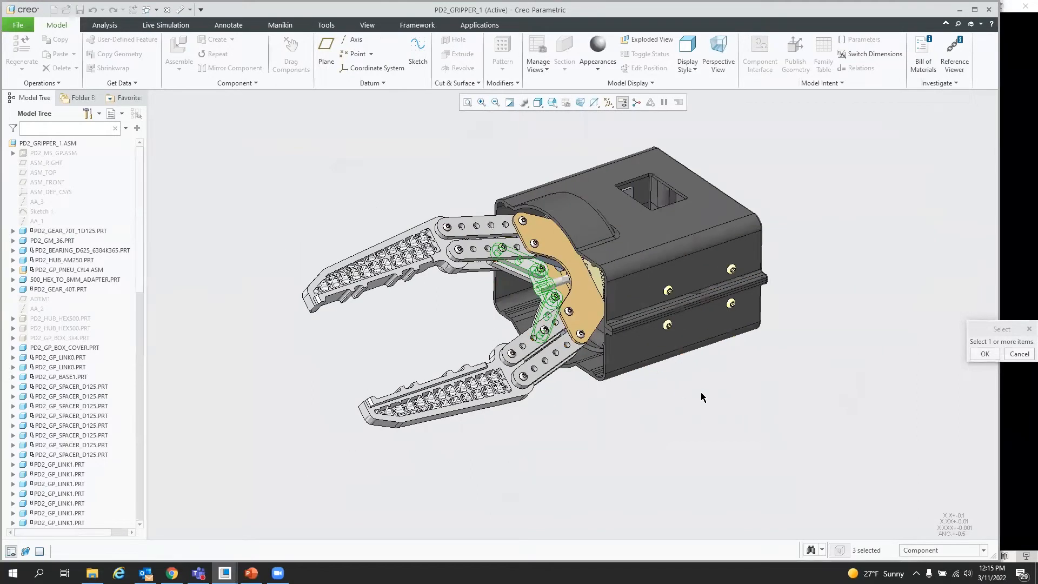
middle_click(659, 401)
right_click(476, 361)
mouse_move(535, 366)
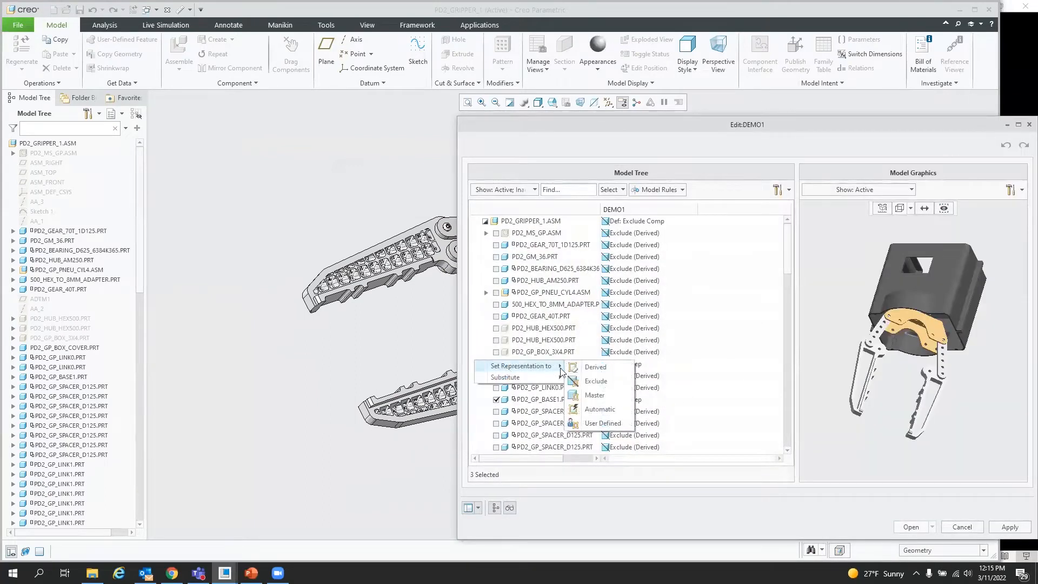
left_click(610, 394)
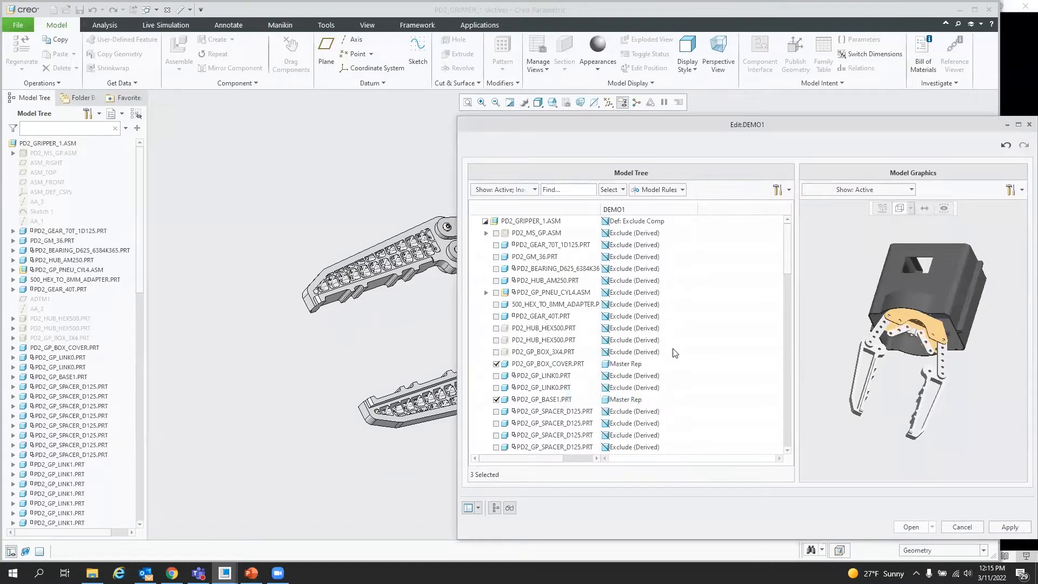
scroll(902, 315, "up", 3)
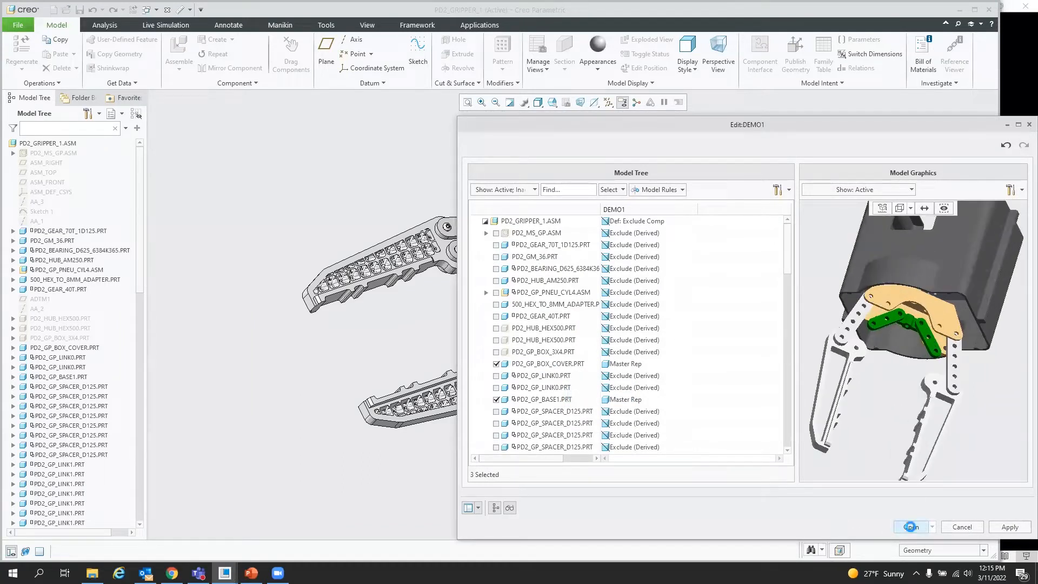
left_click(911, 527)
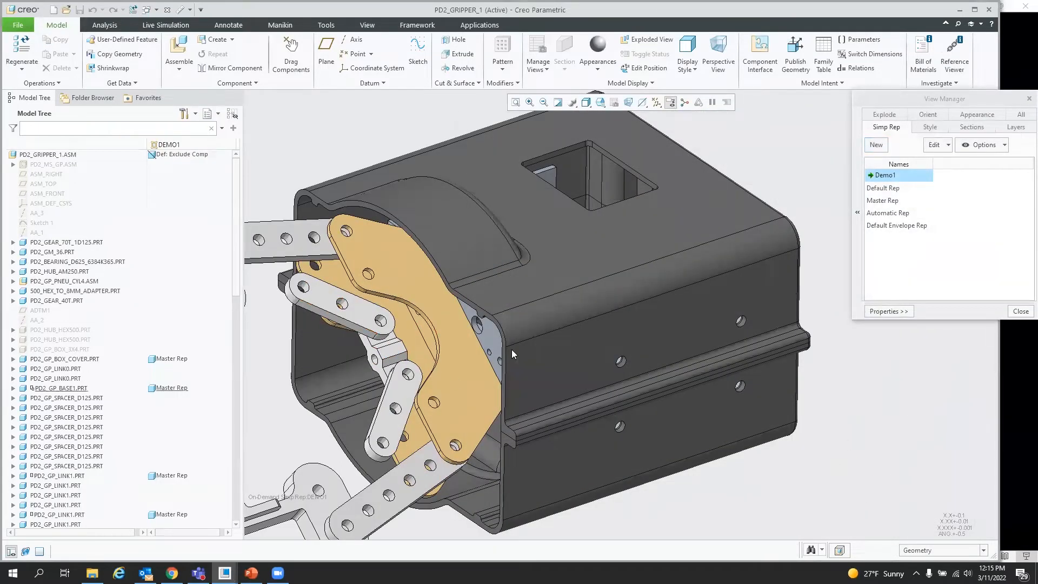
scroll(570, 323, "down", 4)
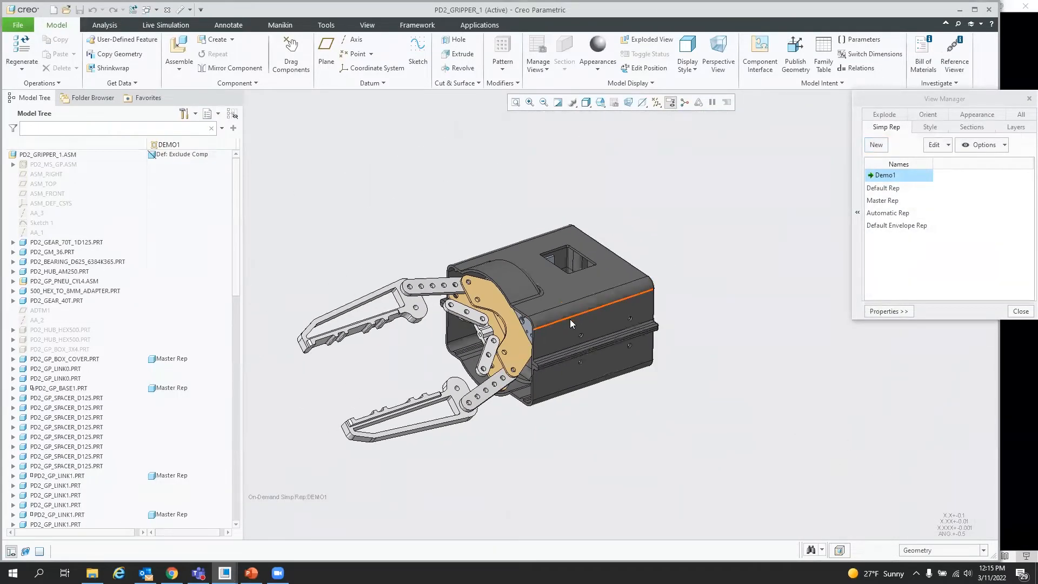
left_click(1021, 312)
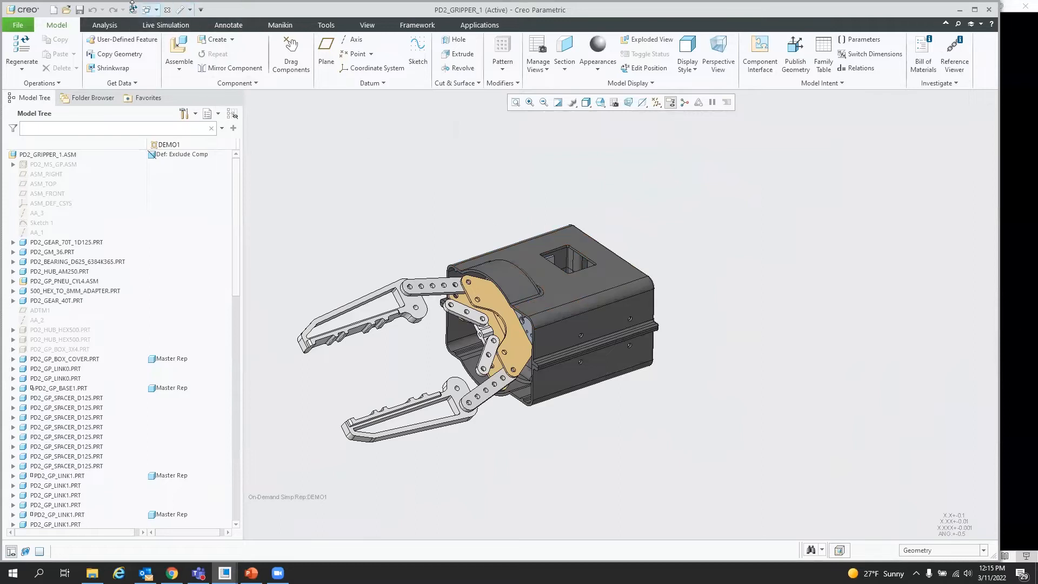
Step: Switch to part PRT0001 and update the External Shrinkwrap using the DEMO1 representation
left_click(157, 10)
left_click(162, 34)
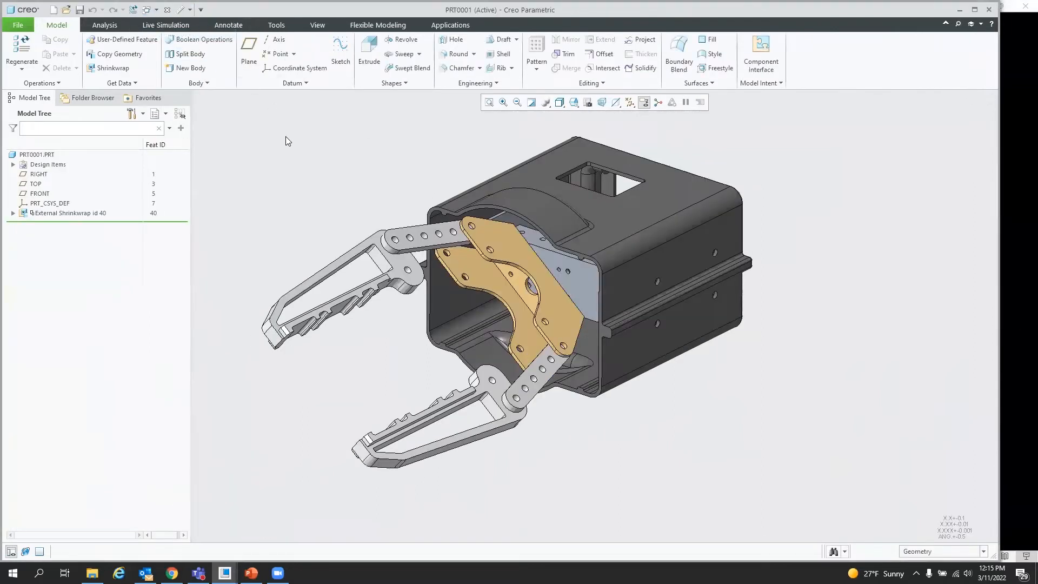
right_click(84, 213)
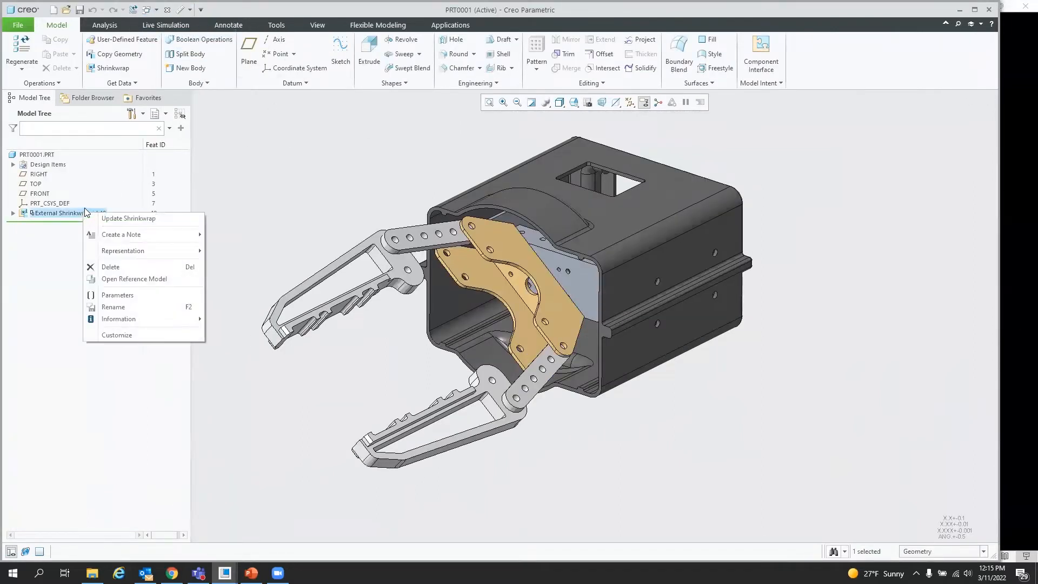
left_click(128, 219)
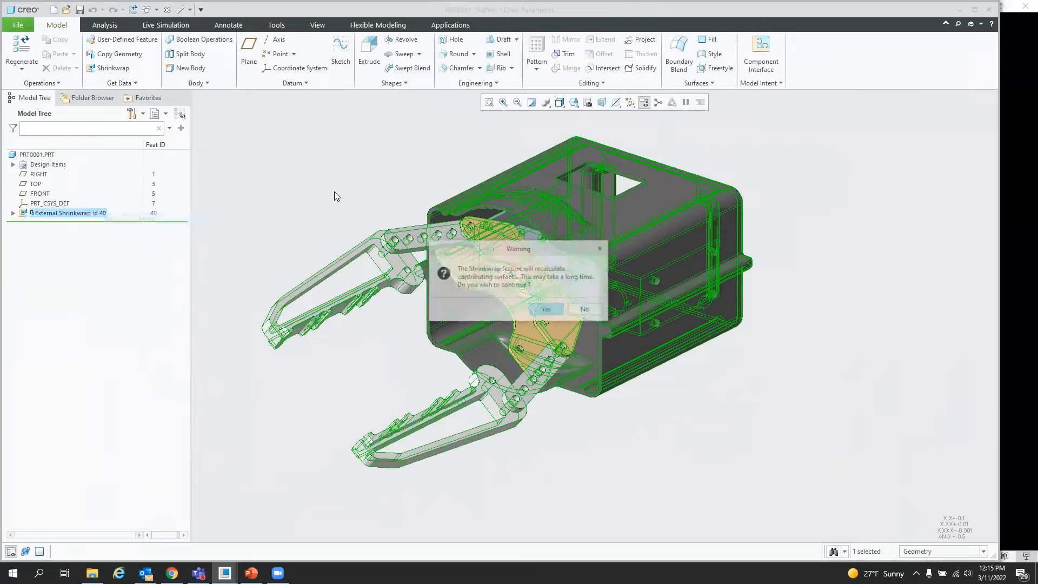
left_click(547, 310)
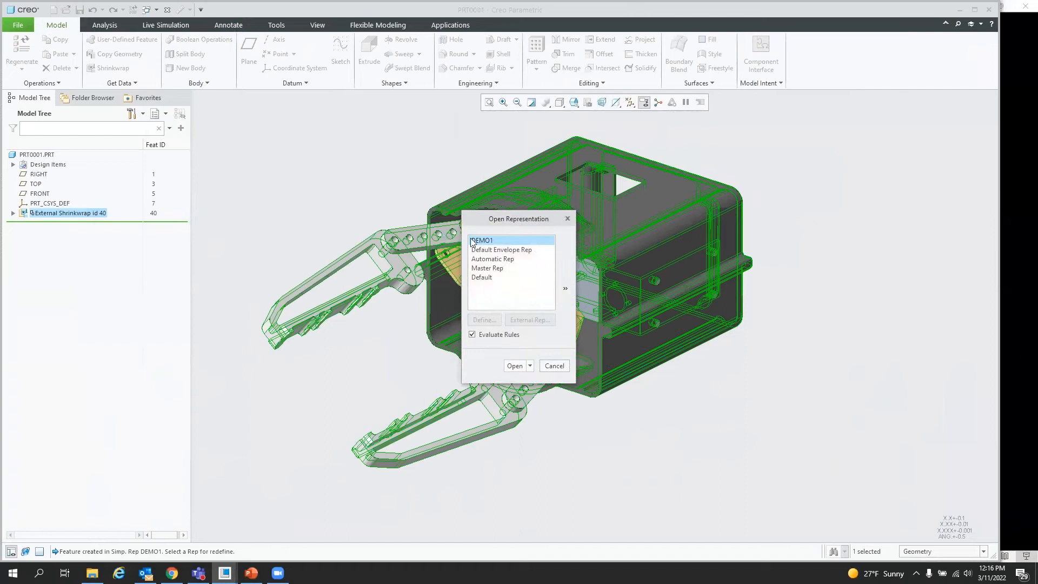
left_click(516, 365)
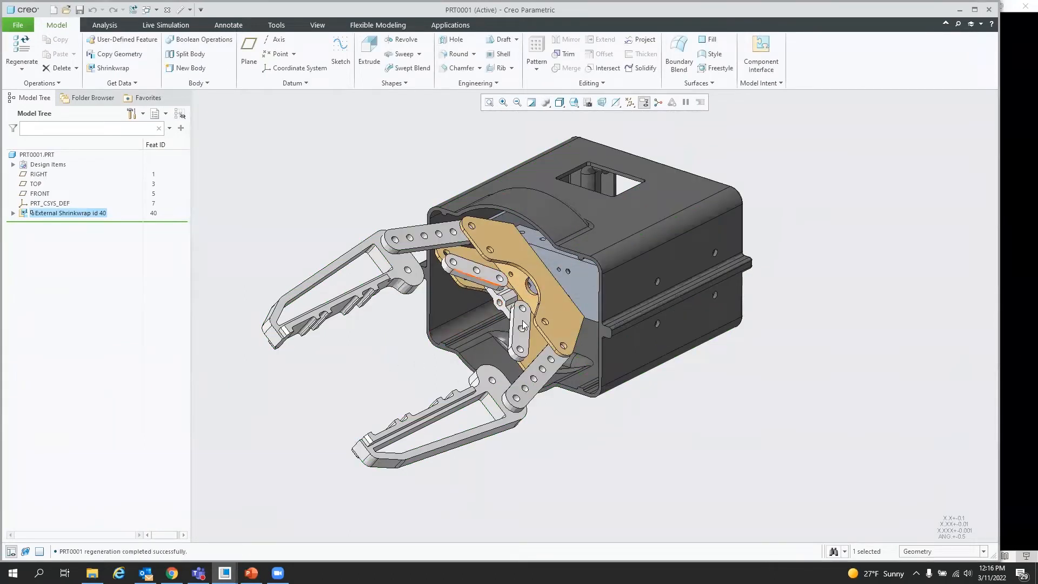
middle_click_drag(477, 335, 439, 332)
middle_click_drag(474, 334, 648, 393)
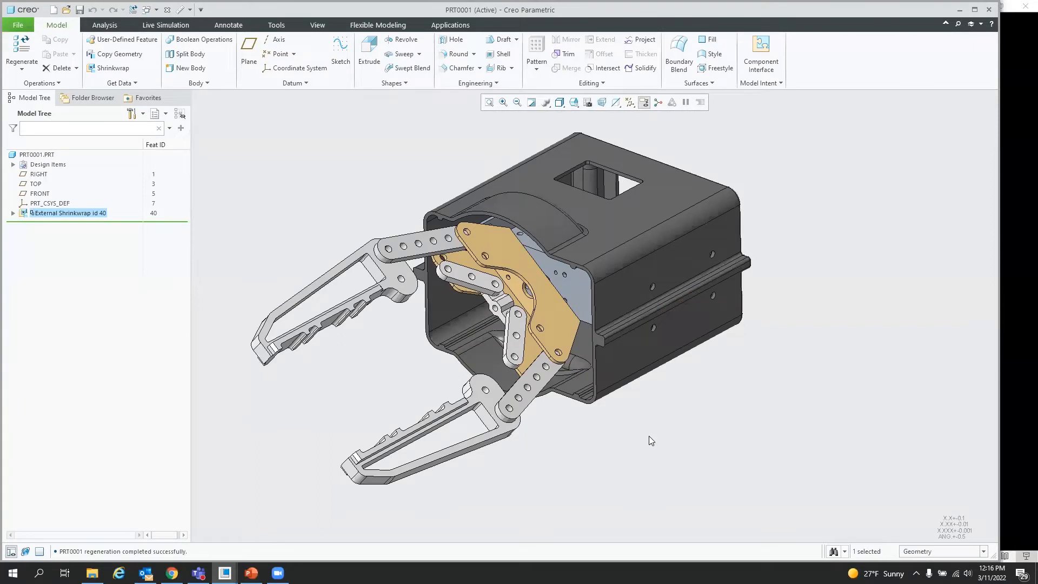
left_click(683, 445)
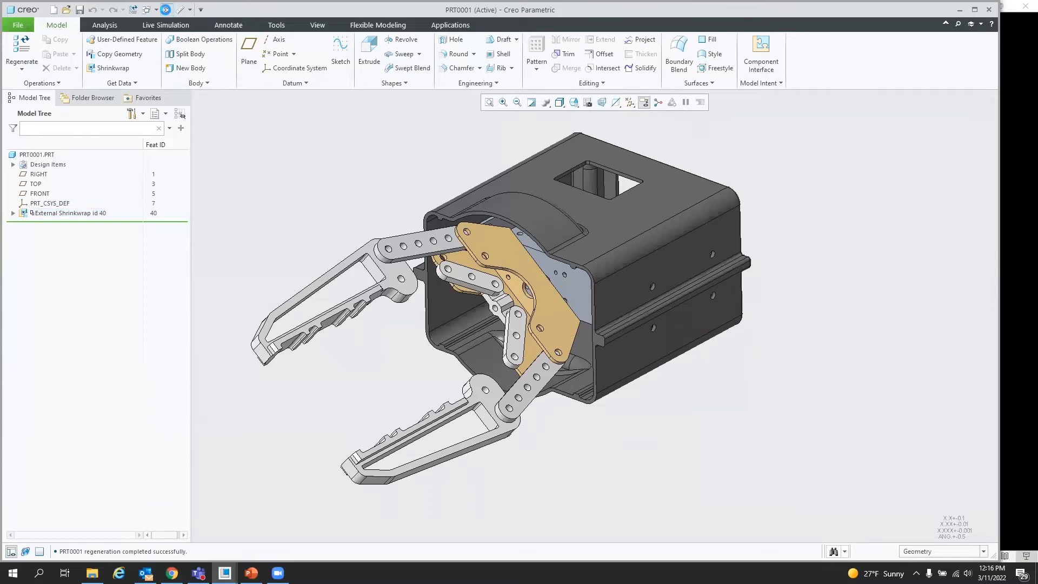
Step: Close both model windows and set the working directory to the 03. Units folder
left_click(166, 10)
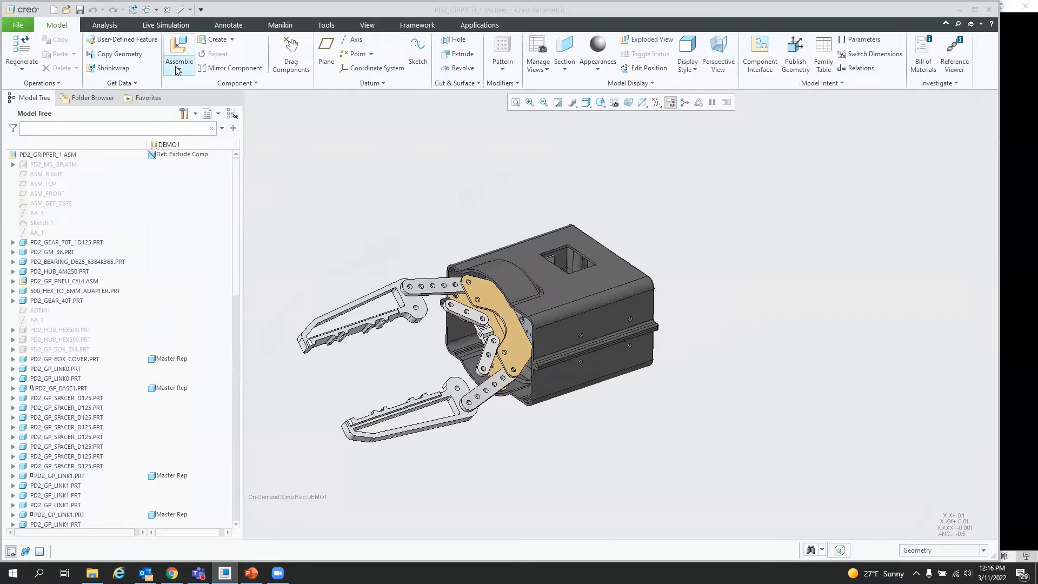
left_click(167, 12)
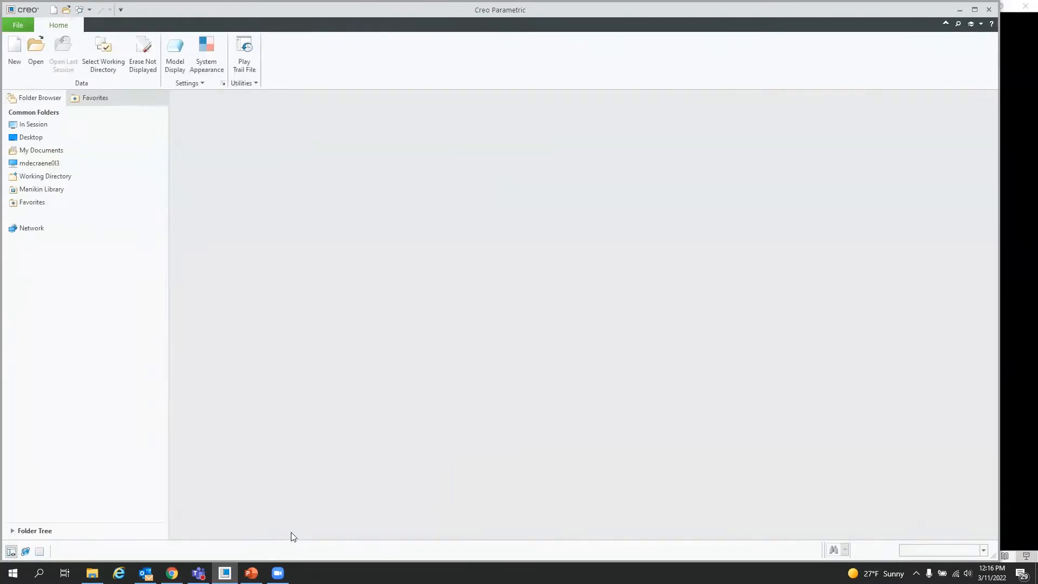
left_click(101, 50)
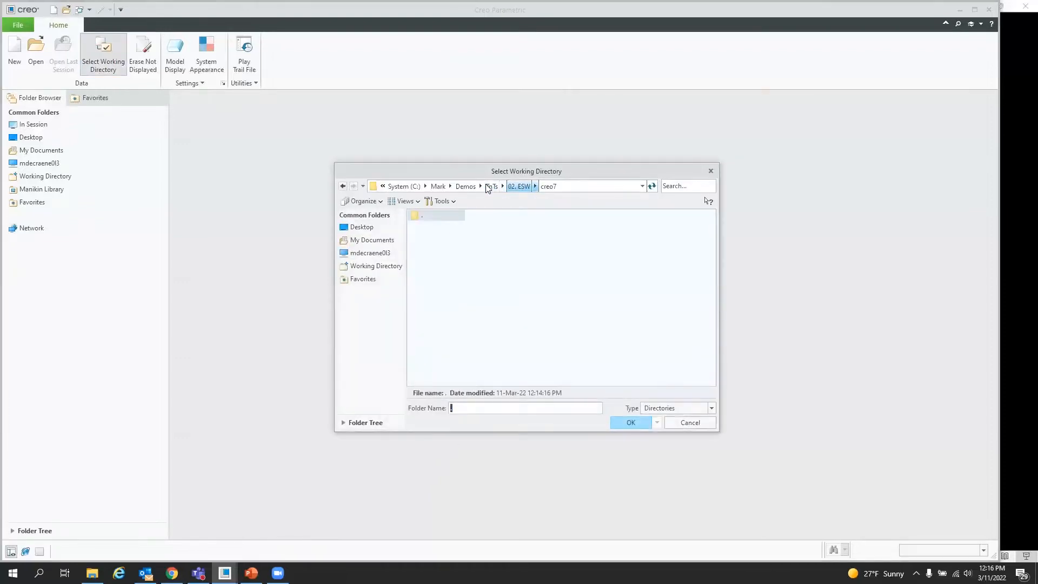
left_click(491, 187)
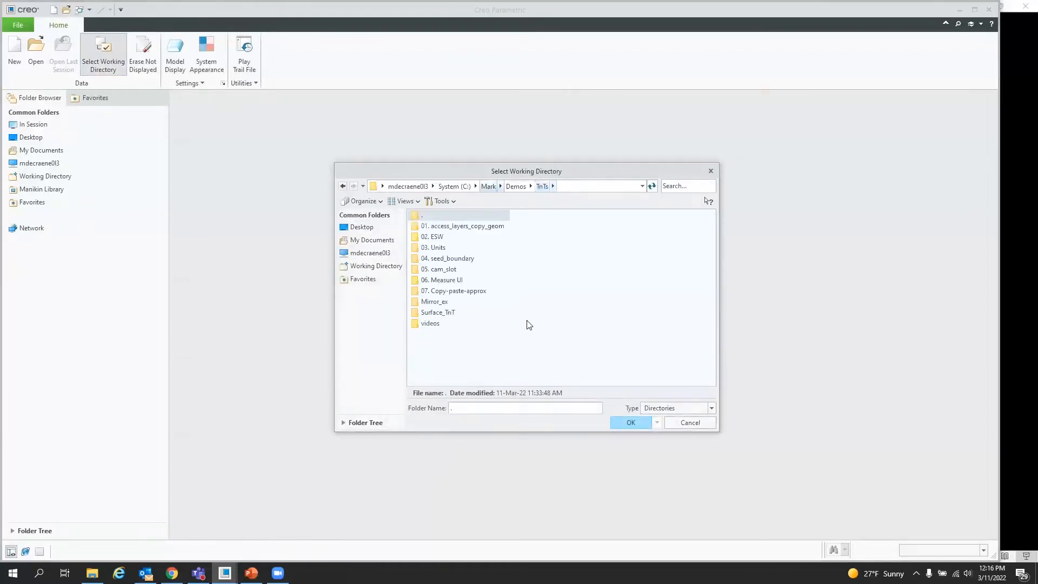
double_click(438, 247)
left_click(622, 422)
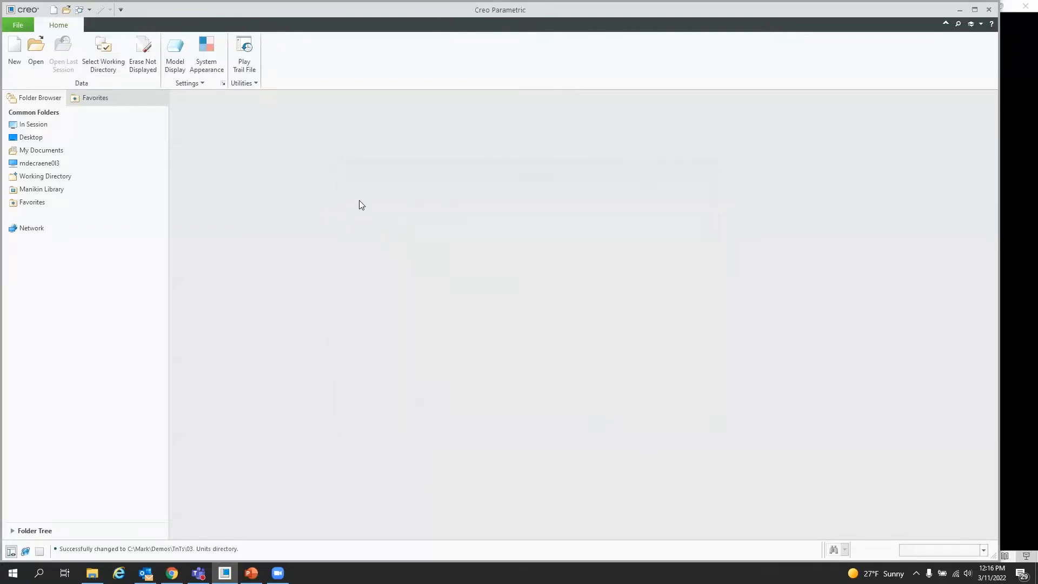
Step: Erase objects not displayed from the session and open the BOTTLE_START part
left_click(145, 54)
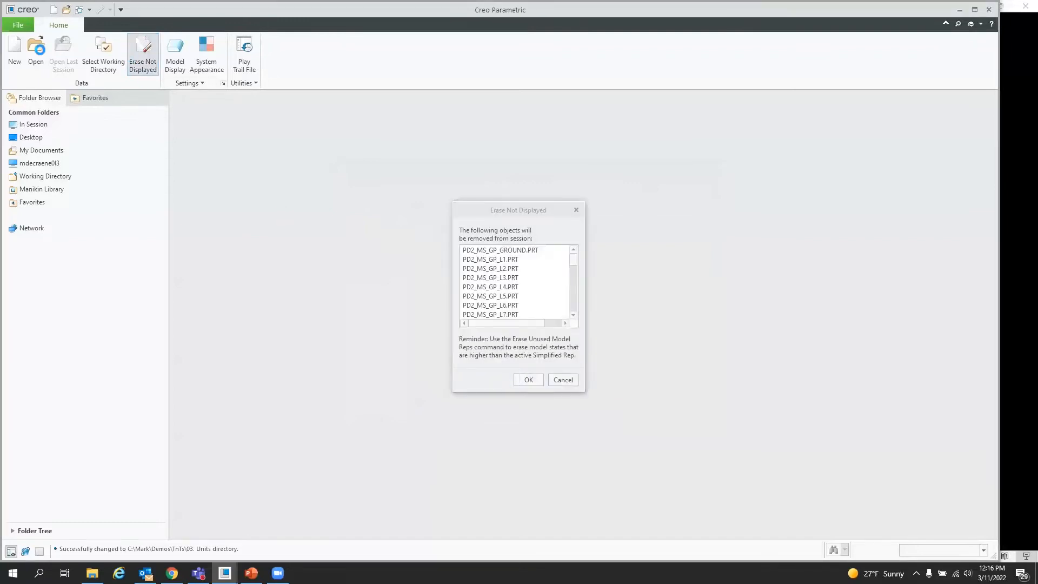
left_click(36, 47)
double_click(442, 226)
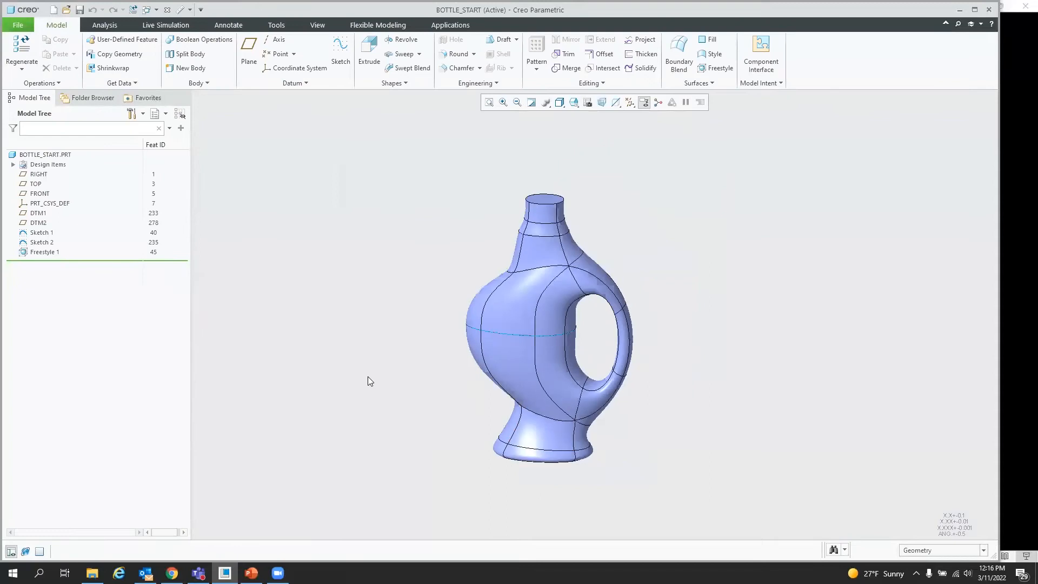
Step: Solidify the freestyle quilt into solid geometry
scroll(582, 345, "down", 3)
mouse_move(582, 345)
middle_mouse_down()
mouse_move(571, 357)
mouse_move(598, 355)
middle_mouse_up()
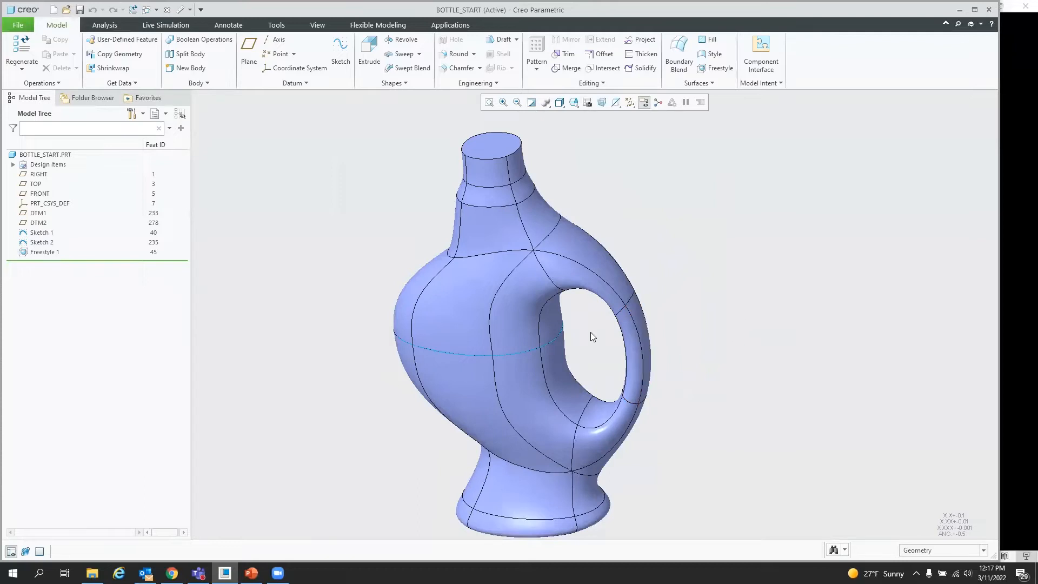
middle_click_drag(513, 353, 510, 352)
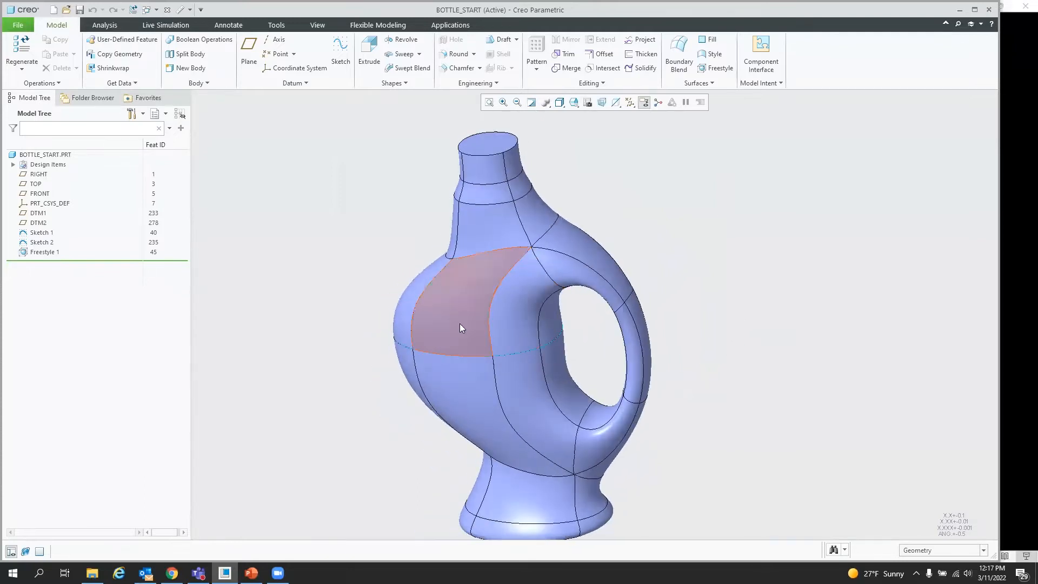
scroll(420, 313, "up", 1)
mouse_move(424, 318)
middle_mouse_down()
mouse_move(448, 303)
mouse_move(427, 320)
middle_mouse_up()
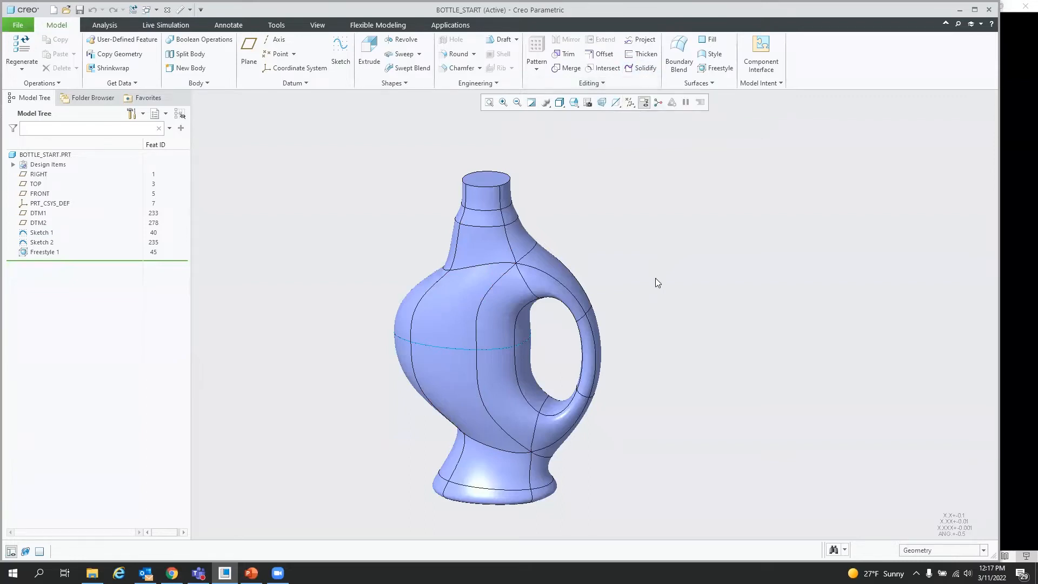
left_click(642, 69)
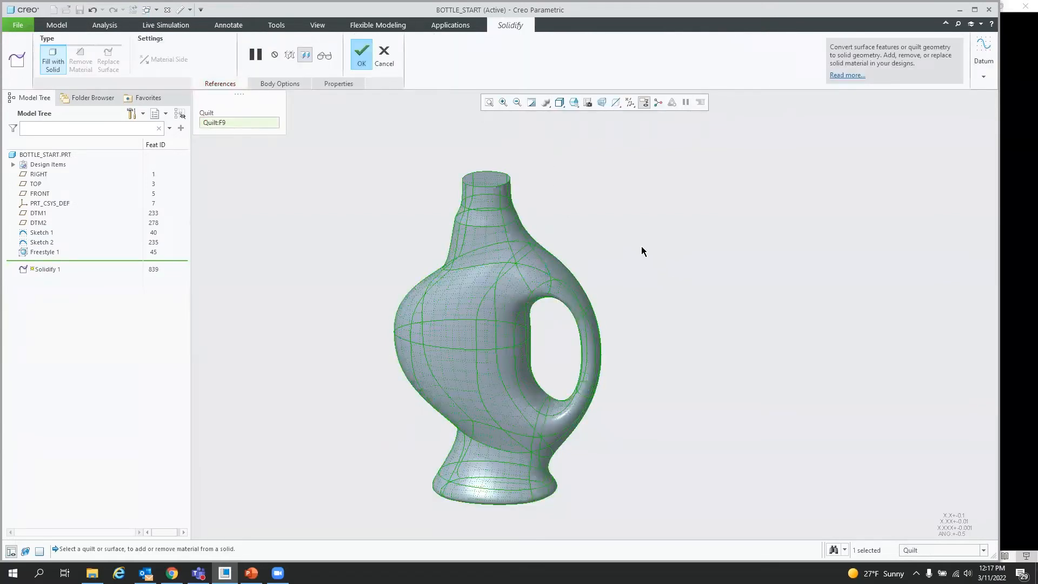
middle_click(640, 247)
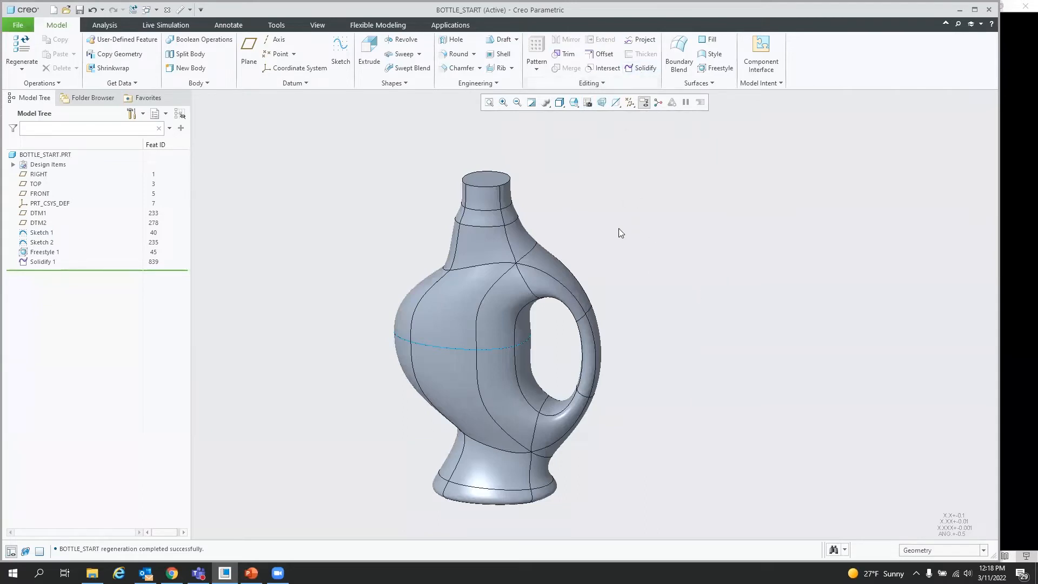
Step: Shell the bottle with a 0.125 wall thickness, removing the top opening surface
left_click(500, 54)
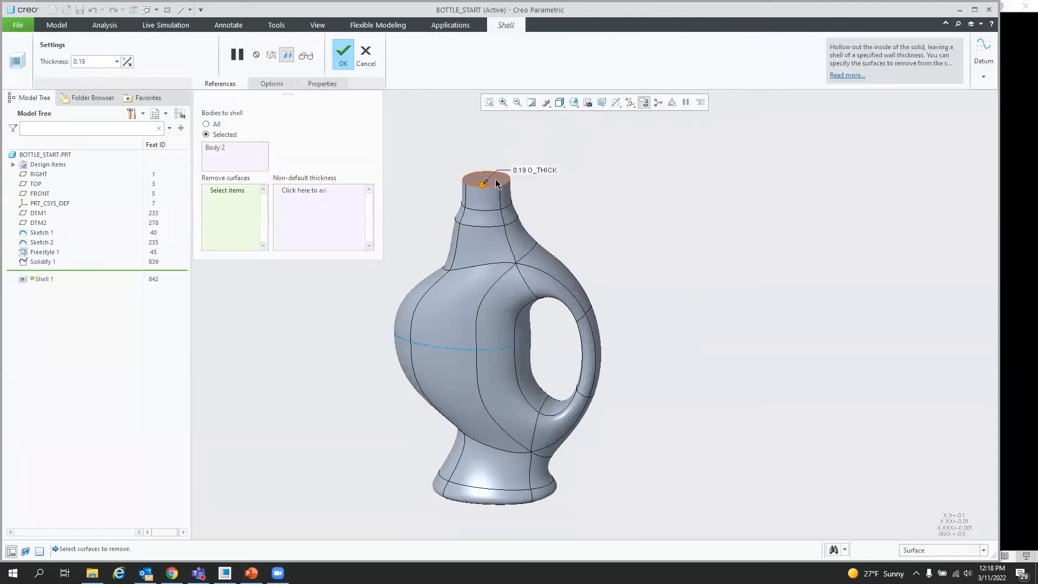
left_click(495, 178)
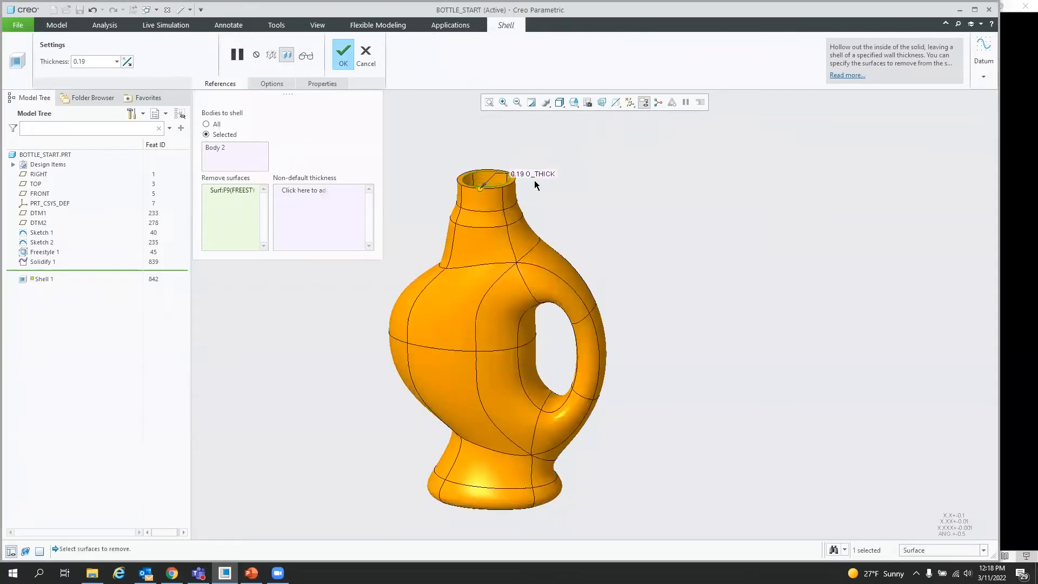
double_click(518, 174)
type("0.125")
key("Return")
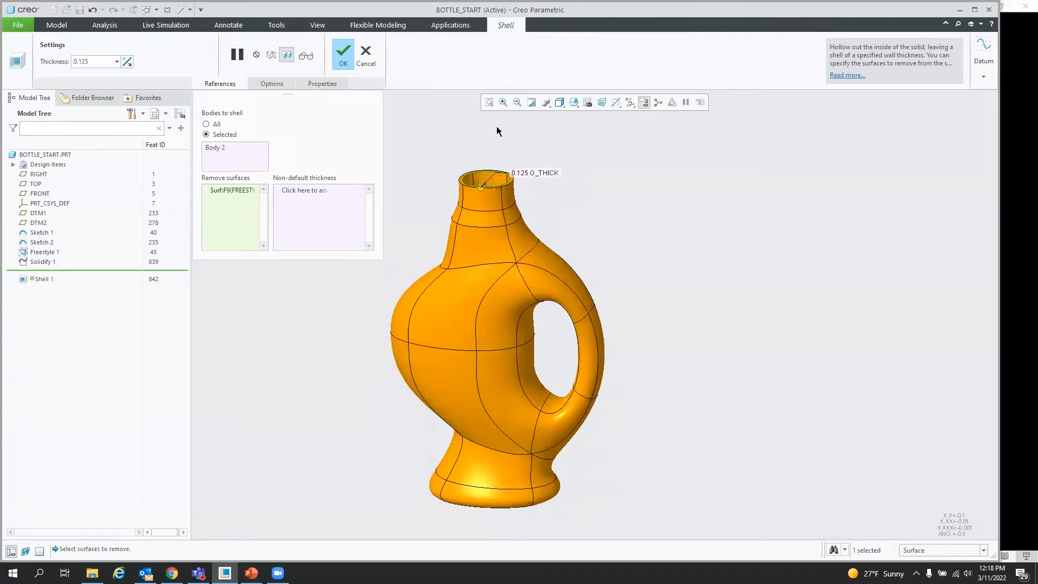
left_click(343, 53)
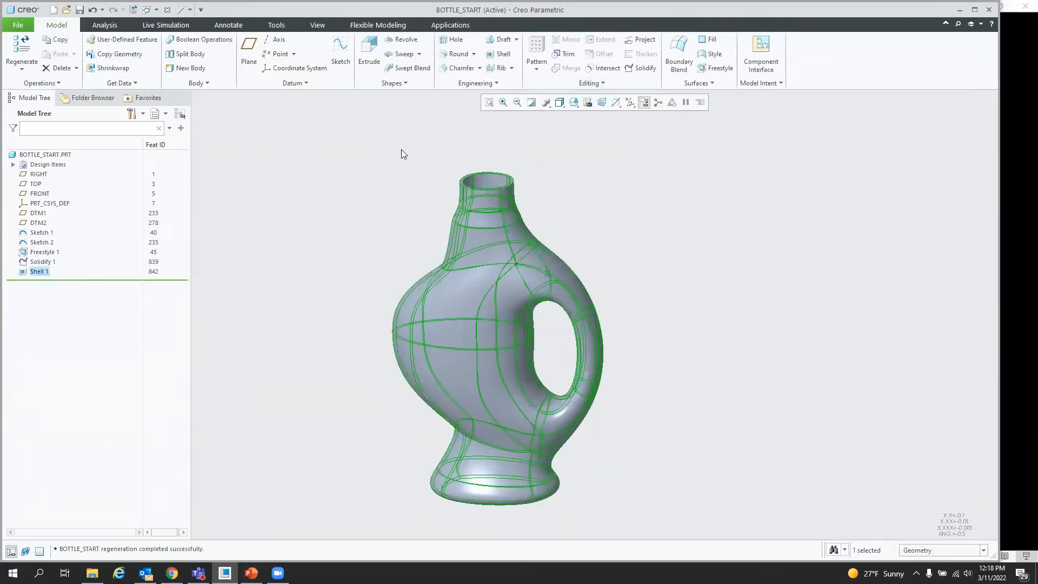
Step: Show the snapshot of the Freestyle 1 feature
left_click(620, 190)
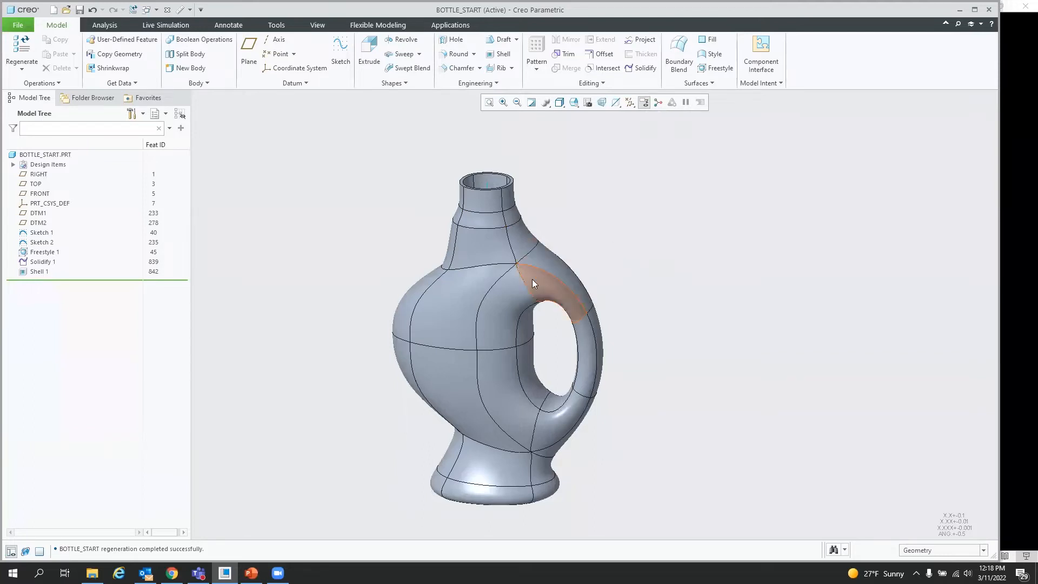
mouse_move(477, 330)
middle_mouse_down()
mouse_move(502, 335)
mouse_move(490, 273)
mouse_move(625, 220)
mouse_move(649, 222)
middle_mouse_up()
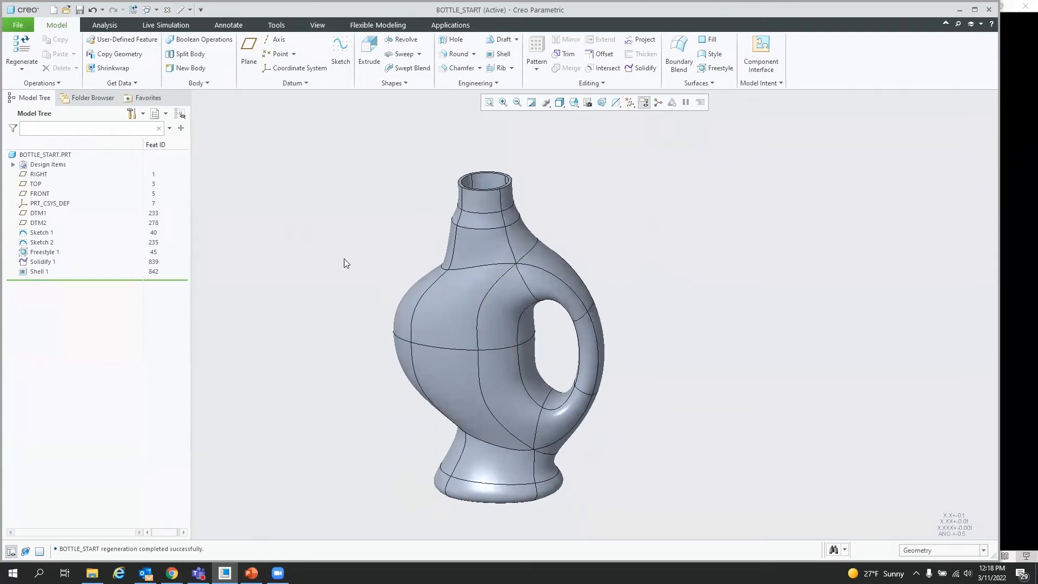
left_click(45, 251)
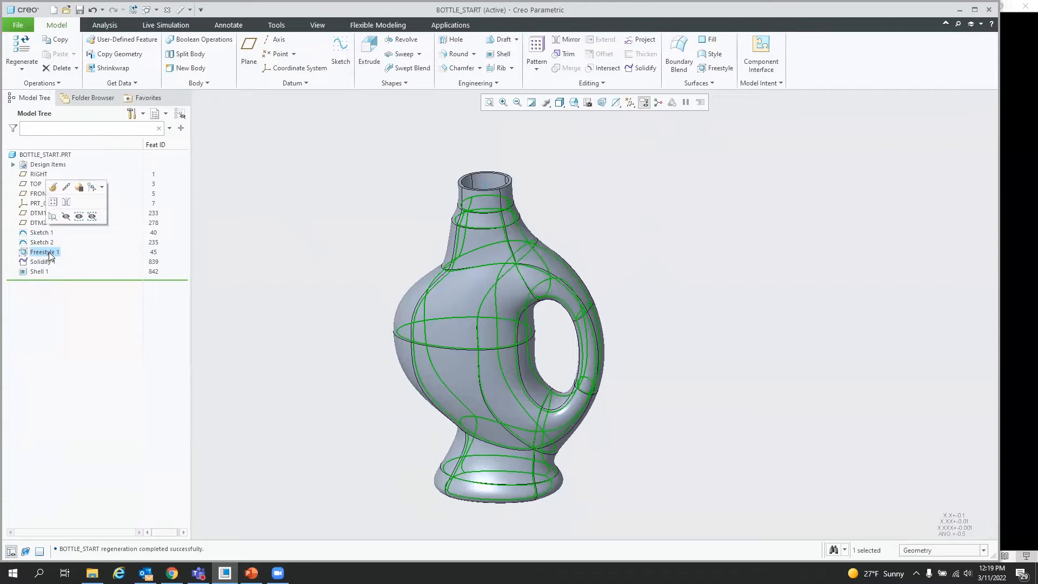
right_click(49, 252)
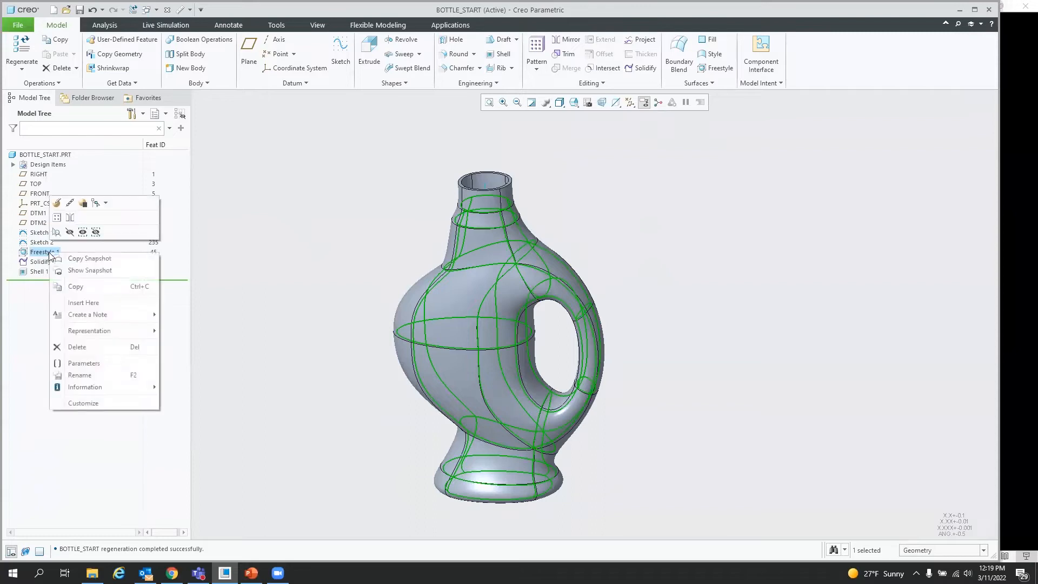
left_click(83, 271)
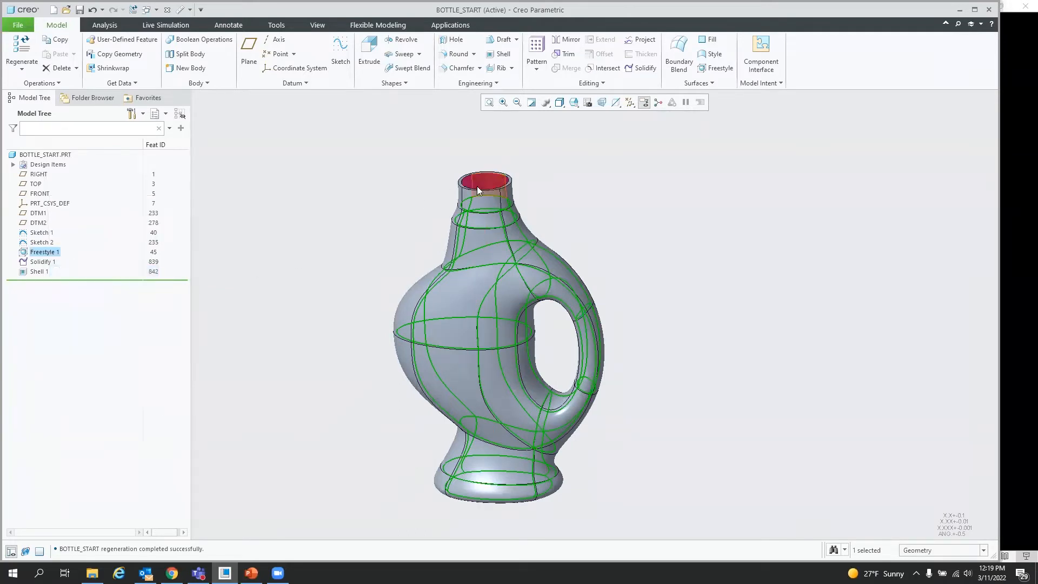
Step: Create a copy snapshot of the Freestyle 1 feature
middle_click_drag(478, 254, 502, 252)
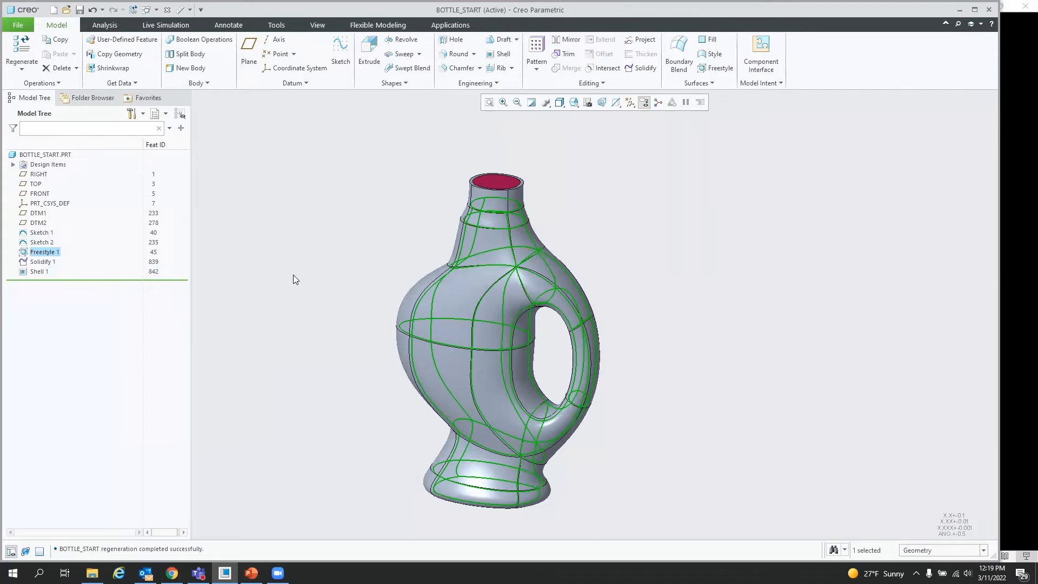
right_click(41, 255)
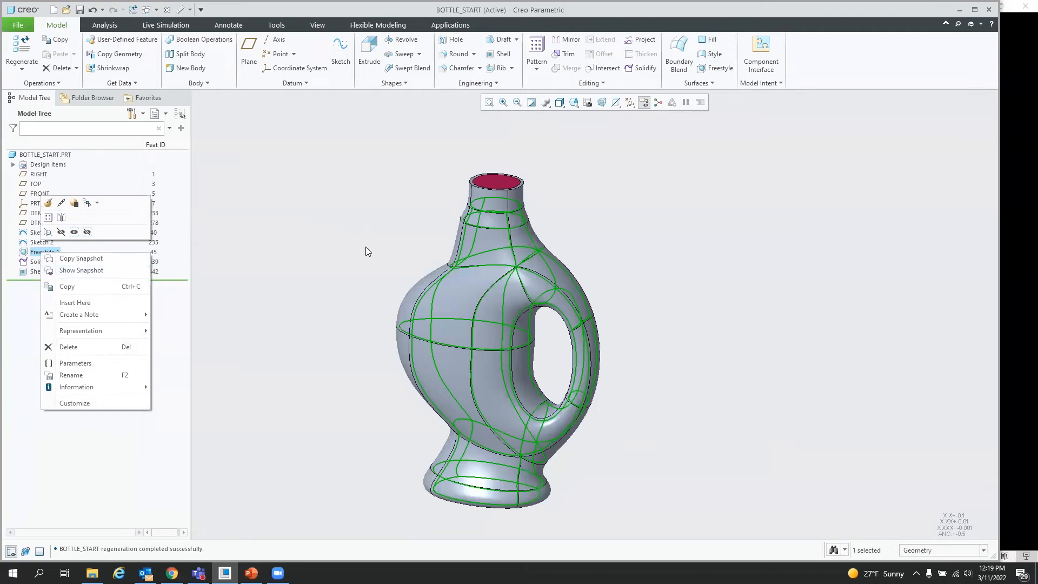
left_click(81, 258)
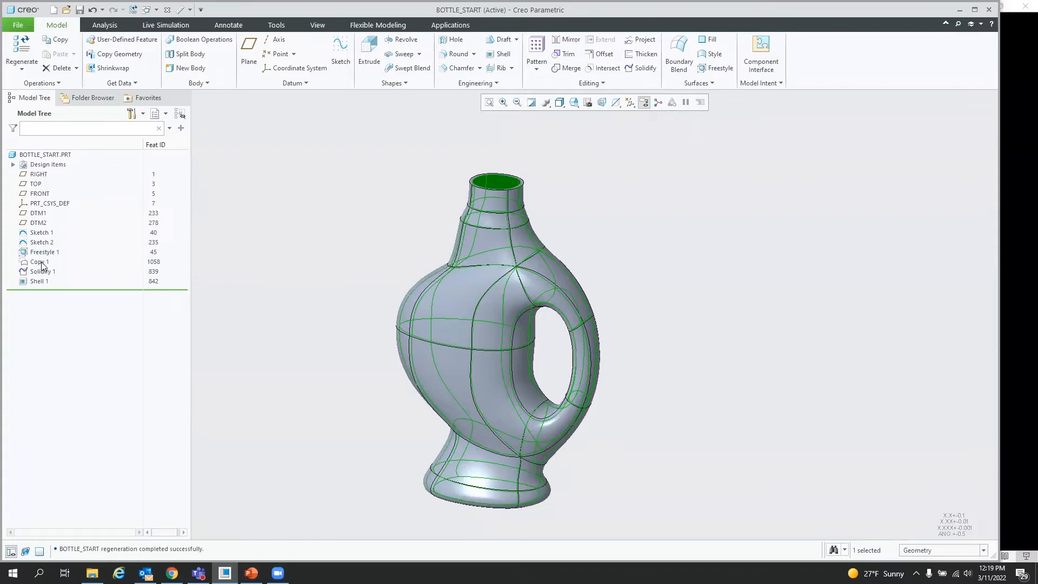
left_click(331, 261)
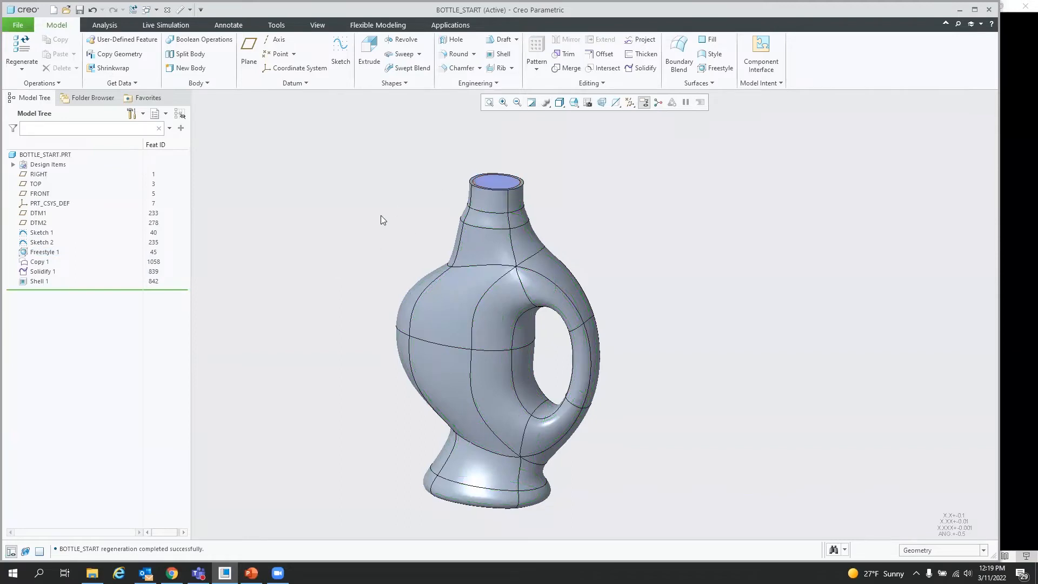
Step: Rename Body 2 as BOTTLE
middle_click_drag(348, 271, 357, 271)
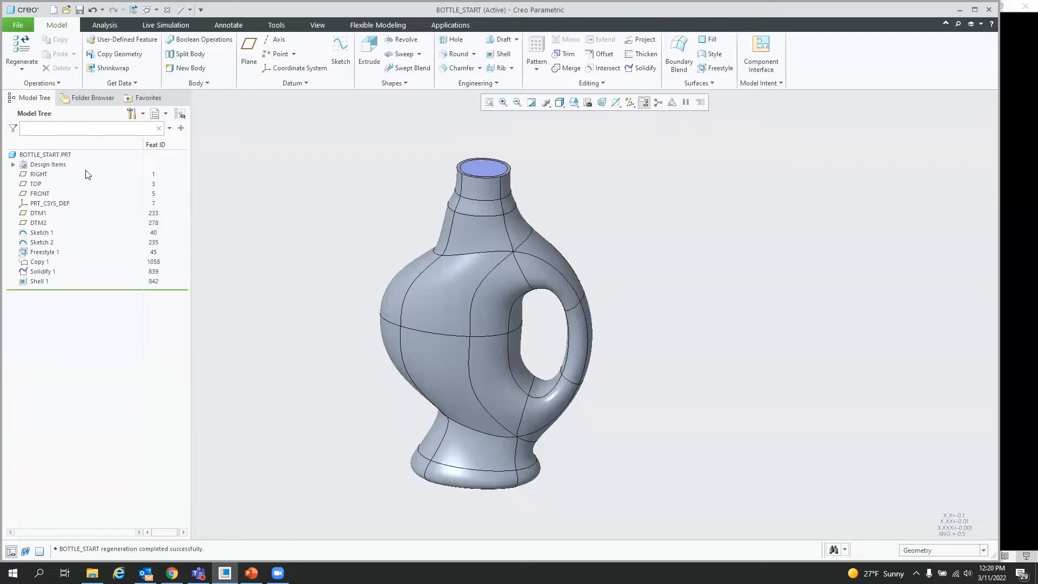
left_click(13, 165)
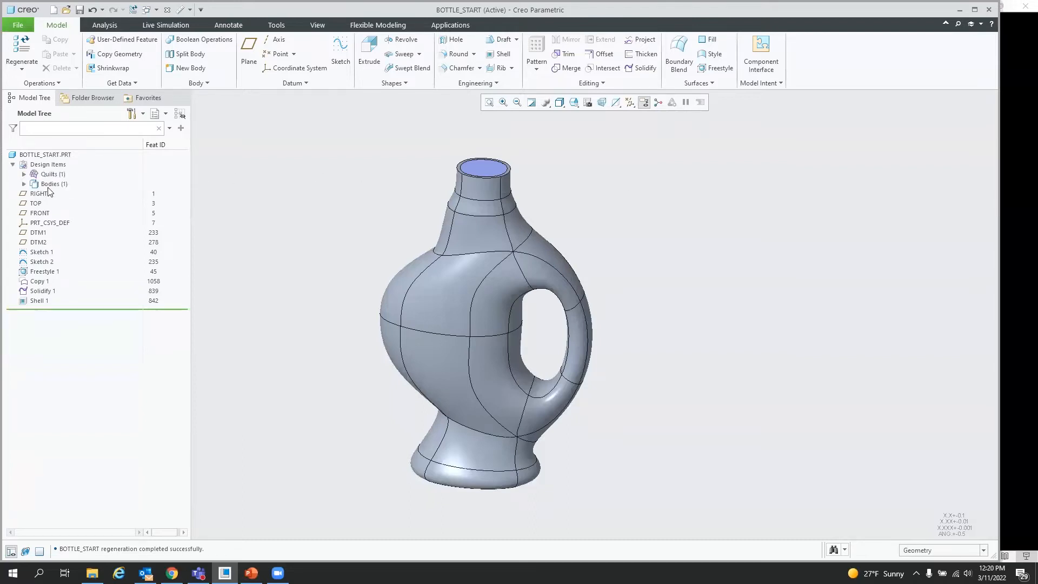
left_click(24, 184)
left_click(61, 195)
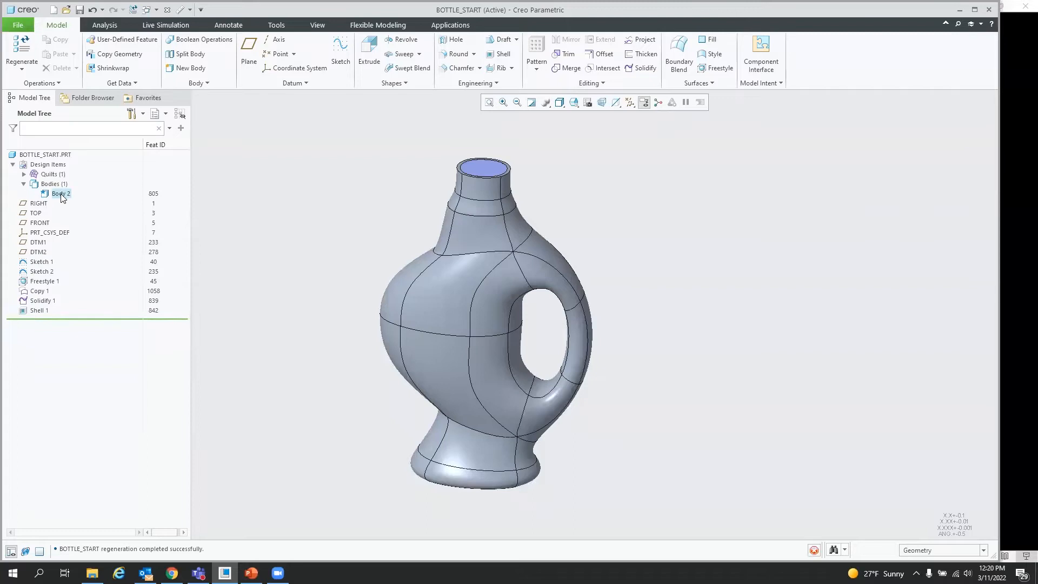
left_click(65, 193)
type("b")
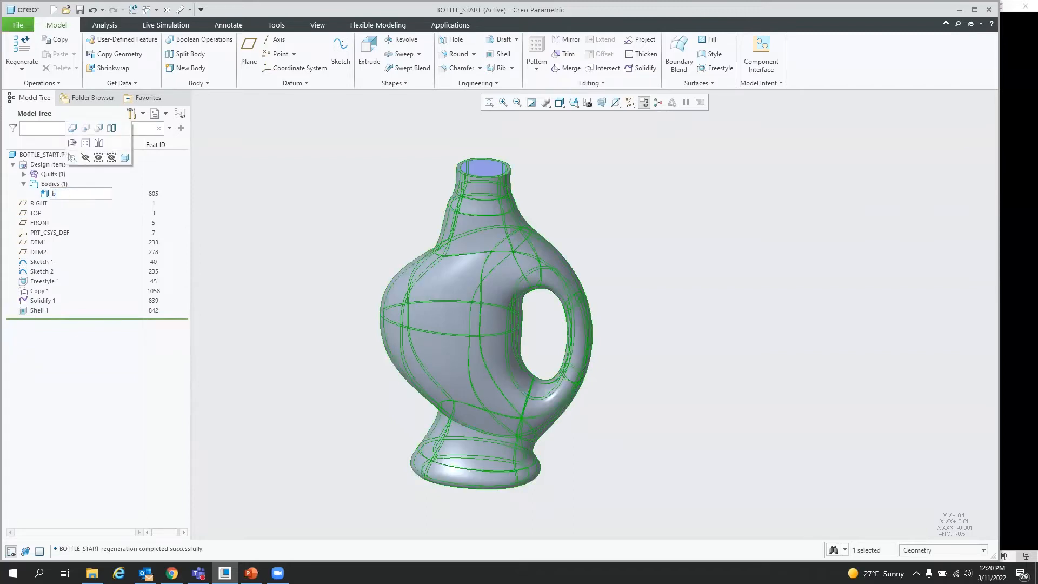
type("ottle")
key("Return")
left_click(61, 194)
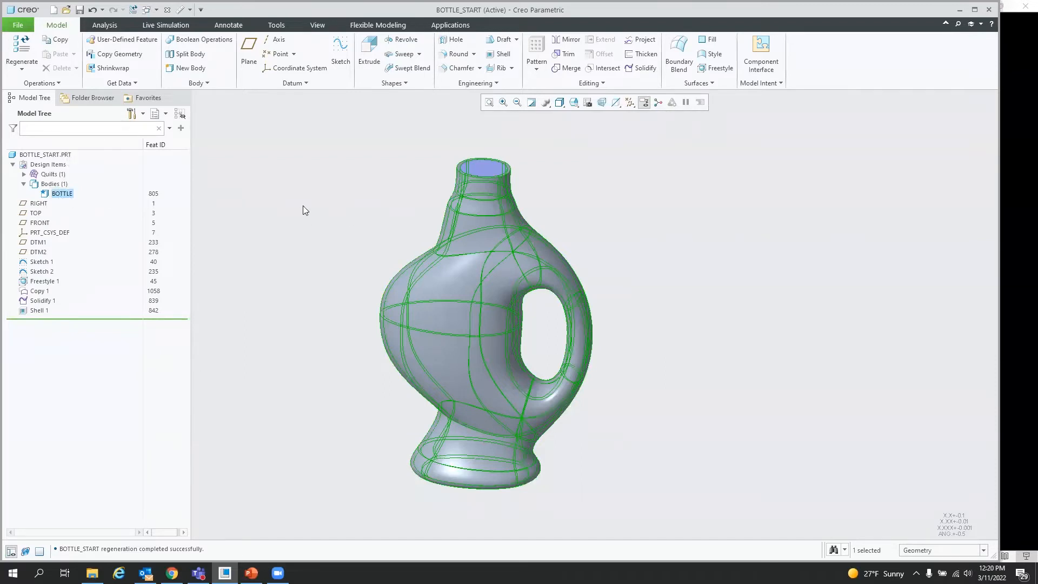
Step: Solidify the copied quilt into a new body
left_click(320, 222)
left_click(23, 175)
left_click(59, 184)
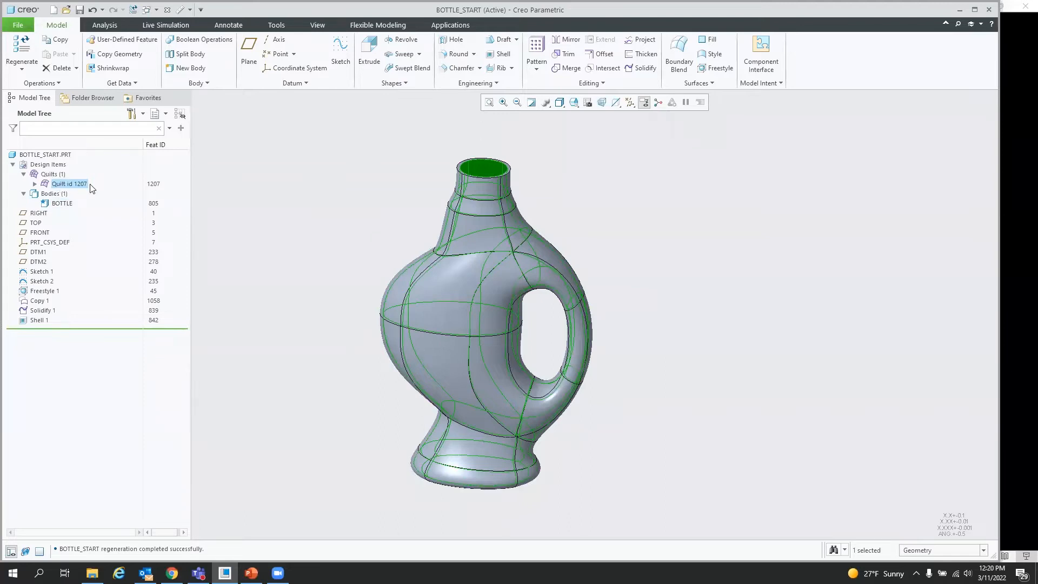
left_click(641, 68)
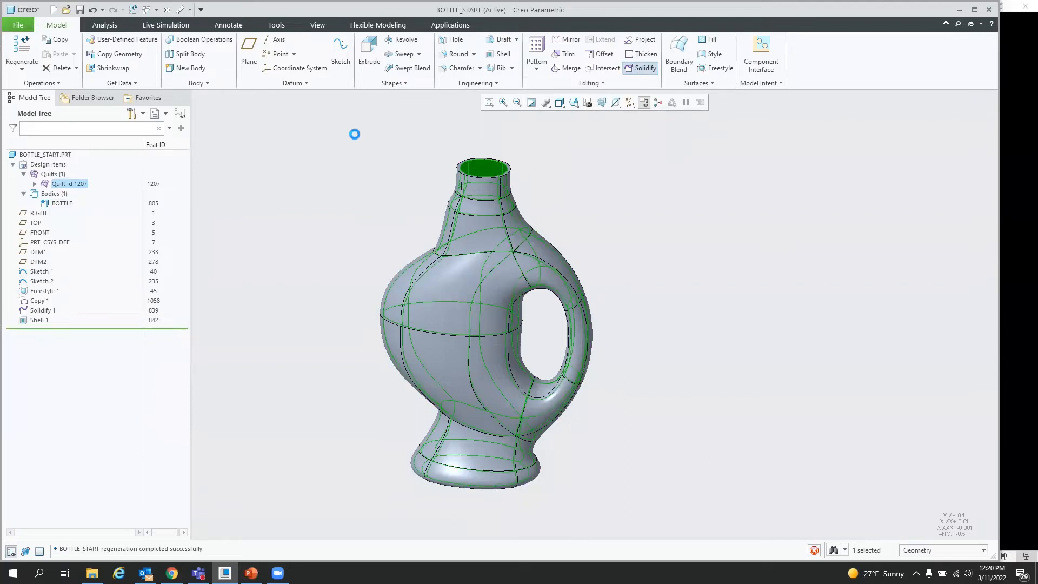
left_click(284, 83)
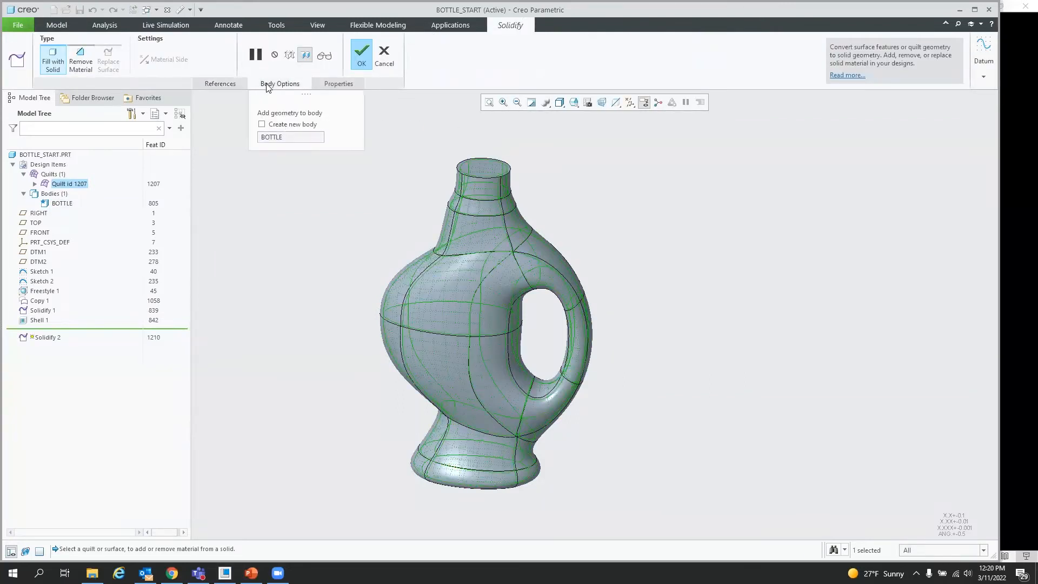
left_click(276, 126)
left_click(371, 60)
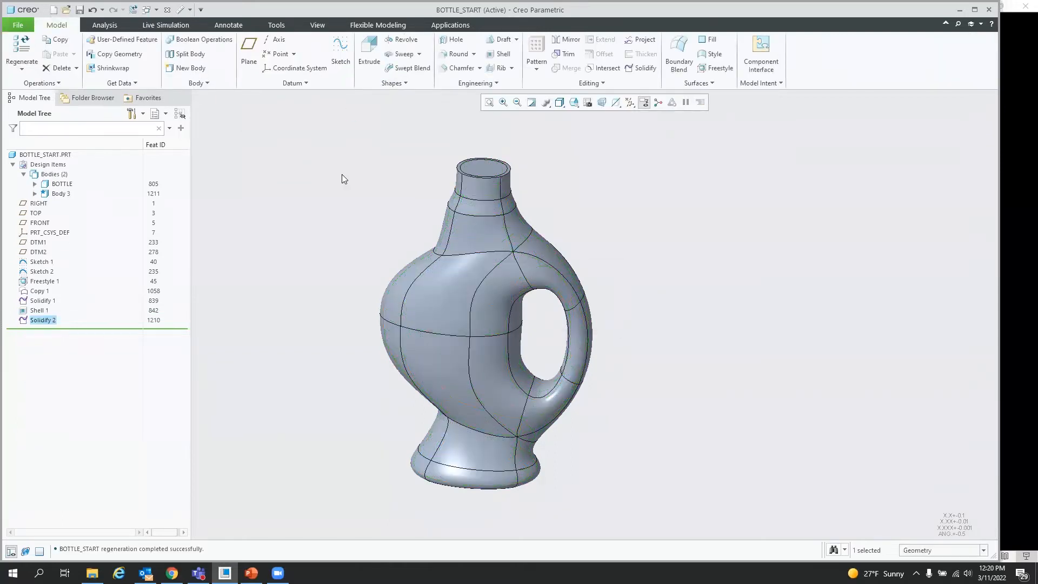
Step: Rename Body 3 as LIQUID
left_click(60, 195)
double_click(62, 193)
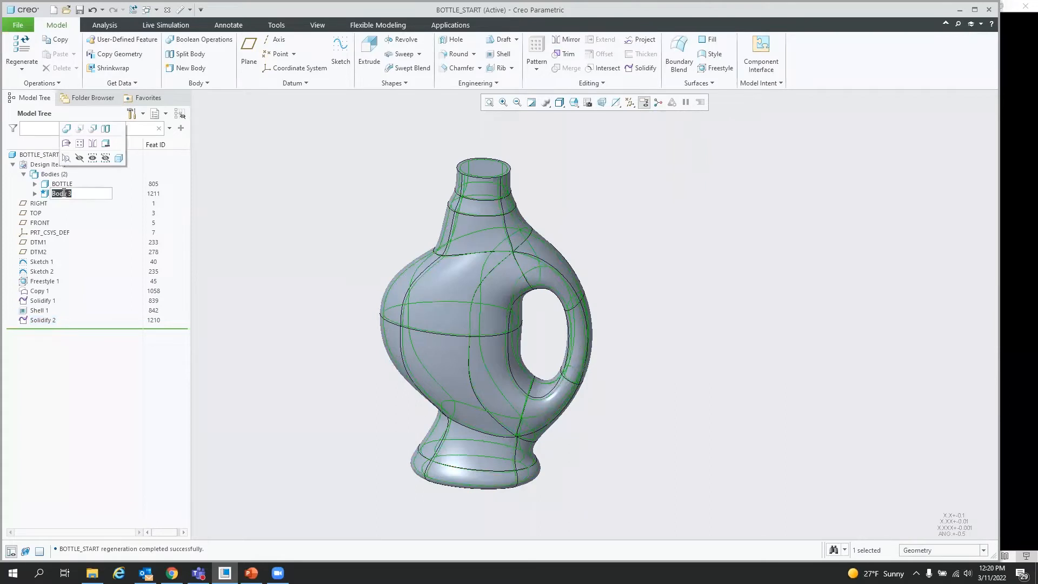
key("BackSpace")
type("liquid")
key("Return")
left_click(351, 209)
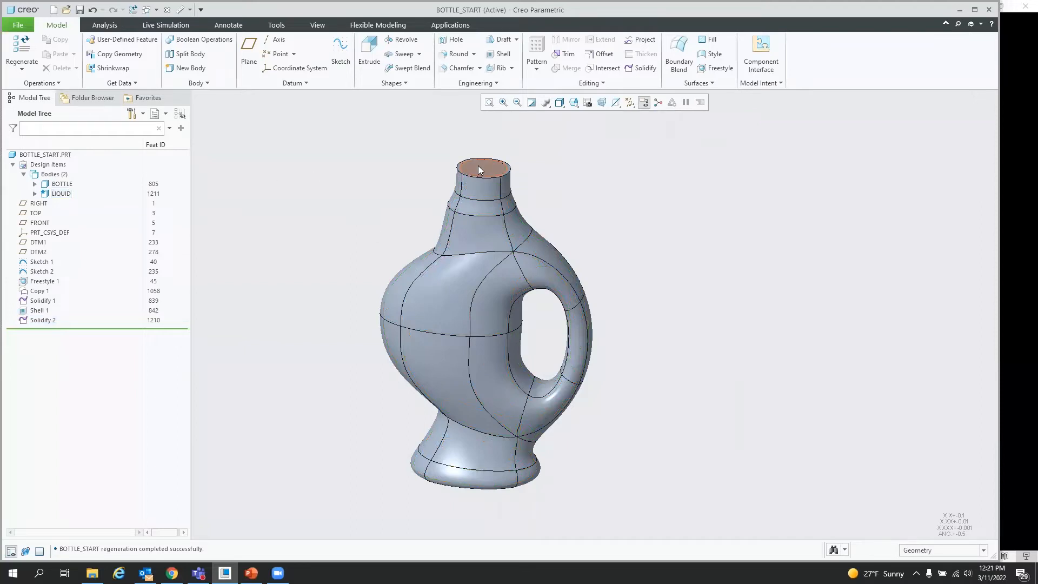
Step: Apply a blue appearance to the BOTTLE body
left_click(318, 25)
left_click(114, 62)
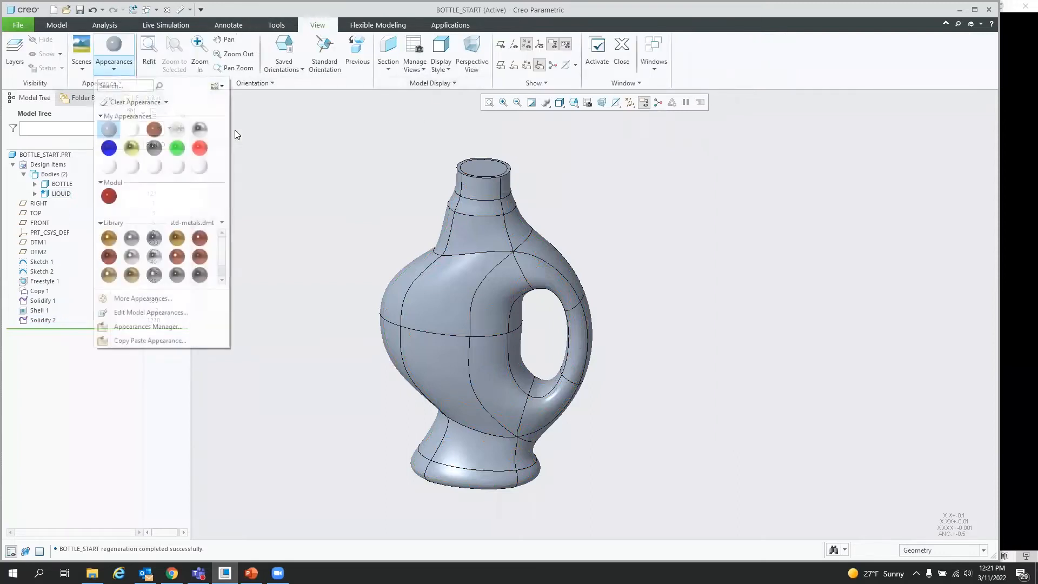
left_click(112, 148)
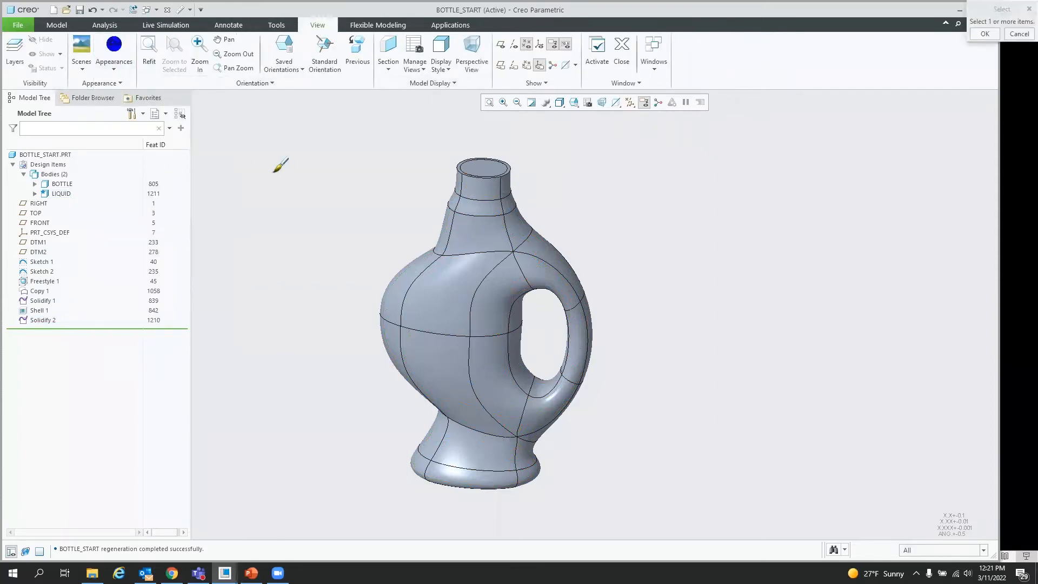
left_click(62, 184)
middle_click(255, 174)
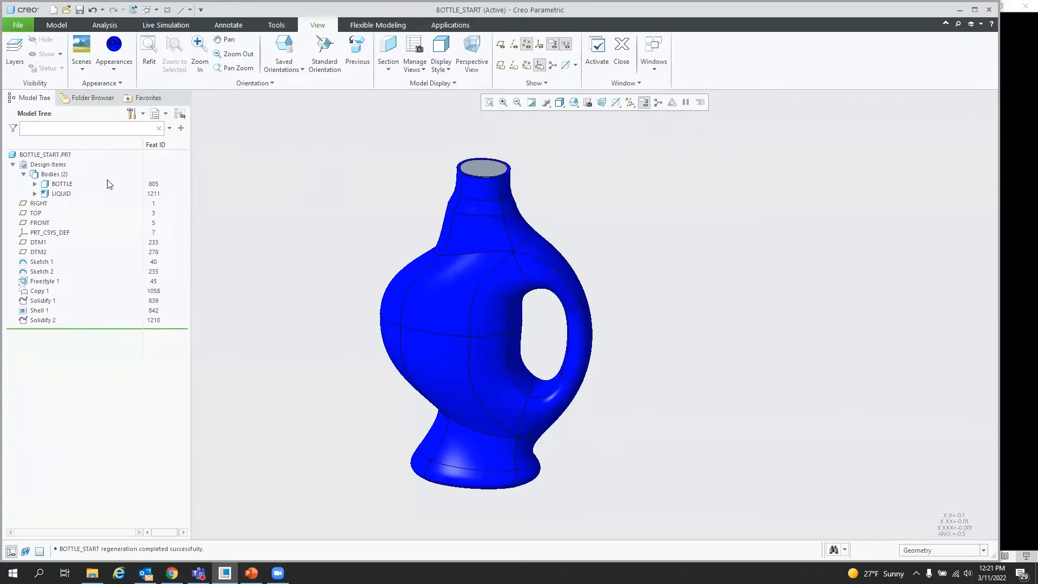
Step: Make the BOTTLE body semi-transparent using the solid bodies transparency setting
left_click(63, 185)
left_click(63, 184)
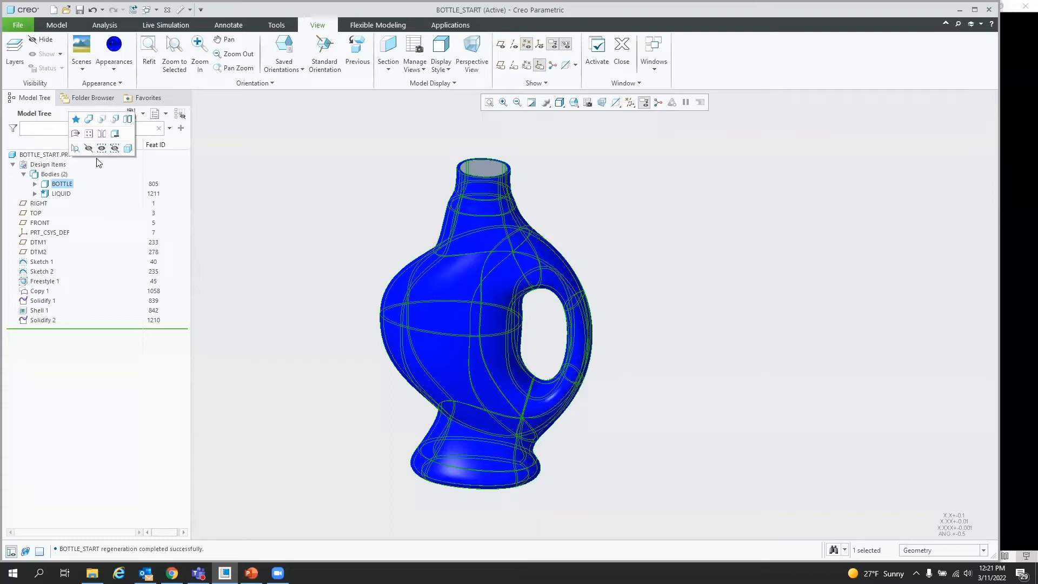
left_click(129, 149)
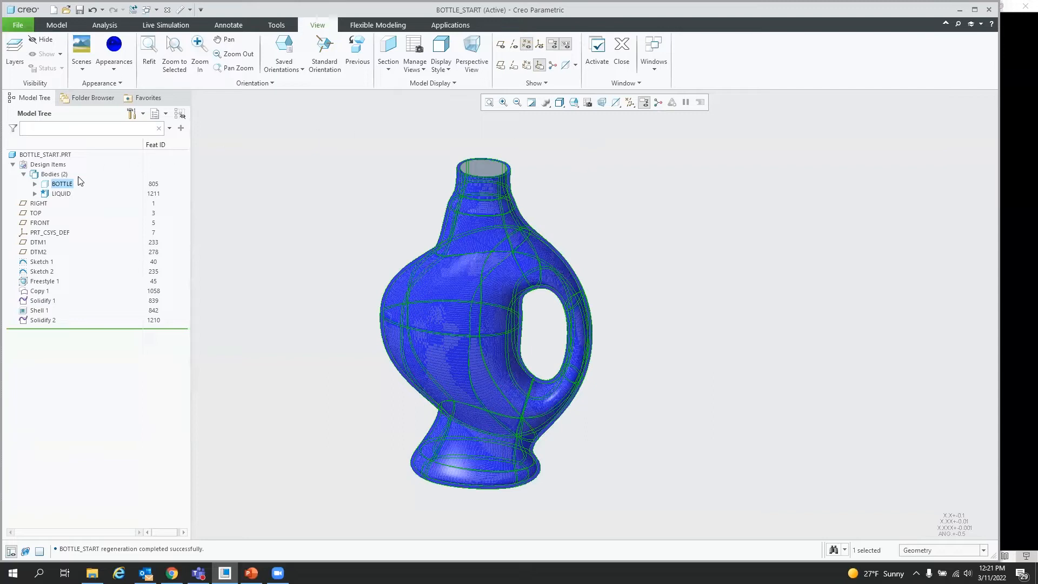
left_click(616, 102)
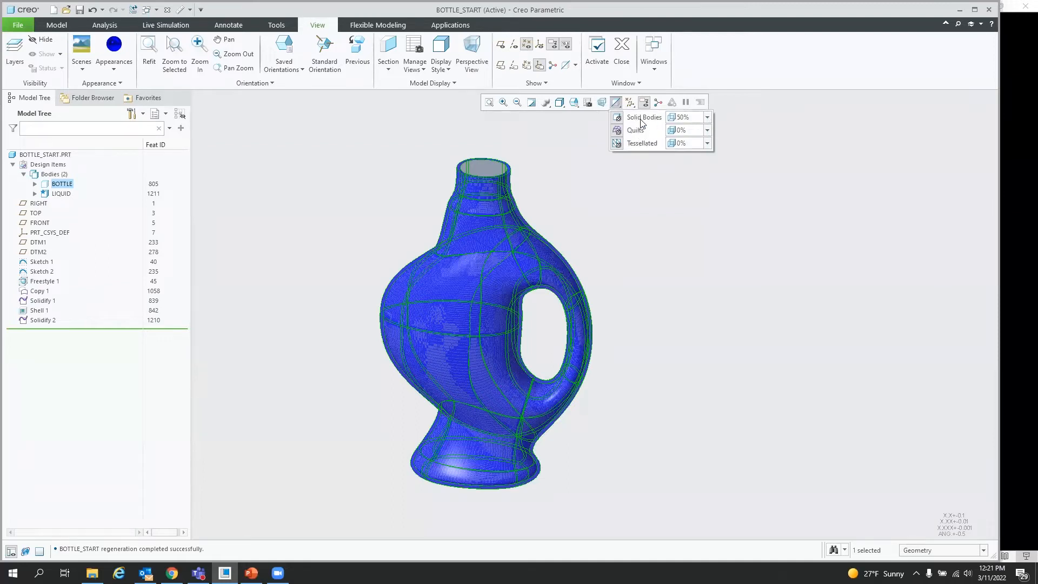
left_click(708, 118)
mouse_move(700, 144)
left_mouse_down()
mouse_move(719, 146)
mouse_move(682, 144)
mouse_move(716, 144)
left_mouse_up()
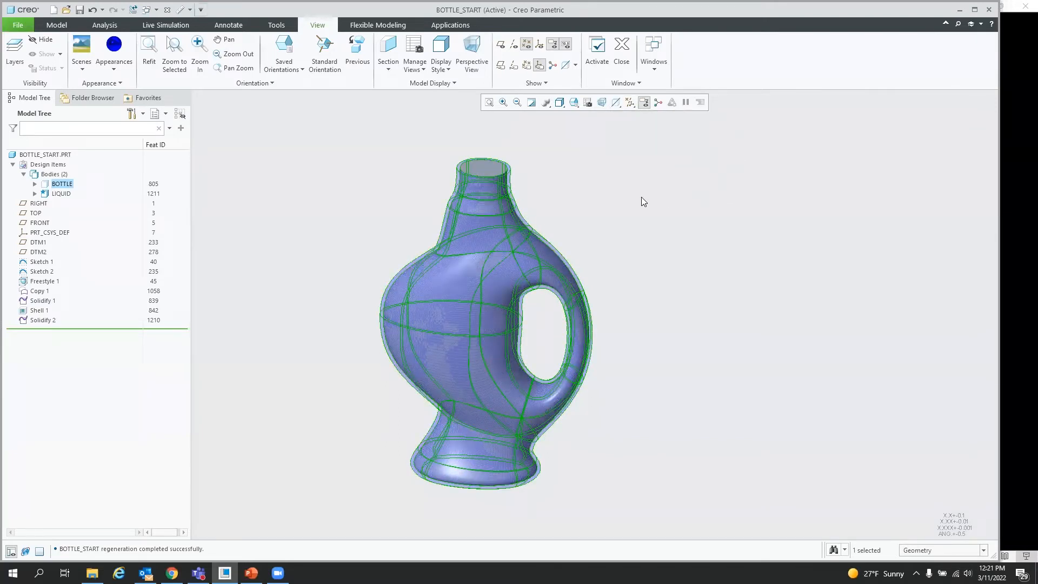
middle_click_drag(598, 195, 645, 216)
left_click(643, 216)
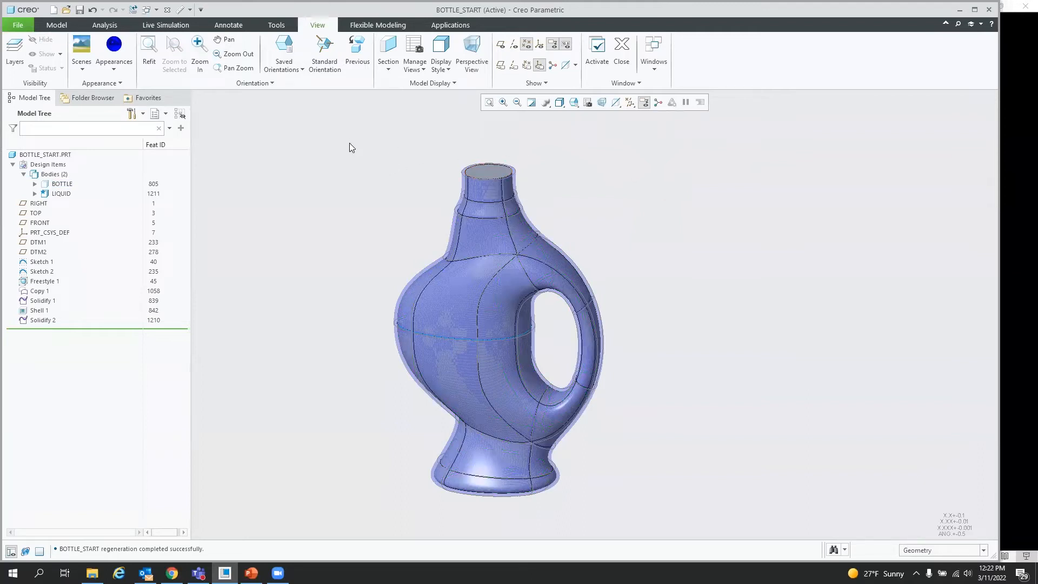
Step: Move the liquid's top surface 1 inch down into the bottle neck with the Flexible Modeling Move tool
left_click(373, 23)
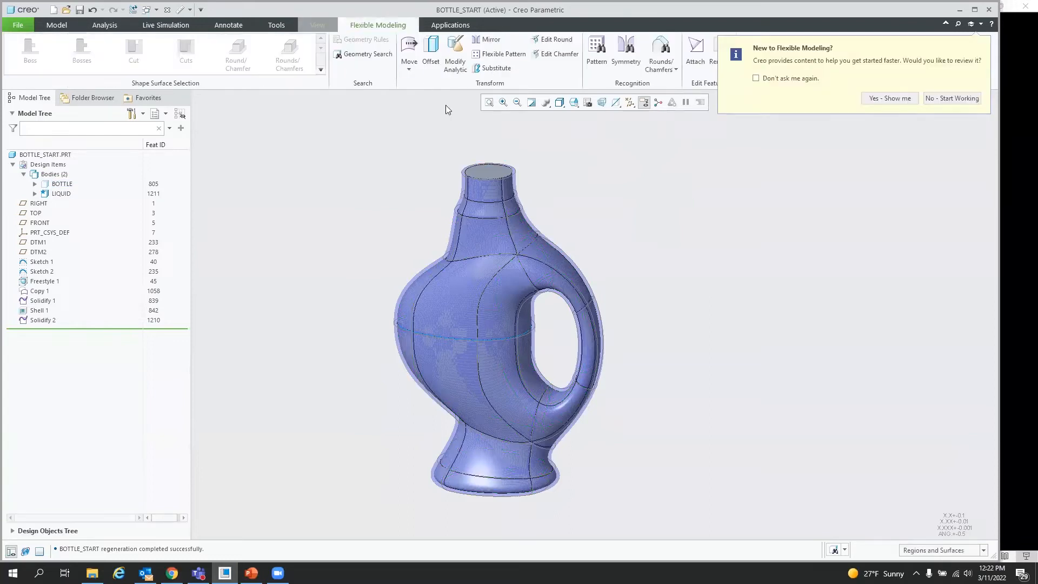
left_click(952, 98)
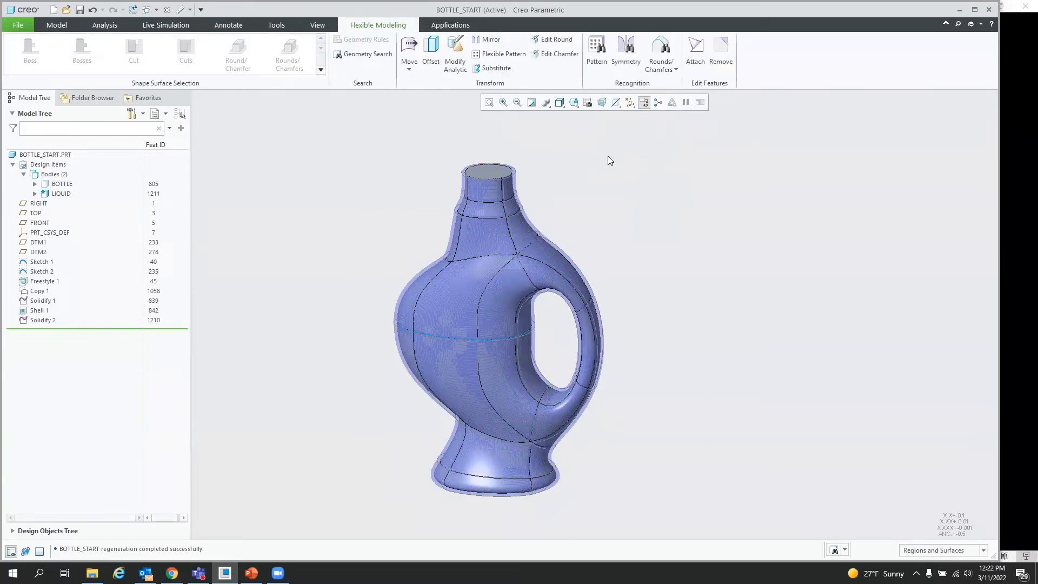
left_click(489, 171)
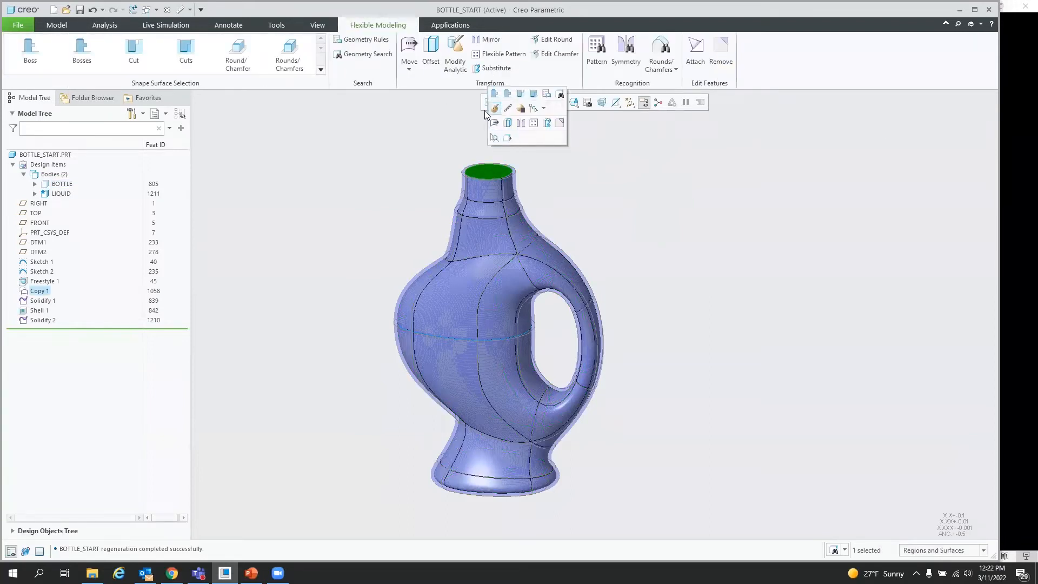
left_click(410, 52)
scroll(505, 158, "down", 5)
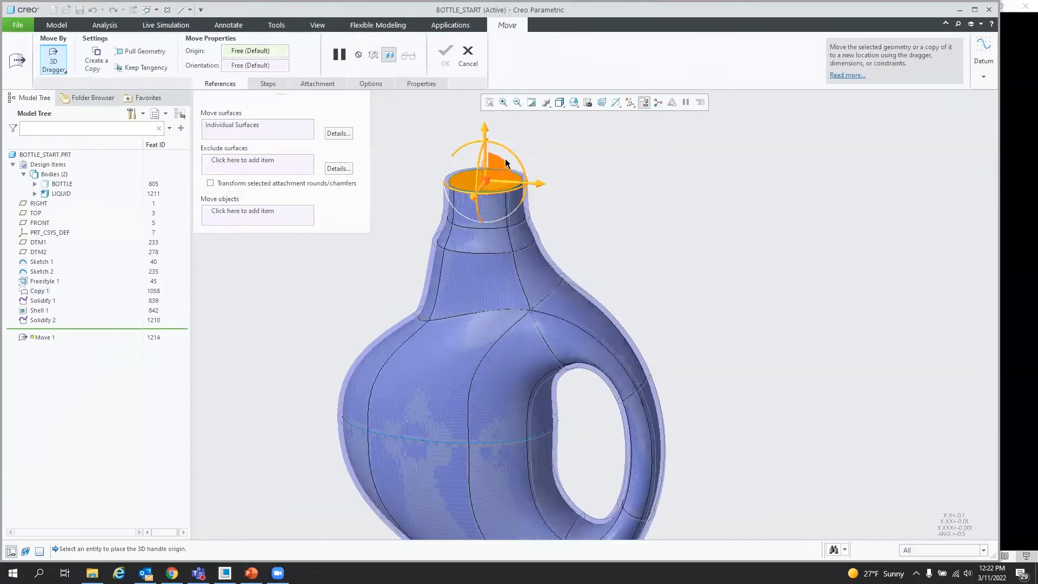
left_click(421, 205)
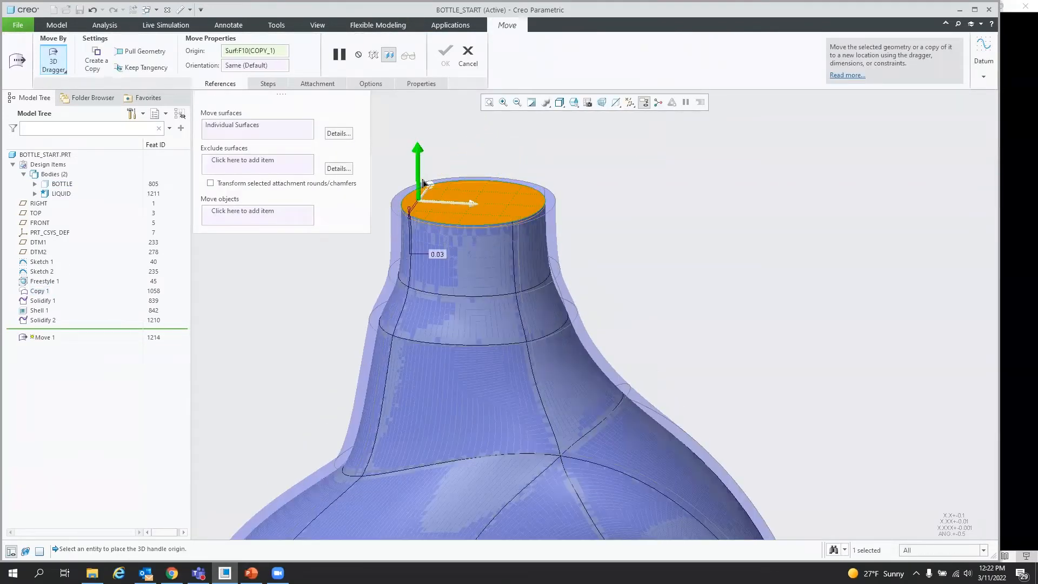
left_click_drag(419, 144, 425, 210)
double_click(438, 310)
type("1")
key("Return")
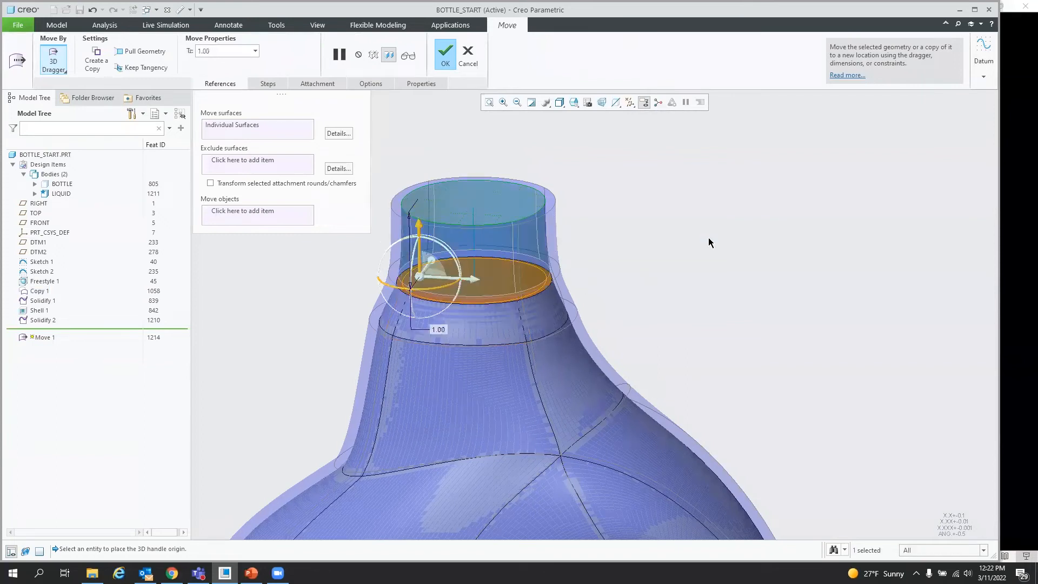
scroll(551, 216, "up", 4)
left_click(445, 54)
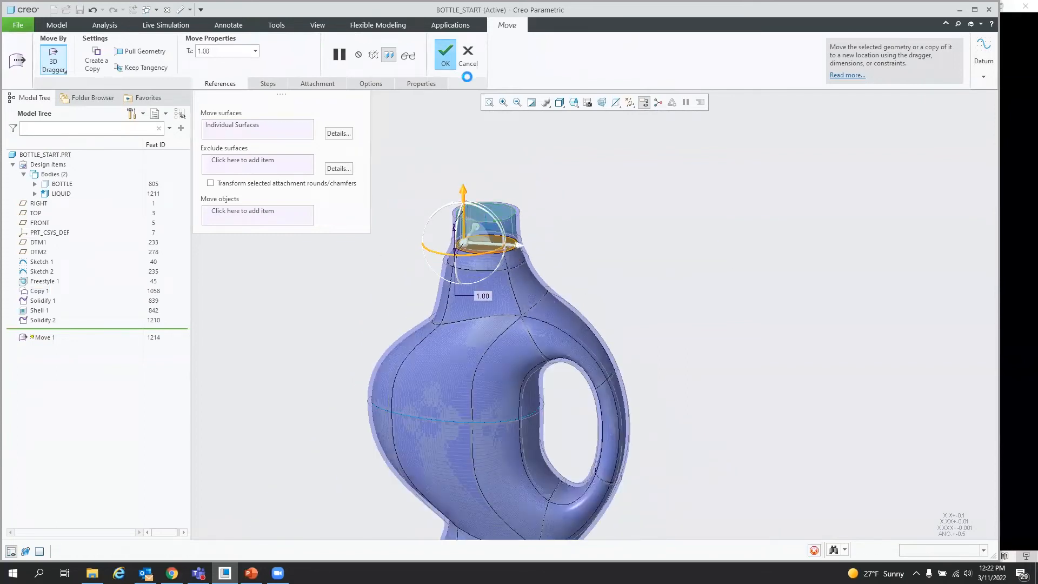
mouse_move(544, 272)
middle_mouse_down()
mouse_move(509, 225)
mouse_move(505, 243)
middle_mouse_up()
scroll(498, 164, "up", 2)
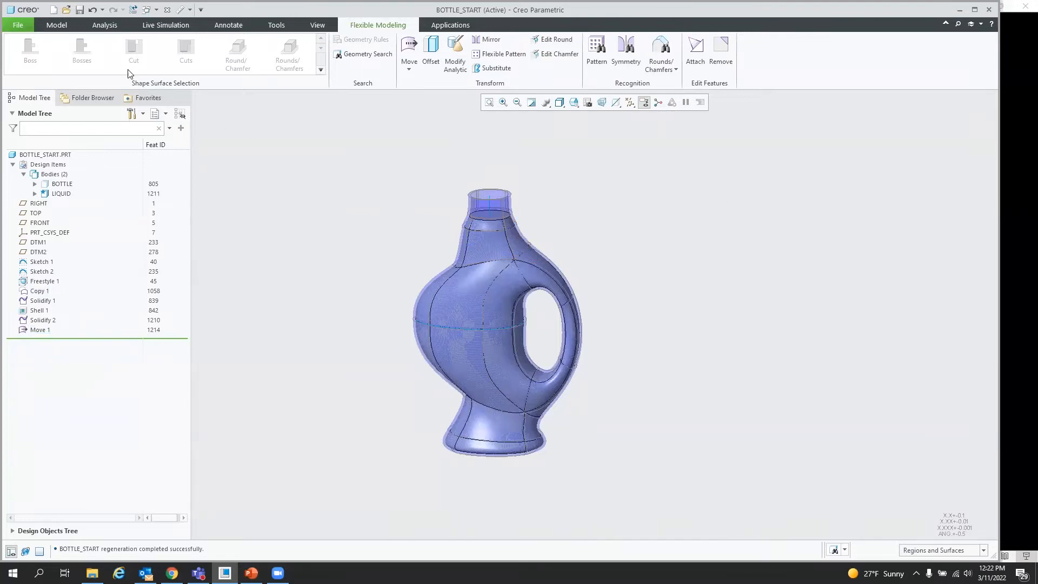
Step: Create a mass properties analysis feature for the LIQUID body, keeping only the VOLUME parameter
left_click(104, 26)
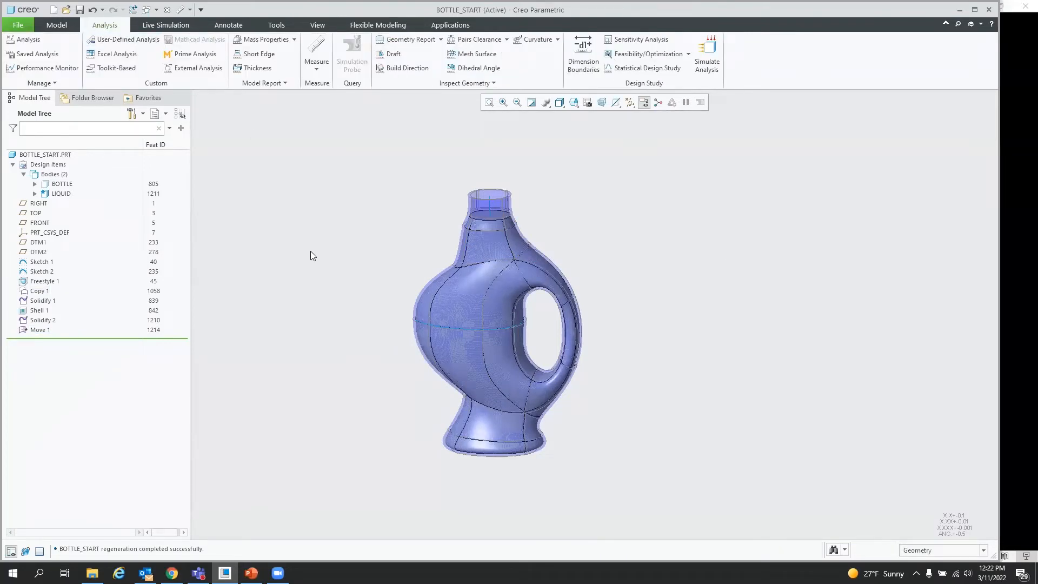
left_click(263, 39)
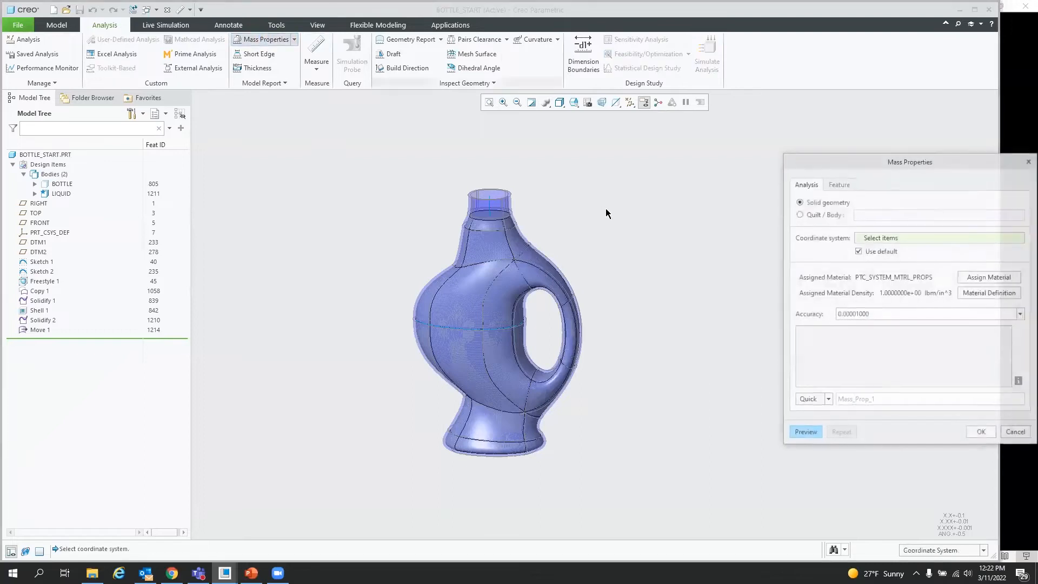
left_click(802, 215)
right_click(492, 253)
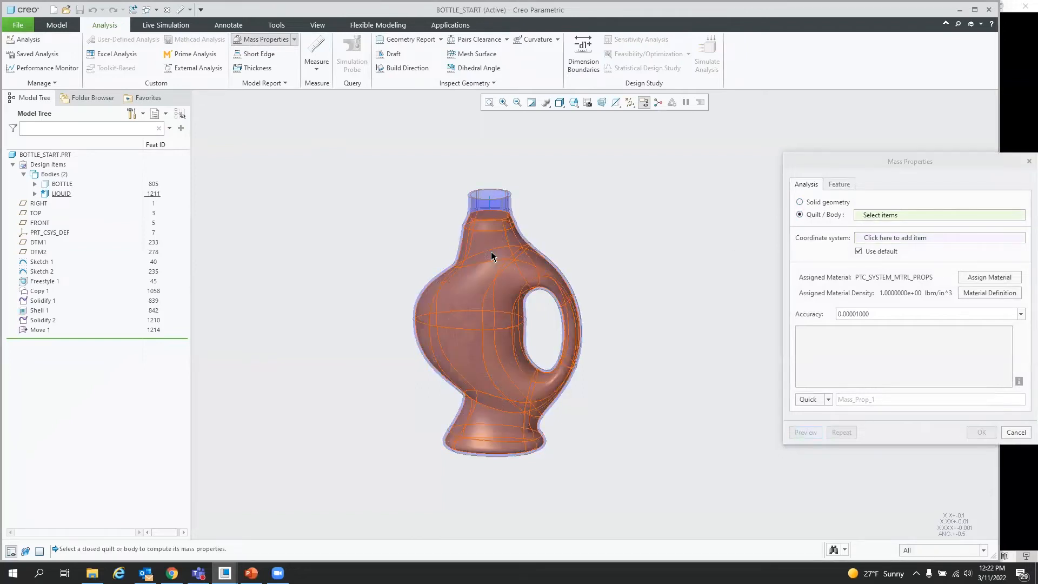
left_click(492, 252)
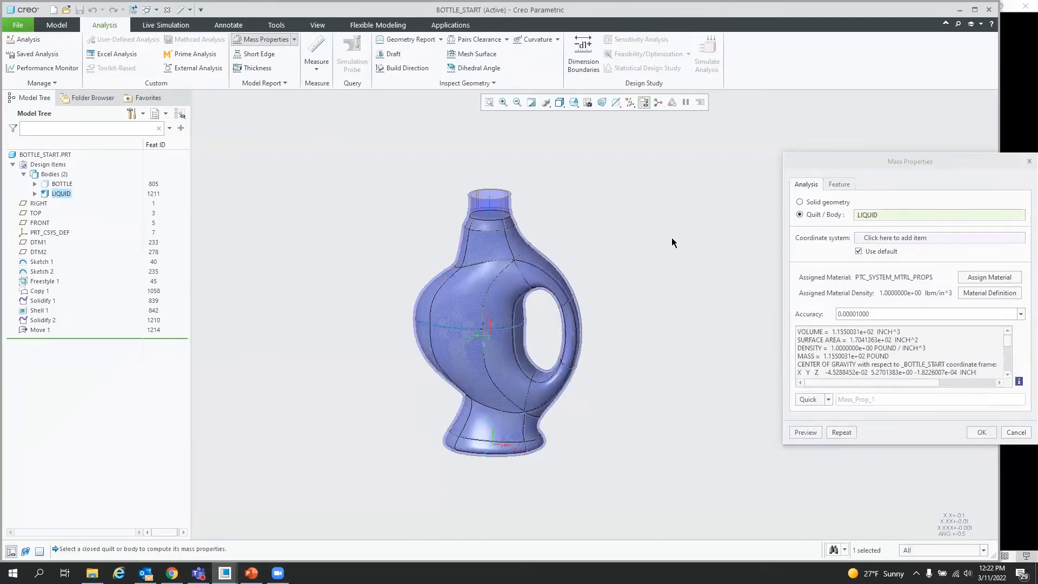
left_click(824, 429)
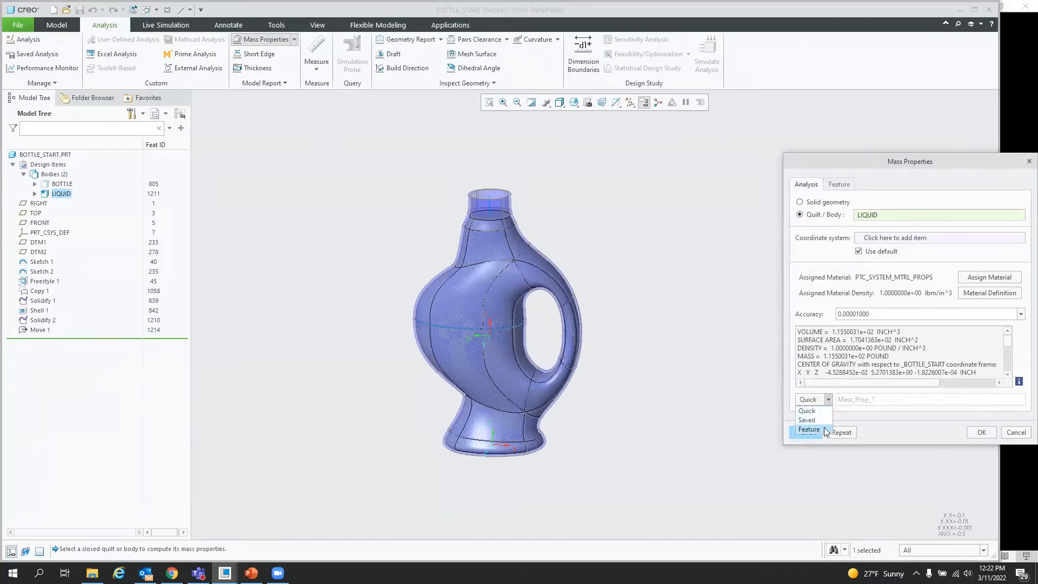
left_click(844, 185)
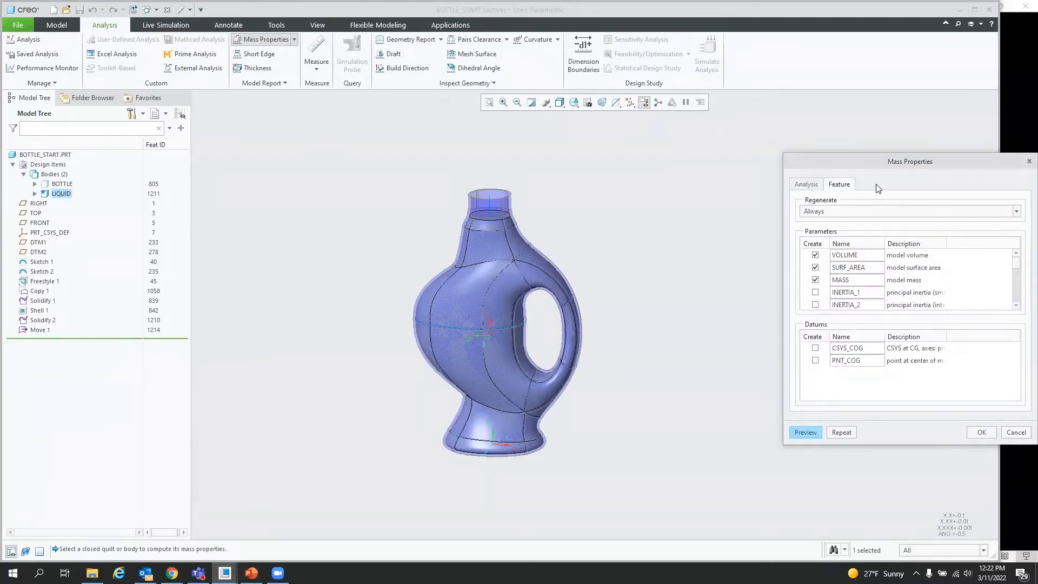
left_click(815, 280)
left_click(816, 267)
left_click(982, 432)
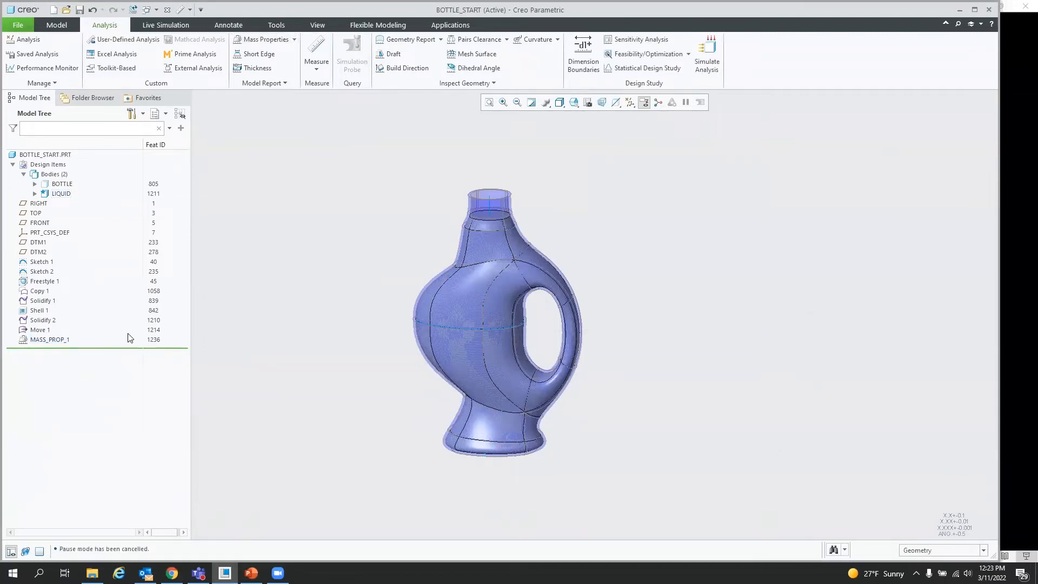
Step: Open the feature information for the MASS_PROP_1 analysis feature
left_click(51, 344)
right_click(51, 344)
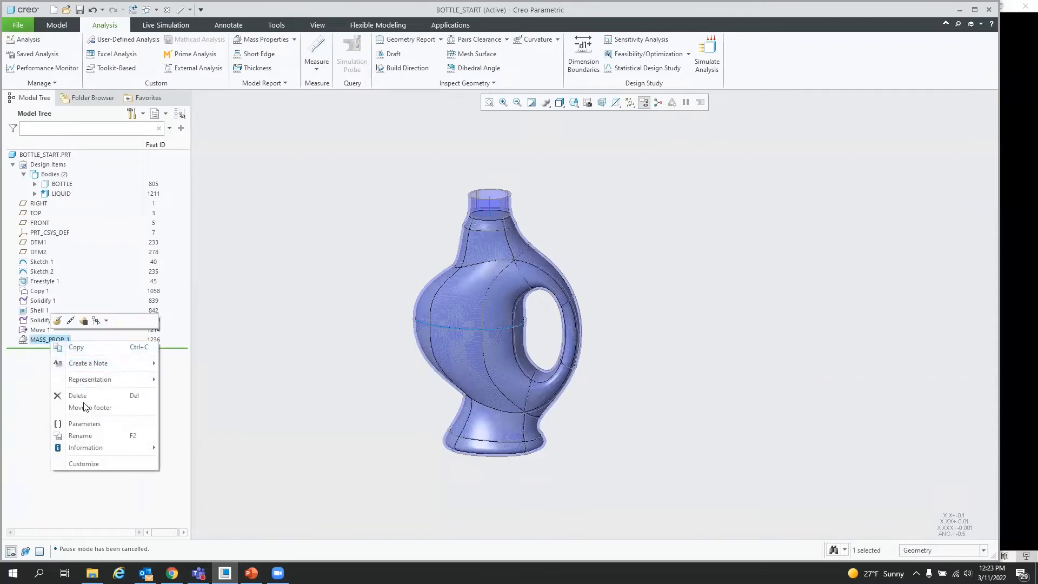
mouse_move(120, 450)
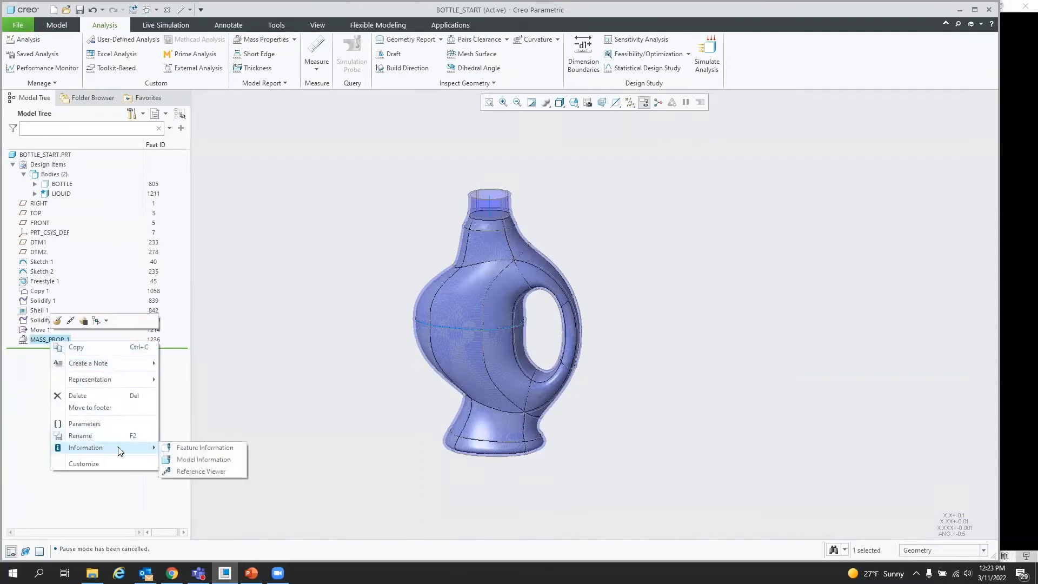
left_click(207, 447)
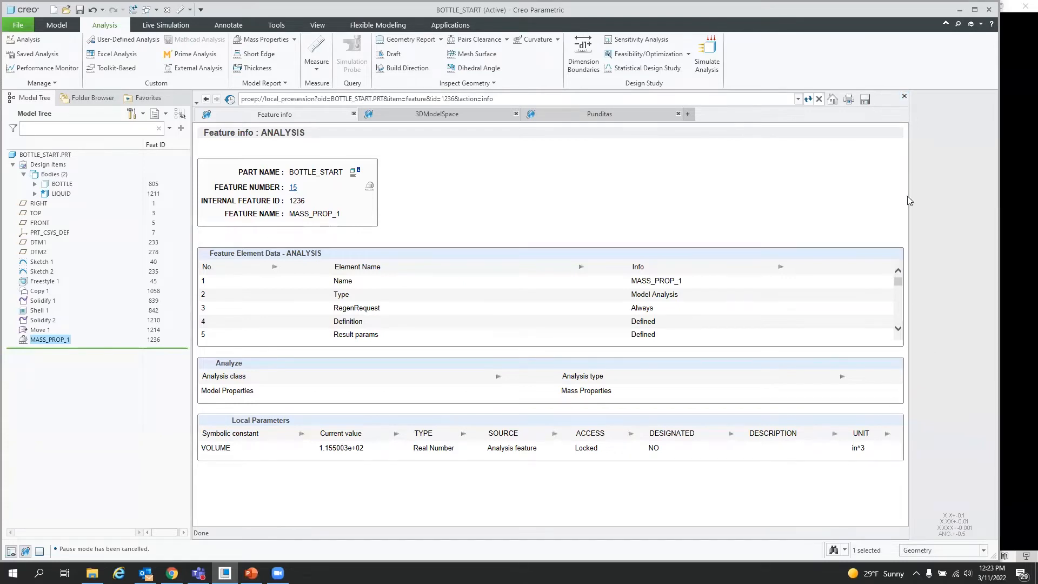
left_click(905, 95)
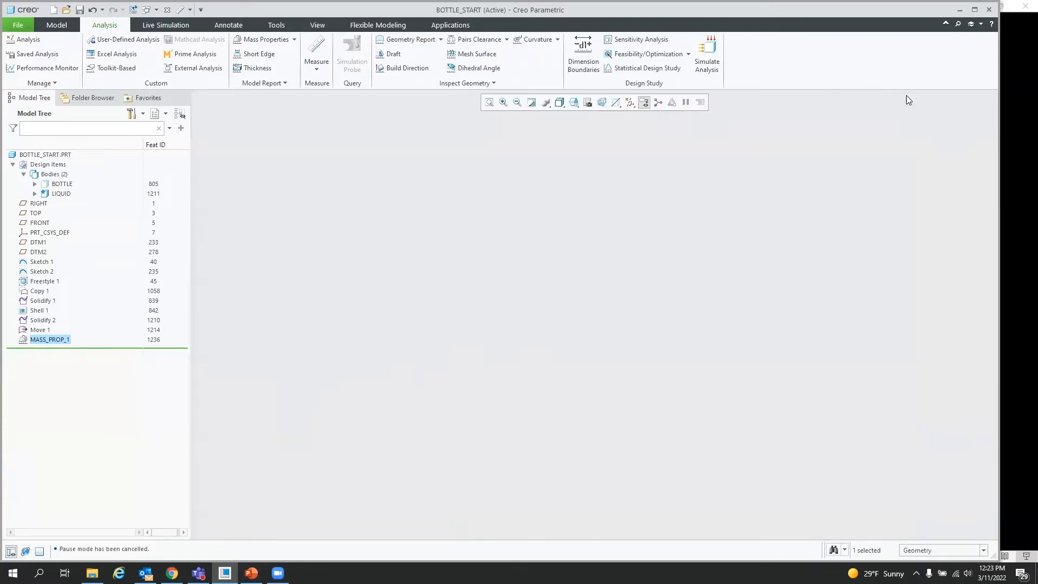
middle_click_drag(703, 269, 703, 276)
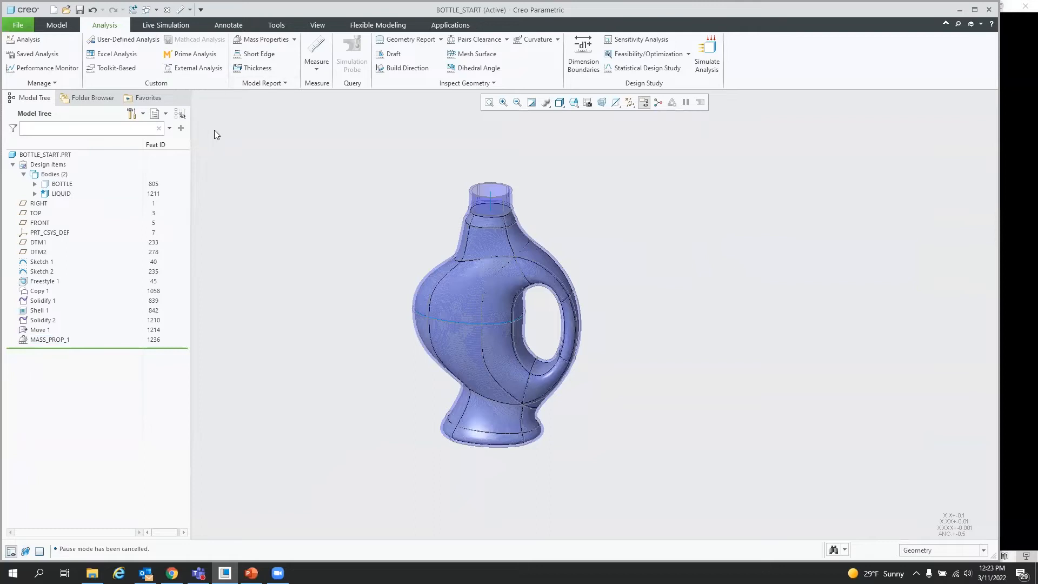
Step: Start a new Analysis feature of type Relation and continue to its relations
left_click(37, 41)
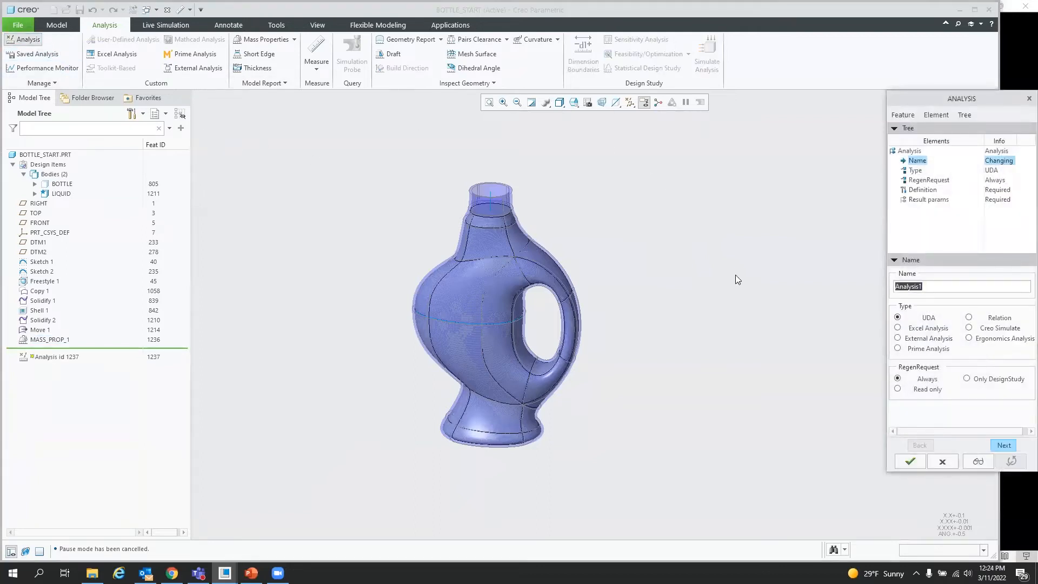
left_click(969, 318)
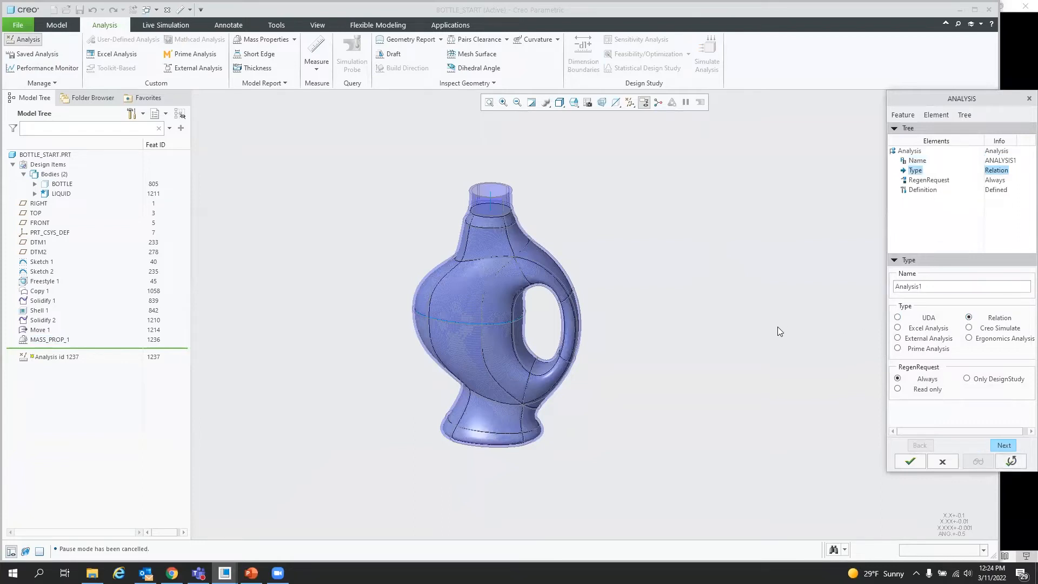
left_click(1004, 446)
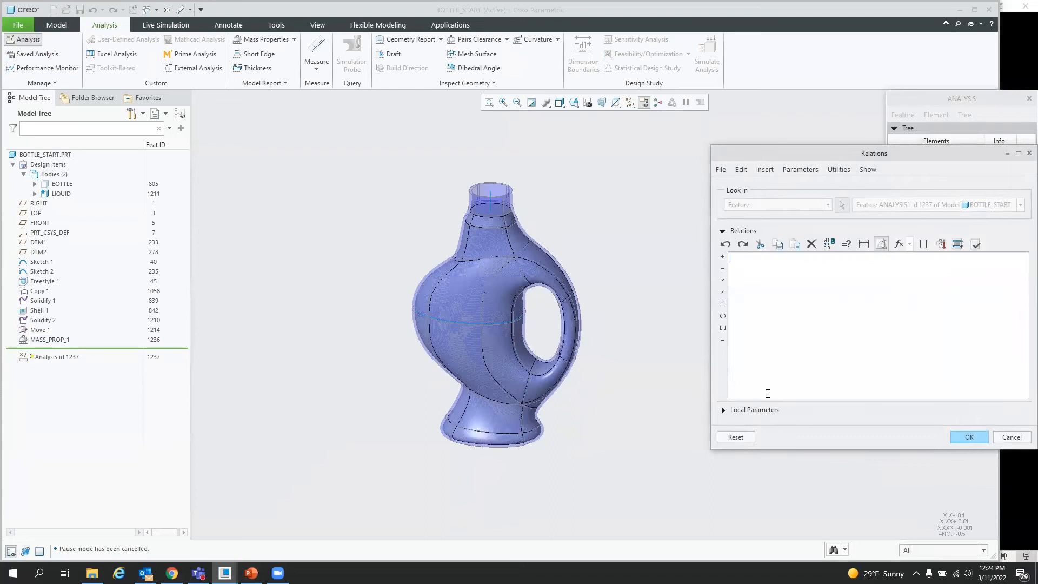
Step: Add a local parameter named GALLONS with the unit gal to the relation analysis
left_click(727, 411)
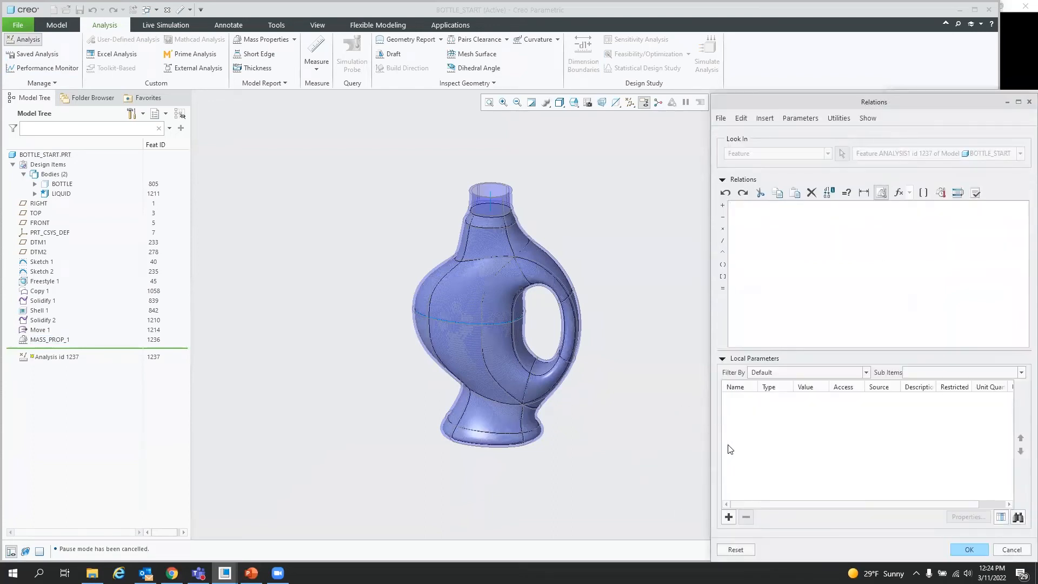
left_click(729, 517)
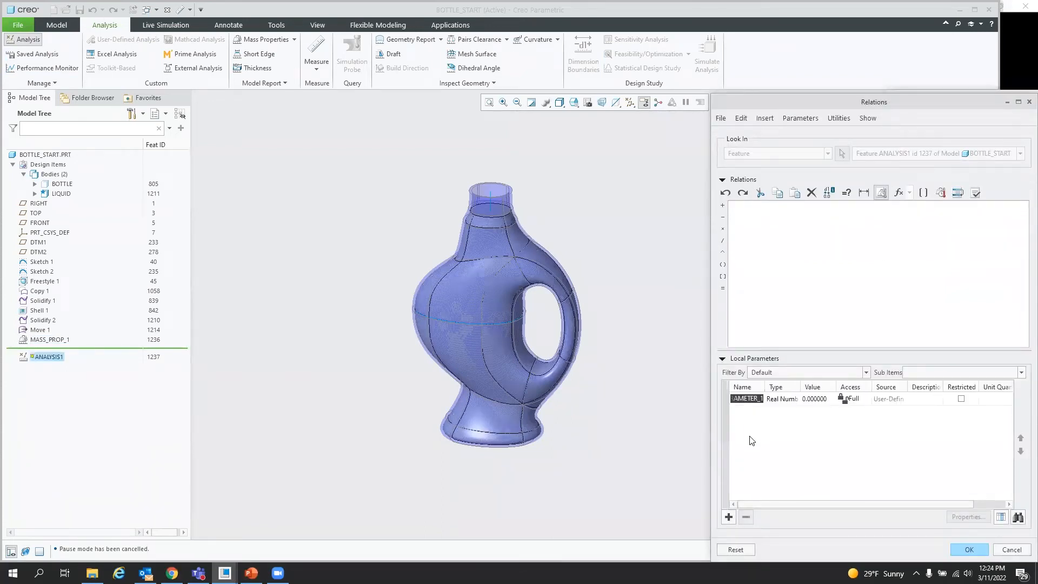
type("gallons")
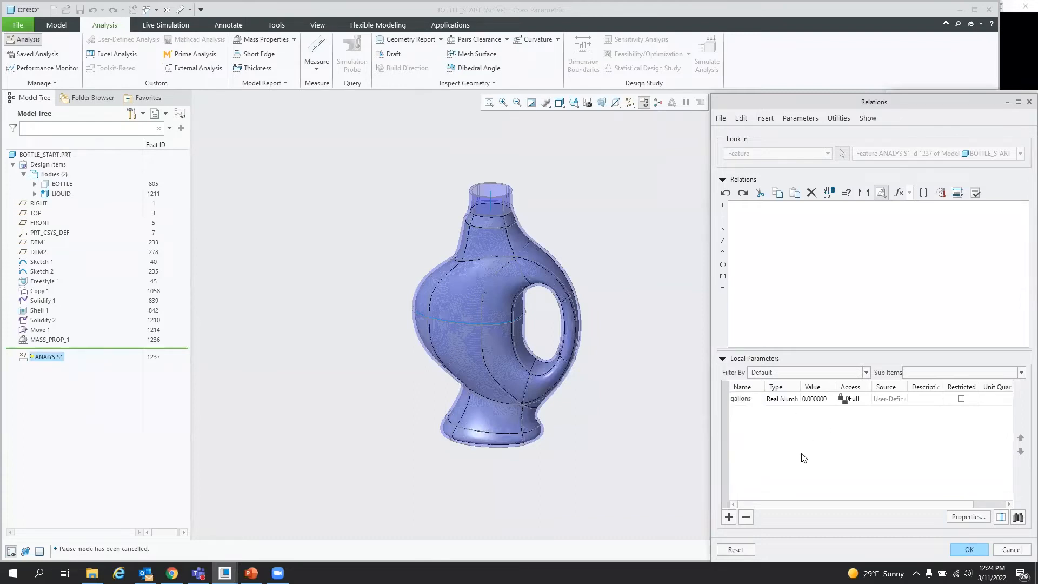
left_click_drag(782, 503, 814, 504)
left_click(996, 398)
left_click(1008, 399)
scroll(963, 324, "down", 5)
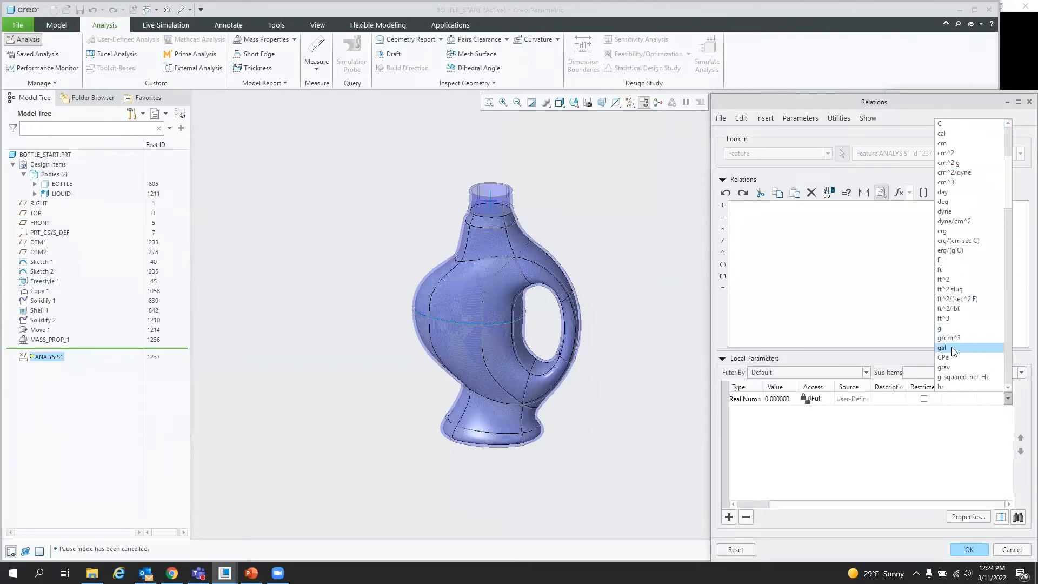
left_click(952, 347)
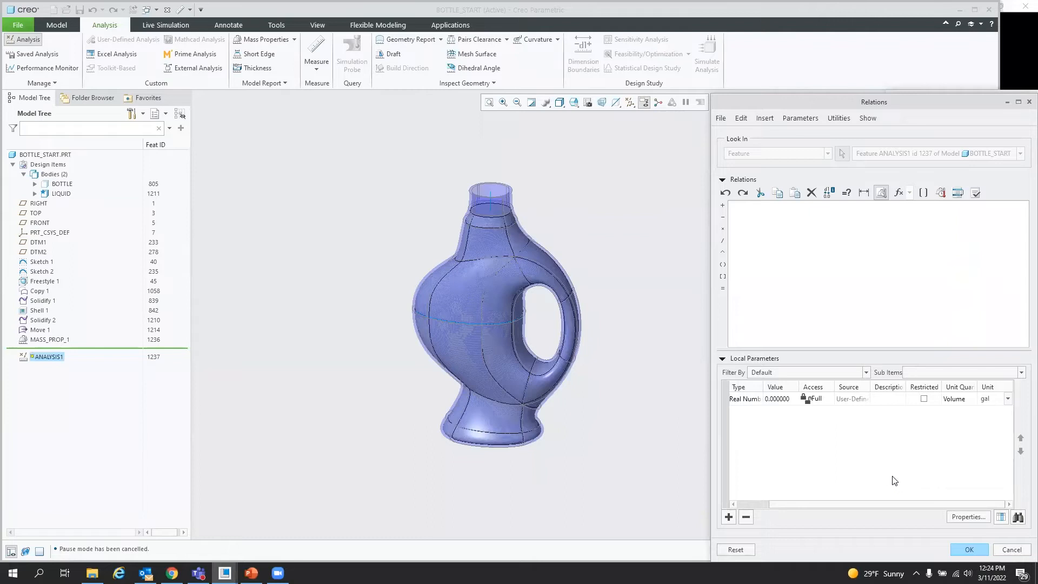
left_click_drag(805, 504, 760, 503)
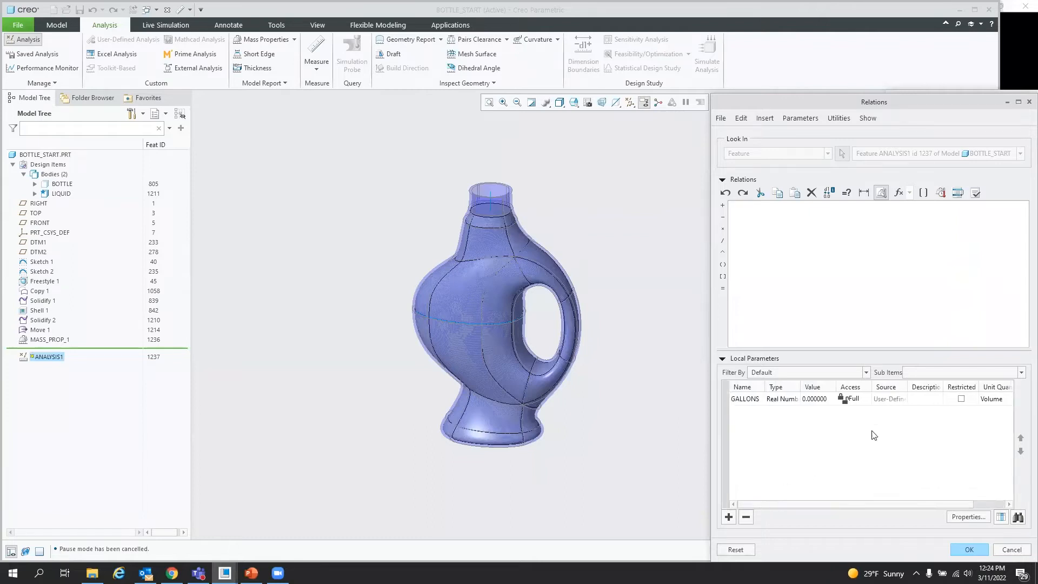
left_click_drag(810, 503, 784, 507)
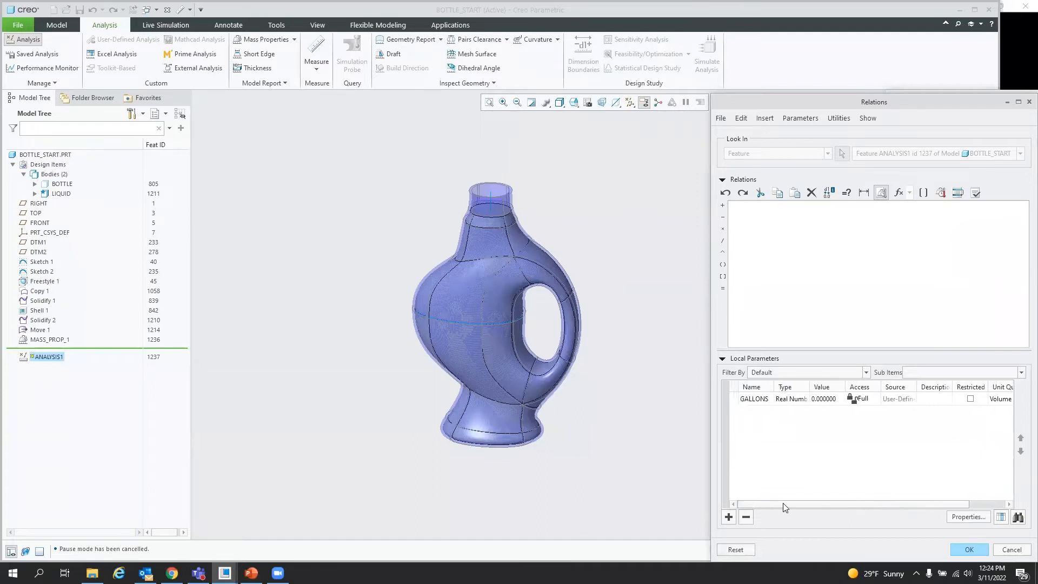
Step: Define the relation gallons = VOLUME of the MASS_PROP_1 feature and finish the relation analysis feature
left_click(767, 221)
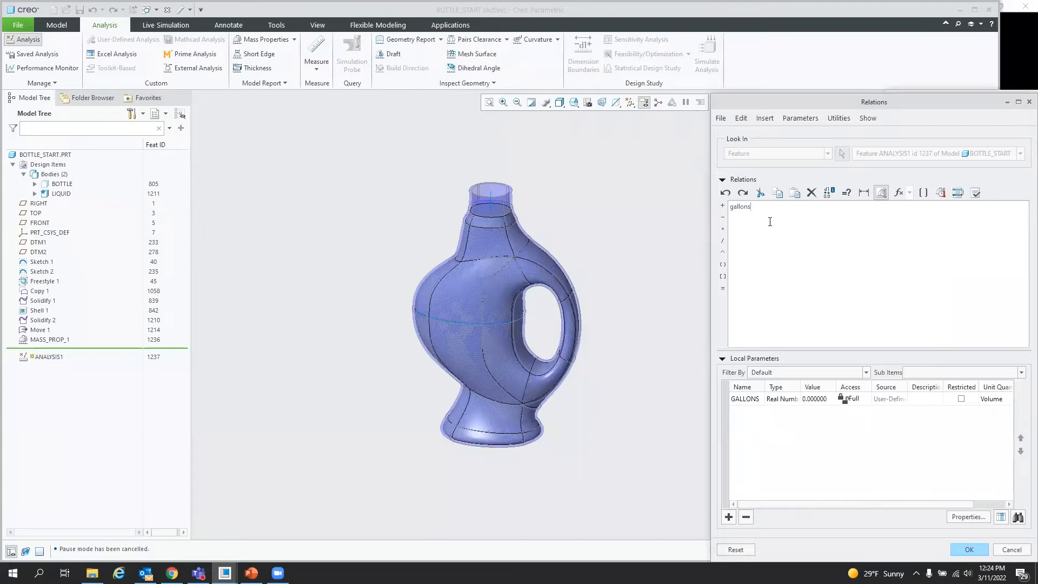
left_click(924, 193)
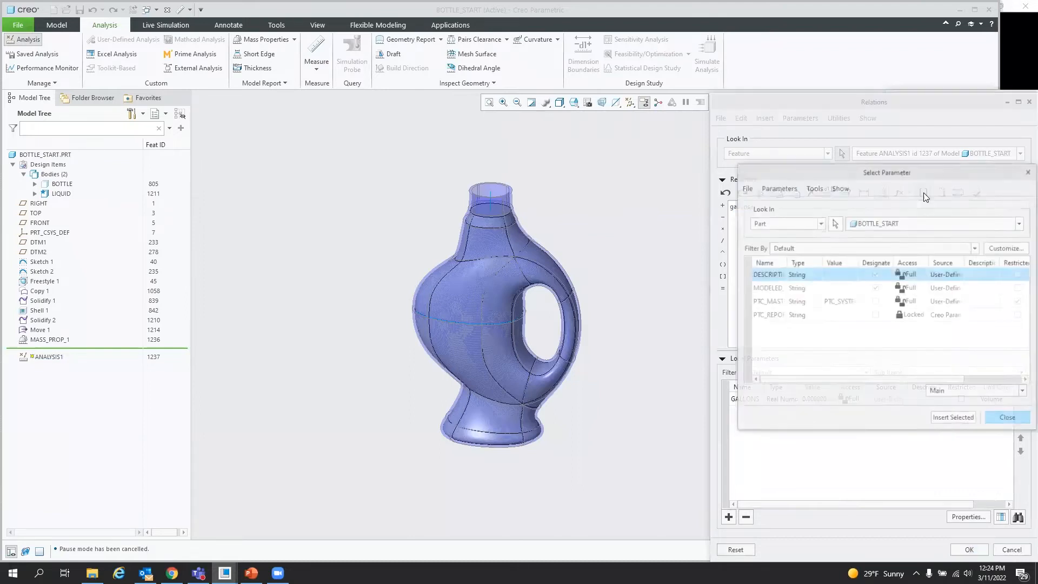
left_click(820, 227)
left_click(784, 242)
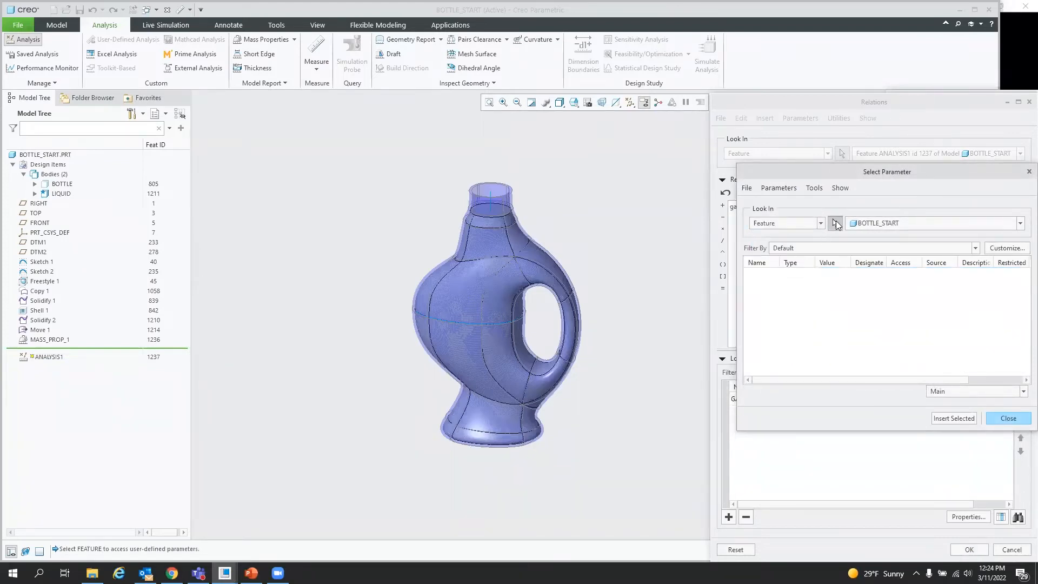
left_click(52, 340)
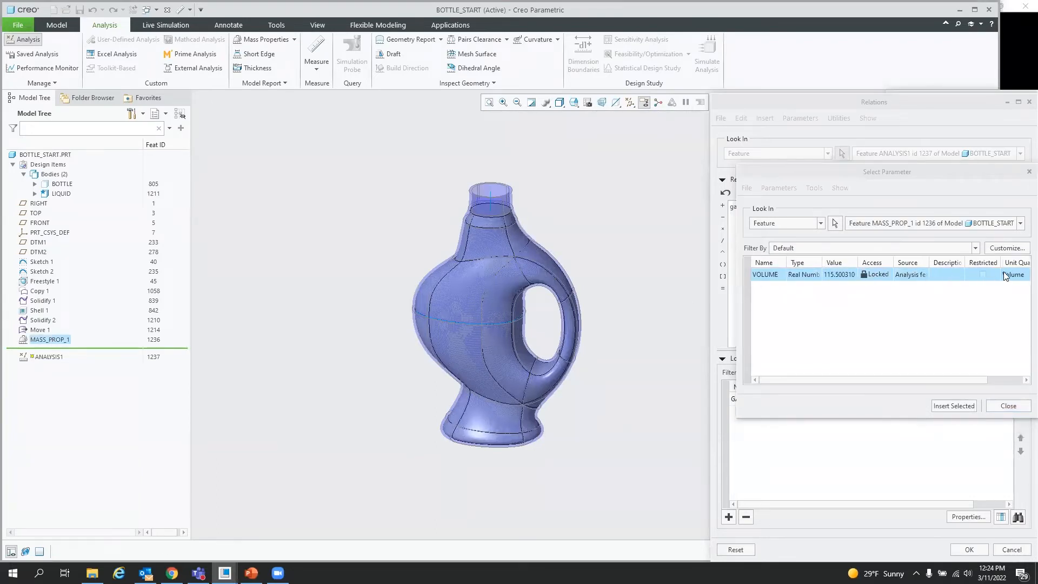
left_click(961, 409)
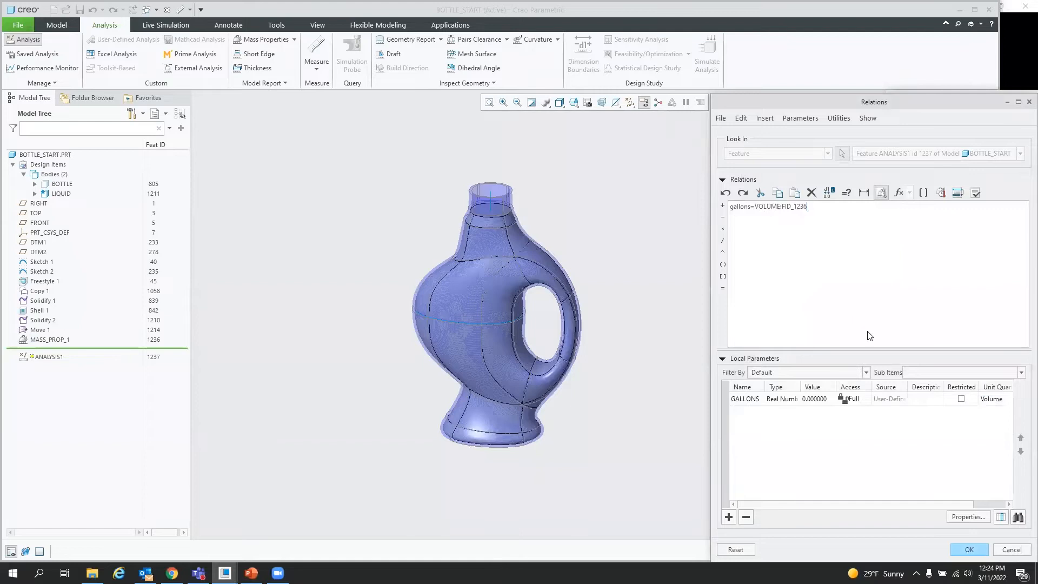
left_click(970, 548)
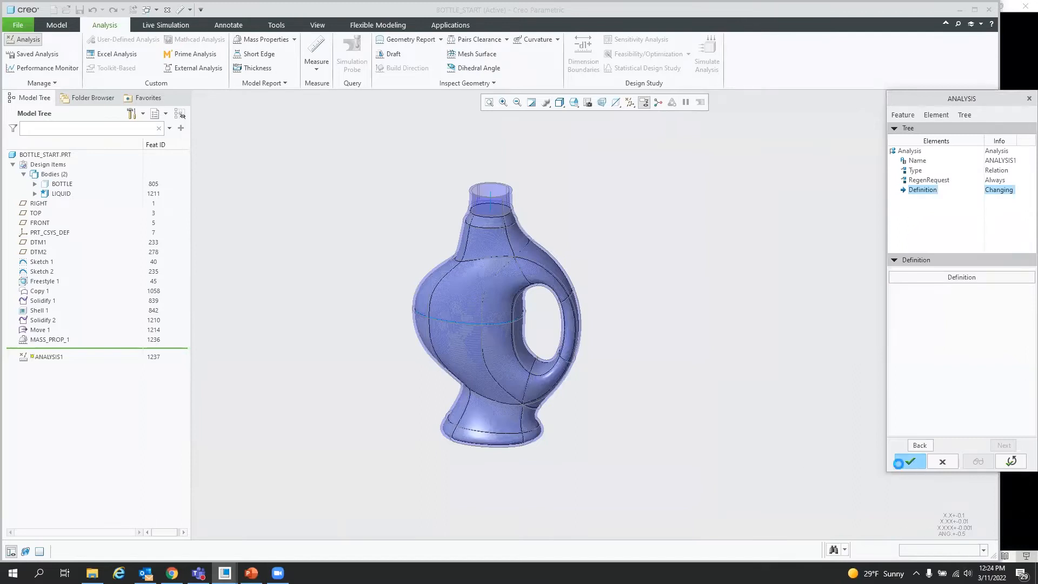
left_click(909, 461)
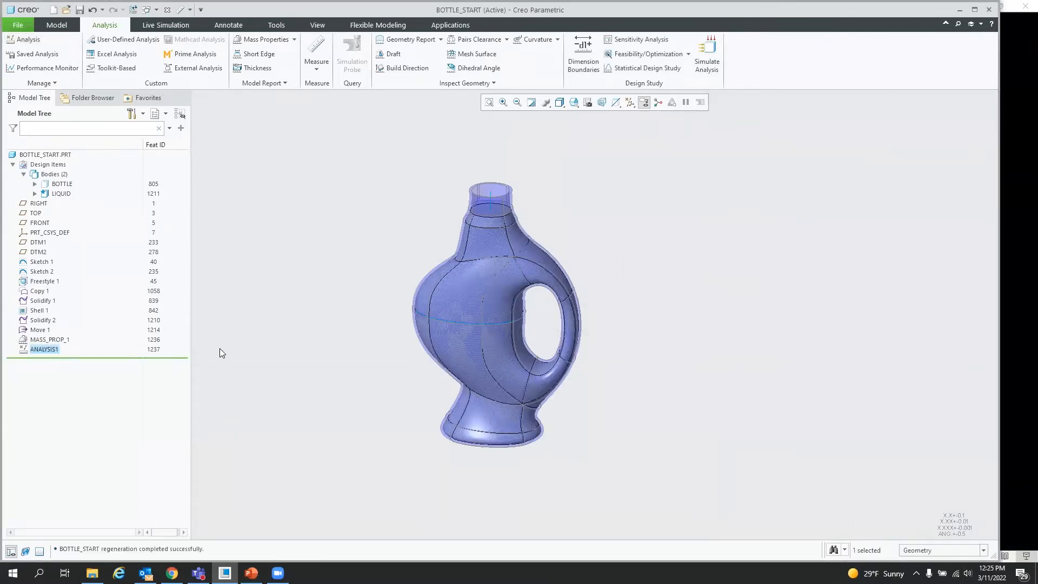
Step: Open the feature information for the ANALYSIS1 feature and close it
right_click(51, 350)
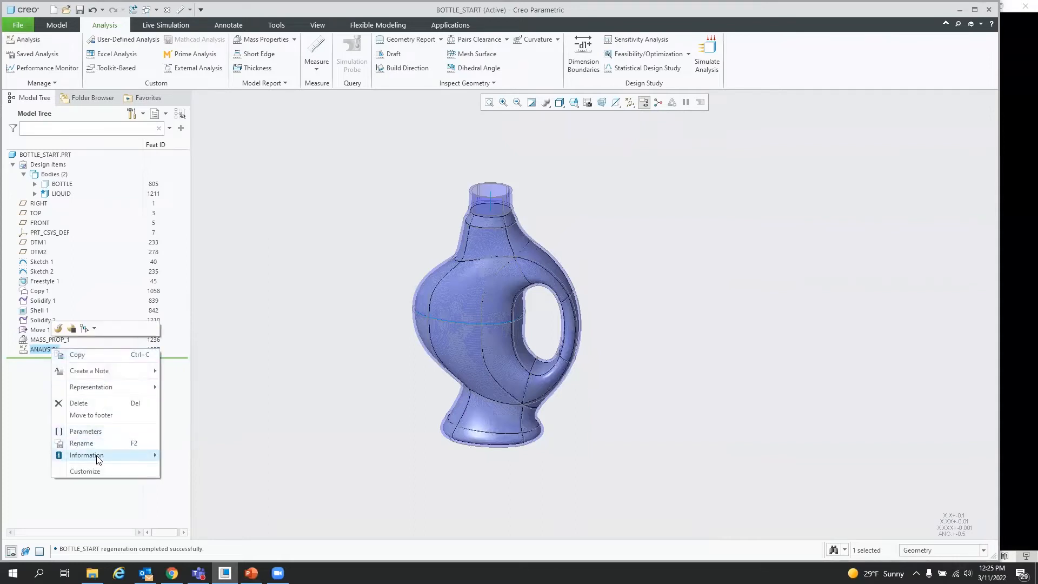
mouse_move(99, 456)
left_click(199, 457)
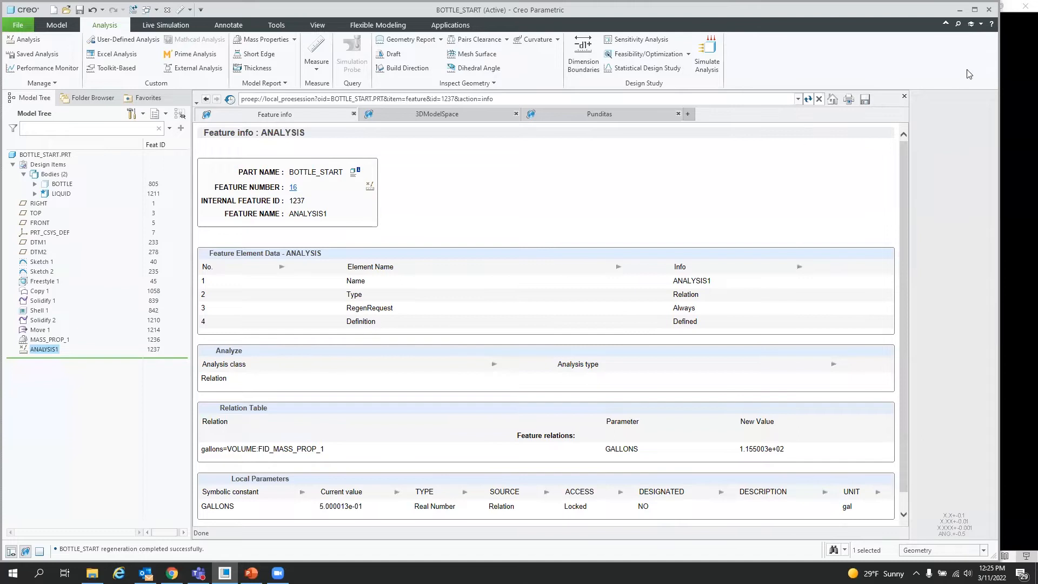
left_click(905, 98)
left_click(684, 258)
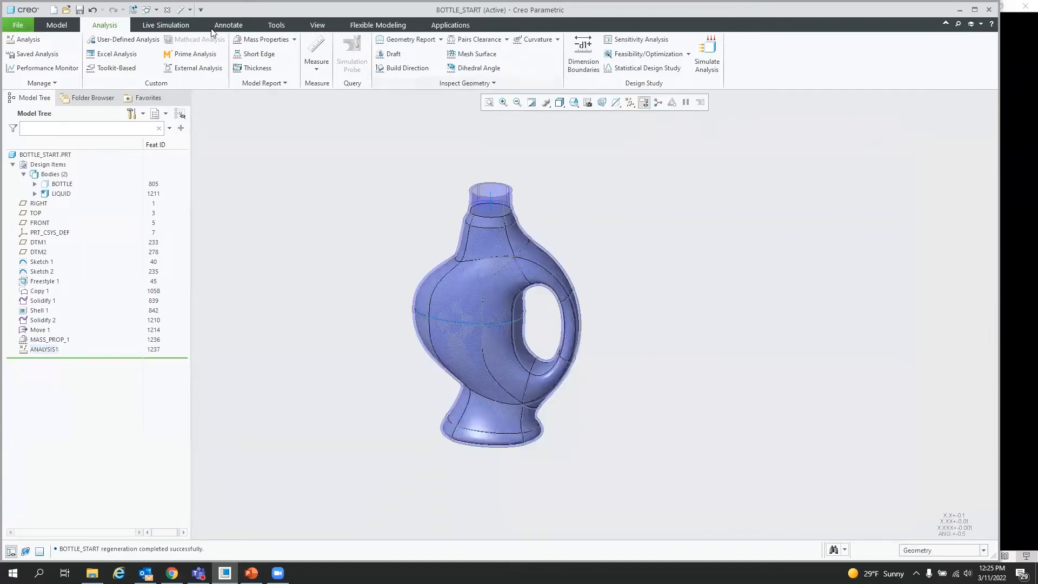
Step: Place a leader note attached to the top face of the bottle's neck
left_click(227, 25)
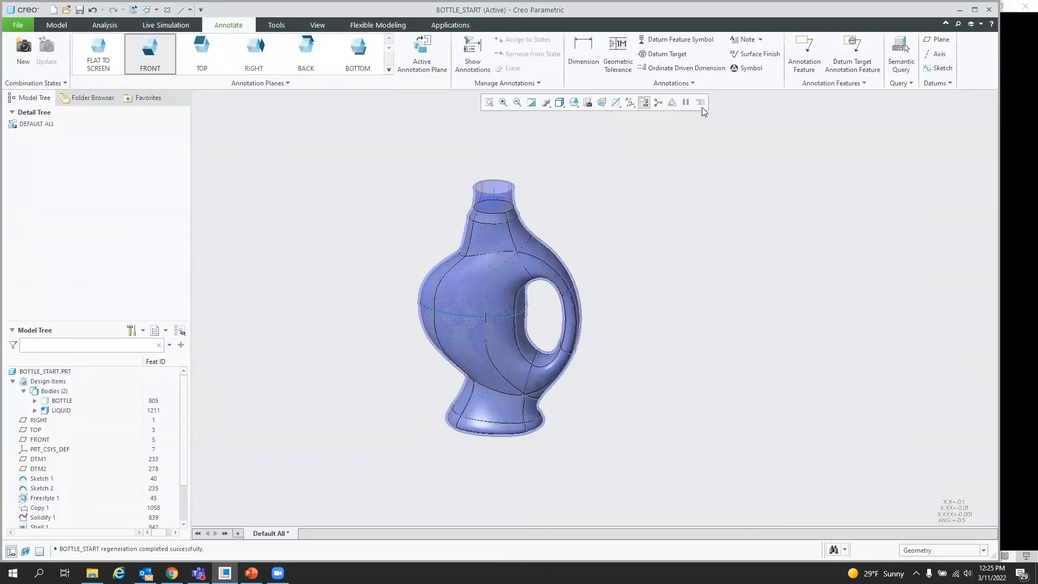
left_click(760, 39)
left_click(764, 76)
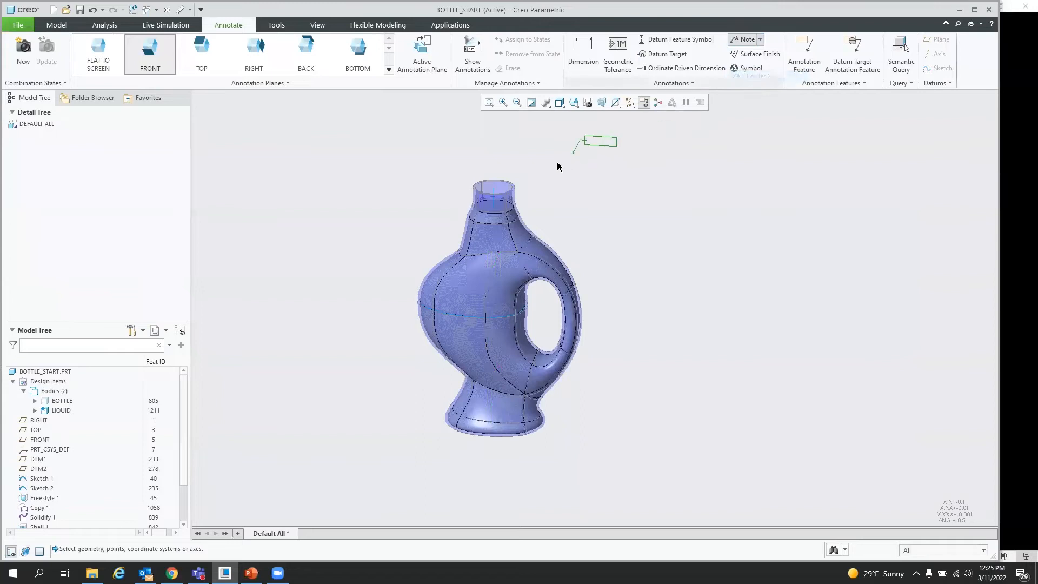
middle_click_drag(561, 188, 516, 192)
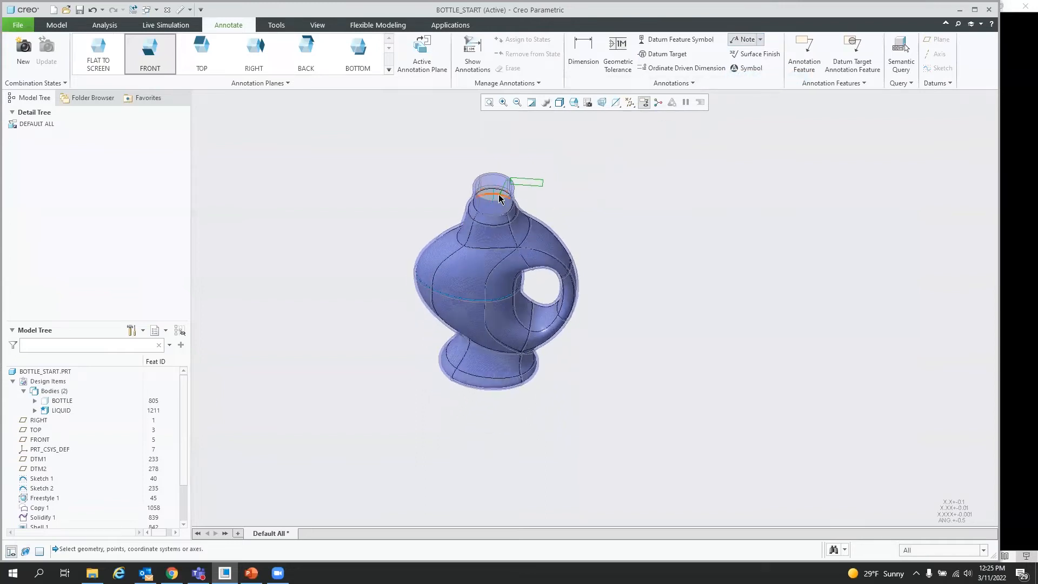
scroll(494, 200, "up", 3)
left_click(494, 200)
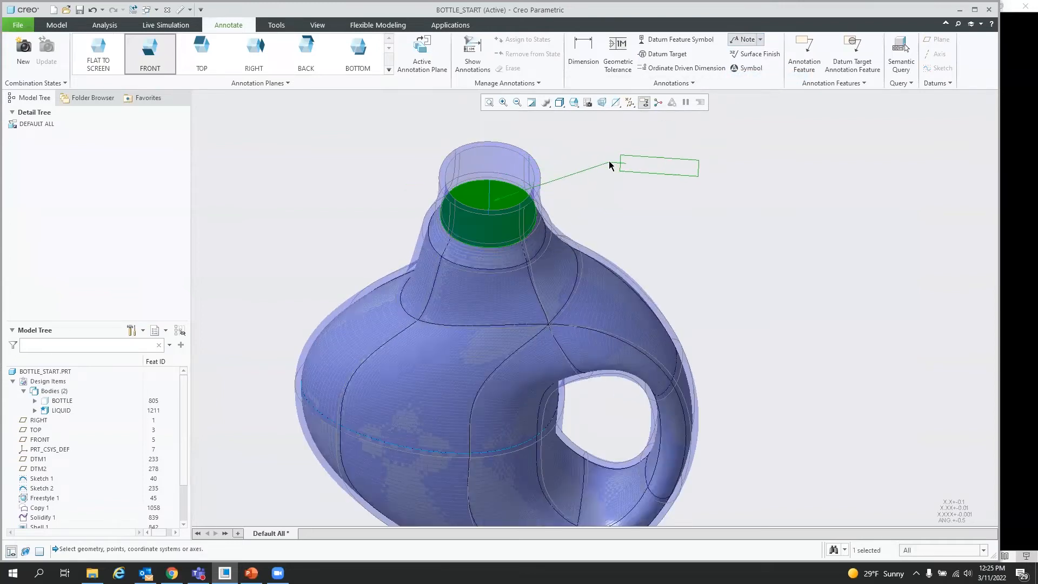
middle_click(606, 143)
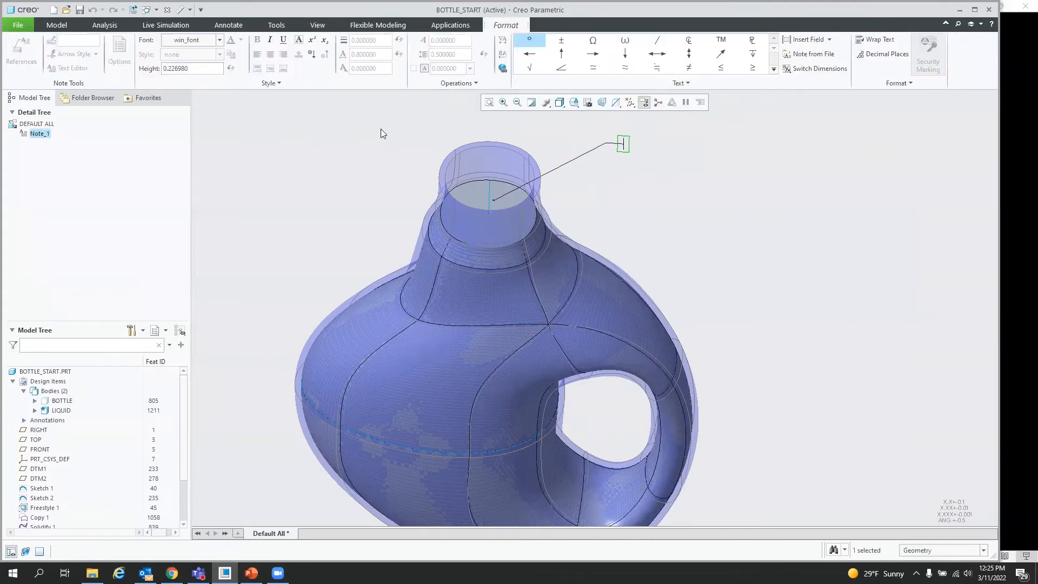
Step: Set the note's text height to 0.5
left_click(205, 68)
type(".5")
key("Return")
Step: Enter the note text &gallon:fid_1237 gallons and finish the note
scroll(373, 247, "down", 3)
middle_click_drag(442, 244, 622, 222)
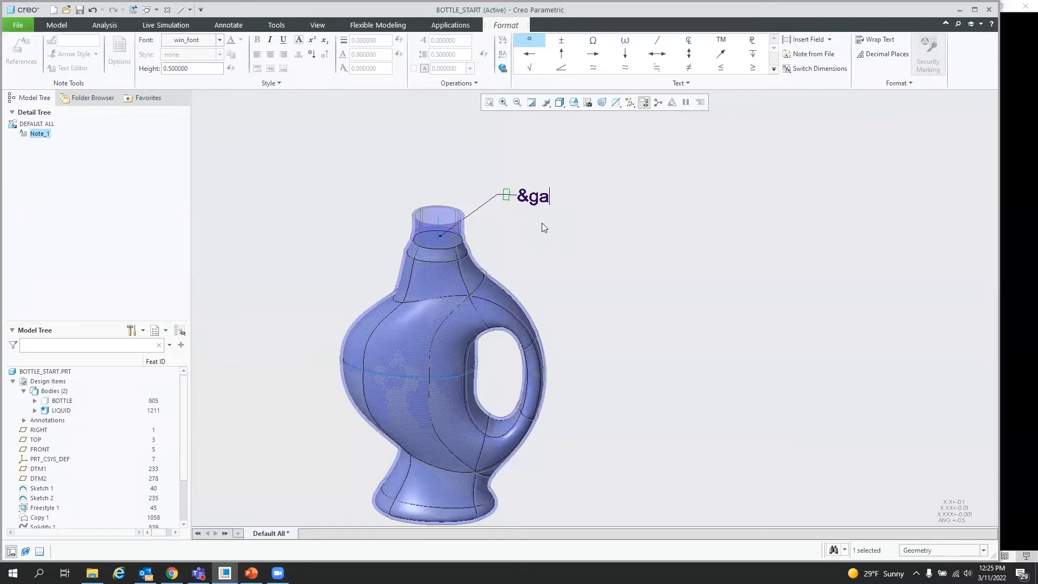
type("on:fid_")
scroll(180, 408, "down", 3)
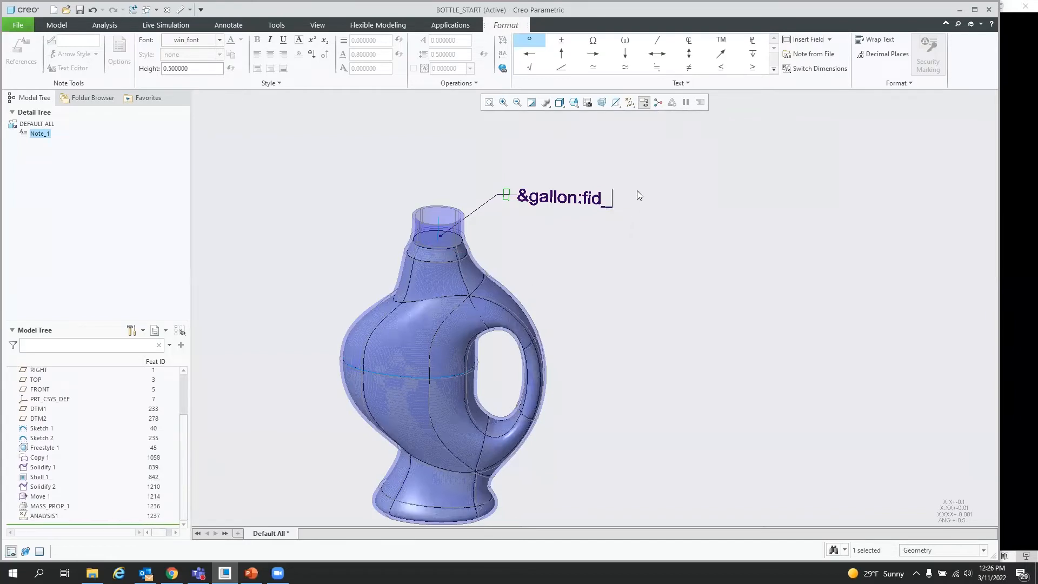
type("1237")
type("gallons")
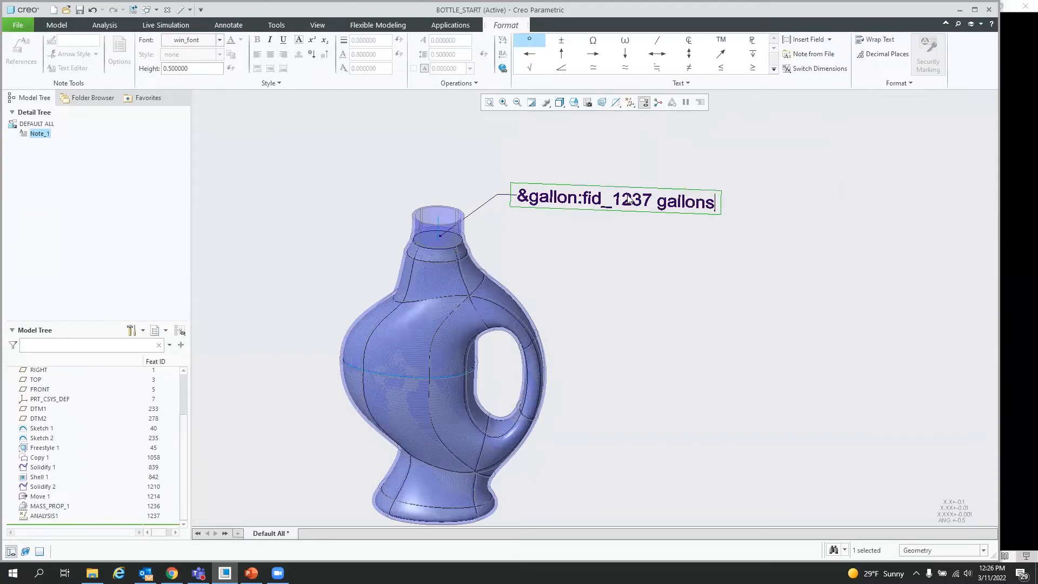
left_click(612, 129)
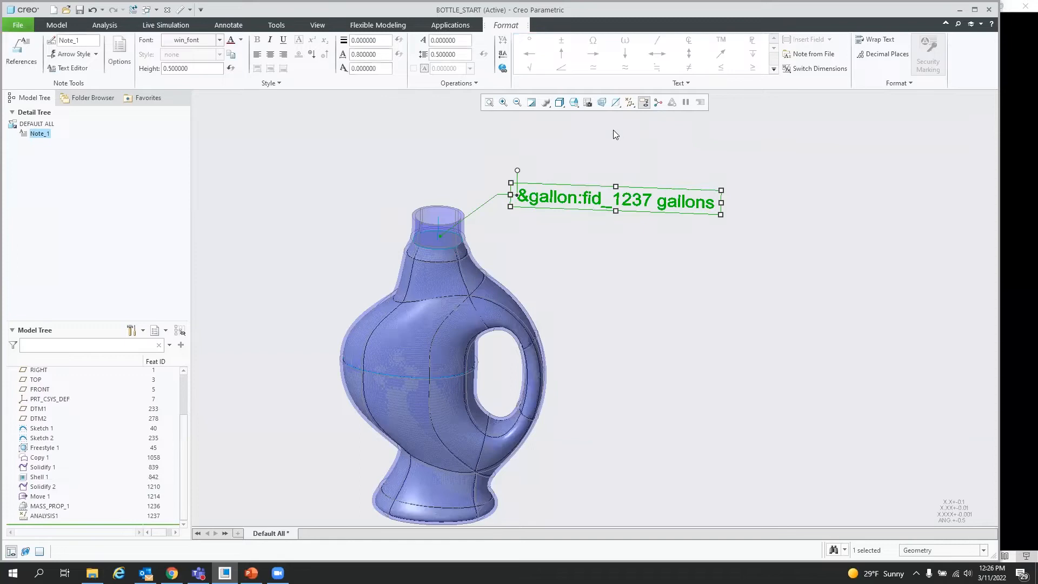
left_click(738, 263)
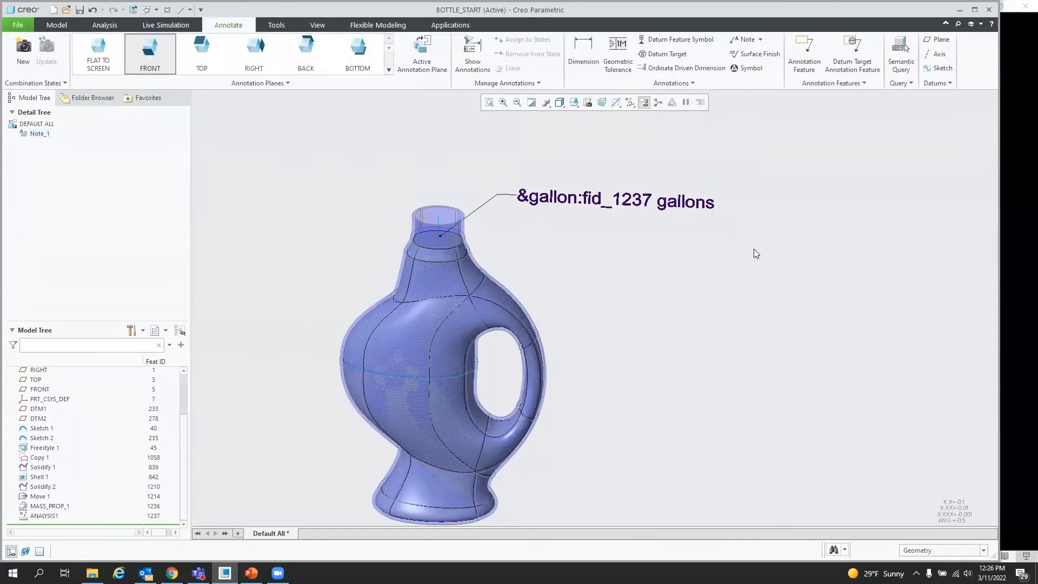
Step: Edit the note's parameter reference to read &gallons:fid_1237 gallons
left_click(607, 203)
left_click(601, 273)
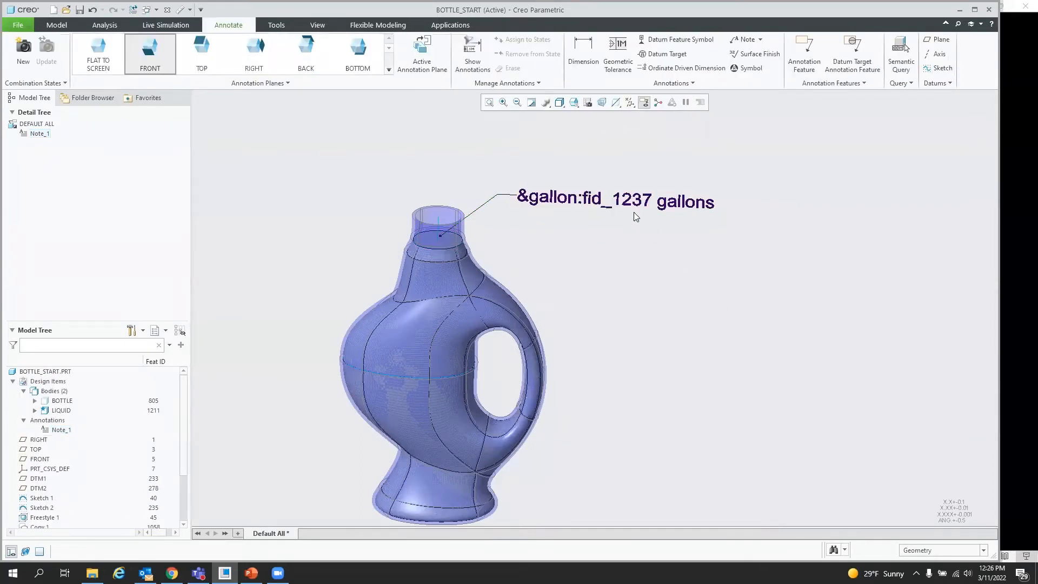
double_click(549, 197)
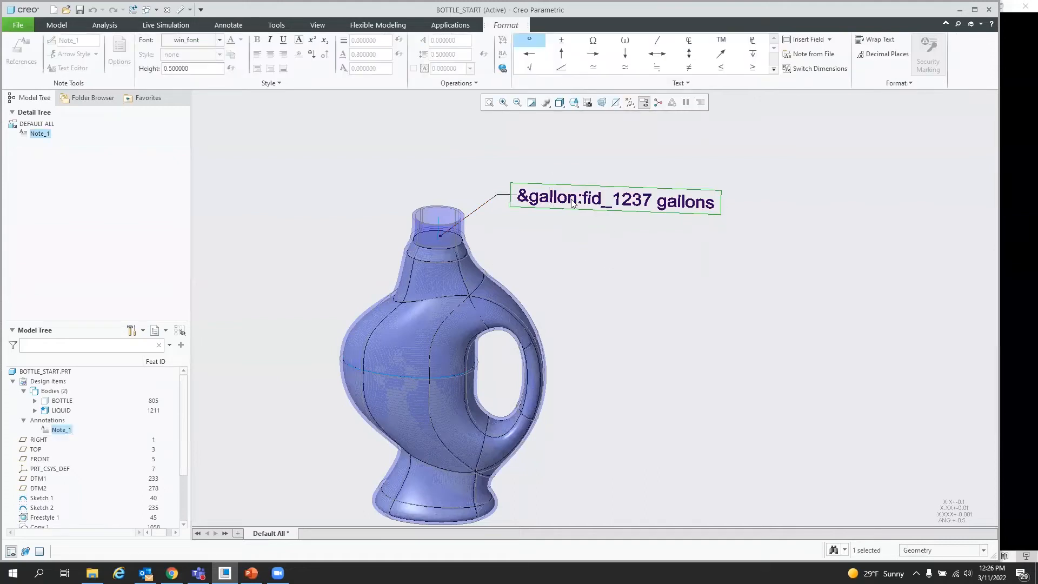
left_click_drag(183, 416, 186, 459)
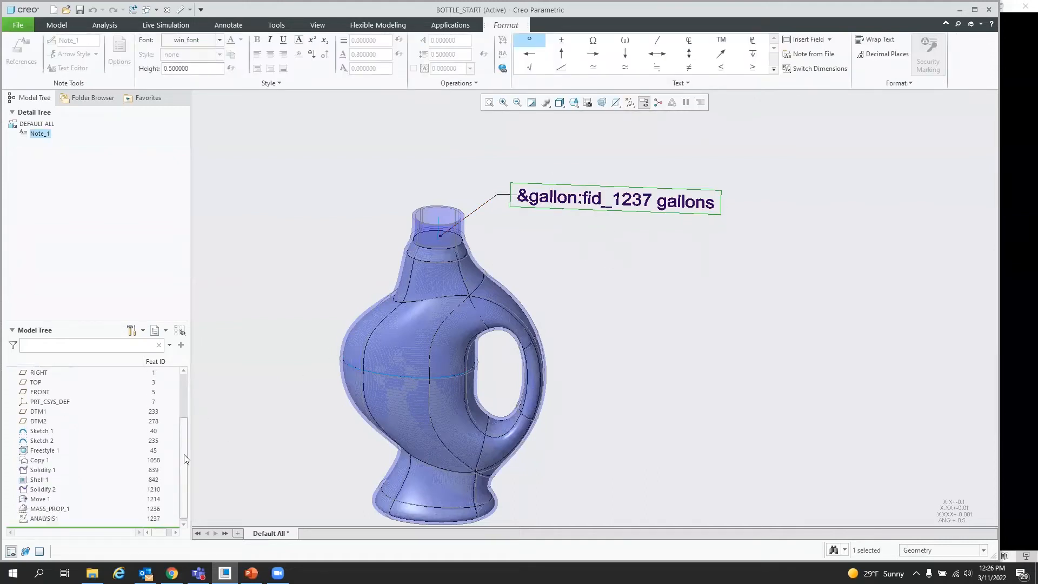
left_click(577, 199)
type("s")
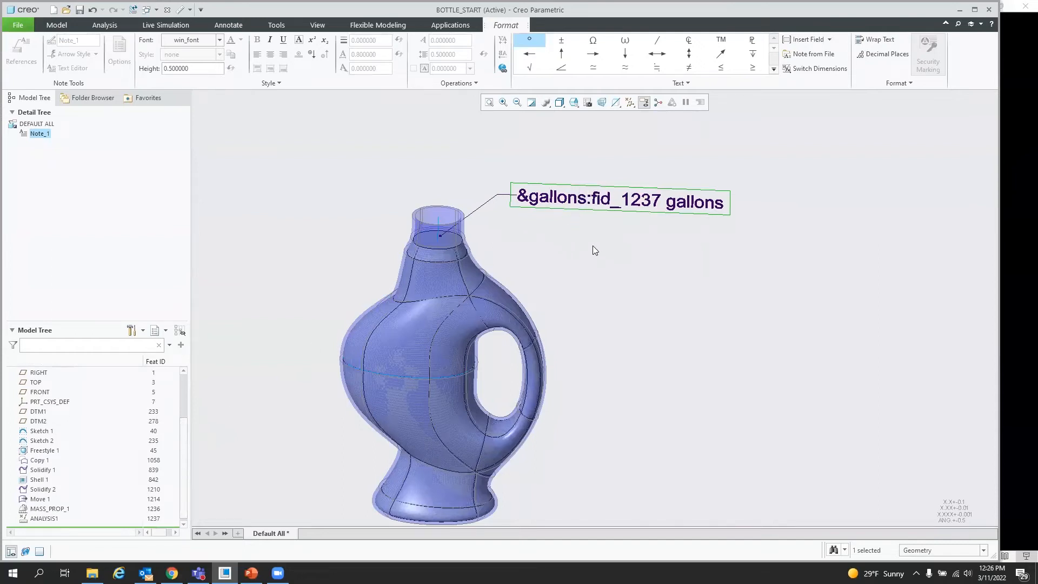
left_click(626, 258)
left_click(775, 254)
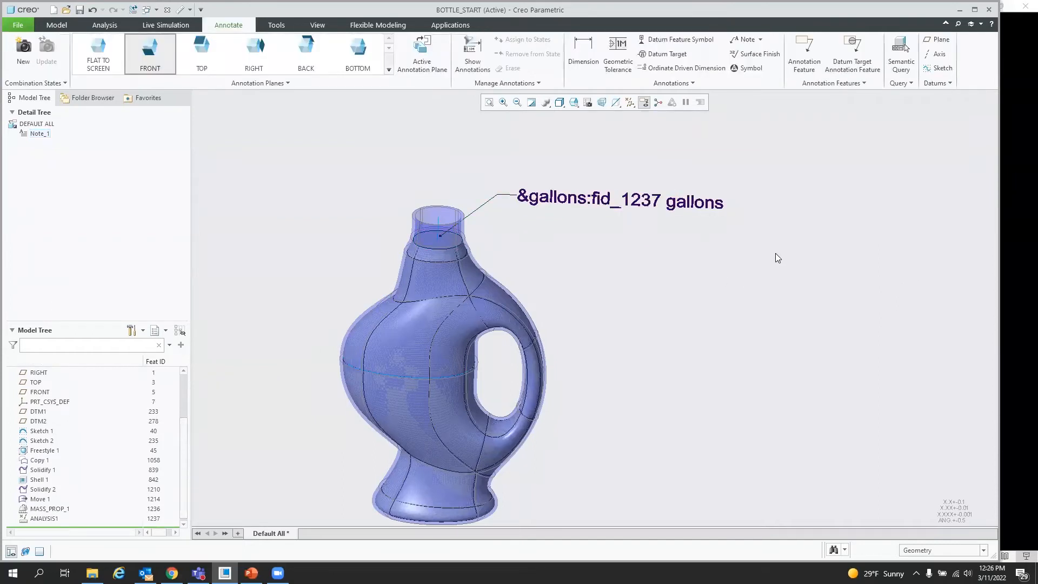
left_click(647, 203)
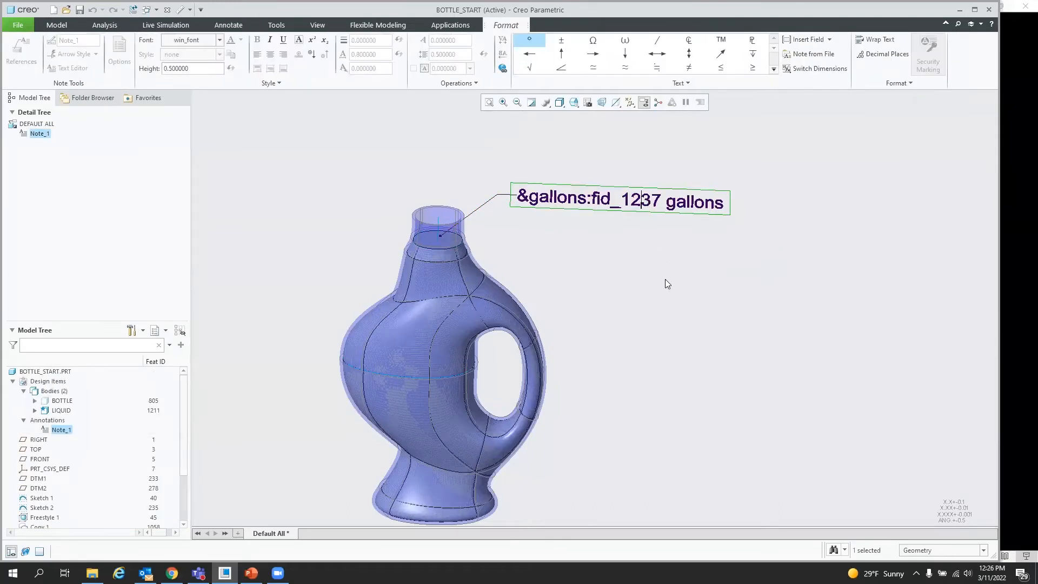
left_click(688, 155)
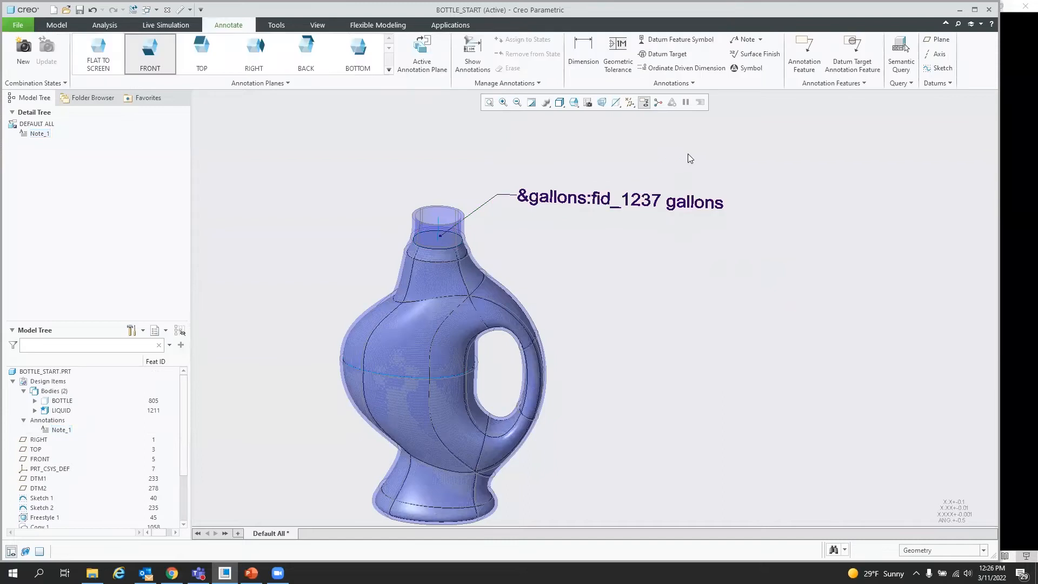
scroll(185, 447, "down", 3)
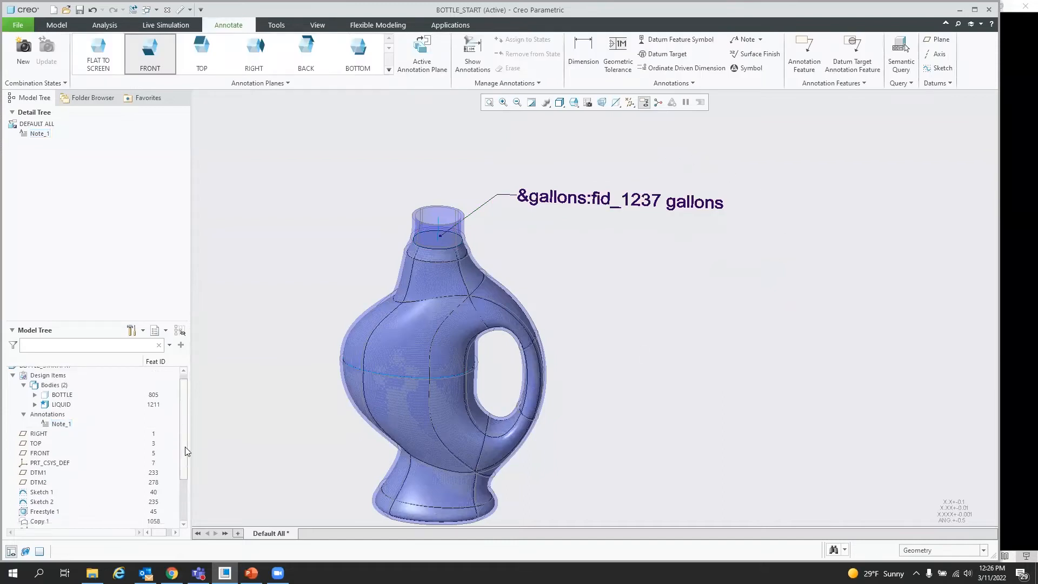
Step: Redefine the ANALYSIS1 feature, stepping through its relations, and complete it to regenerate
left_click(40, 515)
left_click(55, 478)
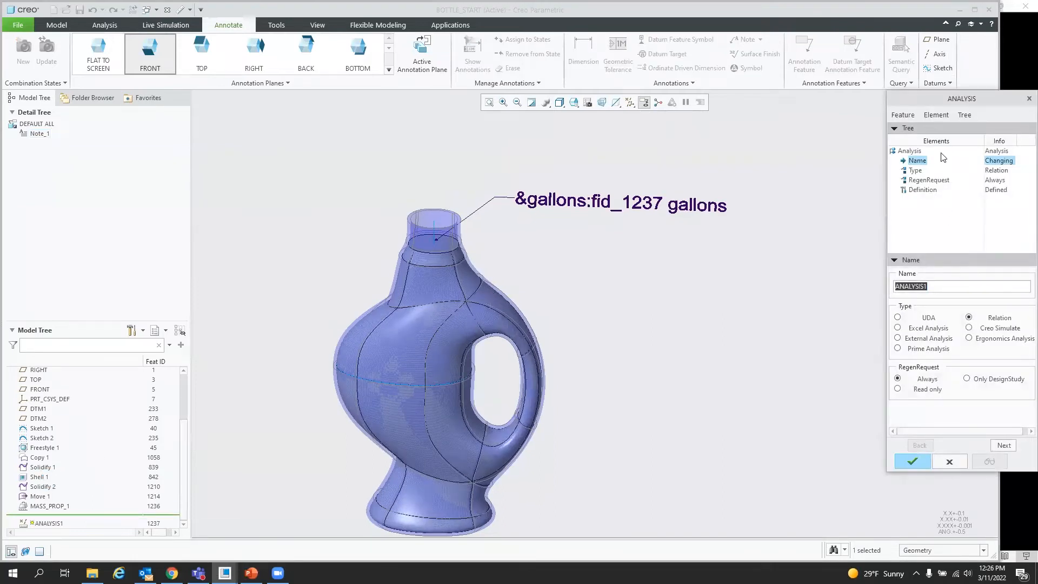
left_click(1005, 449)
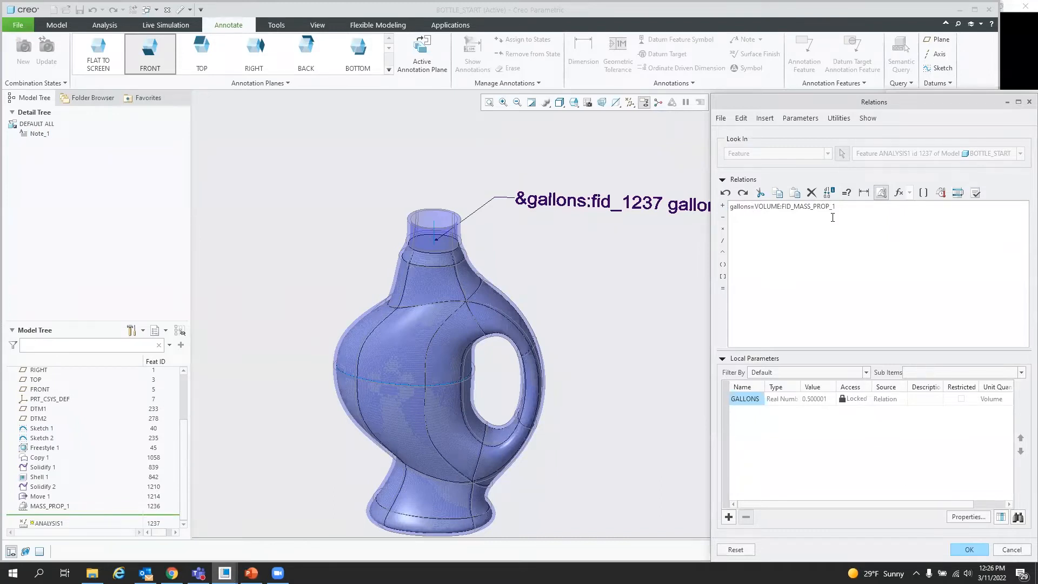
left_click(975, 549)
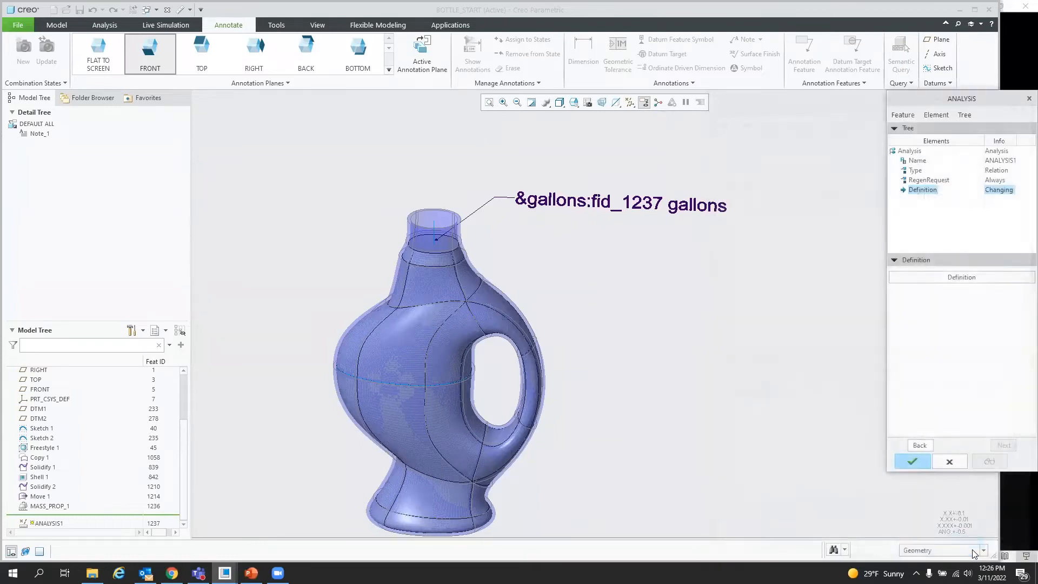
left_click(918, 461)
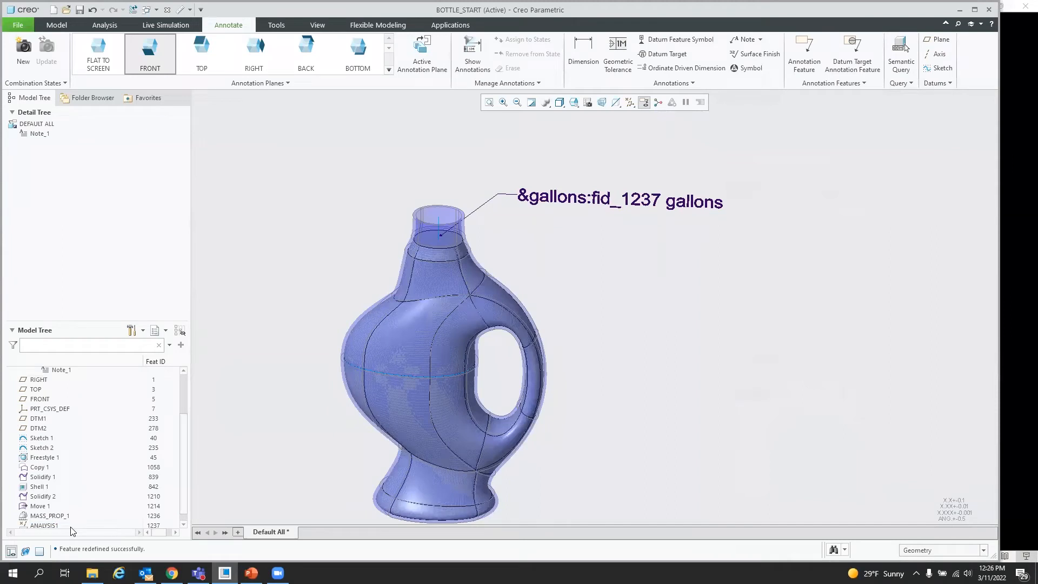
Step: Open the gallons note for text editing and finish it so it displays the computed liquid volume
scroll(184, 506, "down", 1)
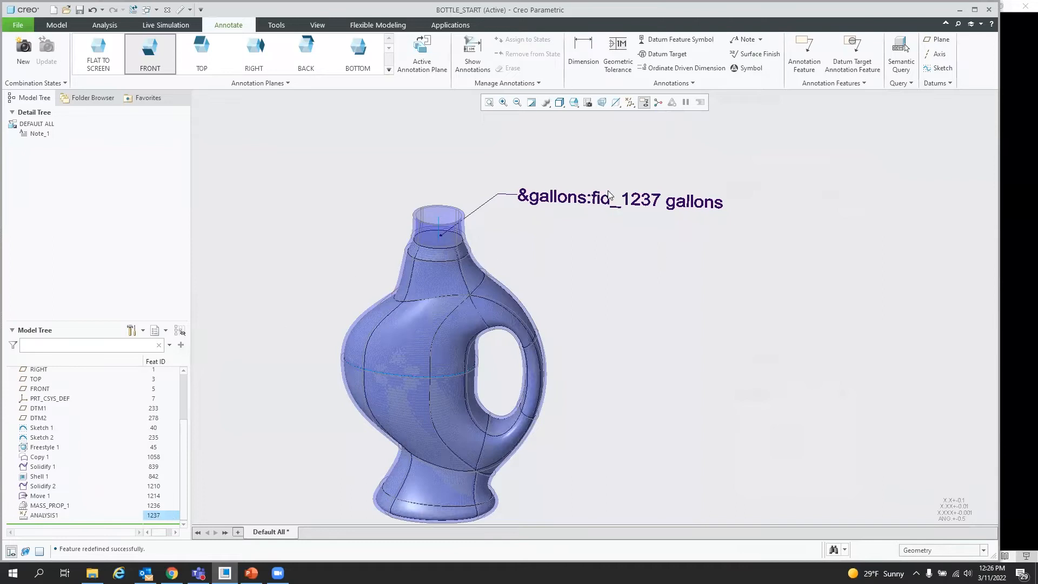
left_click(621, 216)
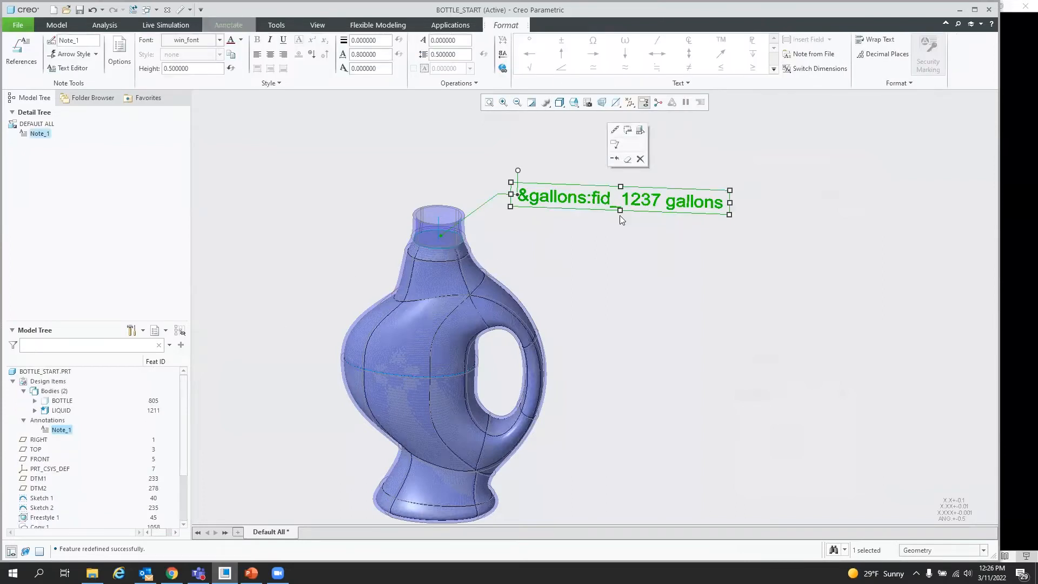
double_click(721, 201)
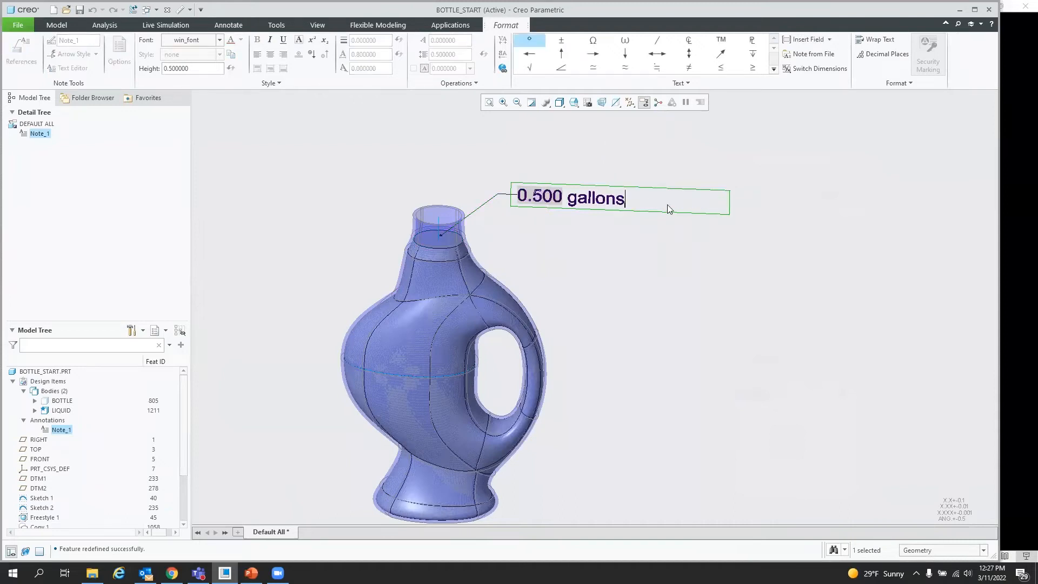
left_click(624, 277)
left_click(780, 254)
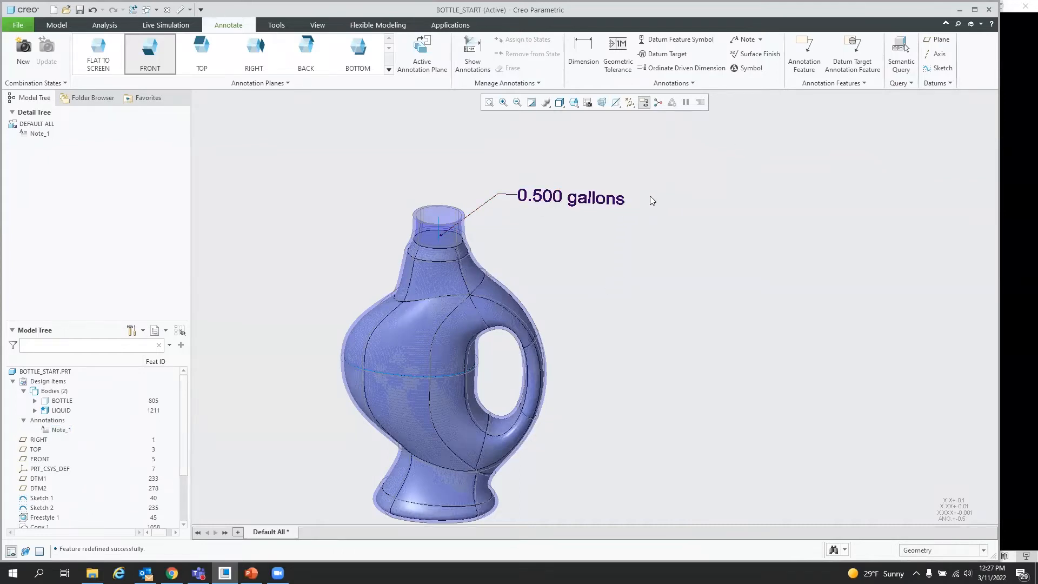
Step: Show Sketch 2's dimensions on the bottle and set its horizontal width dimension to 4
middle_click_drag(636, 256, 610, 284)
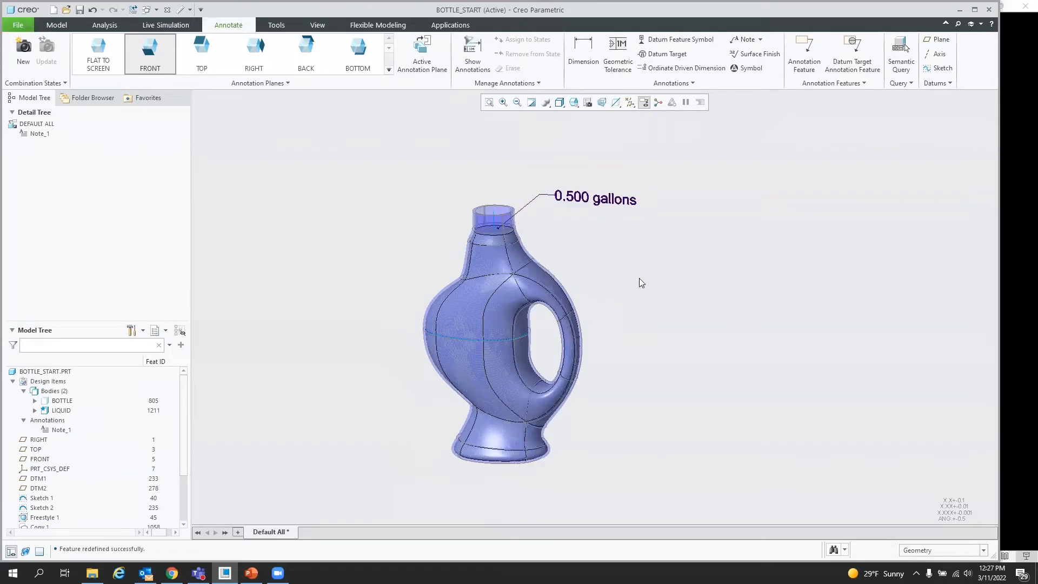
mouse_move(602, 268)
middle_mouse_down()
mouse_move(633, 269)
mouse_move(623, 269)
middle_mouse_up()
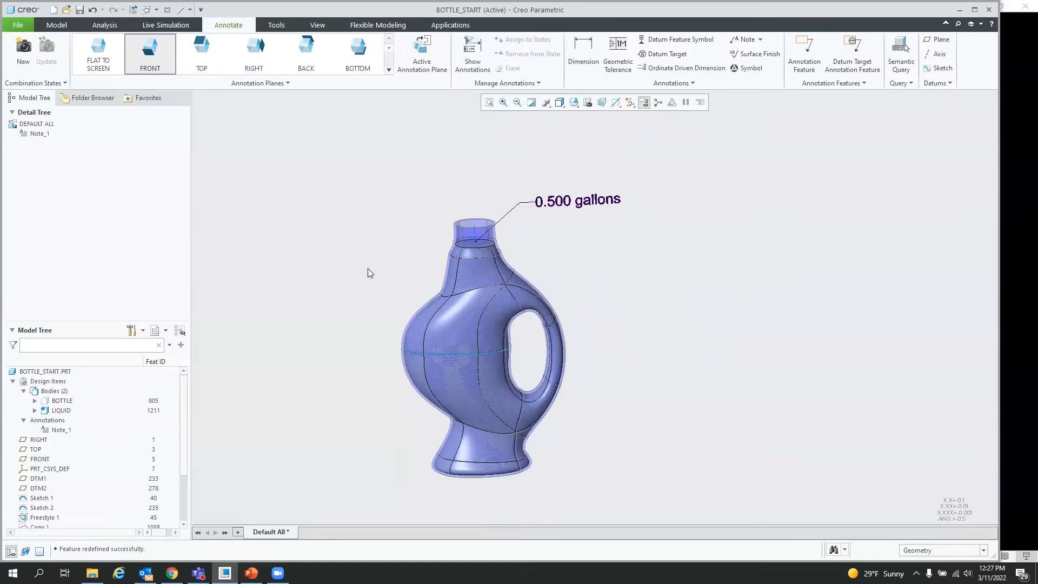
left_click(46, 509)
middle_click_drag(348, 400, 346, 401)
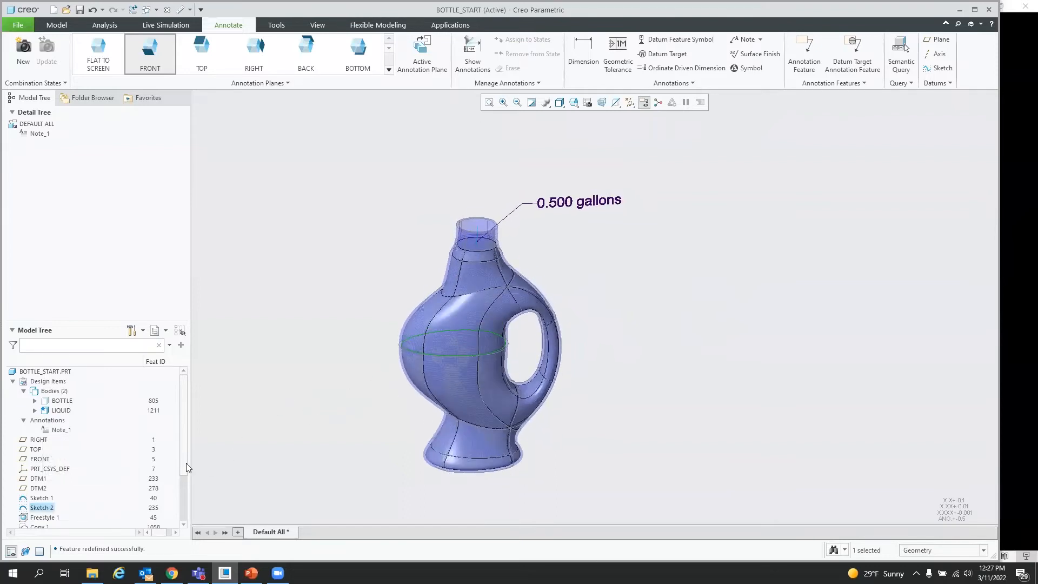
right_click(42, 508)
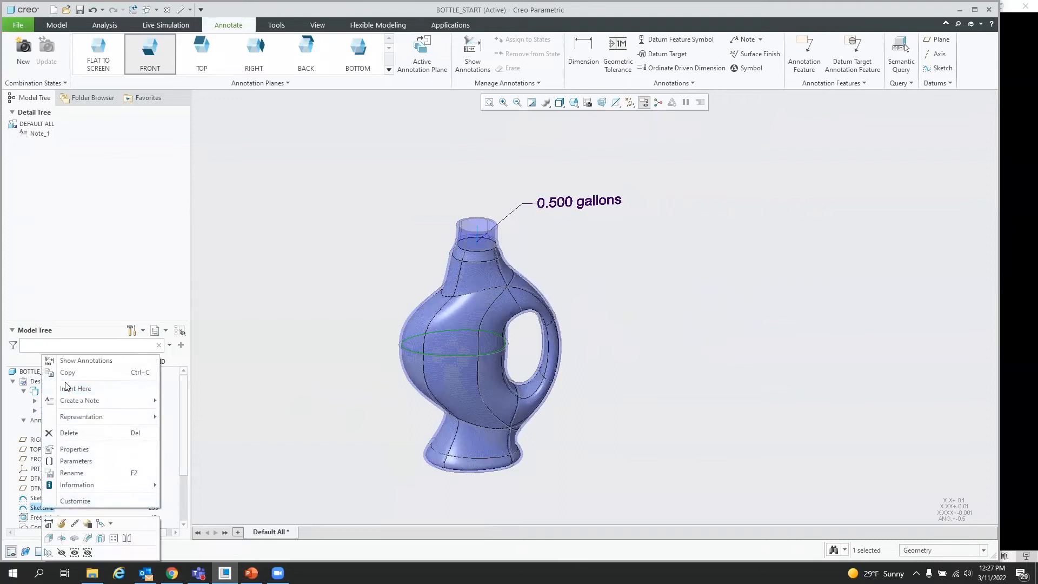
left_click(49, 524)
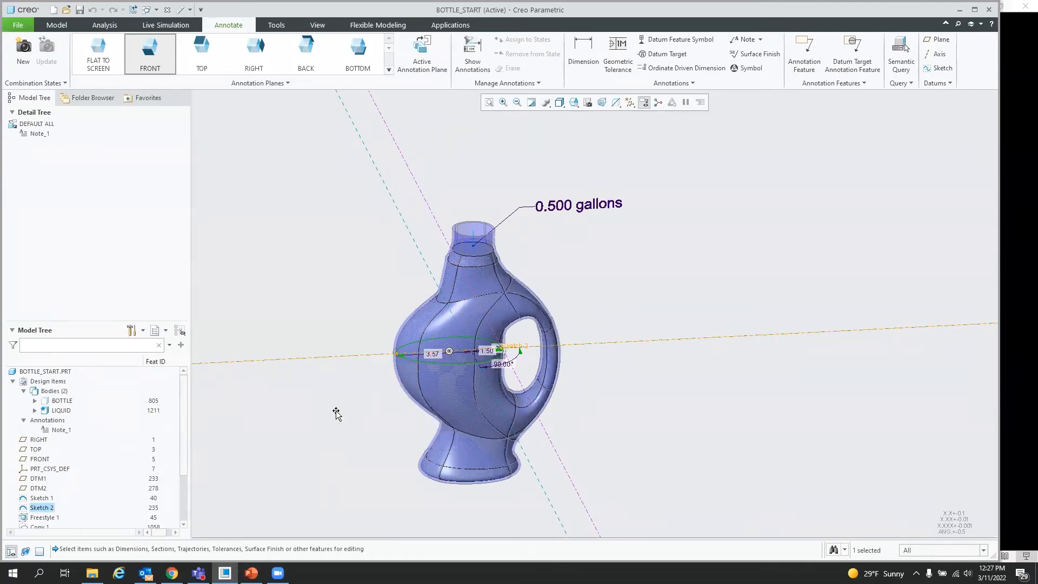
mouse_move(336, 420)
middle_mouse_down()
mouse_move(344, 457)
mouse_move(322, 398)
mouse_move(423, 349)
middle_mouse_up()
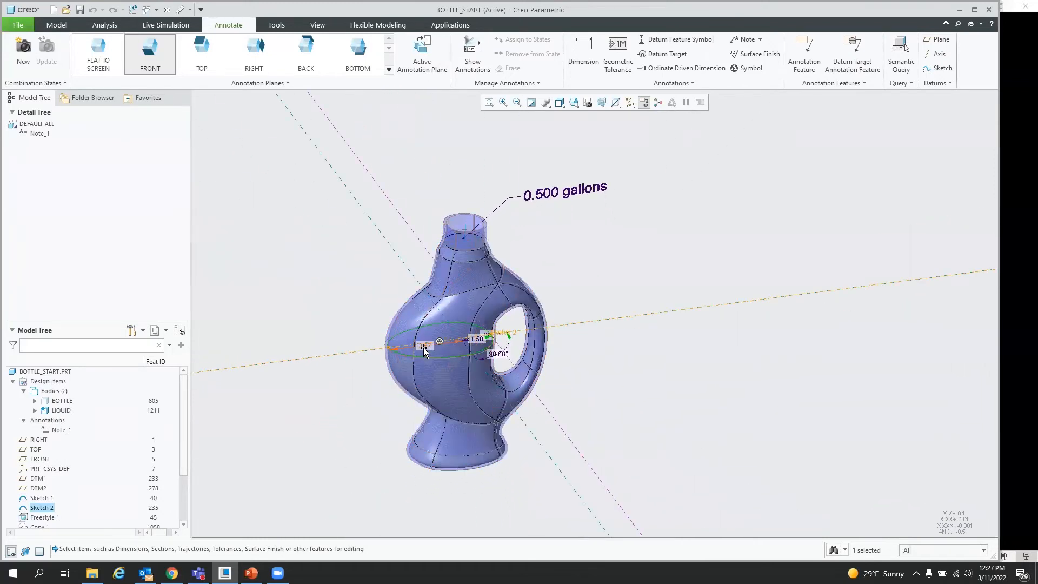
left_click(424, 347)
double_click(424, 347)
type("4")
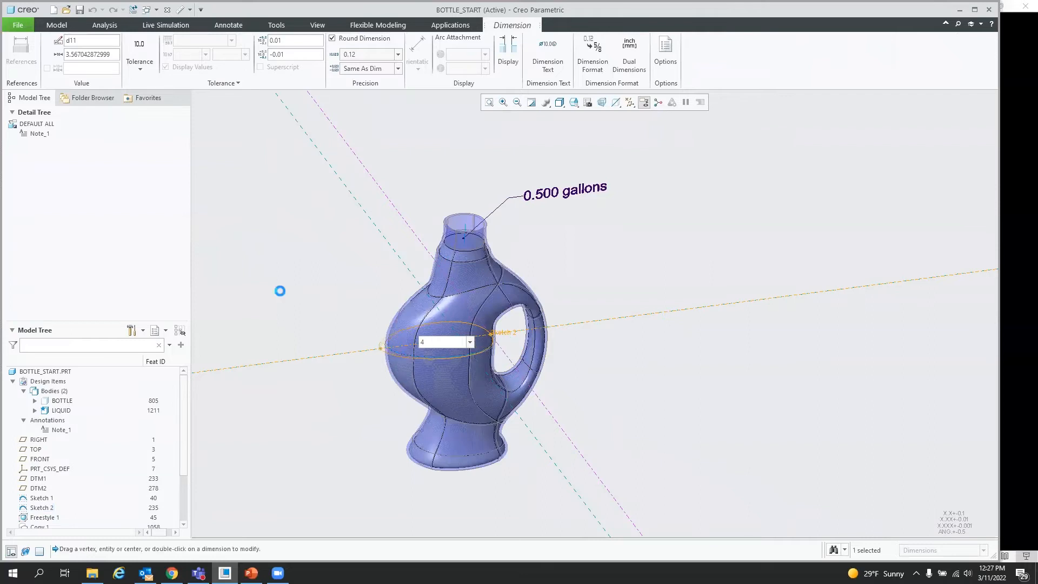
key("Return")
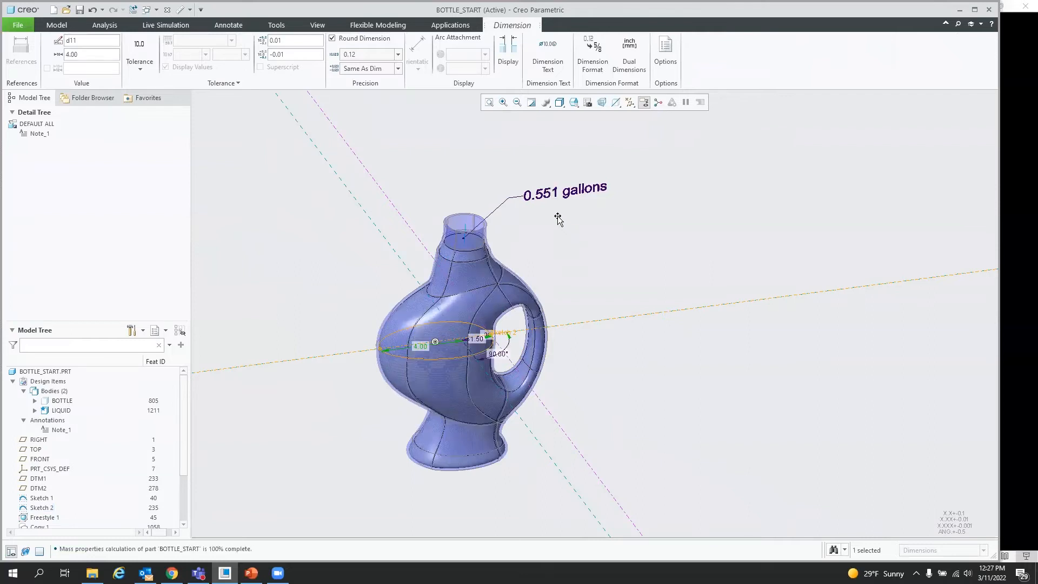
Step: Change the same Sketch 2 width dimension to 3
middle_click_drag(664, 359, 658, 358)
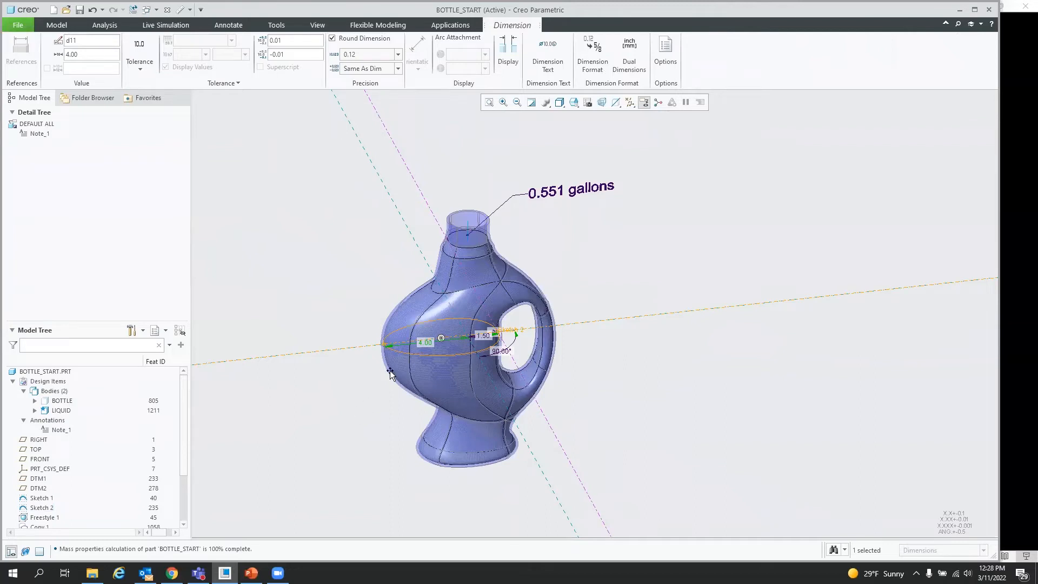
double_click(426, 342)
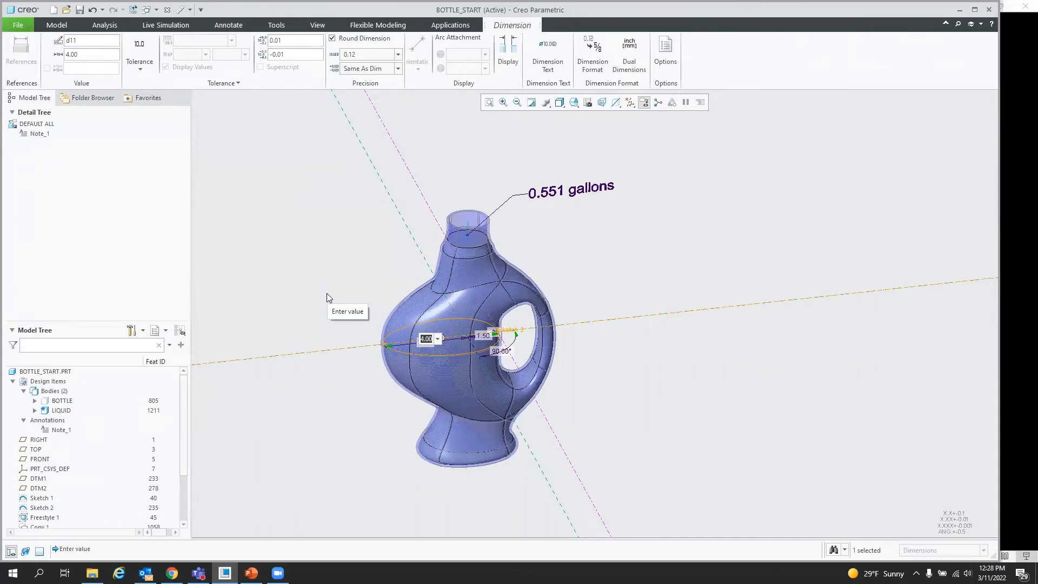
type("3")
key("Return")
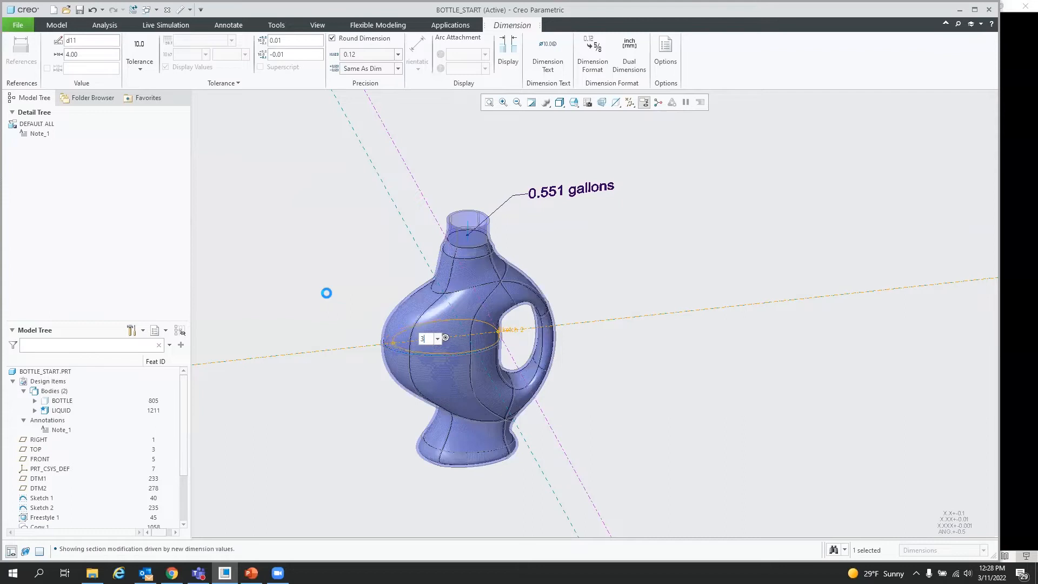
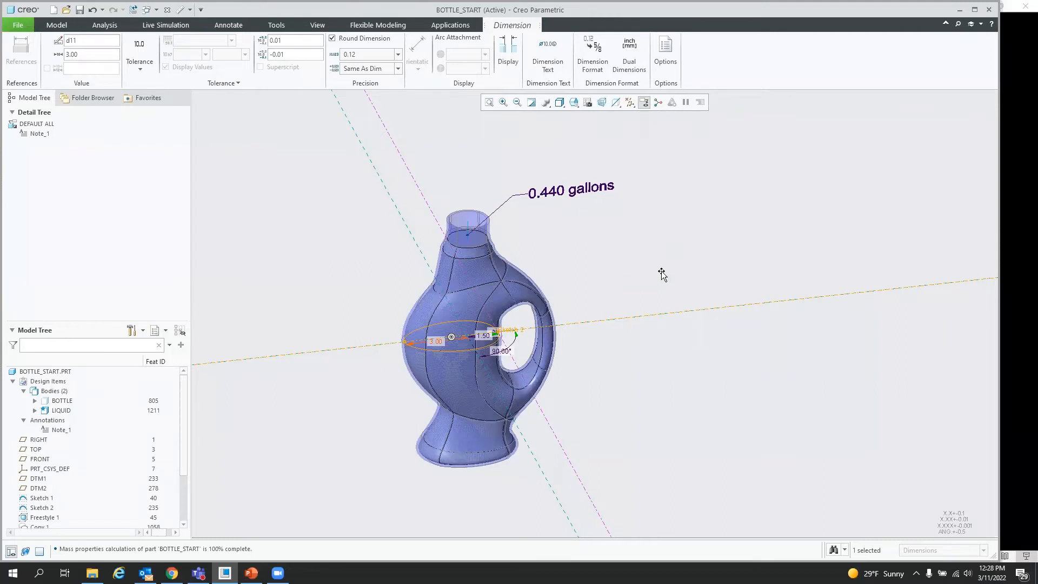
Step: Deselect the width dimension and regenerate the bottle with the new value
left_click(335, 226)
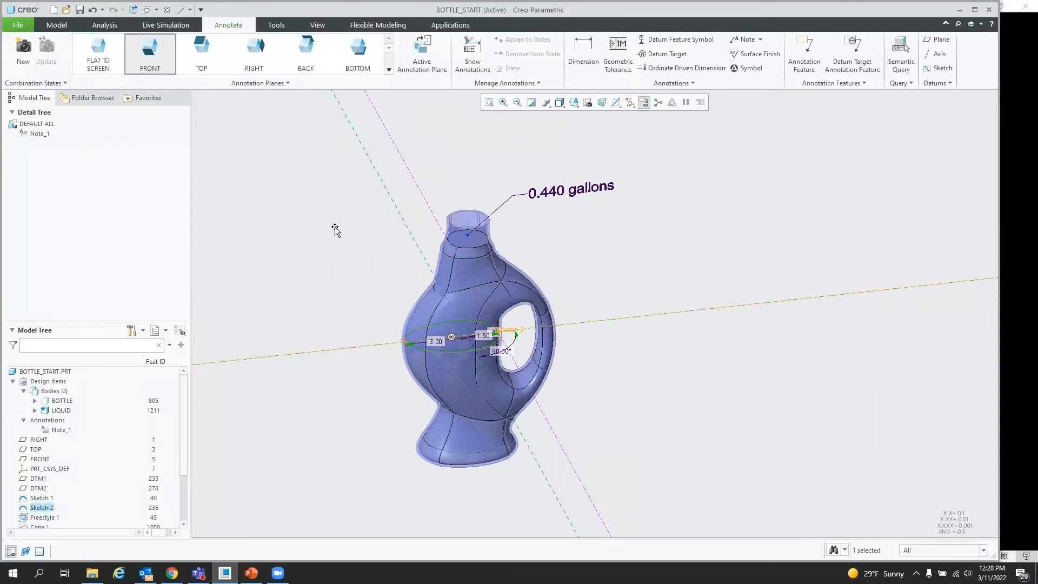
left_click(335, 238)
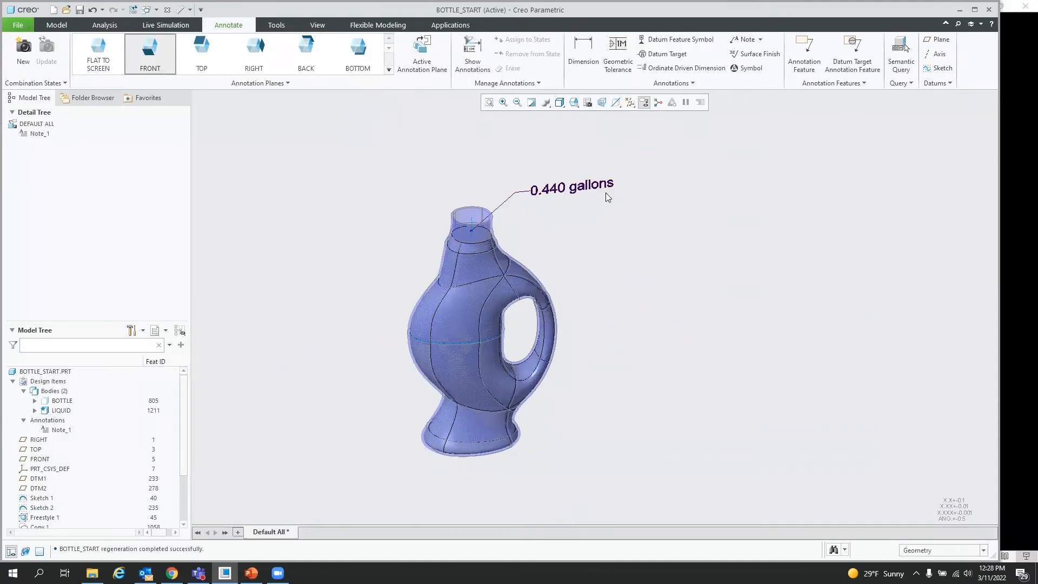
Step: Start a Feasibility/Optimization study and add a design constraint setting GALLONS:ANALYSIS1 equal to 0.45
left_click(104, 25)
left_click(638, 55)
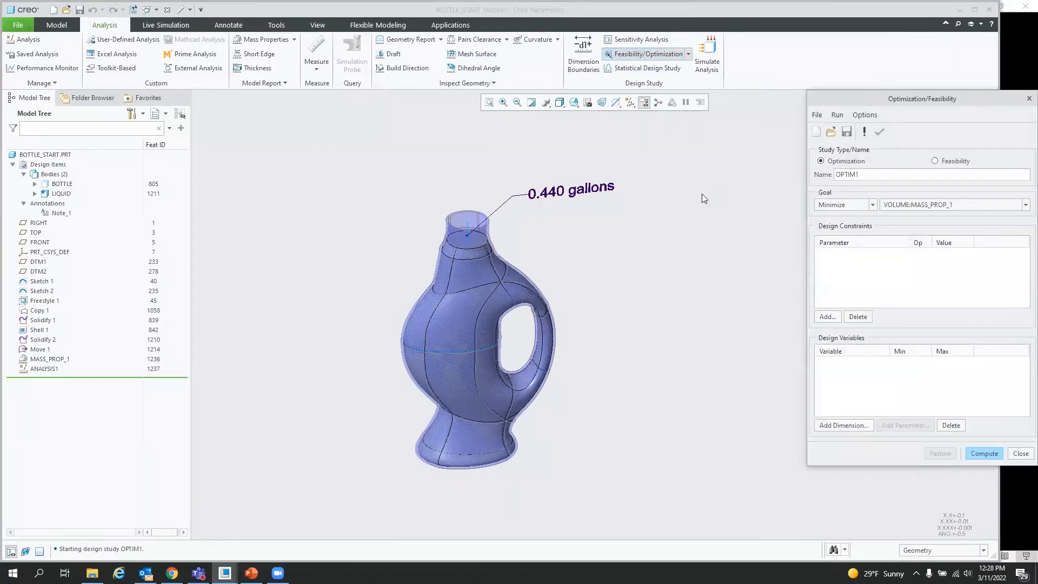
left_click(840, 320)
left_click(894, 509)
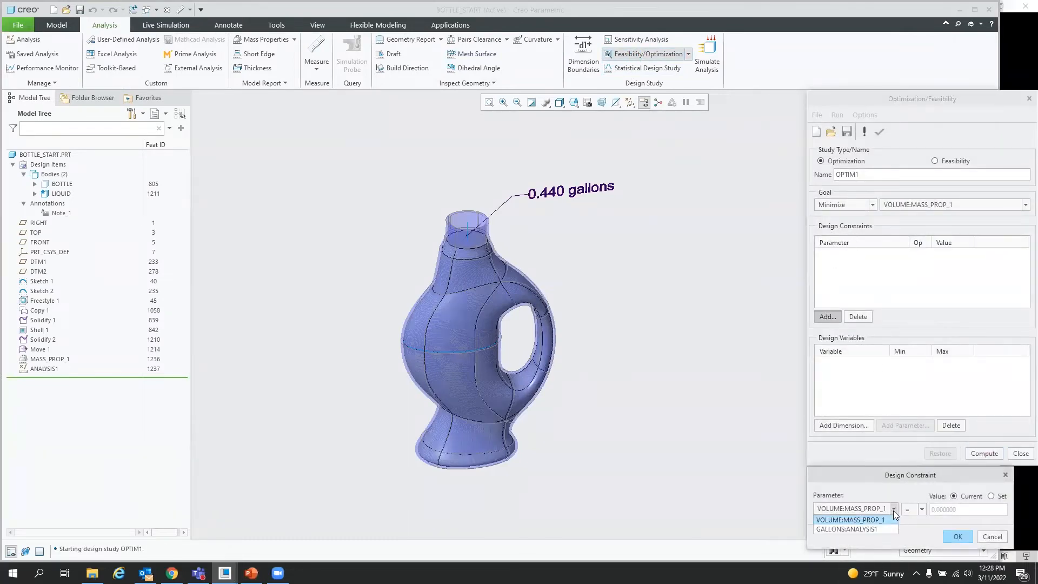
left_click(851, 528)
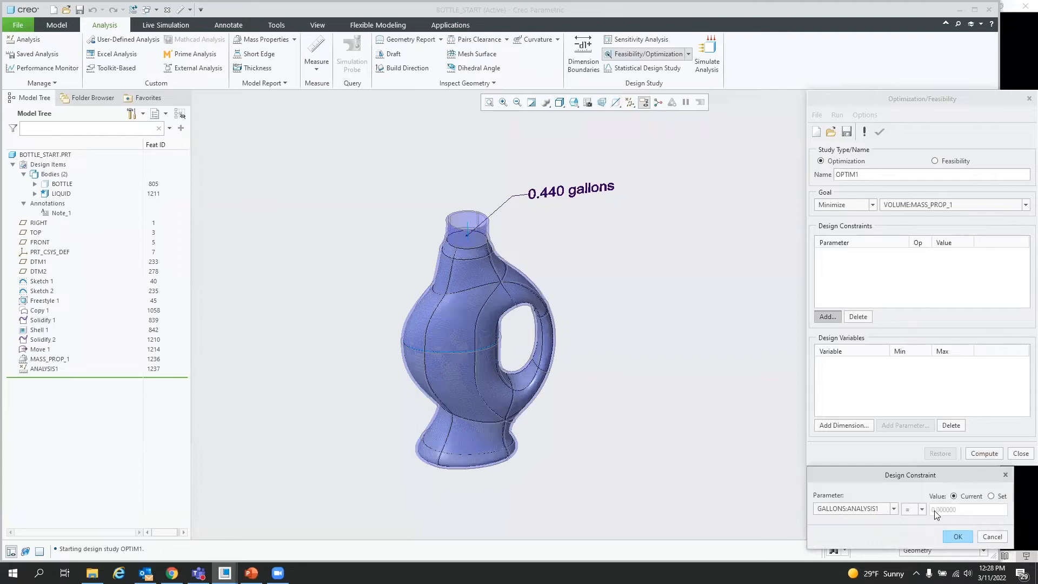
left_click(991, 496)
type(".45")
left_click(952, 537)
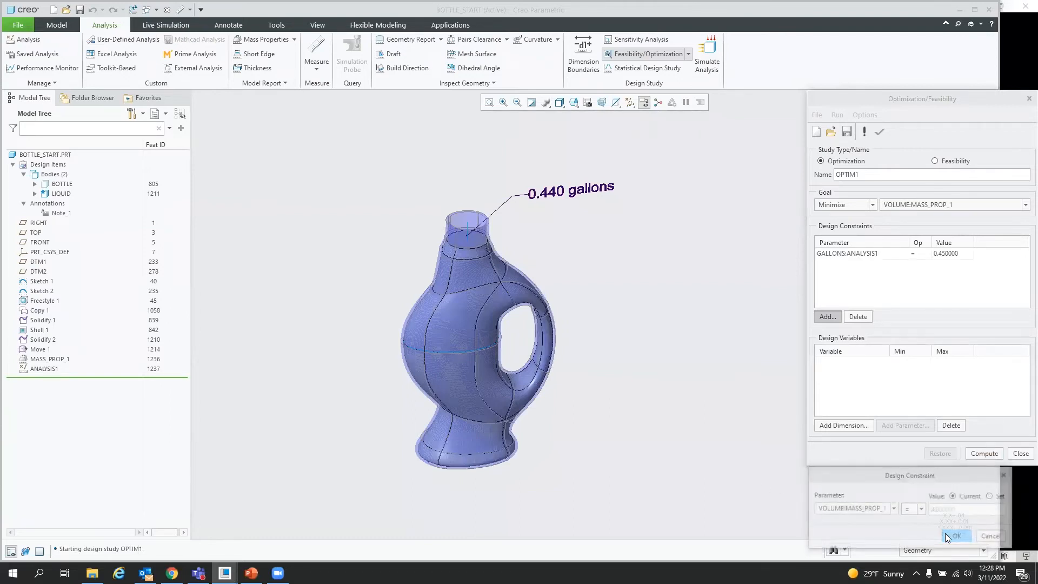
Step: Add Sketch 2's width dimension d11 as a design variable with minimum 2 and maximum 4
left_click(841, 426)
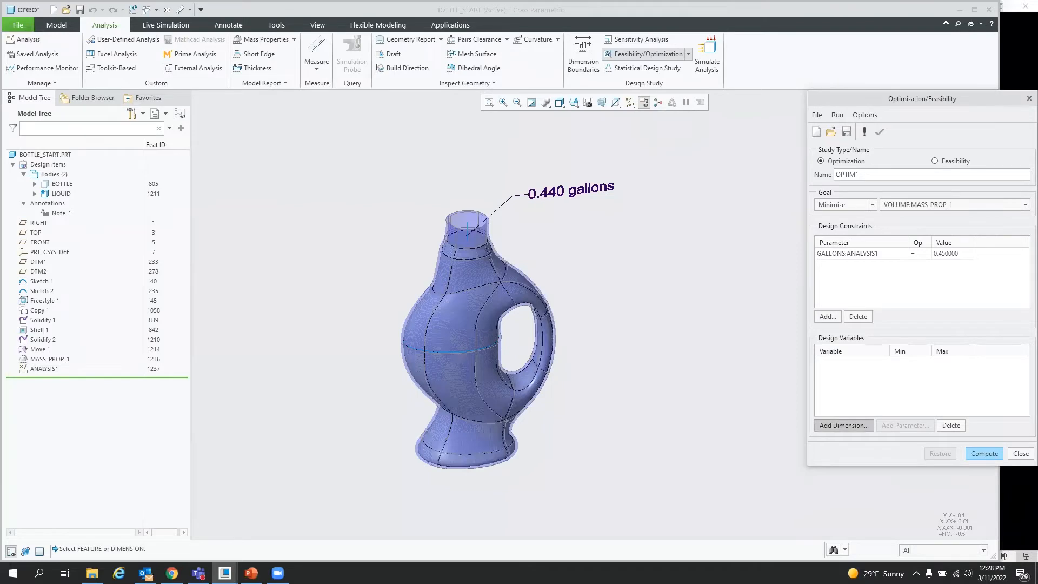
left_click(46, 291)
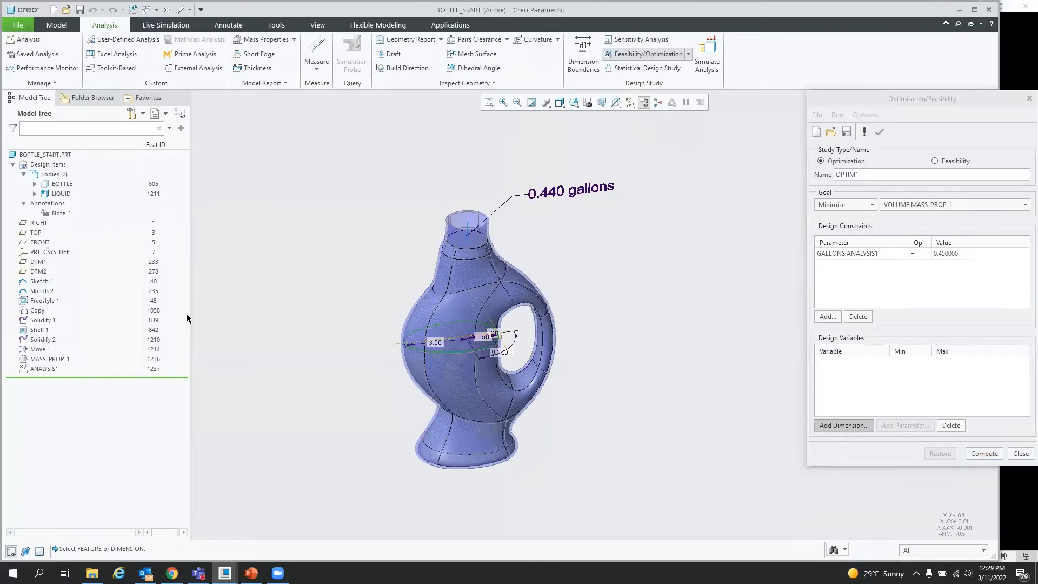
left_click(435, 342)
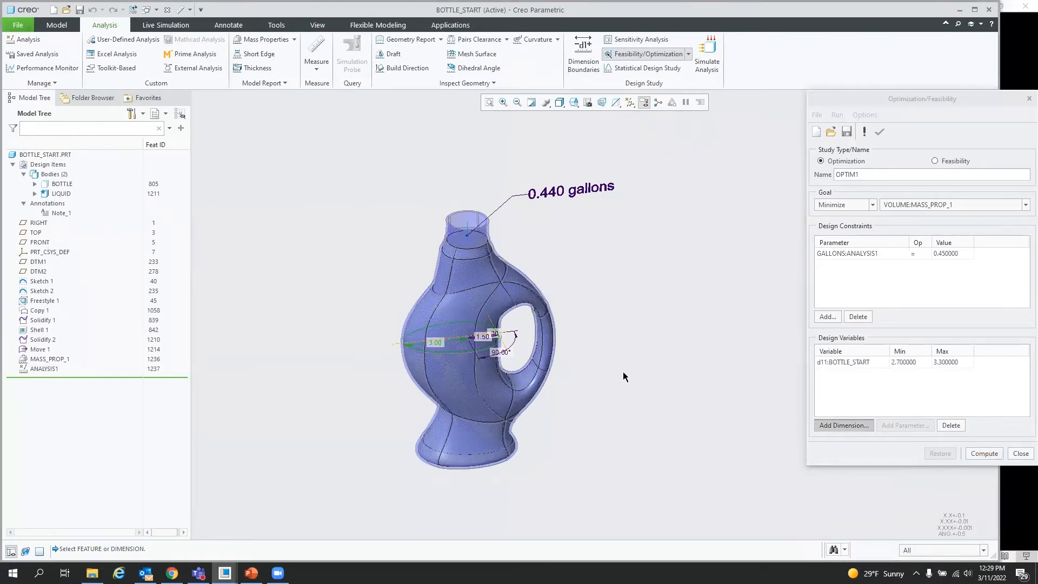
left_click(913, 362)
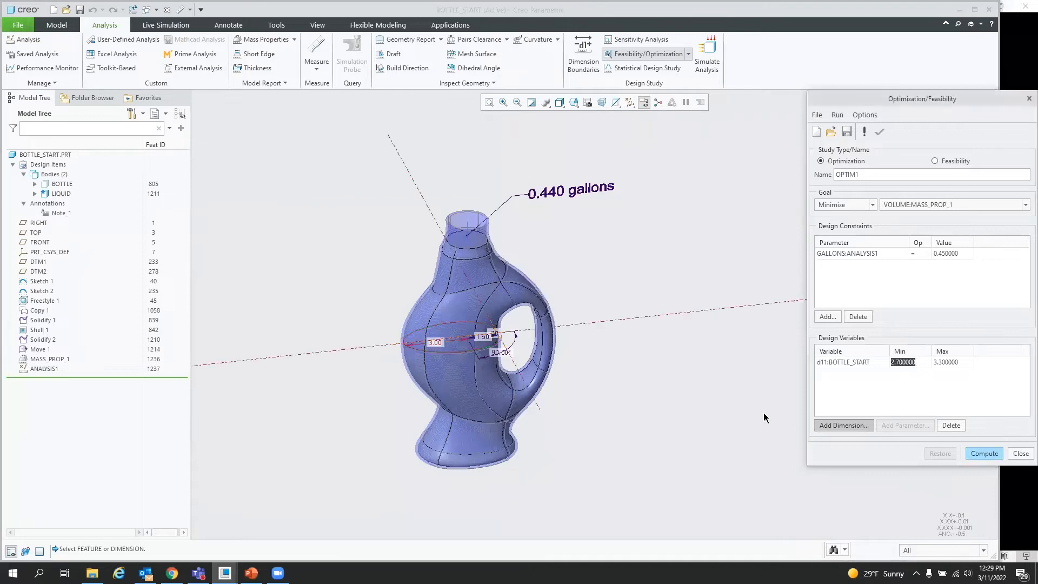
type("2")
left_click(966, 360)
type("4")
left_click(952, 392)
middle_click(784, 291)
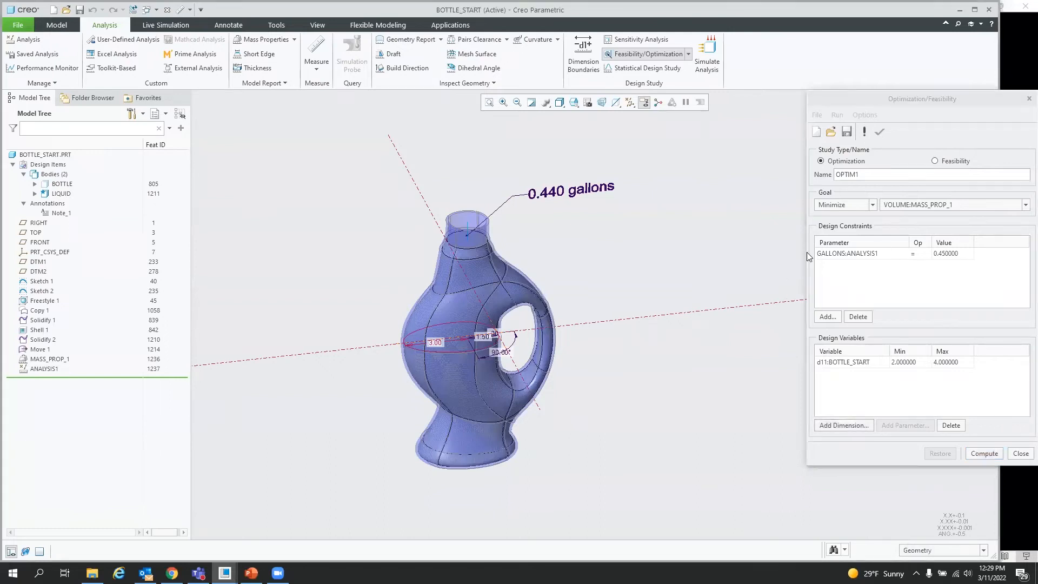
Step: Set the study's run preference for convergence to 0.1 percent
left_click(867, 115)
left_click(879, 129)
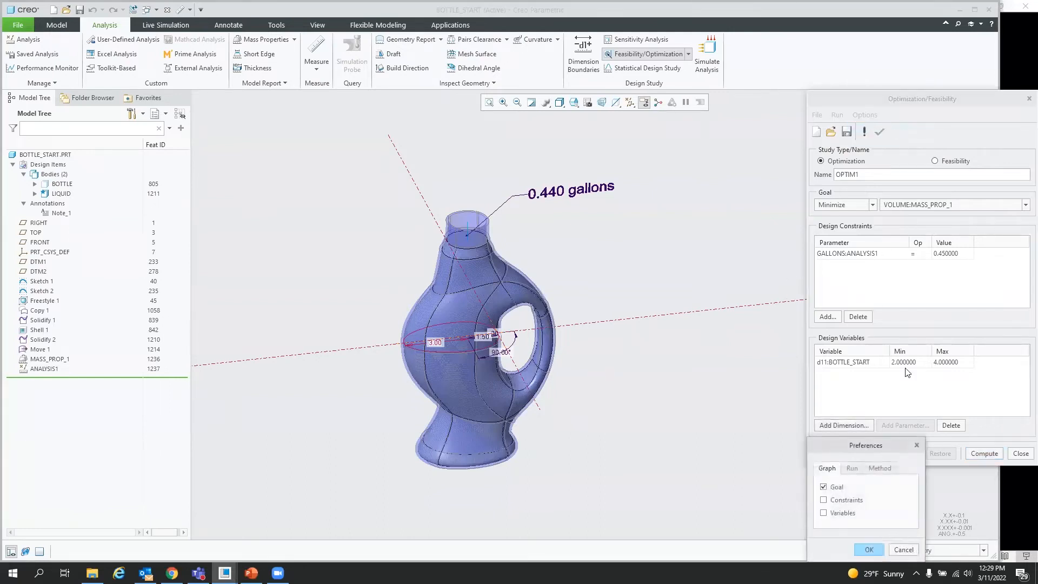
left_click(852, 468)
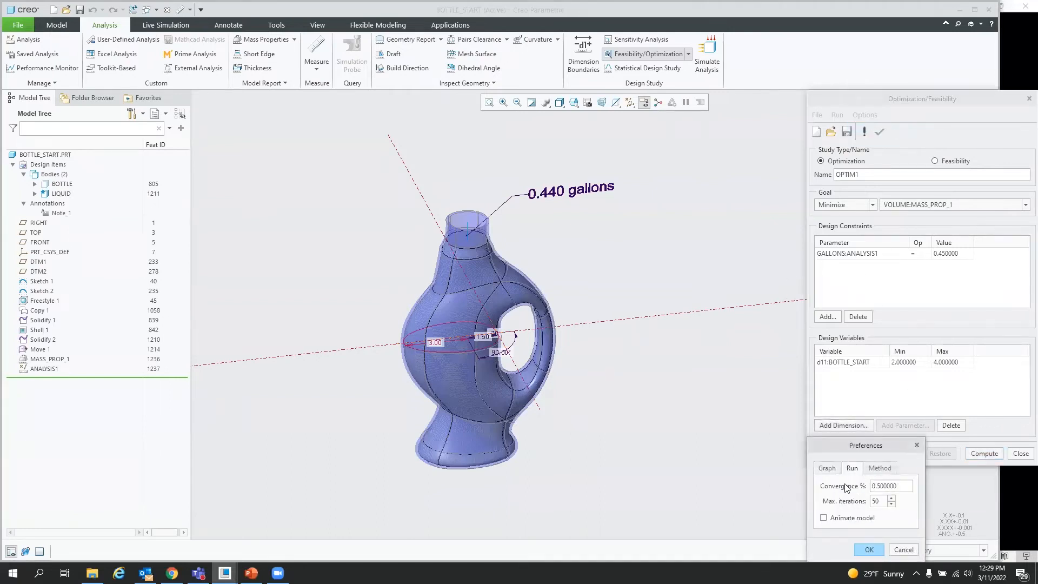
double_click(902, 486)
type(".1")
left_click(869, 549)
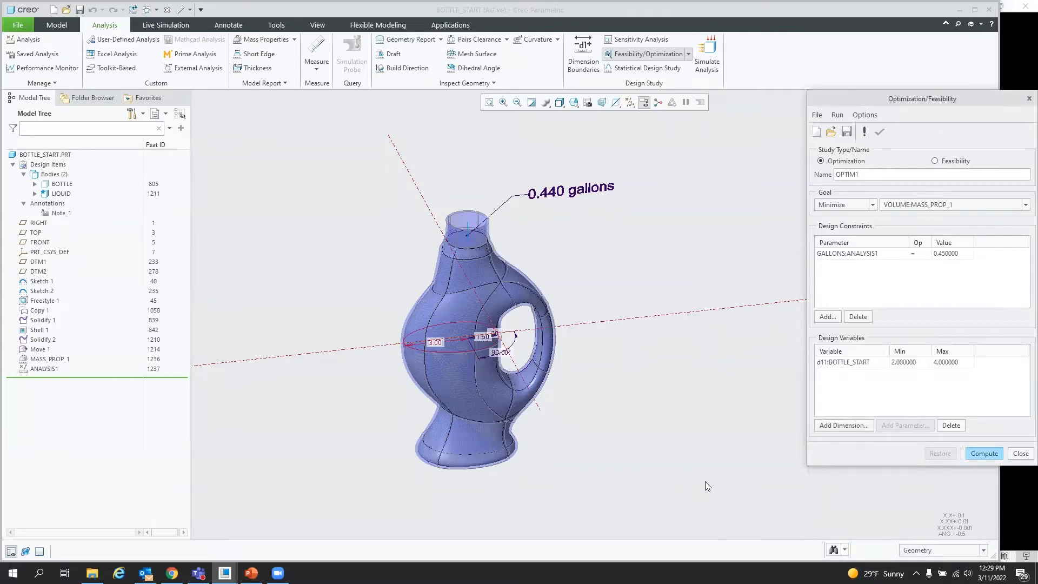
Step: Compute the optimization, close the study and confirm keeping the model changes
left_click(984, 455)
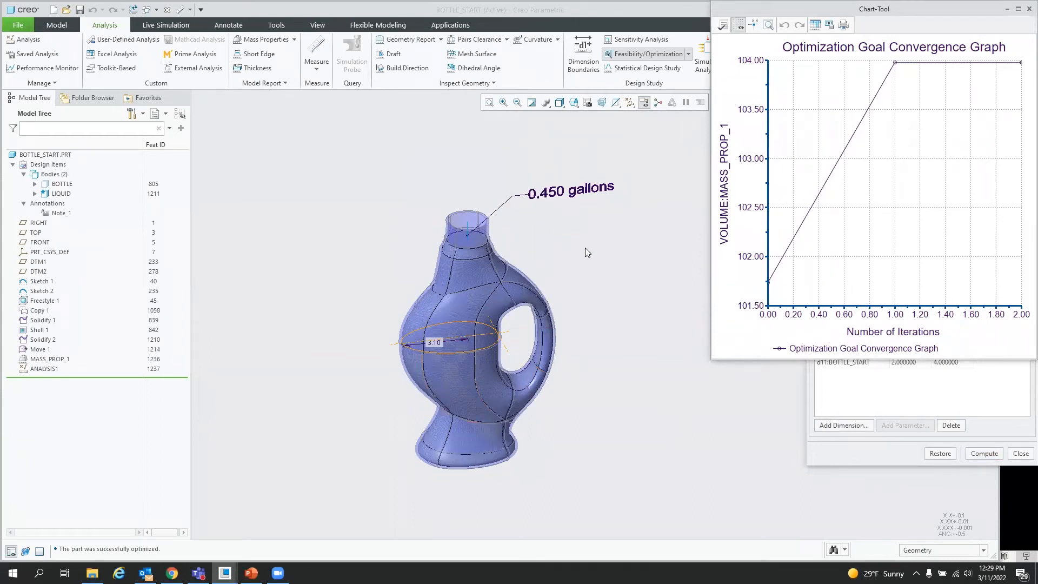
left_click(994, 454)
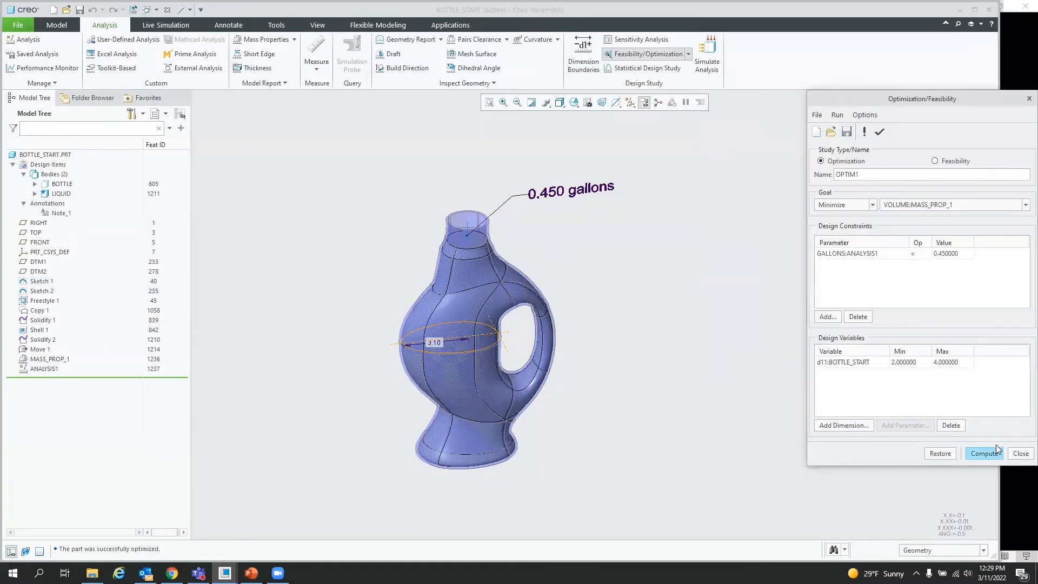
left_click(1021, 454)
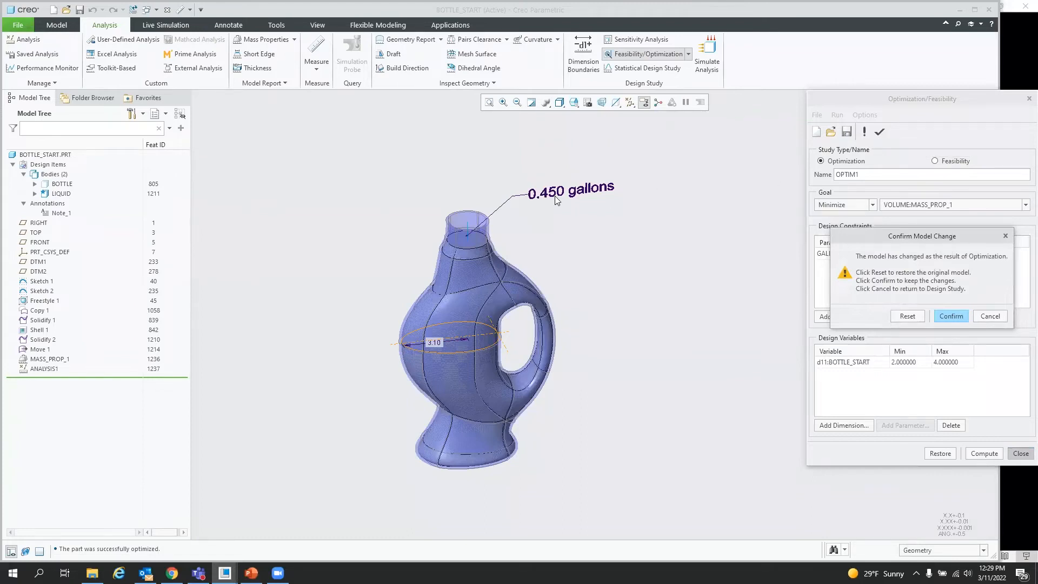
left_click(958, 317)
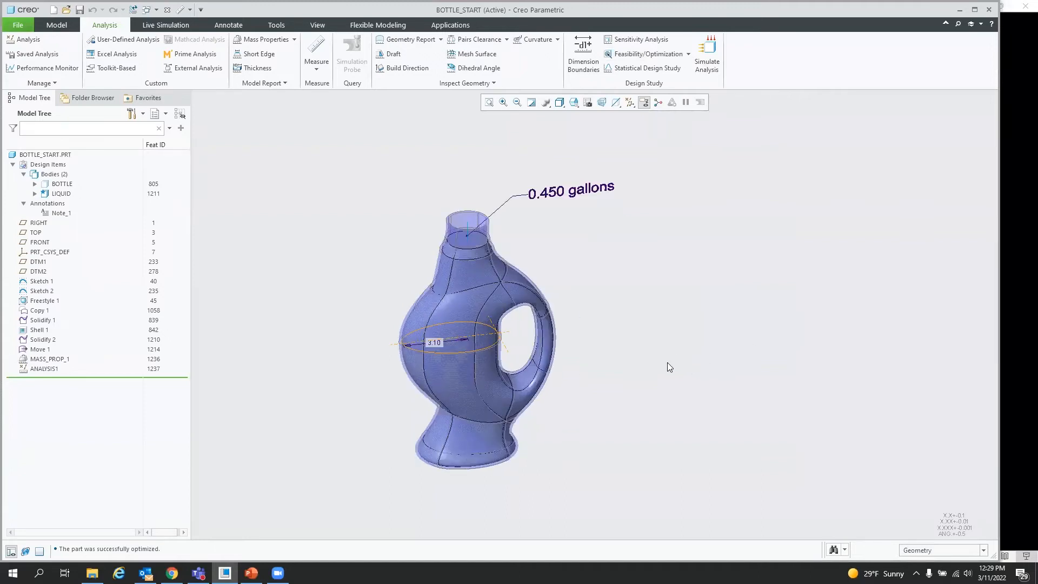
Step: Close the bottle window and erase objects not displayed from the session
middle_click_drag(658, 359, 599, 256)
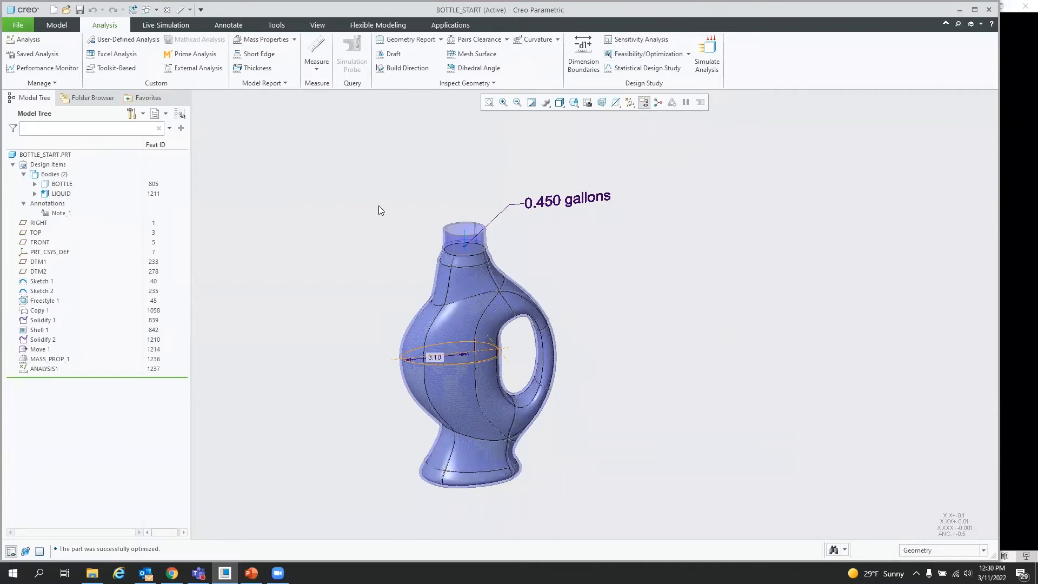
left_click(167, 10)
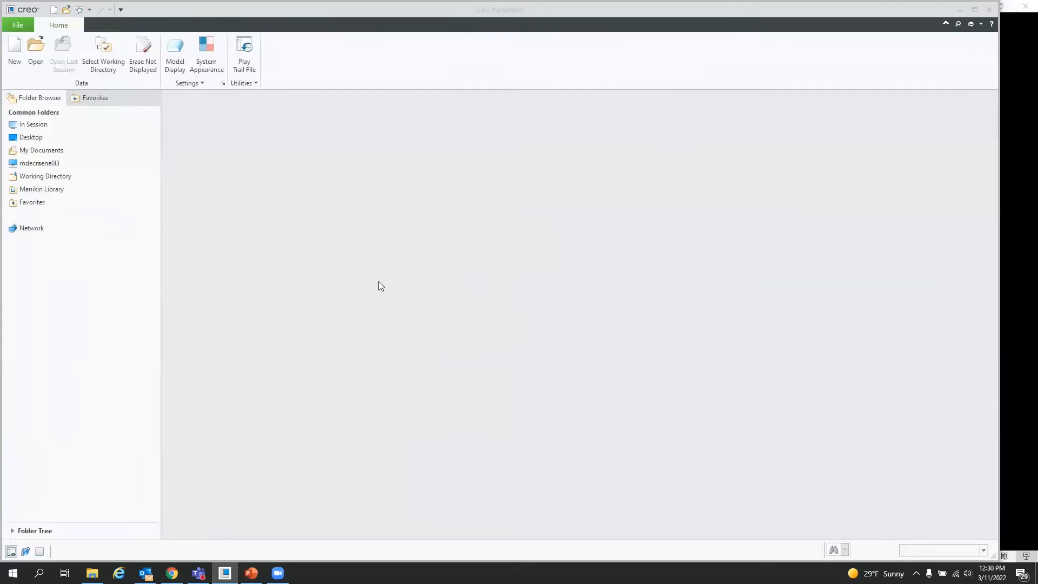
left_click(140, 55)
key("Return")
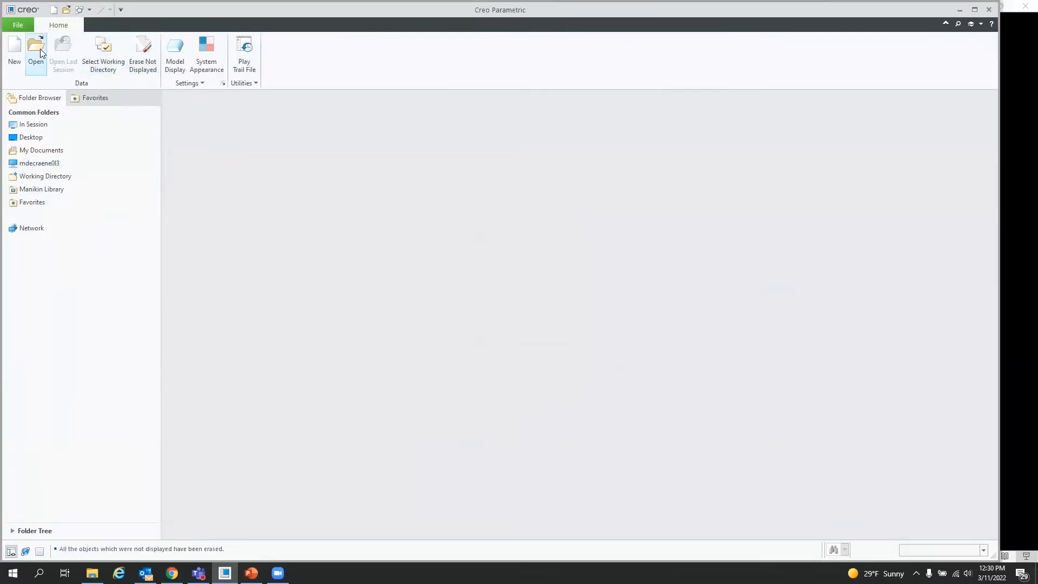
Step: Set the working directory to the 04. seed_boundary folder
left_click(40, 49)
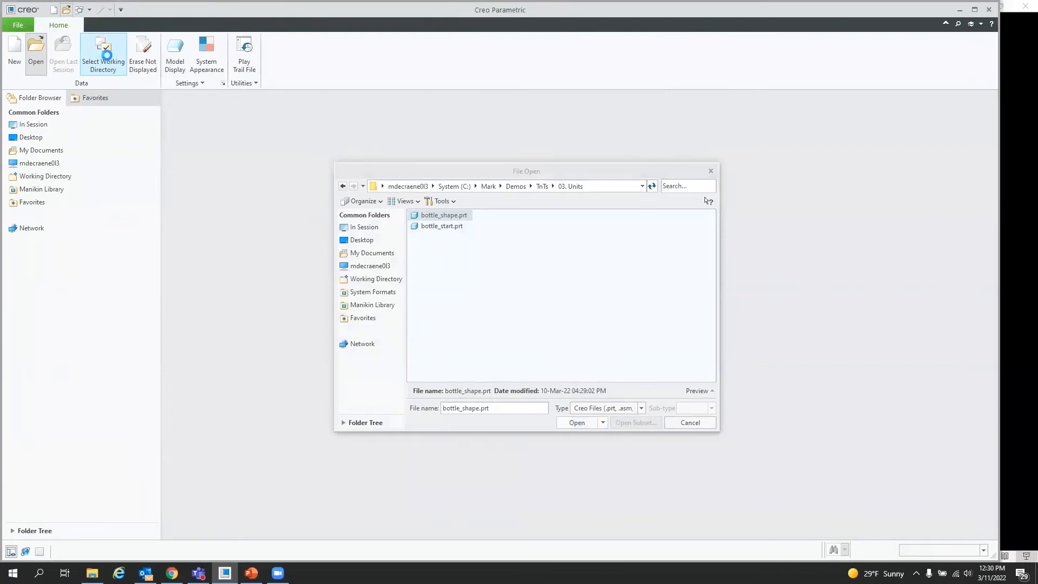
left_click(541, 186)
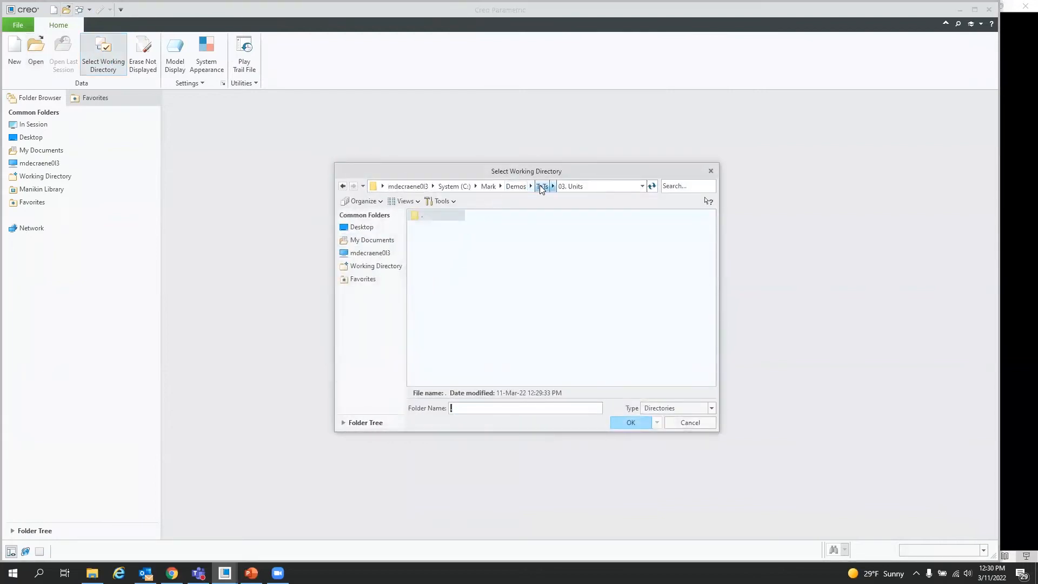
double_click(424, 261)
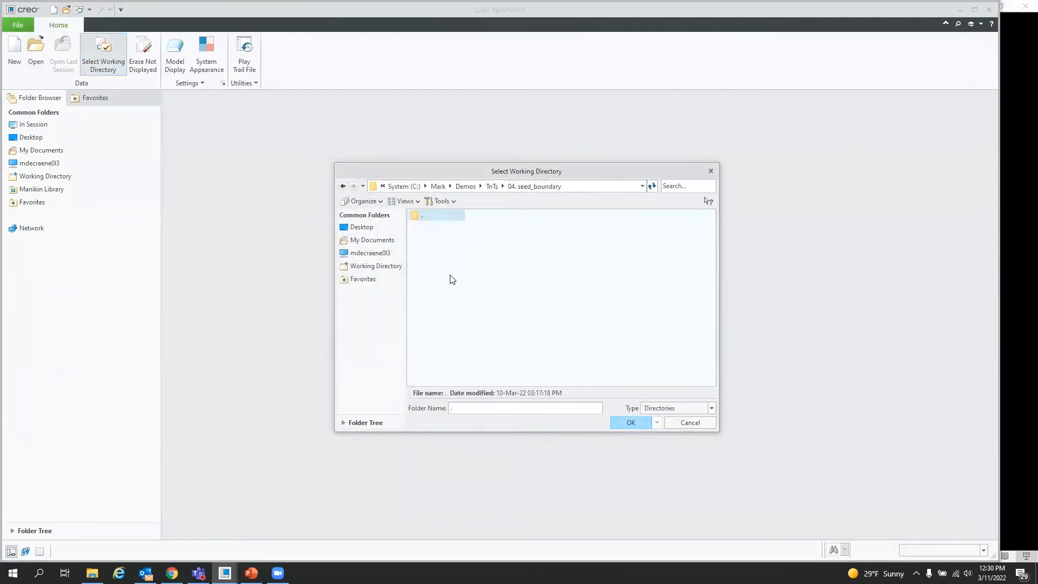
left_click(632, 422)
Step: Open the part 003_018_001_701_2 and zoom in on the recessed pocket of the housing
left_click(39, 52)
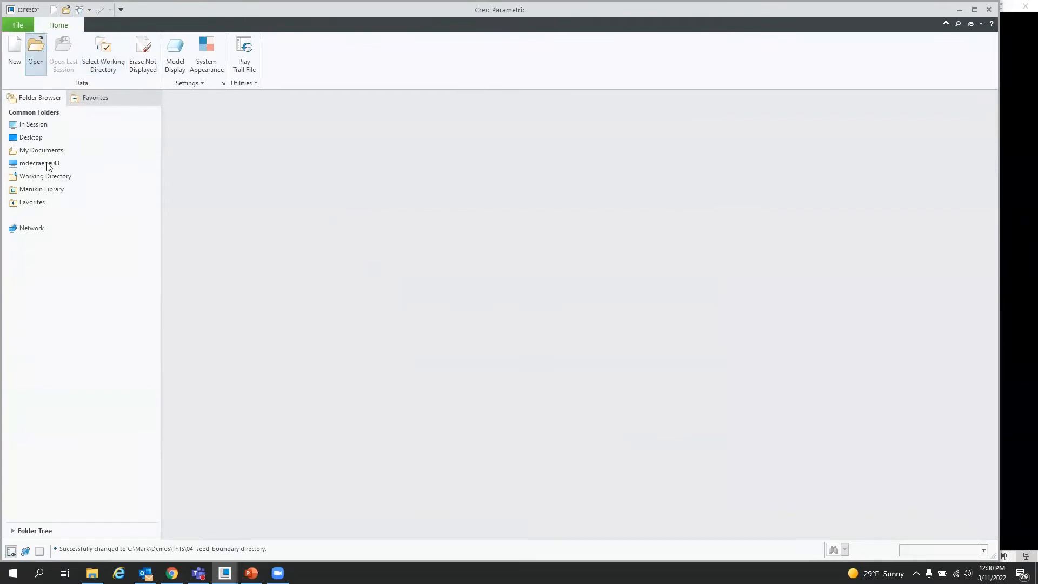
double_click(446, 214)
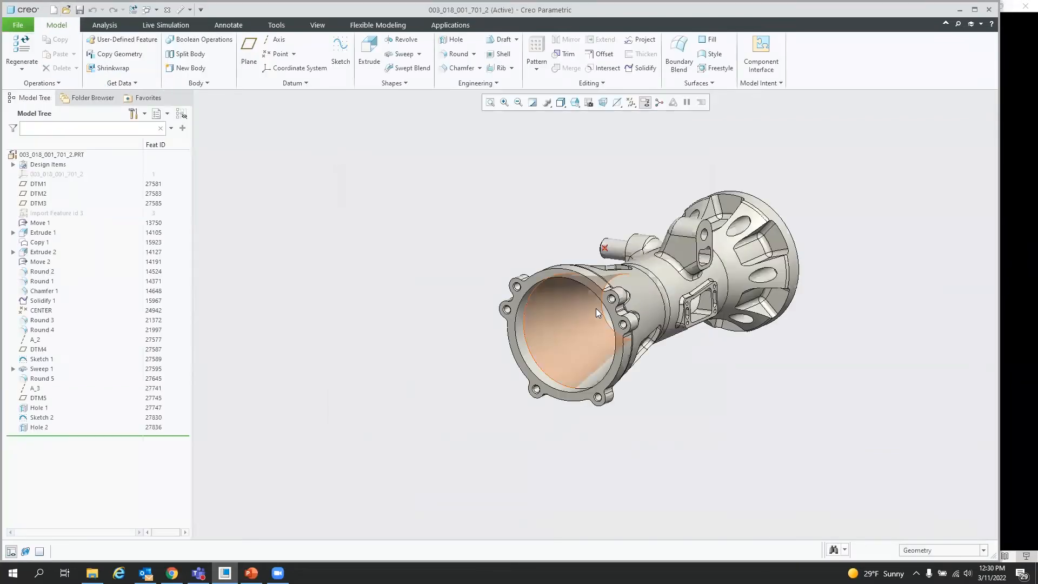
scroll(676, 255, "down", 3)
mouse_move(652, 282)
middle_mouse_down()
mouse_move(660, 318)
mouse_move(653, 310)
middle_mouse_up()
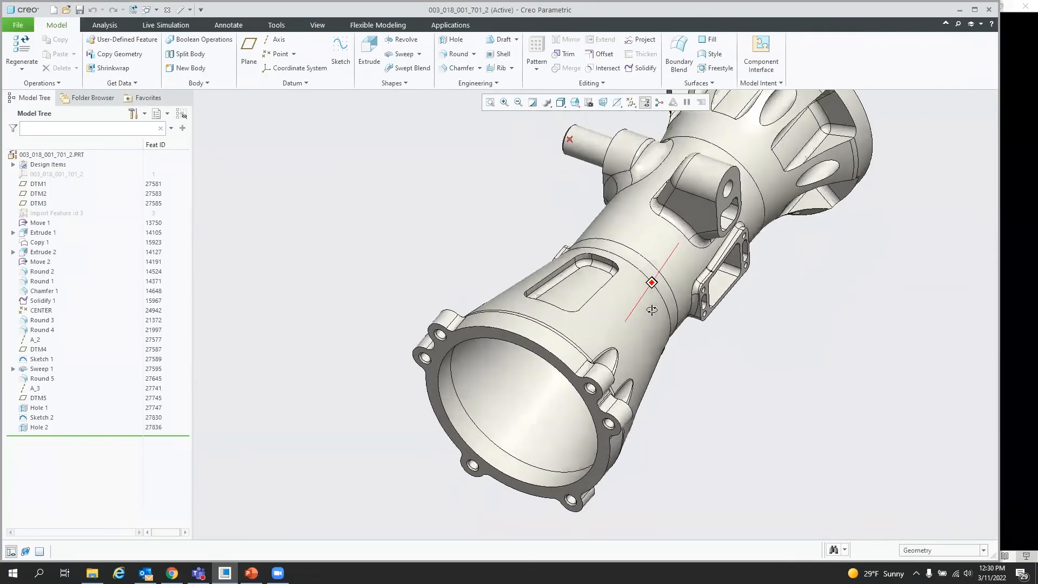
scroll(697, 228, "down", 4)
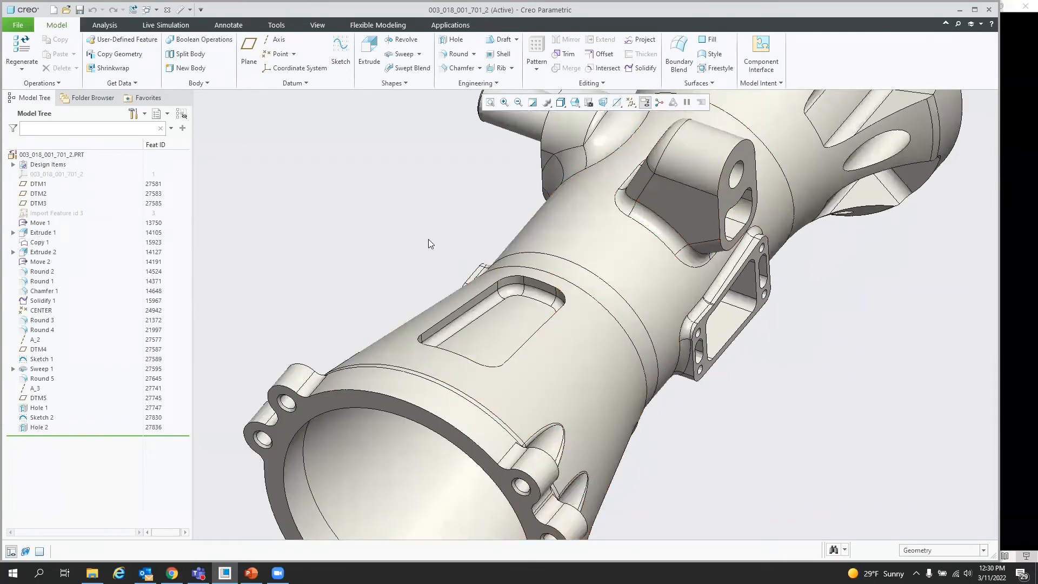
mouse_move(654, 305)
middle_mouse_down()
mouse_move(594, 322)
mouse_move(603, 343)
mouse_move(599, 324)
mouse_move(419, 207)
middle_mouse_up()
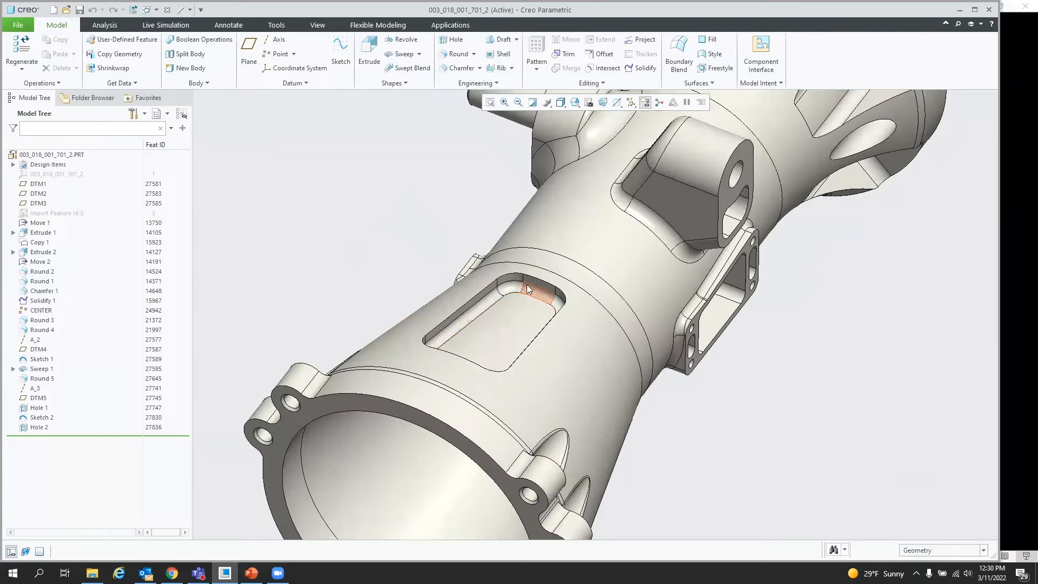
Step: Try selecting the recessed pocket's floor surface on the housing, then clear the selection
middle_click_drag(501, 348, 505, 349)
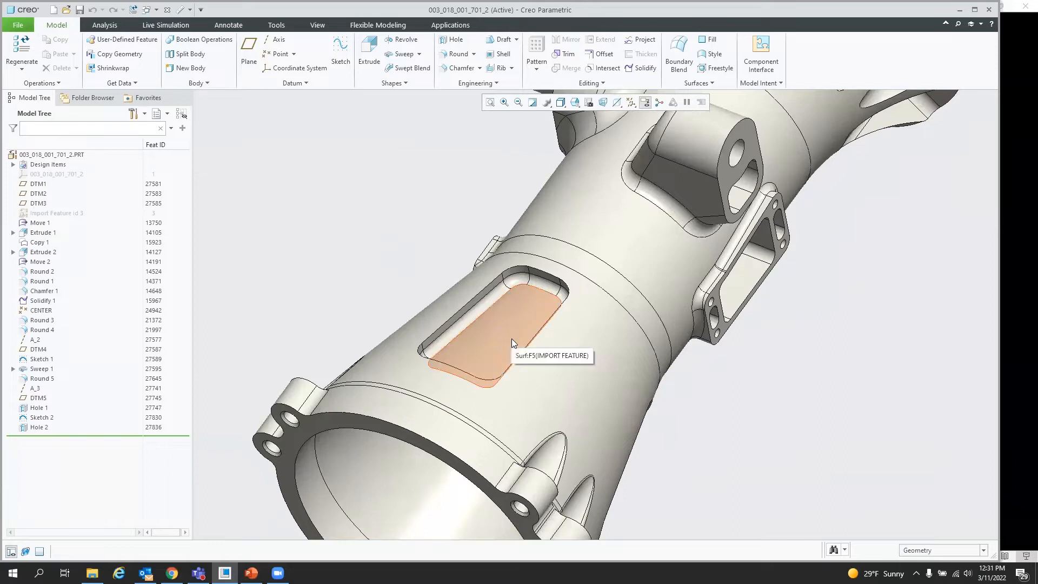
left_click(525, 320)
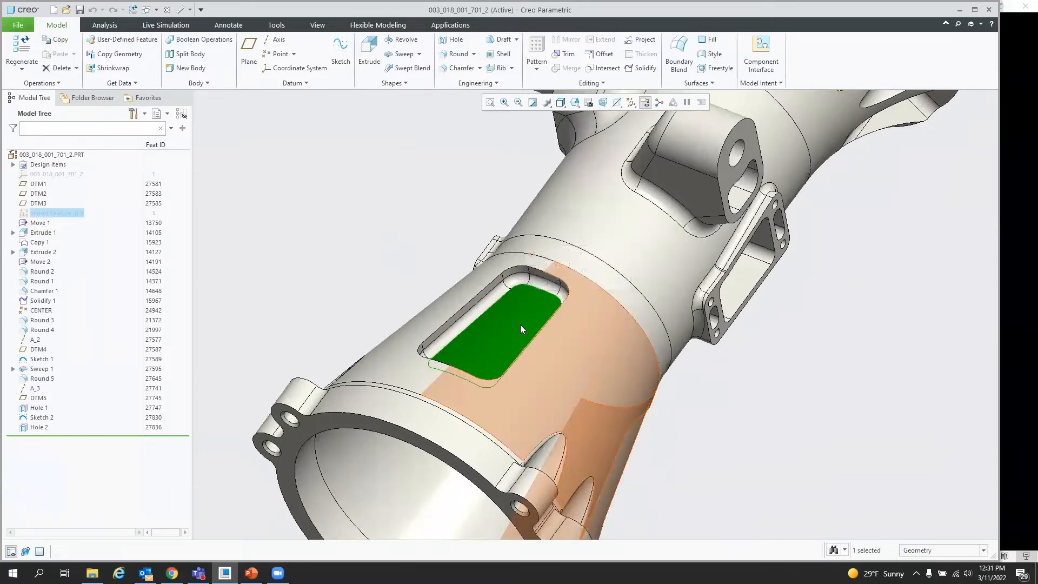
left_click(491, 296, "ctrl")
left_click(536, 283, "ctrl")
middle_click_drag(516, 368, 357, 241)
left_click(362, 241)
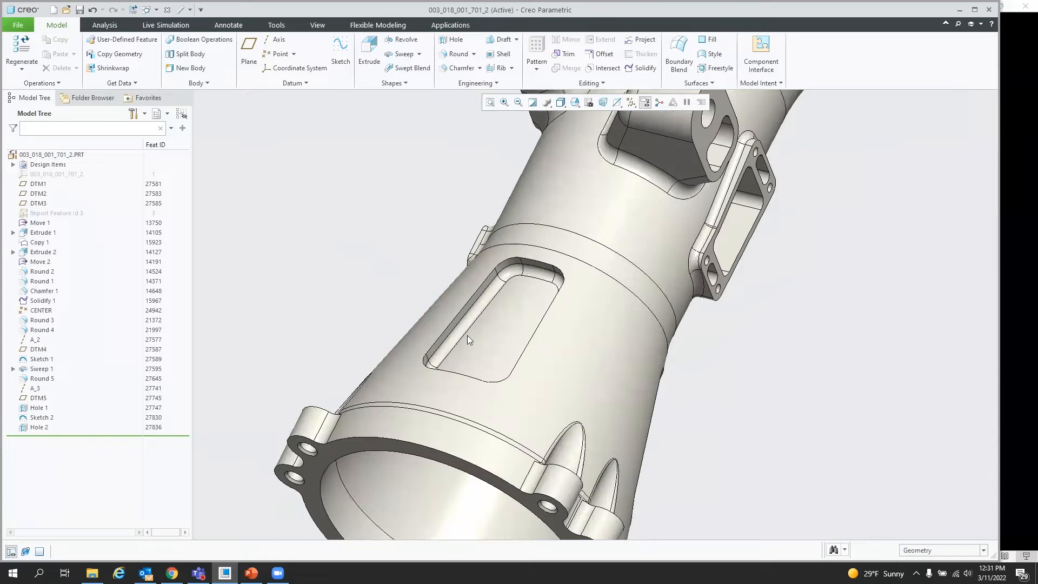
Step: Select the recessed pocket's floor, extend the selection to its surrounding wall surfaces, then clear the selection
left_click(506, 326)
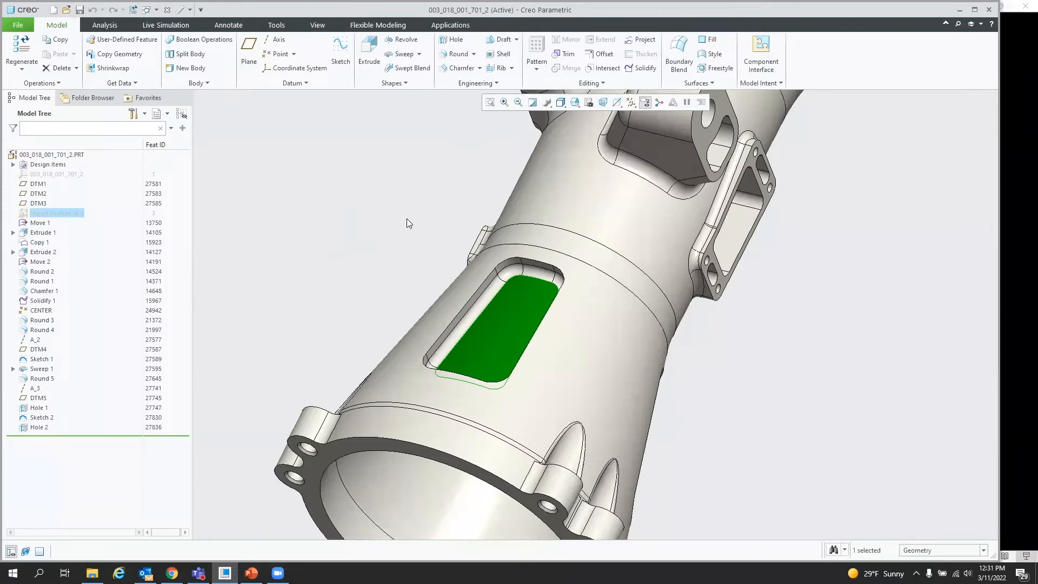
left_click(476, 275)
left_click(593, 306)
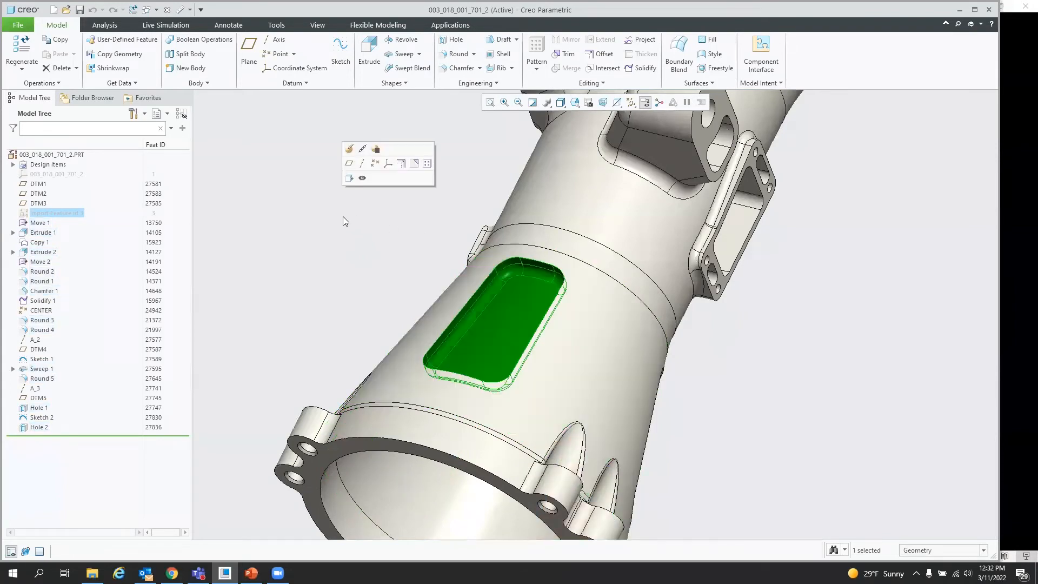
mouse_move(476, 329)
middle_mouse_down()
mouse_move(556, 386)
mouse_move(497, 327)
middle_mouse_up()
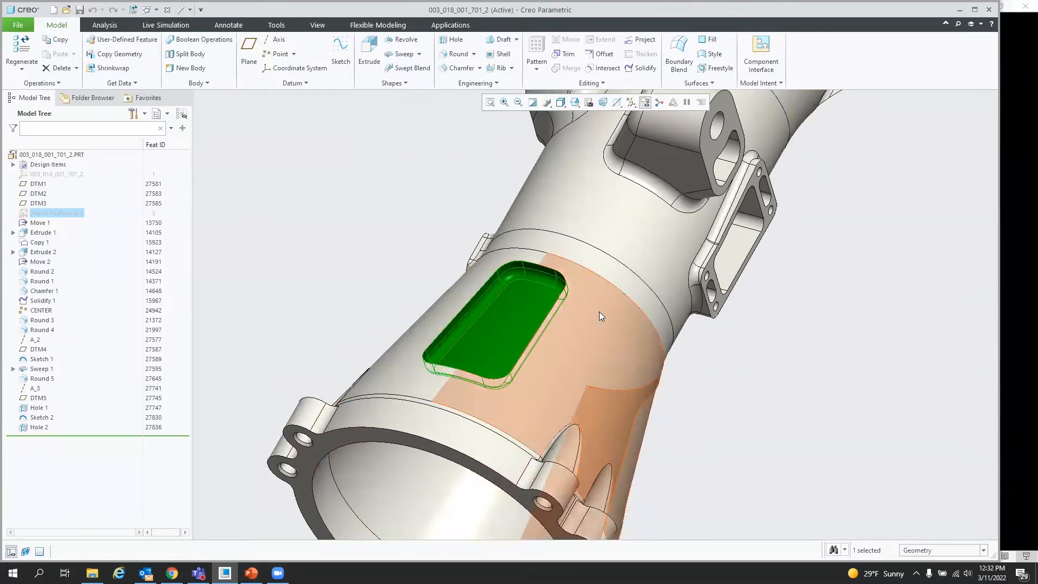
left_click(364, 236)
Step: Select the housing's inner bore surface as seed and the front flange face as its boundary surface
scroll(420, 318, "up", 2)
mouse_move(420, 318)
middle_mouse_down()
mouse_move(436, 303)
mouse_move(413, 306)
middle_mouse_up()
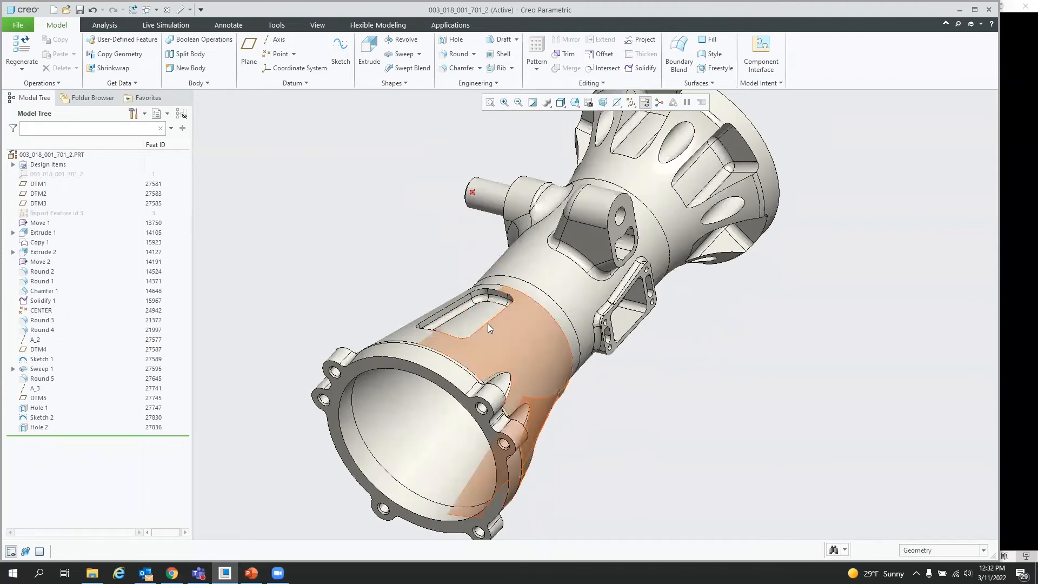
mouse_move(482, 351)
middle_mouse_down()
mouse_move(518, 297)
mouse_move(474, 344)
middle_mouse_up()
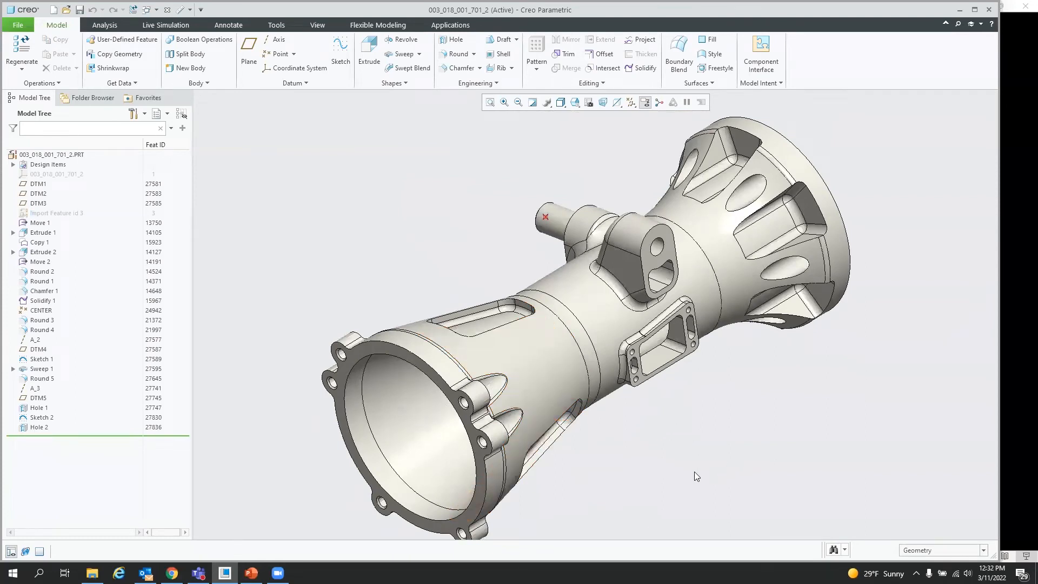
left_click(410, 413)
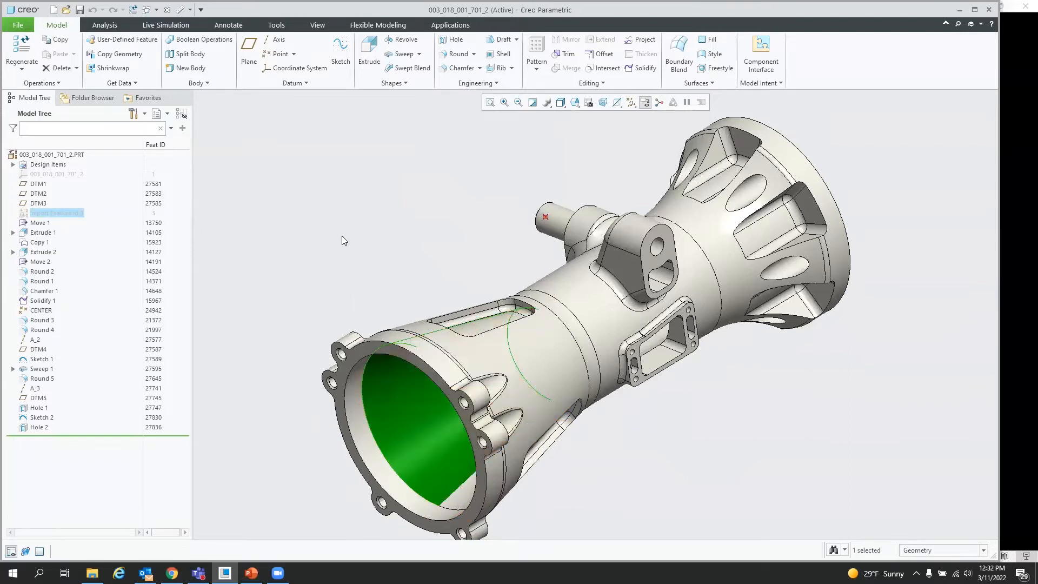
left_click(356, 354)
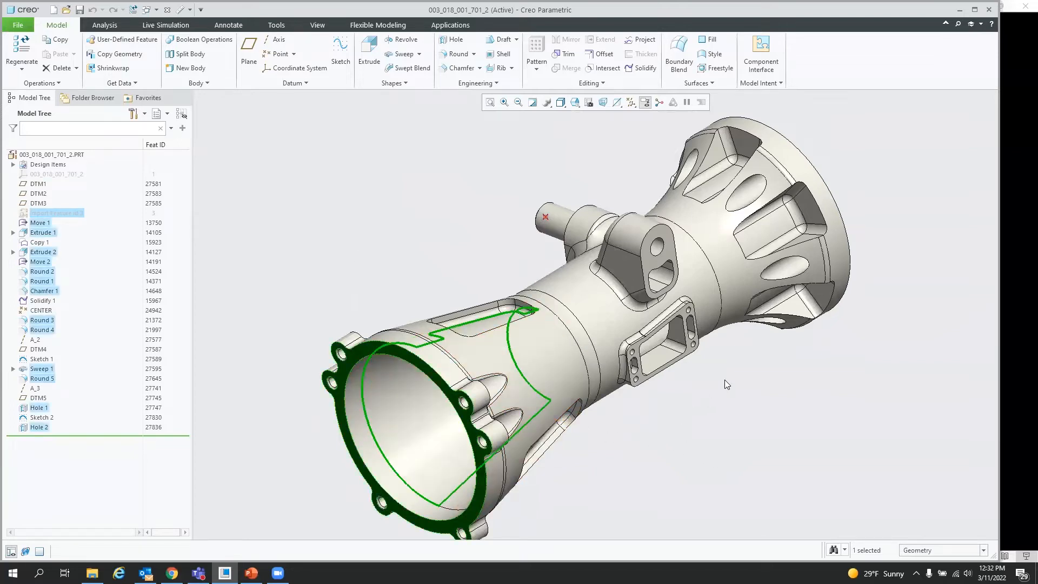
Step: Add the side rectangular pad face and the rear end flange face as further boundary surfaces
scroll(661, 386, "down", 5)
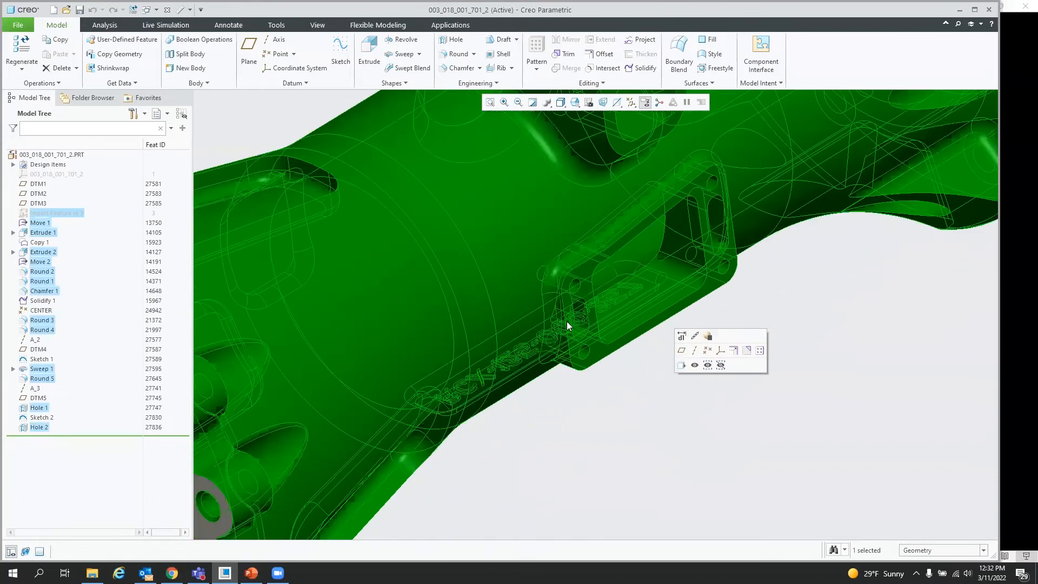
left_click(582, 288)
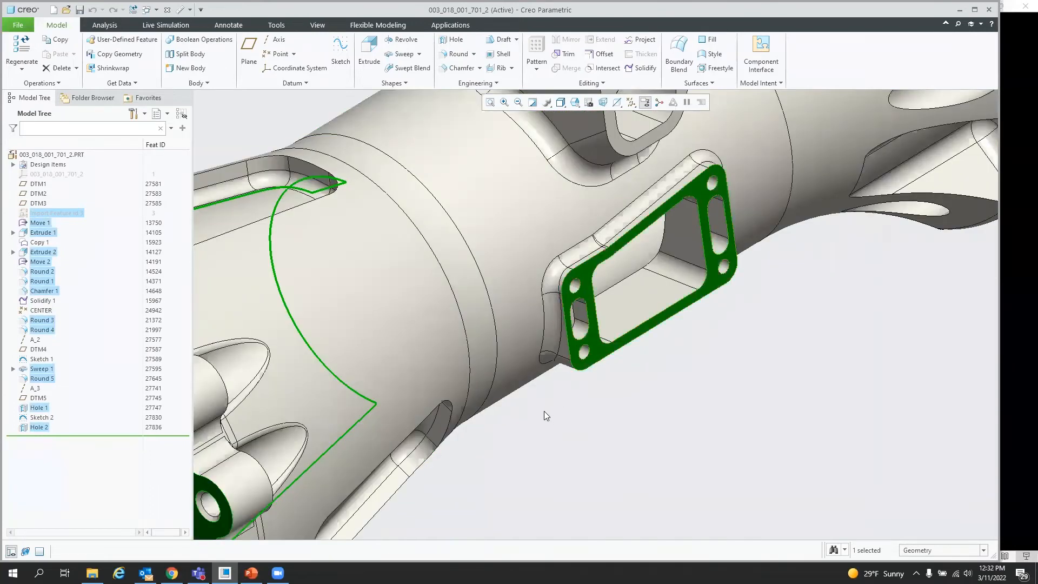
left_click(495, 431)
middle_click_drag(495, 431, 419, 392)
scroll(419, 392, "up", 10)
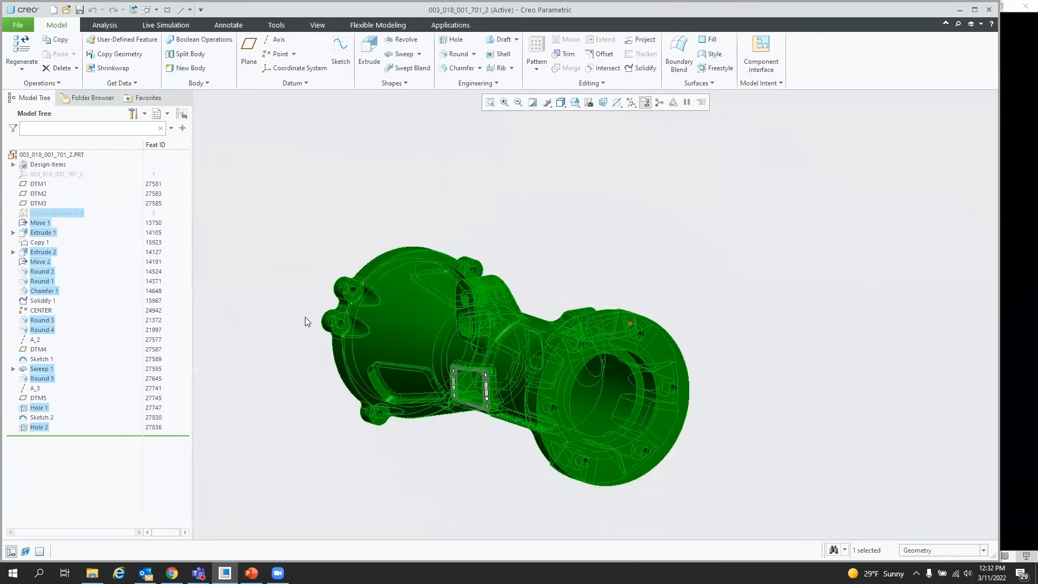
left_click(593, 339)
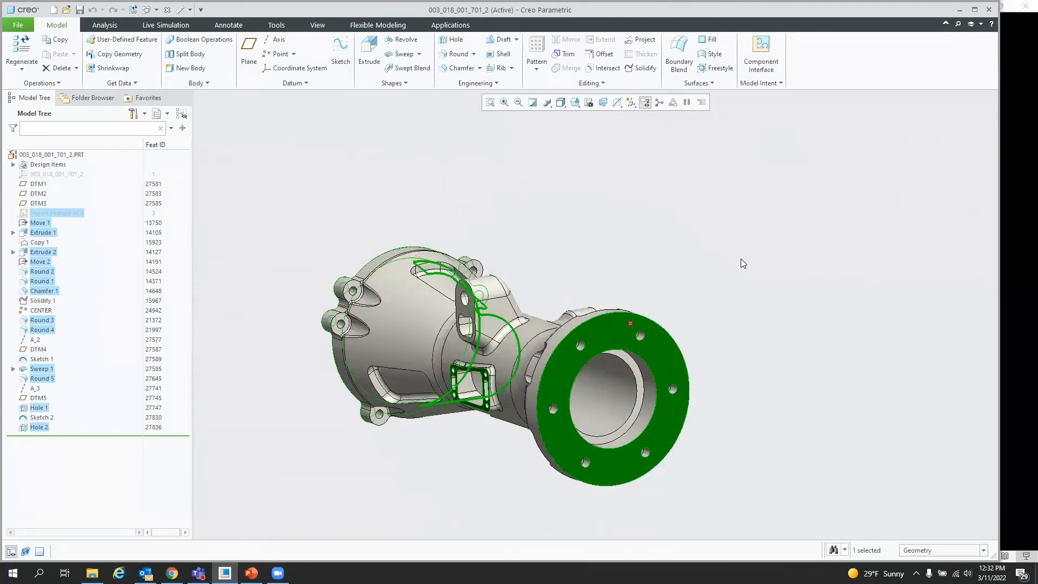
Step: Copy and paste the seed-and-boundary selection to start a Surface Copy feature
middle_click_drag(596, 265, 428, 295)
scroll(428, 298, "down", 2)
scroll(780, 392, "up", 2)
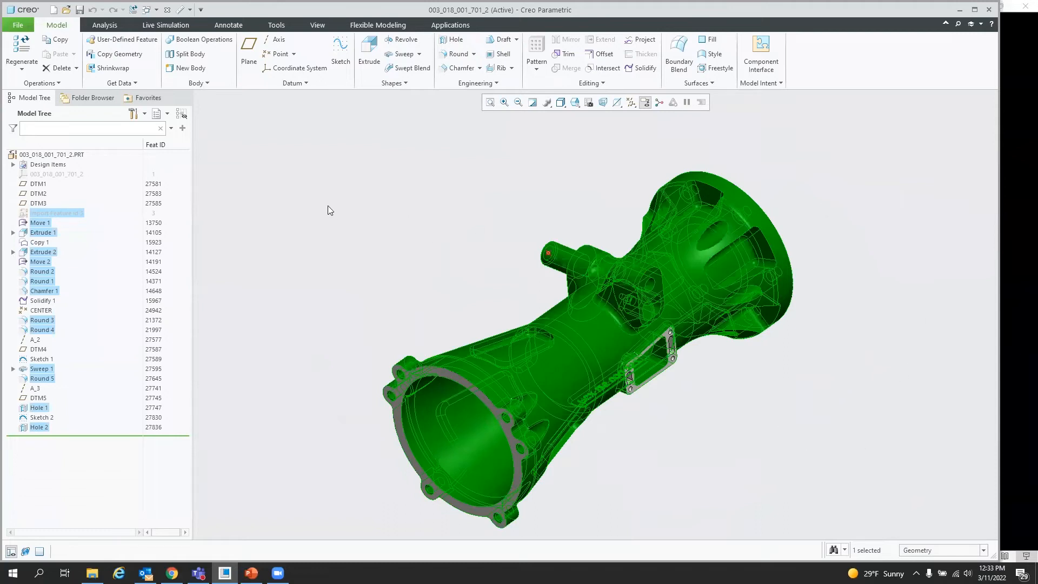
left_click(58, 41)
left_click(59, 55)
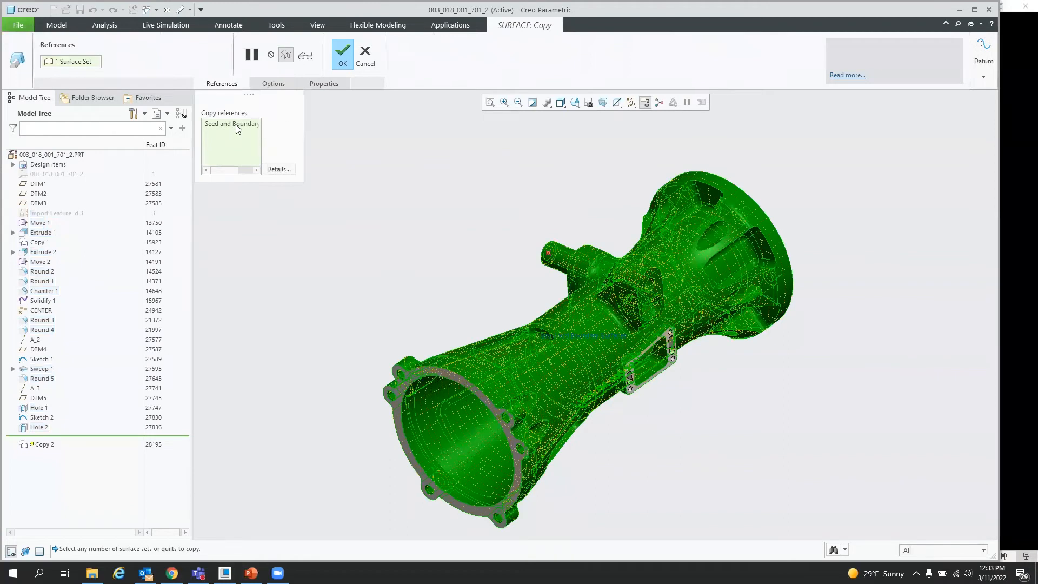
Step: Open the copy reference details, pick the Seed and Boundary surface set, and turn off its preview
left_click(280, 169)
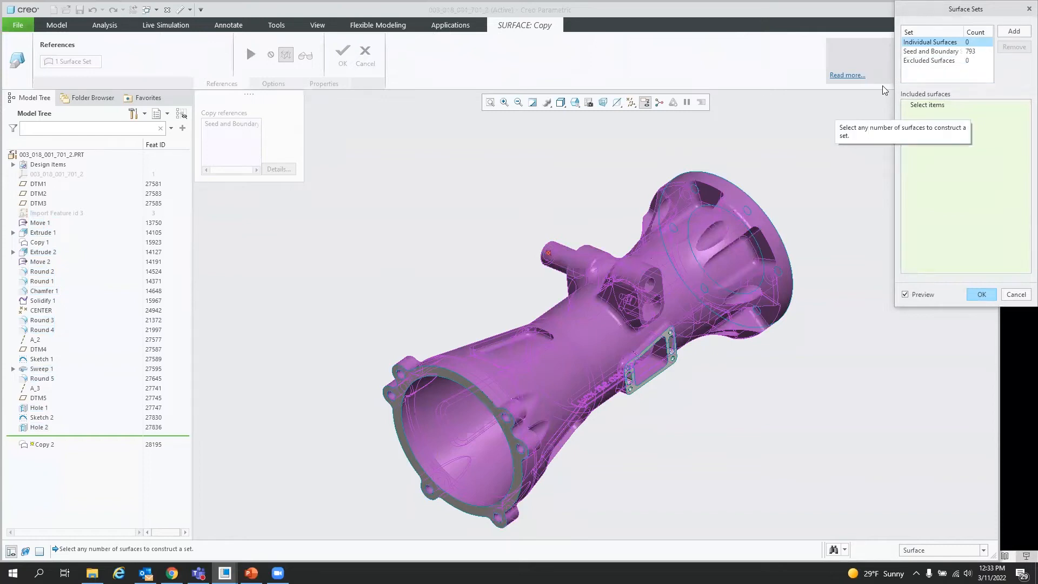
left_click(926, 53)
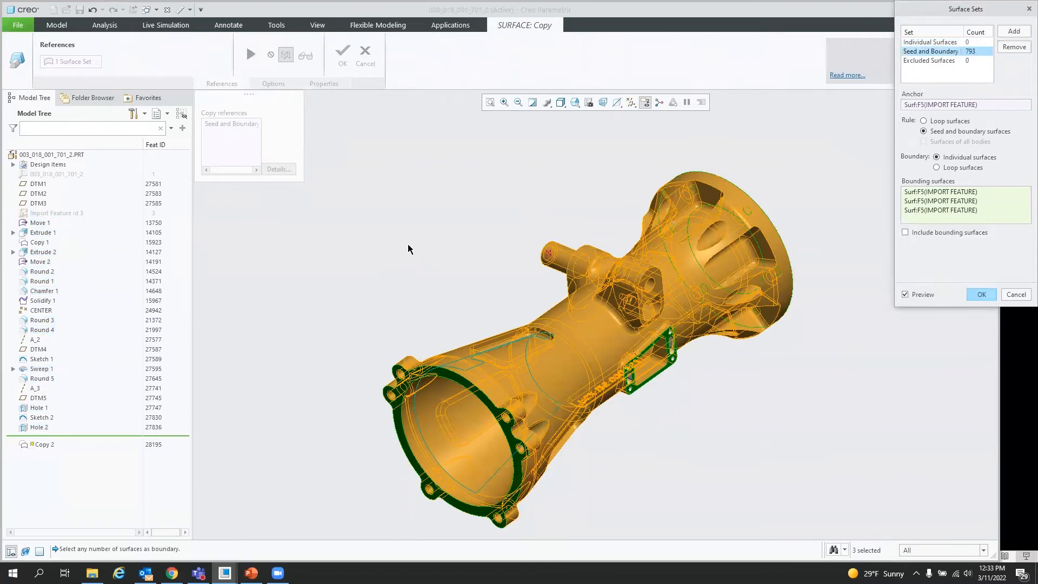
scroll(410, 247, "up", 2)
scroll(650, 387, "down", 1)
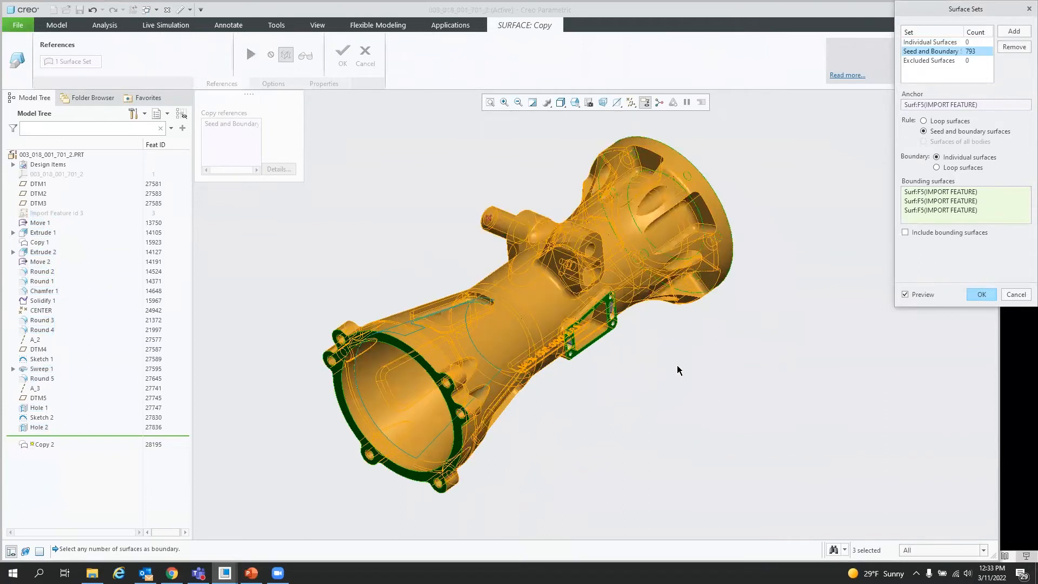
left_click(906, 295)
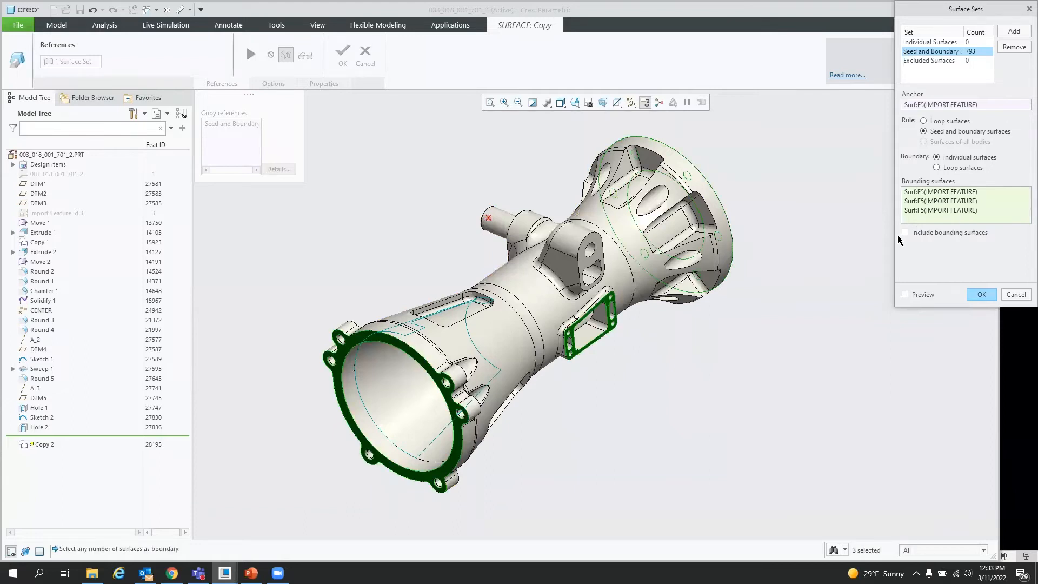
Step: Add the round boss face around the small hole as another bounding surface, checking the preview
mouse_move(595, 322)
middle_mouse_down()
mouse_move(683, 304)
mouse_move(721, 265)
mouse_move(605, 270)
mouse_move(591, 317)
middle_mouse_up()
scroll(599, 272, "up", 6)
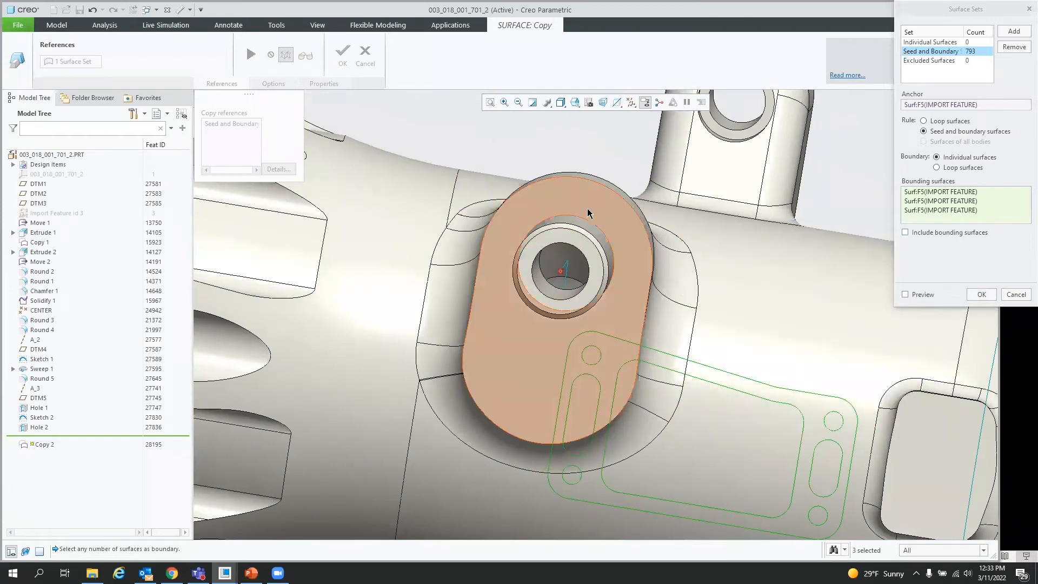
left_click(598, 289)
scroll(558, 313, "up", 5)
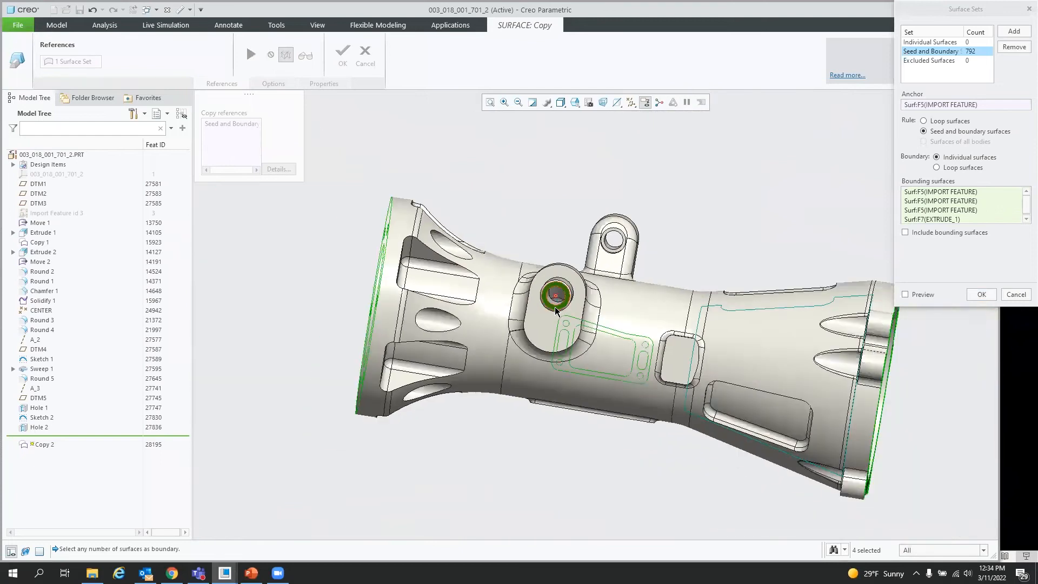
left_click(906, 294)
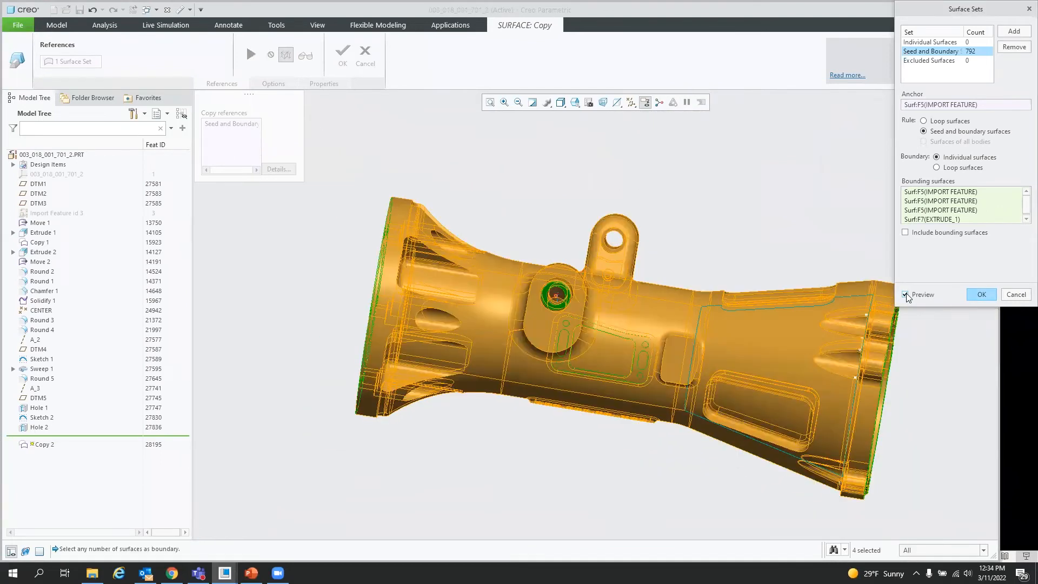
left_click(905, 294)
Step: Add the lug's outer face as a bounding surface and turn the preview back on
middle_click_drag(684, 297, 519, 246)
scroll(776, 229, "down", 5)
middle_click_drag(605, 267, 736, 288)
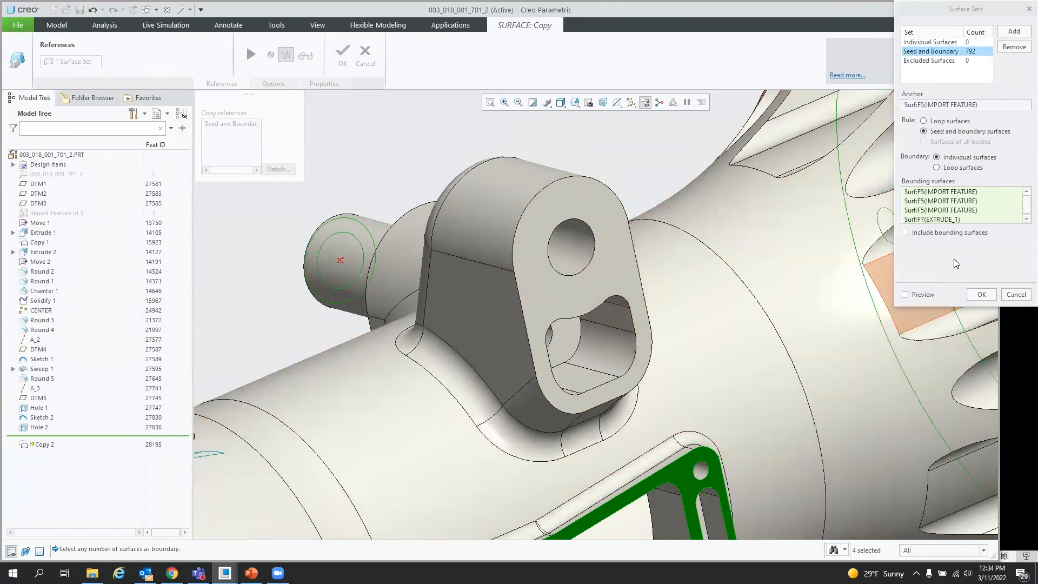
left_click(617, 284)
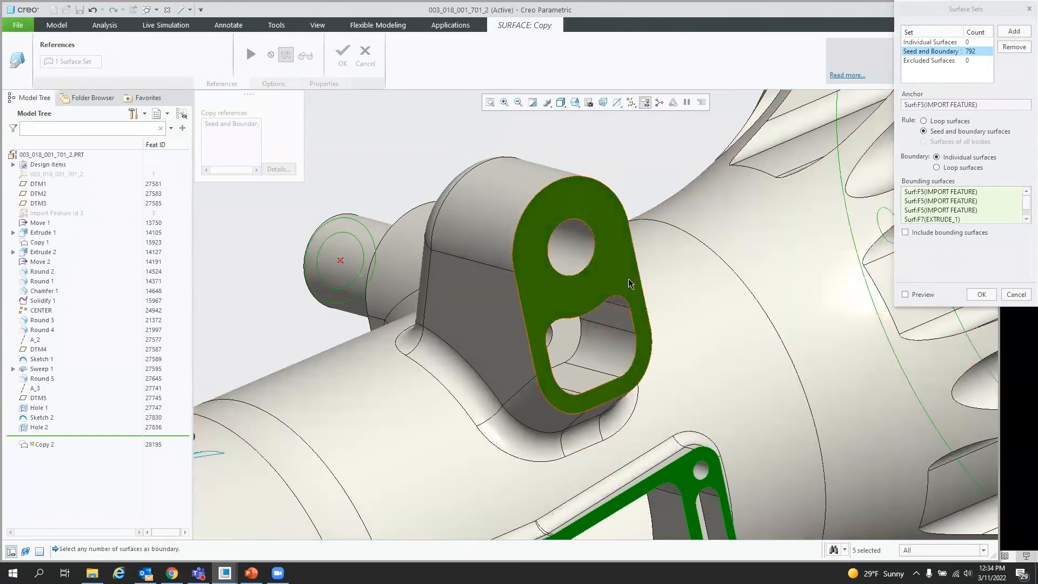
key("ctrl+d")
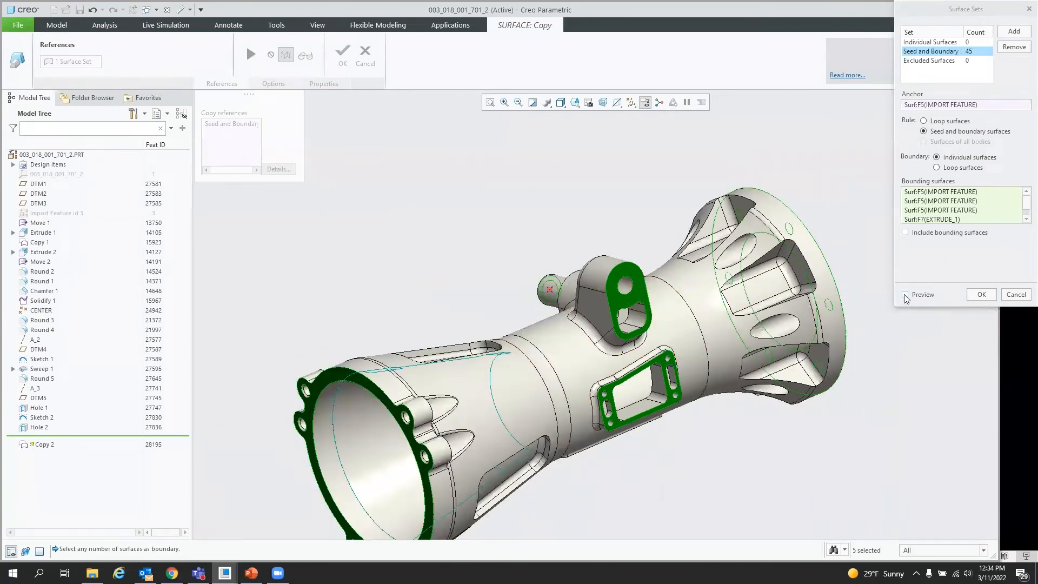
left_click(906, 295)
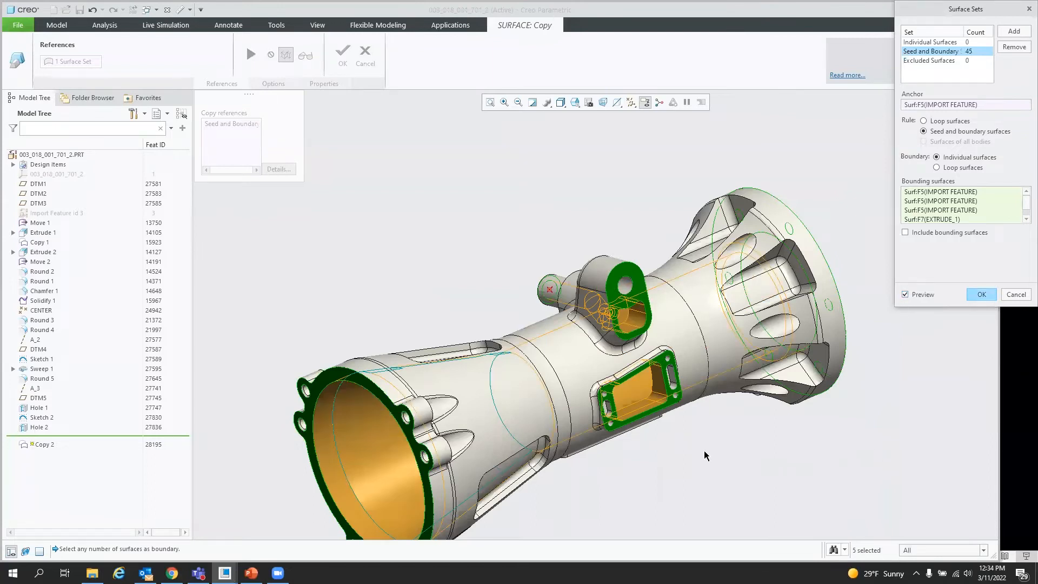
Step: Confirm the surface set and complete the Surface Copy feature
mouse_move(704, 450)
middle_mouse_down()
mouse_move(719, 454)
mouse_move(753, 420)
mouse_move(671, 432)
mouse_move(720, 441)
middle_mouse_up()
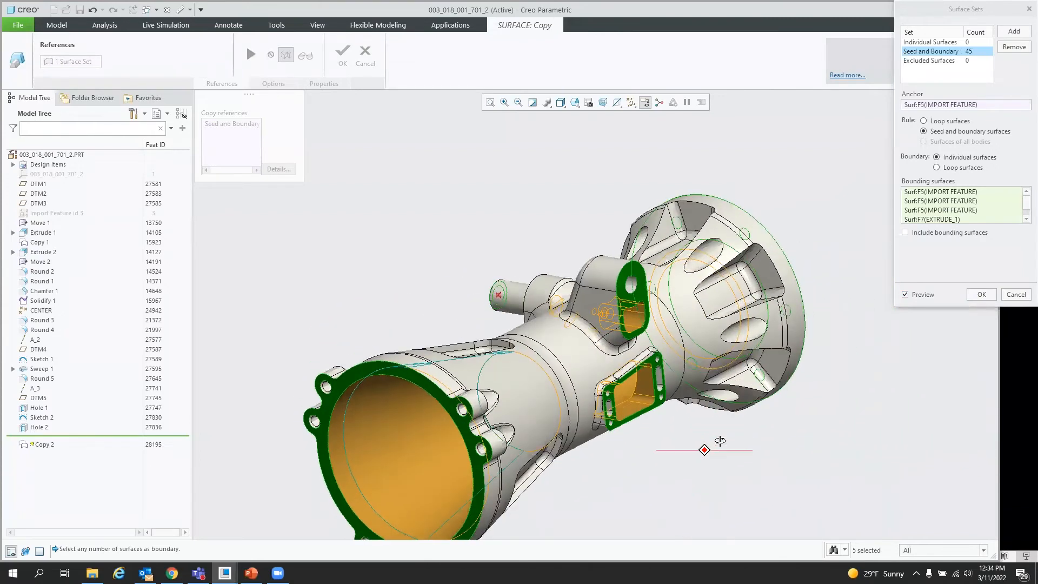
scroll(789, 190, "up", 1)
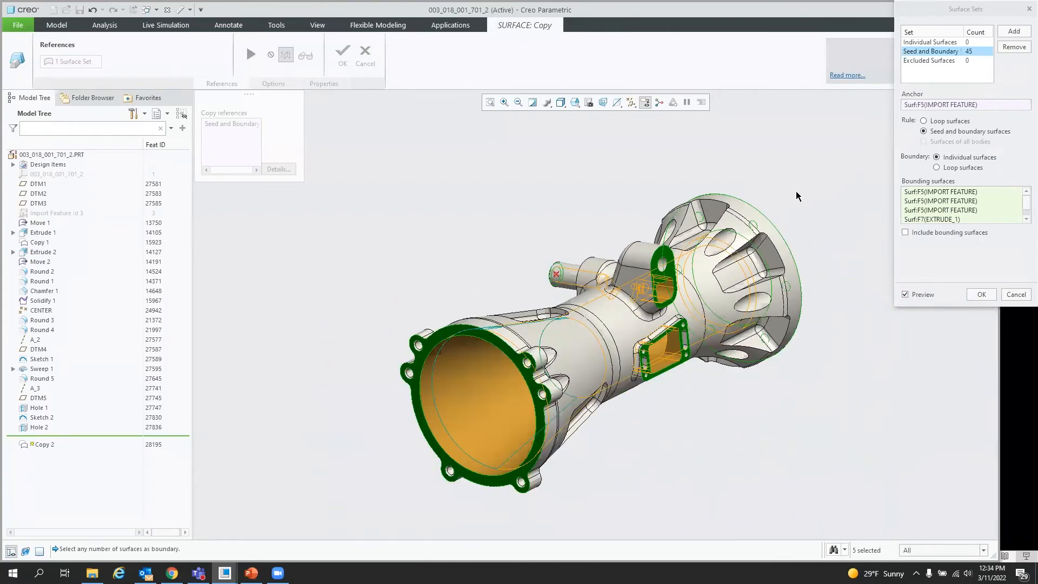
left_click(982, 294)
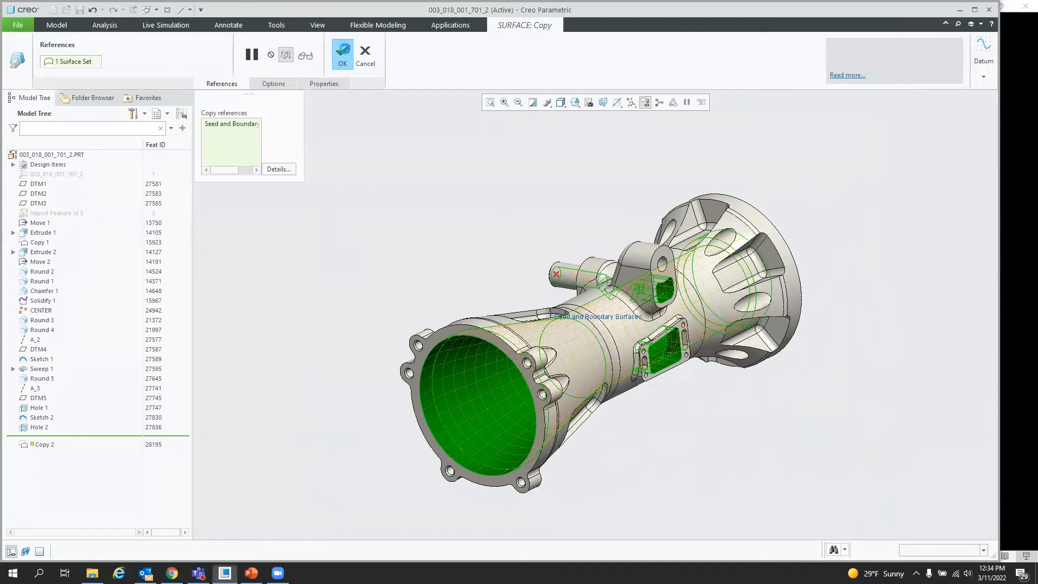
left_click(342, 54)
Step: Apply the green appearance to the copied quilt selected from the model tree's Quilts folder
middle_click_drag(661, 354, 506, 212)
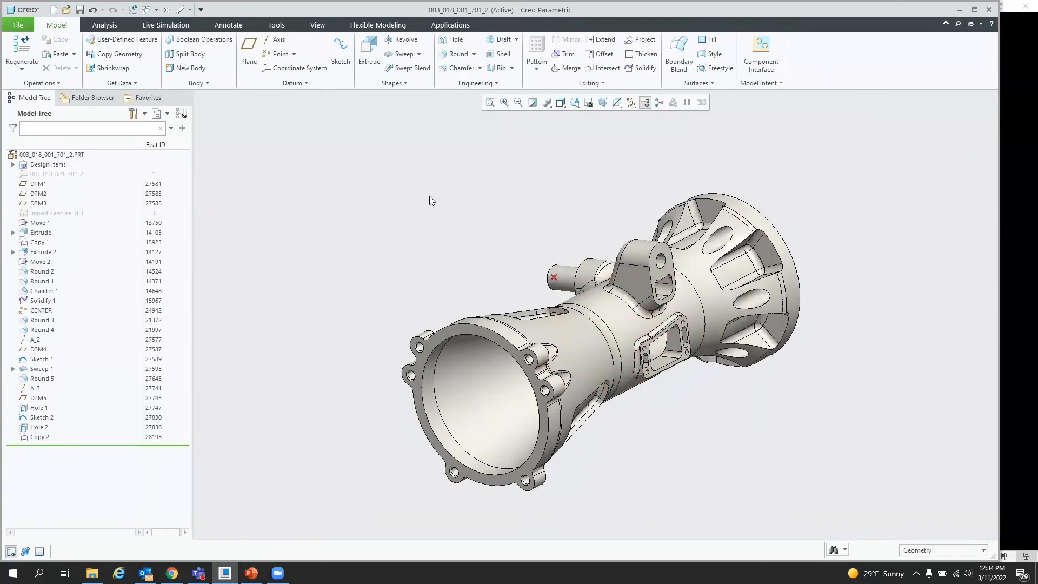
left_click(317, 25)
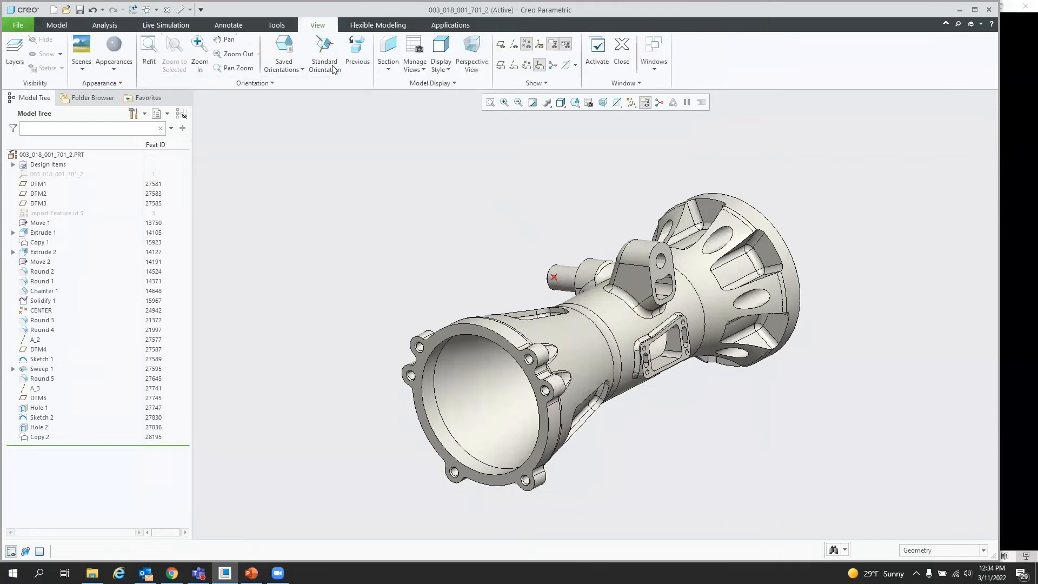
left_click(122, 72)
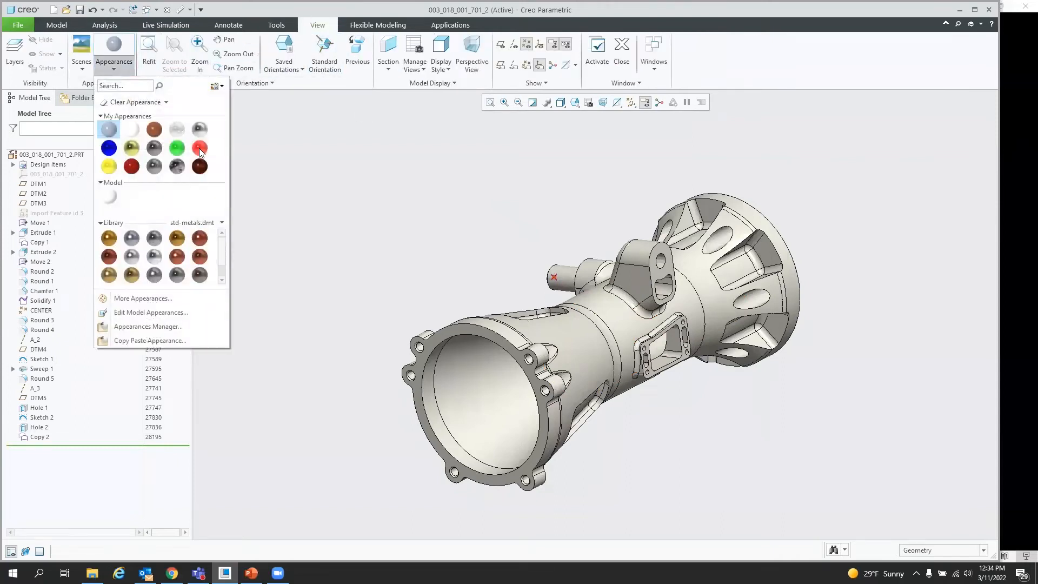
left_click(178, 148)
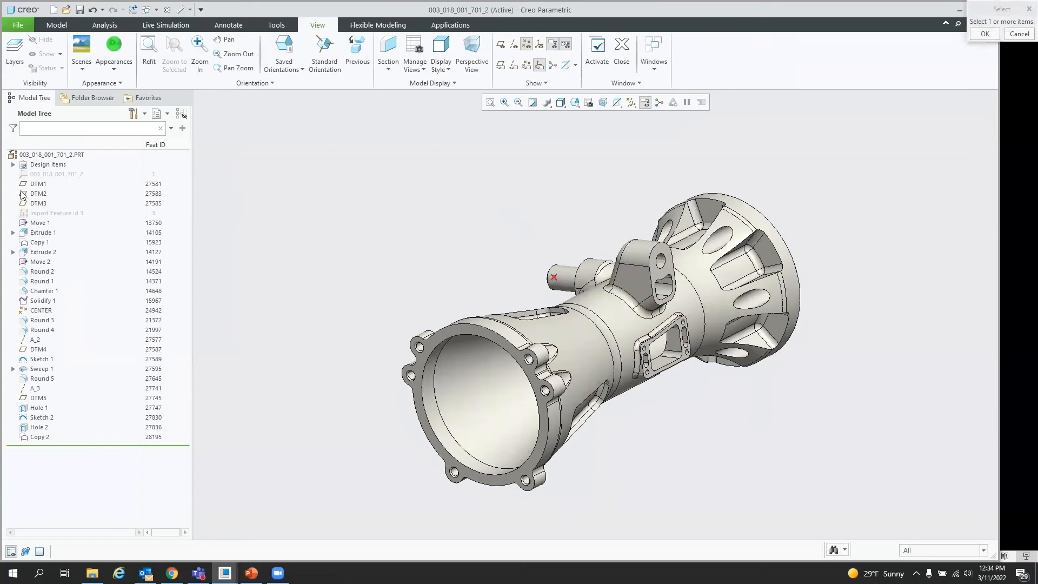
left_click(13, 165)
left_click(24, 184)
left_click(68, 194)
middle_click(285, 194)
mouse_move(483, 308)
middle_mouse_down()
mouse_move(388, 306)
mouse_move(482, 314)
middle_mouse_up()
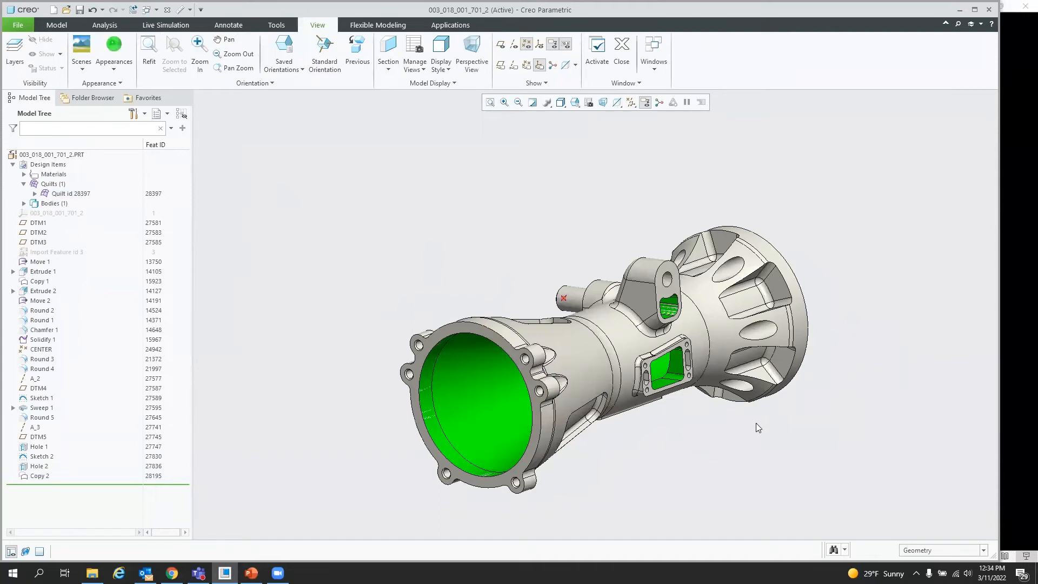
Step: Copy the flange end face and paste it as a surface copy with the Untrim to envelope option
scroll(684, 414, "down", 1)
scroll(327, 255, "up", 1)
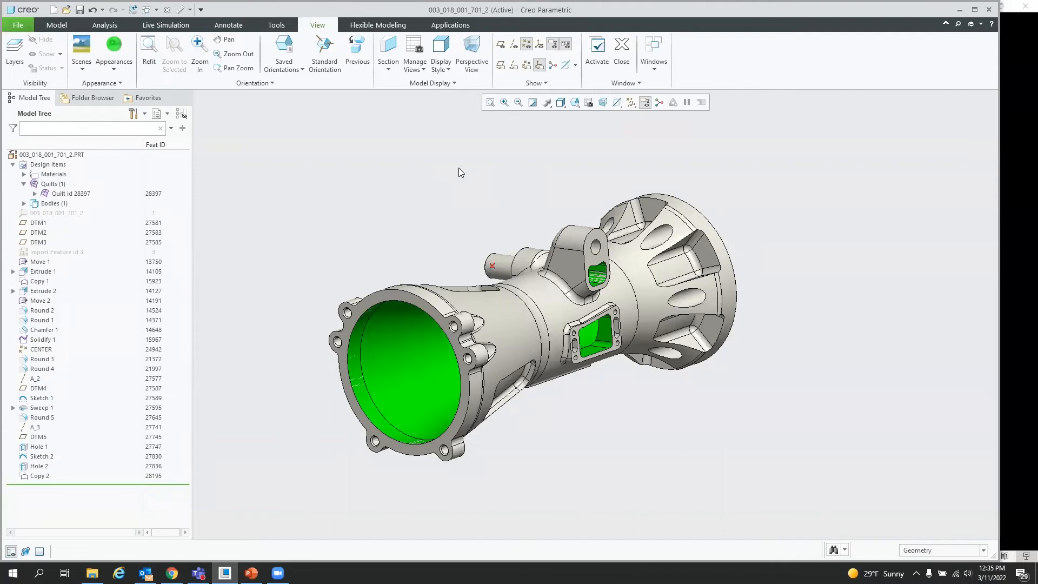
left_click(56, 25)
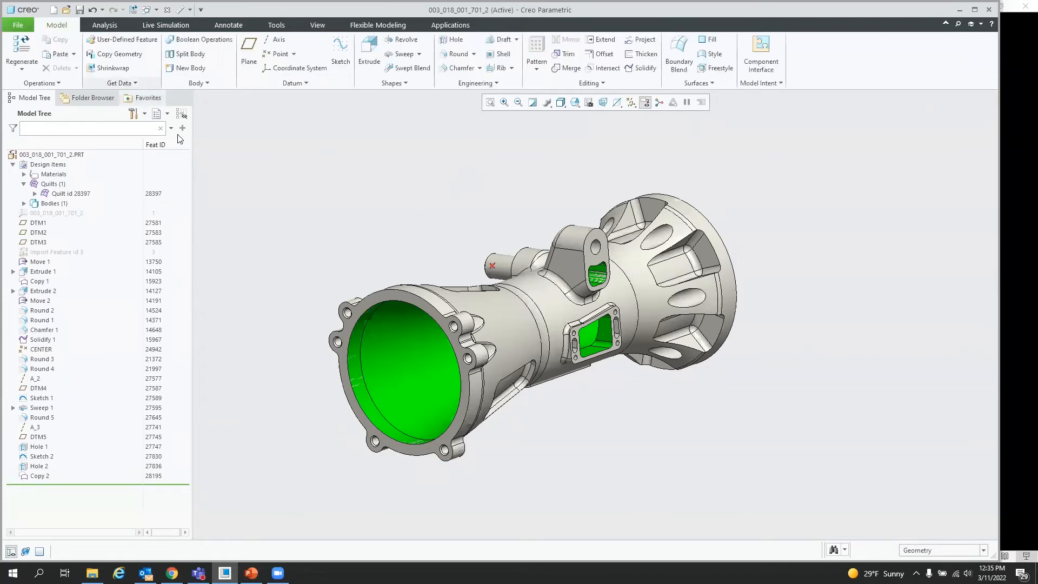
left_click(371, 299)
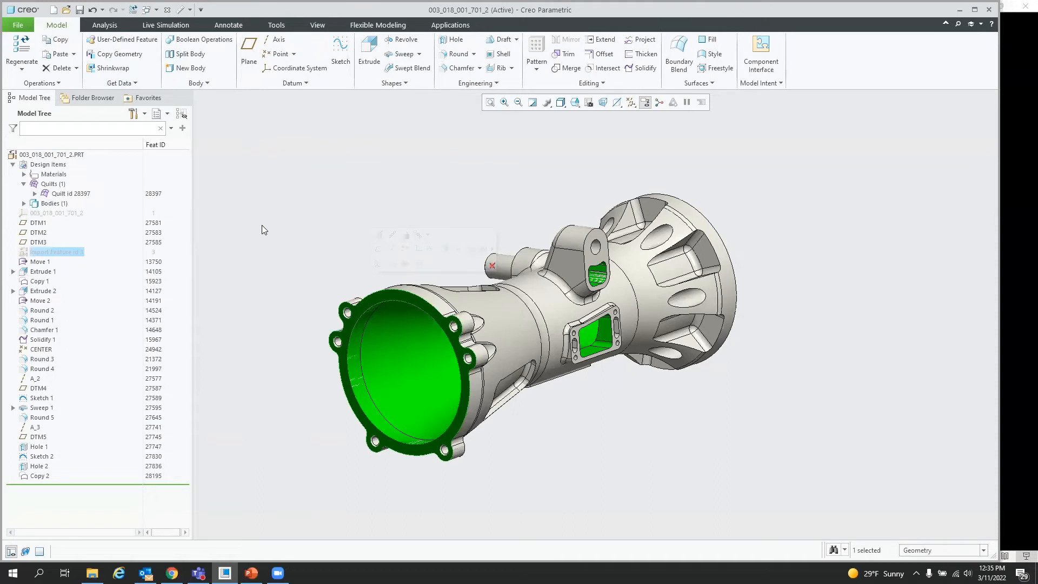
left_click(57, 41)
left_click(63, 54)
left_click(280, 85)
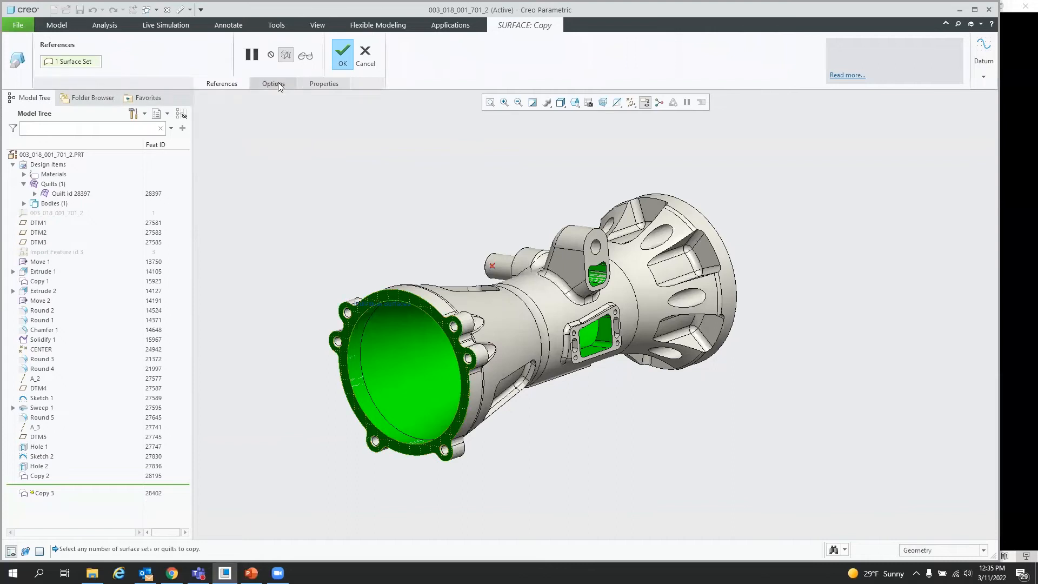
left_click(265, 146)
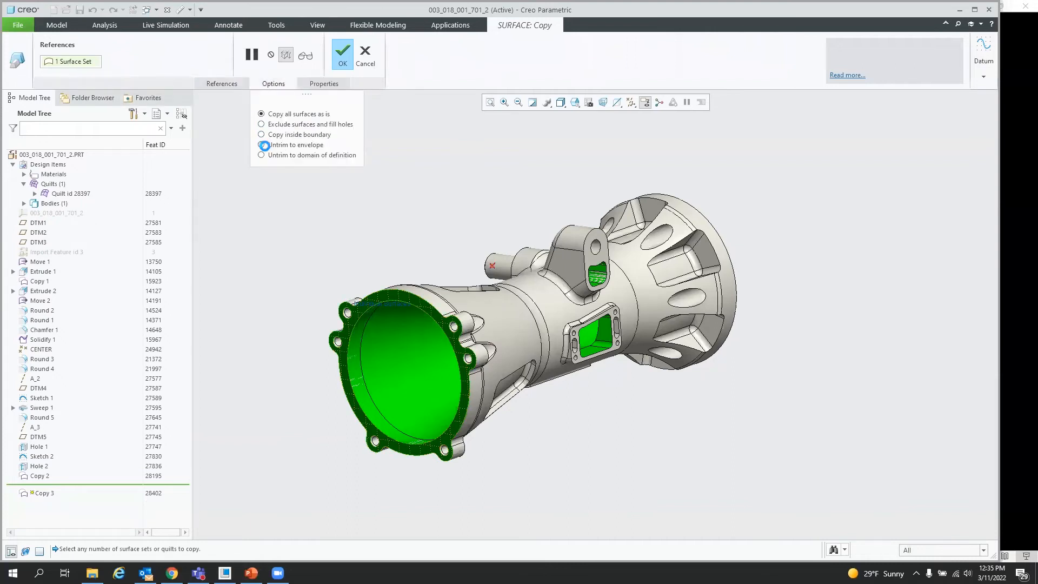
left_click(344, 58)
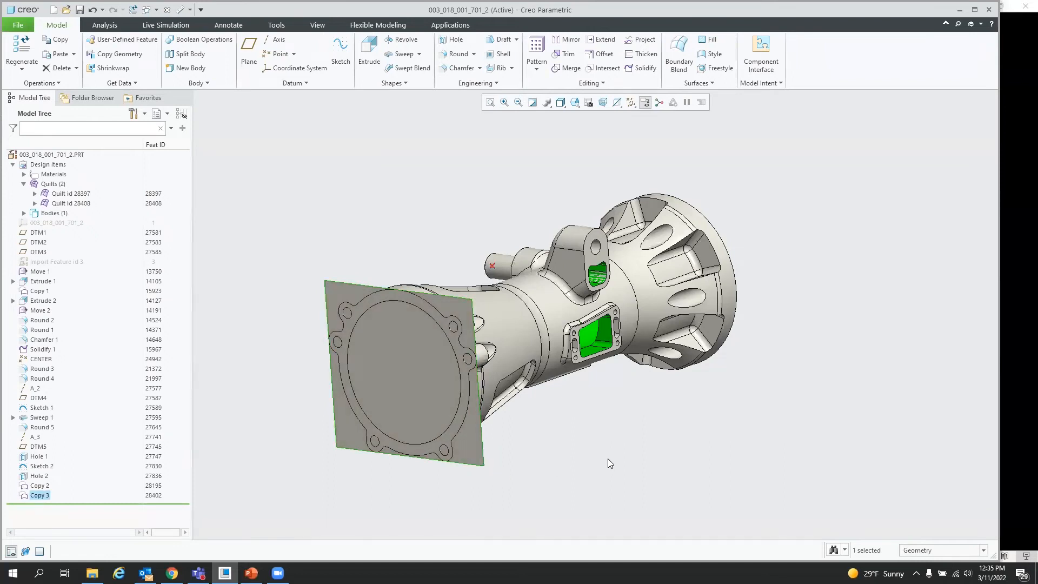
Step: Delete the untrimmed flange surface copy
left_click(441, 376)
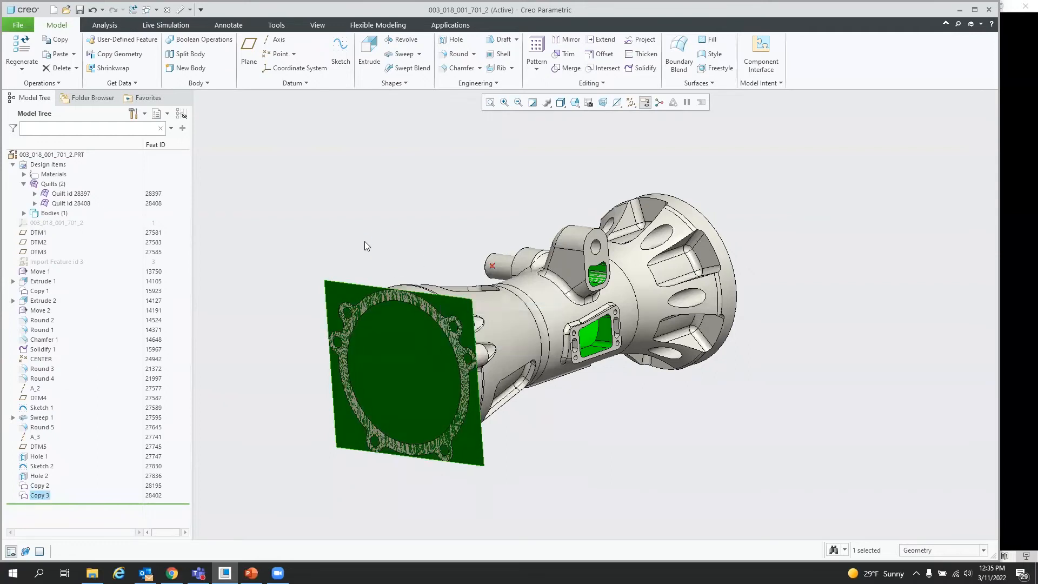
key("Delete")
left_click(491, 298)
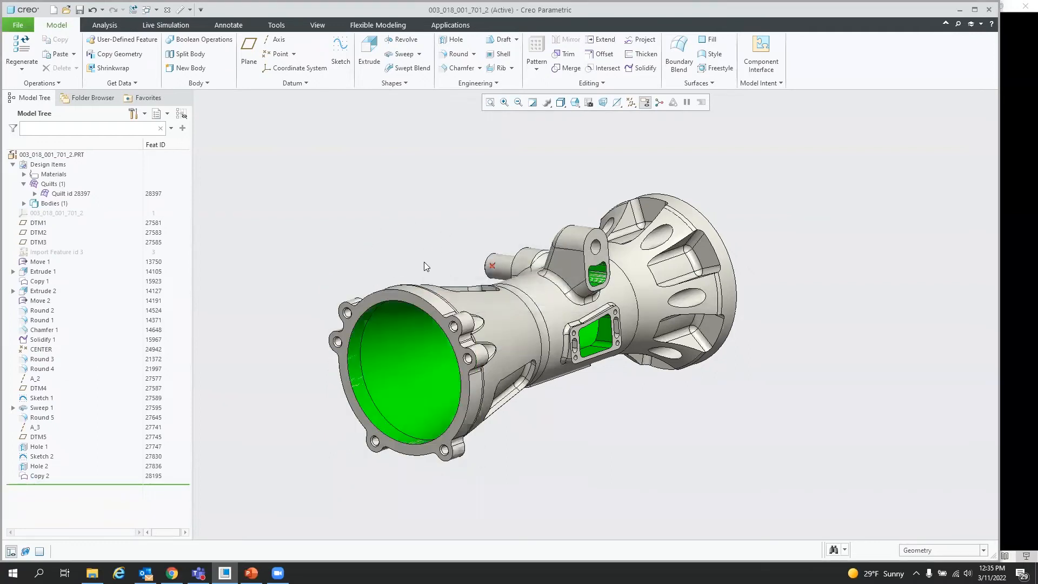
Step: Copy the two flange end faces, the rectangular pad face and the lug faces, pasting them with Untrim to envelope
left_click(363, 305)
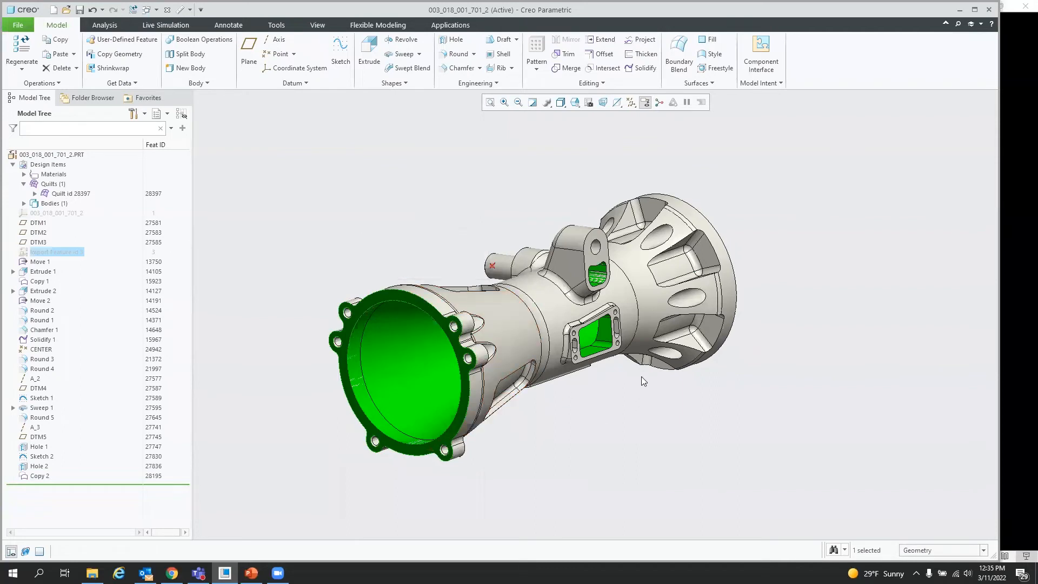
scroll(630, 346, "up", 5)
left_click(584, 345, "ctrl")
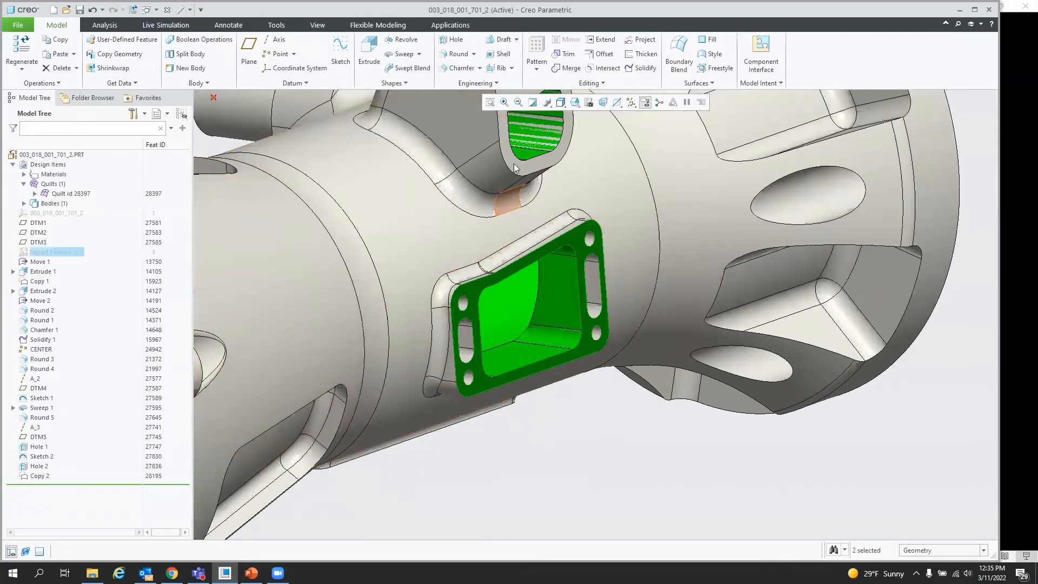
left_click(515, 162, "ctrl")
scroll(520, 281, "down", 5)
middle_click_drag(509, 386, 648, 249)
scroll(317, 320, "up", 8)
left_click(366, 327, "ctrl")
scroll(648, 249, "down", 5)
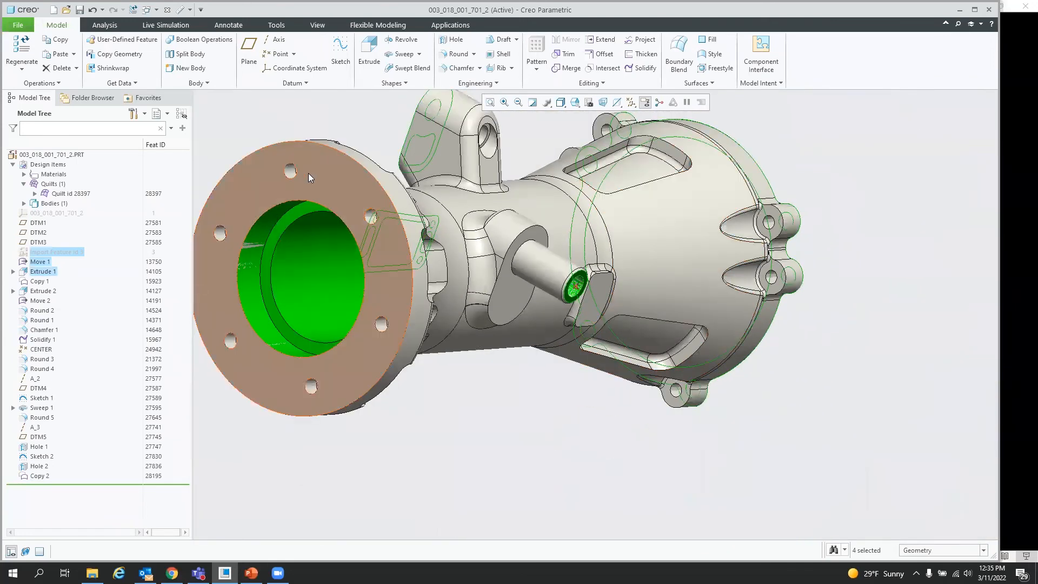
left_click(308, 177, "ctrl")
middle_click_drag(308, 177, 619, 177)
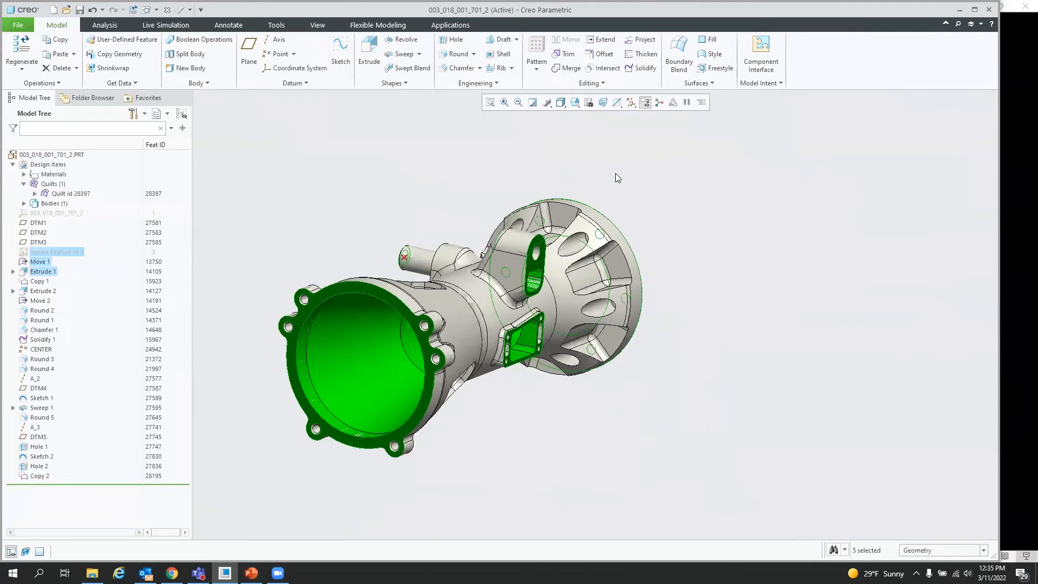
left_click(59, 56)
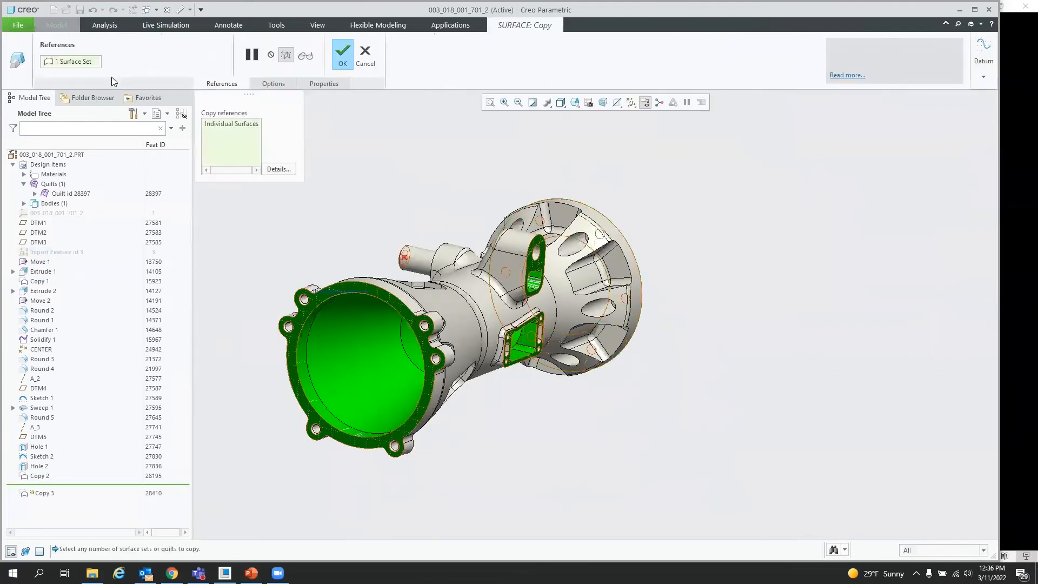
left_click(274, 81)
left_click(263, 145)
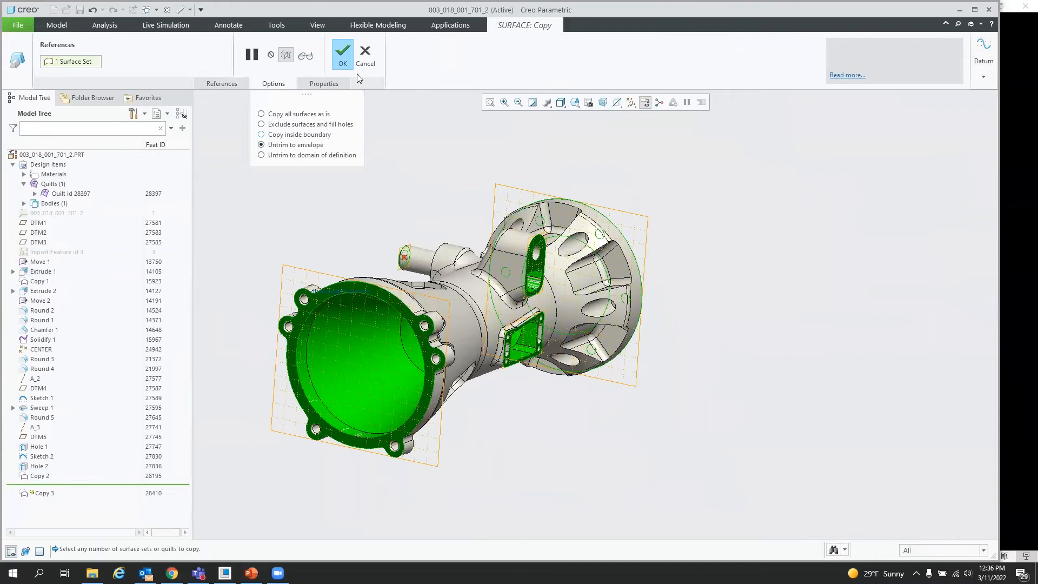
left_click(342, 54)
mouse_move(539, 346)
middle_mouse_down()
mouse_move(612, 336)
mouse_move(523, 349)
middle_mouse_up()
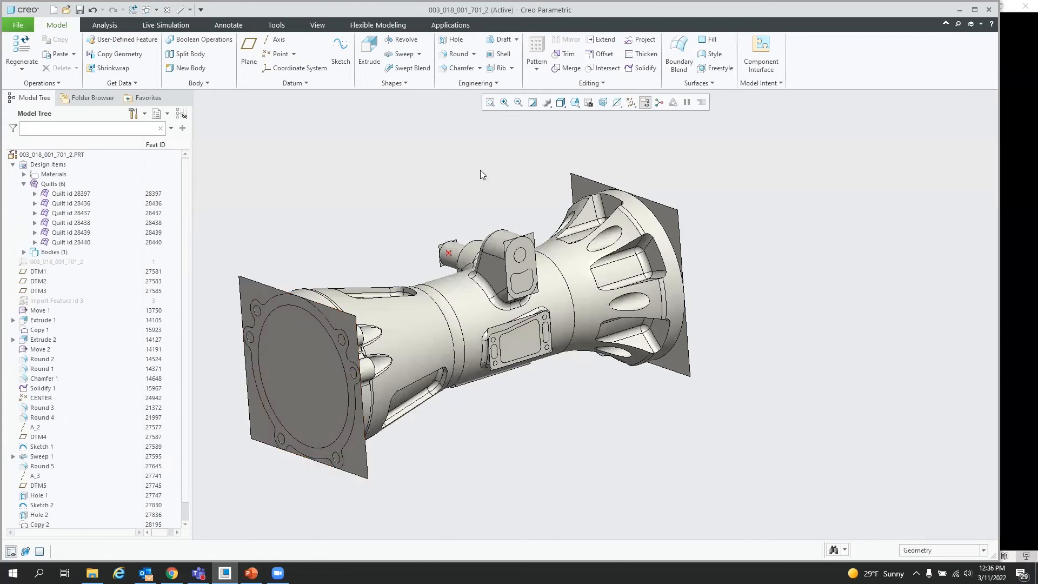
Step: Merge the front flange's envelope patch with the green interior quilt
left_click(304, 367)
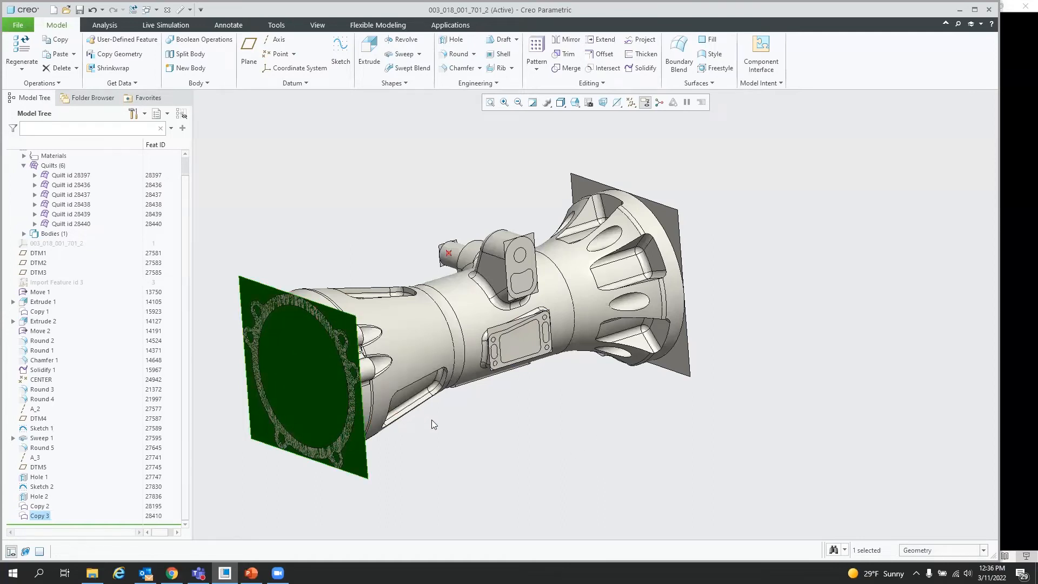
left_click(354, 219)
left_click(54, 175)
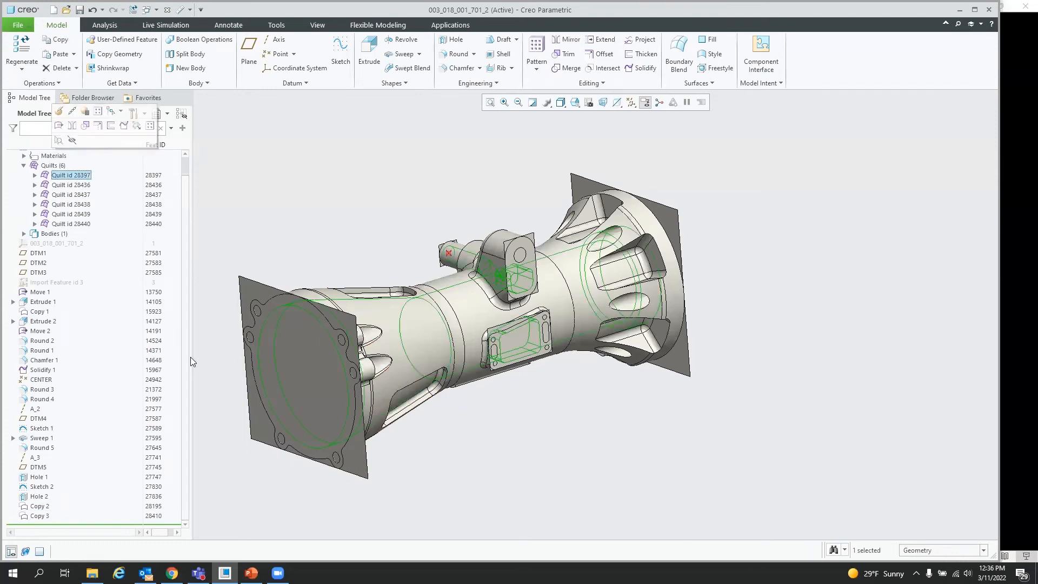
left_click(257, 290, "ctrl")
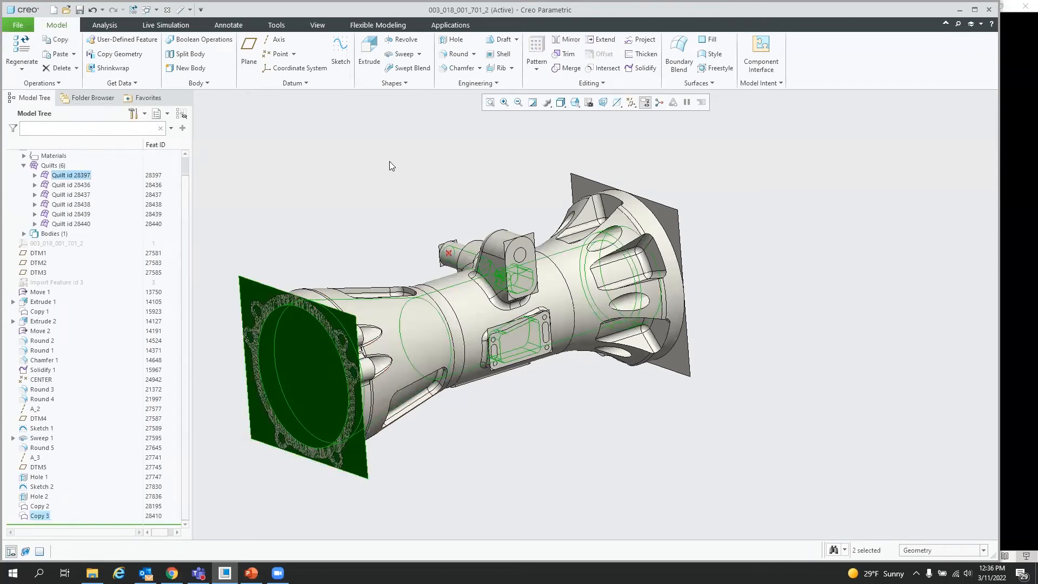
left_click(569, 66)
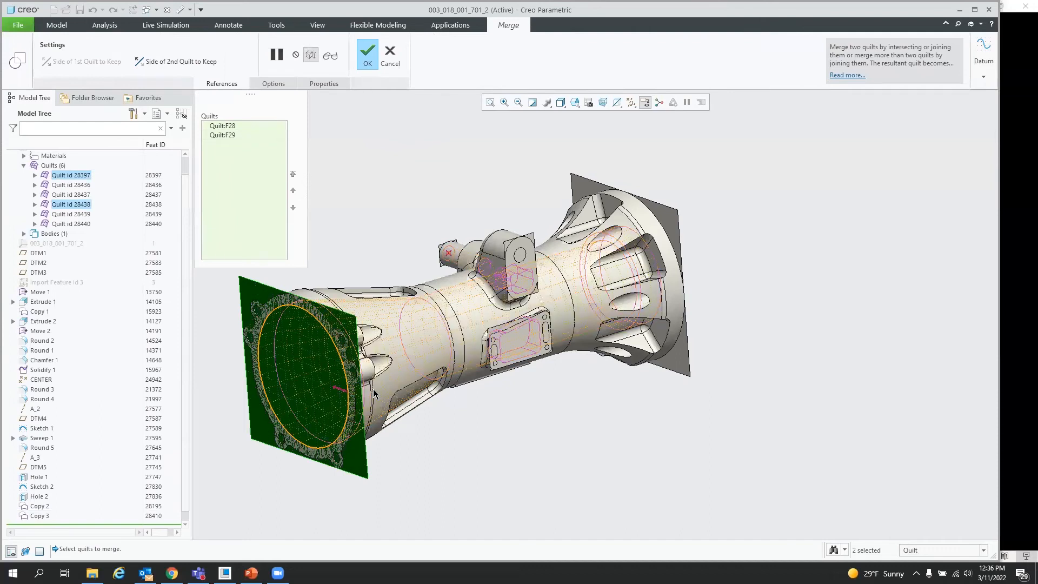
left_click(364, 53)
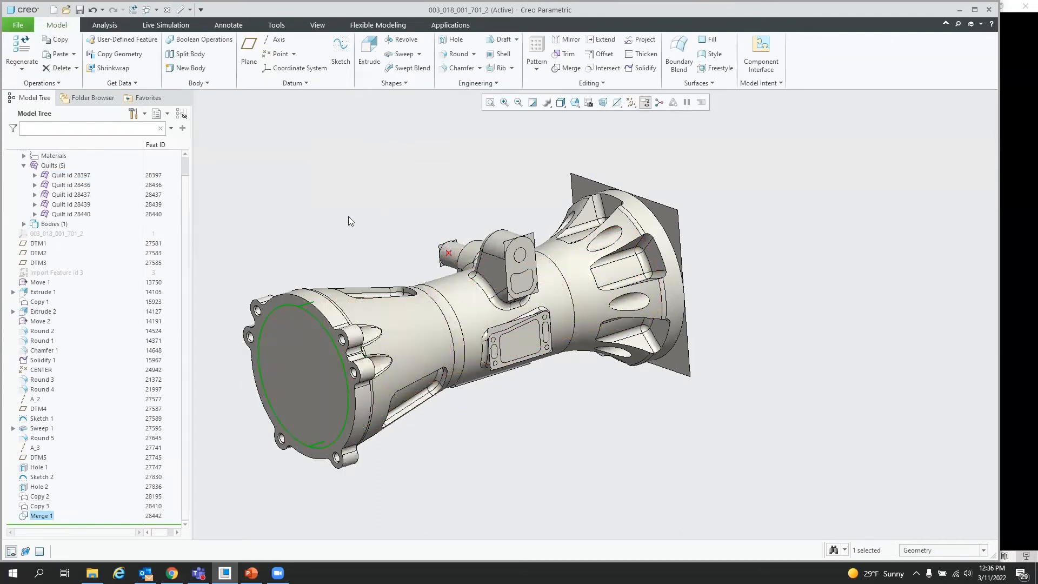
Step: Merge the lug's envelope patch into the main quilt
left_click(61, 41)
left_click(60, 54)
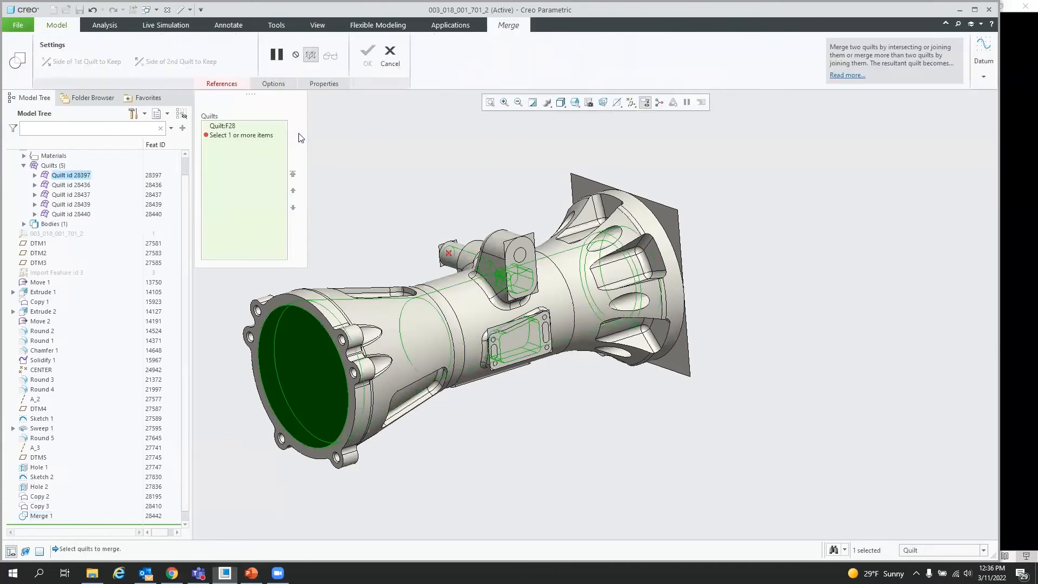
left_click(532, 253)
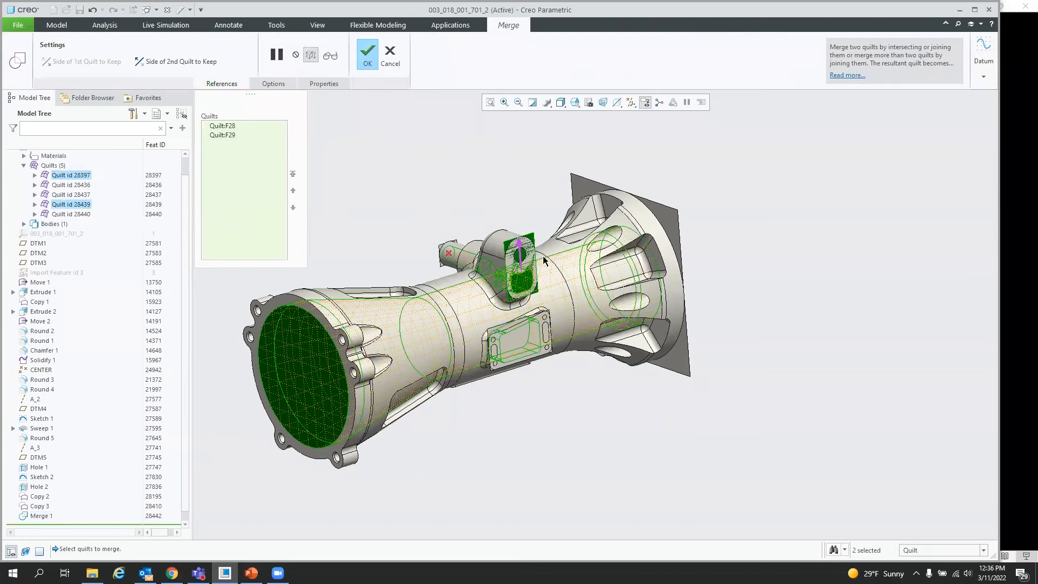
scroll(543, 262, "up", 5)
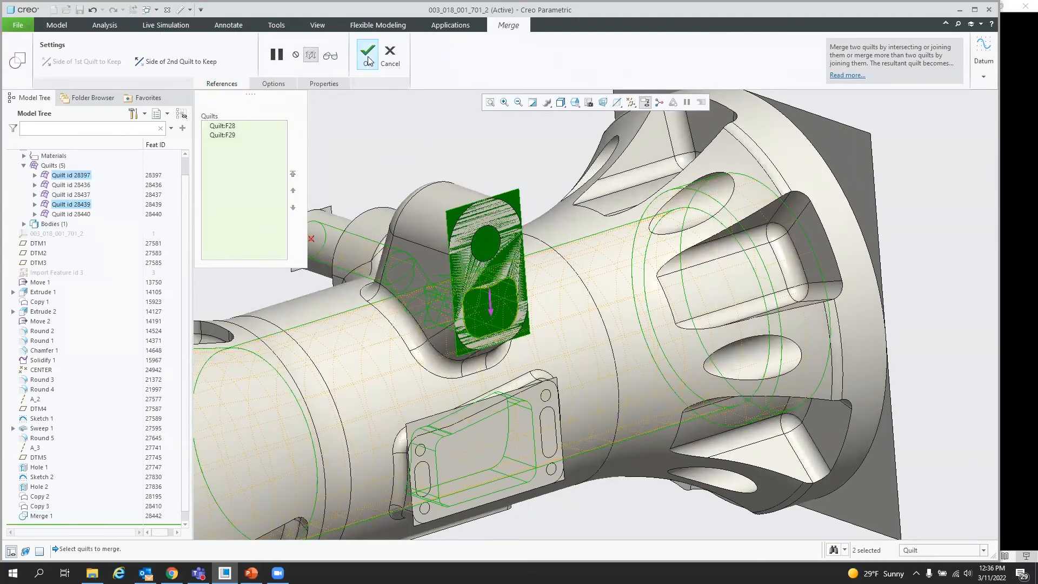
left_click(368, 54)
scroll(440, 206, "down", 4)
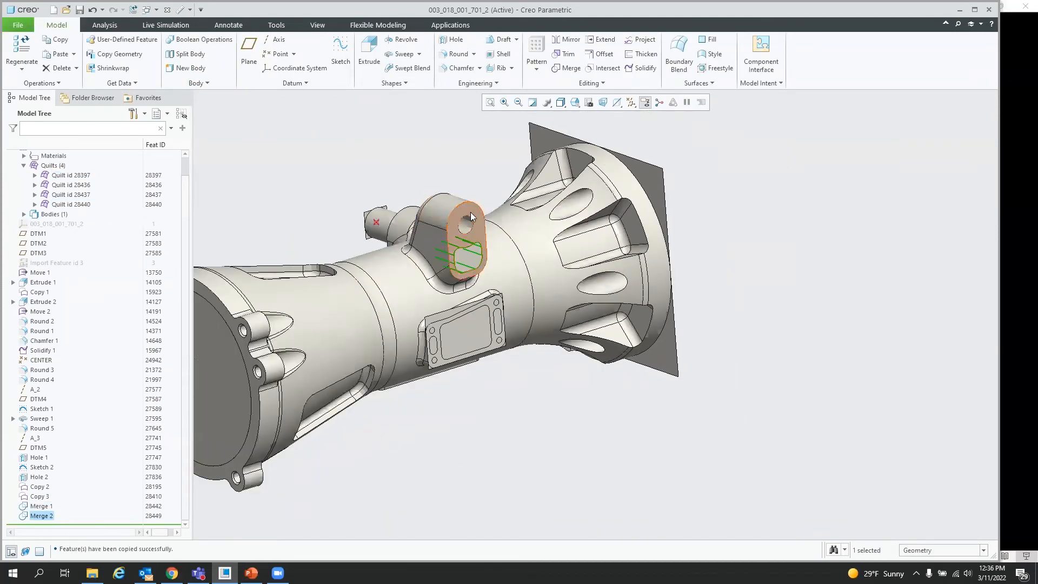
Step: Close the housing model window
scroll(476, 271, "down", 1)
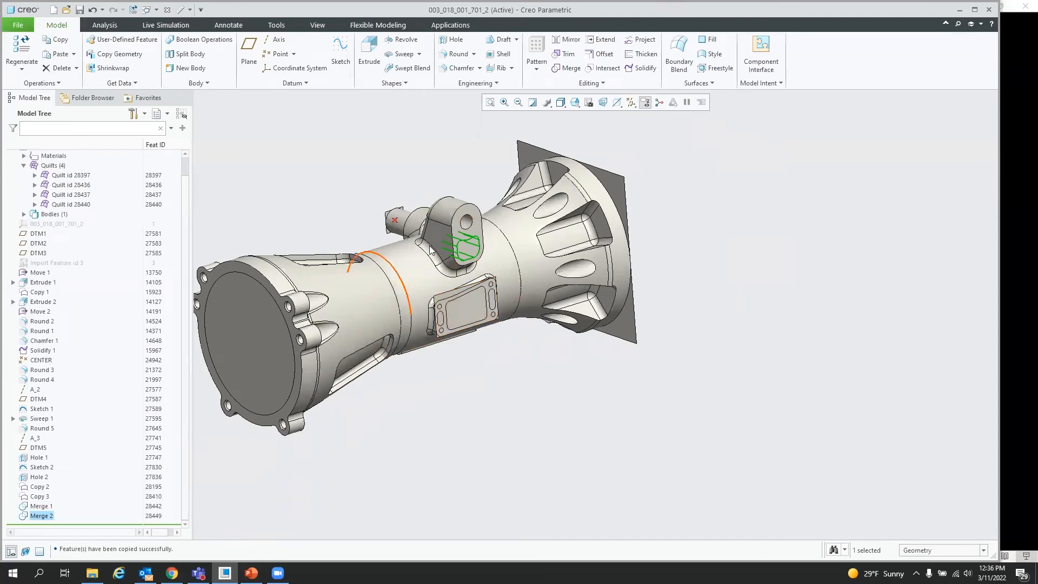
middle_click_drag(464, 314, 500, 342)
left_click(758, 332)
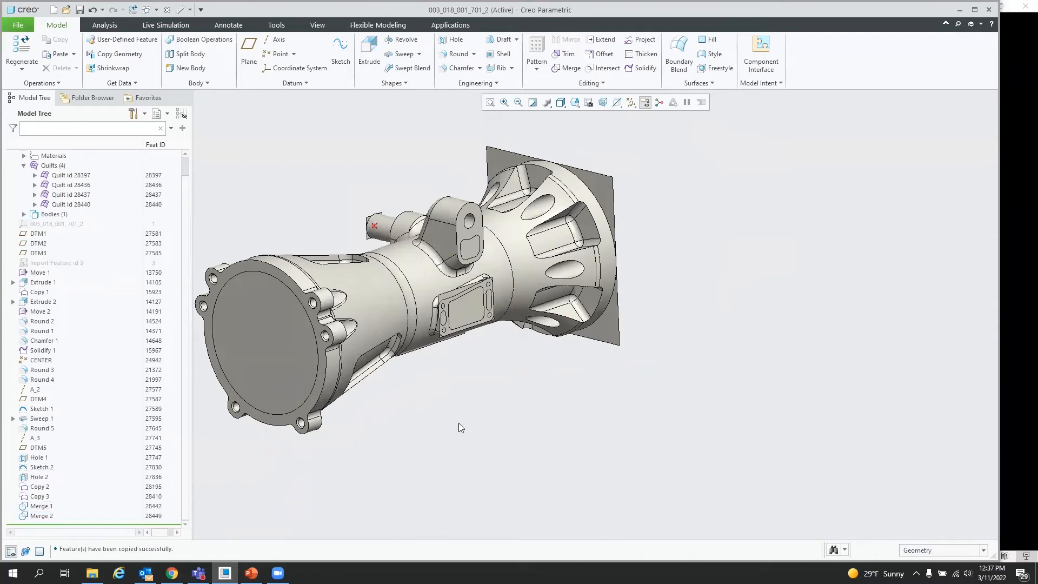
left_click(167, 10)
Step: Open cam.prt from the 05. cam_slot folder
left_click(35, 48)
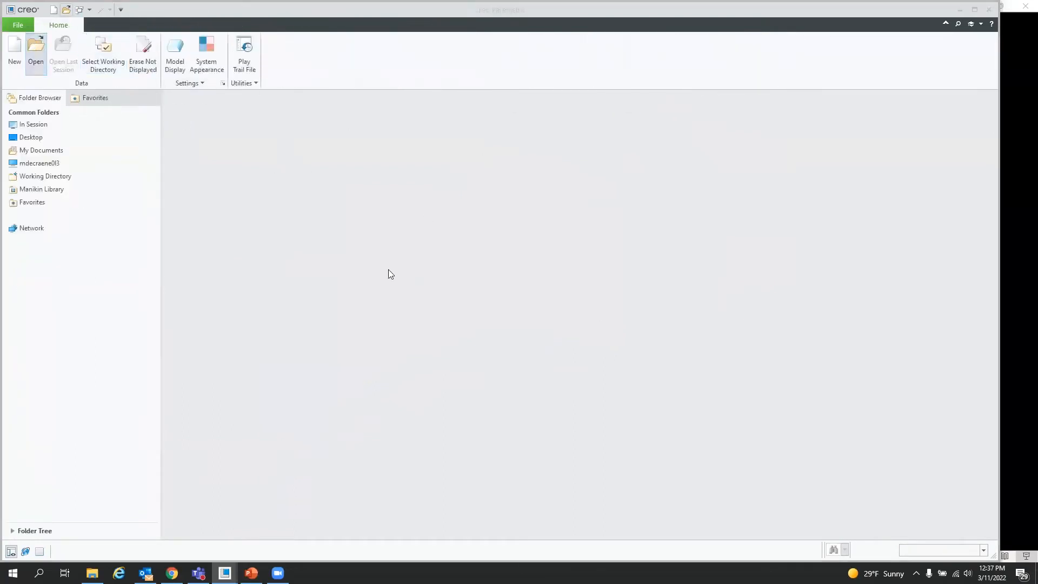
left_click(494, 187)
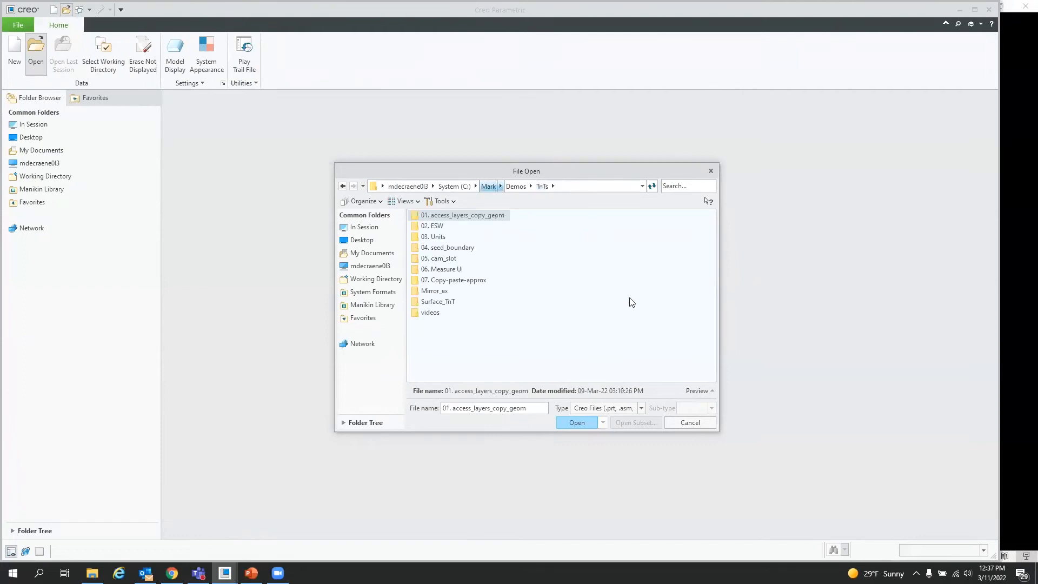
double_click(437, 259)
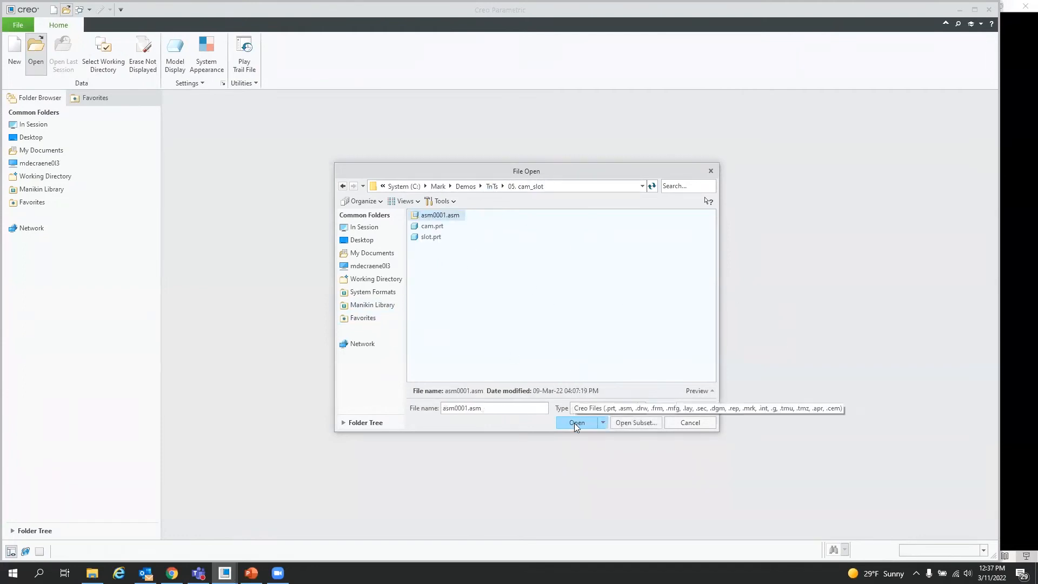
left_click(432, 227)
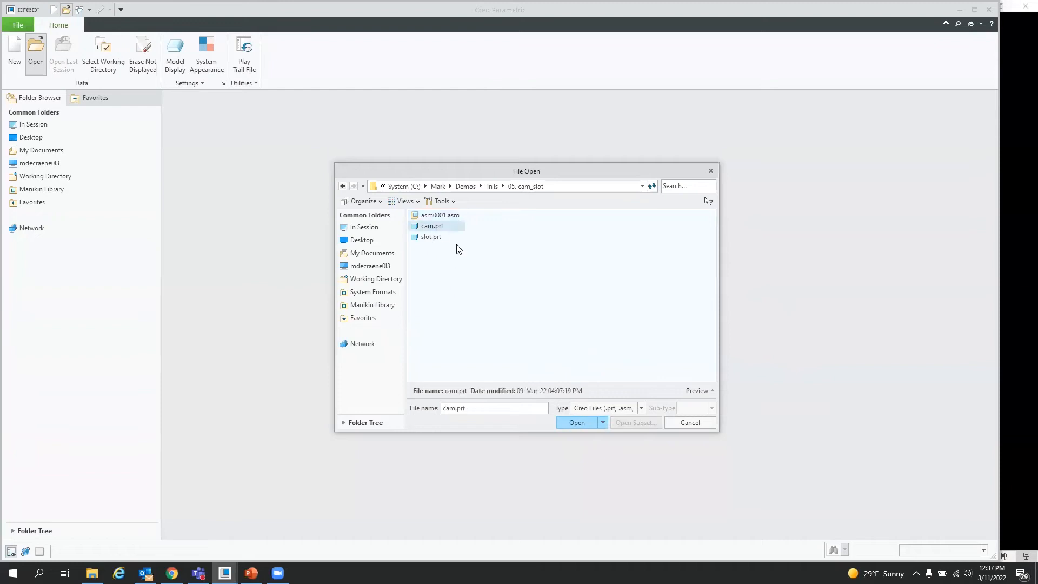
left_click(577, 423)
Step: Move the insert marker in the model tree to just after Extrude 1
middle_click_drag(521, 437, 551, 395)
scroll(668, 426, "up", 3)
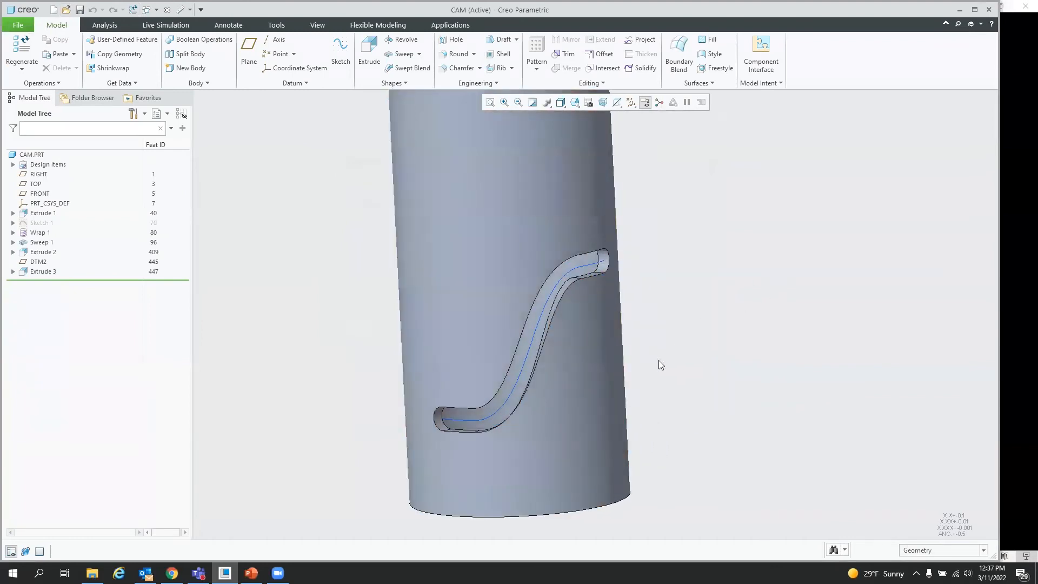
middle_click_drag(498, 419, 594, 260)
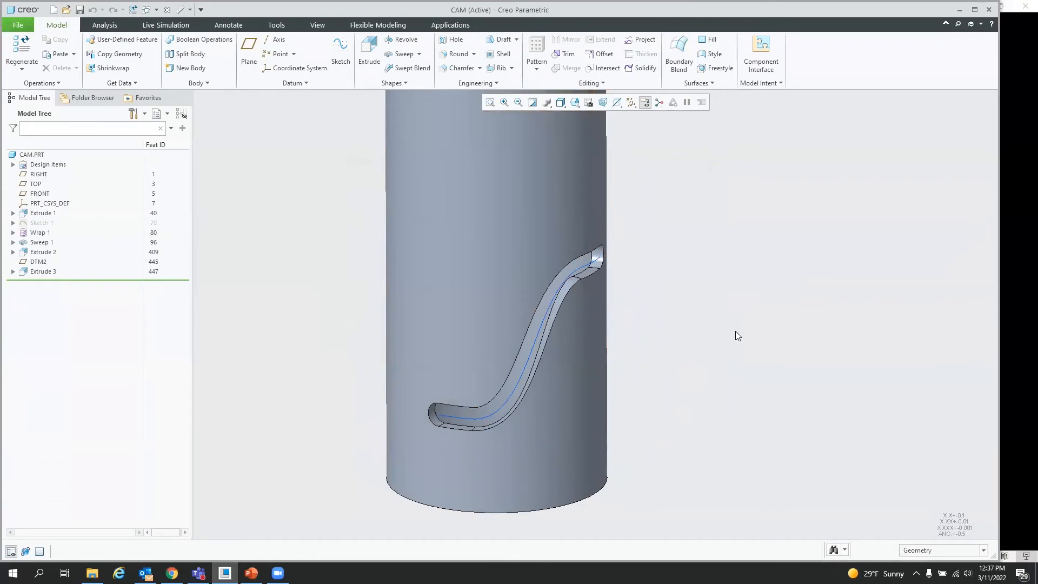
mouse_move(561, 348)
middle_mouse_down()
mouse_move(530, 324)
mouse_move(535, 356)
middle_mouse_up()
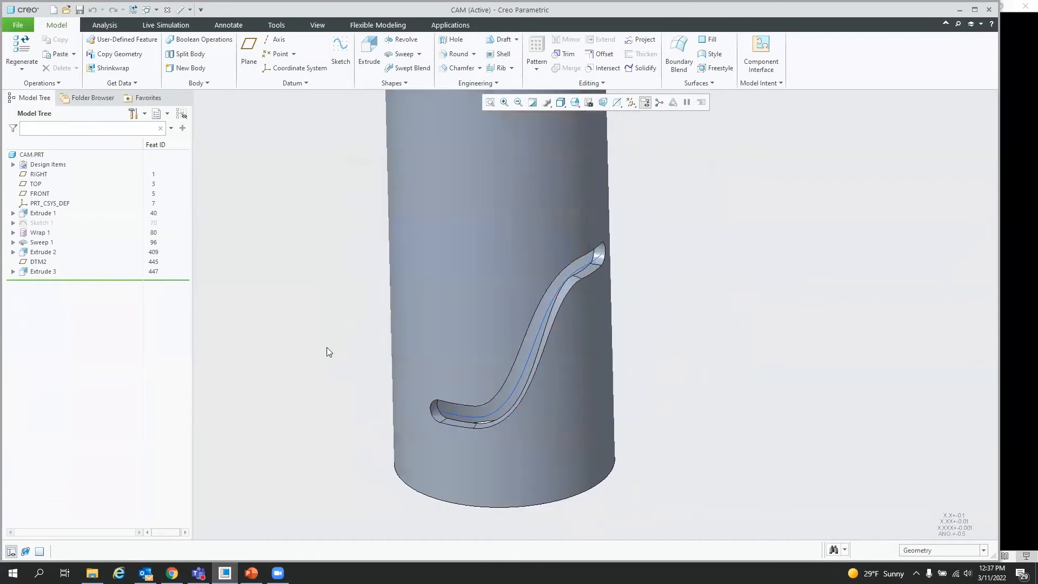
left_click_drag(97, 280, 85, 226)
left_click_drag(84, 227, 84, 228)
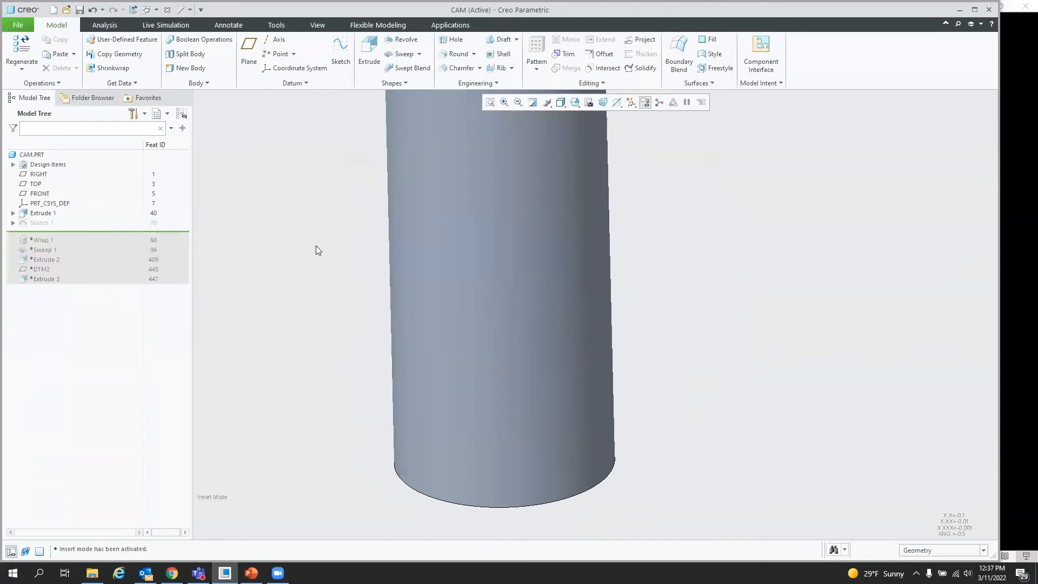
Step: Unhide Sketch 1 so its curve is displayed on the cylinder
left_click(41, 223)
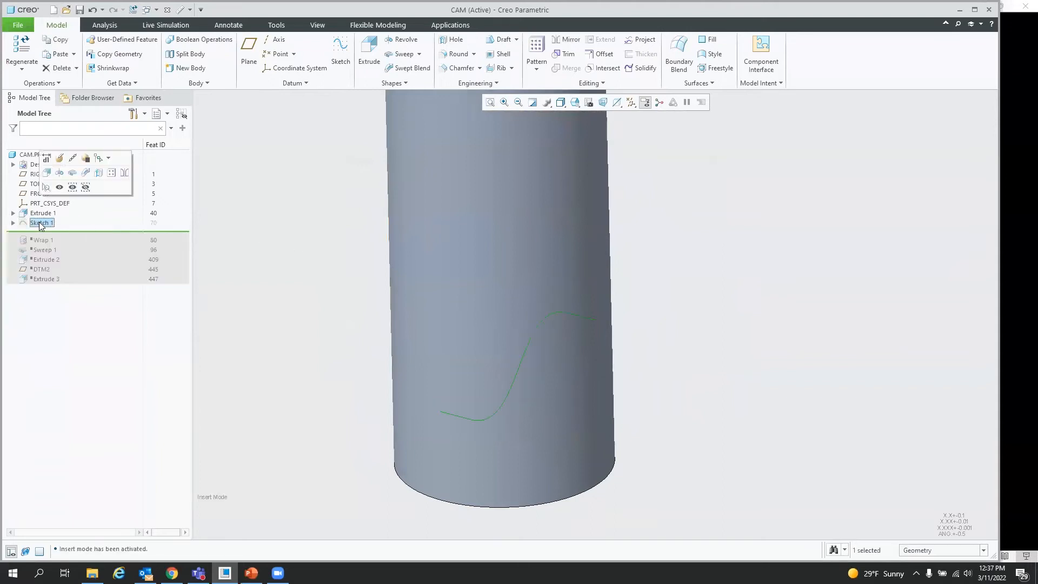
left_click(57, 188)
scroll(304, 309, "up", 3)
mouse_move(364, 308)
middle_mouse_down()
mouse_move(389, 284)
mouse_move(424, 294)
middle_mouse_up()
left_click(437, 301)
middle_click_drag(496, 355, 502, 379)
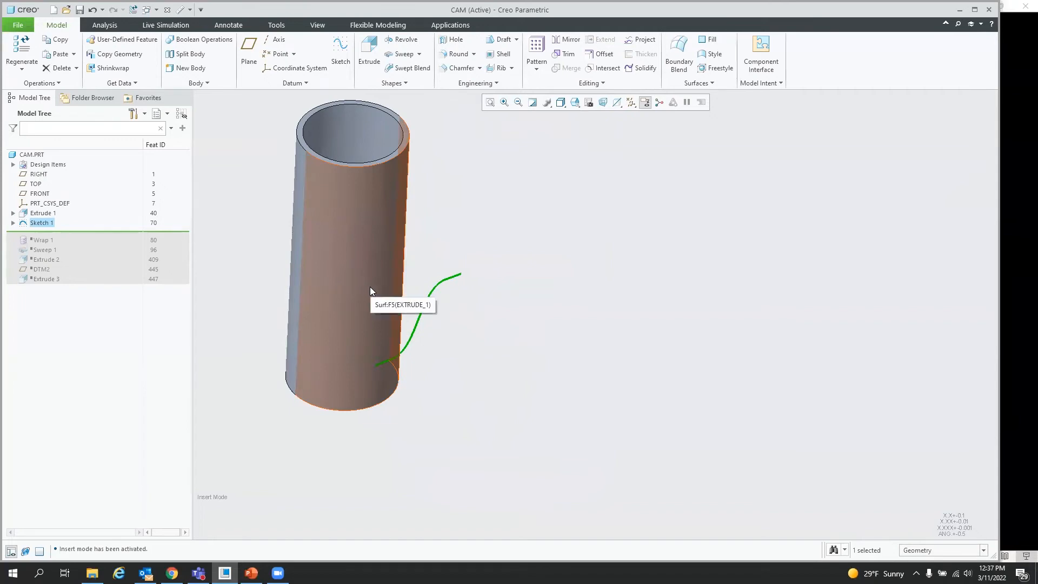
middle_click_drag(694, 428, 577, 363)
Step: Open Sketch 1's definition in the sketcher to inspect its spline and dimensions, then accept it
right_click(575, 348)
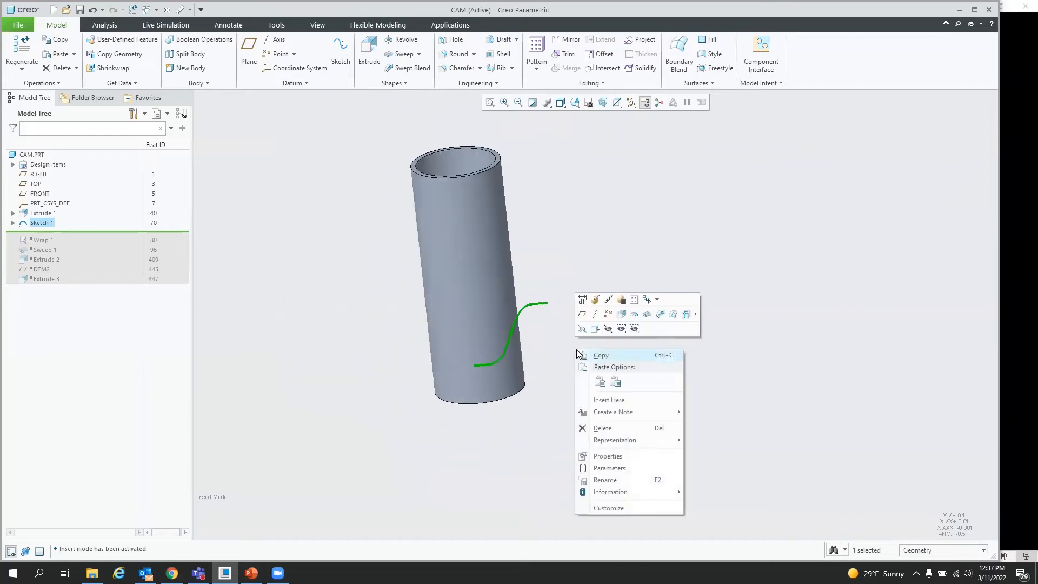
left_click(599, 310)
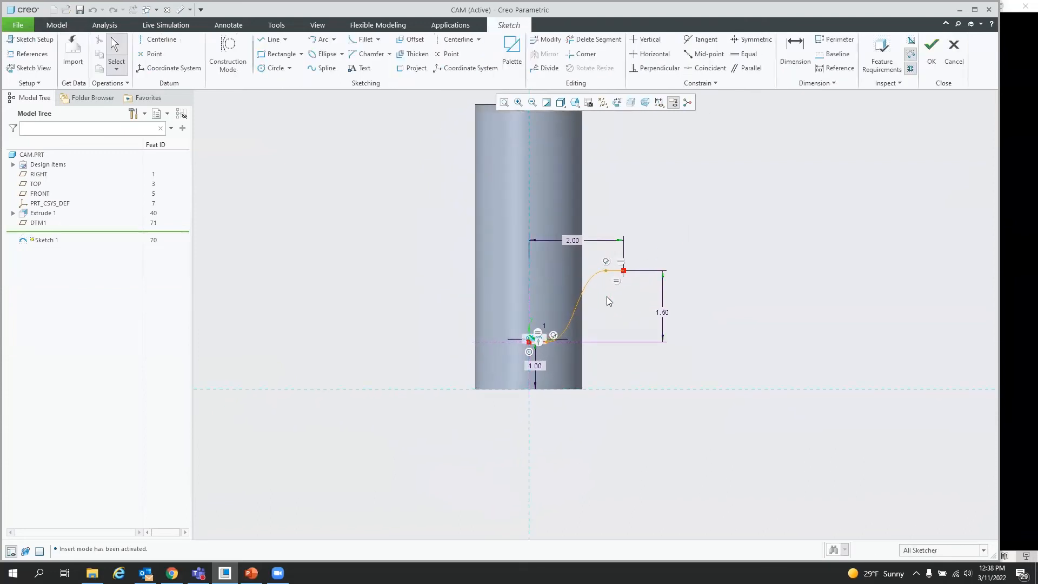
scroll(608, 297, "down", 4)
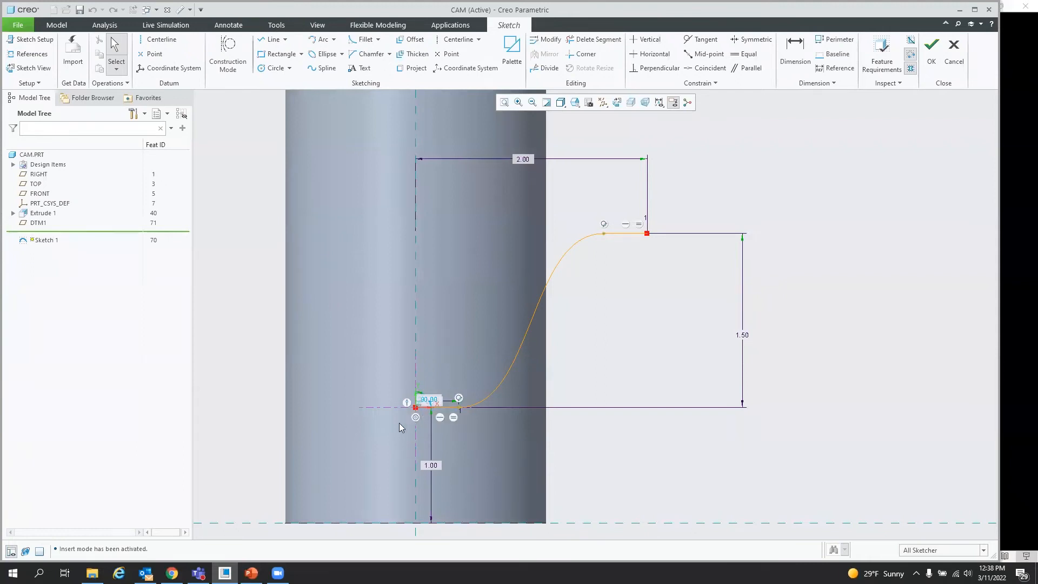
scroll(399, 423, "down", 4)
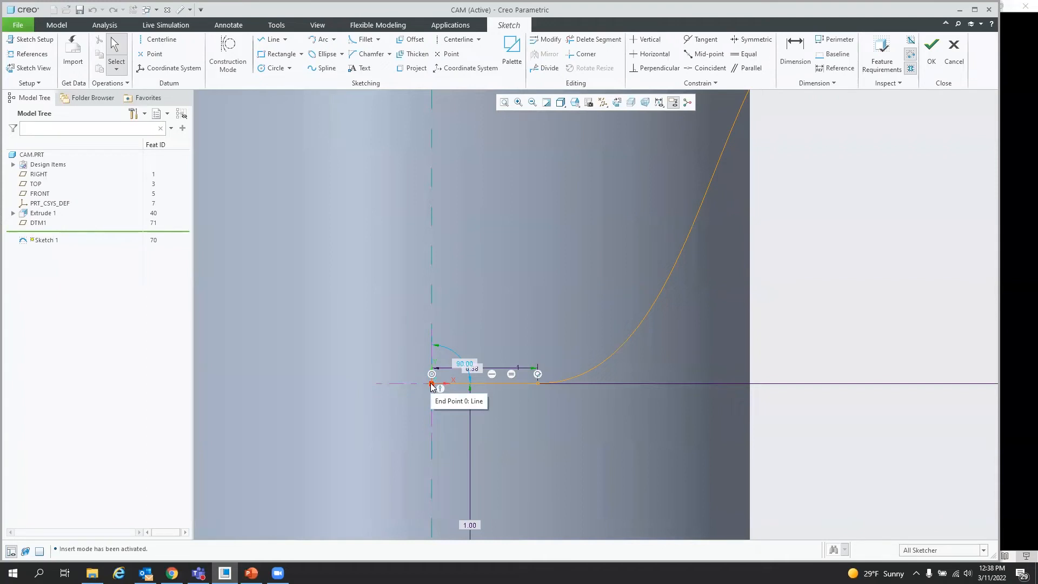
scroll(374, 410, "up", 3)
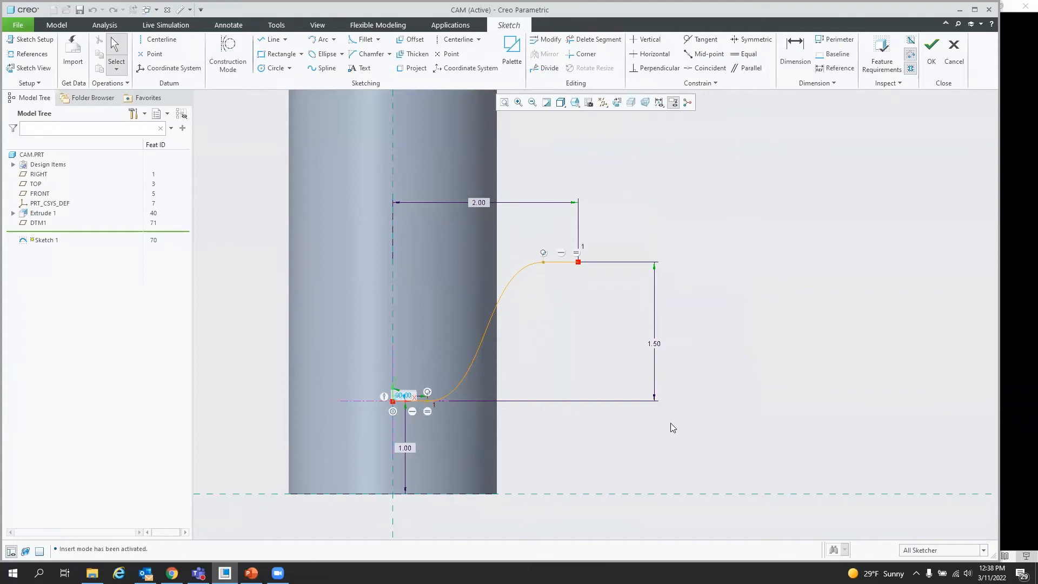
left_click(932, 47)
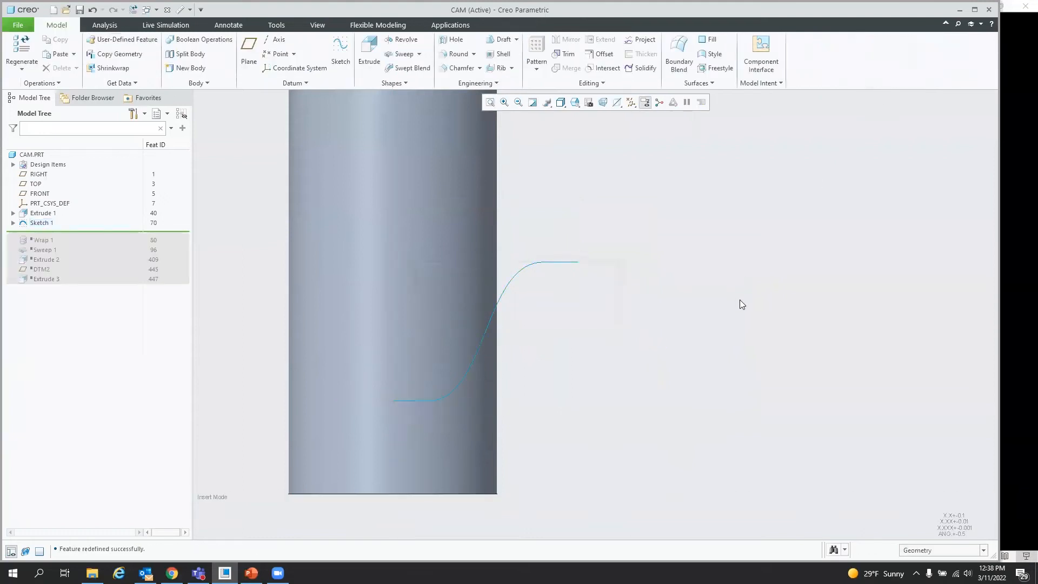
Step: Wrap Sketch 1 onto the cylinder body with the Wrap tool
scroll(560, 375, "up", 2)
middle_click_drag(558, 374, 487, 414)
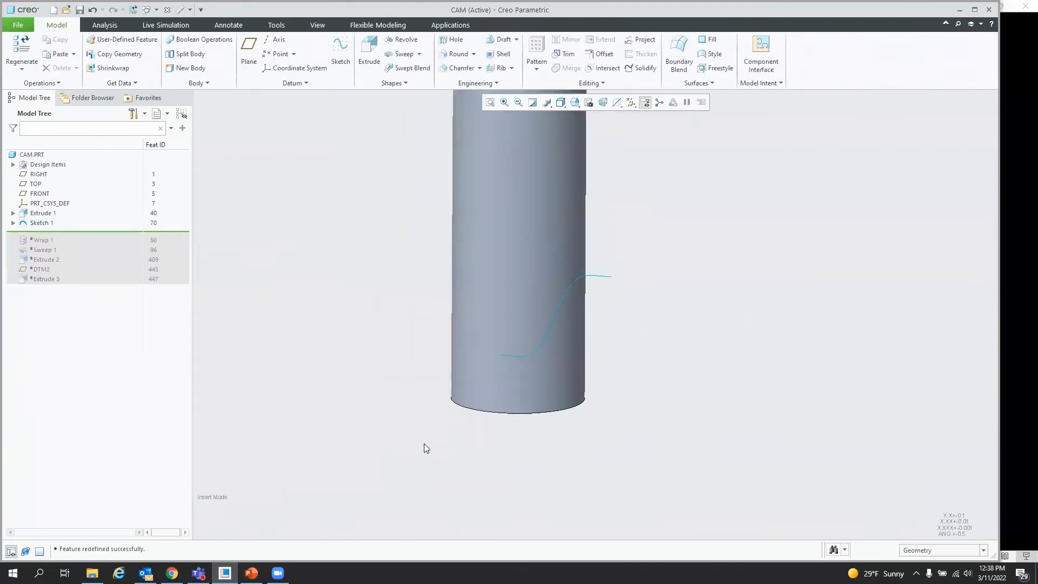
scroll(424, 444, "up", 2)
middle_click_drag(424, 444, 490, 380)
left_click(529, 341)
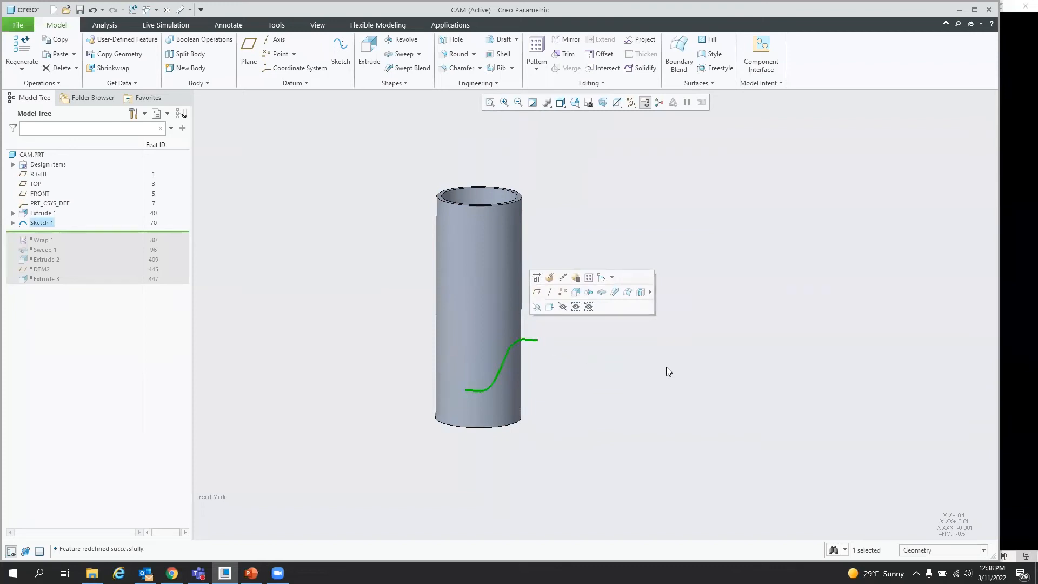
left_click(603, 83)
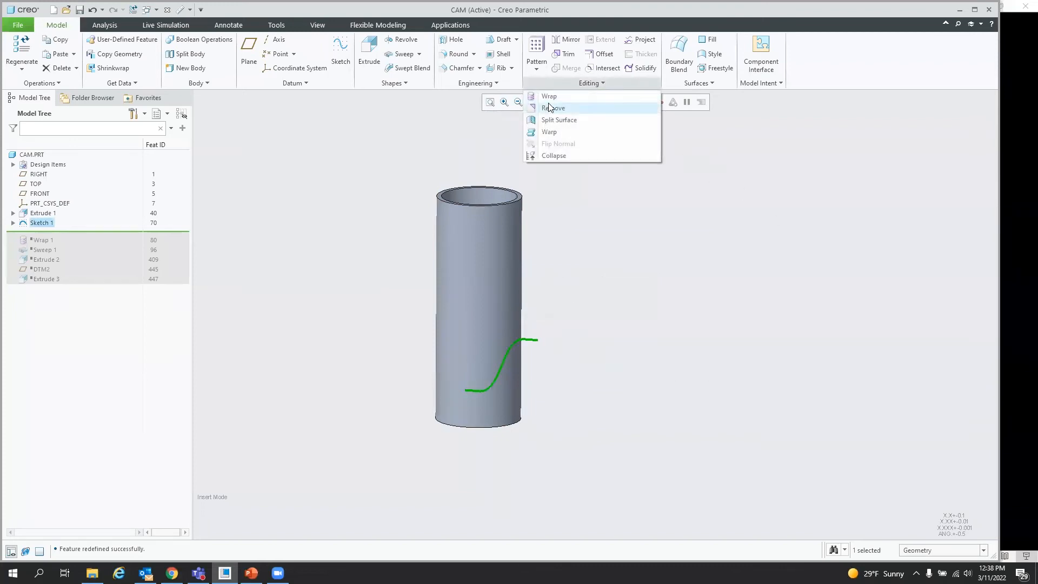
left_click(550, 98)
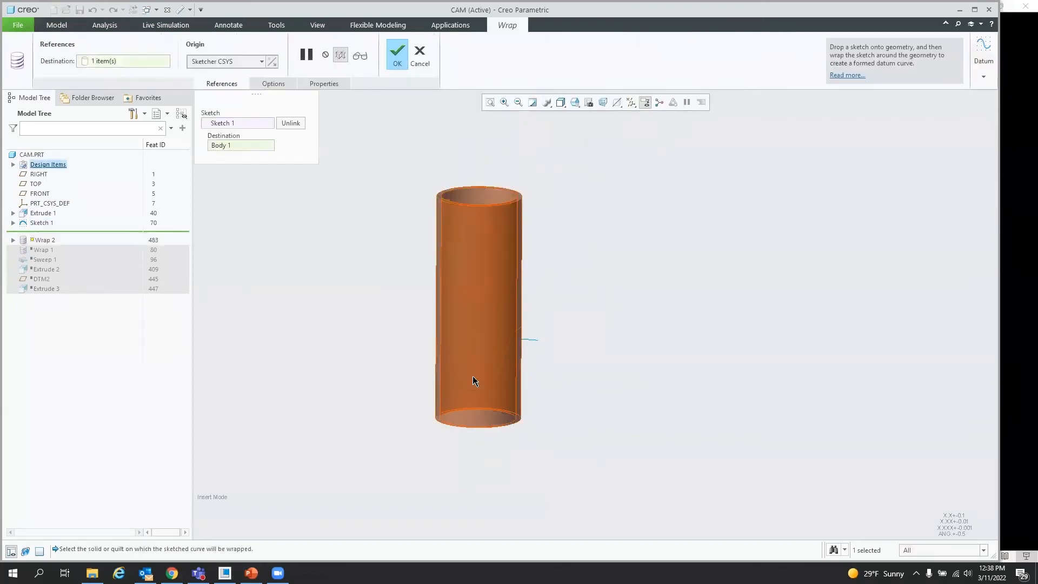
scroll(513, 361, "down", 3)
mouse_move(495, 362)
middle_mouse_down()
mouse_move(424, 352)
mouse_move(463, 359)
mouse_move(476, 433)
mouse_move(473, 385)
middle_mouse_up()
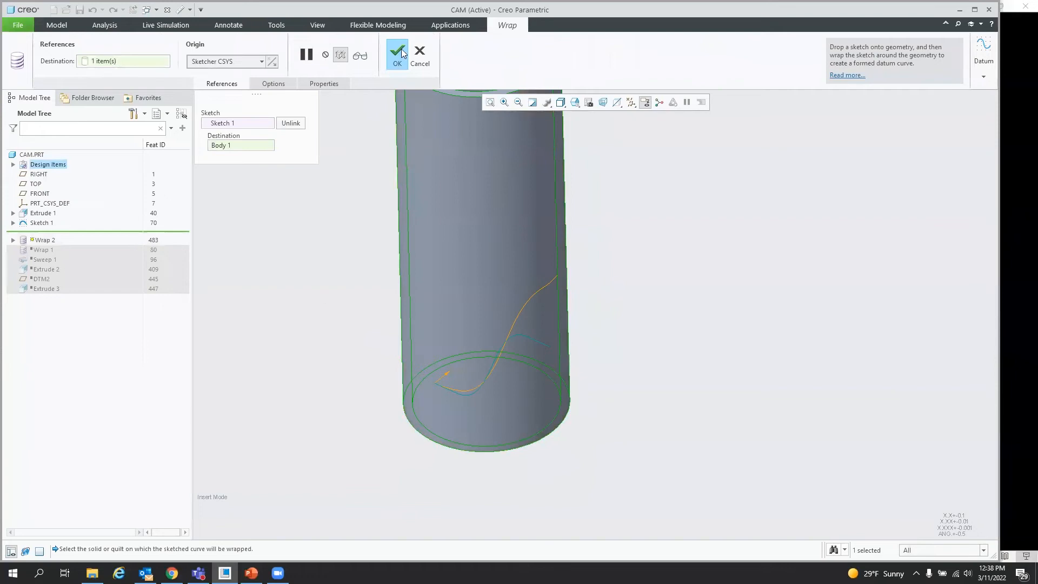
left_click(397, 50)
Step: Unhide Sketch 1 again next to the wrapped curve
left_click(615, 228)
middle_click_drag(528, 347, 550, 352)
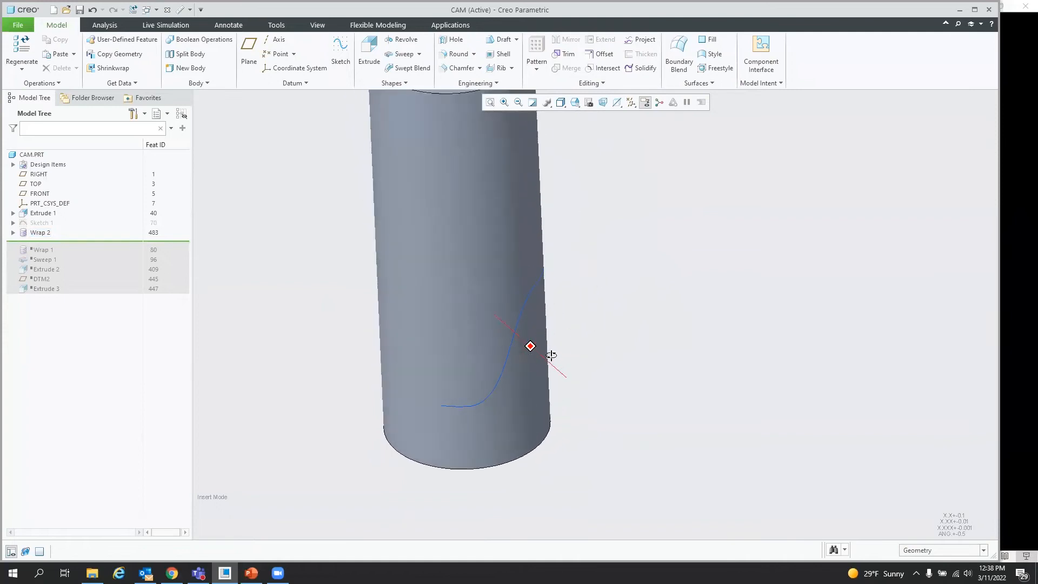
left_click(43, 224)
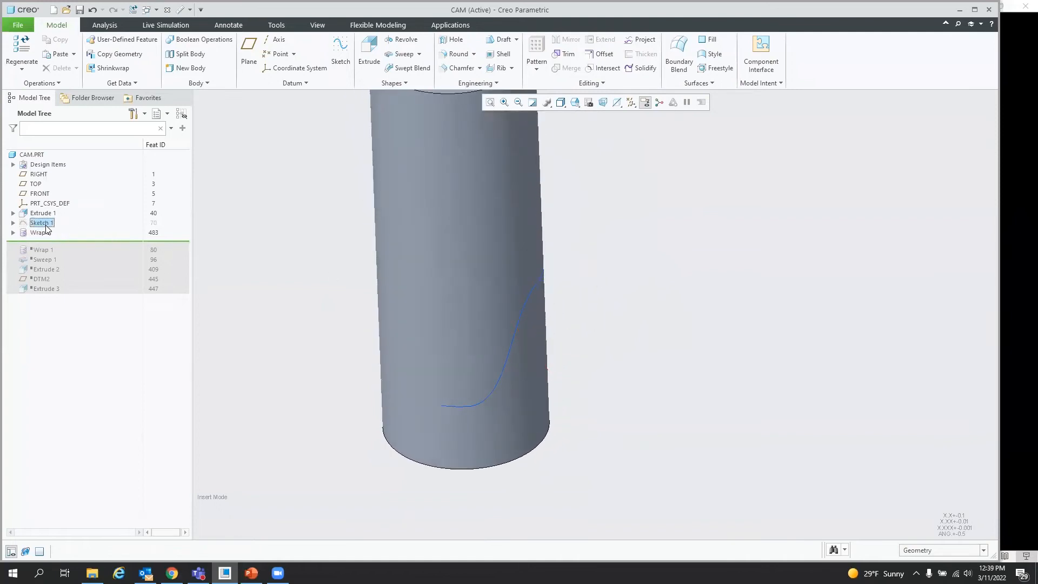
left_click(236, 255)
Step: Measure the length of the flat Sketch 1 curve
left_click(566, 332)
mouse_move(676, 377)
middle_mouse_down()
mouse_move(714, 386)
mouse_move(702, 382)
middle_mouse_up()
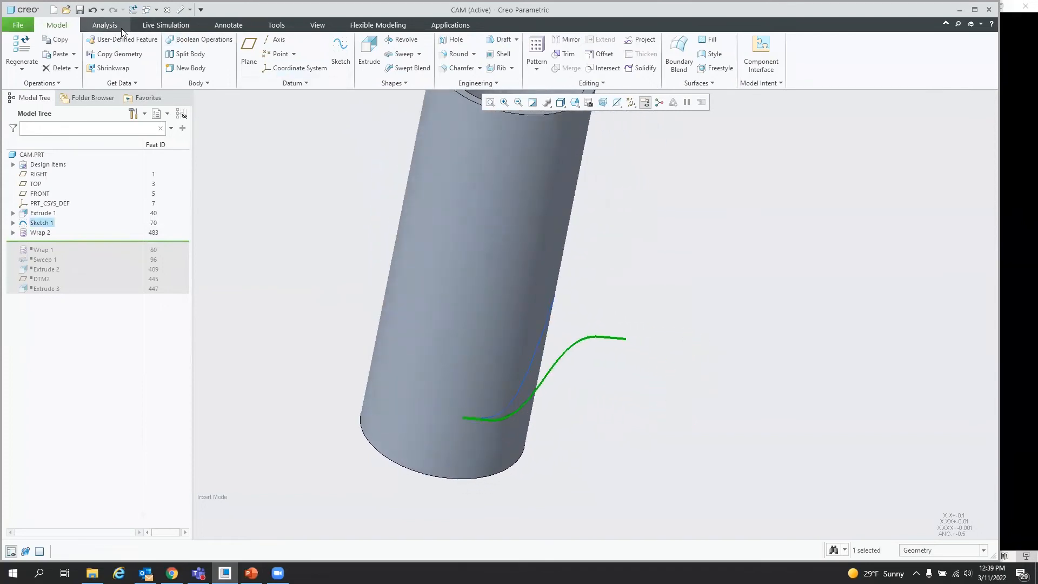
left_click(104, 25)
left_click(316, 52)
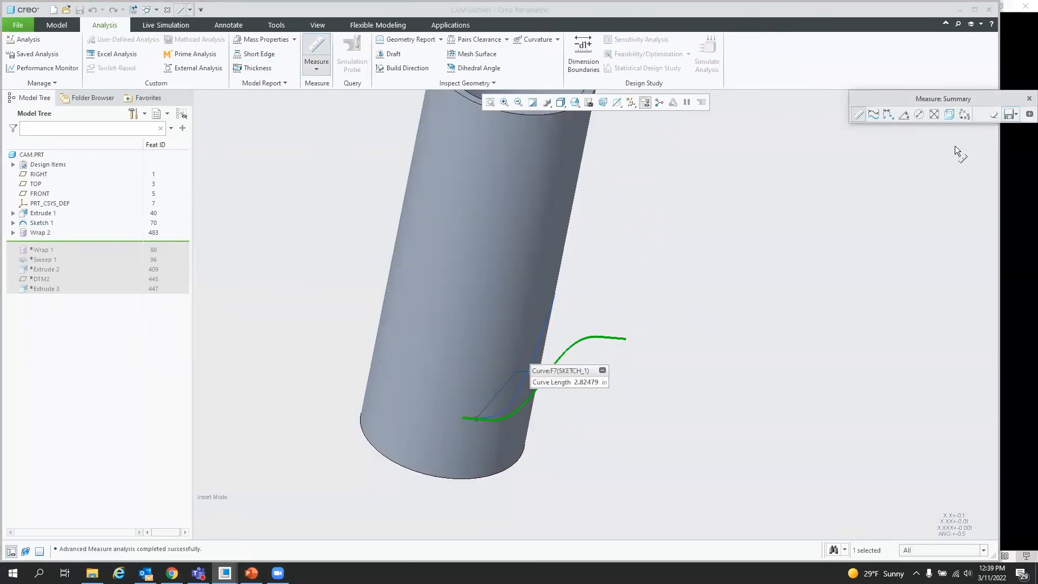
left_click(1030, 99)
Step: Measure the length of the wrapped curve on the cylinder
mouse_move(580, 360)
middle_mouse_down()
mouse_move(547, 371)
mouse_move(557, 373)
mouse_move(509, 303)
middle_mouse_up()
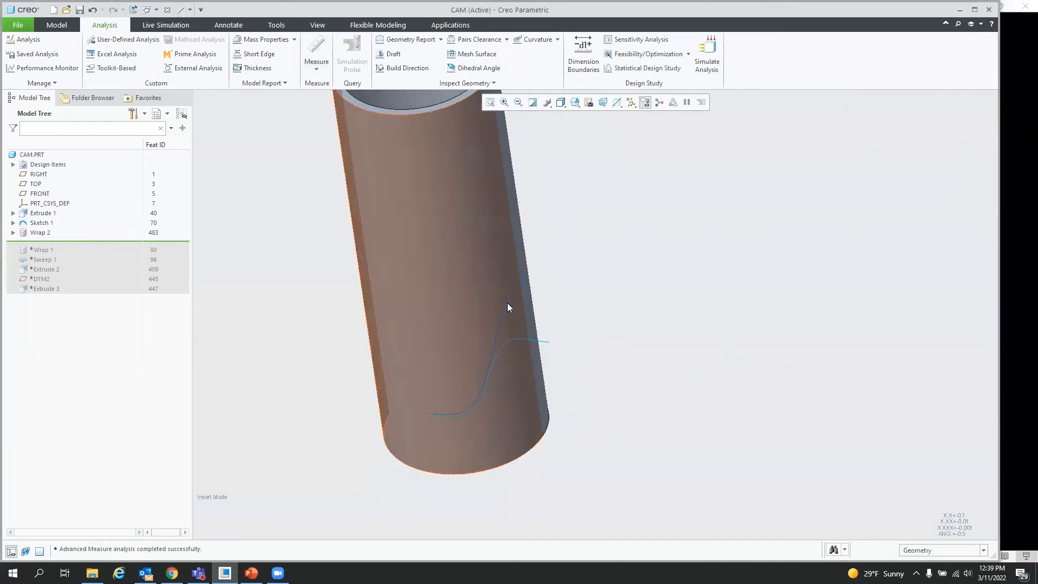
left_click(510, 301)
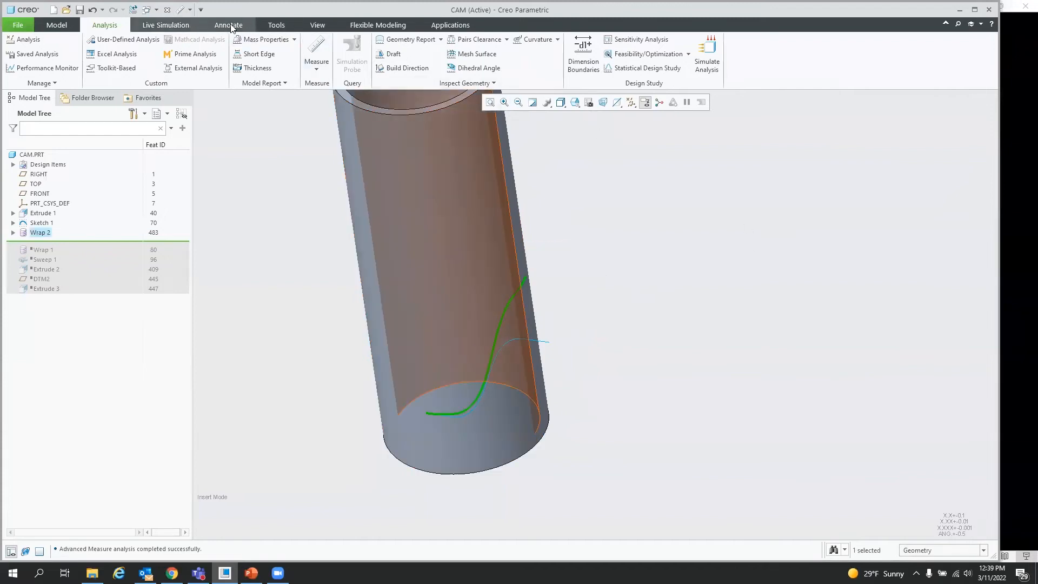
left_click(317, 44)
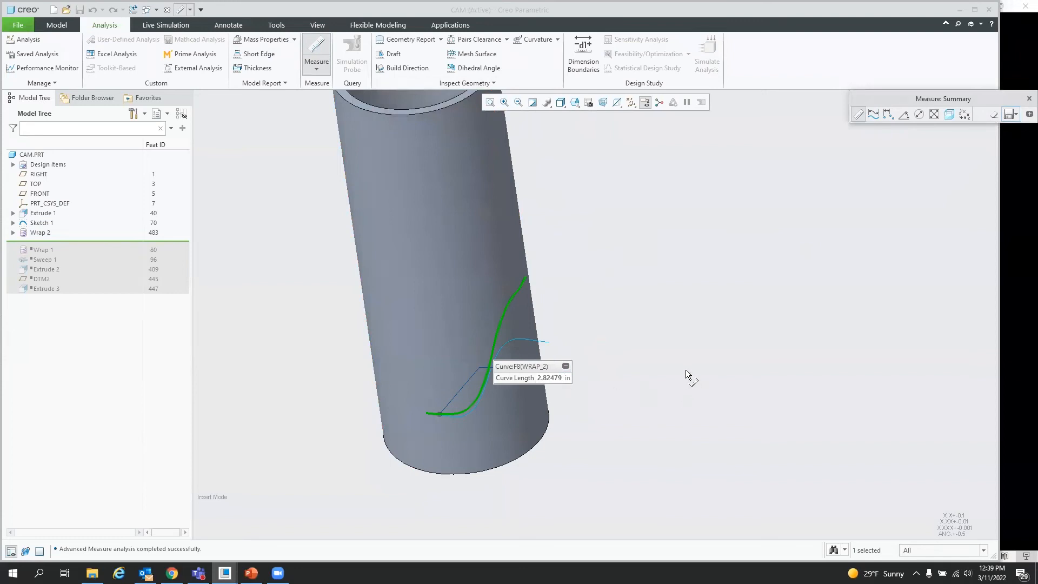
left_click(1029, 98)
Step: Hide Sketch 1
middle_click_drag(501, 403, 465, 382)
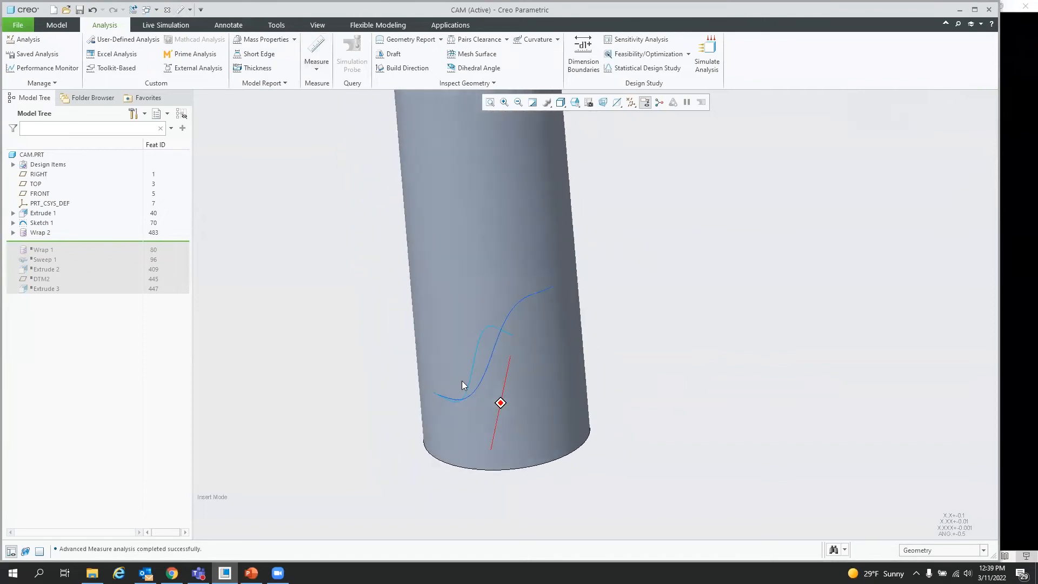
left_click(37, 224)
left_click(59, 189)
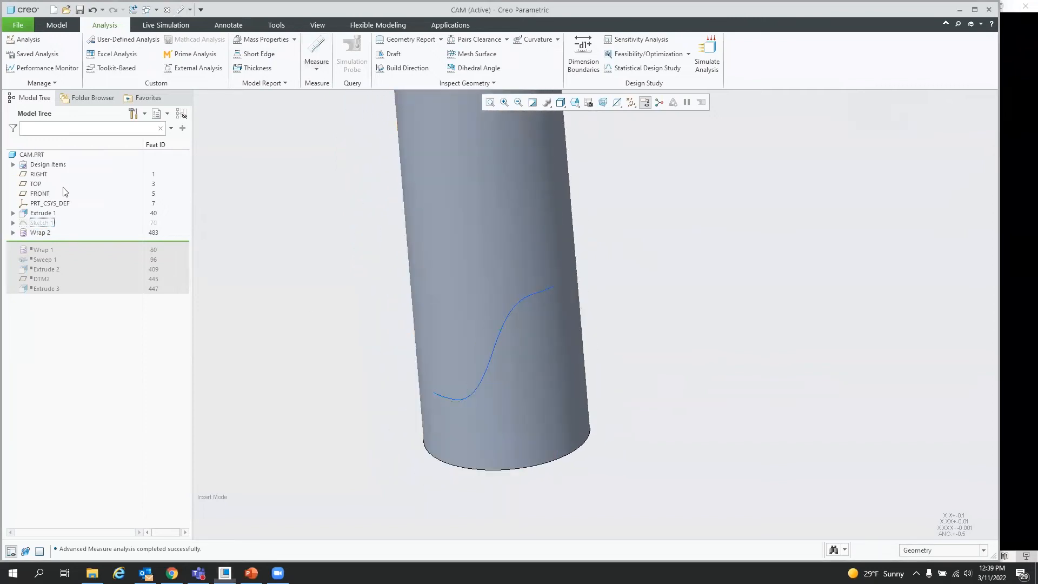
Step: Start a material-removing Sweep along the wrapped curve and sketch a rectangular section about 0.36 by 0.18 at its start
left_click(512, 313)
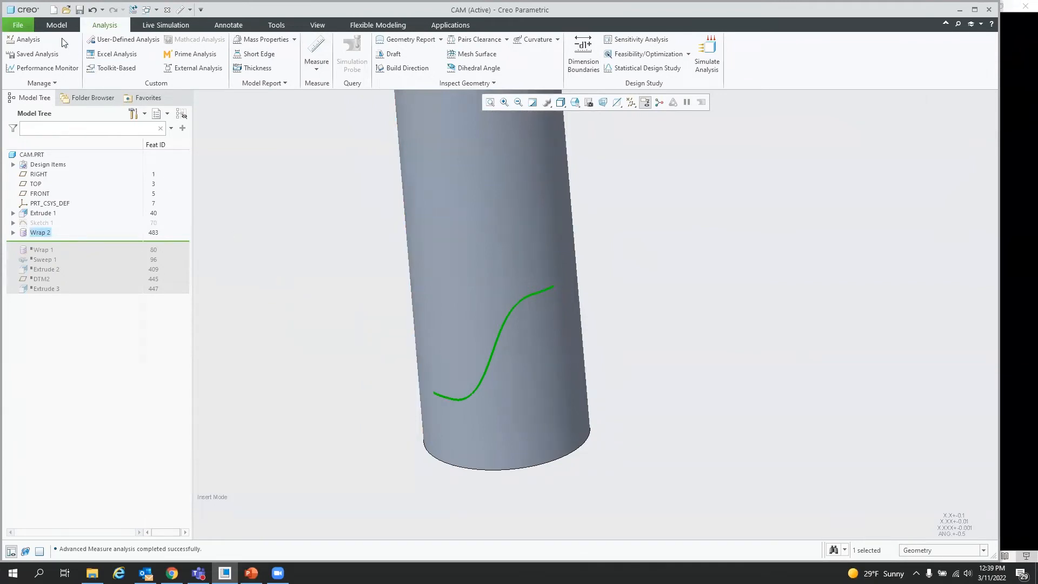
left_click(57, 24)
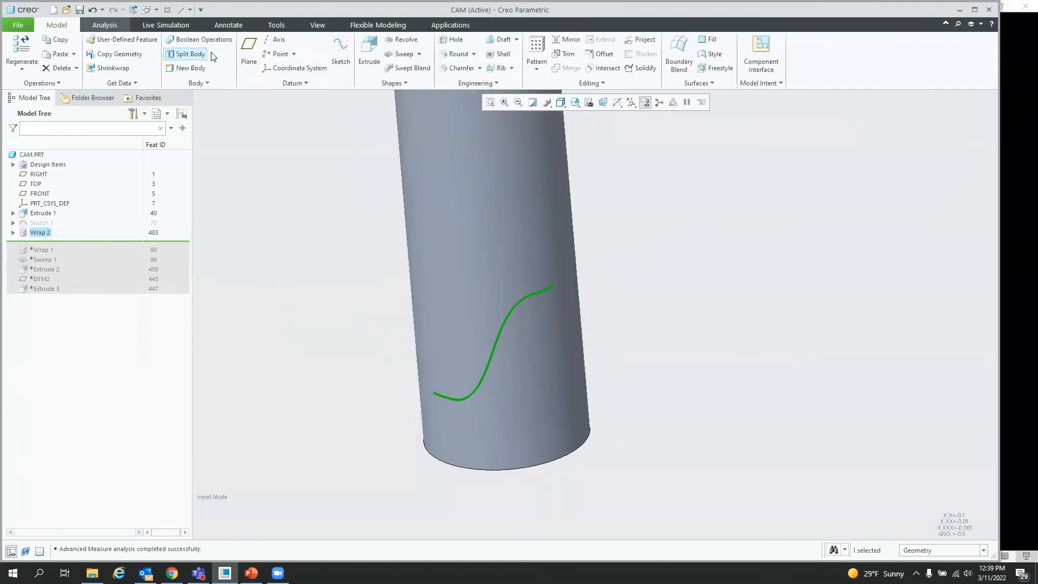
left_click(402, 54)
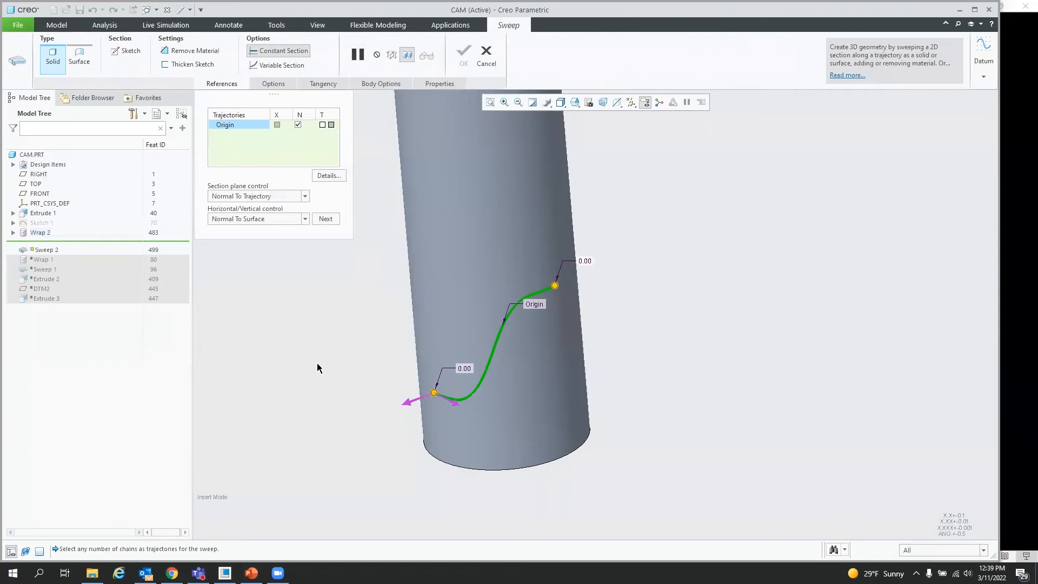
left_click(197, 50)
left_click(127, 51)
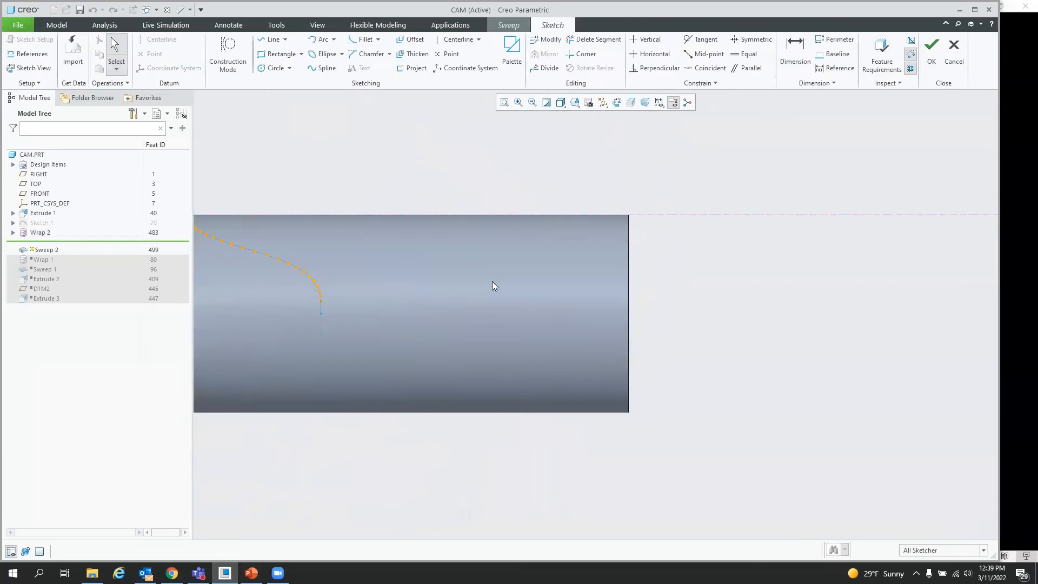
scroll(864, 316, "up", 2)
scroll(400, 233, "down", 4)
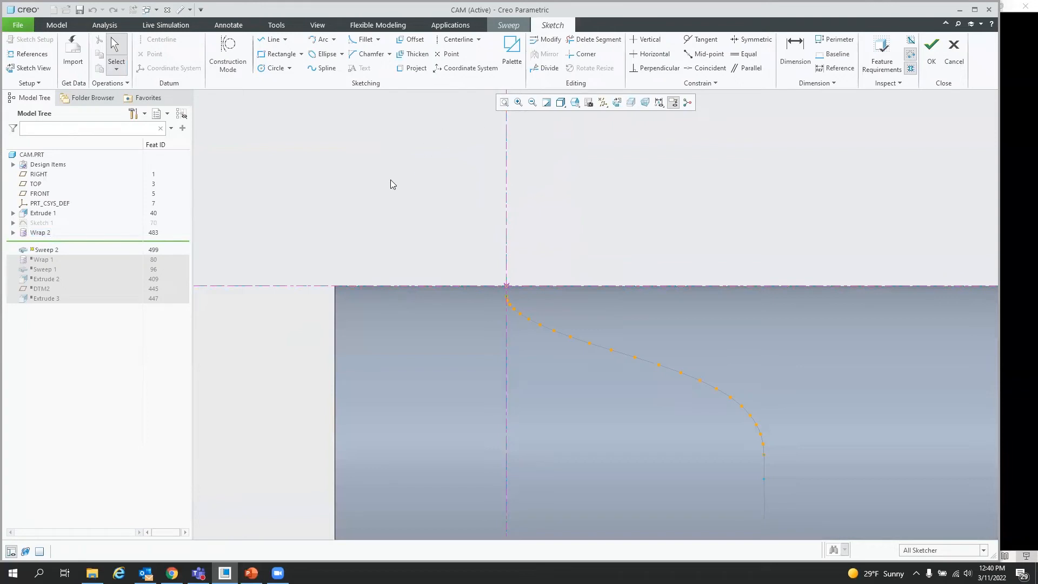
left_click(279, 54)
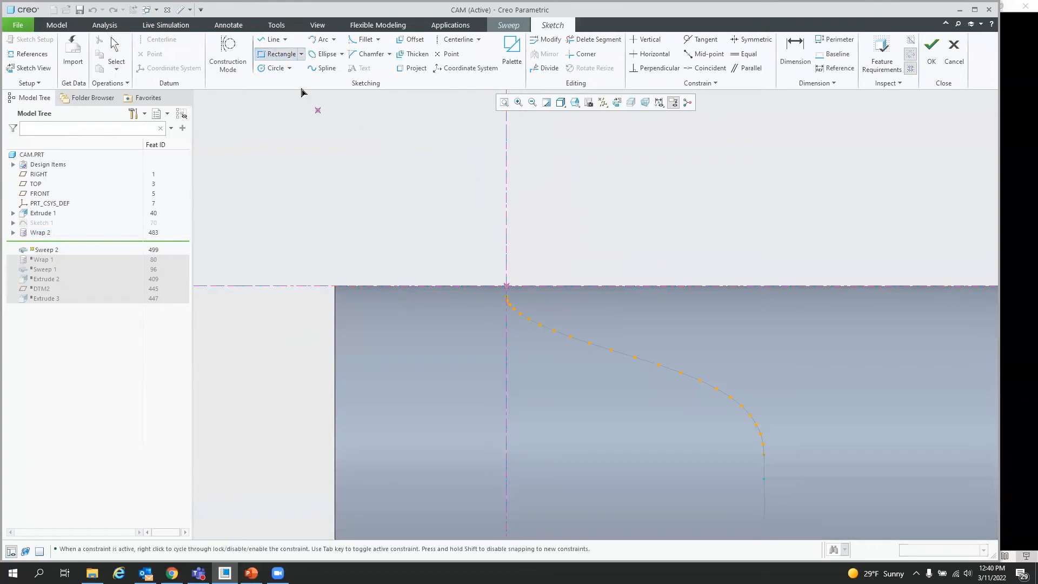
left_click(475, 286)
left_click(546, 317)
middle_click(572, 233)
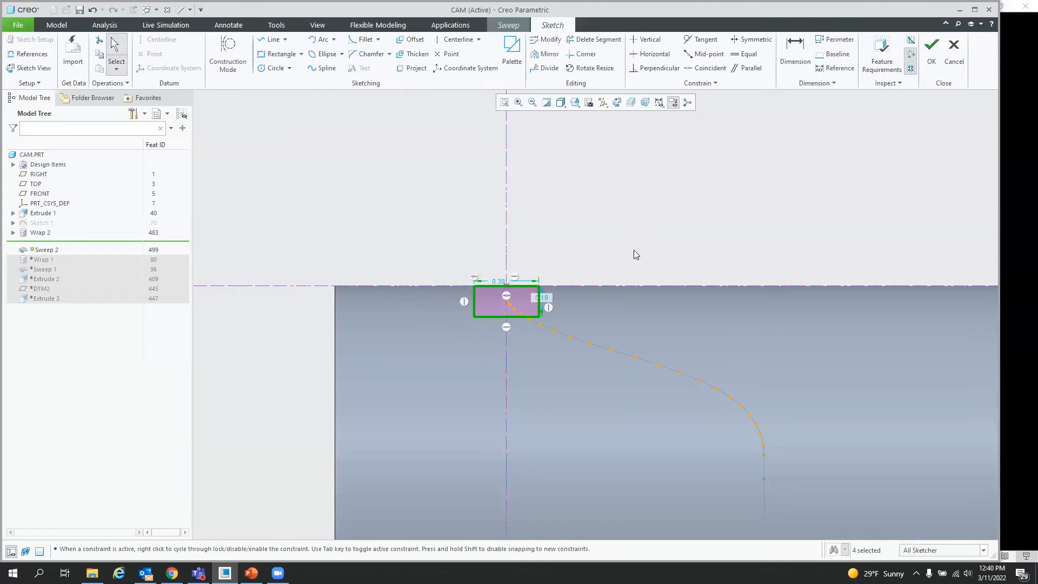
Step: Set the rectangle's width to 0.25 and complete the sketch and the sweep cut
double_click(499, 281)
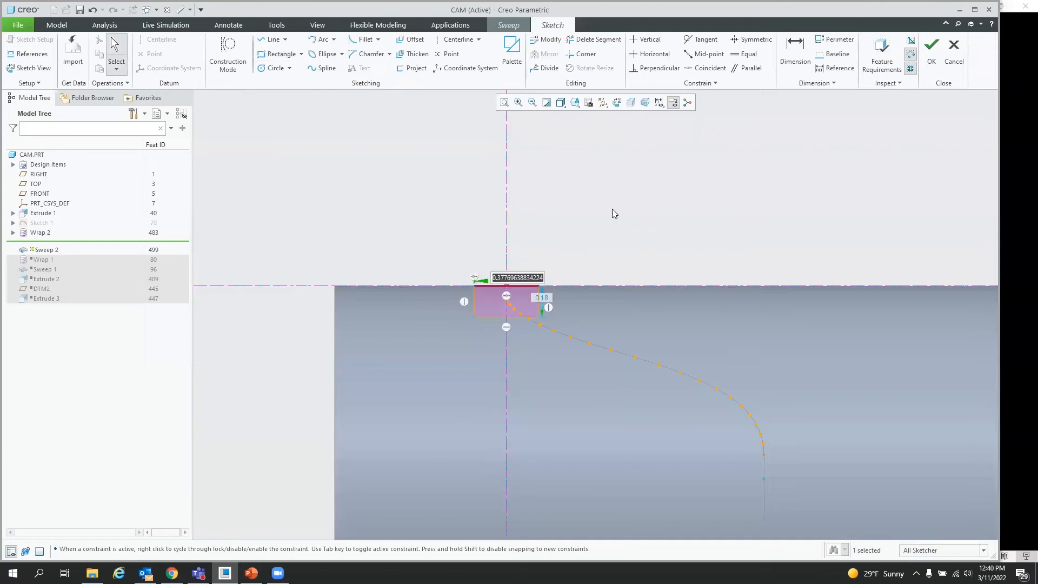
type(".25")
key("Return")
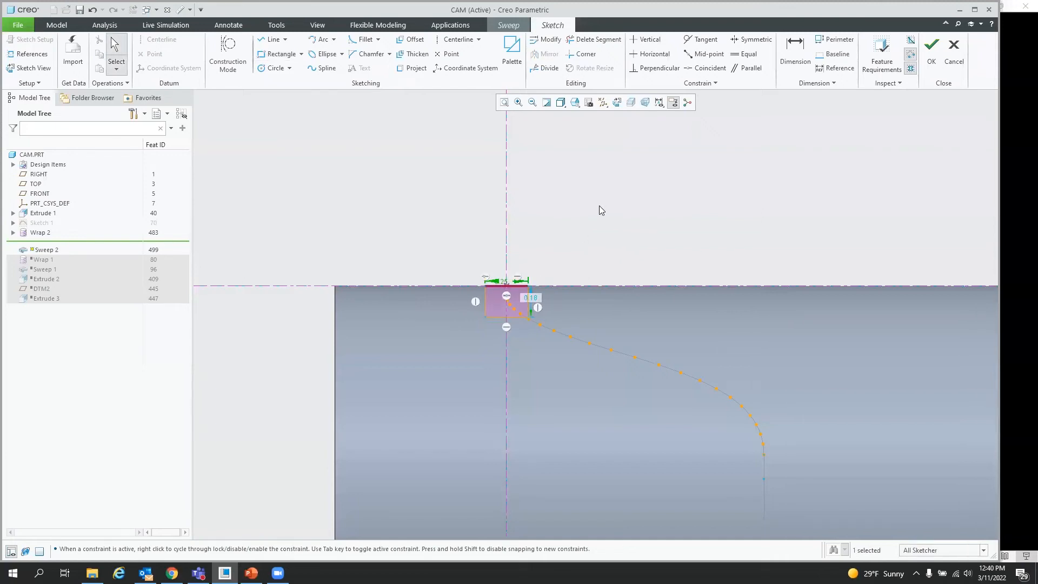
left_click(931, 50)
middle_click_drag(483, 310, 557, 364)
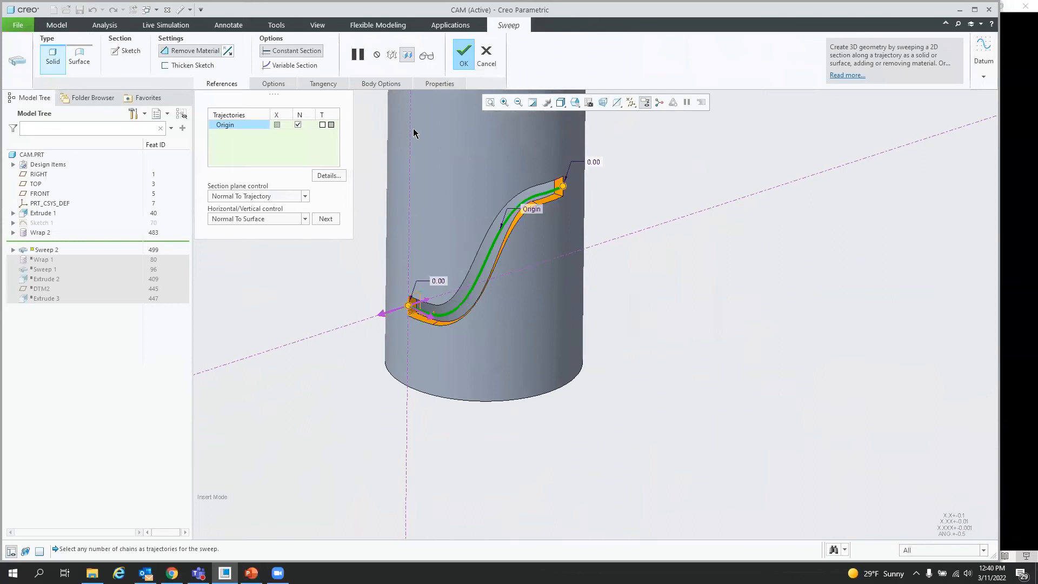
left_click(469, 52)
middle_click_drag(776, 396, 489, 303)
mouse_move(525, 342)
middle_mouse_down()
mouse_move(548, 431)
mouse_move(510, 278)
mouse_move(513, 346)
mouse_move(511, 272)
mouse_move(549, 269)
mouse_move(513, 269)
middle_mouse_up()
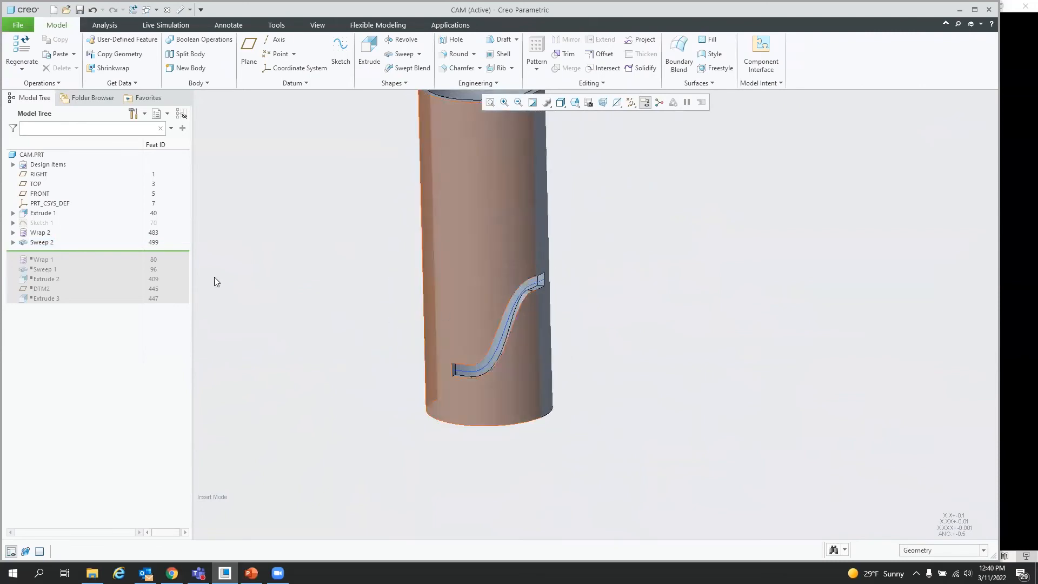
Step: Edit Sketch 1's horizontal dimension to 3 and regenerate the part
left_click(33, 225)
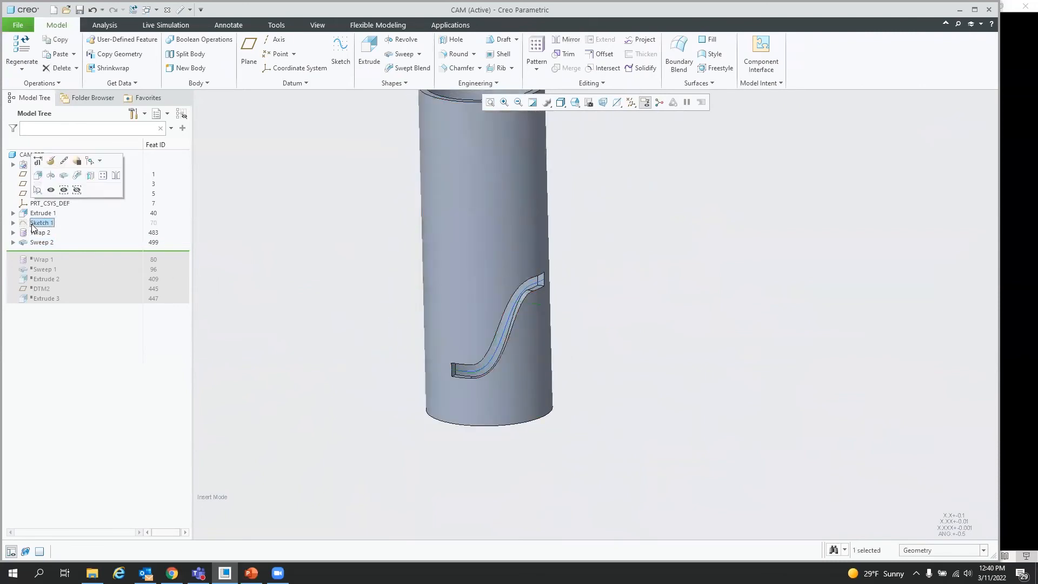
left_click(37, 161)
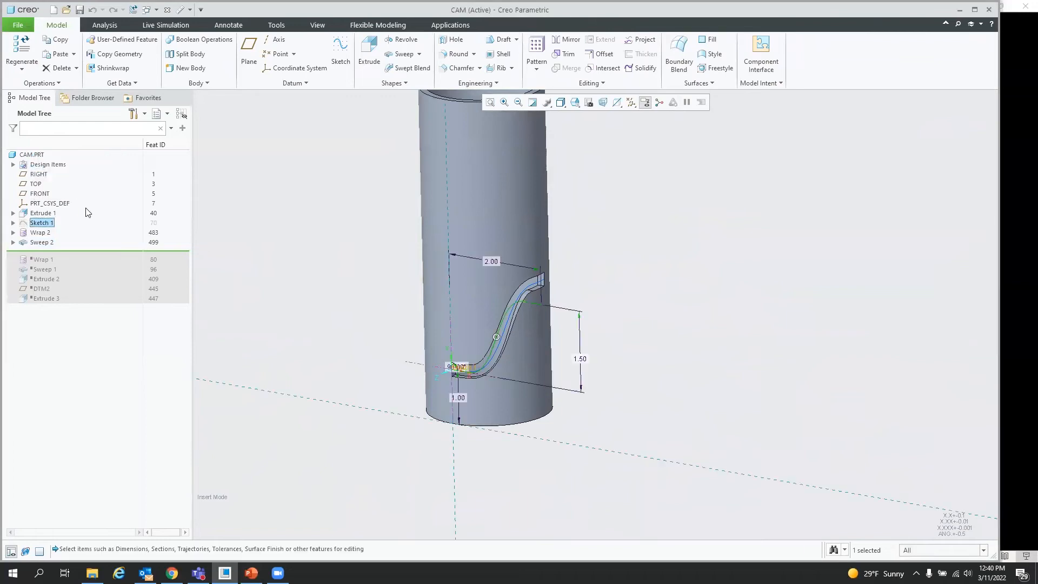
double_click(494, 262)
type("3")
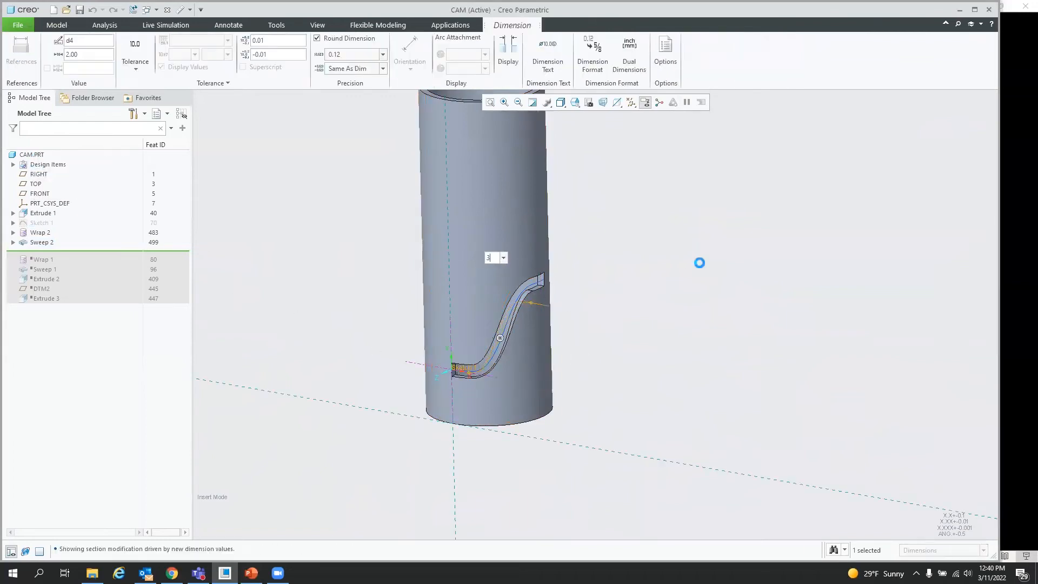
mouse_move(560, 337)
middle_mouse_down()
mouse_move(494, 329)
mouse_move(527, 337)
mouse_move(563, 397)
mouse_move(563, 417)
mouse_move(570, 349)
middle_mouse_up()
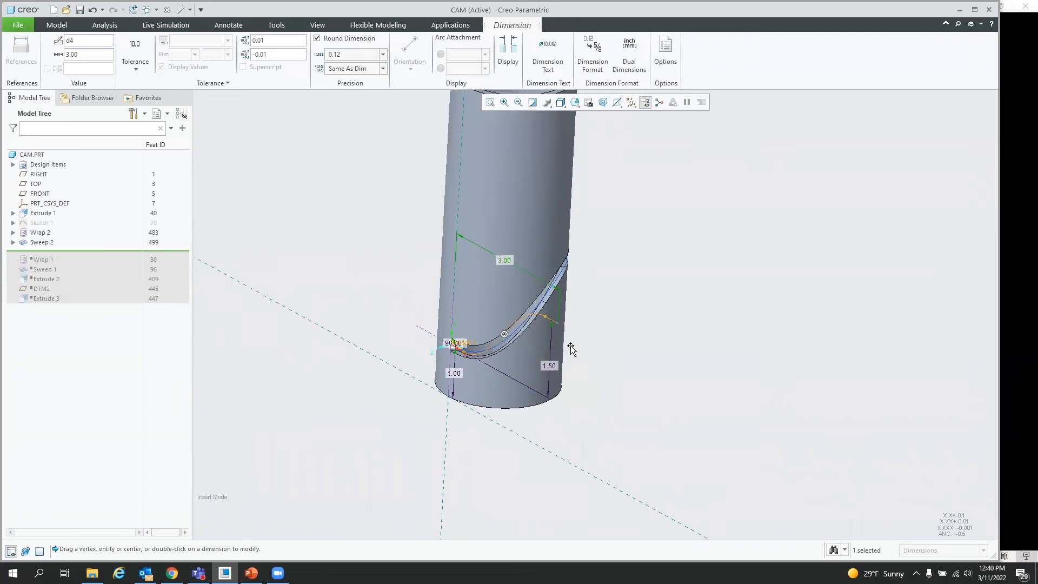
left_click(133, 10)
Step: Orbit around the cam and redisplay Sketch 1's dimensions to inspect the slot's shape
mouse_move(568, 346)
middle_mouse_down()
mouse_move(463, 325)
mouse_move(462, 343)
middle_mouse_up()
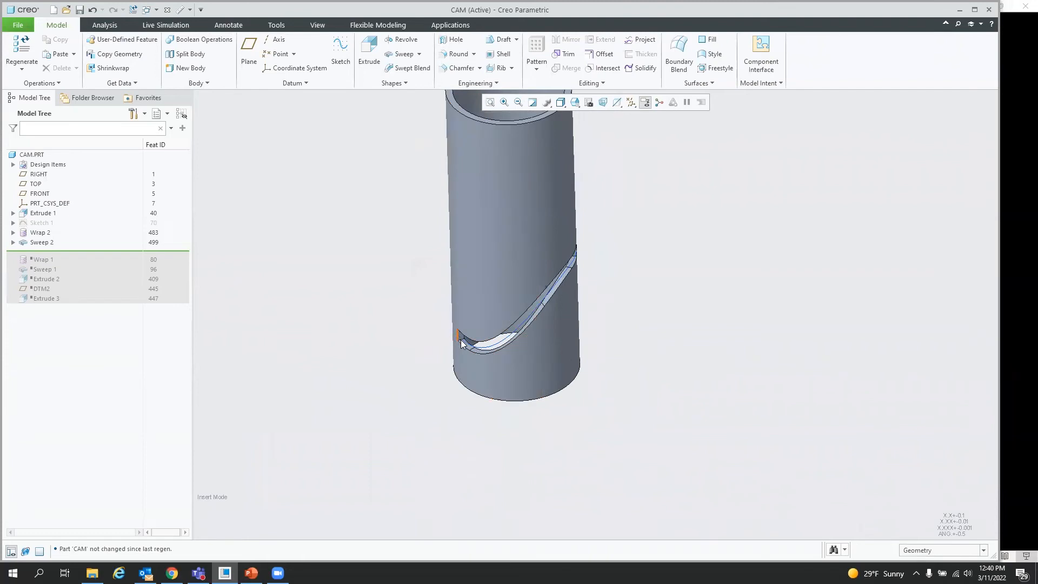
mouse_move(561, 327)
middle_mouse_down()
mouse_move(565, 375)
mouse_move(533, 288)
mouse_move(555, 305)
middle_mouse_up()
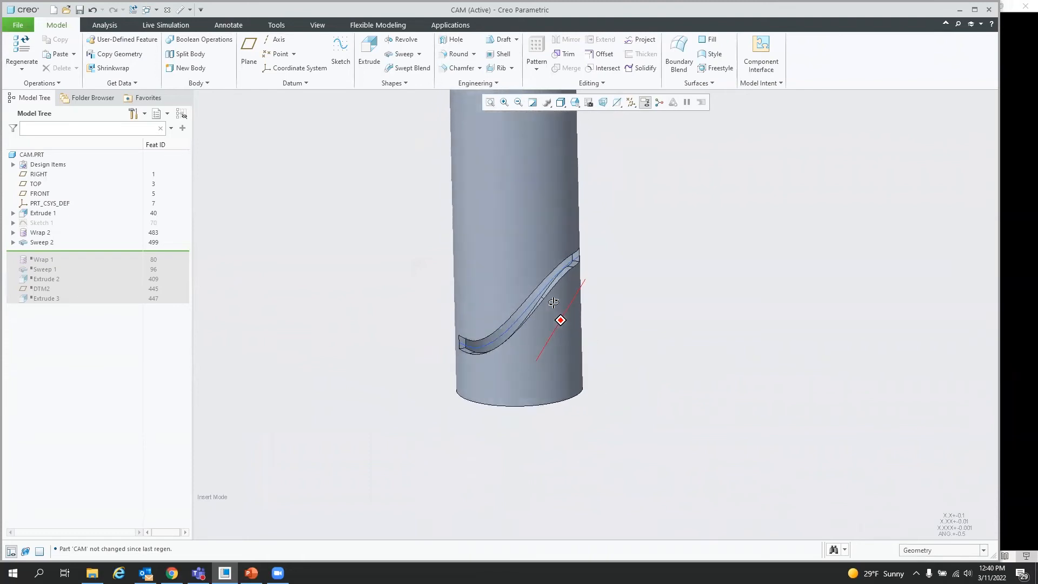
left_click(40, 223)
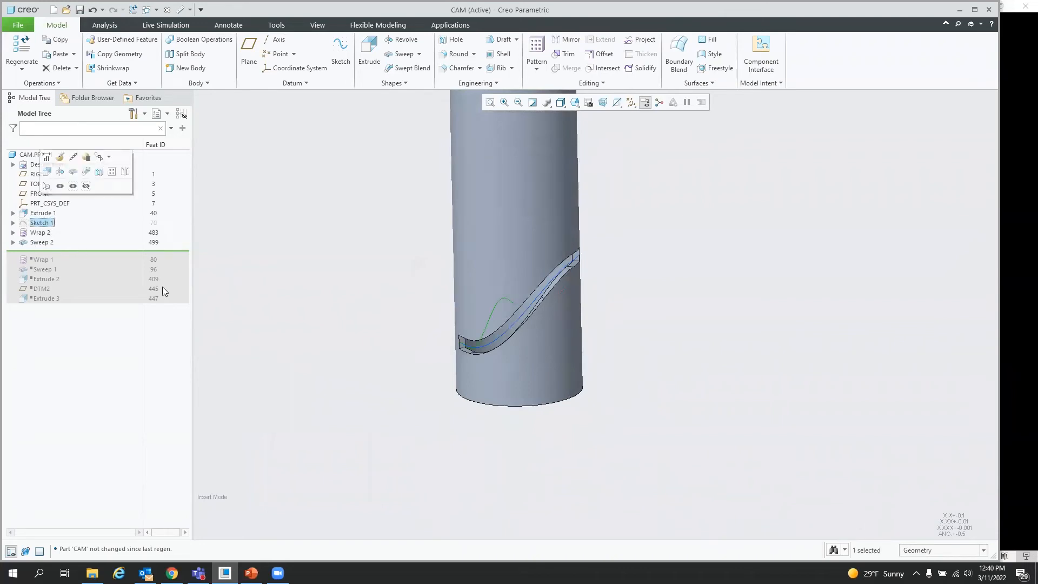
left_click(62, 172)
middle_click_drag(457, 395, 519, 384)
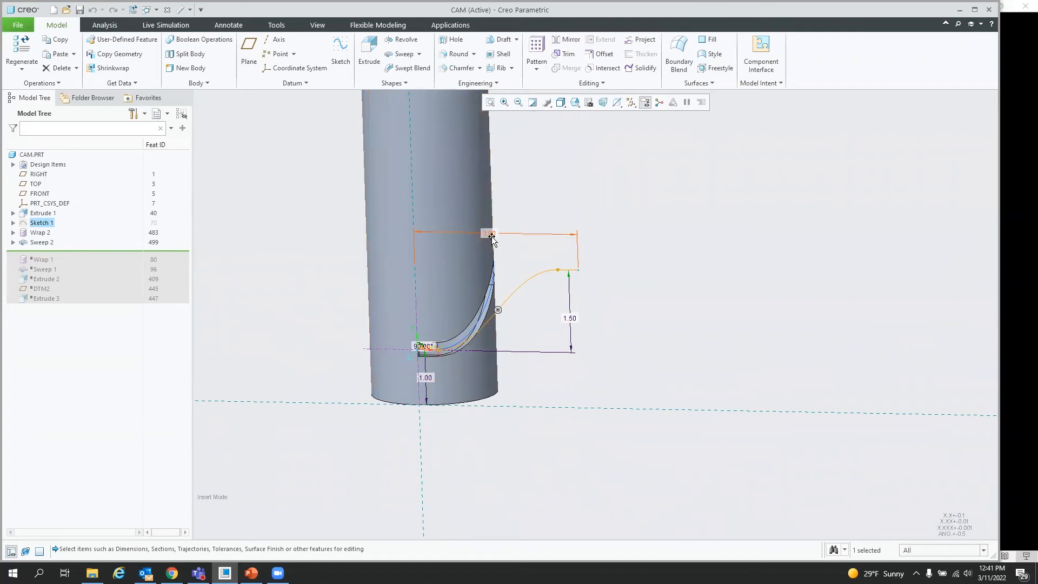
middle_click_drag(425, 350, 389, 424)
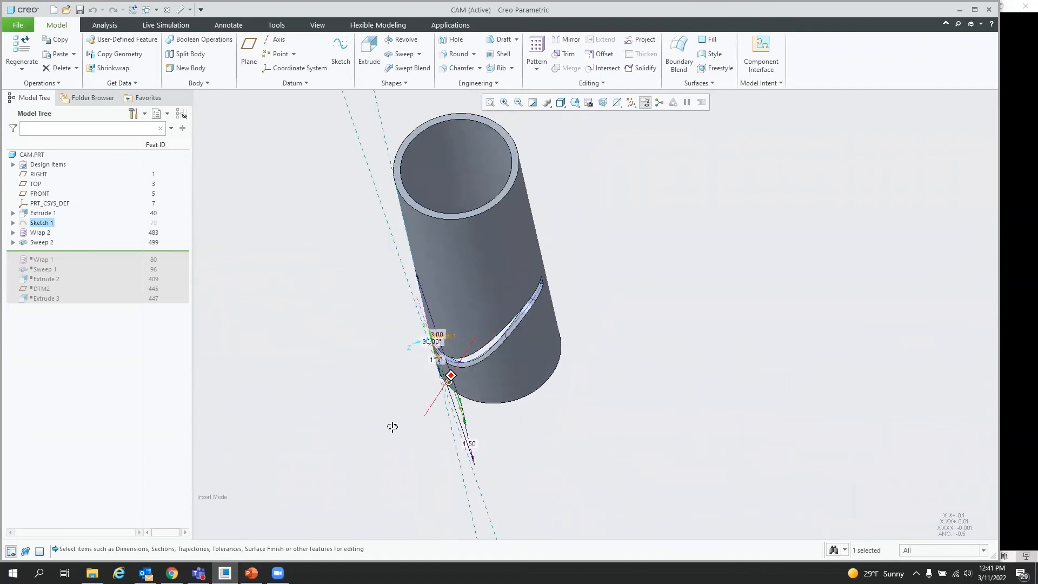
mouse_move(579, 346)
middle_mouse_down()
mouse_move(587, 313)
mouse_move(588, 371)
mouse_move(581, 331)
mouse_move(536, 250)
middle_mouse_up()
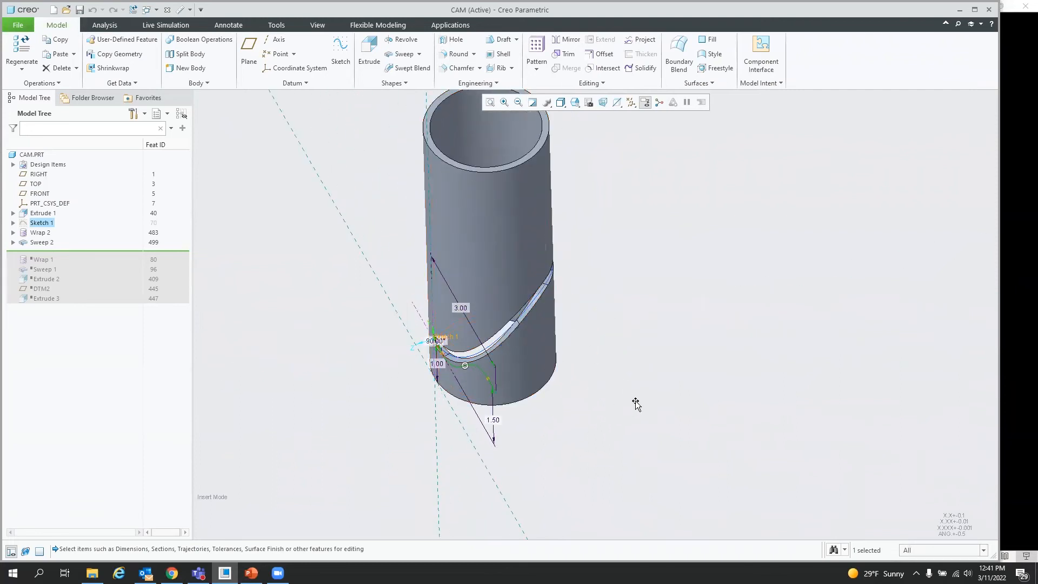
key("ctrl+g")
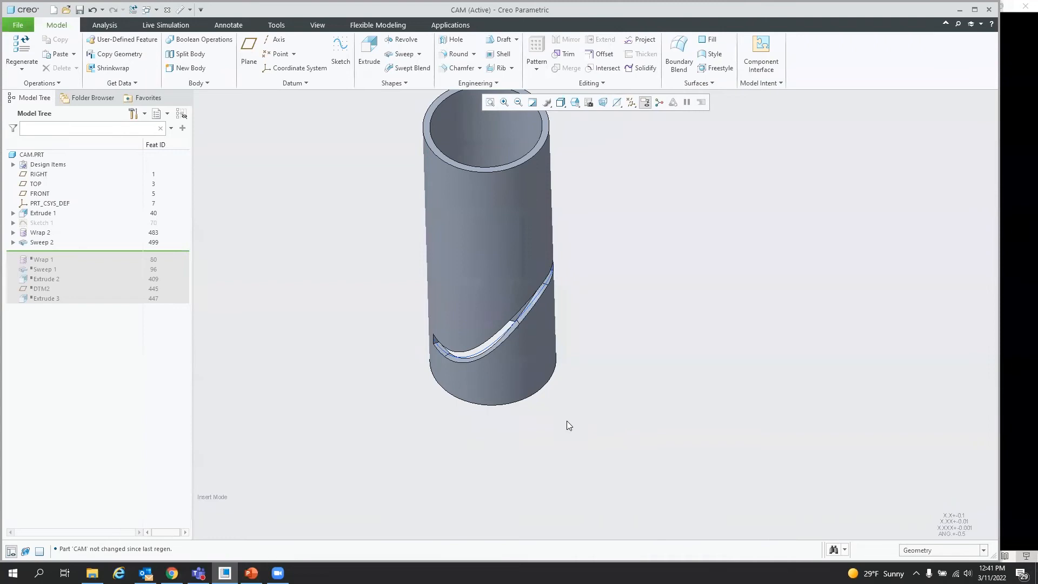
Step: Measure between the slot's two end faces and expand the full measurement results
mouse_move(565, 426)
middle_mouse_down()
mouse_move(510, 385)
mouse_move(582, 398)
mouse_move(577, 406)
middle_mouse_up()
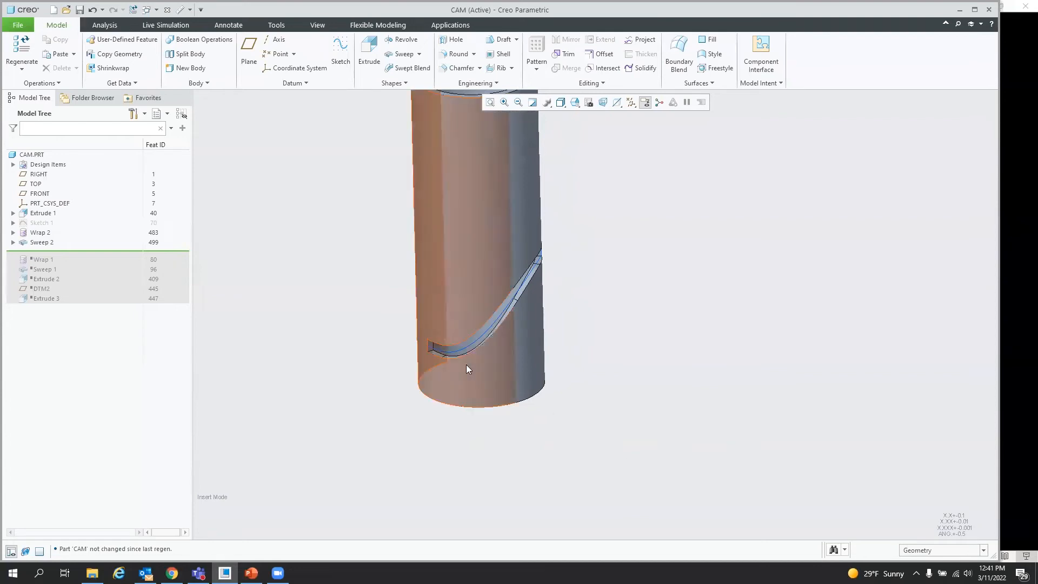
scroll(536, 446, "down", 3)
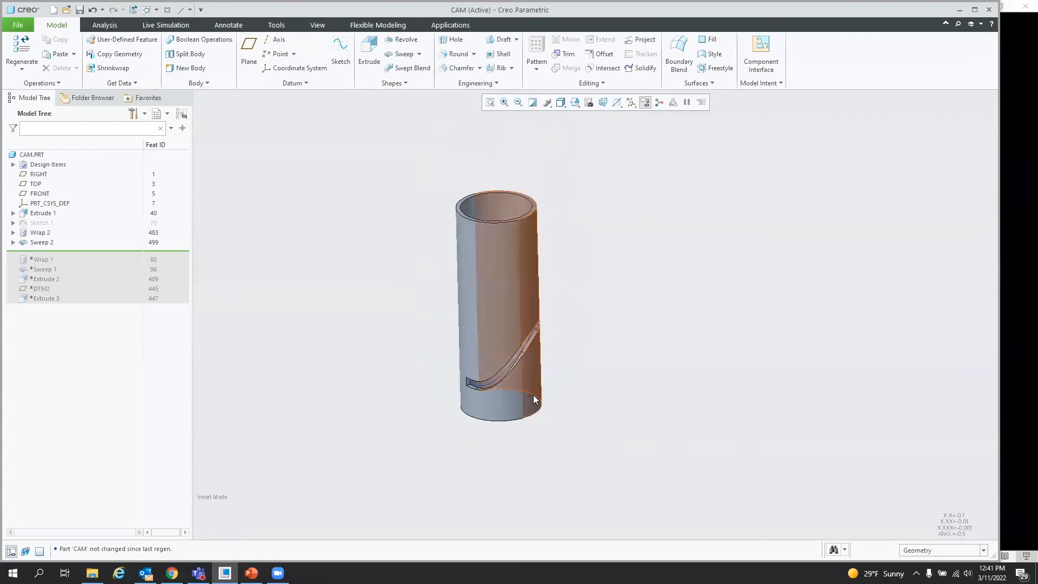
left_click(106, 25)
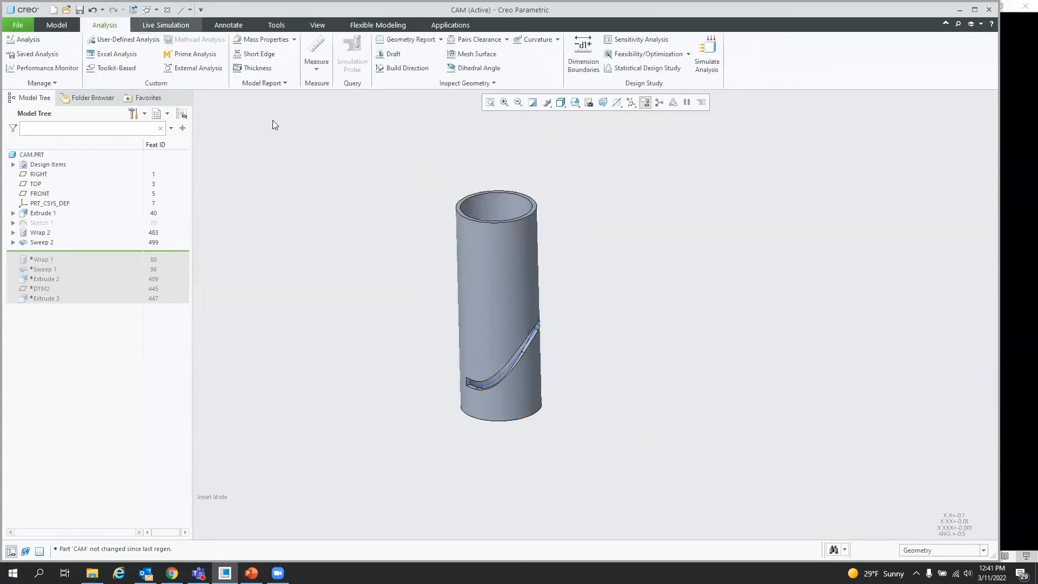
left_click(313, 68)
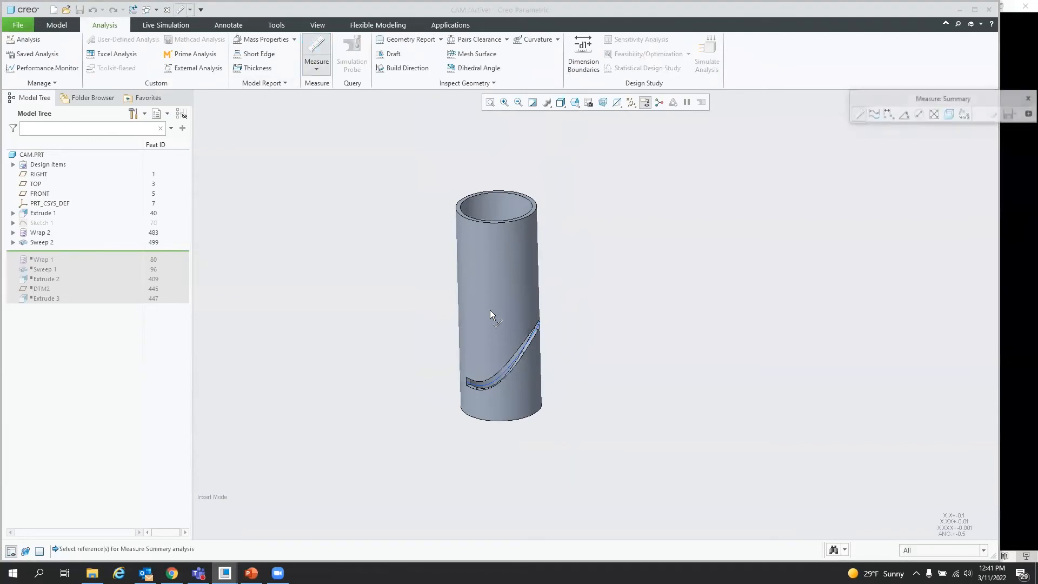
scroll(509, 381, "up", 3)
scroll(508, 381, "up", 2)
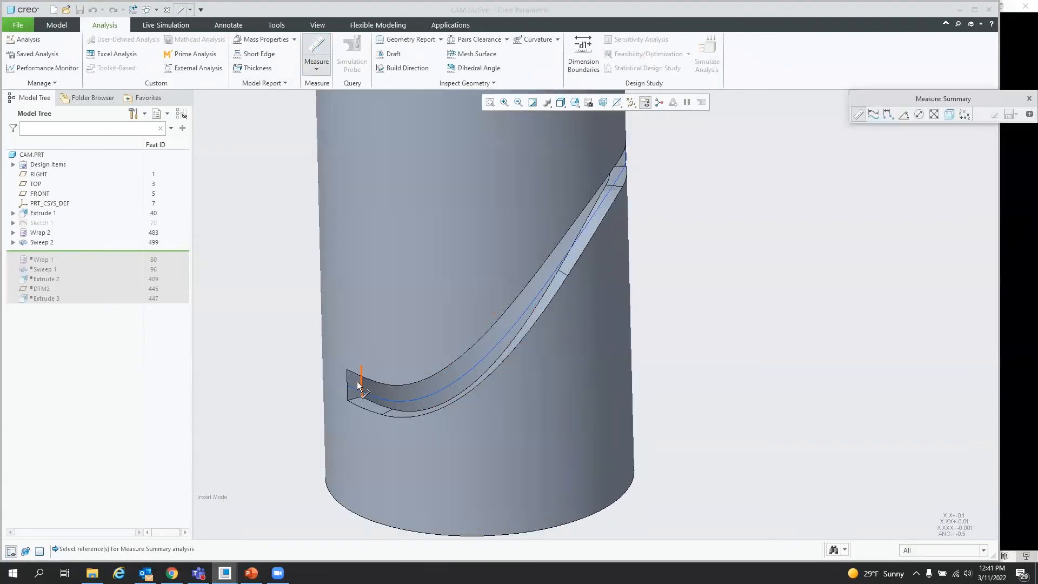
left_click(355, 382)
middle_click_drag(423, 420, 669, 200)
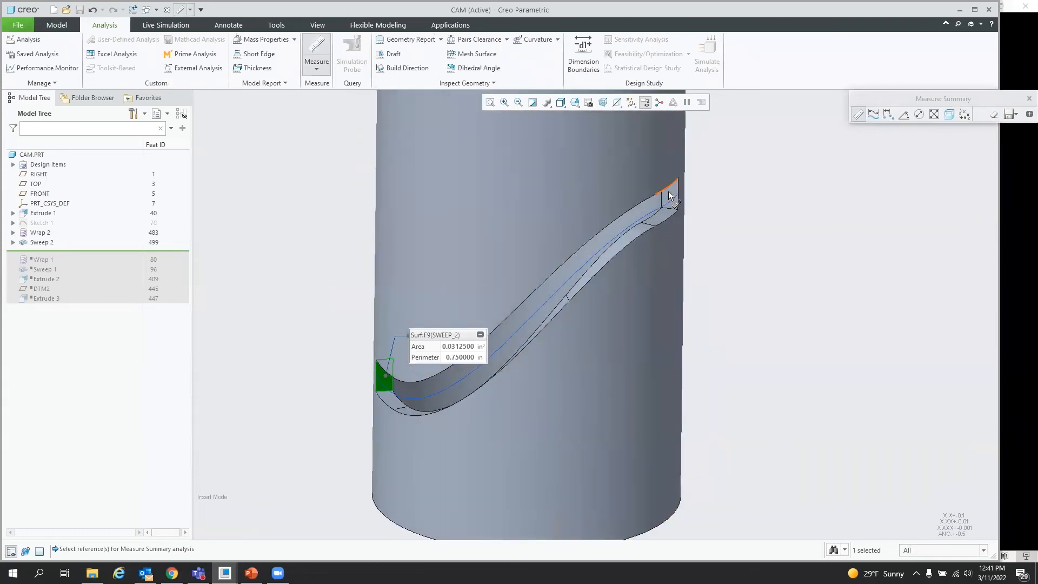
left_click(669, 195, "ctrl")
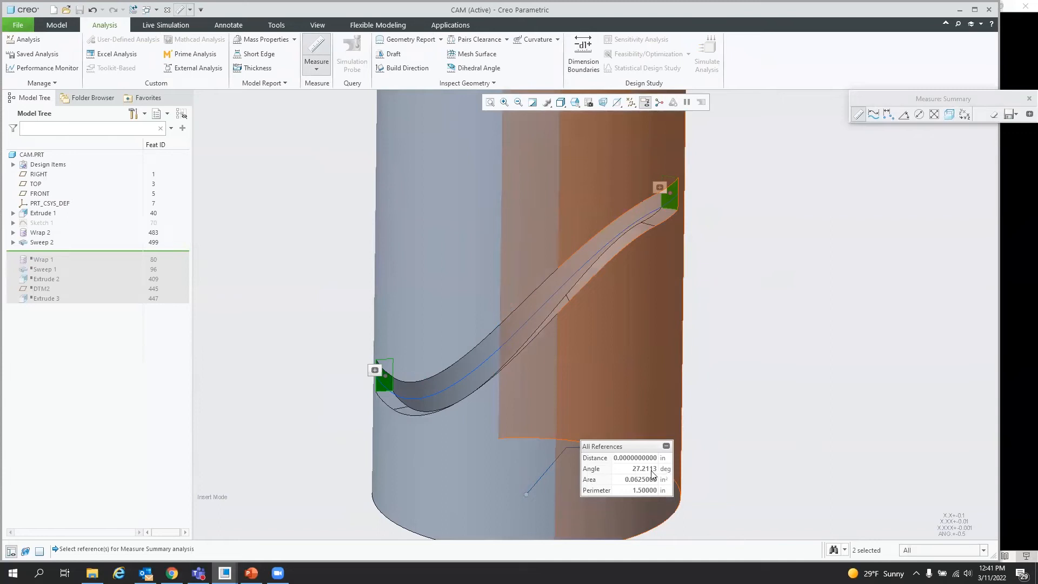
middle_click_drag(601, 410, 580, 436)
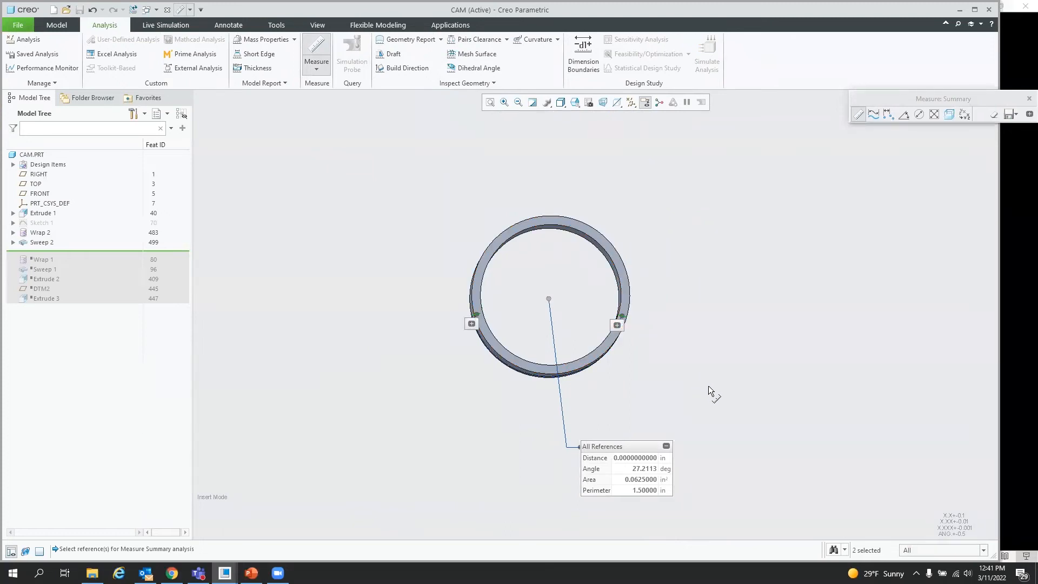
left_click(1029, 114)
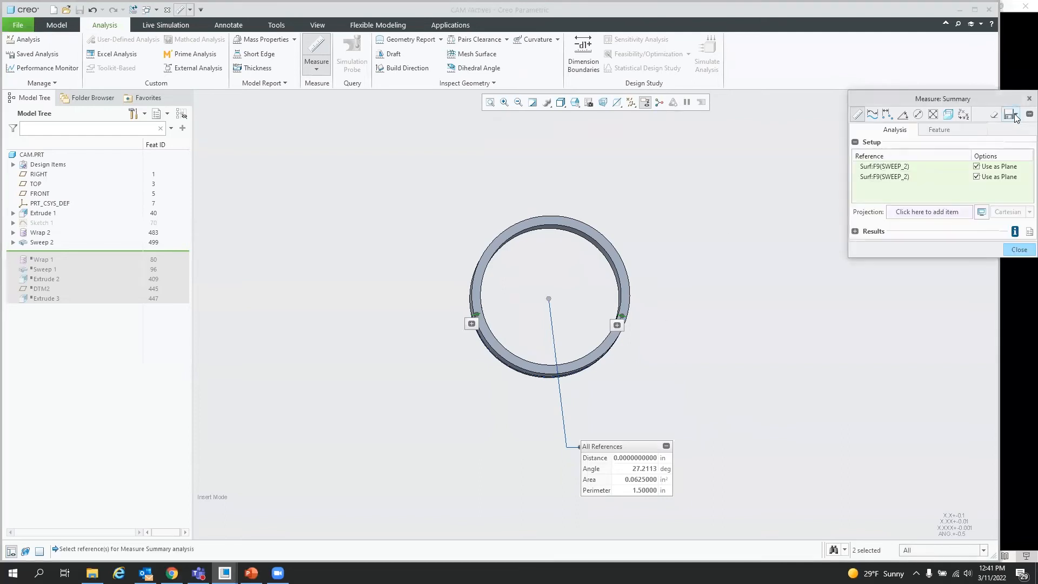
left_click(855, 231)
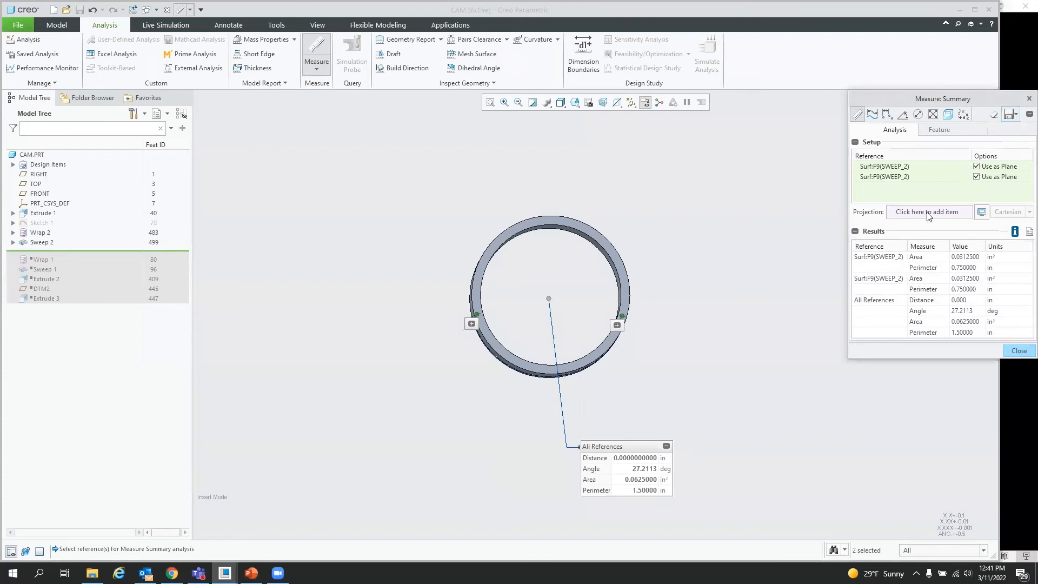
Step: Save the measurement as a feature, keeping only its ANGLE parameter, and close the dialog
left_click(1010, 115)
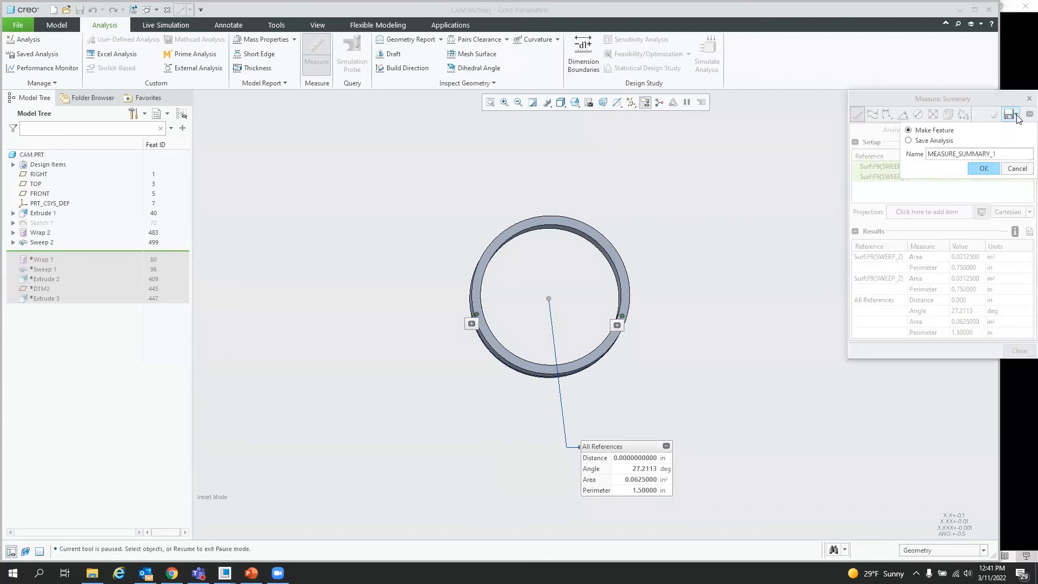
left_click(984, 168)
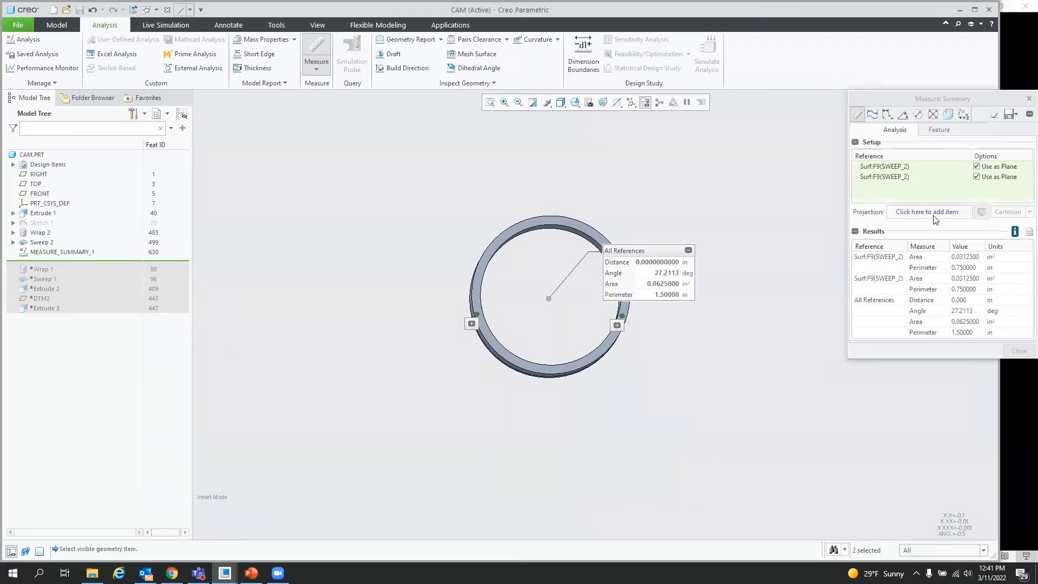
left_click(948, 130)
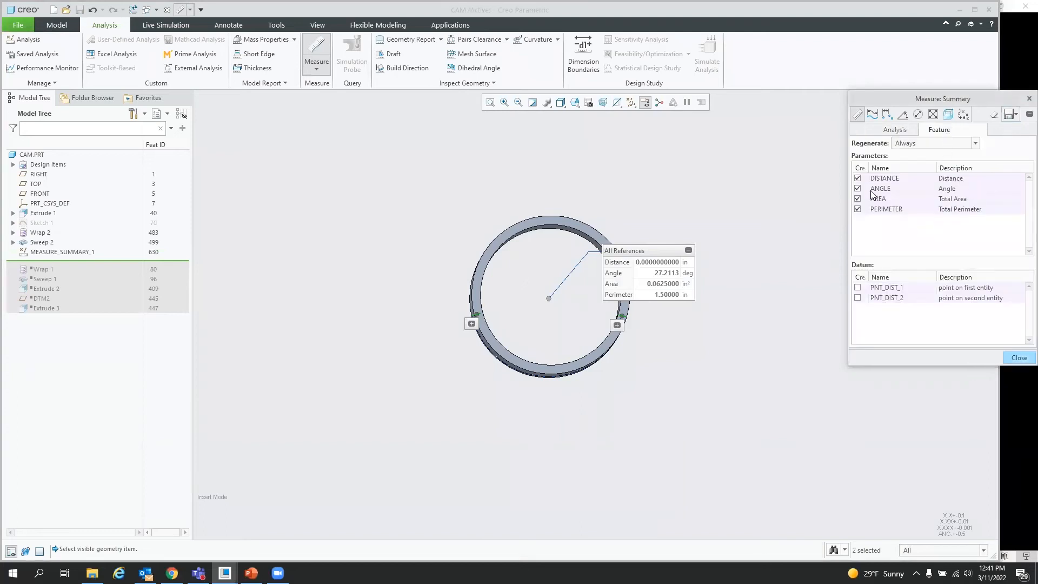
left_click(857, 178)
left_click(858, 199)
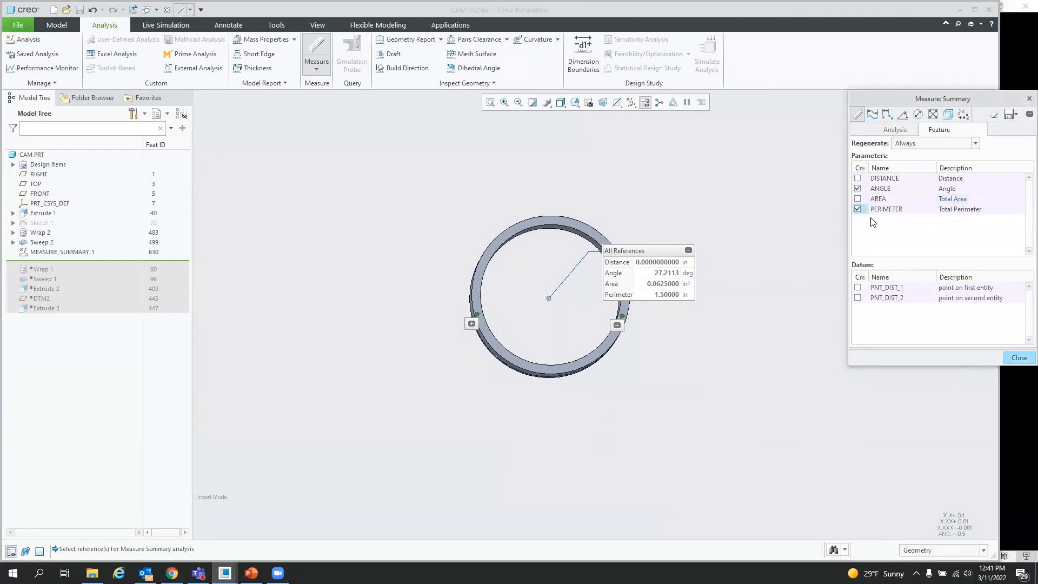
left_click(857, 209)
left_click(1019, 358)
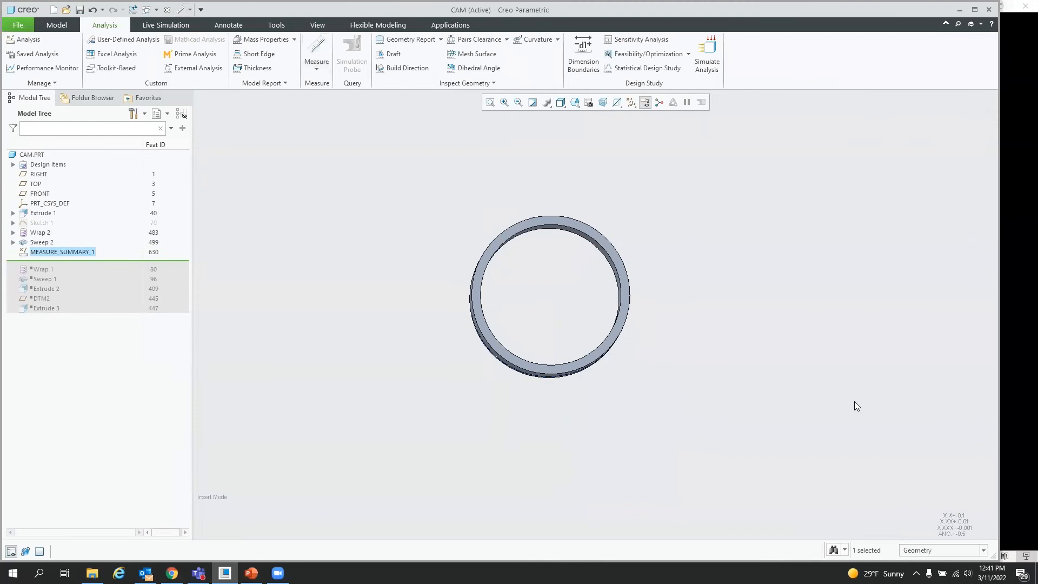
Step: Start a Feasibility/Optimization study and add a design constraint setting ANGLE:MEASURE_SUMMARY_1 equal to 0
mouse_move(587, 324)
middle_mouse_down()
mouse_move(598, 281)
mouse_move(580, 286)
middle_mouse_up()
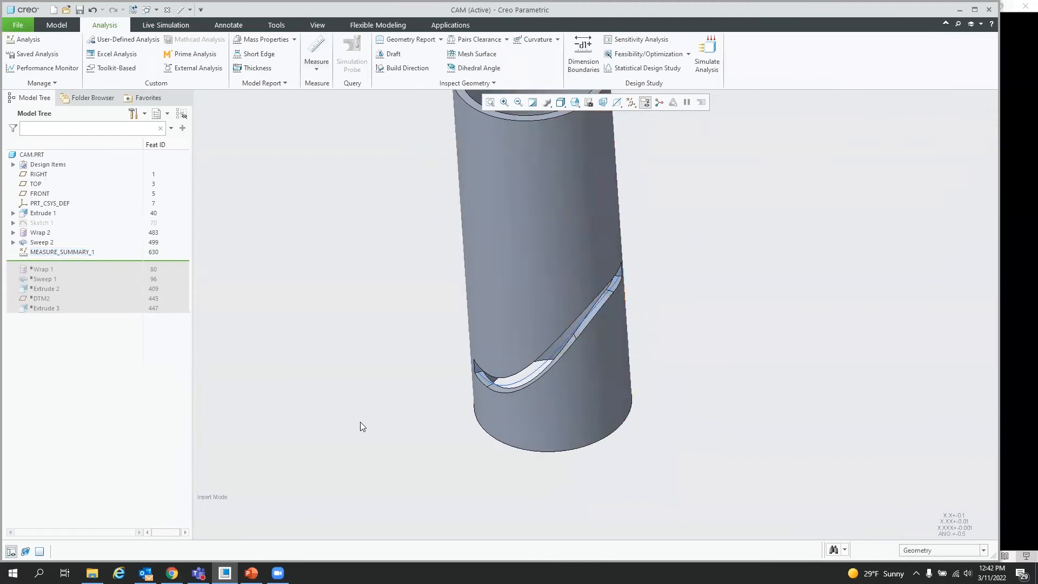
scroll(362, 453, "up", 2)
scroll(532, 481, "up", 1)
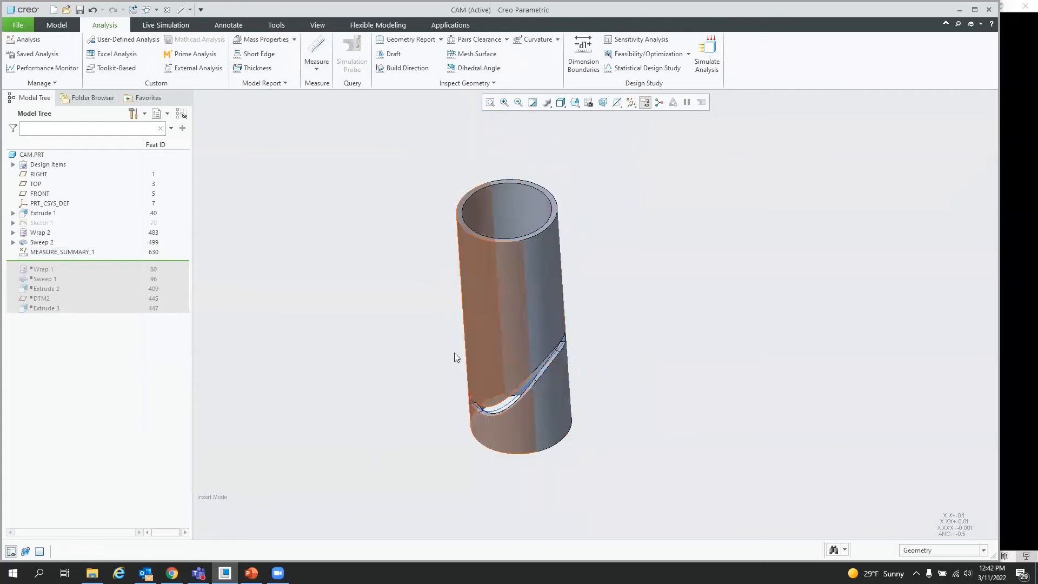
left_click(649, 53)
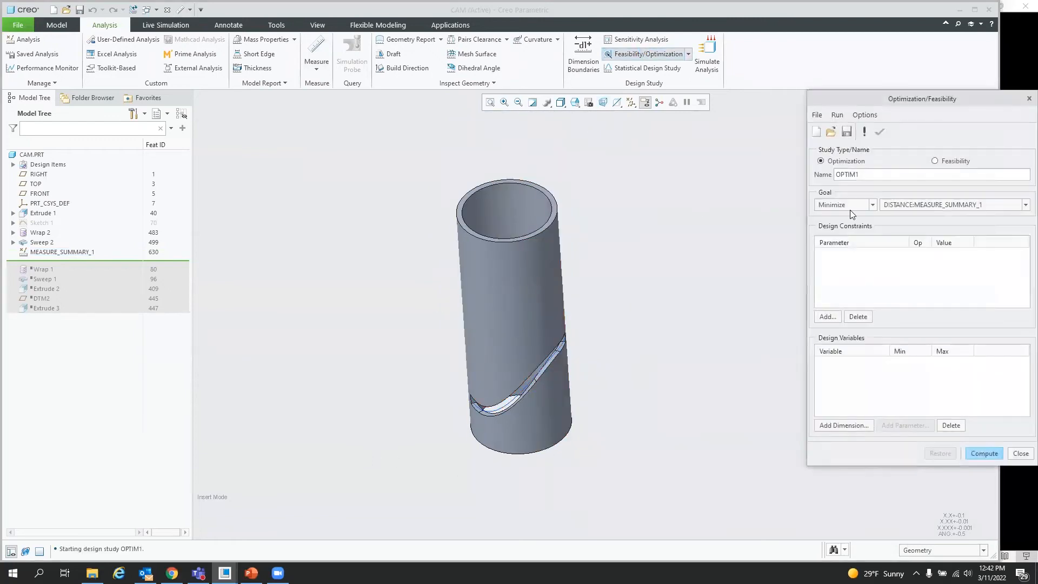
left_click(827, 317)
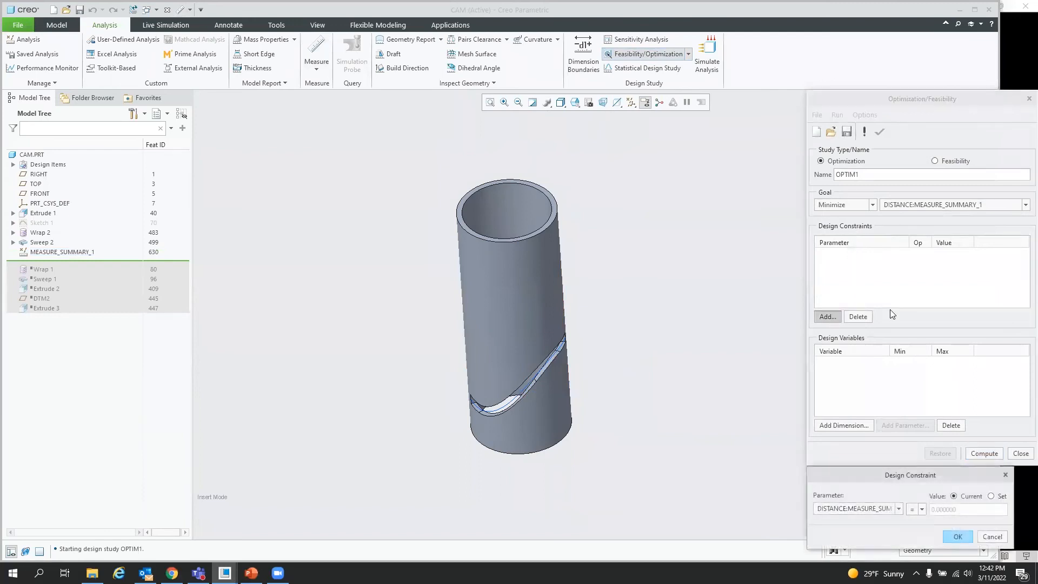
left_click(899, 508)
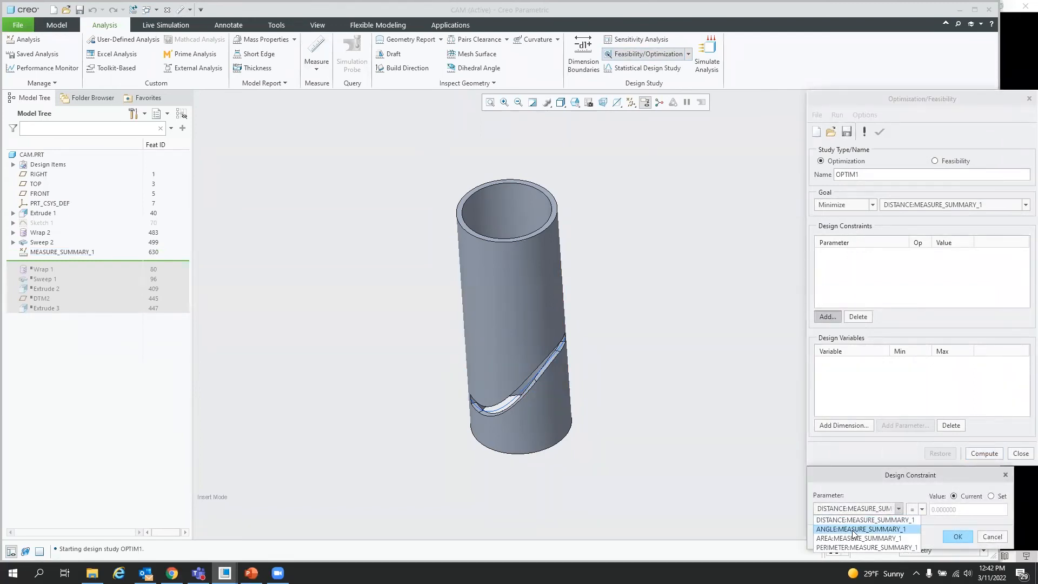
left_click(855, 530)
left_click(991, 496)
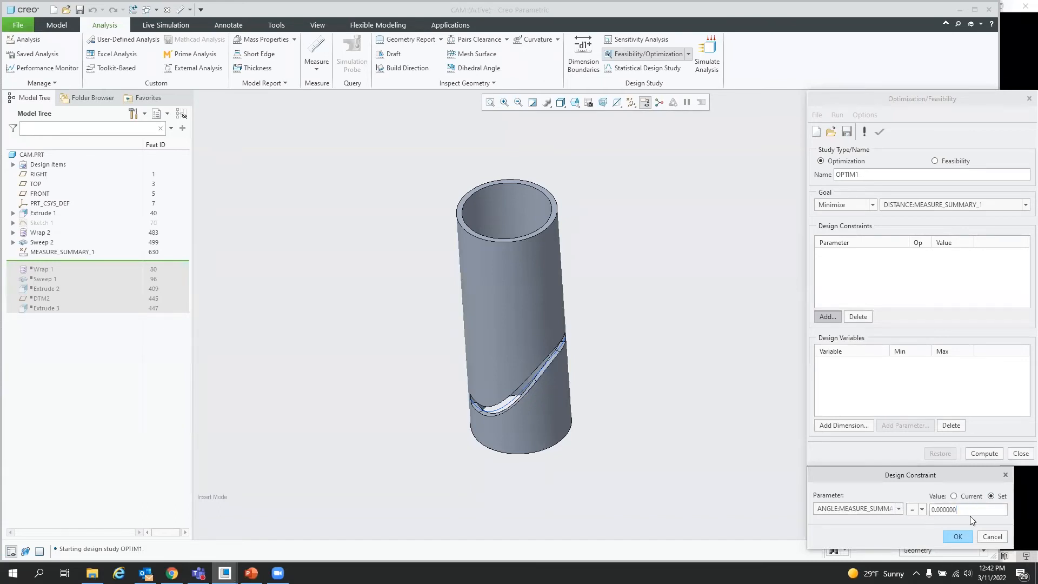
left_click(959, 537)
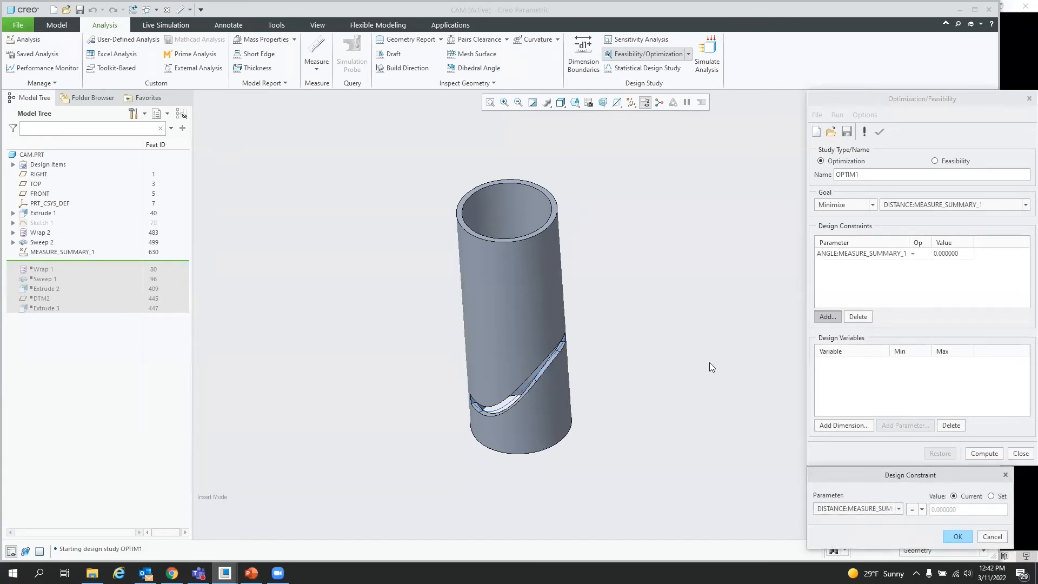
Step: Add Sketch 1's 3.00 horizontal dimension as a design variable of the study
left_click(843, 426)
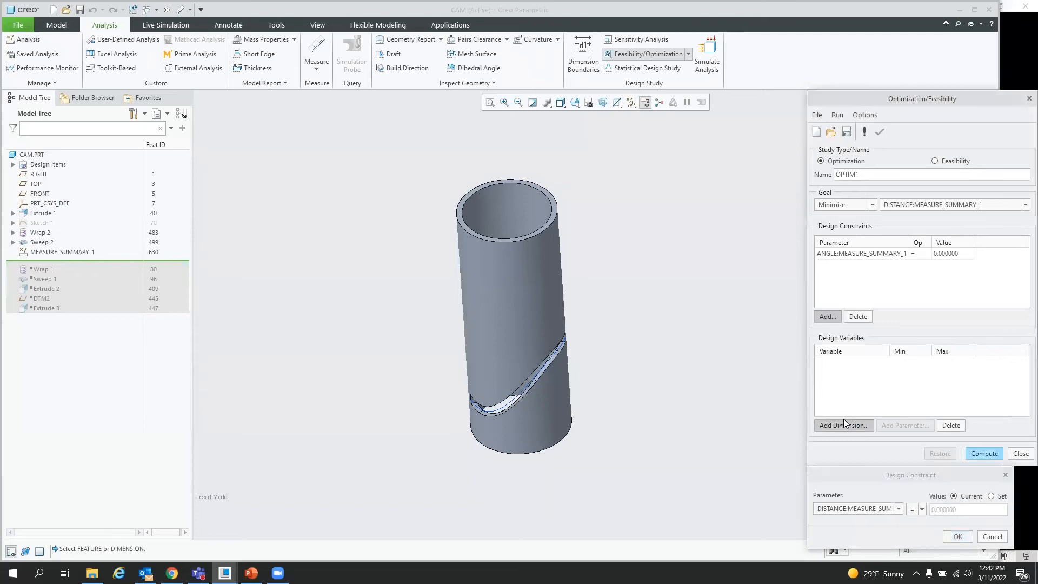
left_click(32, 220)
left_click(483, 358)
middle_click_drag(663, 352, 750, 336)
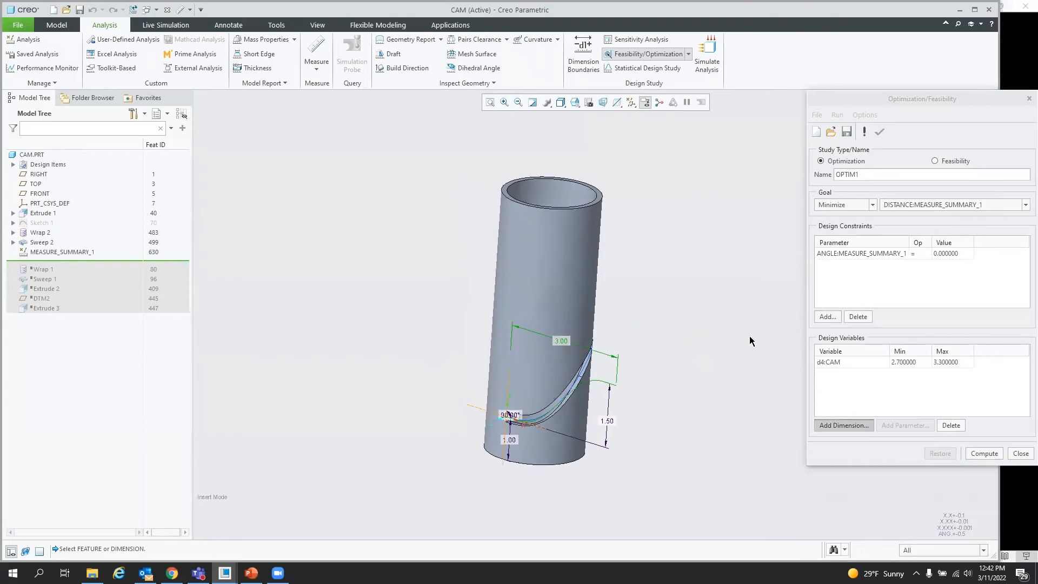
Step: Set the design variable's range from 2 to 5, run the optimization, and close the chart and study dialog
left_click(920, 362)
type("2")
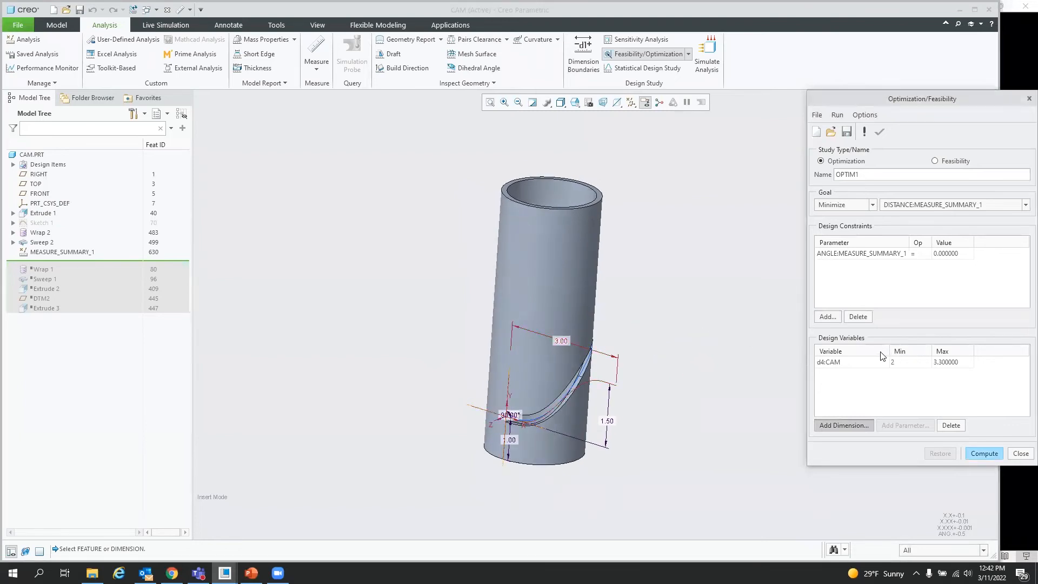
left_click(945, 365)
type("5")
key("Return")
left_click(985, 454)
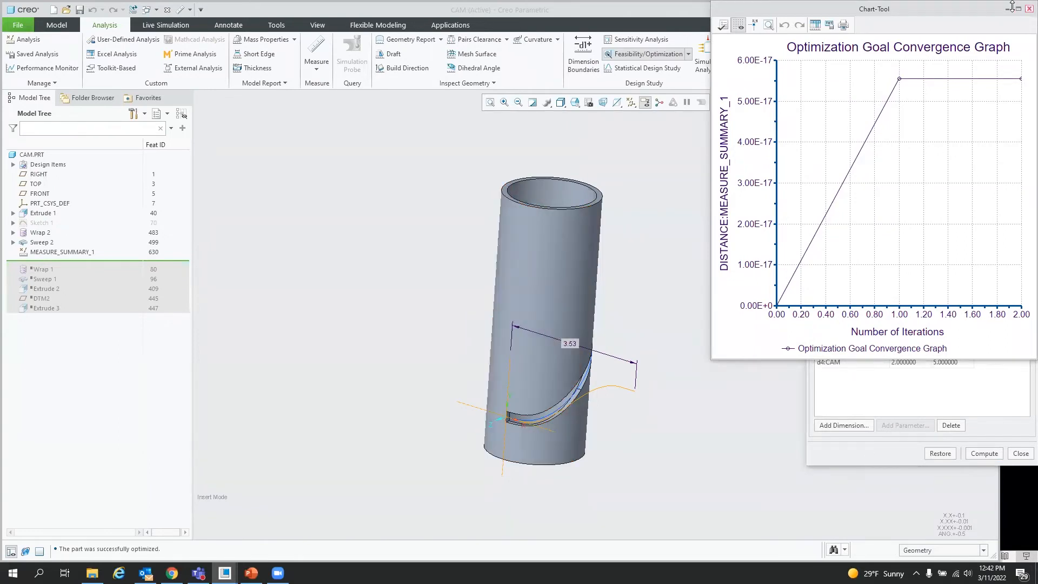
left_click(1029, 9)
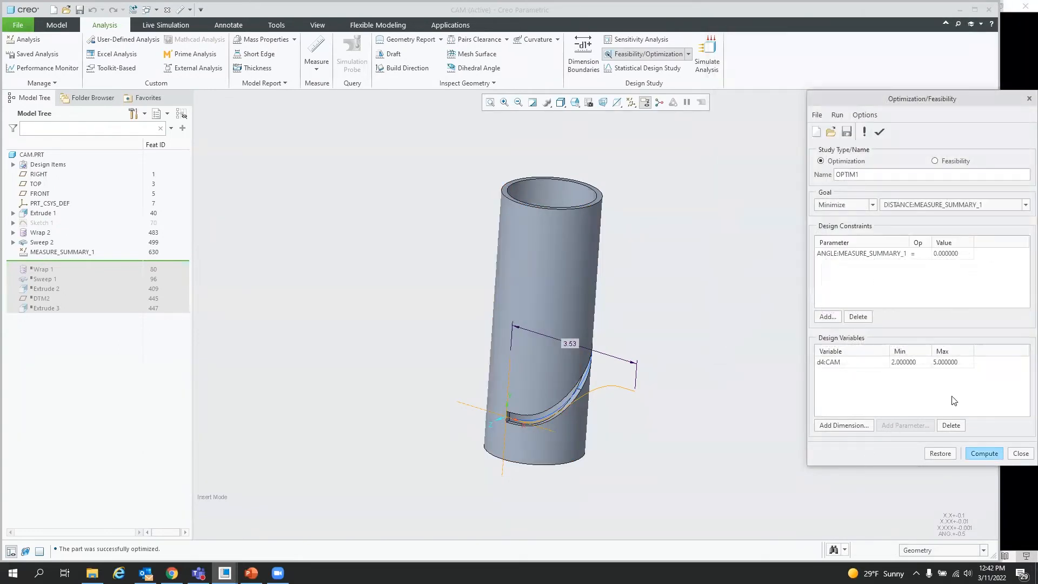
left_click(1022, 453)
Step: Inspect the optimized slot's end faces up close on the cam
left_click(952, 316)
middle_click_drag(644, 352, 637, 414)
mouse_move(640, 401)
middle_mouse_down()
mouse_move(609, 341)
mouse_move(597, 337)
mouse_move(538, 403)
mouse_move(552, 376)
mouse_move(559, 389)
mouse_move(560, 368)
middle_mouse_up()
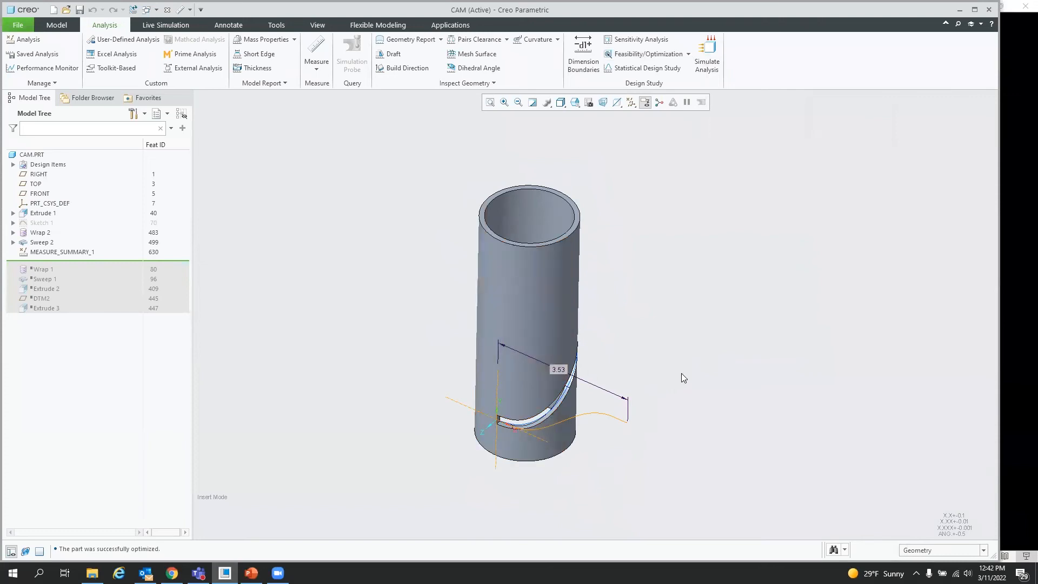
mouse_move(634, 348)
middle_mouse_down()
mouse_move(639, 324)
mouse_move(638, 343)
middle_mouse_up()
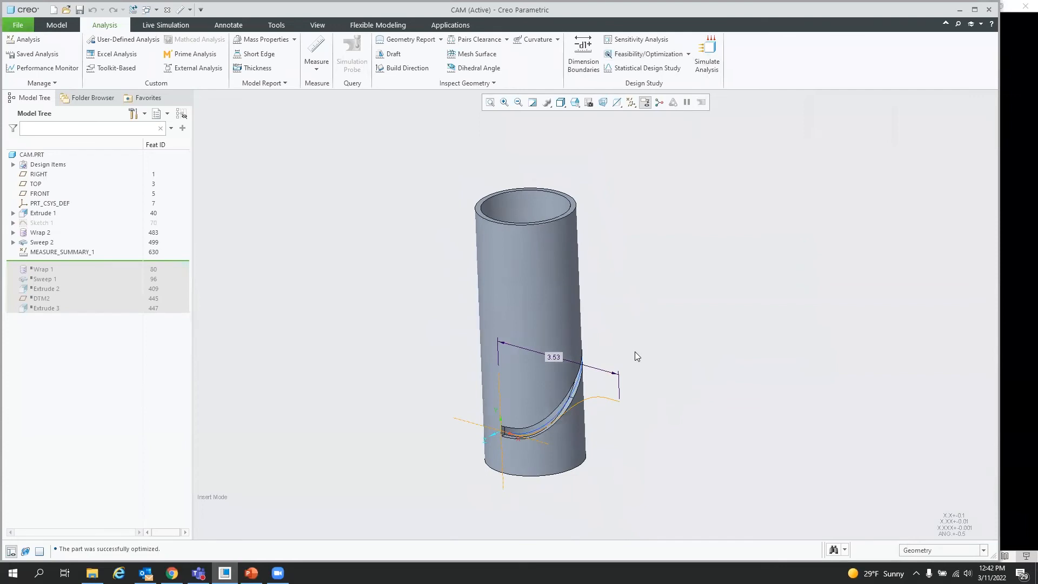
scroll(509, 430, "down", 5)
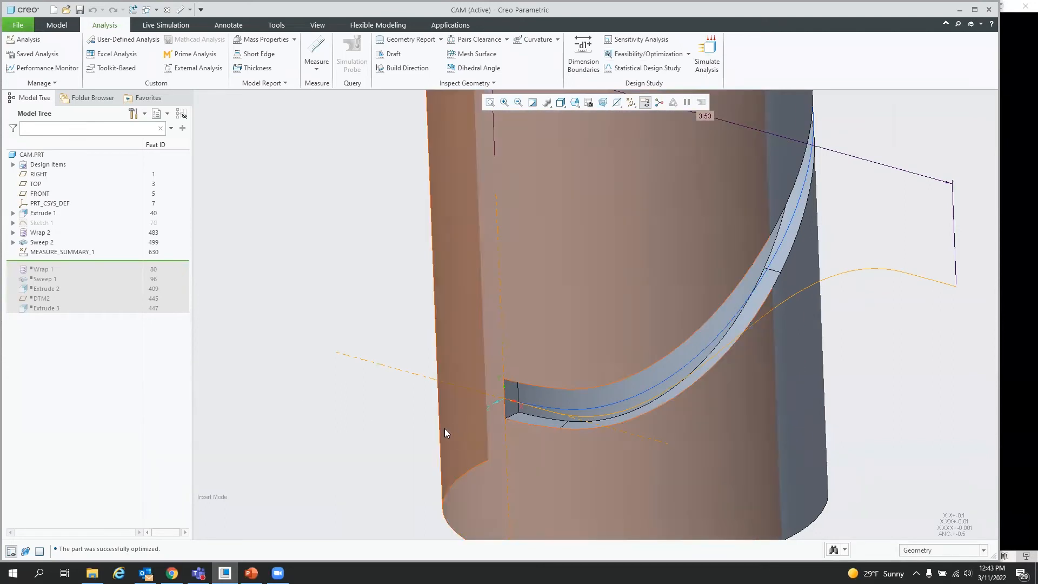
middle_click_drag(504, 406, 515, 405)
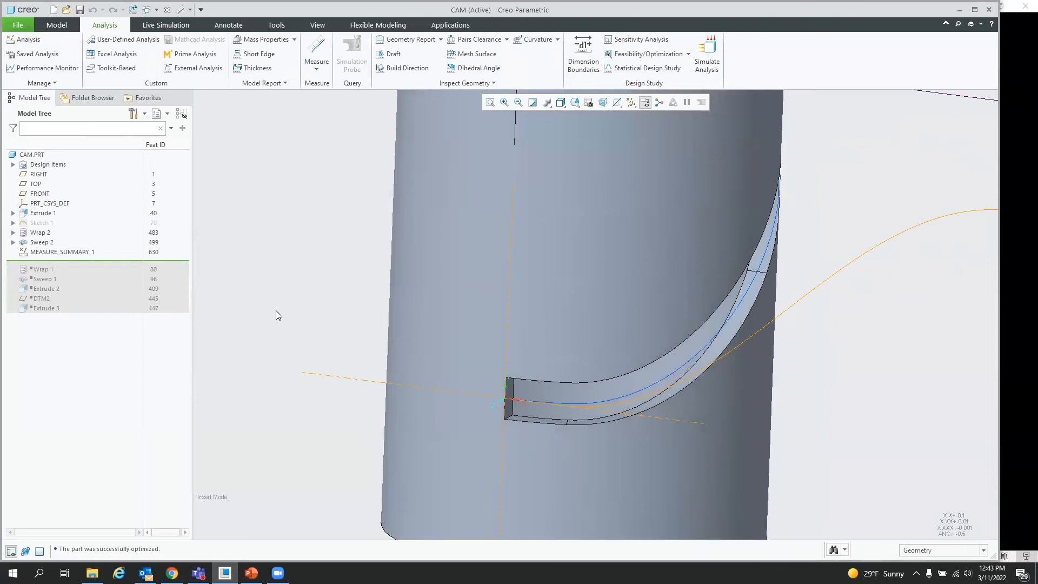
left_click(532, 104)
scroll(511, 394, "down", 6)
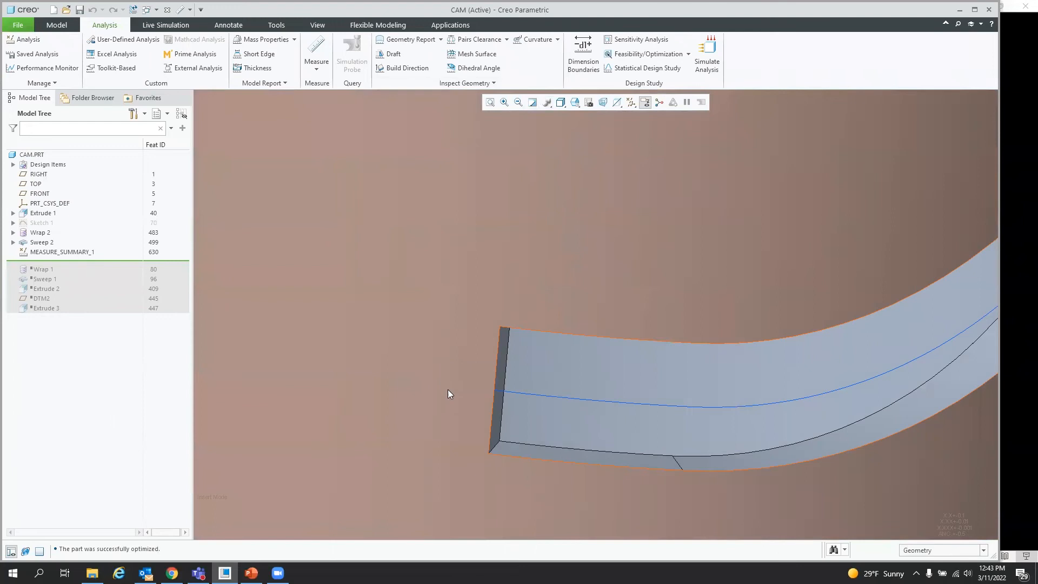
scroll(447, 394, "down", 6)
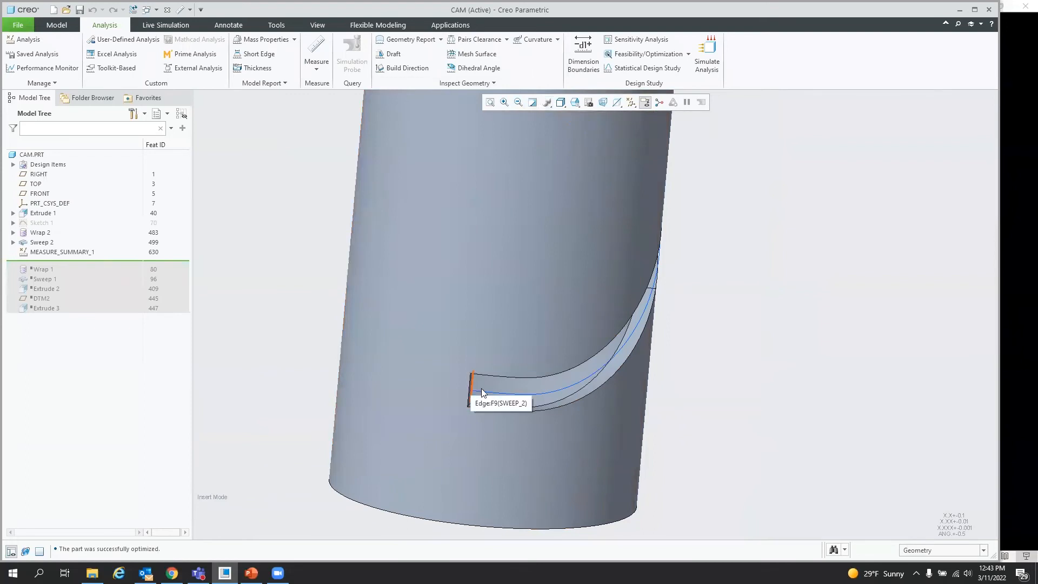
middle_click_drag(482, 388, 460, 387)
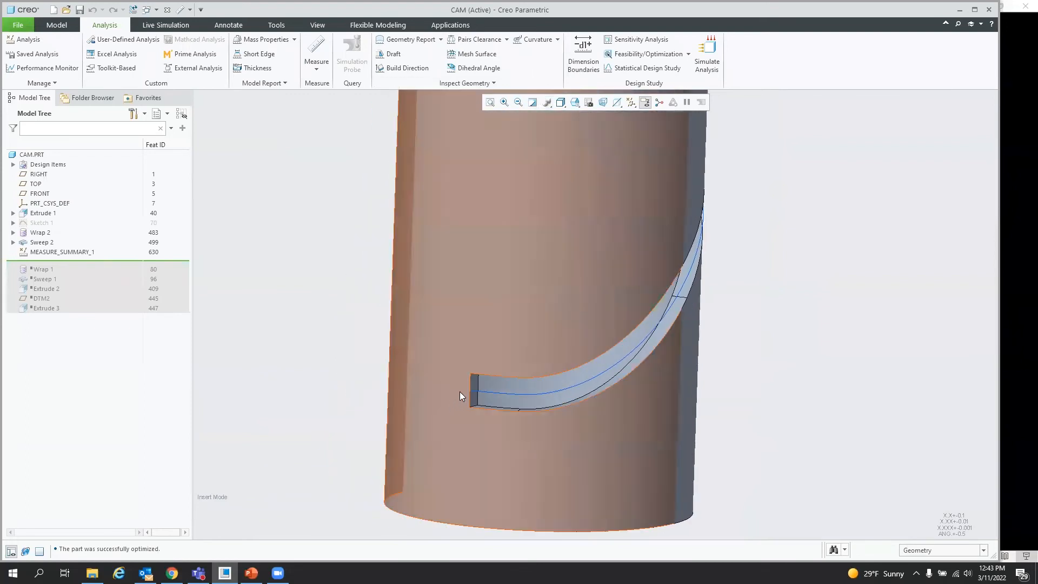
scroll(503, 378, "up", 3)
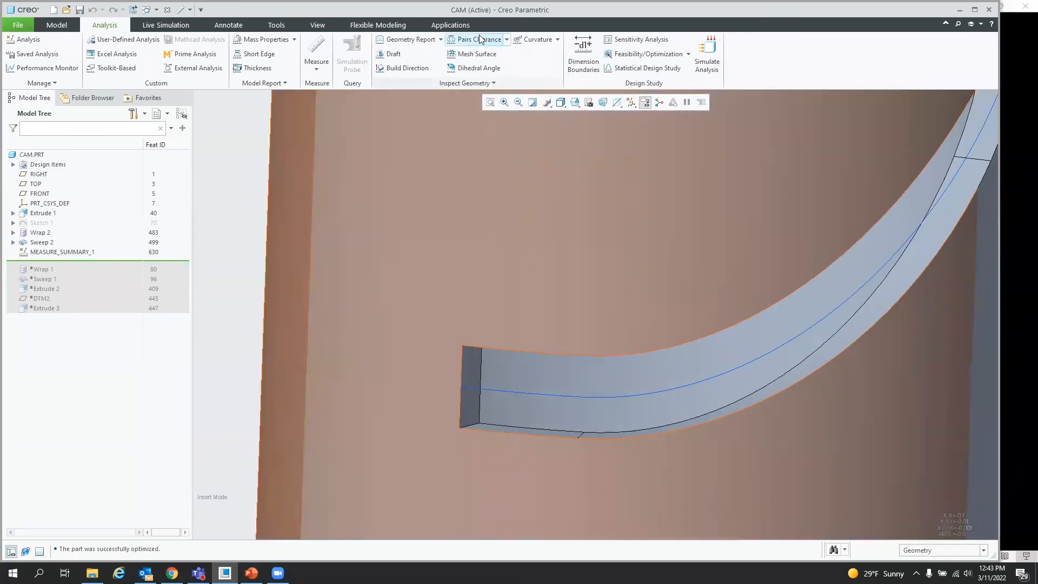
Step: Move the slot's lower end face outward by 0.125 with Flexible Modeling's Move
left_click(377, 25)
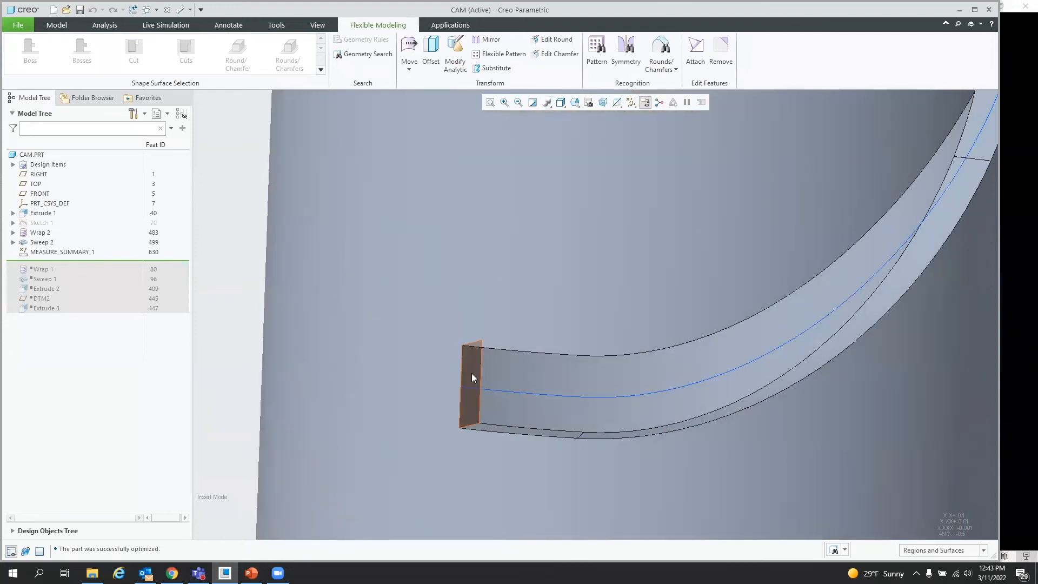
left_click(472, 373)
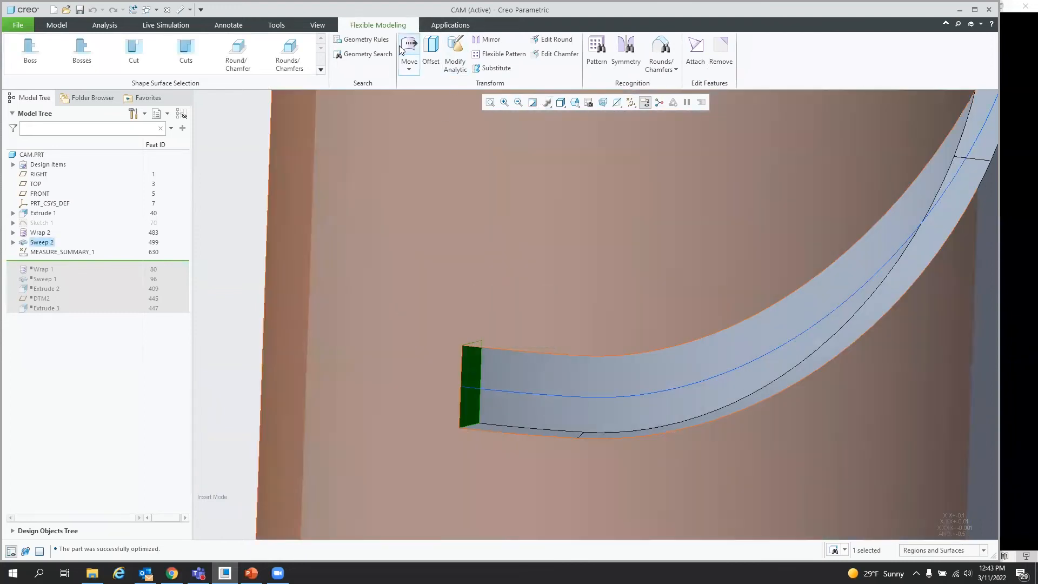
left_click(410, 48)
scroll(487, 357, "up", 4)
left_click(447, 355)
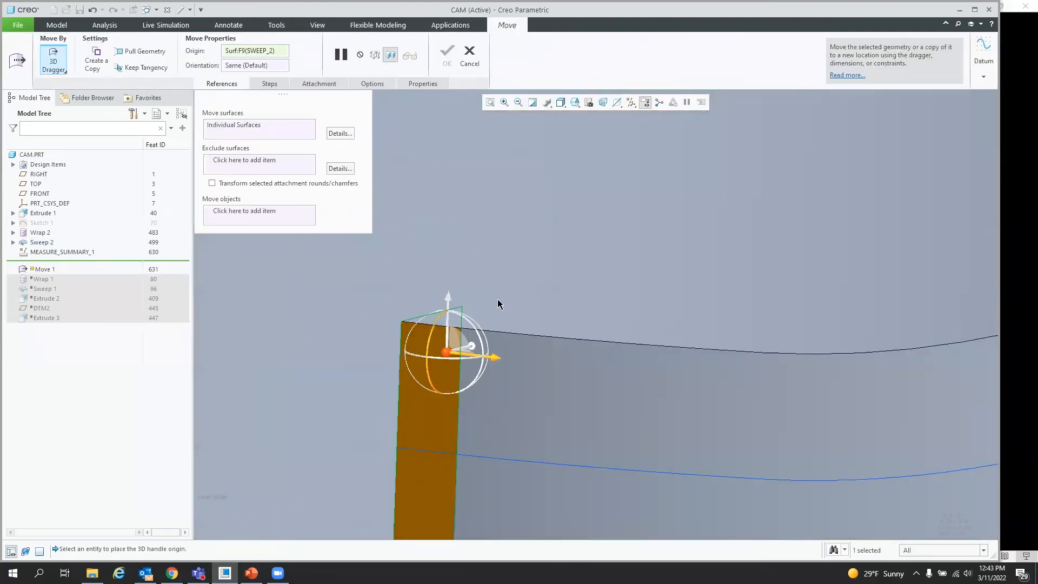
left_click_drag(498, 361, 417, 347)
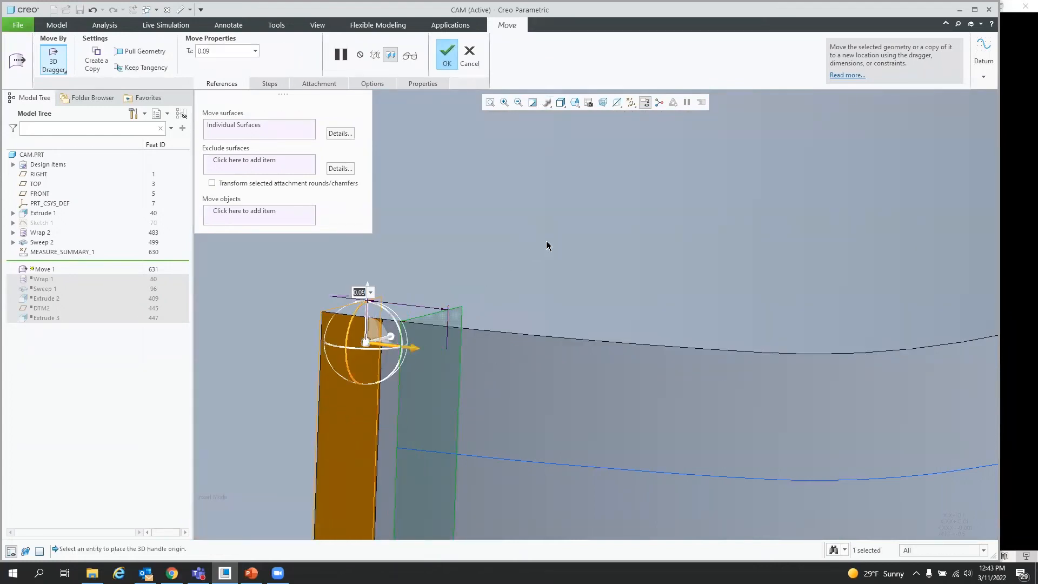
type(".125")
key("Return")
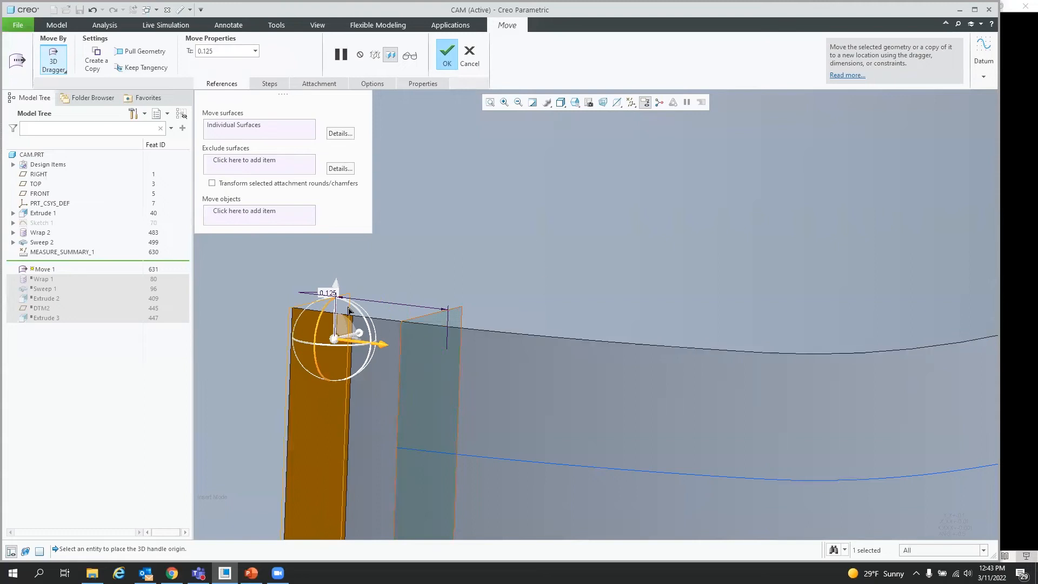
left_click(446, 57)
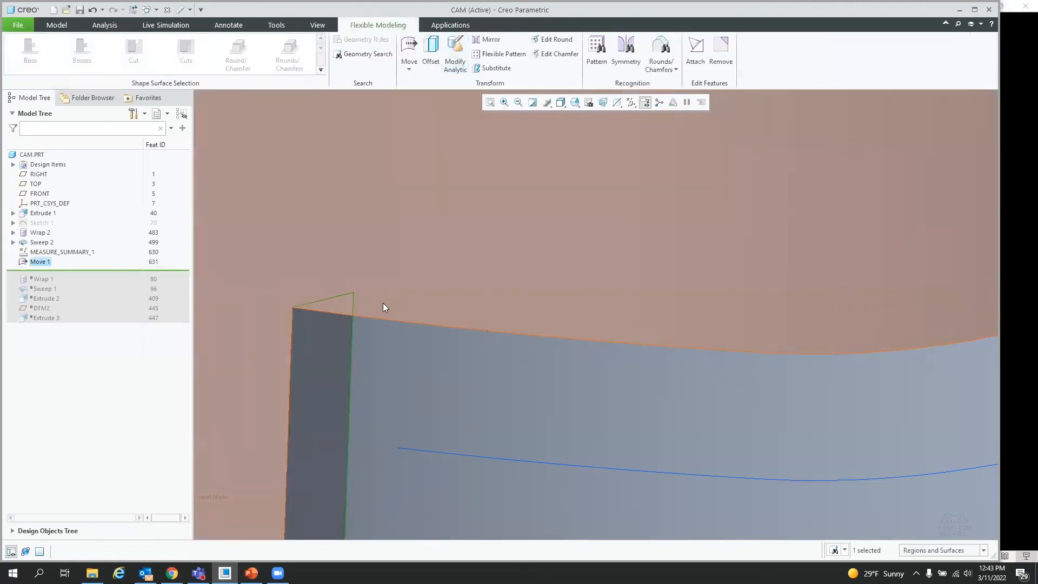
Step: Move the slot's upper end face outward by 0.125 with another Move
scroll(381, 303, "down", 5)
scroll(420, 321, "down", 1)
middle_click_drag(514, 306, 433, 311)
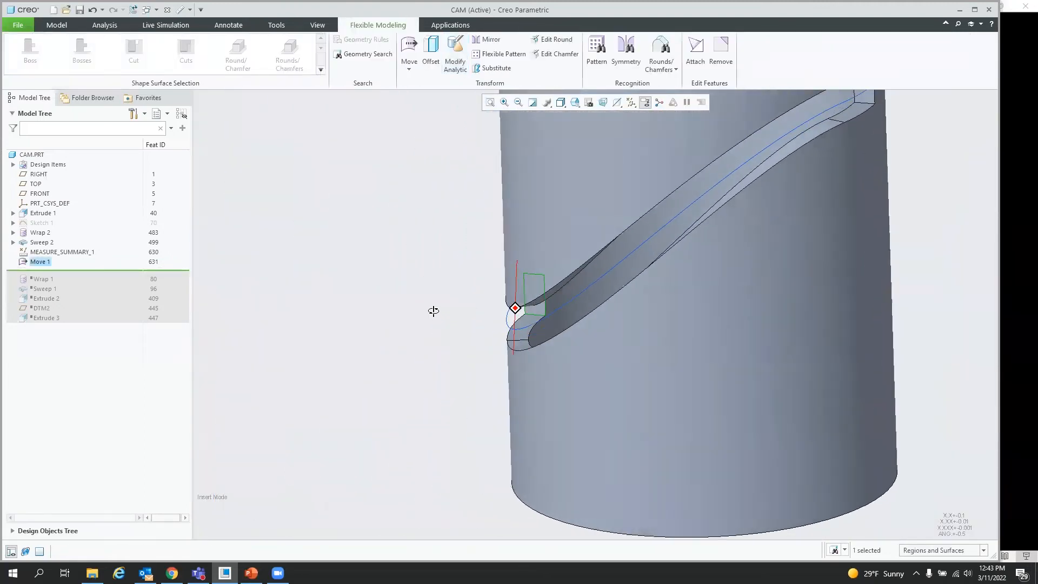
scroll(456, 398, "down", 3)
scroll(624, 225, "up", 5)
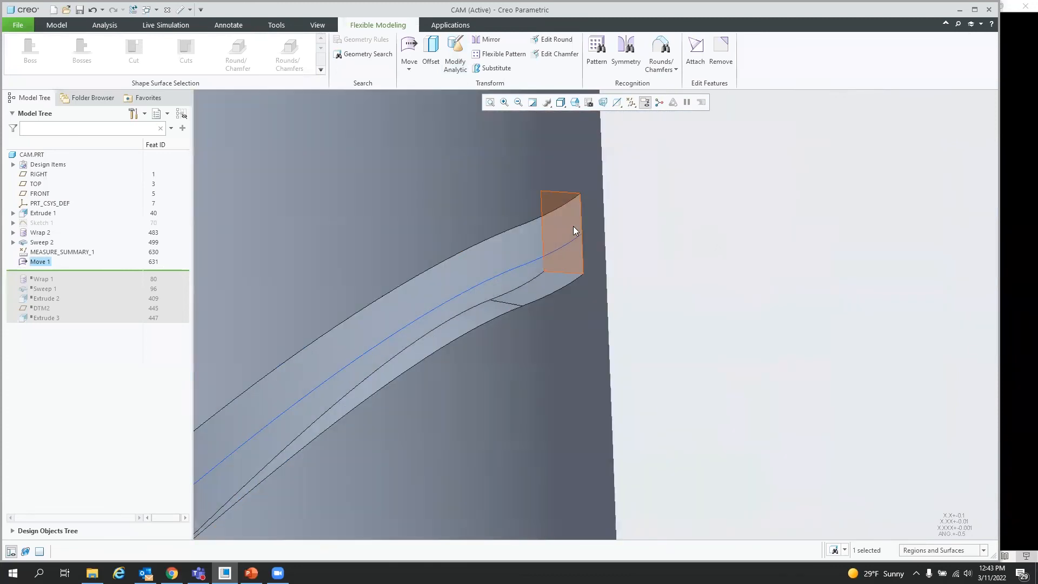
left_click(574, 226)
left_click(415, 46)
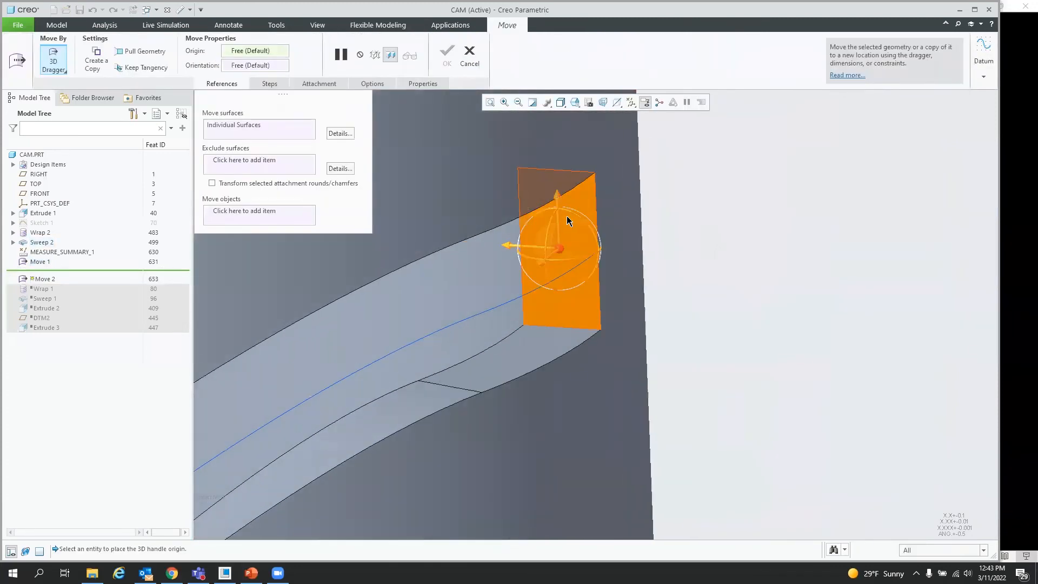
left_click(586, 195)
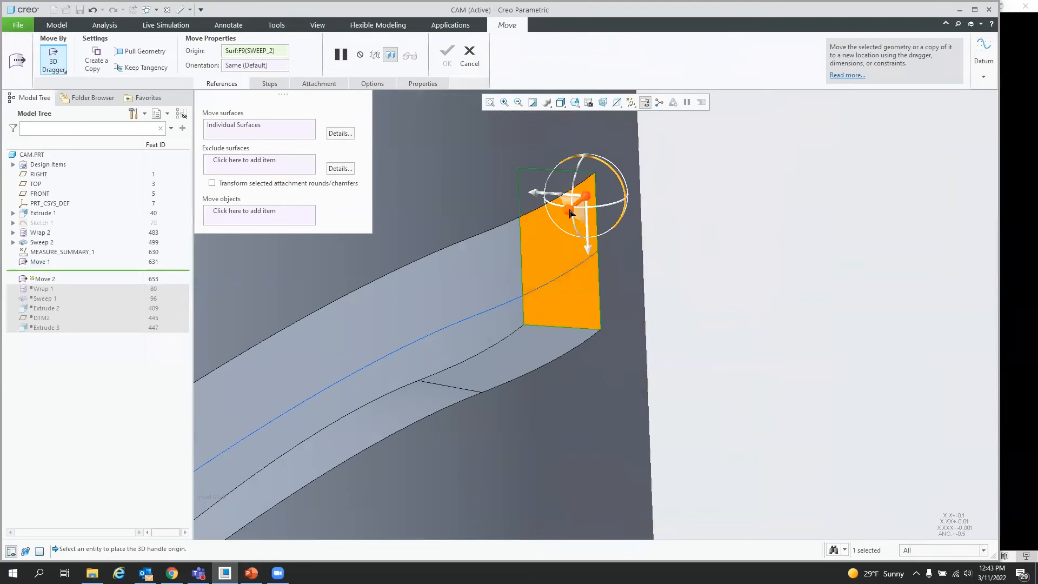
left_click_drag(573, 214, 621, 175)
scroll(705, 356, "down", 3)
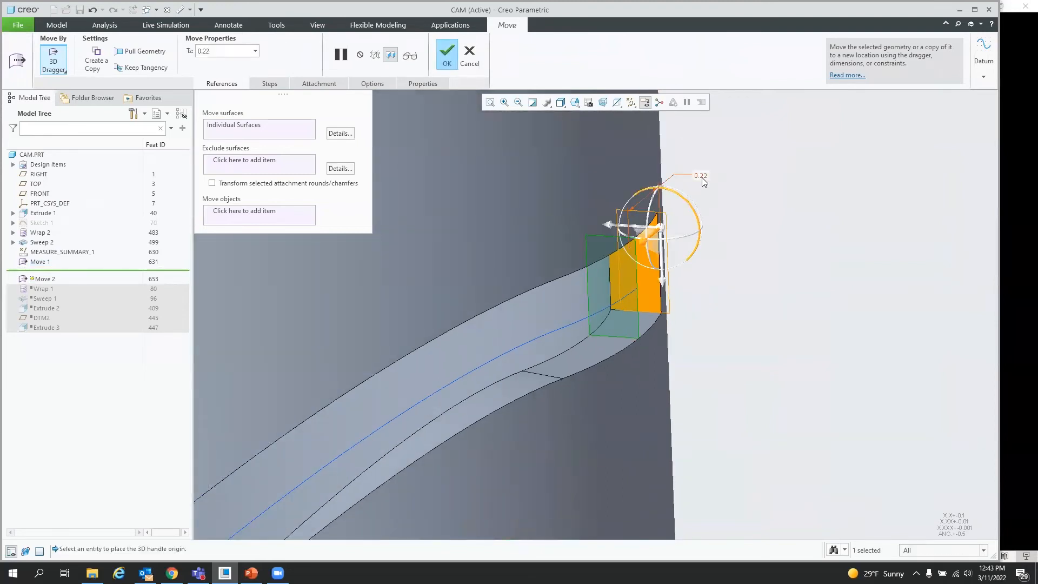
type("0.125")
key("Return")
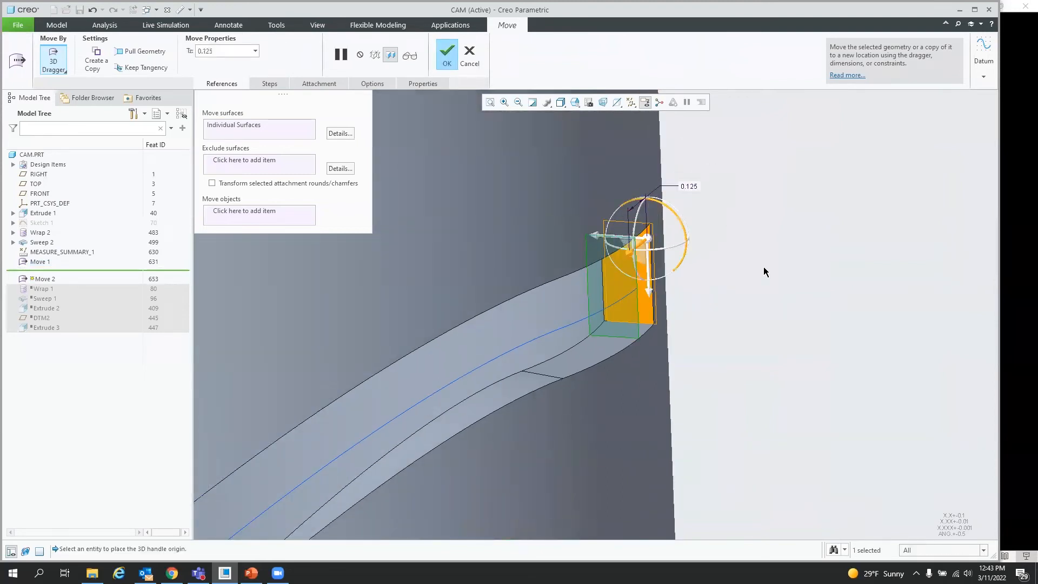
left_click(448, 54)
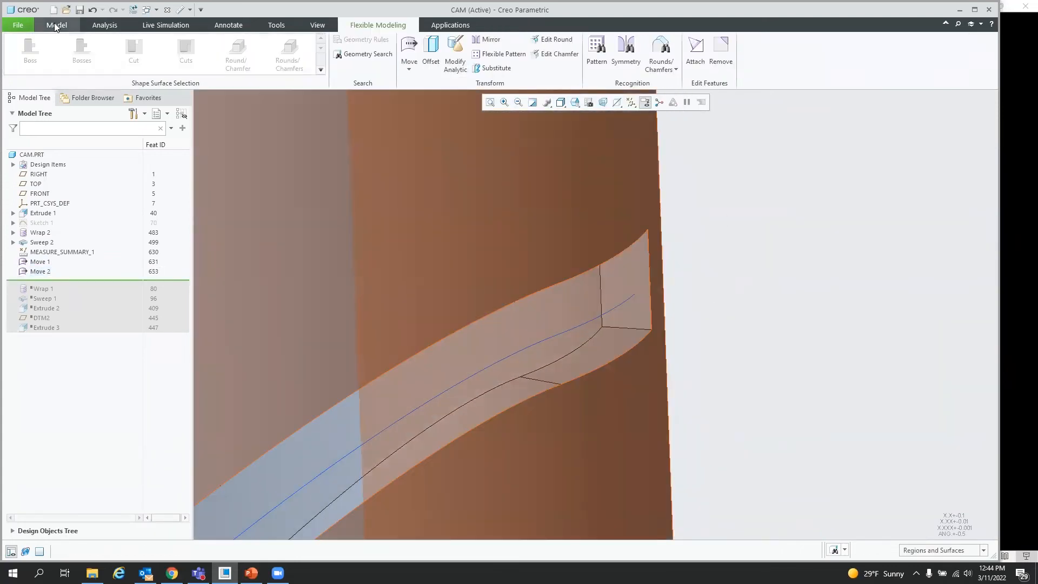
Step: Start a Round and apply a full round across the upper end face's two edges
left_click(57, 25)
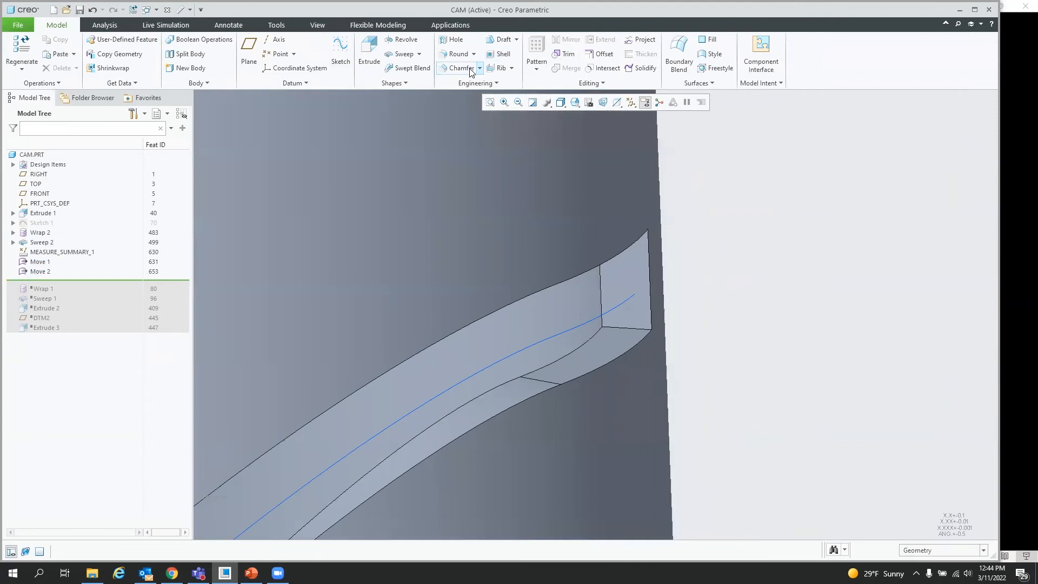
left_click(457, 55)
left_click(643, 329)
middle_click_drag(643, 329, 634, 266)
left_click(644, 236, "ctrl")
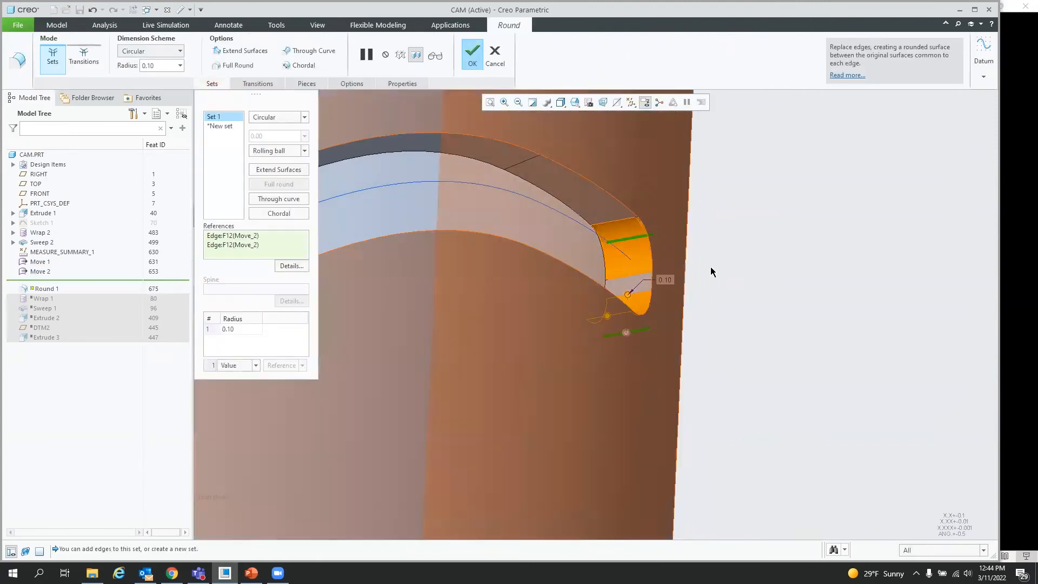
left_click(273, 186)
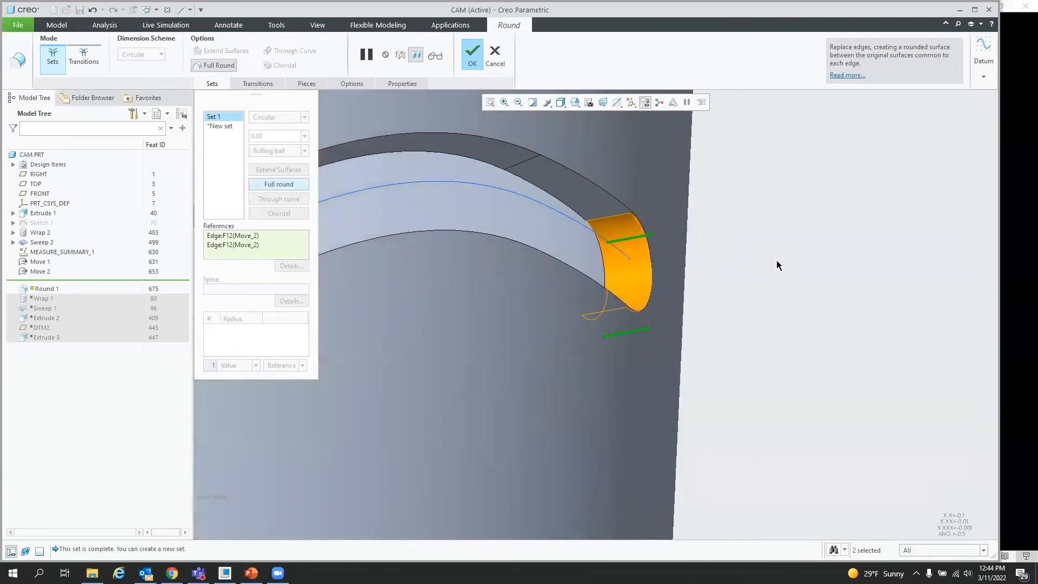
Step: Add a second round set with a full round on the lower end face's edges and finish the Round
scroll(777, 261, "down", 5)
middle_click_drag(596, 363, 659, 380)
scroll(484, 393, "down", 4)
scroll(484, 391, "down", 4)
middle_click_drag(531, 418, 535, 429)
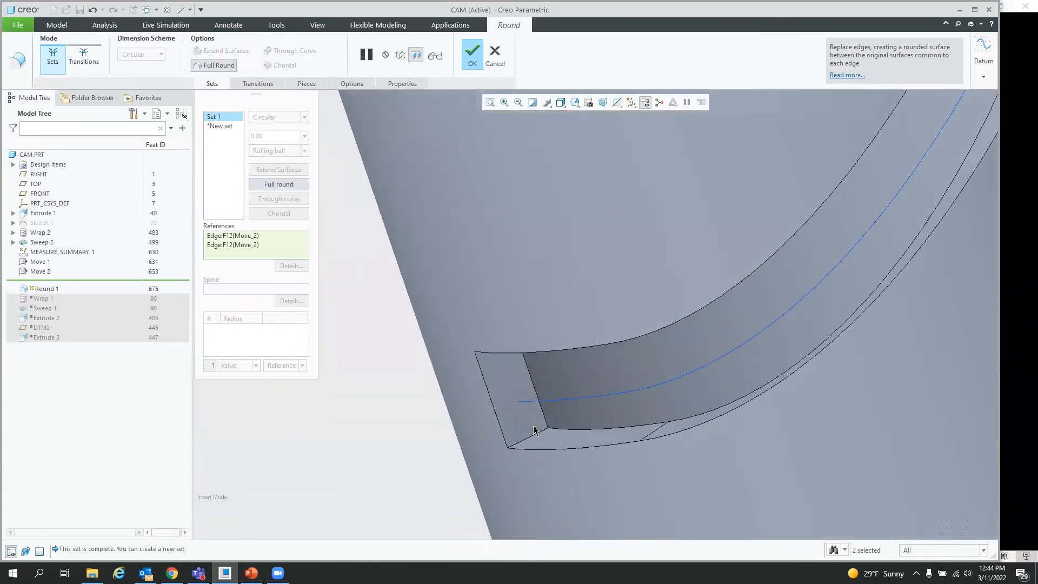
left_click(221, 126)
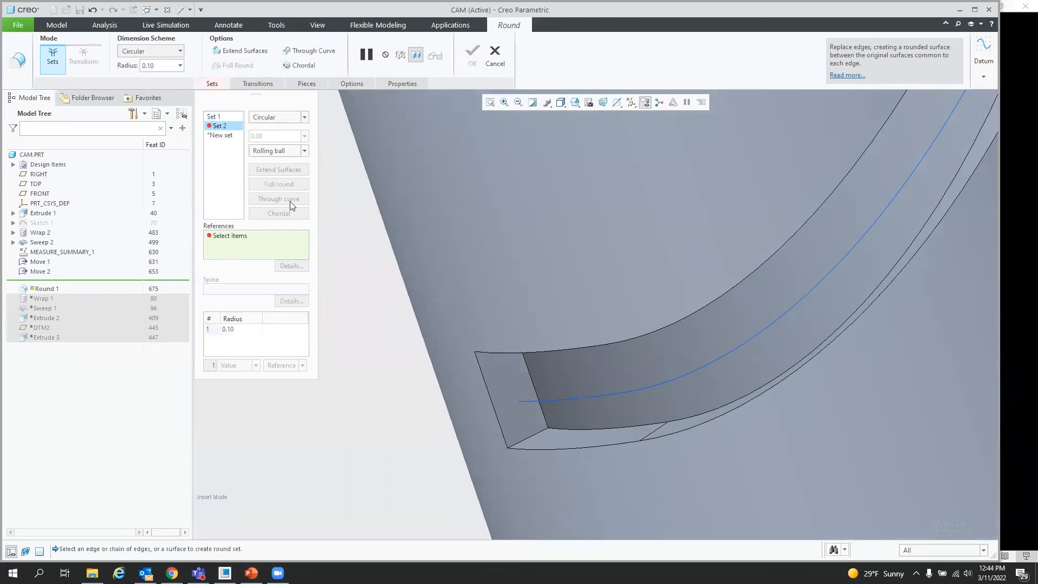
left_click(535, 431)
middle_click_drag(506, 387, 499, 357)
left_click(498, 345, "ctrl")
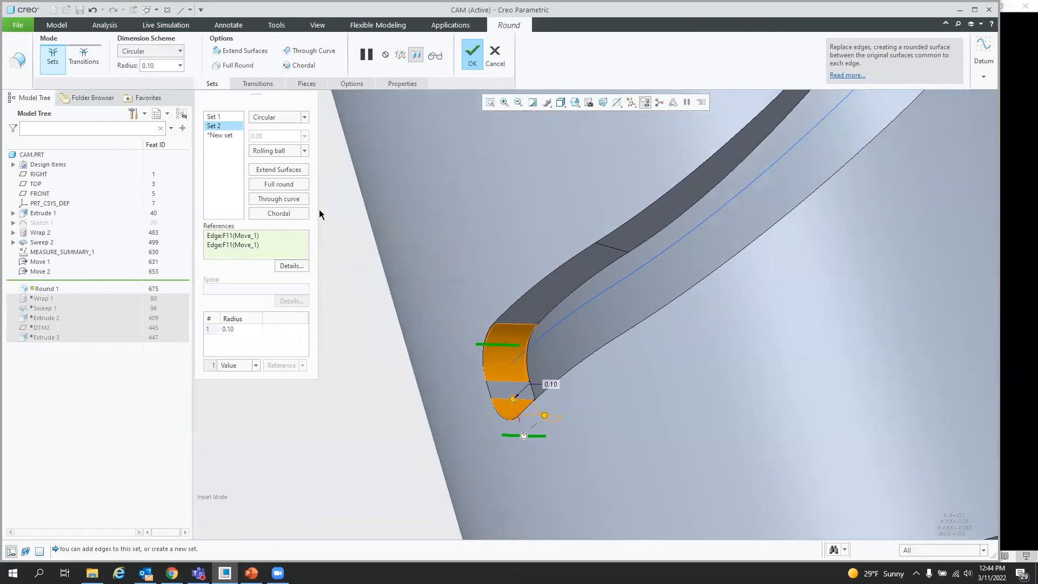
left_click(279, 184)
left_click(472, 53)
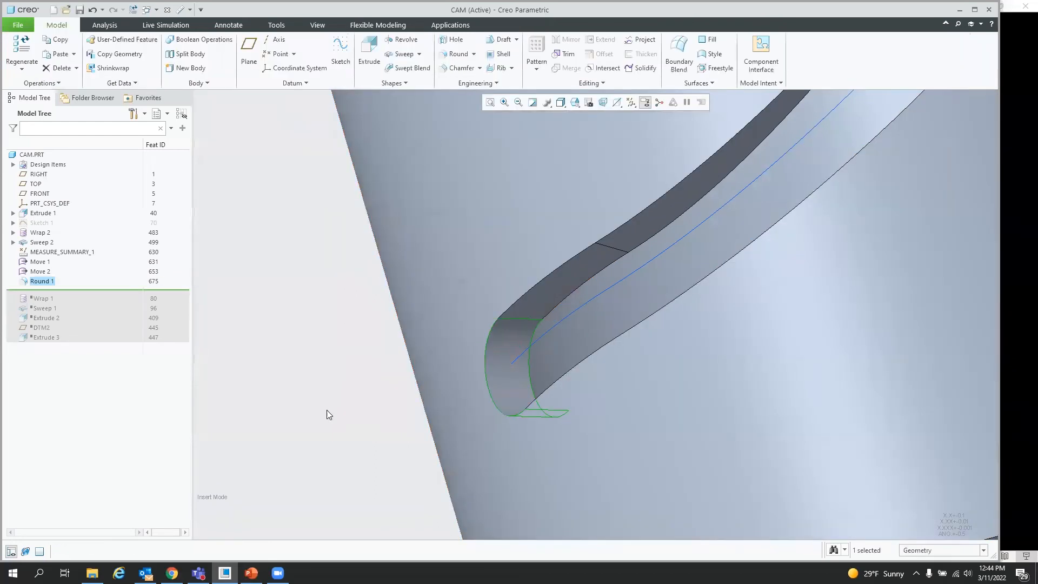
Step: Close the cam part window
scroll(337, 411, "up", 4)
middle_click_drag(415, 408, 474, 414)
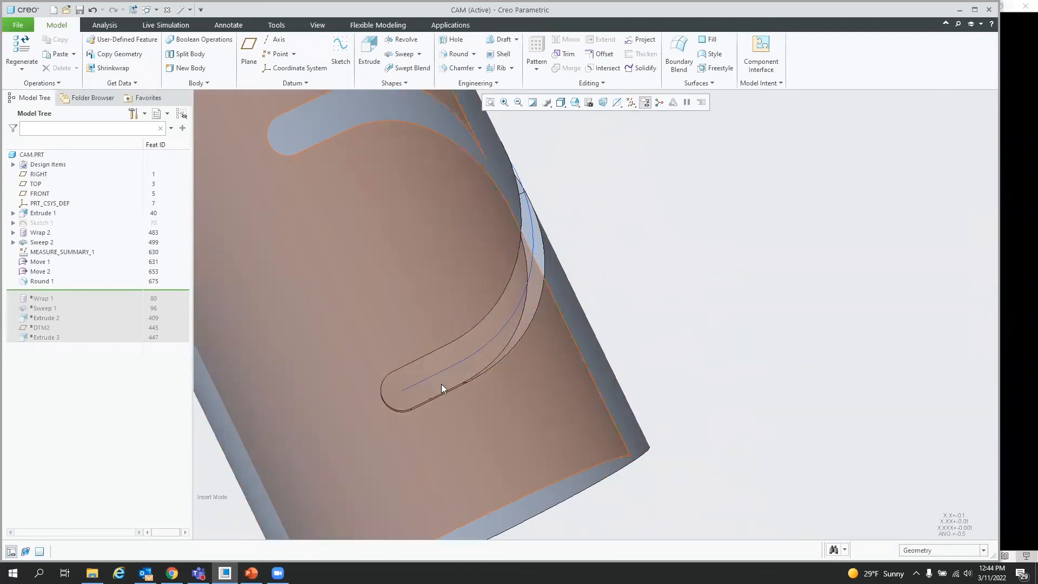
mouse_move(704, 345)
middle_mouse_down()
mouse_move(682, 332)
mouse_move(661, 361)
middle_mouse_up()
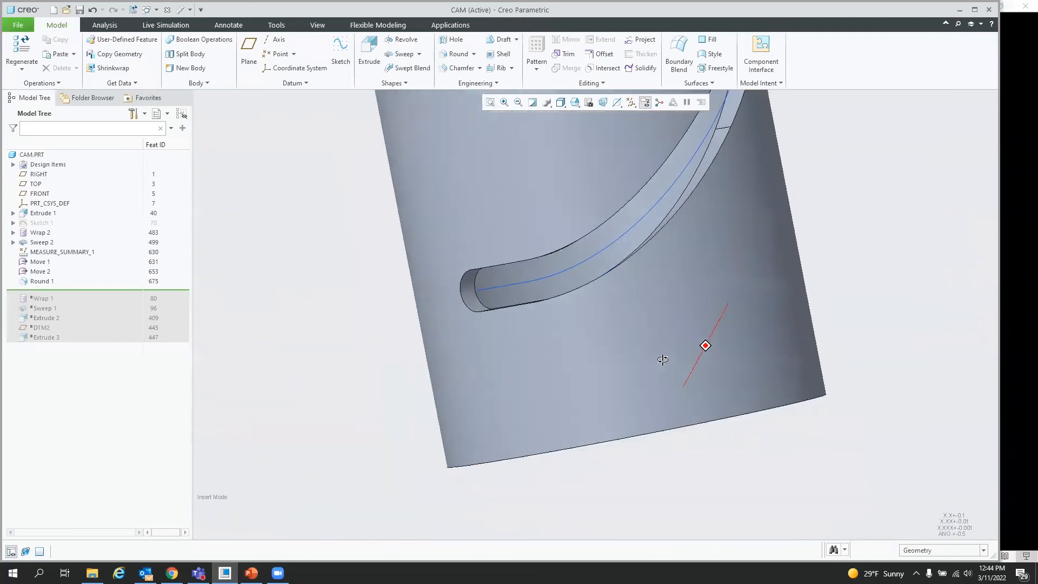
left_click(167, 9)
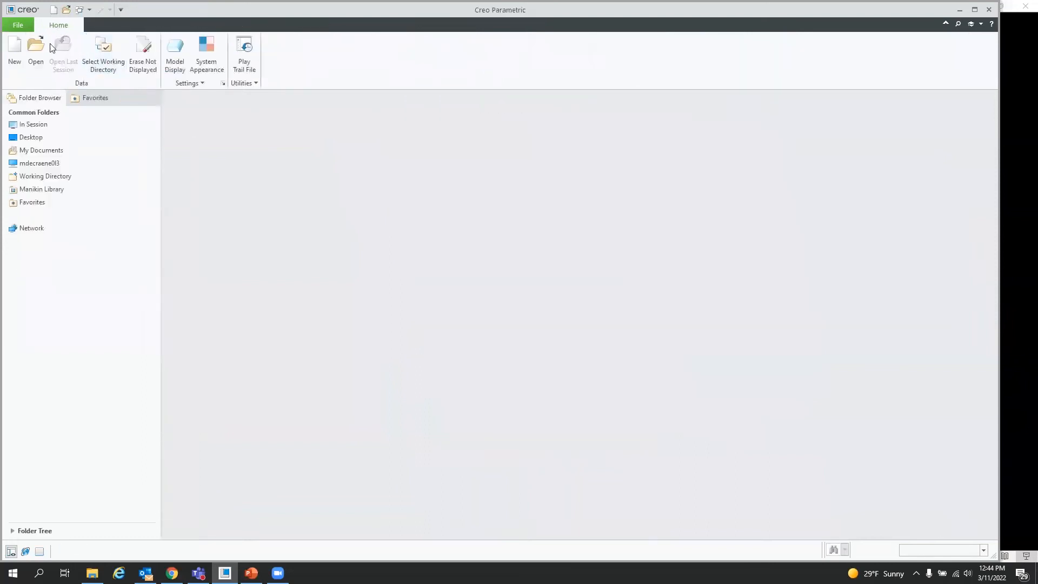
Step: Create a new design assembly named asm0001 with the default template
left_click(15, 48)
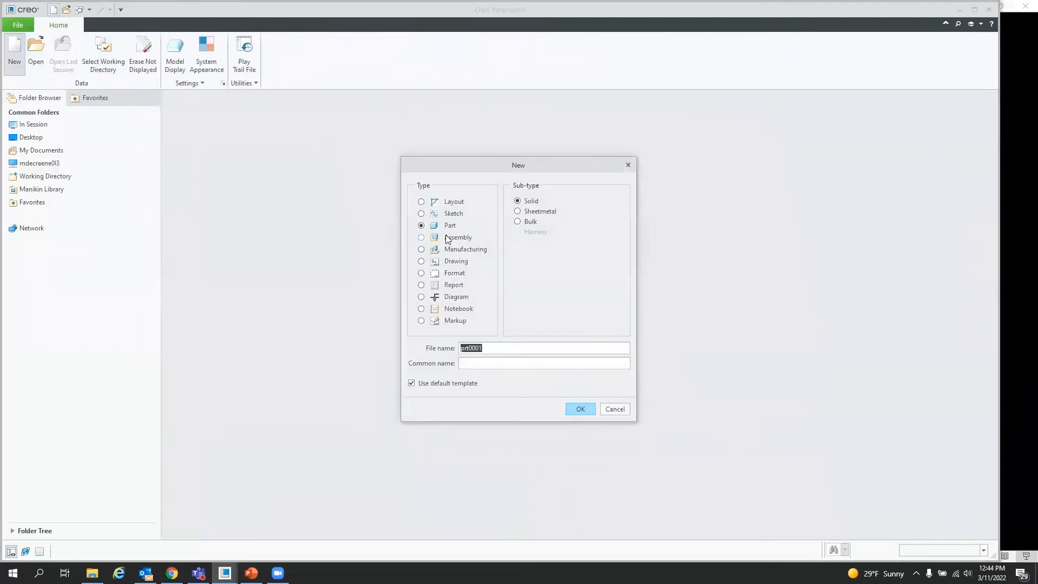
left_click(441, 237)
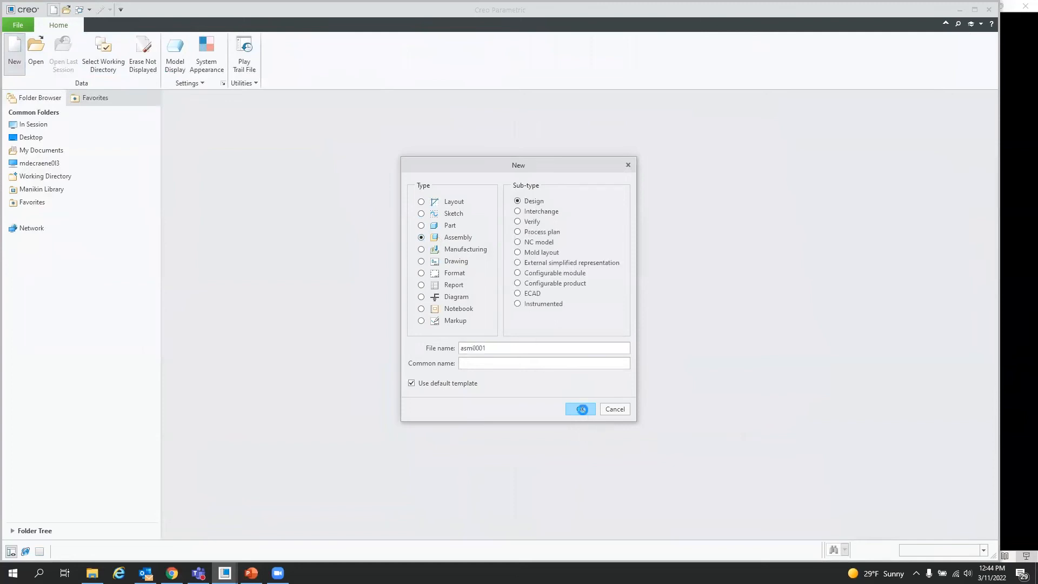
left_click(581, 410)
Step: Assemble cam.prt into the assembly at the default placement
left_click(179, 52)
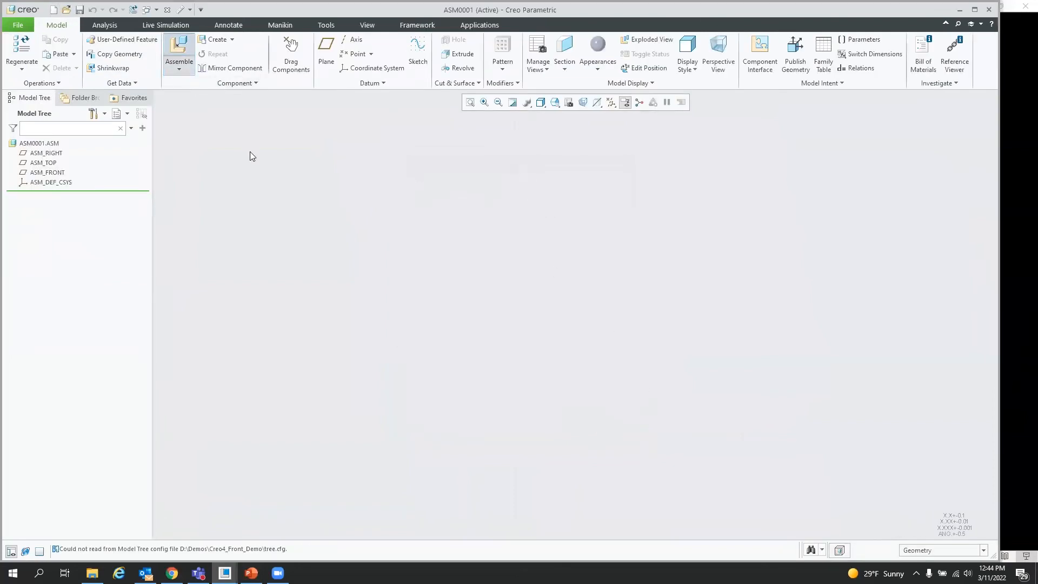
double_click(427, 227)
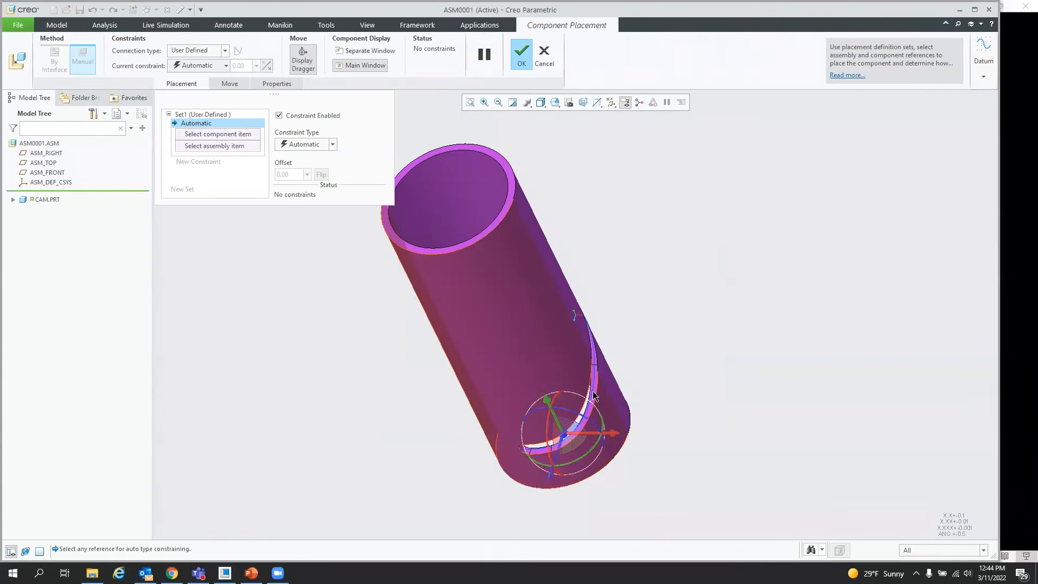
right_click(598, 173)
left_click(641, 289)
left_click(522, 57)
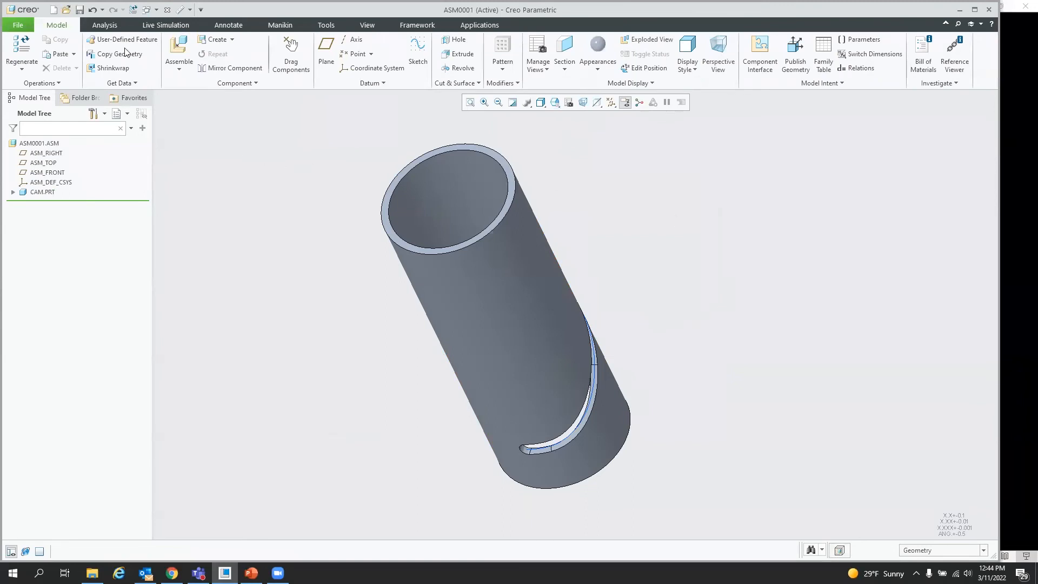
Step: Assemble slot.prt, aligning its cylindrical surface with the cam's bore and converting it to a Cylinder connection
left_click(66, 11)
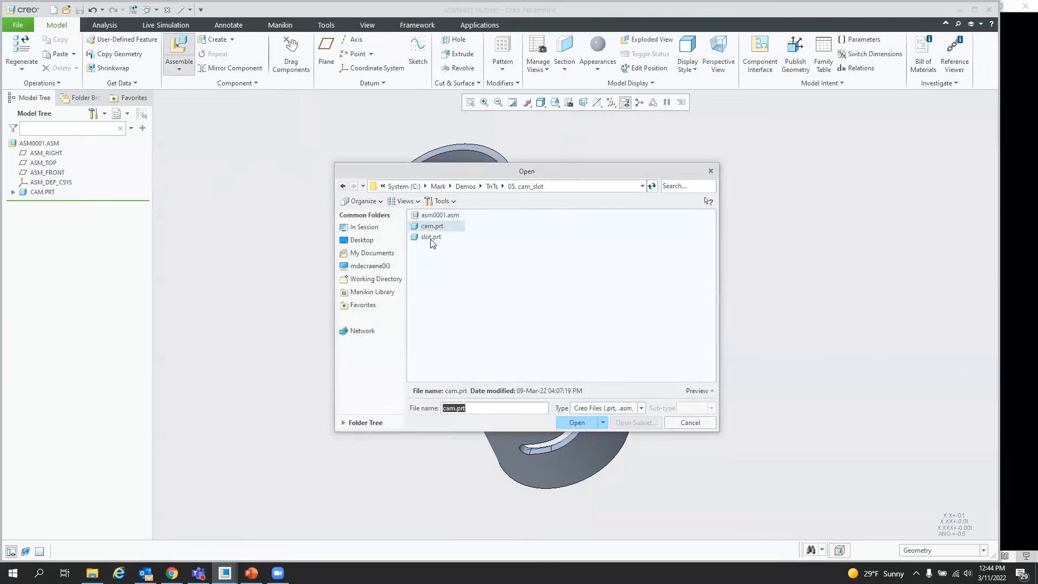
left_click(432, 236)
left_click(594, 422)
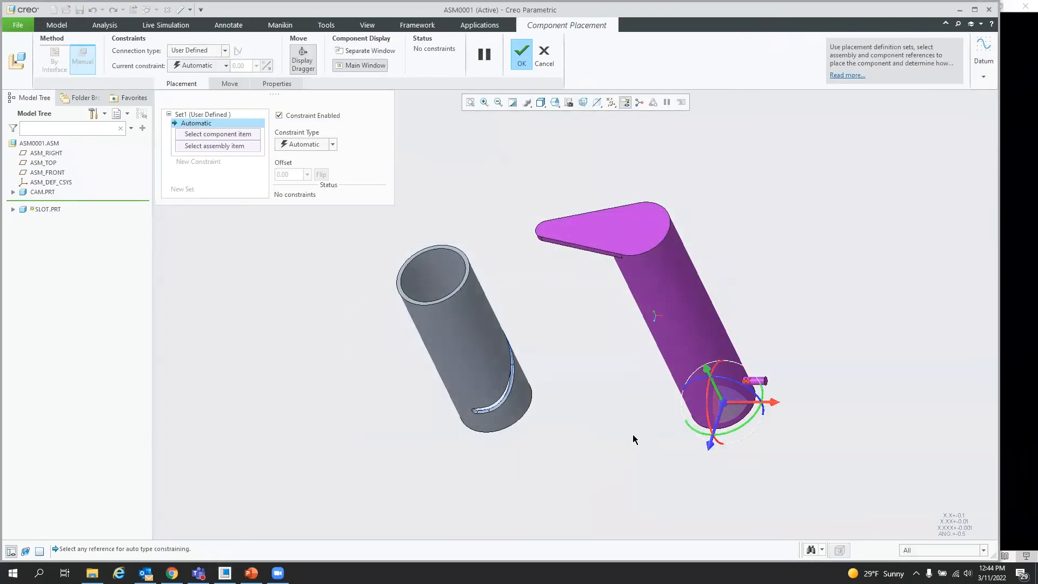
left_click(687, 331)
left_click(419, 271)
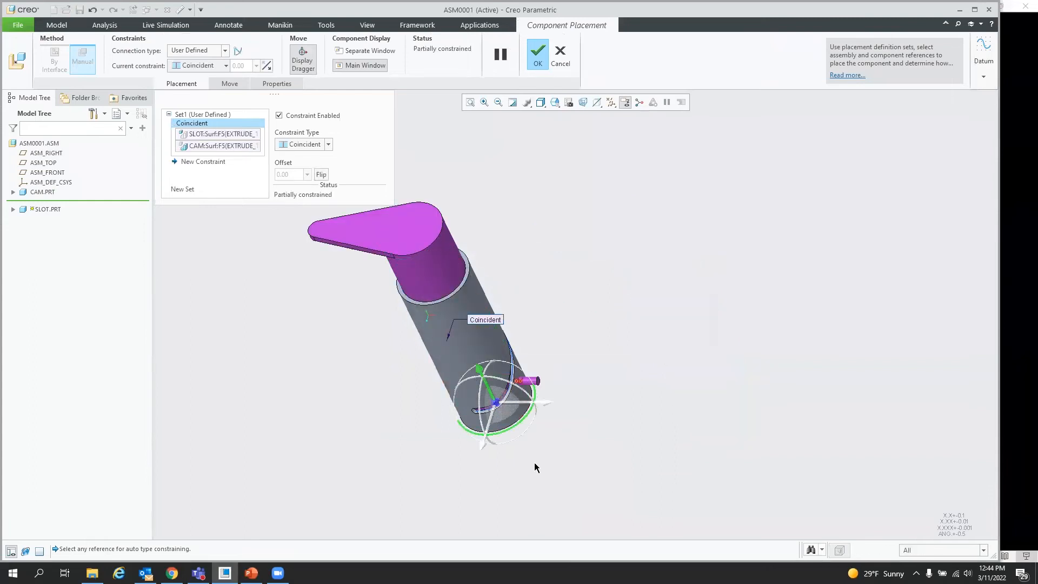
mouse_move(559, 467)
middle_mouse_down()
mouse_move(572, 450)
mouse_move(578, 457)
middle_mouse_up()
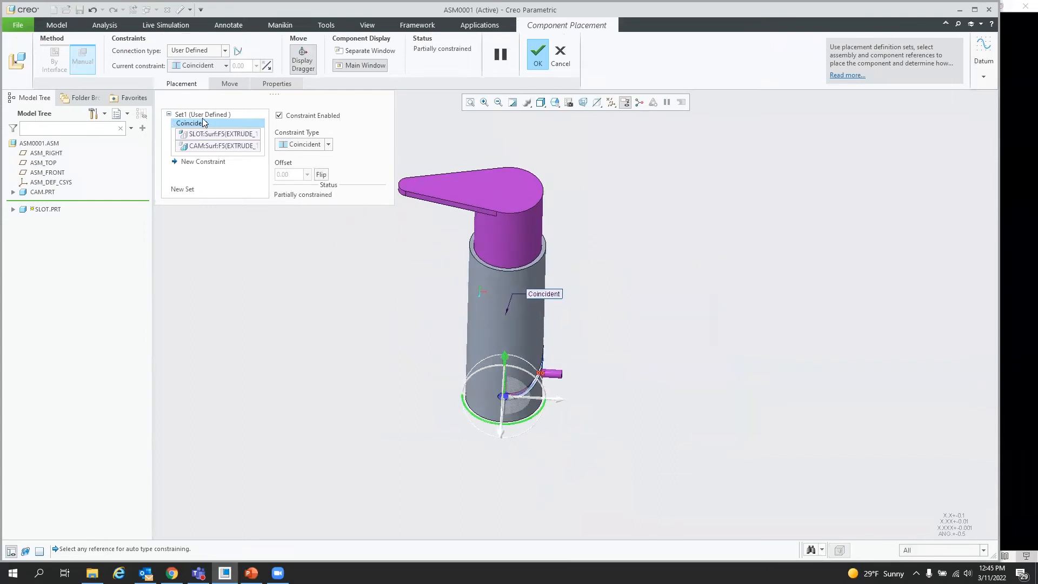
left_click(238, 50)
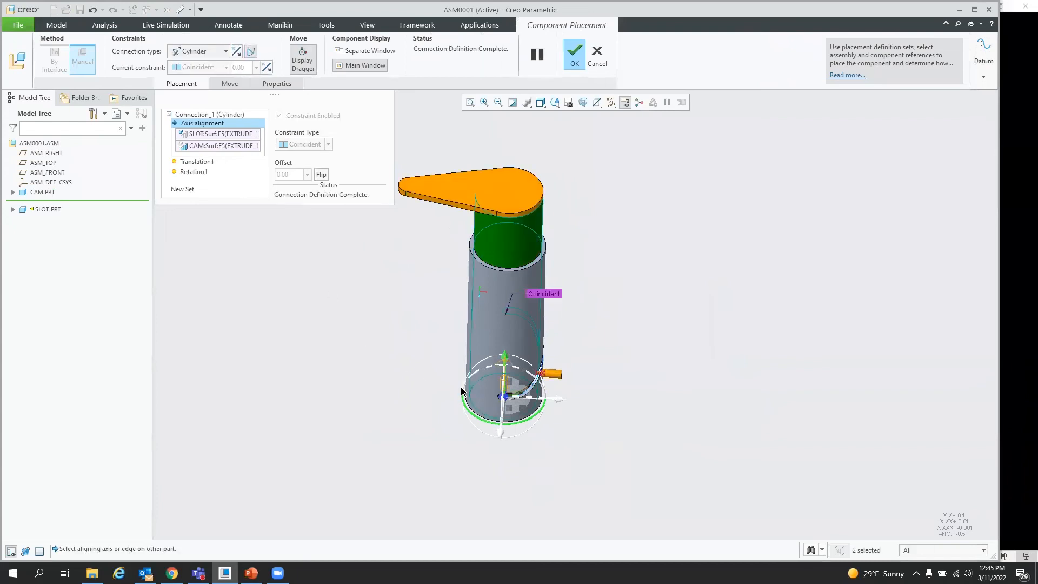
Step: Add a new connection set and set its type to Slot
mouse_move(498, 424)
left_mouse_down()
mouse_move(464, 418)
mouse_move(490, 440)
left_mouse_up()
scroll(541, 390, "up", 6)
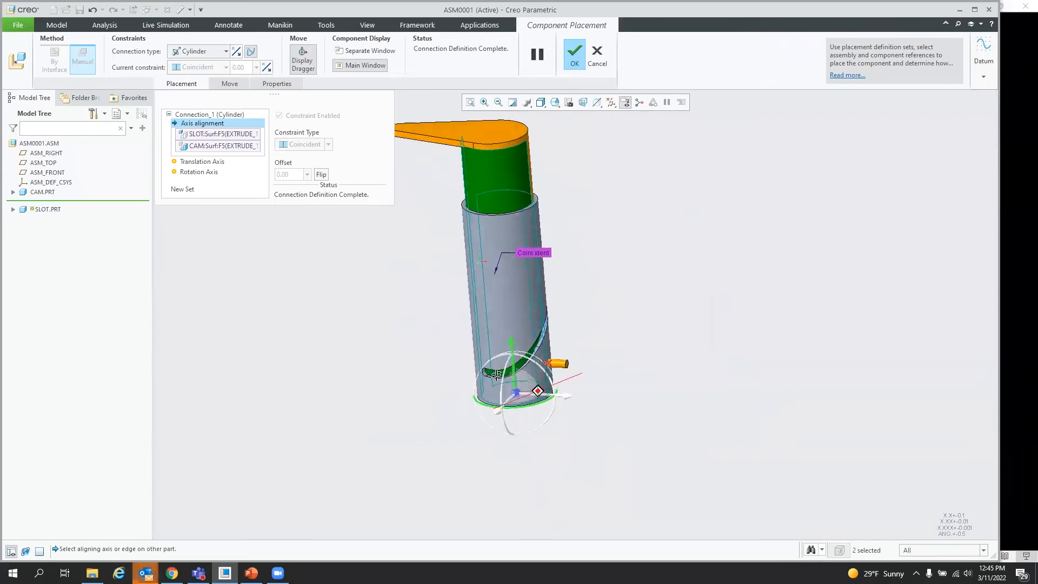
scroll(548, 384, "up", 3)
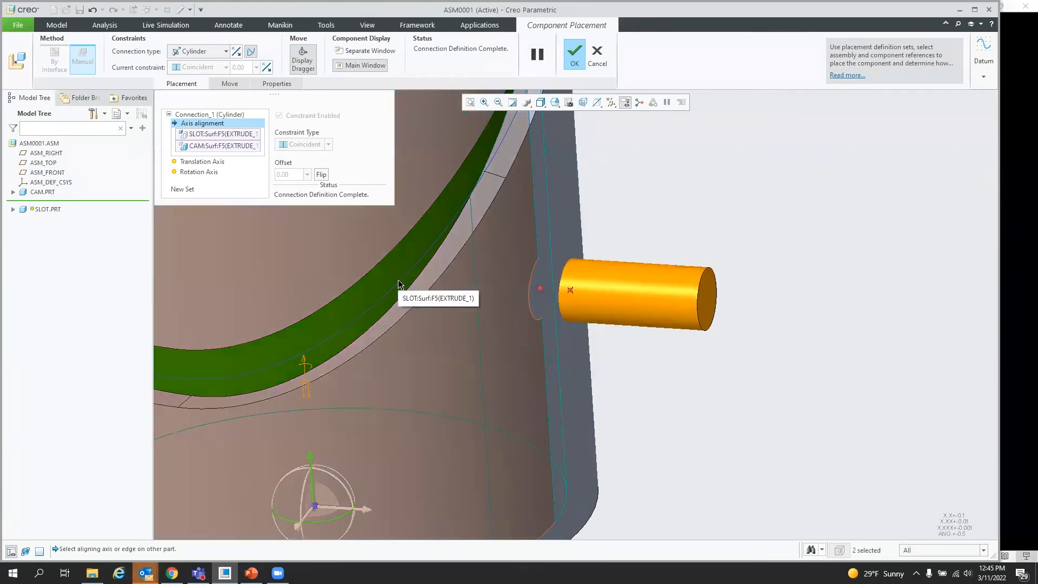
left_click(178, 190)
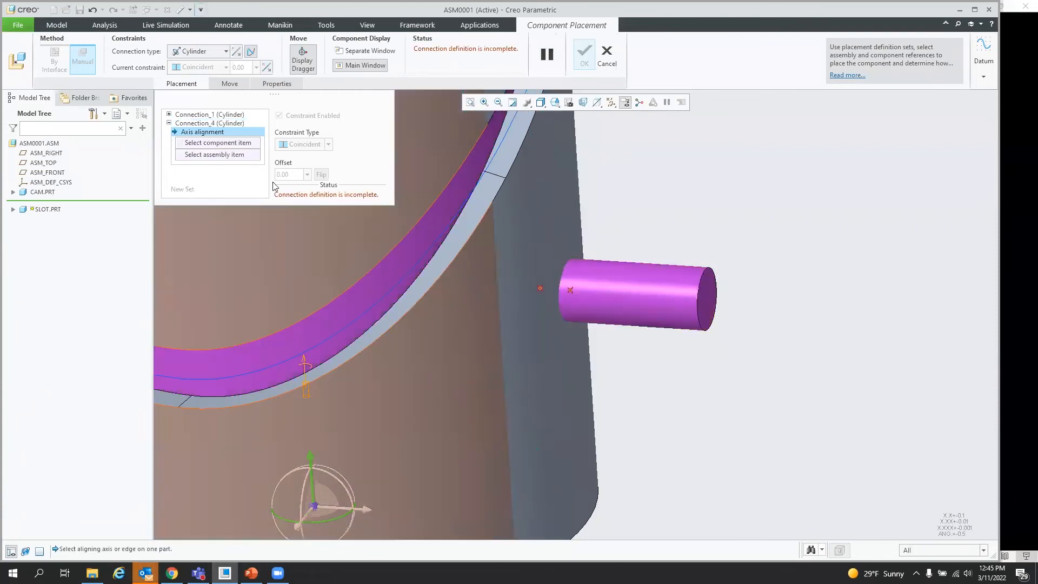
left_click(228, 53)
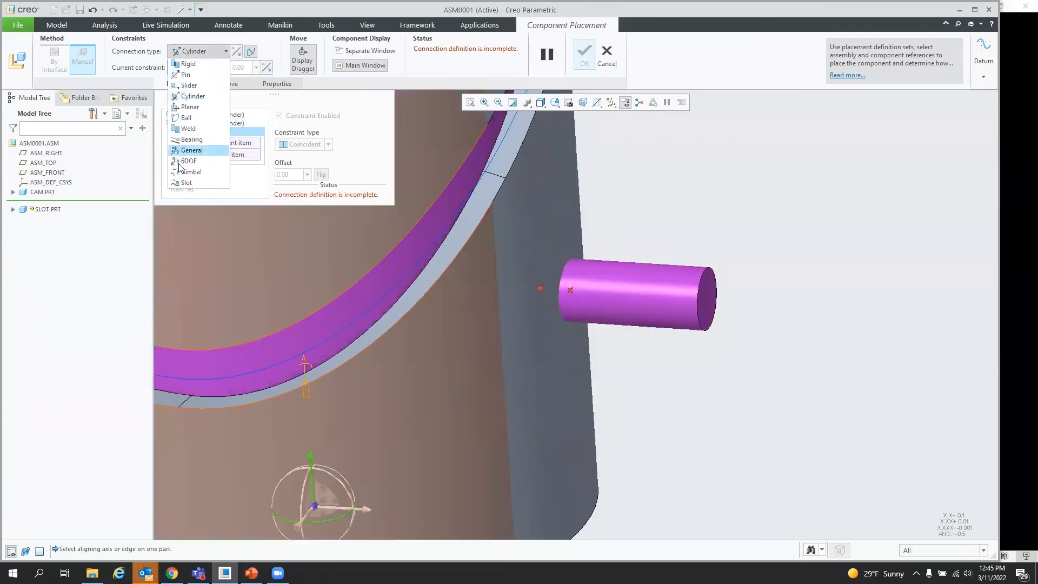
left_click(185, 184)
Step: Define the Slot connection with the follower's datum point and the cam's wrap curve segments, then finish placement
middle_click_drag(654, 371, 626, 363)
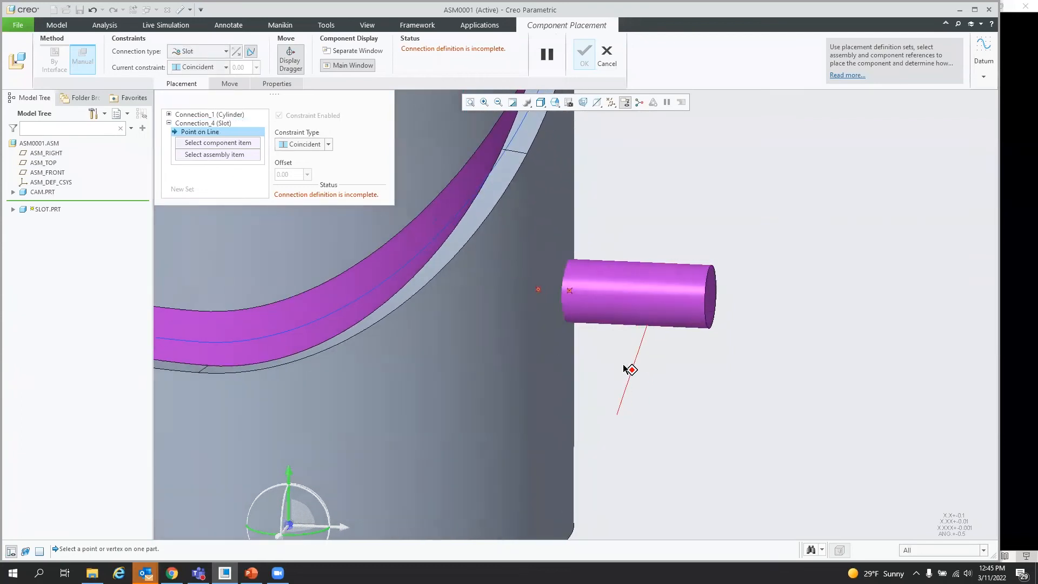
left_click(570, 291)
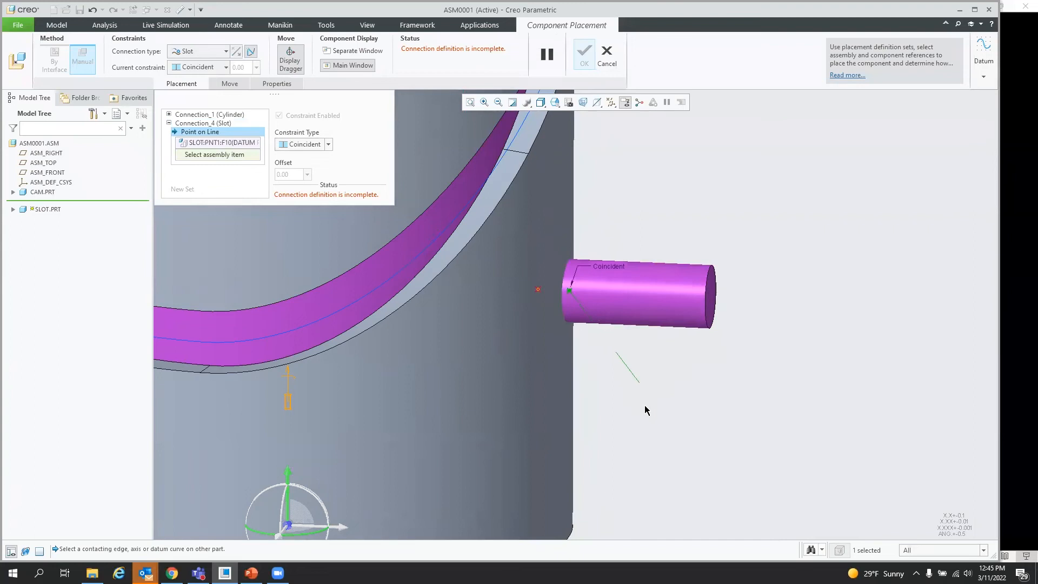
scroll(637, 413, "up", 3)
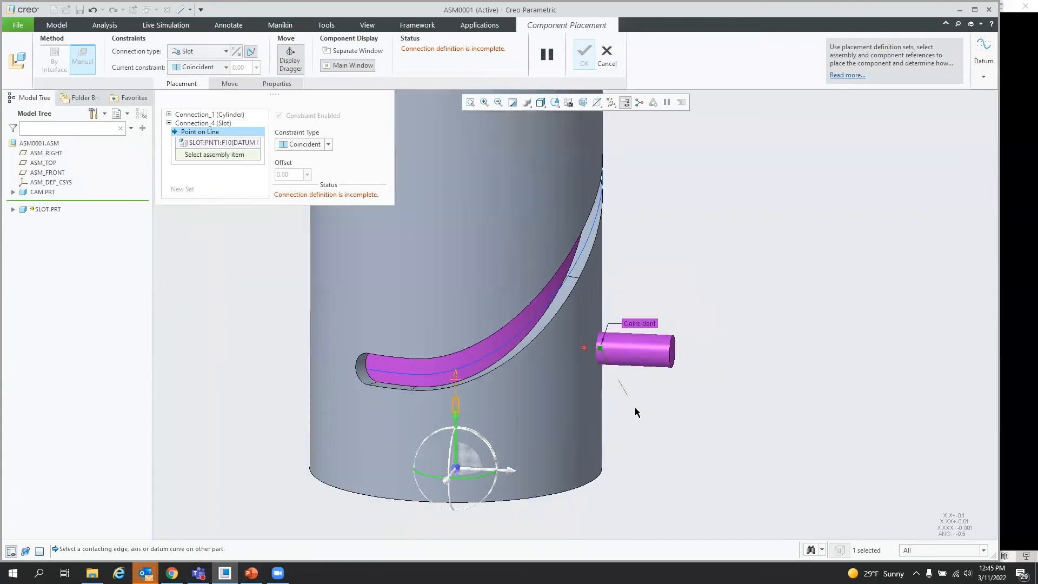
left_click(384, 371)
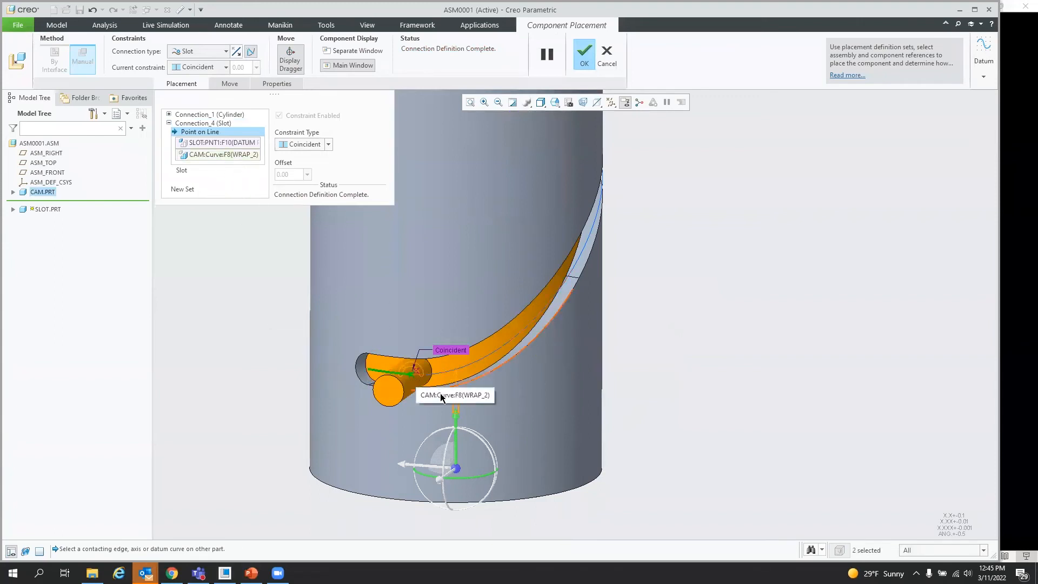
middle_click_drag(552, 413, 512, 431)
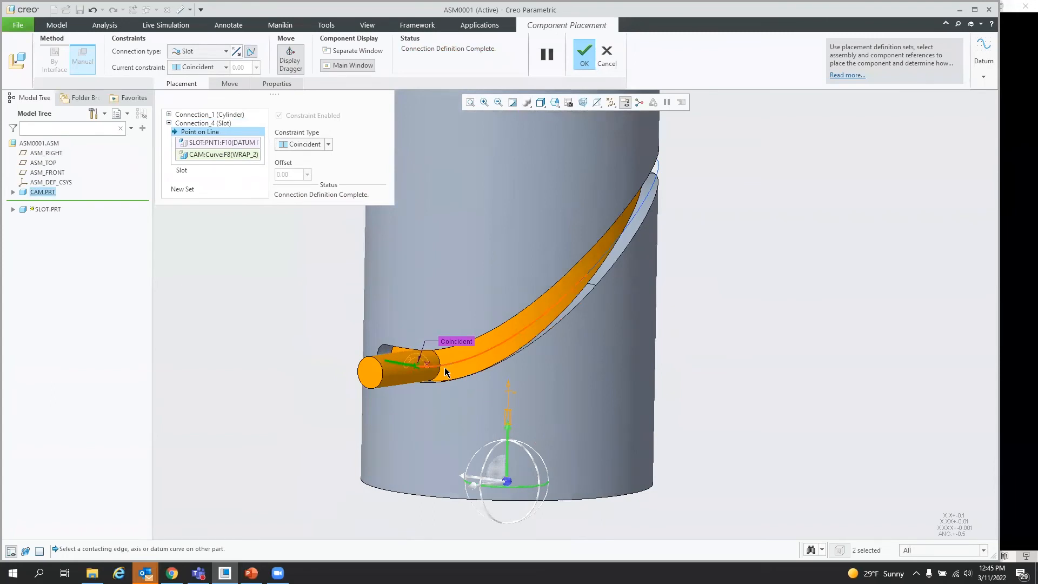
left_click(571, 302, "ctrl")
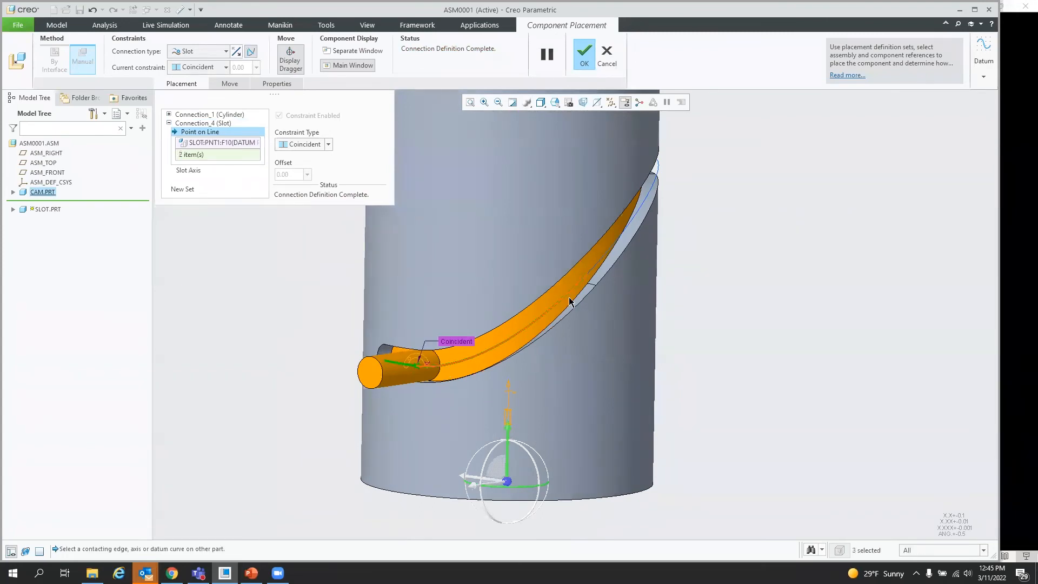
left_click(592, 271, "ctrl")
middle_click_drag(498, 345, 444, 353)
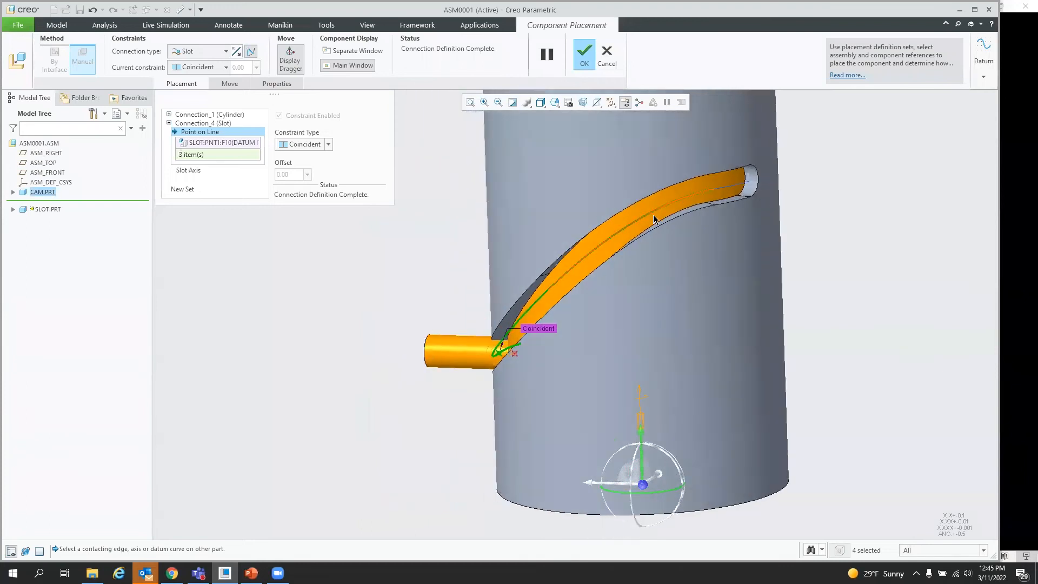
left_click(582, 55)
Step: Drag the slot component to test its motion along the cam slot, then close the Drag dialog
middle_click_drag(304, 420, 473, 443)
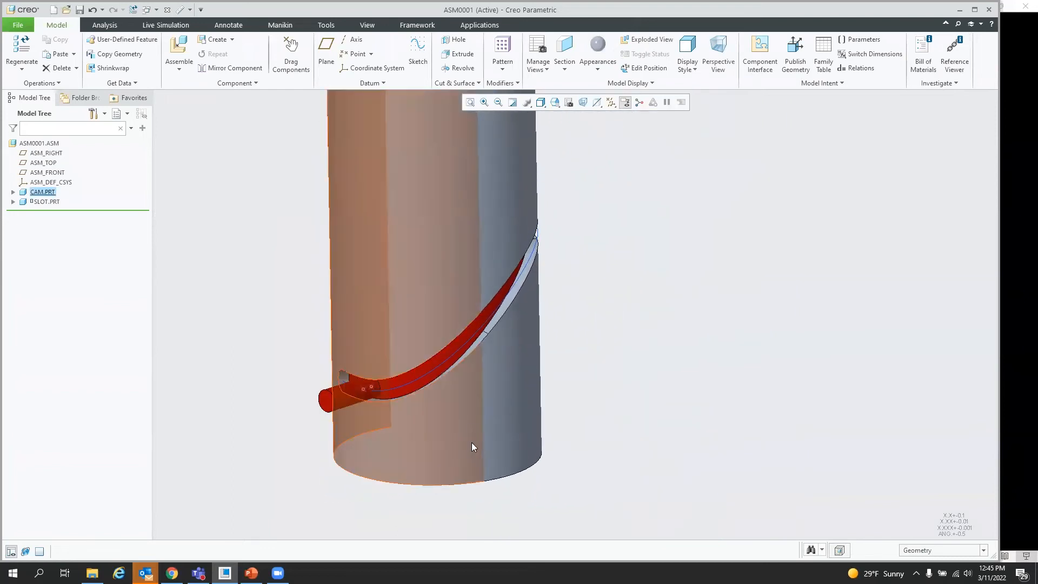
scroll(474, 443, "up", 4)
scroll(465, 459, "up", 3)
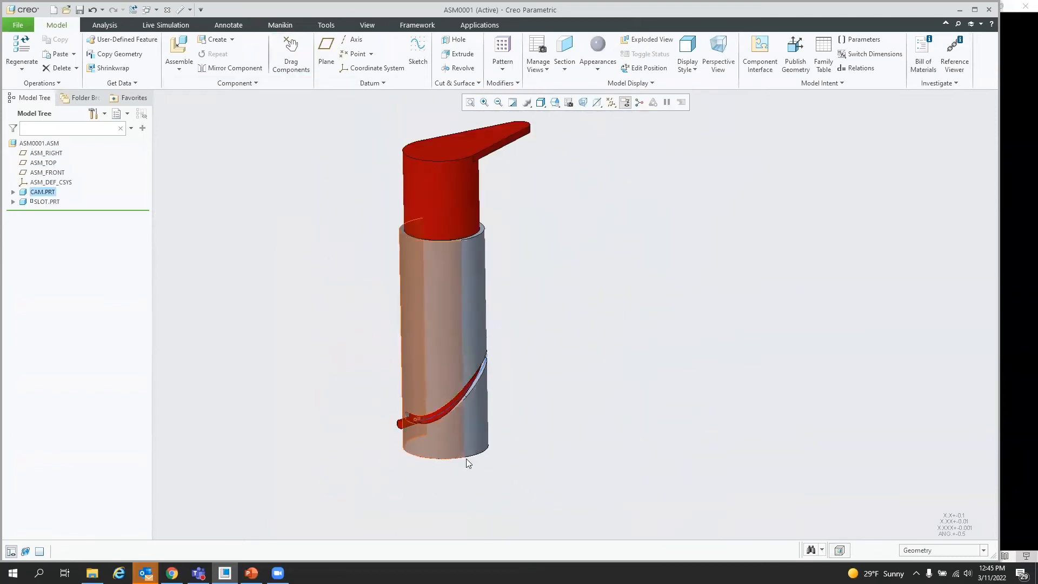
left_click(291, 48)
left_click(489, 194)
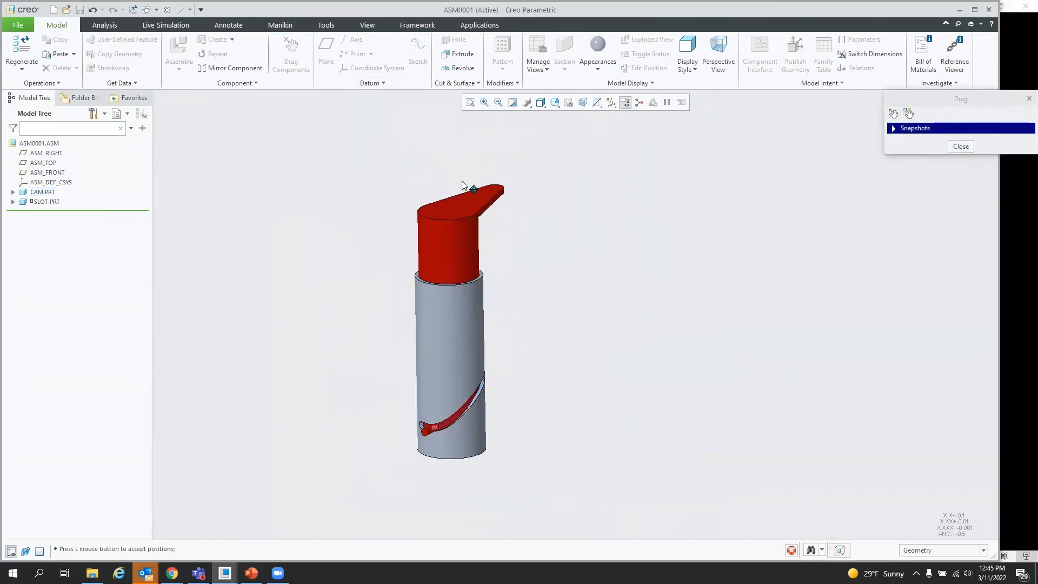
left_click(423, 226)
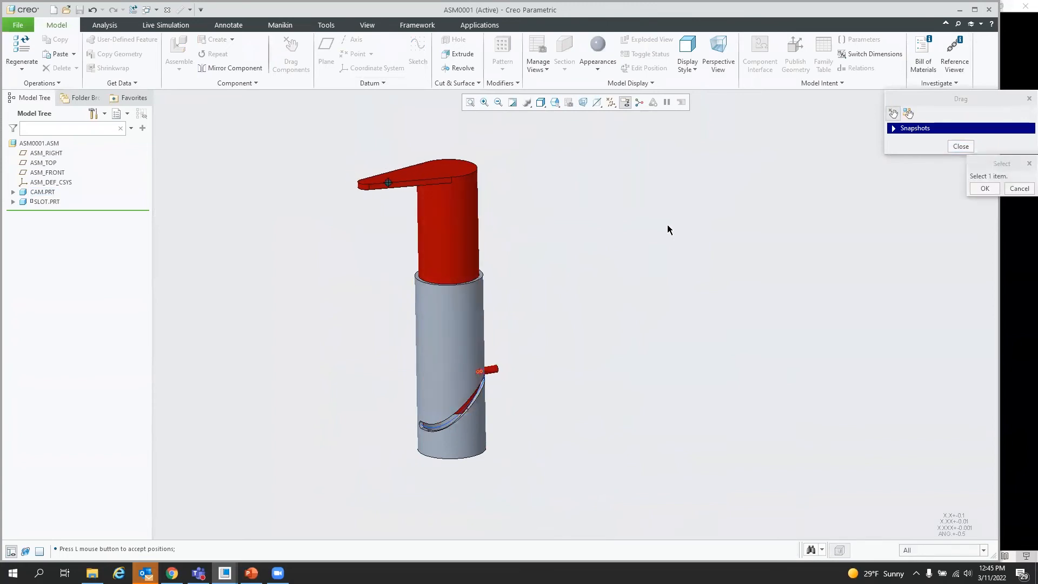
left_click(961, 146)
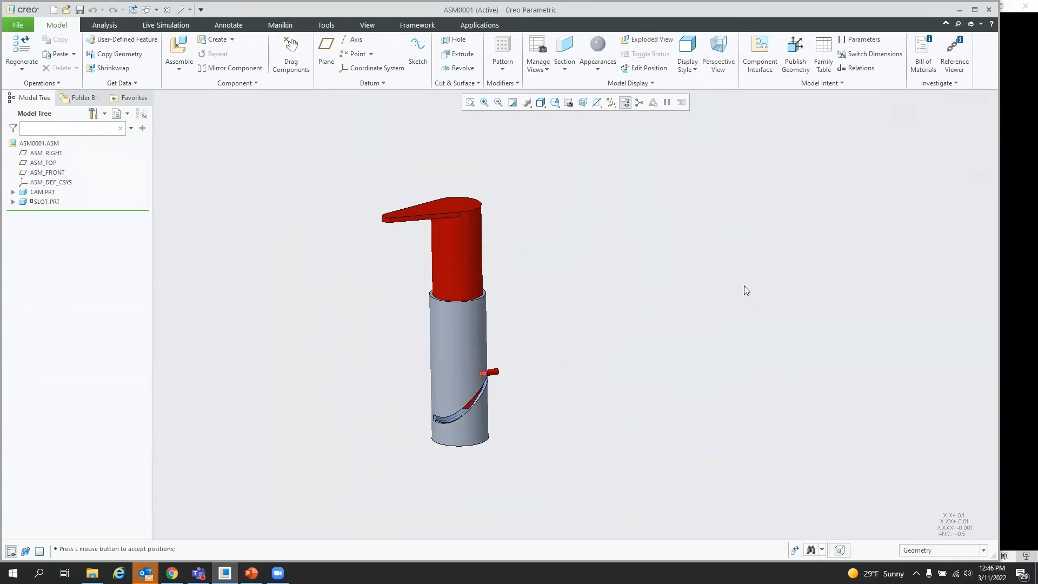
Step: Close the assembly window
scroll(666, 317, "down", 2)
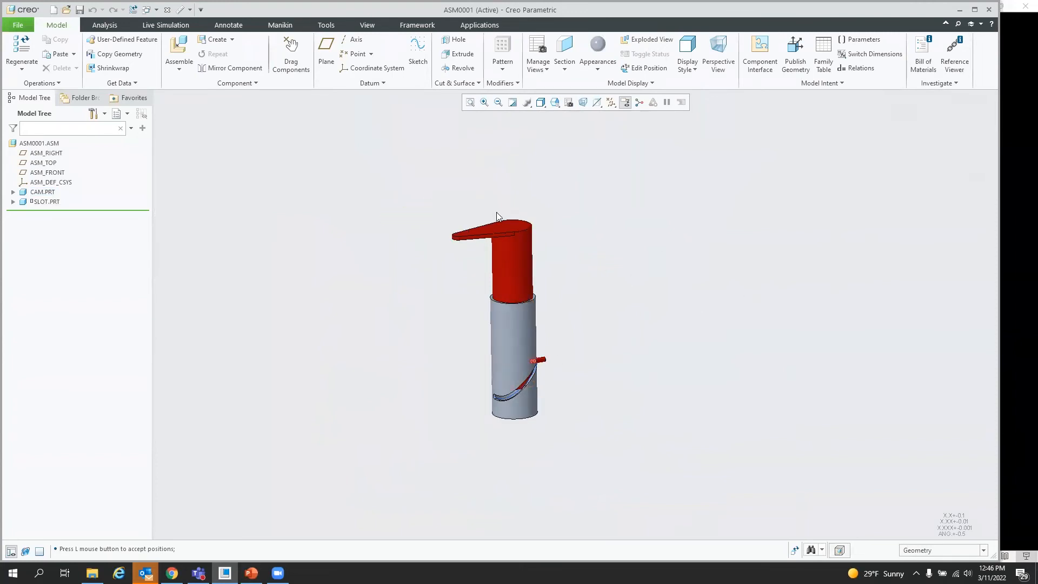
scroll(496, 212, "up", 2)
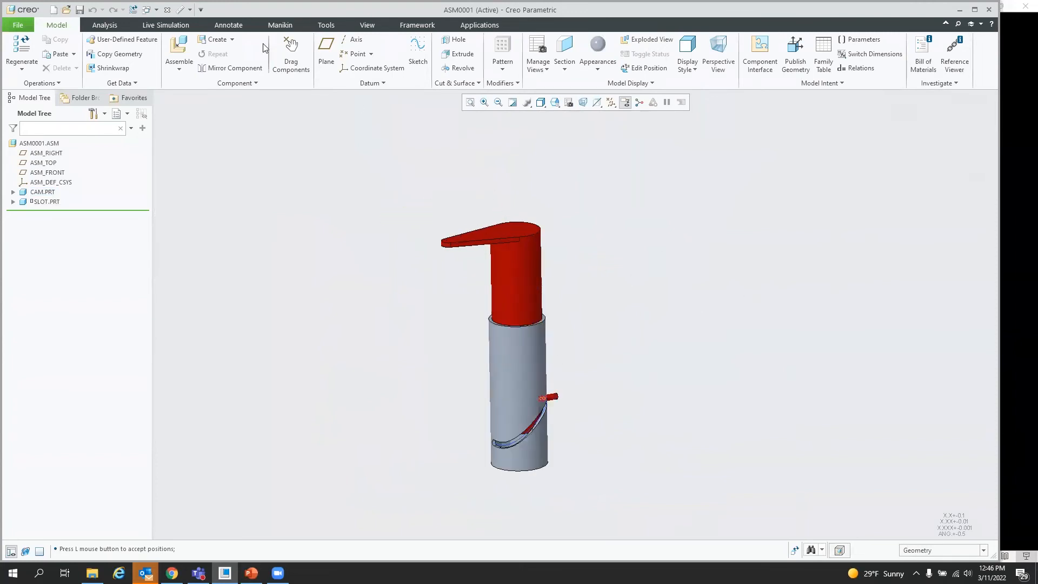
left_click(167, 10)
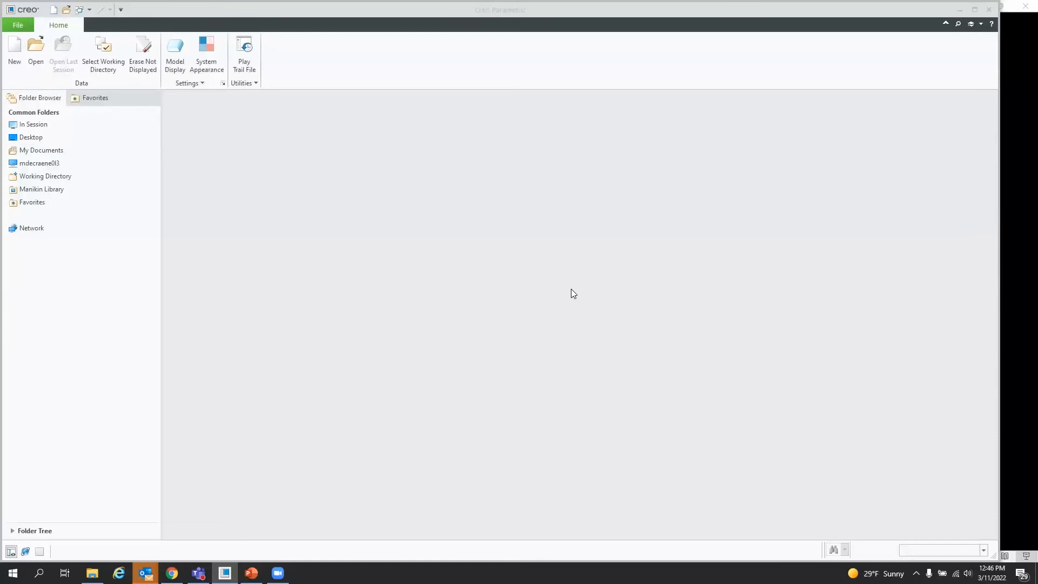
left_click(417, 266)
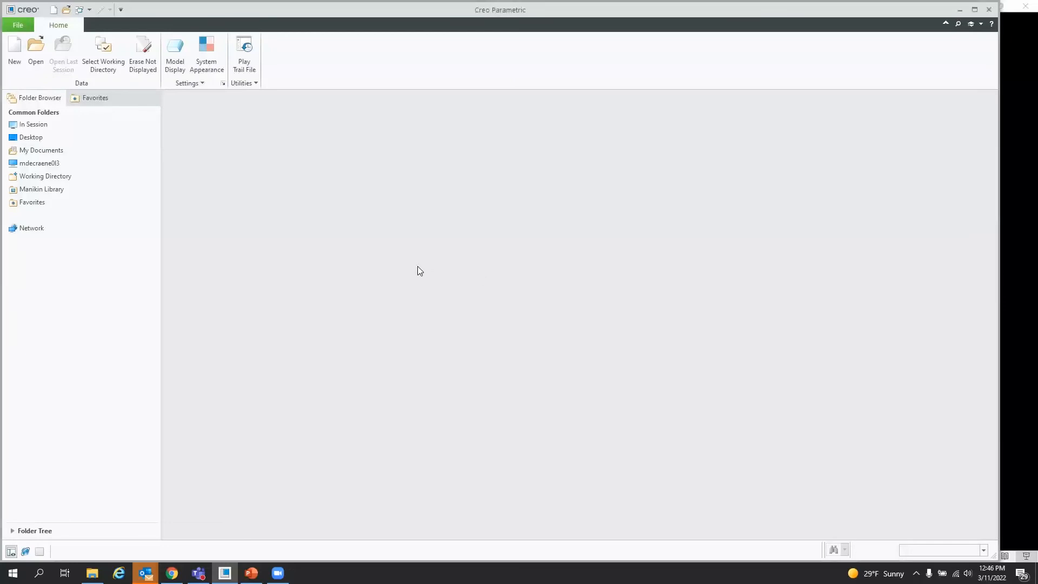
Step: Open the part hole.prt from the 06. Measure UI demo folder
left_click(36, 47)
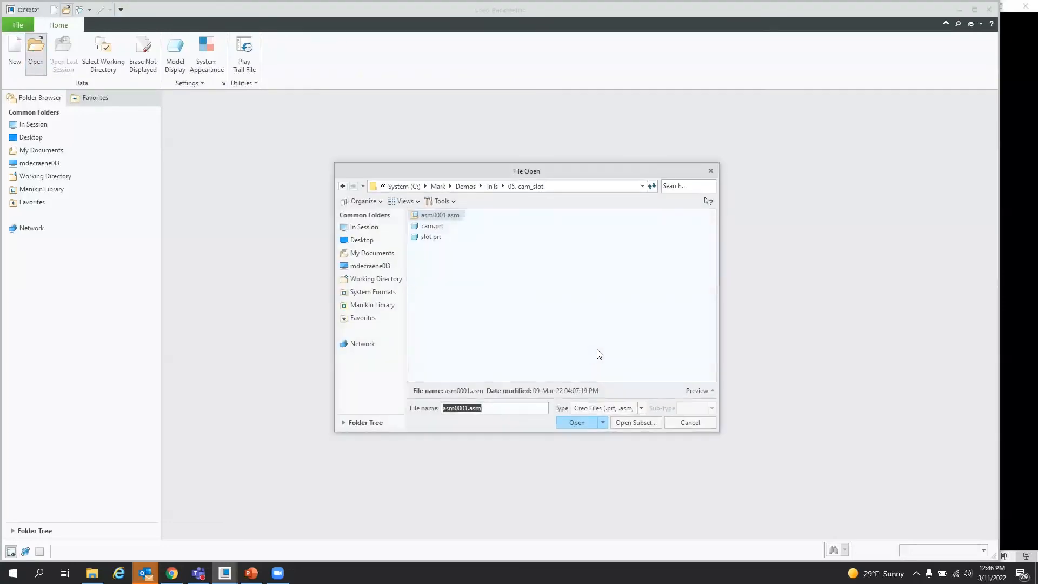
left_click(492, 186)
double_click(441, 269)
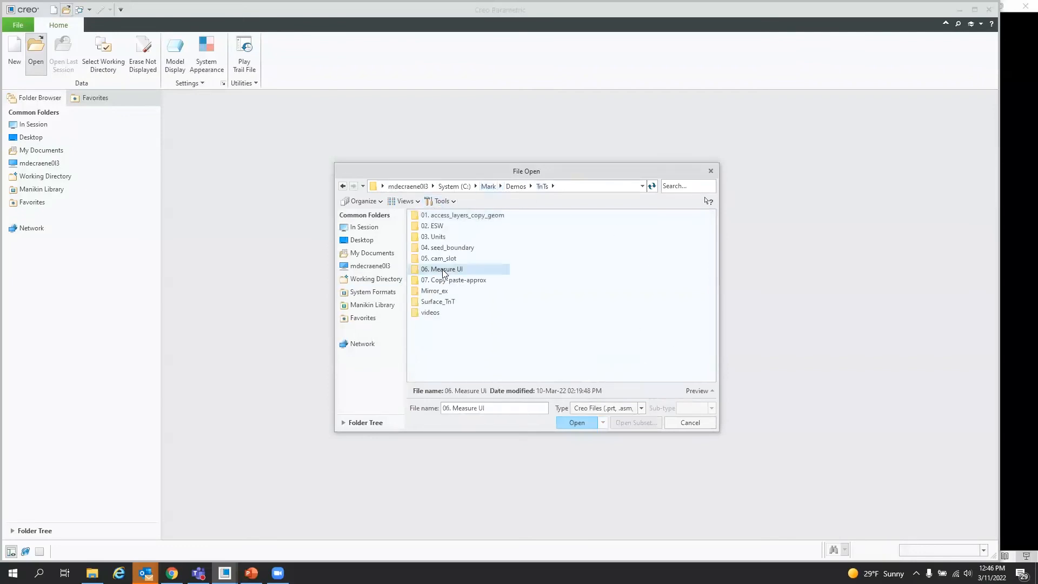
left_click(577, 422)
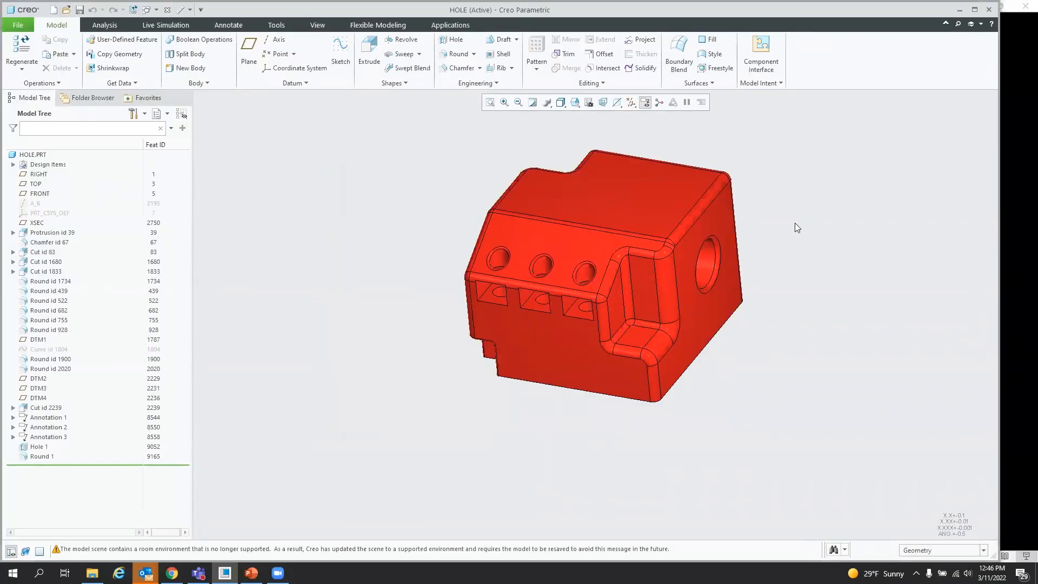
Step: Select the end face with the hole and one pocket face, then open the Measure summary for them
scroll(773, 178, "down", 1)
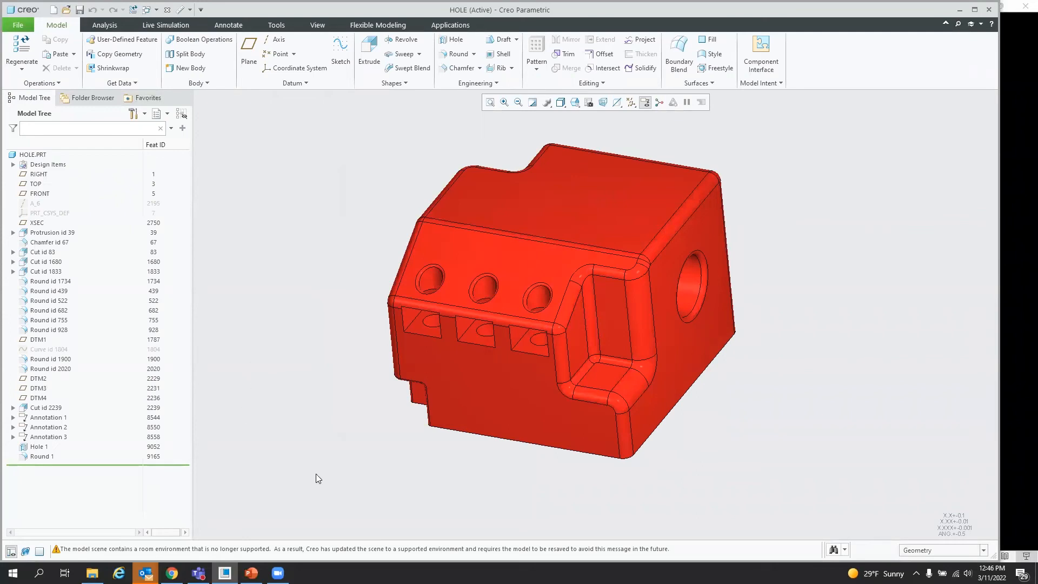
middle_click_drag(498, 483, 557, 475)
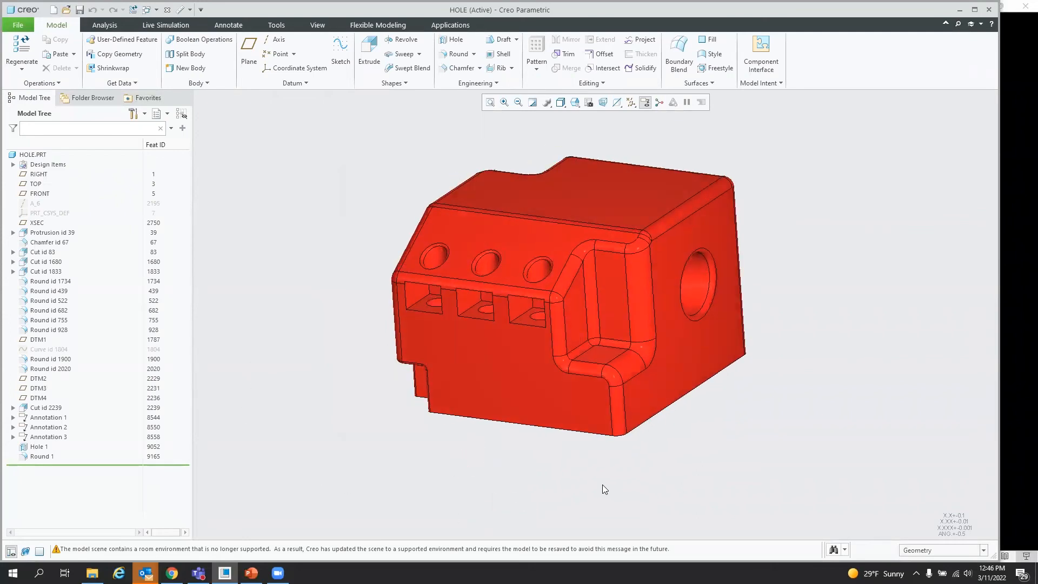
left_click(693, 365)
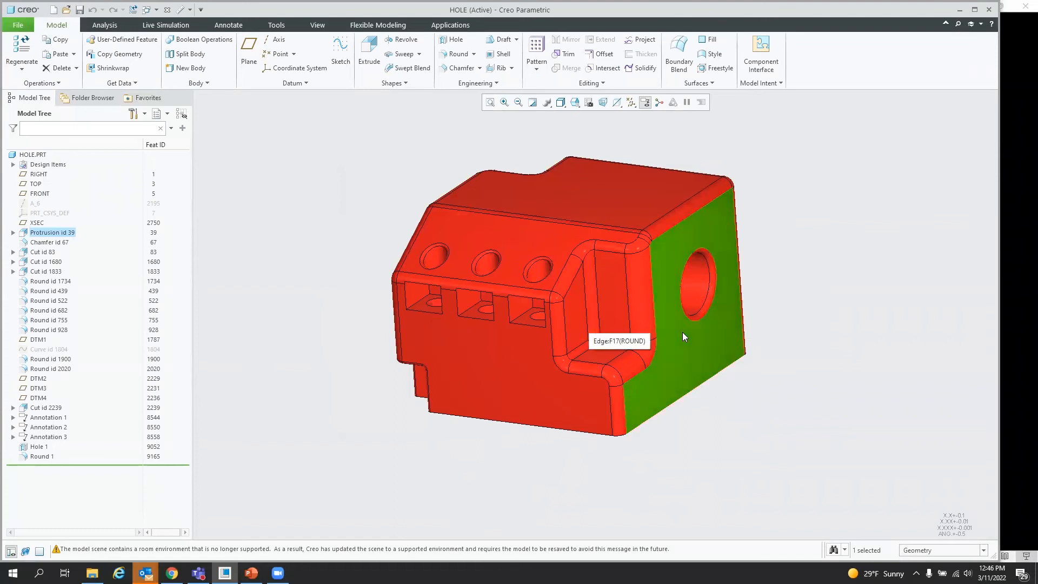
left_click(777, 460)
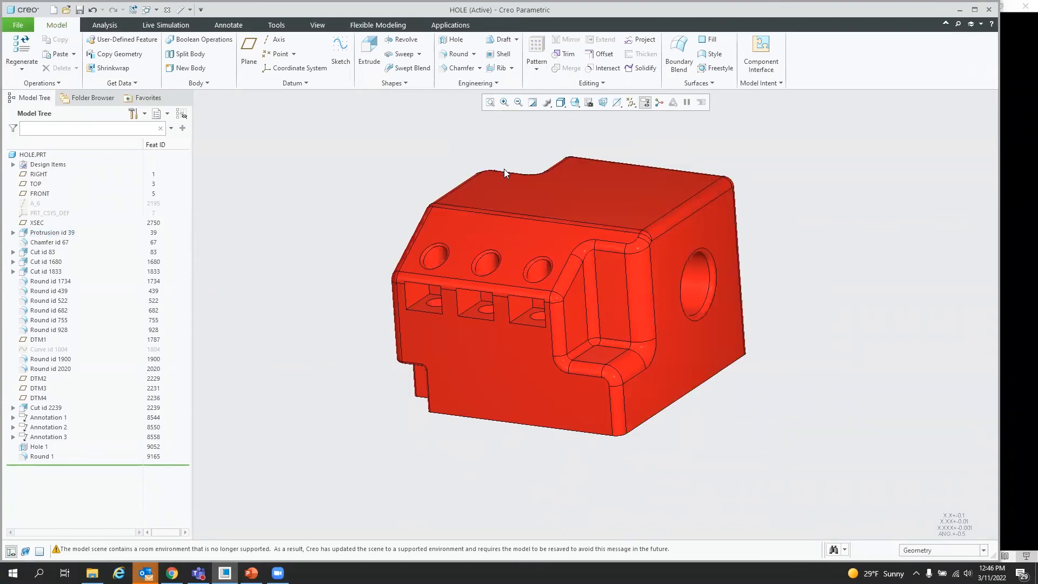
left_click(679, 367)
left_click(516, 308, "ctrl")
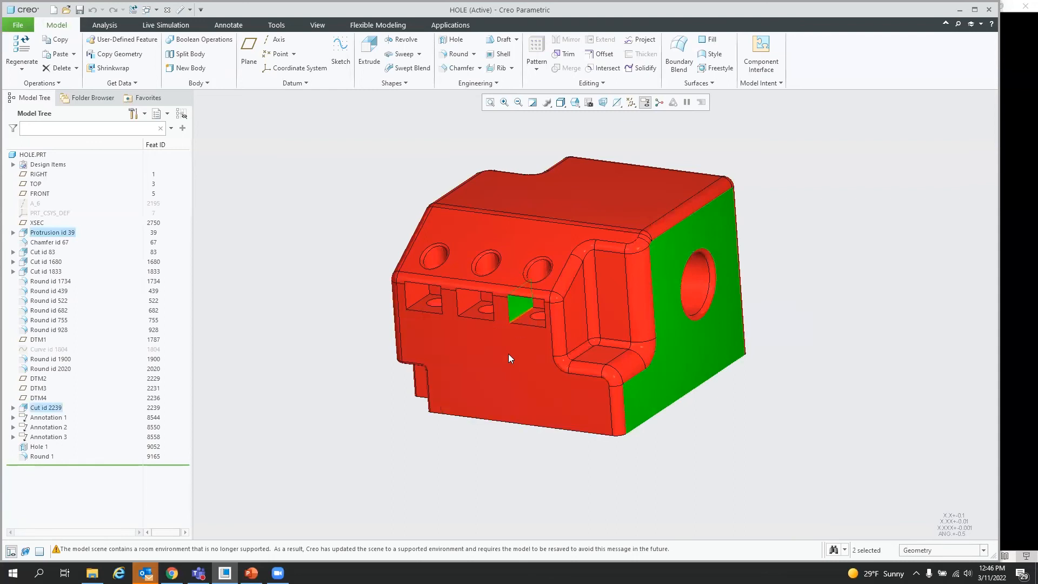
left_click(180, 9)
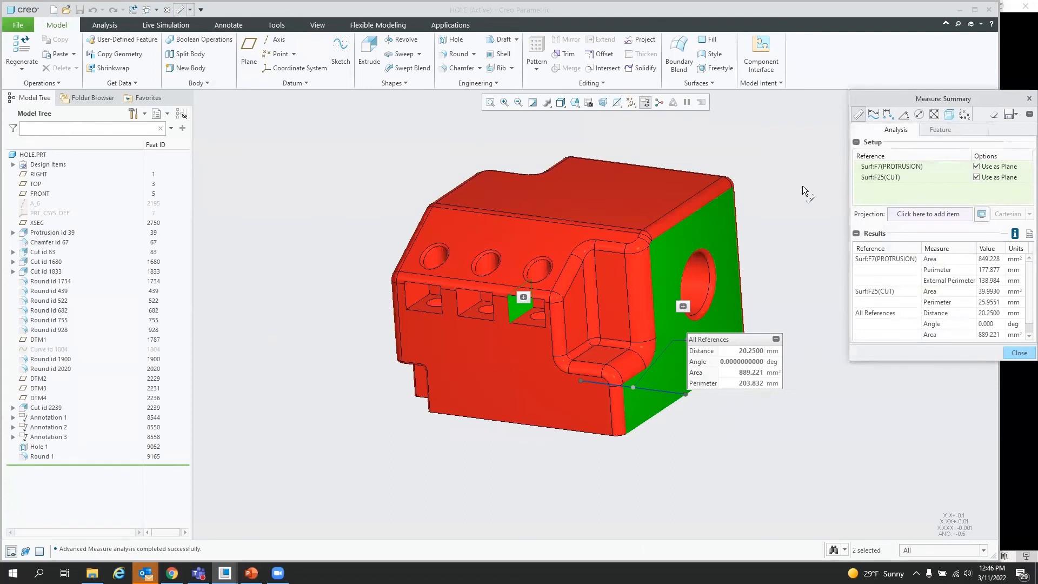
Step: Switch to Distance measurement and measure from the middle and left pocket faces to the end face
left_click(889, 115)
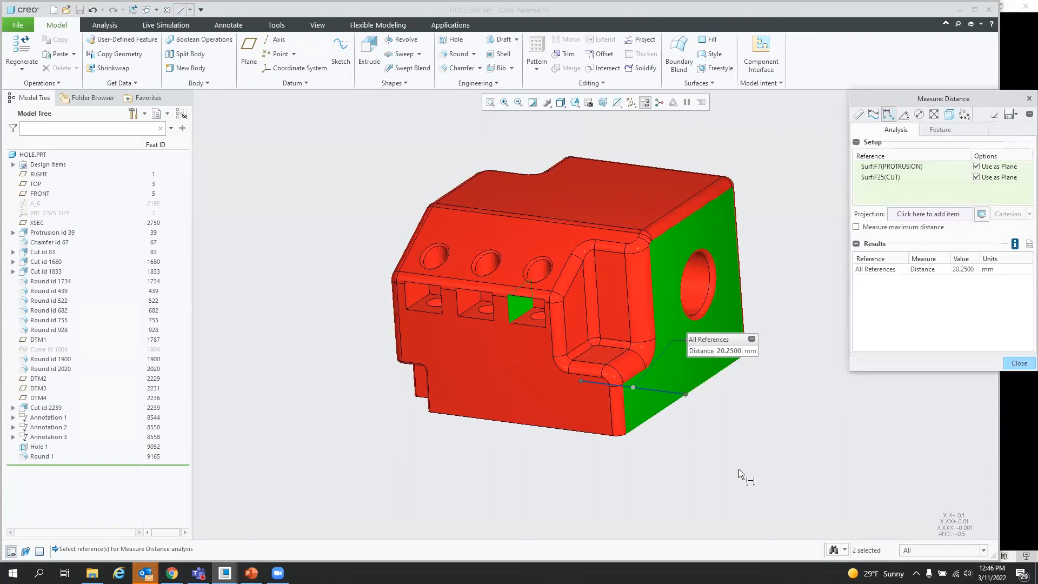
left_click(466, 296)
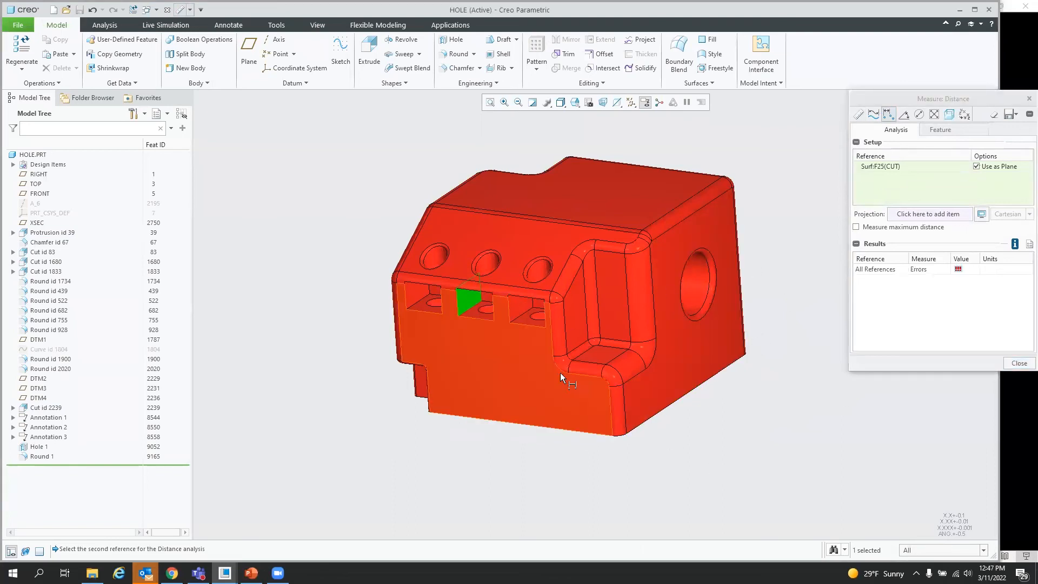
left_click(698, 365)
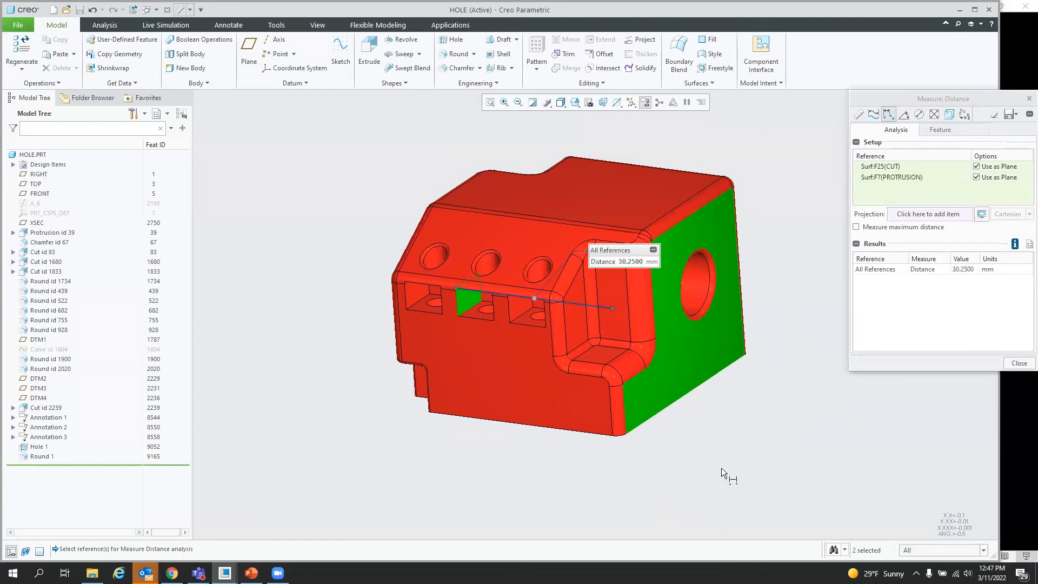
left_click(420, 296)
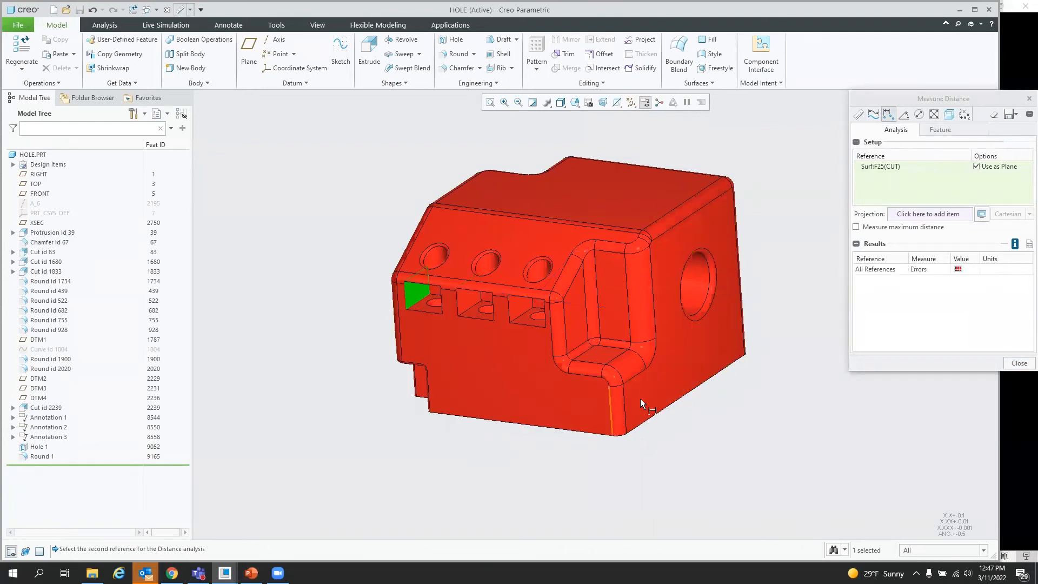
left_click(665, 369)
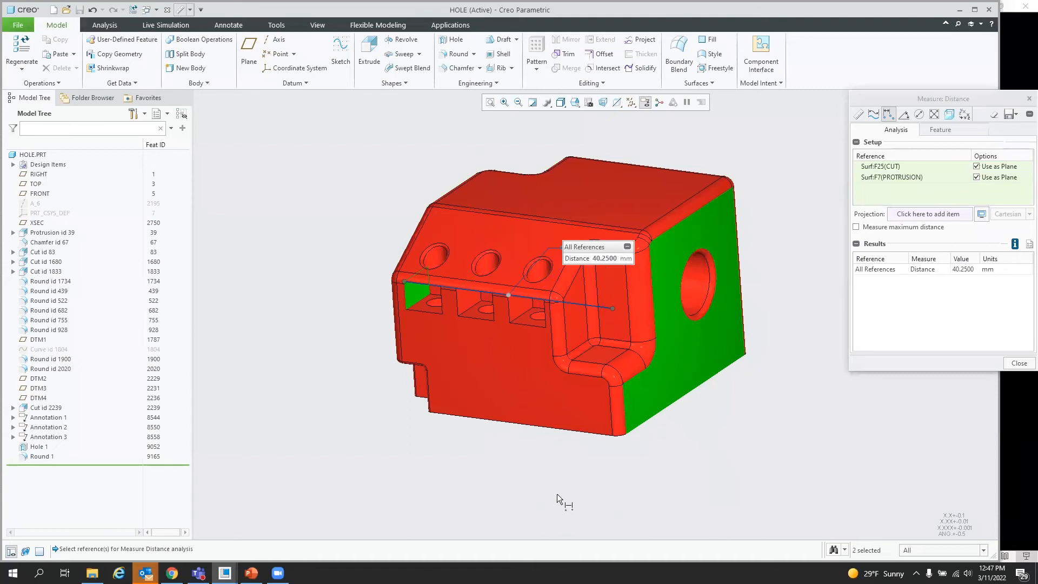
Step: Clear the measure references and measure the distance between the end face and the inner recess face
right_click(613, 469)
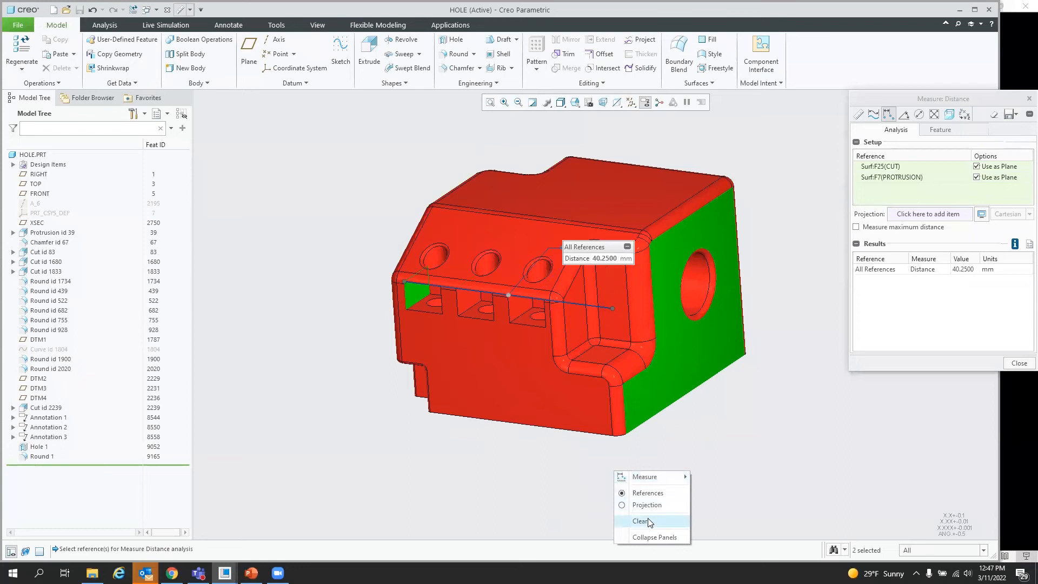
left_click(638, 521)
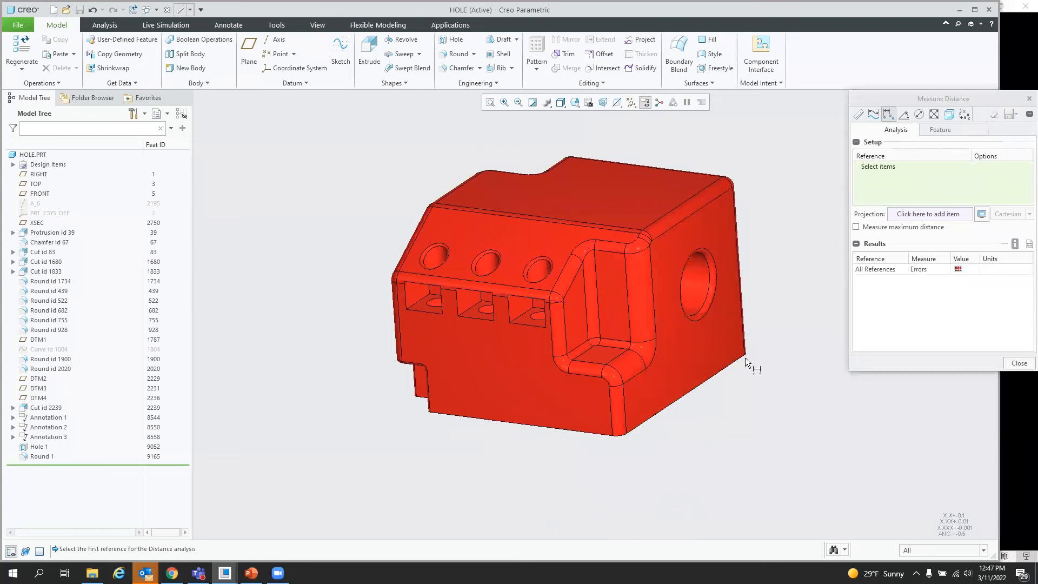
left_click(689, 358)
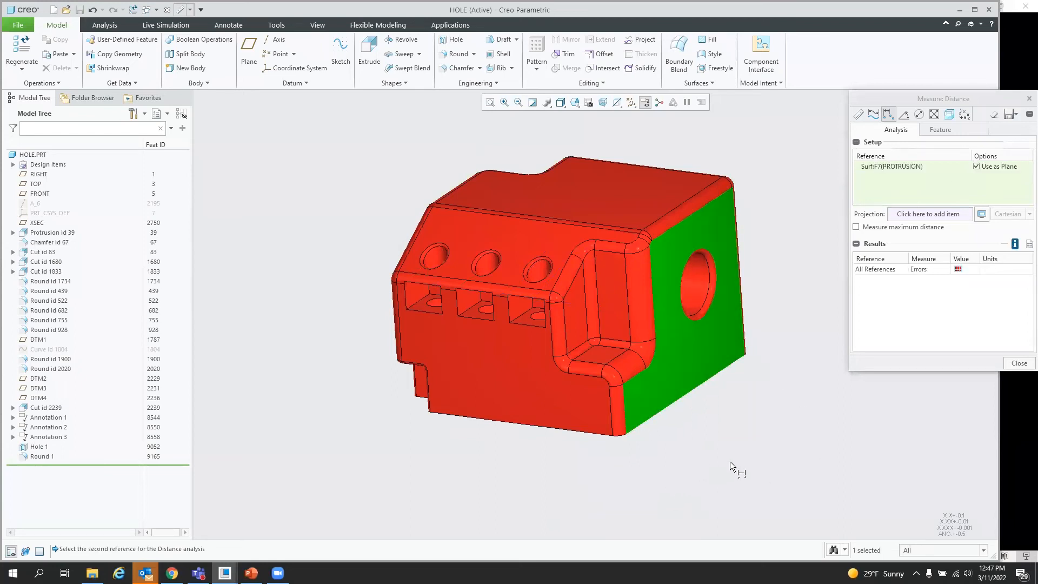
left_click(575, 317)
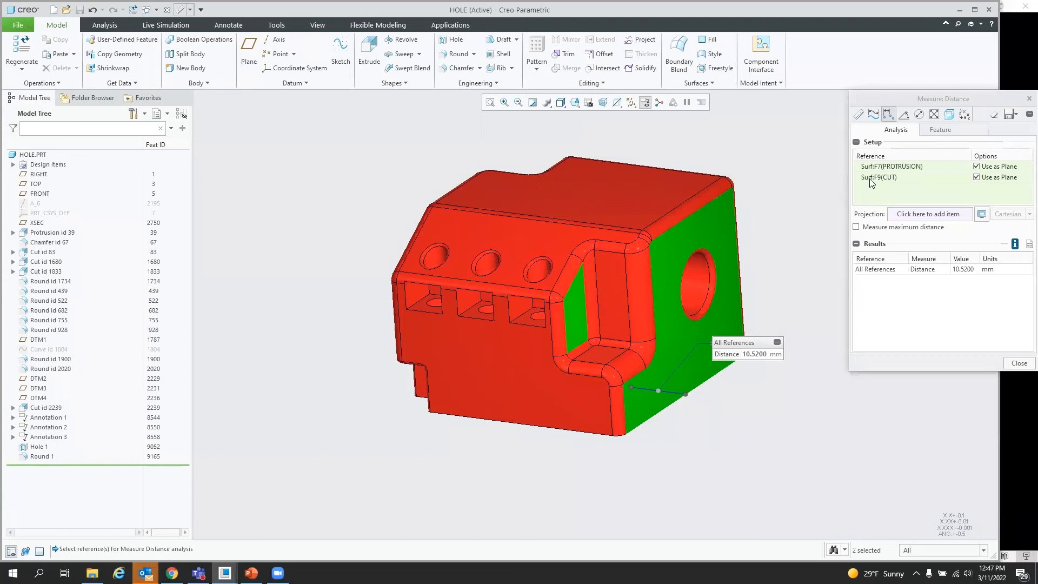
Step: Replace the second distance reference, picking each of the three pocket faces in turn
right_click(906, 182)
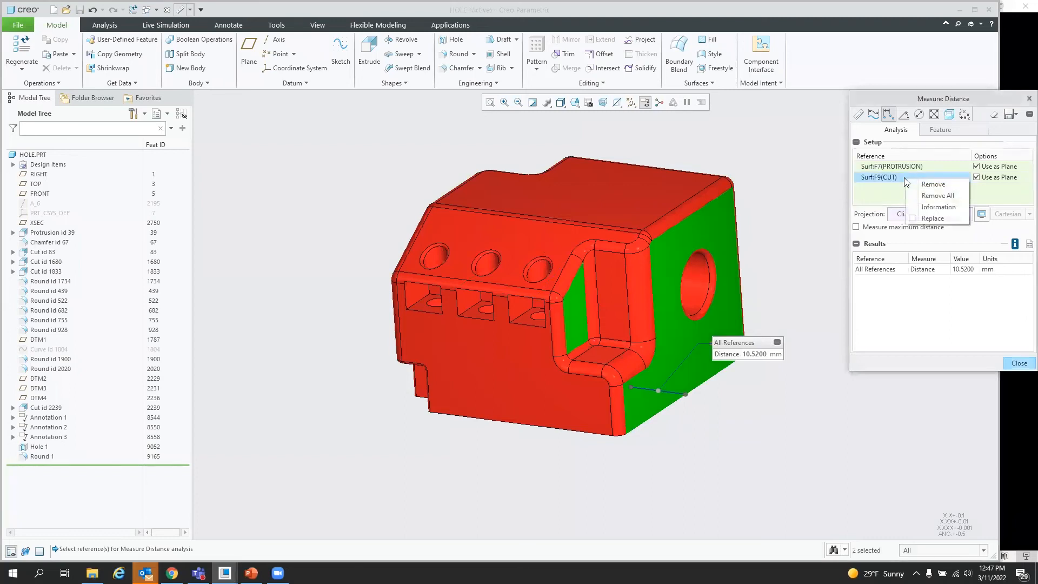
left_click(931, 219)
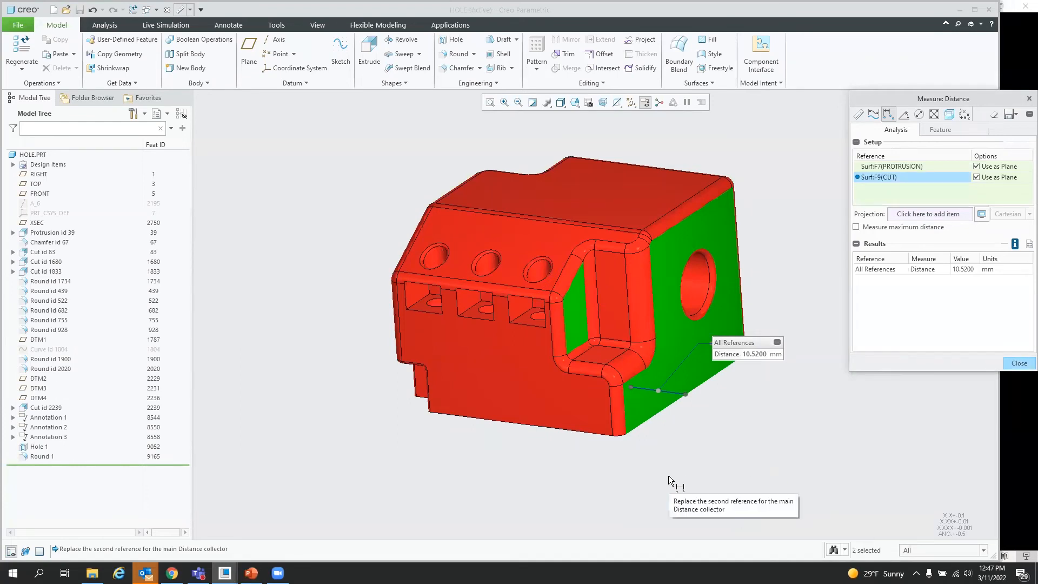
left_click(519, 304)
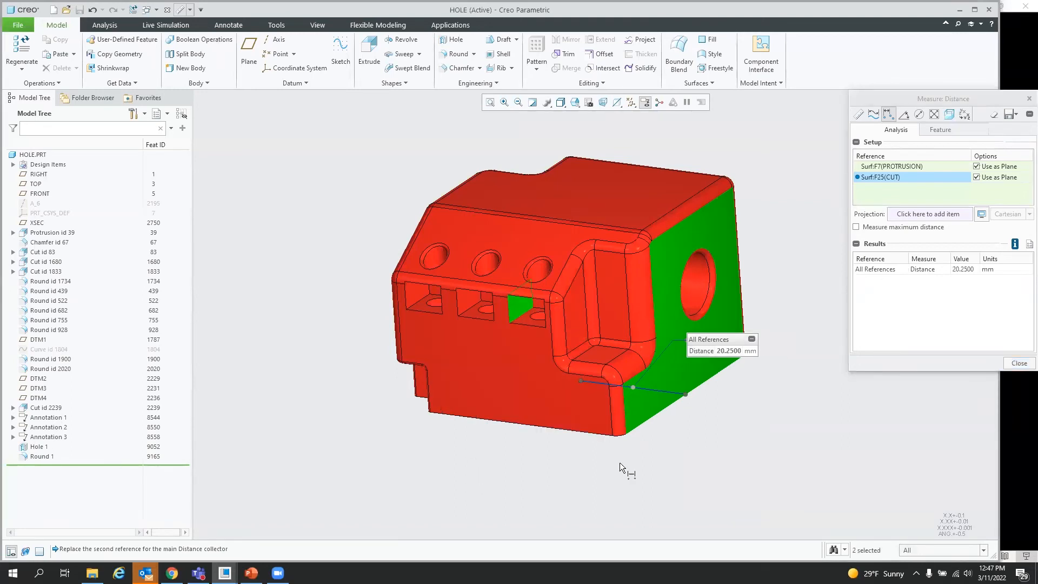
left_click(466, 303)
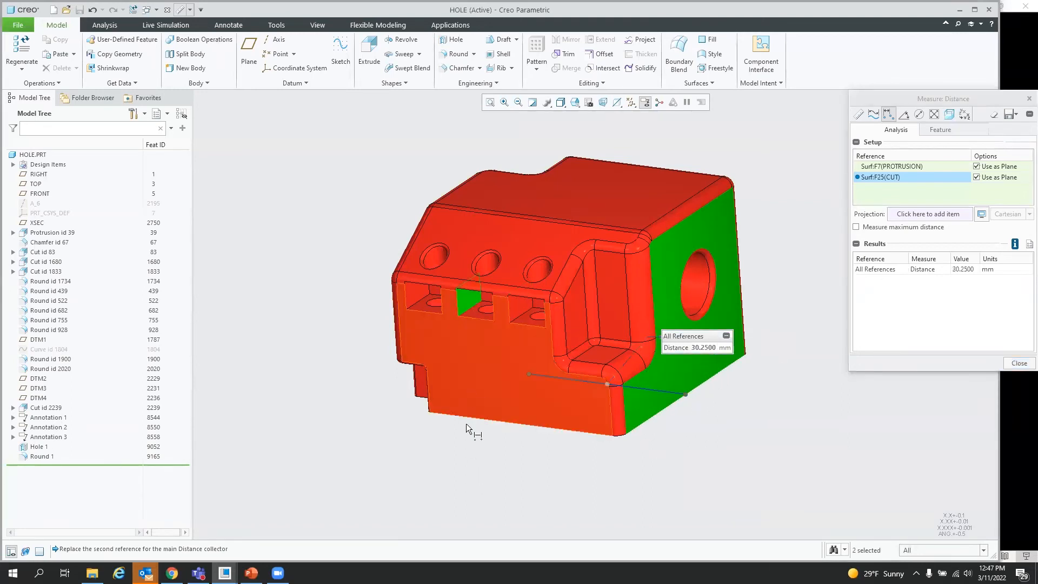
left_click(409, 290)
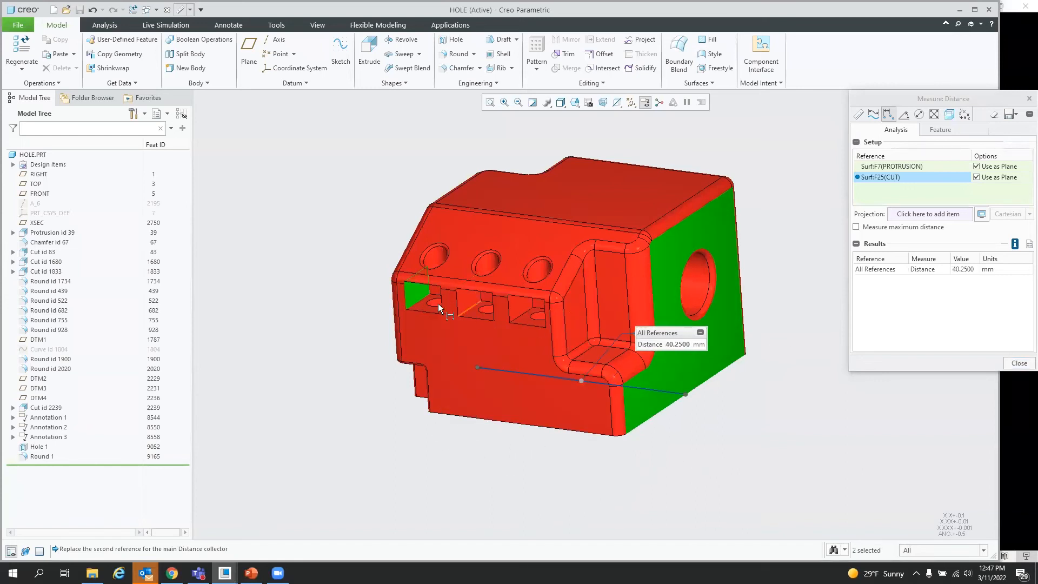
mouse_move(553, 489)
middle_mouse_down()
mouse_move(593, 480)
mouse_move(517, 493)
mouse_move(563, 489)
middle_mouse_up()
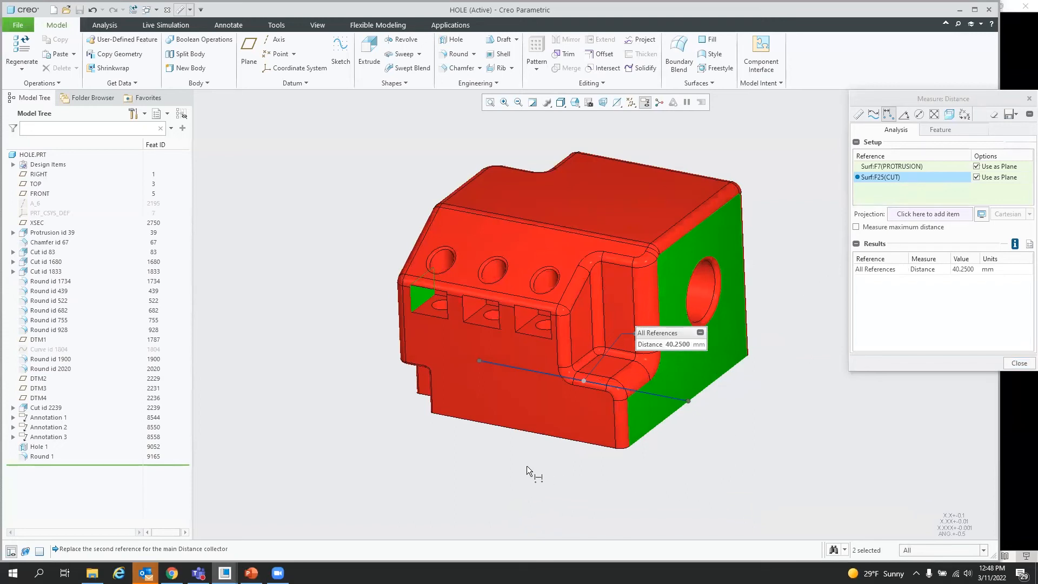
Step: Examine the measure_auto_replace_mode option in the Configuration Editor, then cancel the Options dialog
left_click(18, 25)
mouse_move(55, 265)
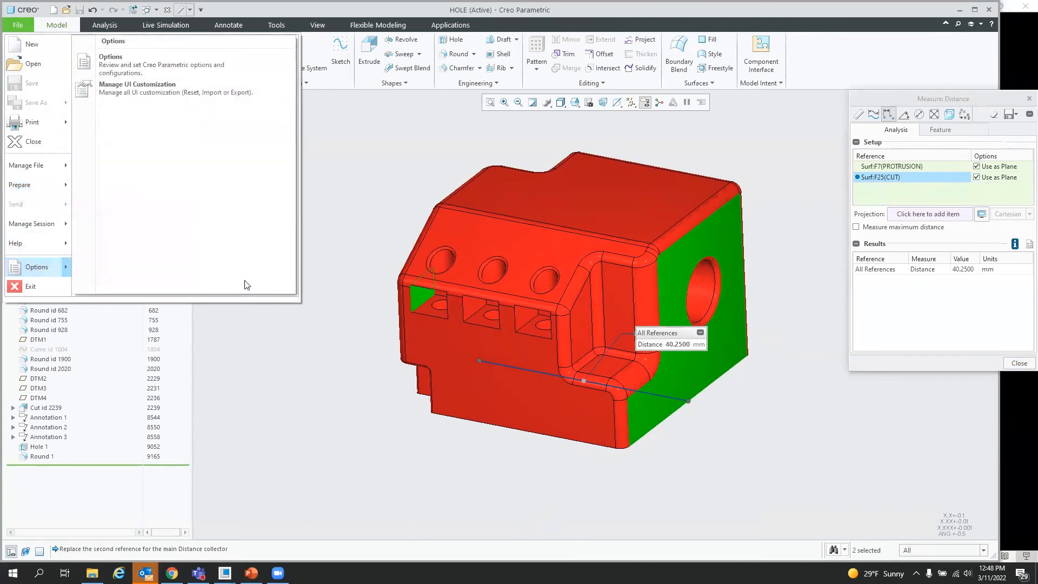
left_click(25, 270)
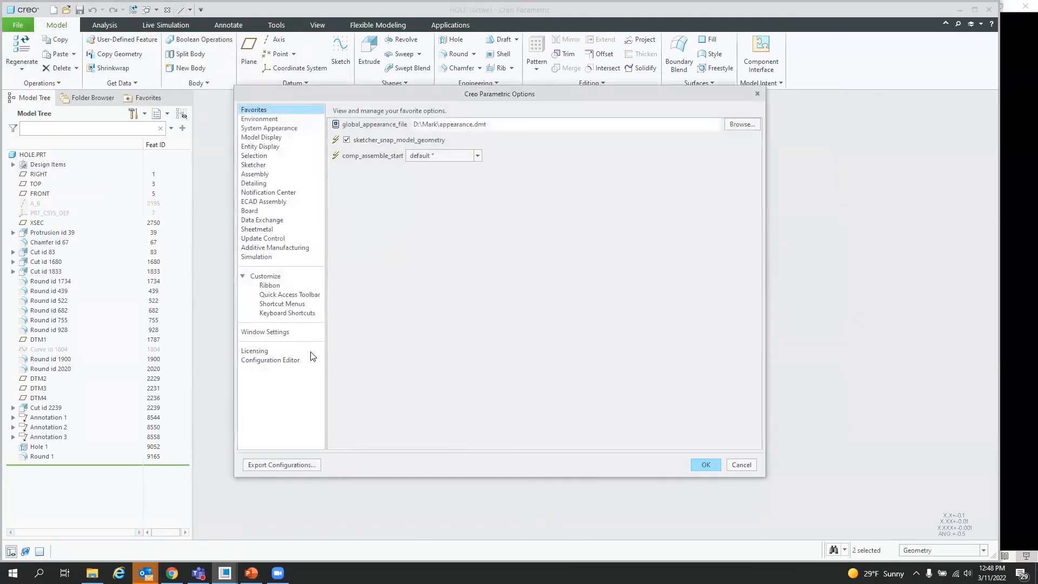
left_click(275, 359)
scroll(393, 312, "down", 9)
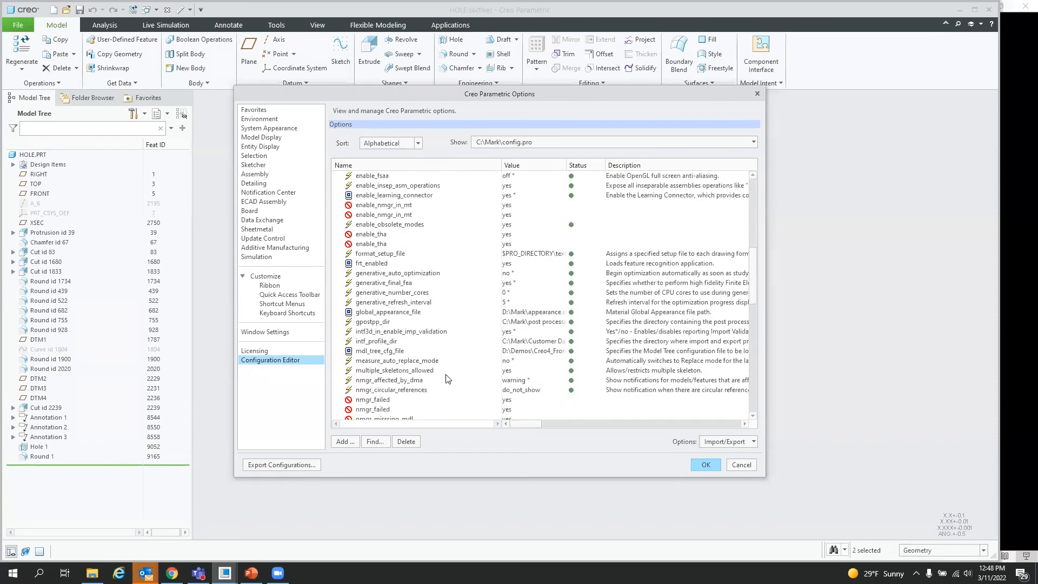
left_click(371, 362)
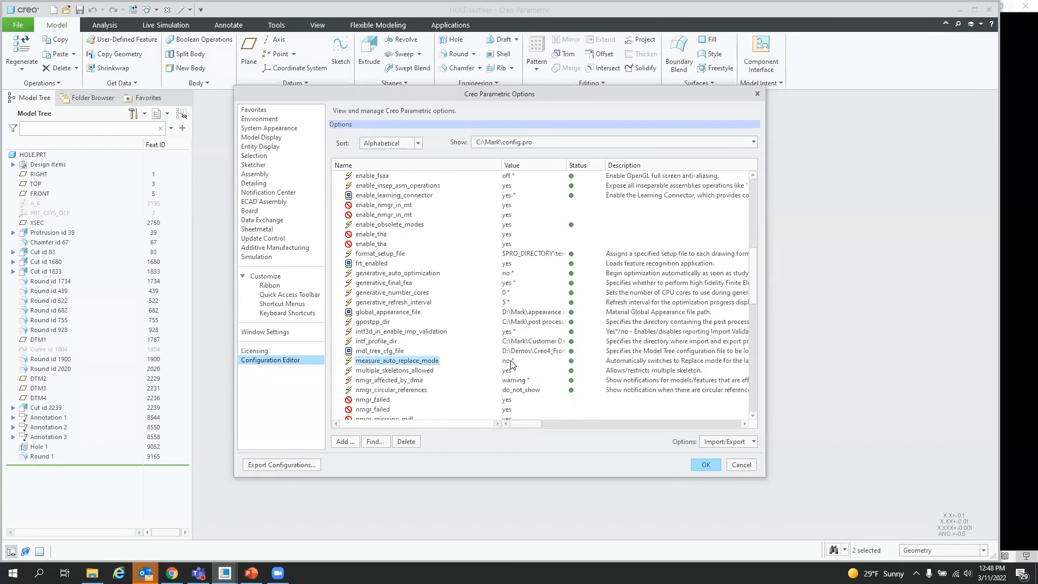
left_click_drag(530, 423, 567, 425)
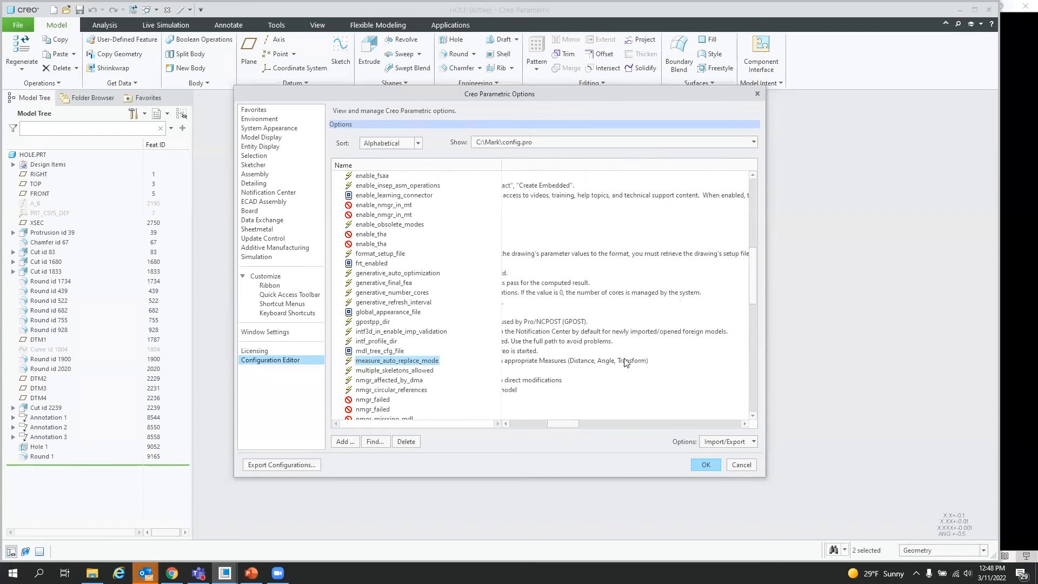
left_click(742, 465)
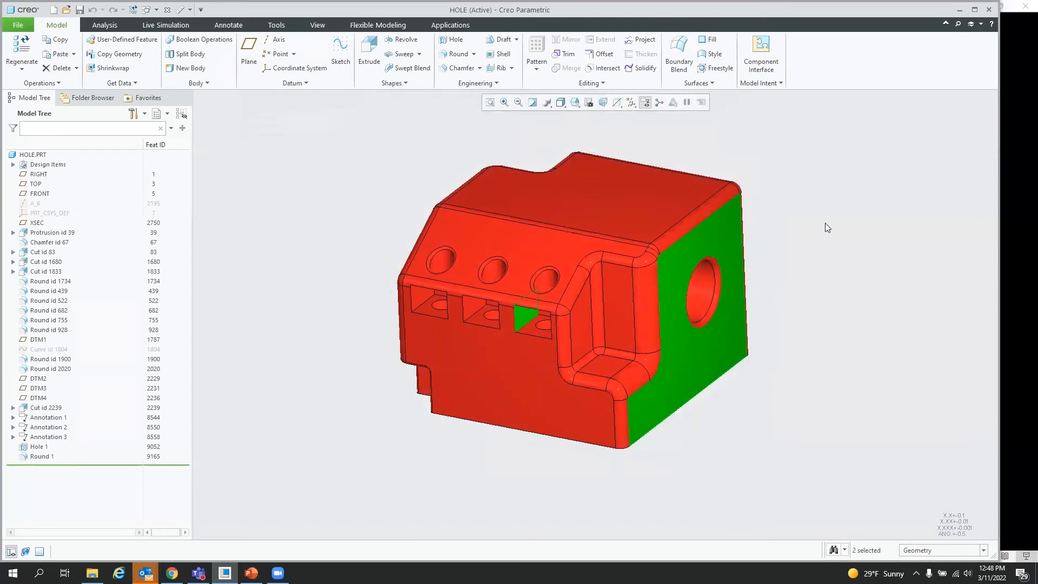
Step: Start a Distance measurement from the quick access measure list and measure between the end face and the inner recess face
left_click(823, 285)
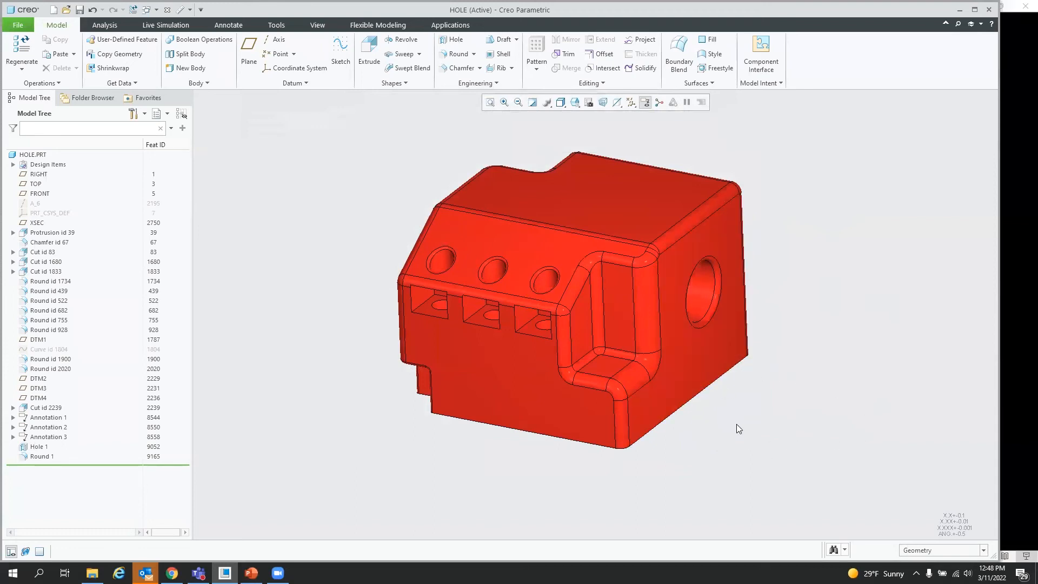
middle_click_drag(782, 438, 753, 427)
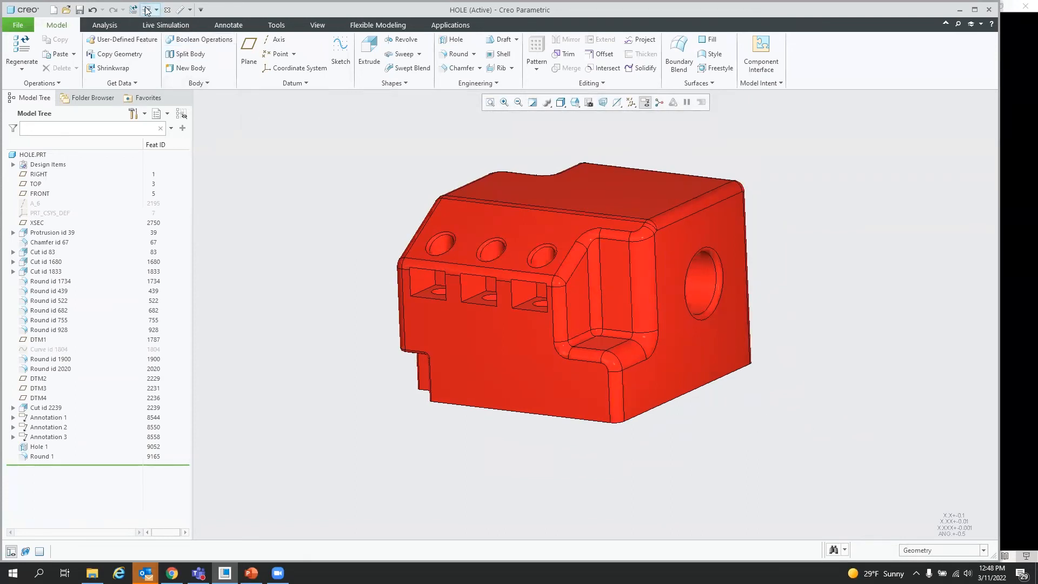
left_click(190, 10)
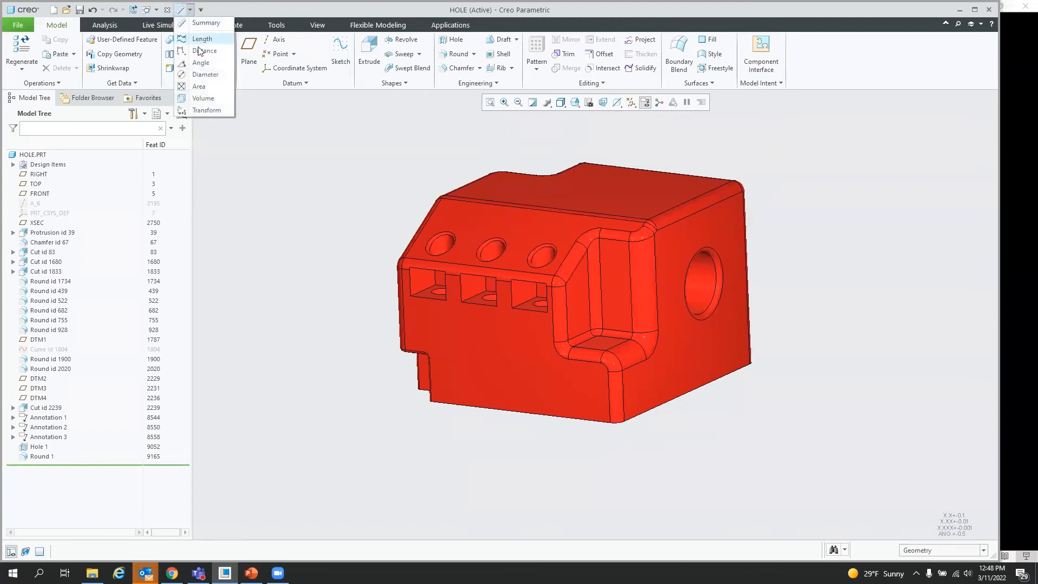
left_click(208, 34)
left_click(676, 363)
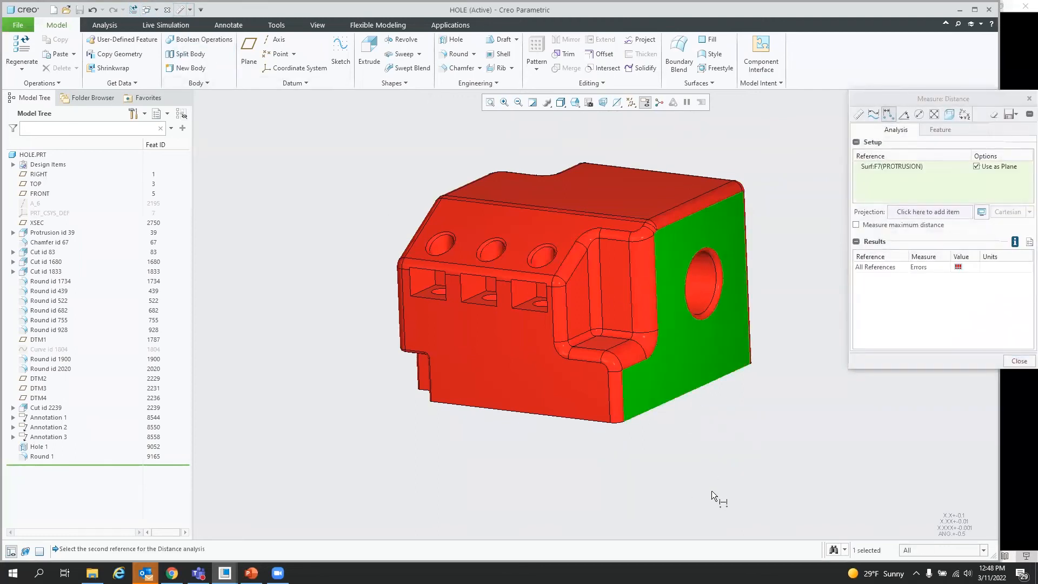
left_click(577, 310)
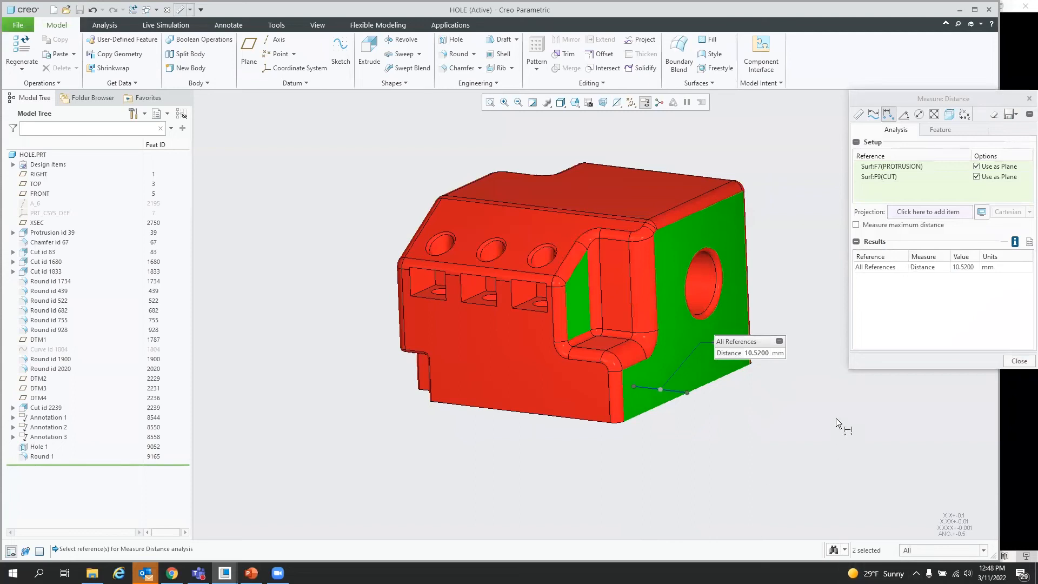
Step: Display the distance measurement results in an information window, then close that window
left_click(1015, 241)
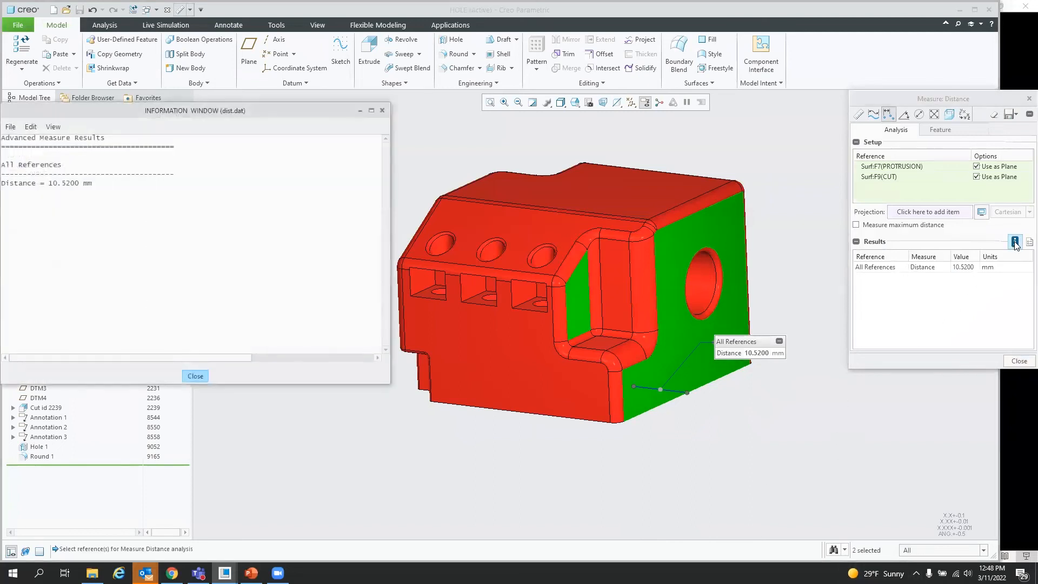
left_click(383, 110)
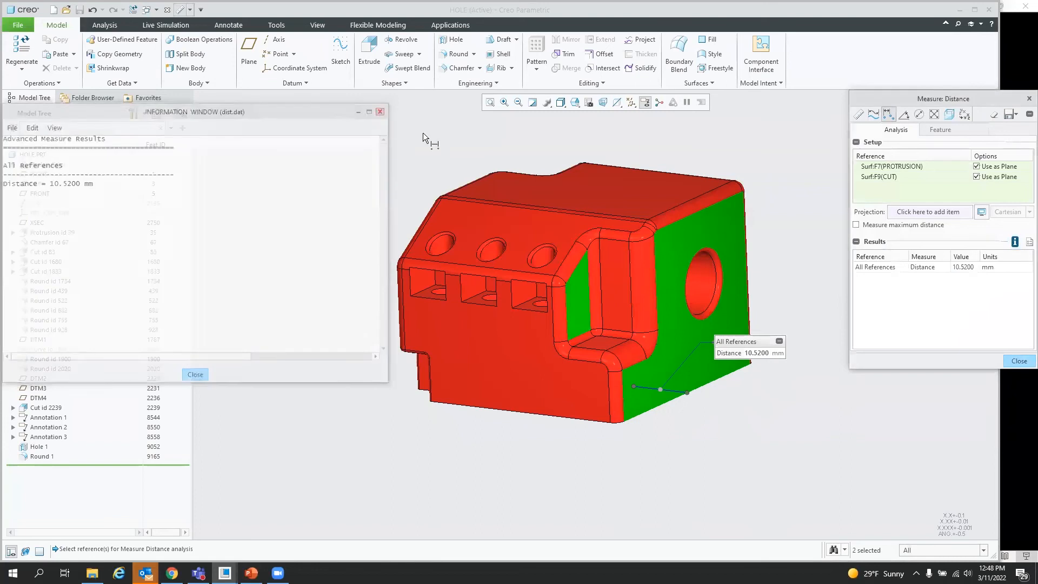
Step: Change the measurement length units to in through the results options, then close the Measure dialog
left_click(1028, 242)
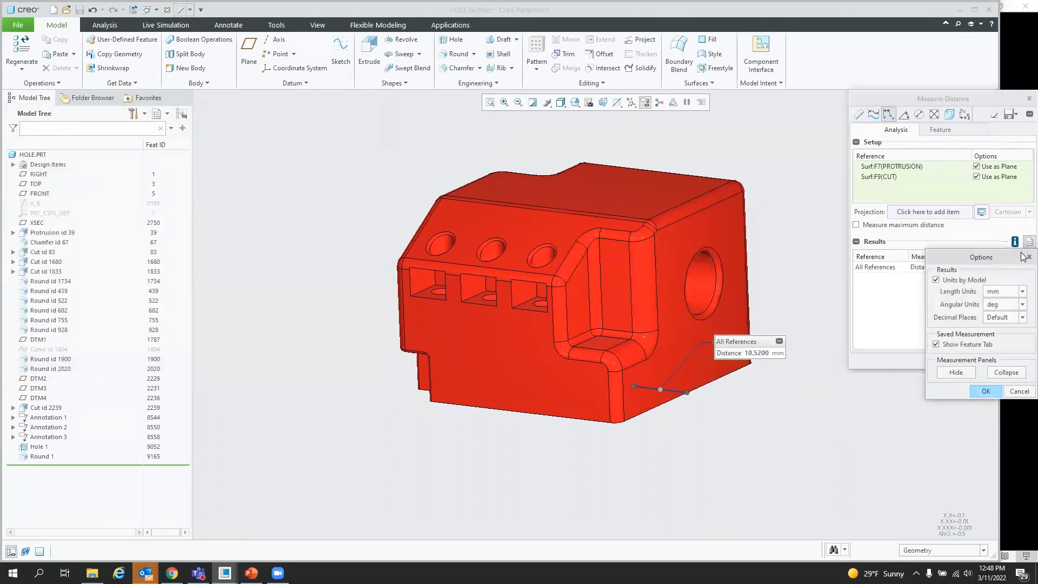
left_click(1001, 294)
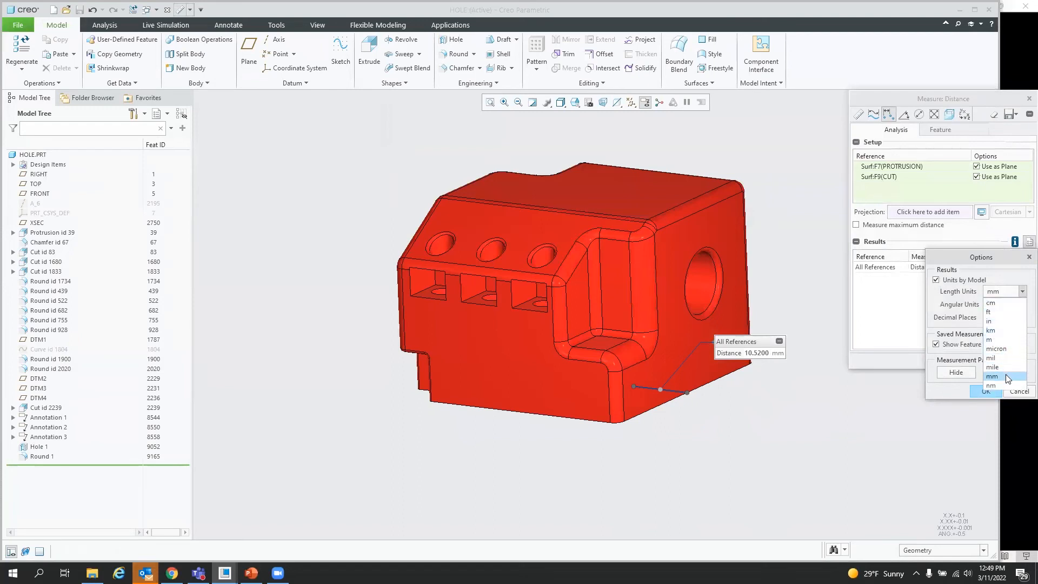
left_click(1000, 321)
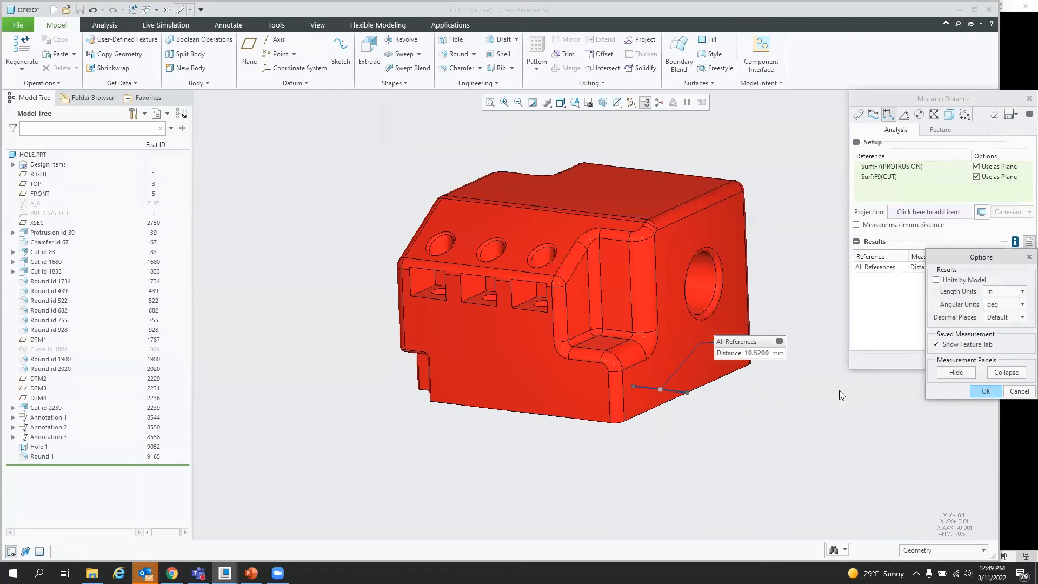
left_click(985, 392)
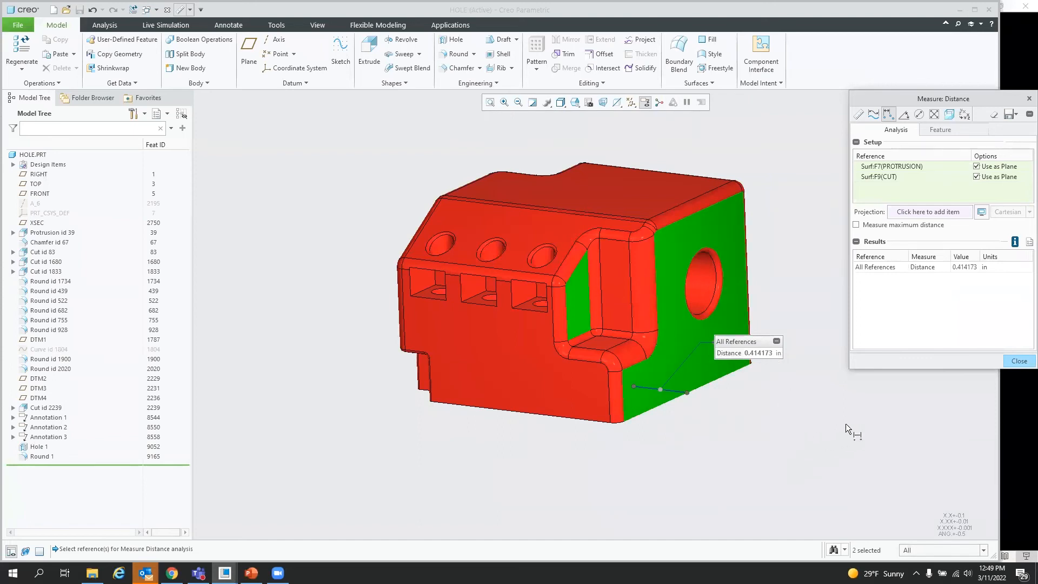
left_click(1023, 363)
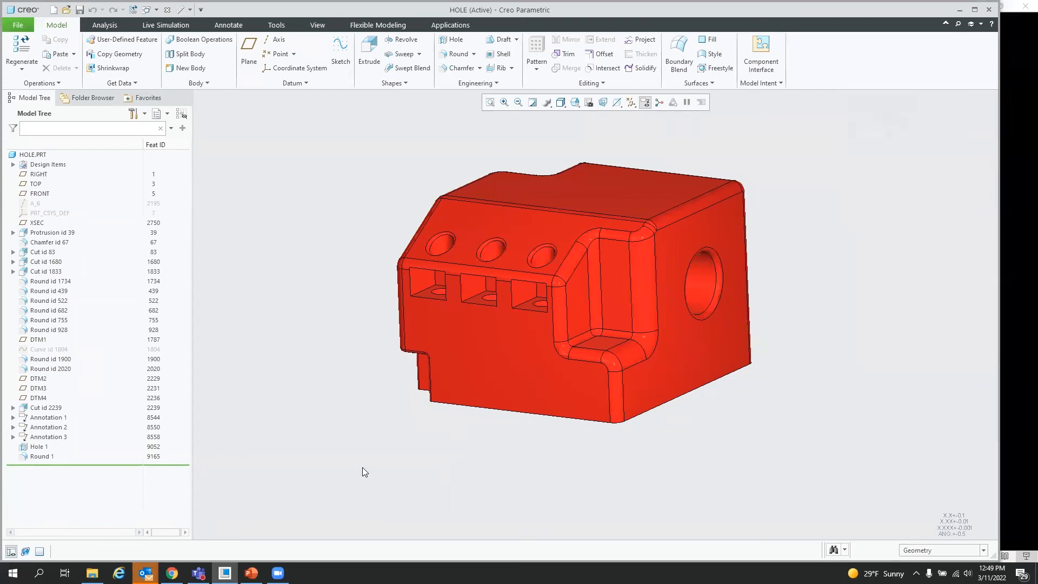
Step: Close hole.prt and open copy_paste_approx-curve.prt from the 07. Copy-paste-approx demo folder
left_click(167, 9)
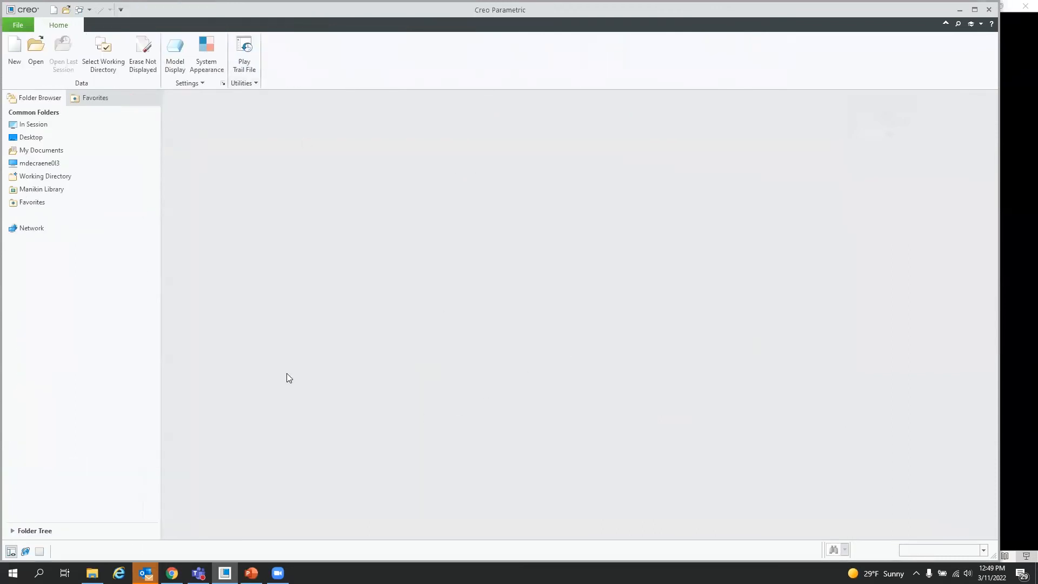
left_click(43, 50)
left_click(497, 187)
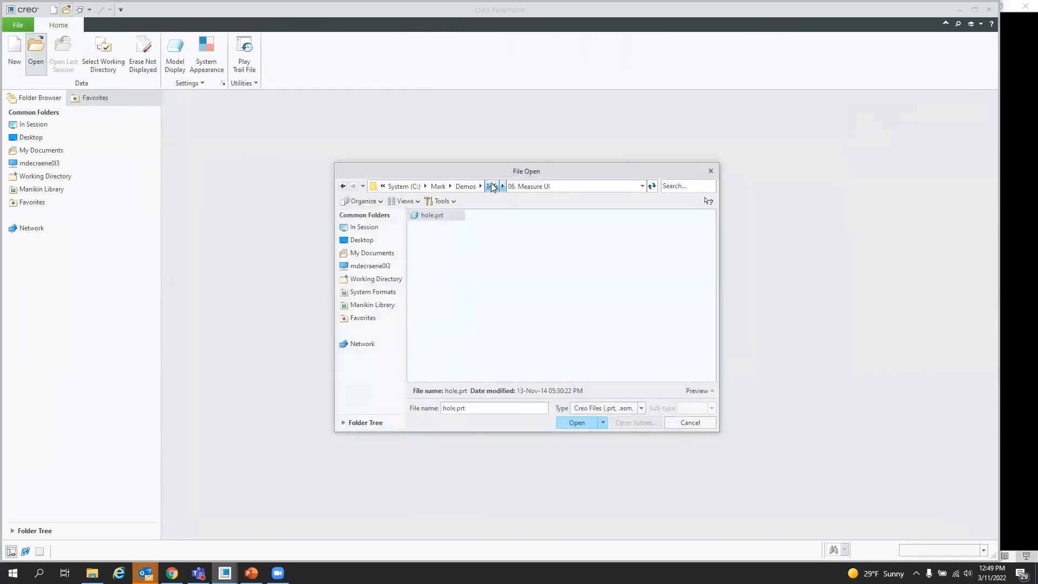
double_click(453, 281)
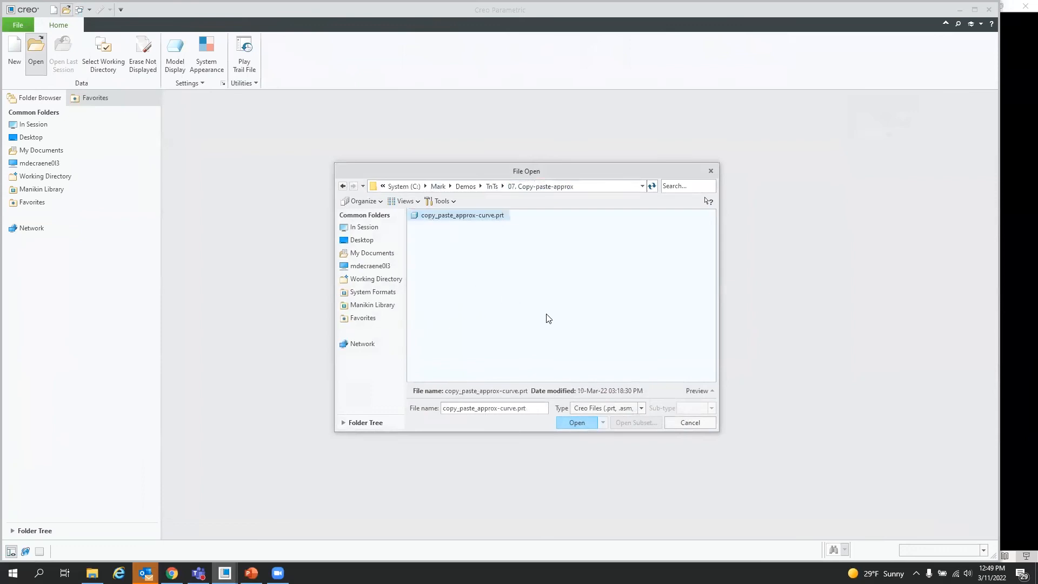
double_click(464, 216)
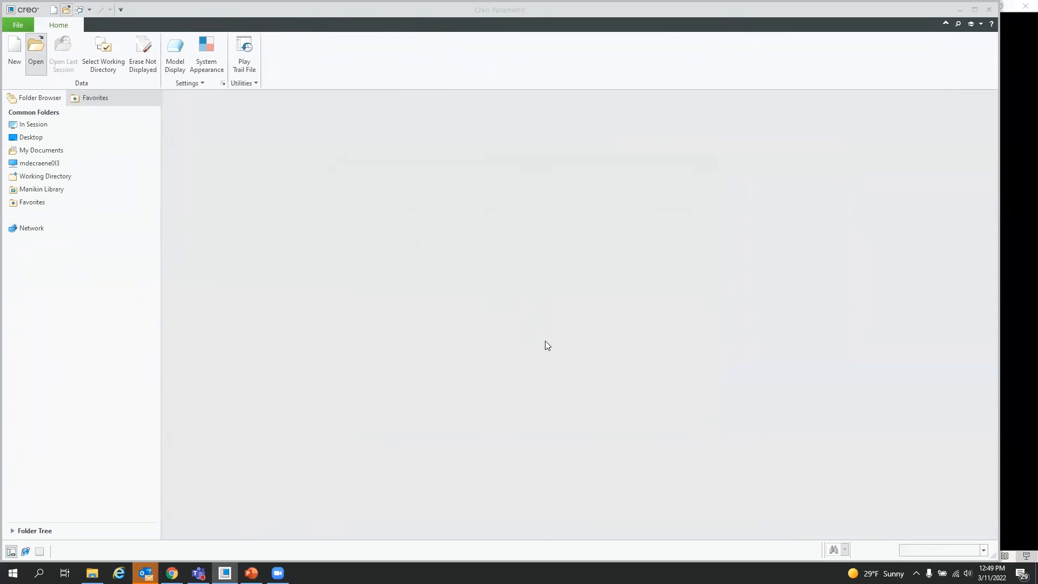
scroll(850, 241, "down", 1)
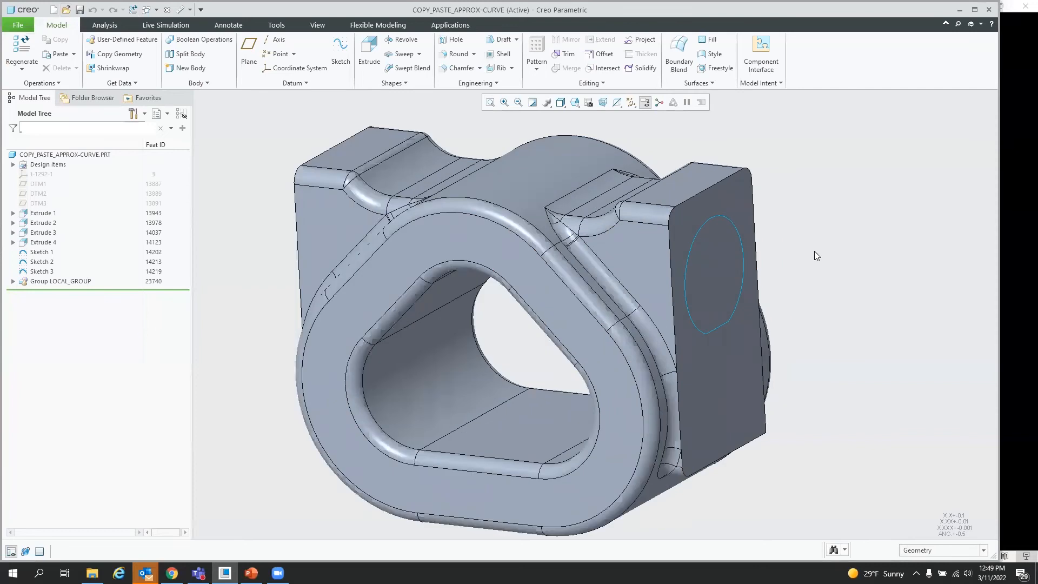
scroll(508, 344, "up", 1)
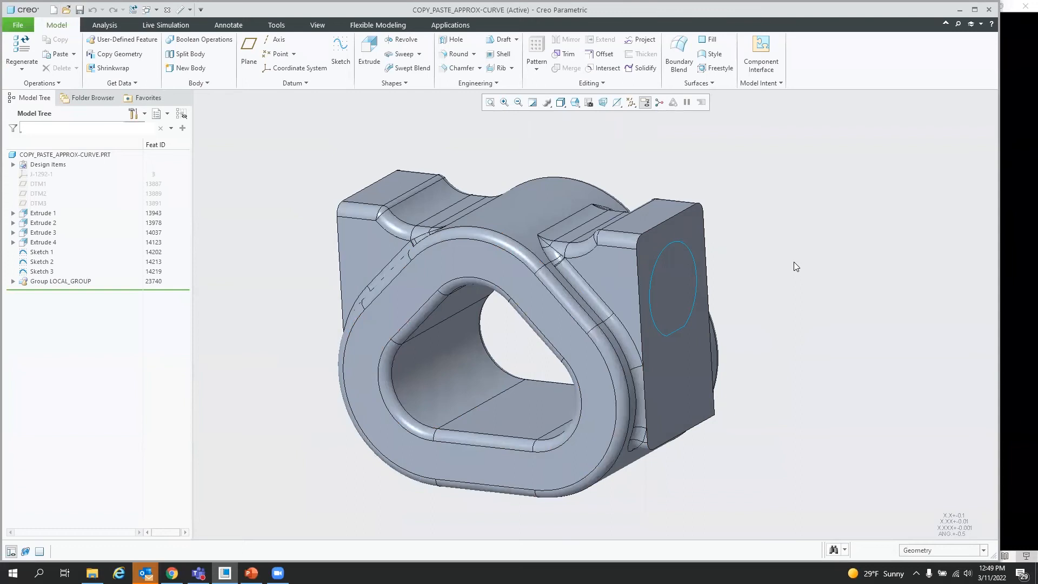
Step: Temporarily hide Body 1 to examine the sketch curves inside the part, then show it again
left_click(13, 164)
left_click(23, 174)
left_click(61, 185)
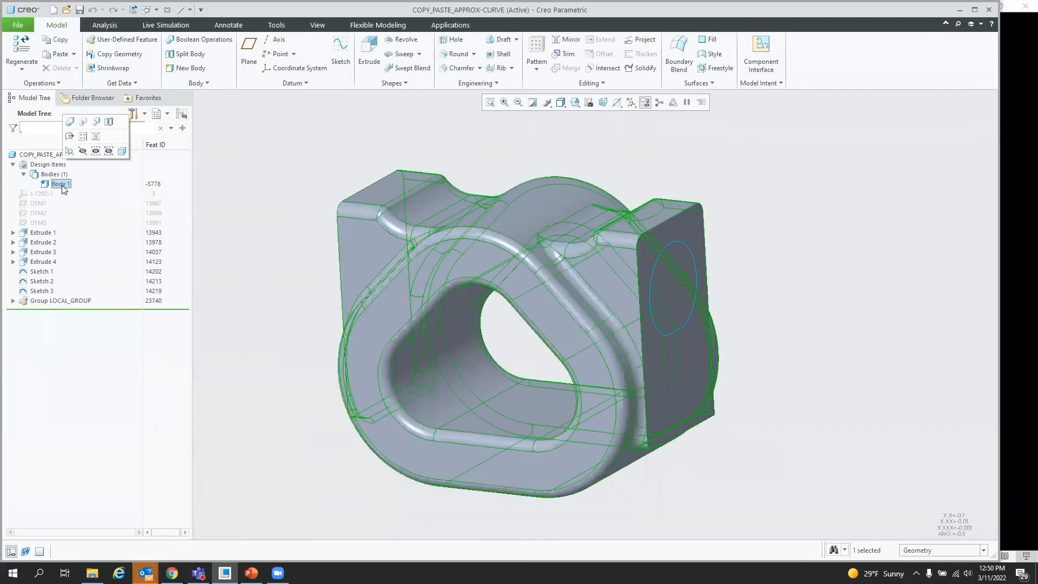
left_click(82, 152)
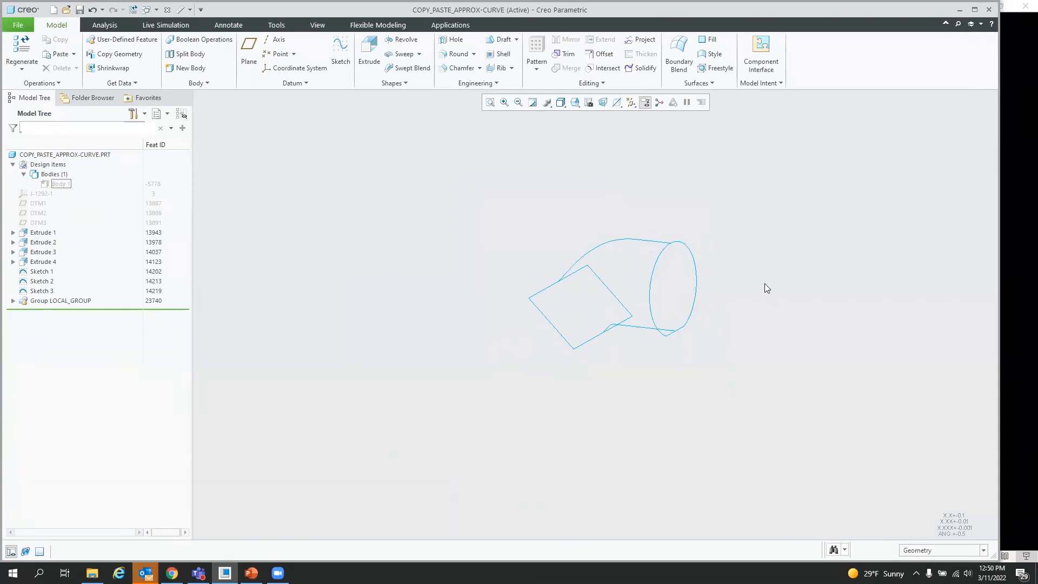
left_click(60, 185)
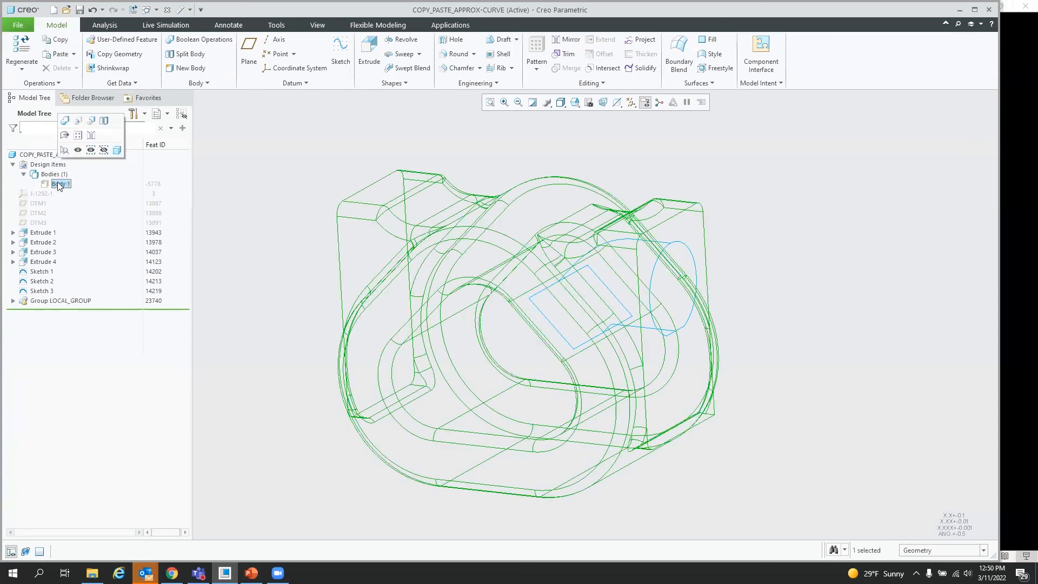
left_click(77, 151)
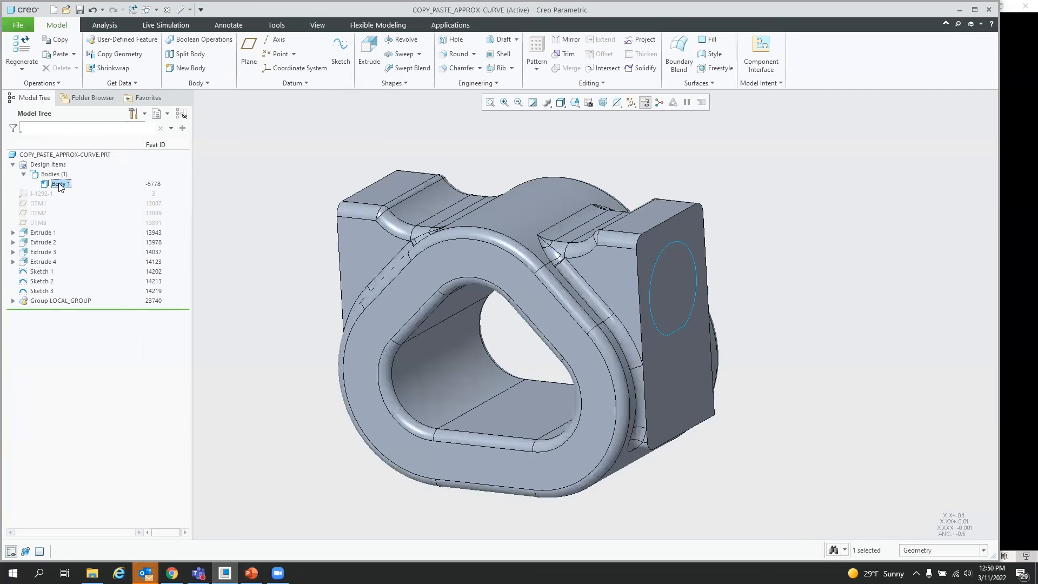
Step: Hide Body 1 to expose the square, circle and connecting sketch curves
middle_click_drag(700, 319, 563, 278)
middle_click_drag(632, 317, 580, 331)
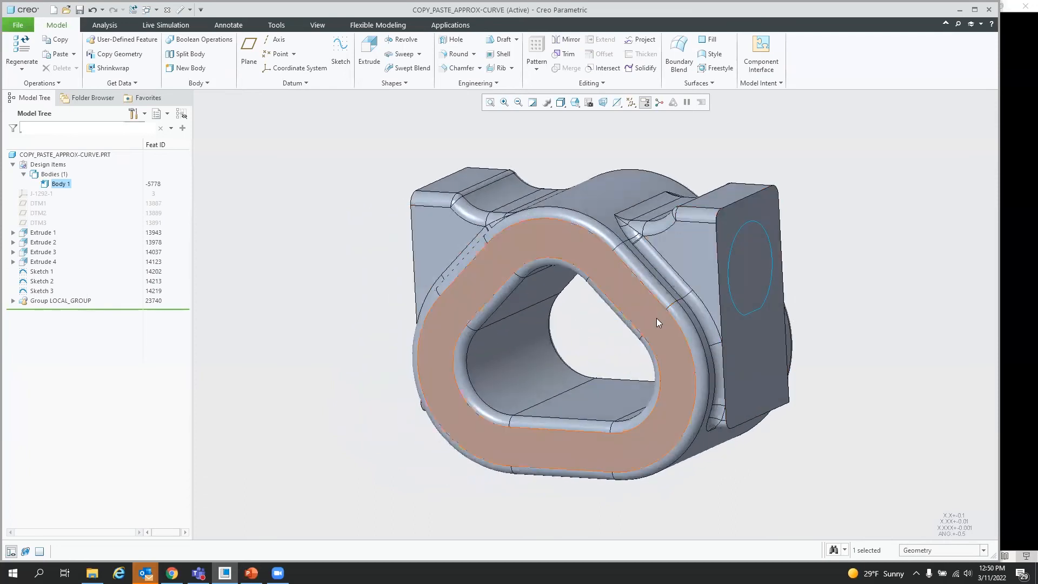
scroll(868, 229, "up", 2)
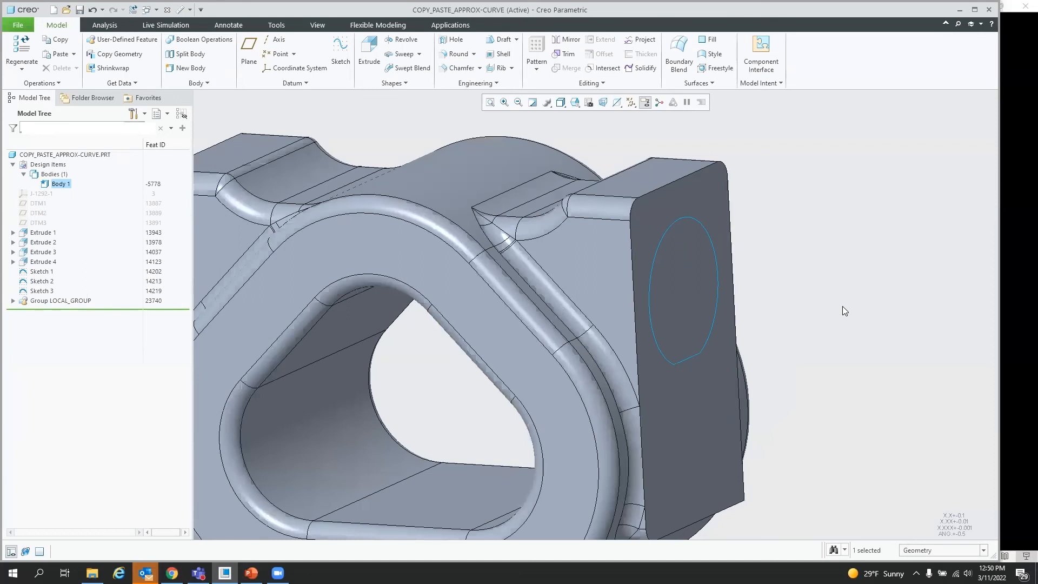
left_click(818, 280)
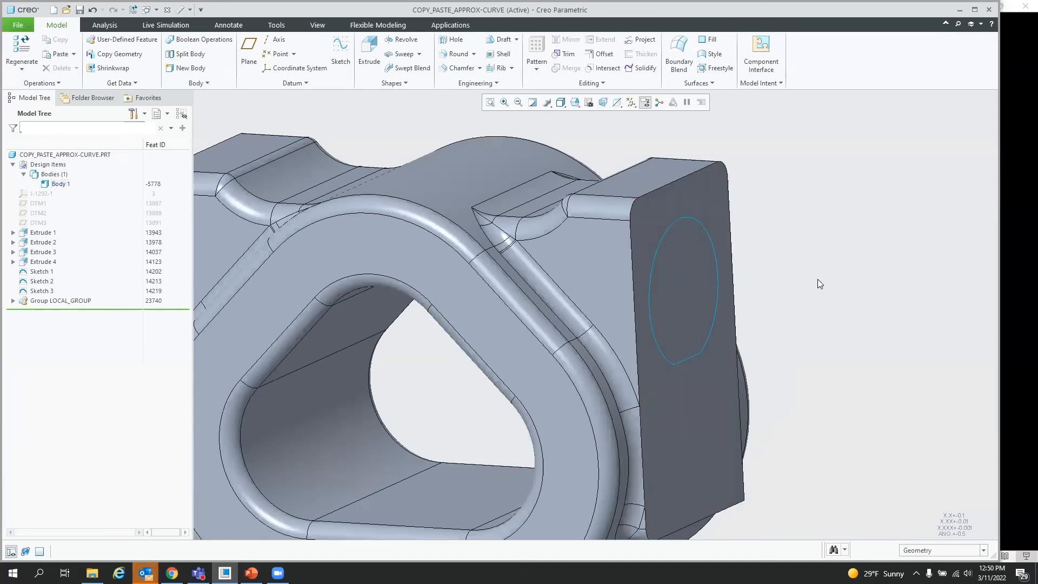
right_click(64, 184)
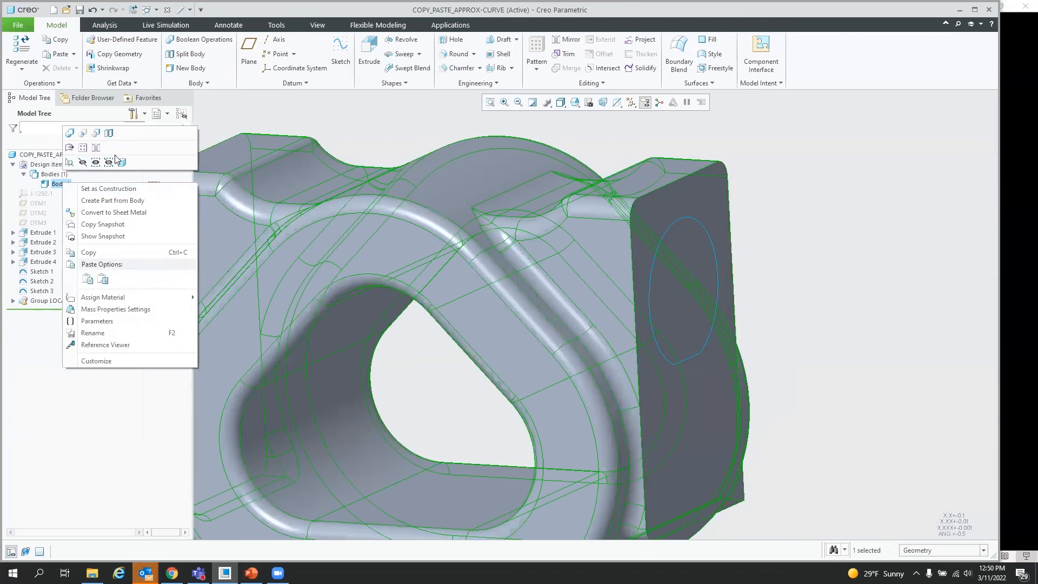
left_click(83, 162)
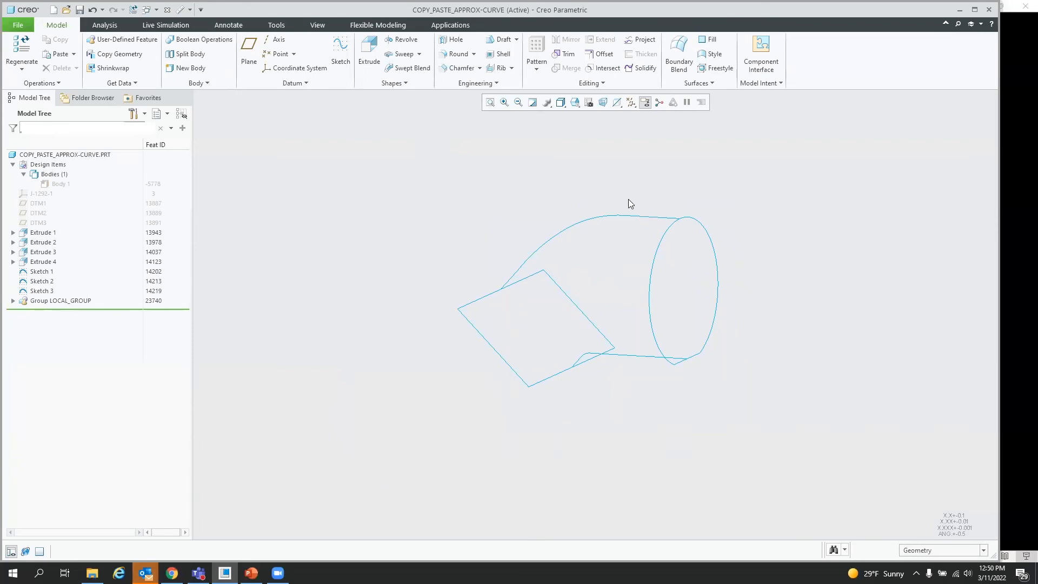
Step: Start a Boundary Blend with the circle and the square as first-direction chains, aligning their start points
left_click(678, 50)
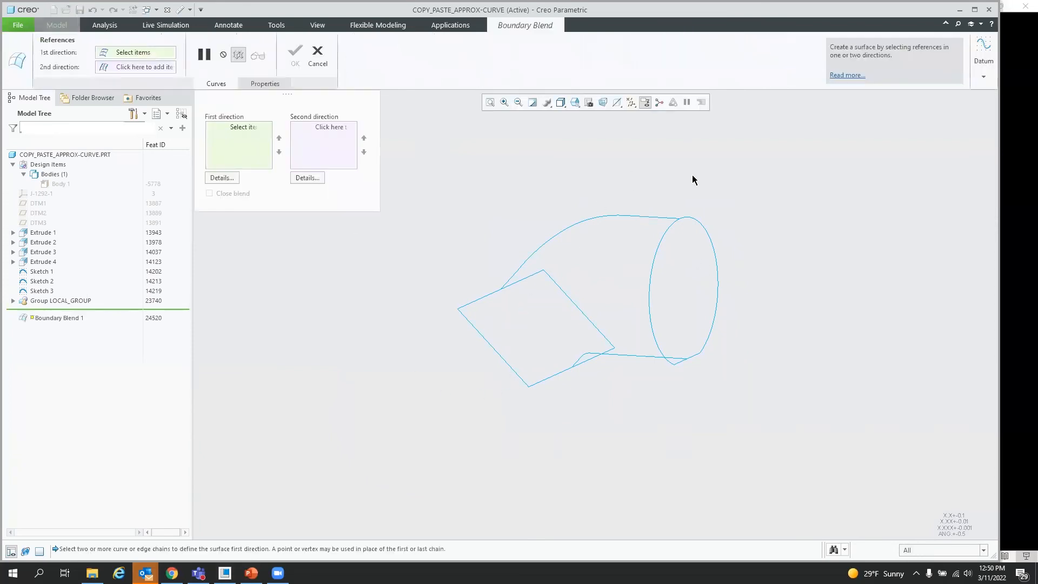
left_click(668, 232)
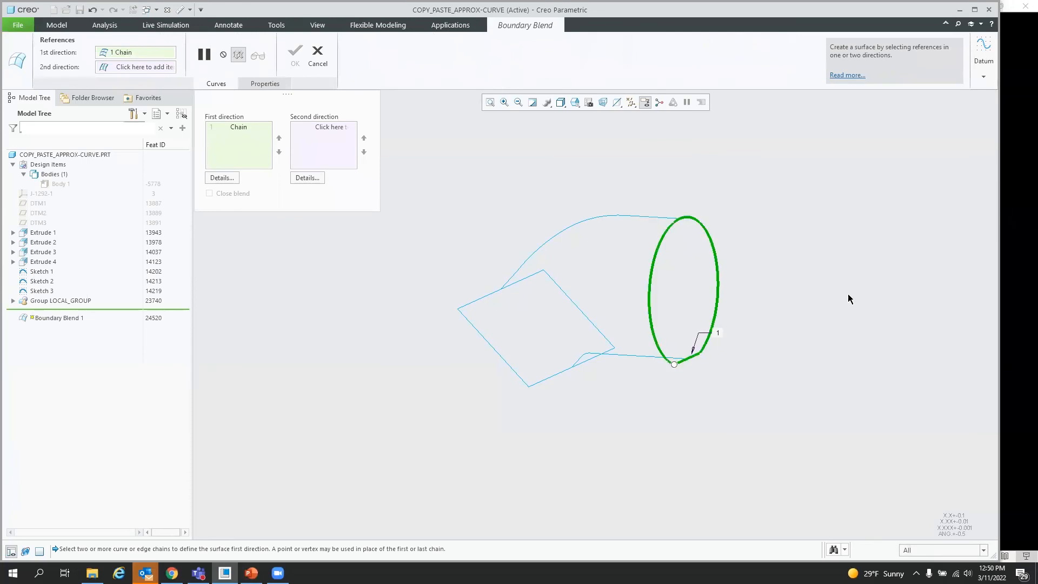
left_click(486, 340, "ctrl")
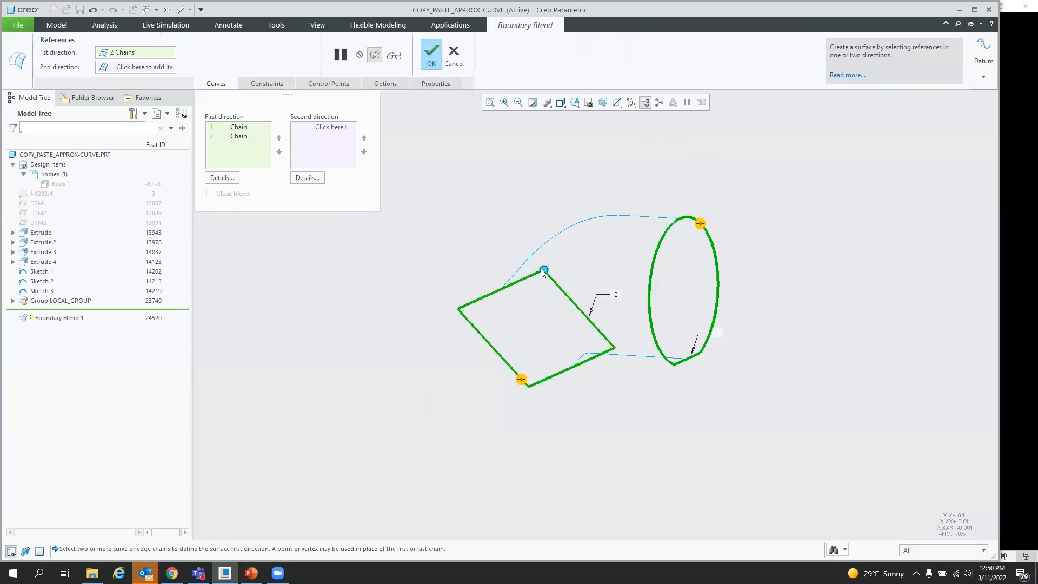
left_click_drag(544, 270, 457, 309)
left_click_drag(529, 389, 529, 387)
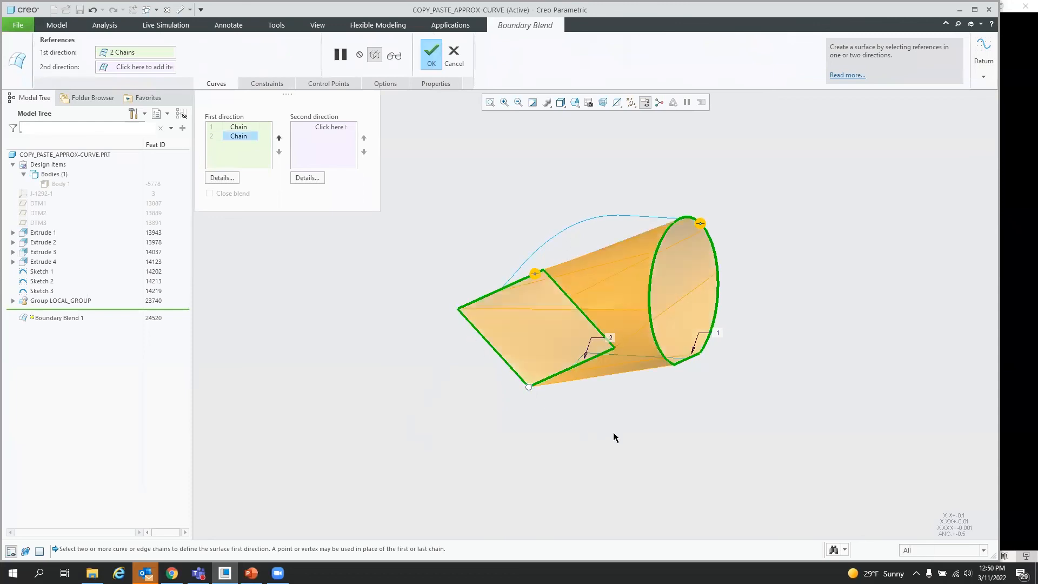
middle_click_drag(769, 347, 776, 350)
Step: Add the two connecting curves as second-direction chains and complete the boundary blend
left_click(319, 128)
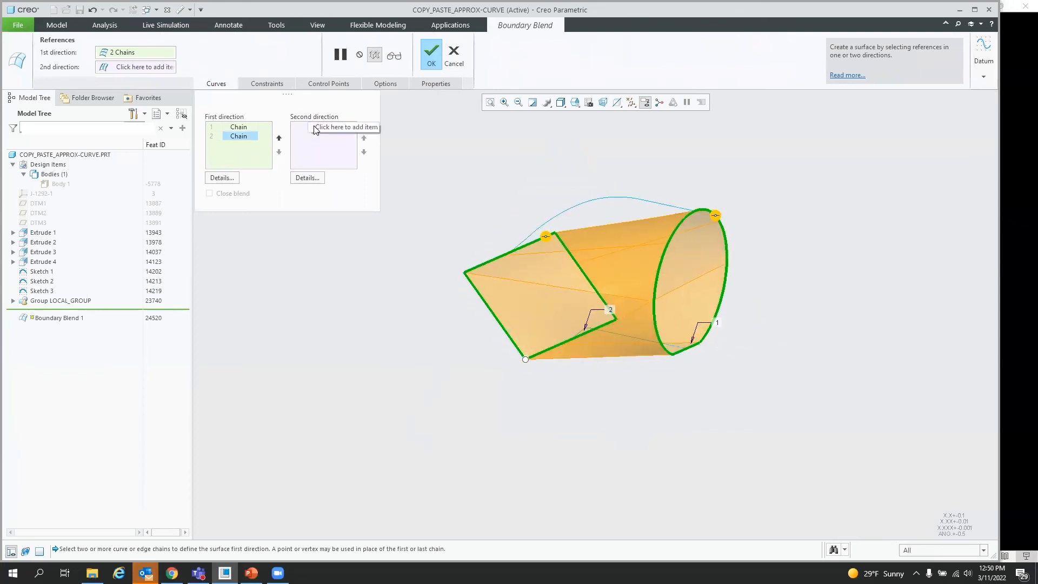
left_click(607, 196)
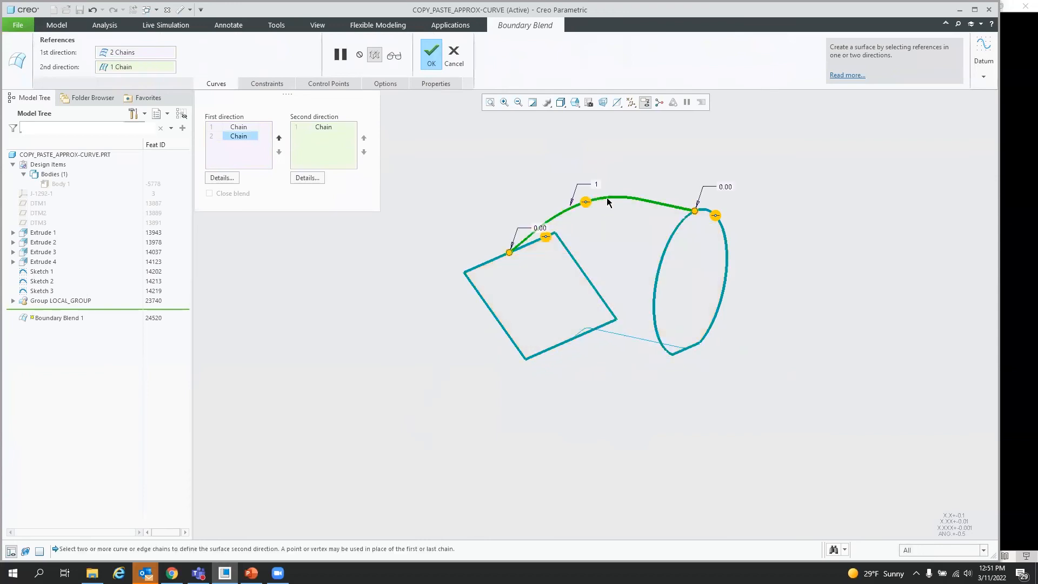
left_click(633, 336)
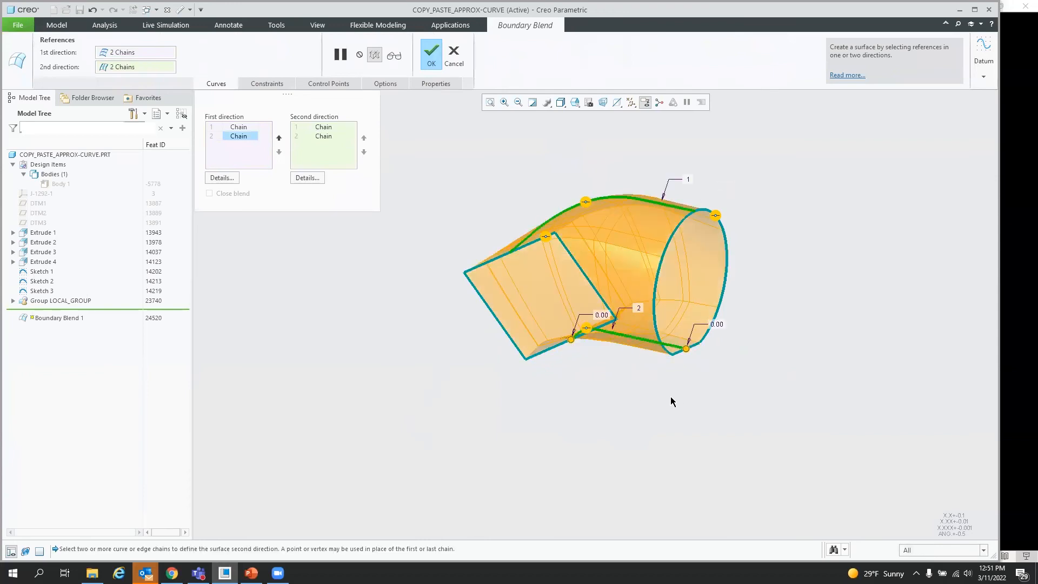
left_click(430, 55)
mouse_move(541, 233)
middle_mouse_down()
mouse_move(602, 257)
mouse_move(631, 297)
mouse_move(600, 260)
mouse_move(518, 247)
mouse_move(590, 238)
mouse_move(536, 232)
middle_mouse_up()
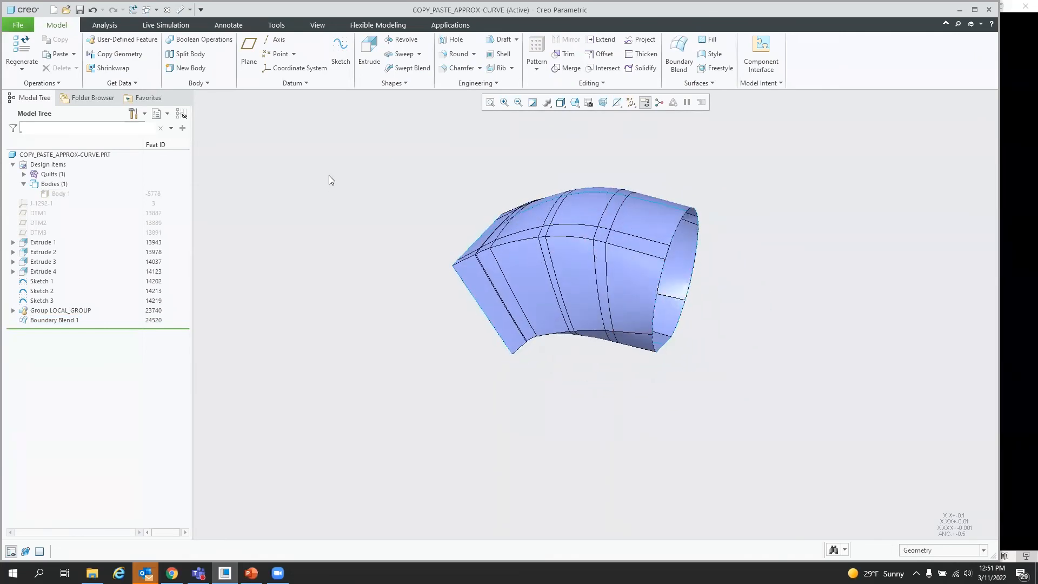
Step: Show Body 1 again
left_click(62, 194)
left_click(80, 160)
left_click(846, 286)
Step: Solidify the boundary blend quilt as a replace surface, flipping the material side toward the end face
left_click(640, 68)
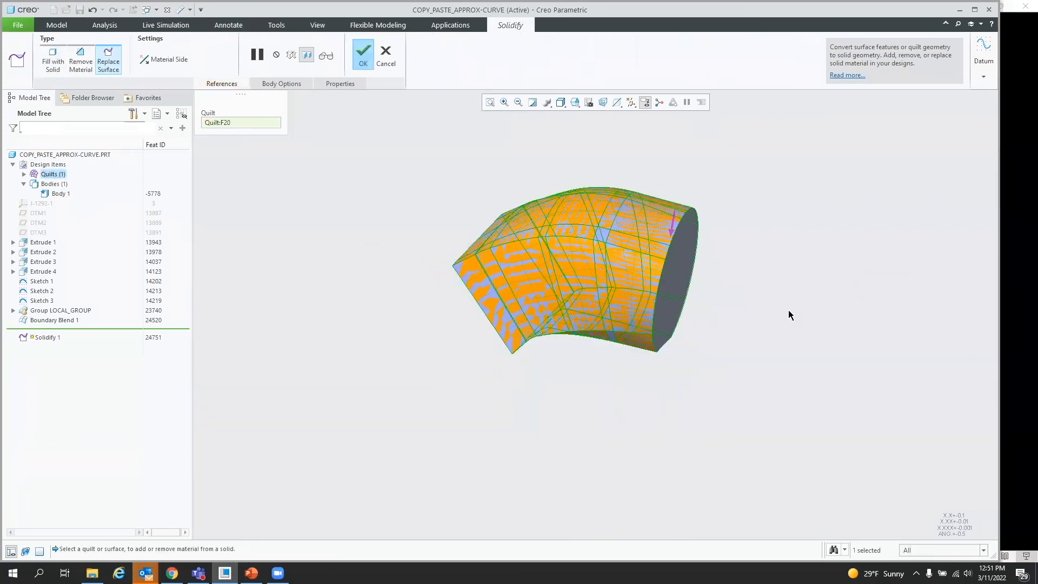
left_click(673, 230)
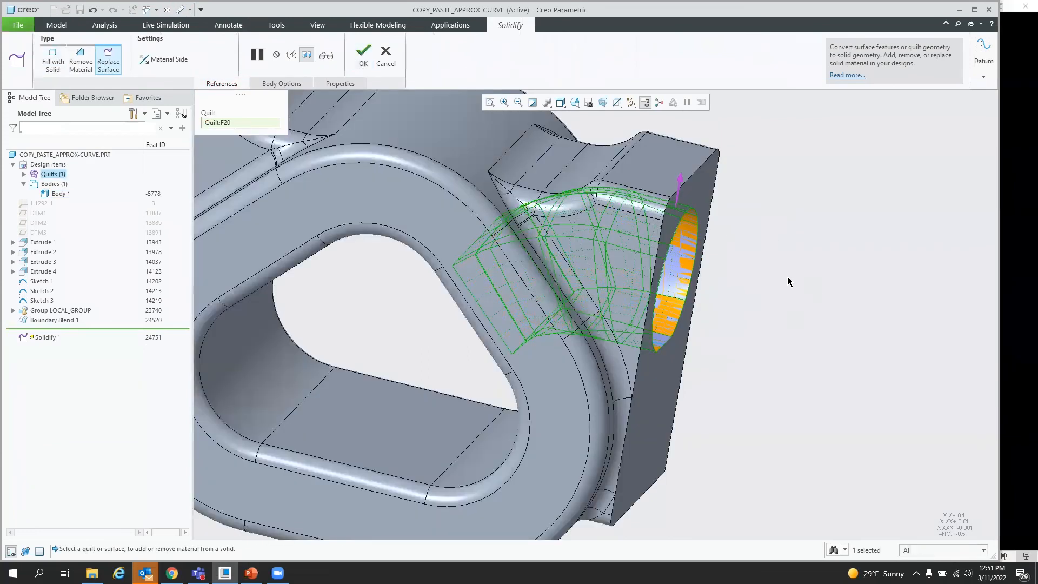
left_click(363, 55)
middle_click_drag(707, 270, 670, 265)
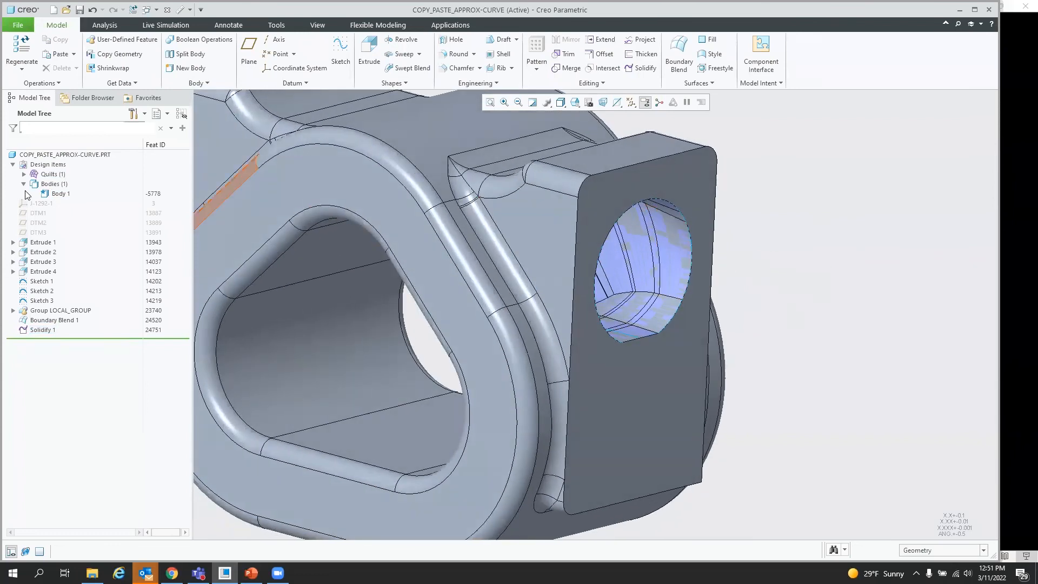
Step: Hide the boundary blend quilt in the model tree
left_click(24, 175)
left_click(68, 183)
left_click(87, 148)
middle_click_drag(697, 302, 651, 310)
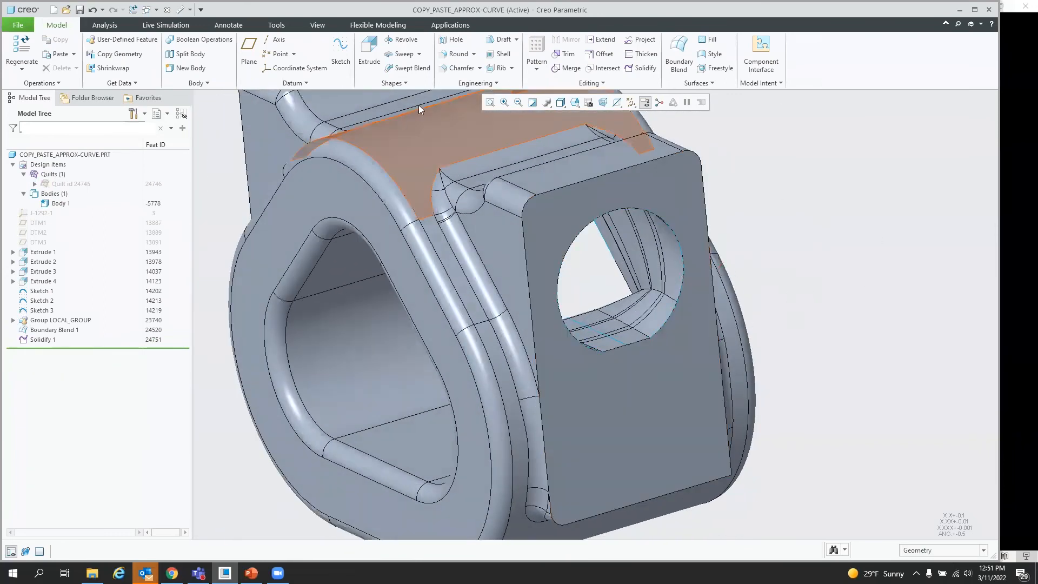
Step: Start a Round on the edge chain around the new hole with a 0.50 radius
left_click(457, 53)
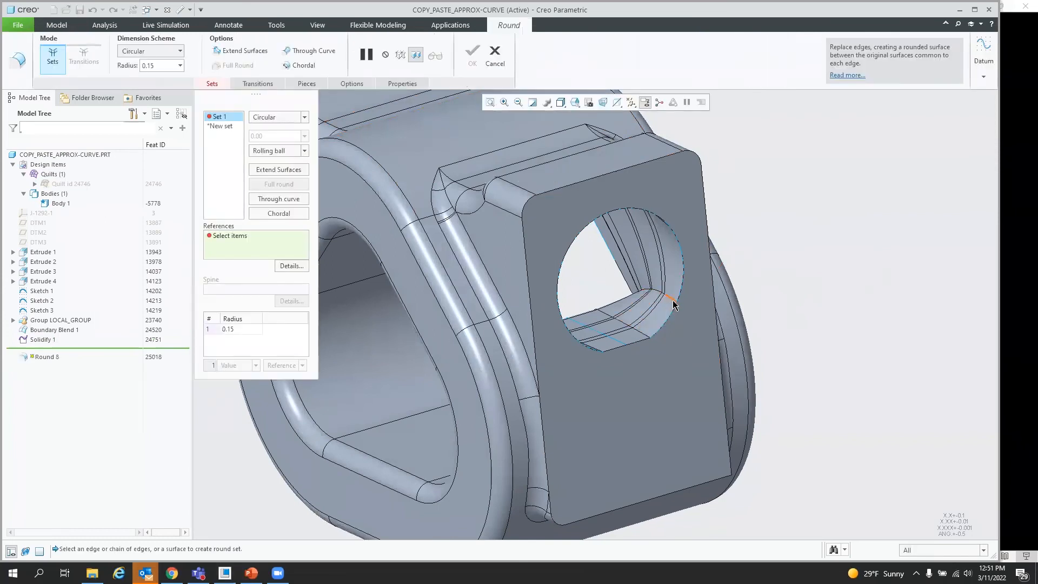
left_click(714, 285)
double_click(709, 283)
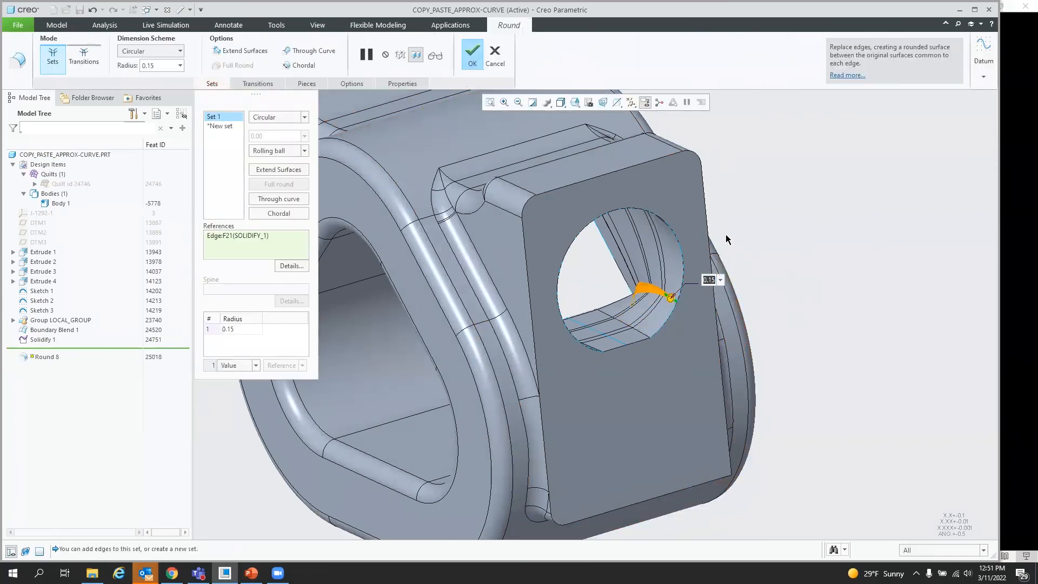
type(".5")
key("Return")
Step: Inspect the round preview around the hole from several angles, then cancel the Round
middle_click_drag(695, 344, 653, 311)
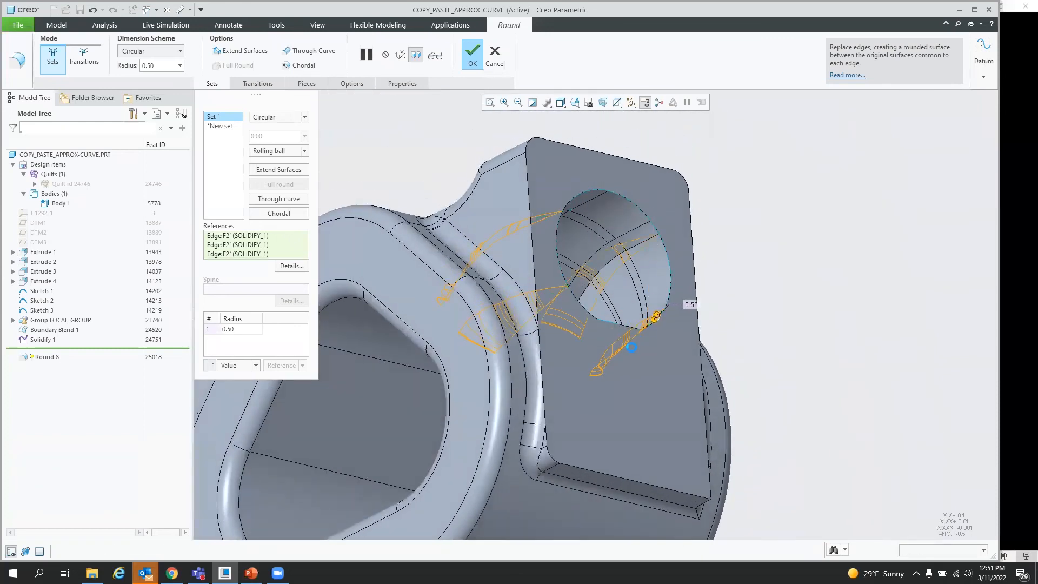
middle_click_drag(618, 374, 647, 327)
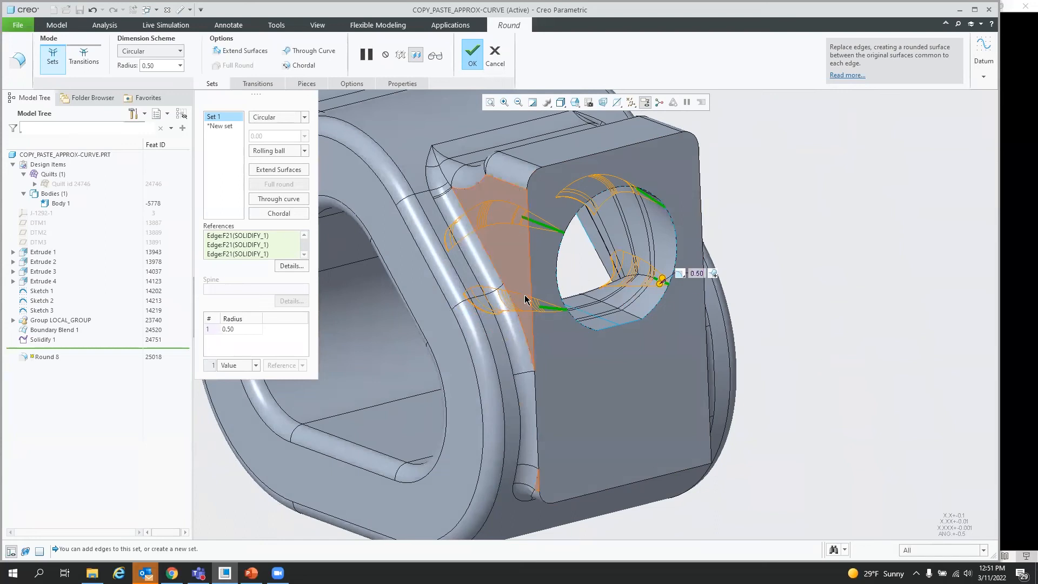
scroll(524, 294, "down", 3)
middle_click_drag(725, 274, 789, 270)
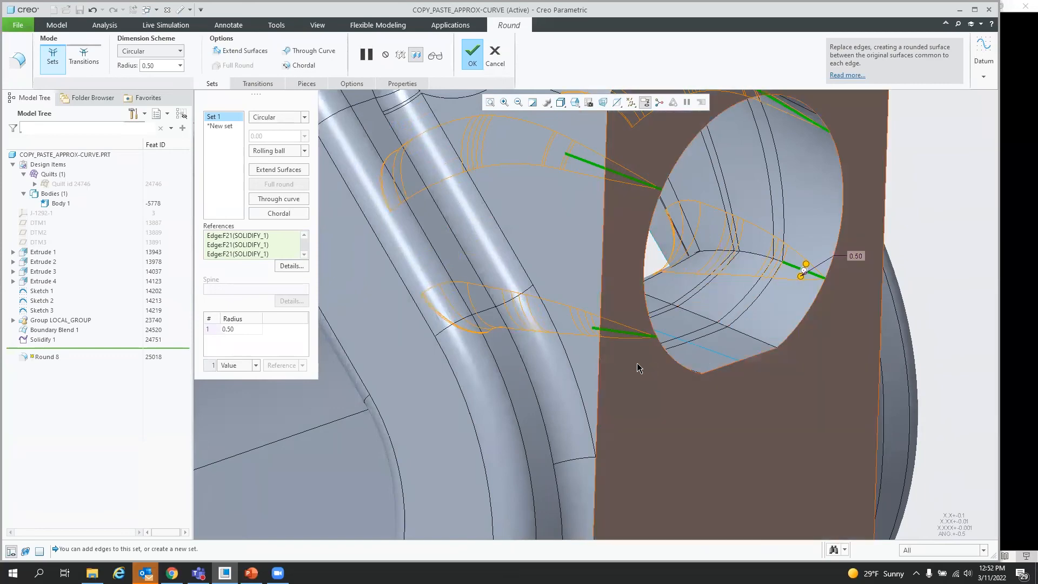
scroll(614, 353, "up", 2)
mouse_move(614, 354)
middle_mouse_down()
mouse_move(696, 346)
mouse_move(601, 351)
middle_mouse_up()
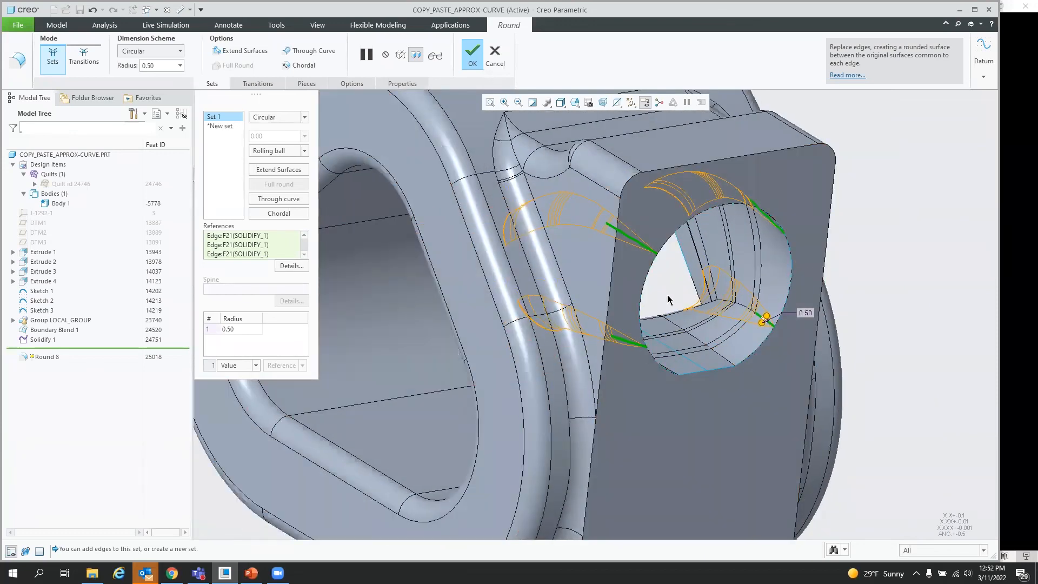
right_click(921, 324)
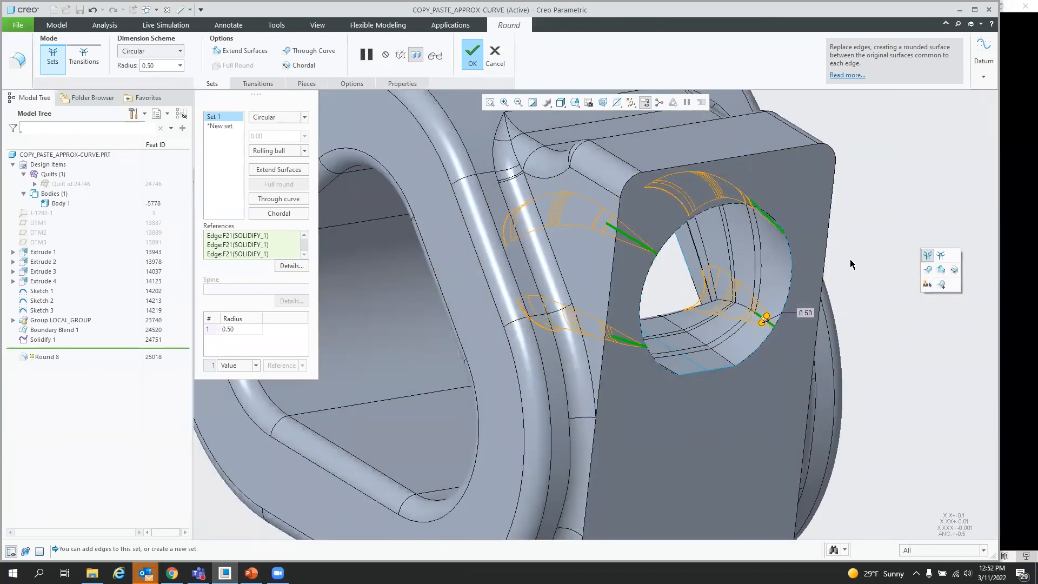
left_click(495, 56)
left_click(515, 307)
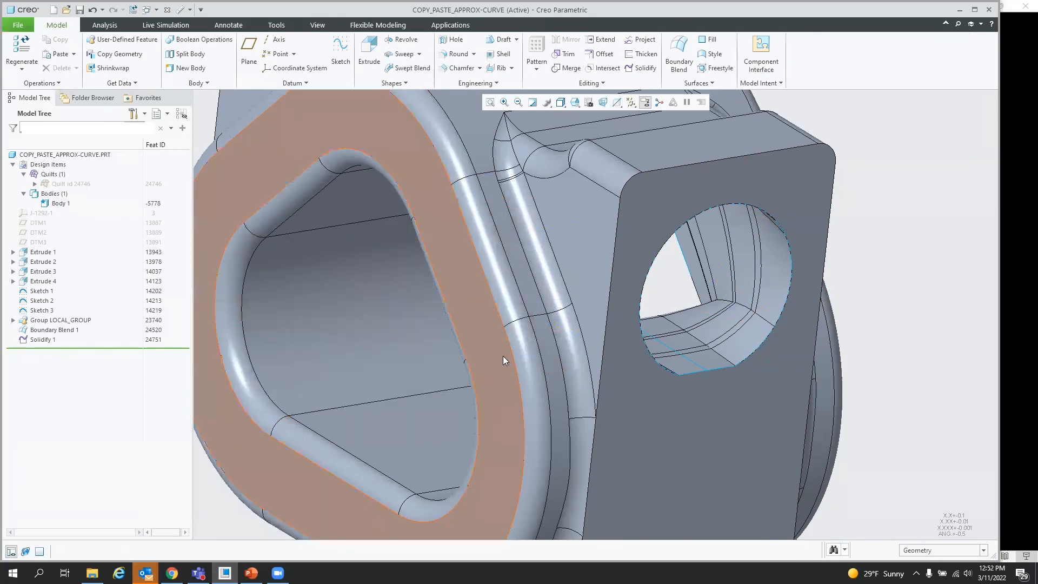
Step: Hide Body 1 to view the solidified blend quilt on its own
scroll(503, 361, "down", 5)
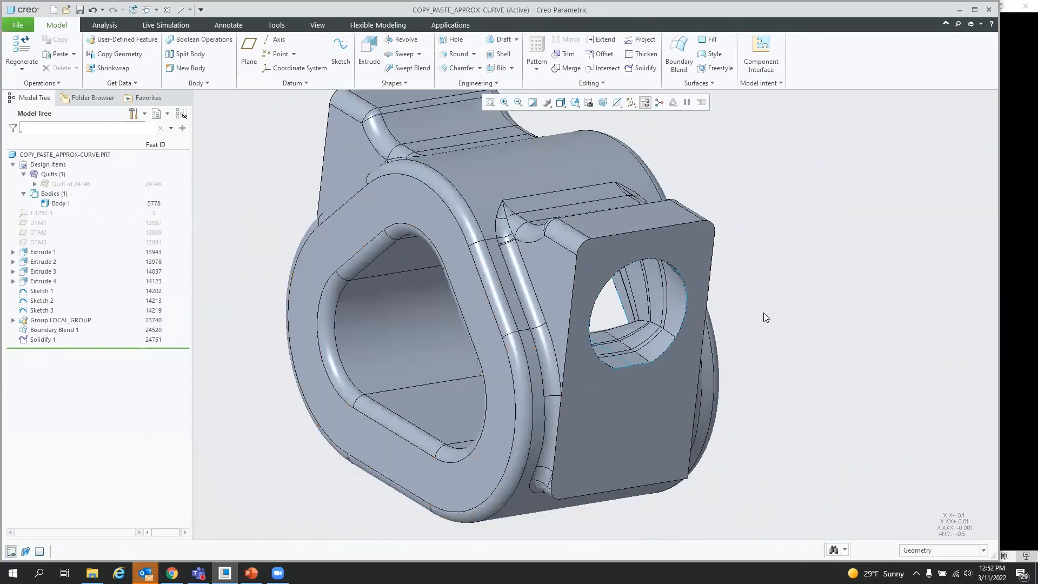
left_click(58, 182)
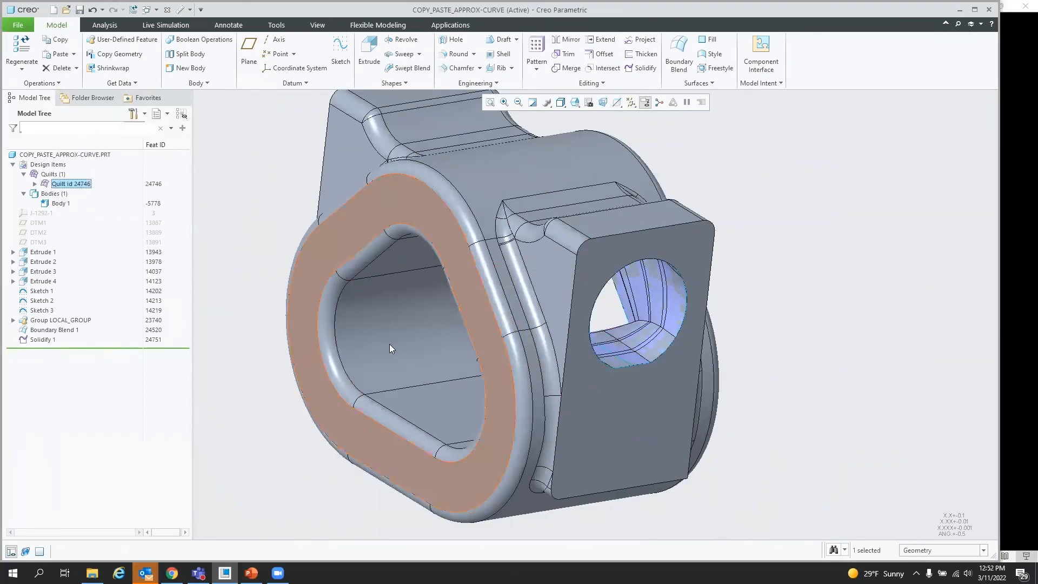
left_click(822, 351)
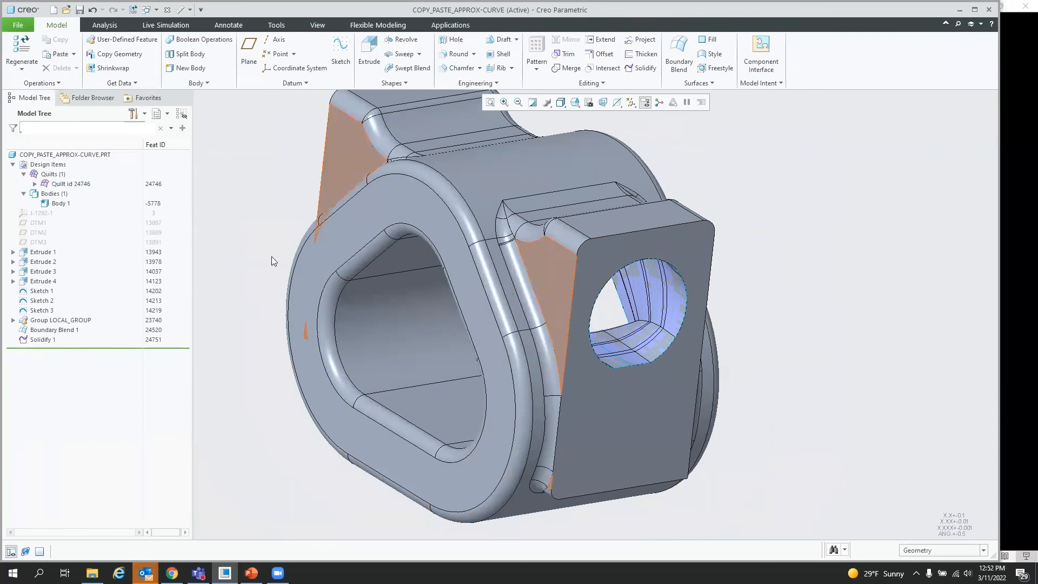
left_click(57, 203)
left_click(84, 167)
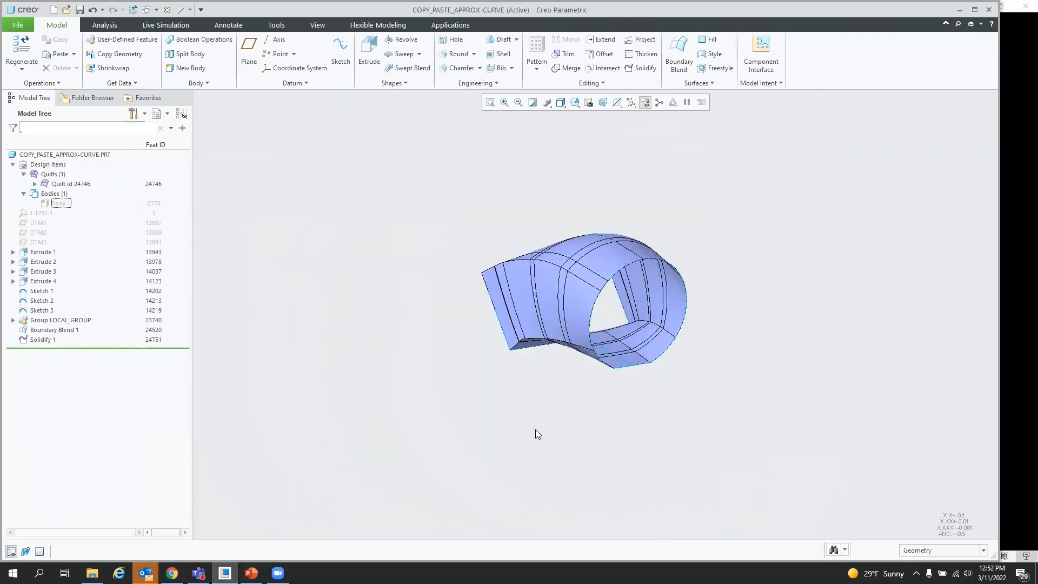
Step: Move the insert point above Boundary Blend 1 to roll back the model
scroll(615, 338, "down", 2)
middle_click_drag(615, 338, 636, 351)
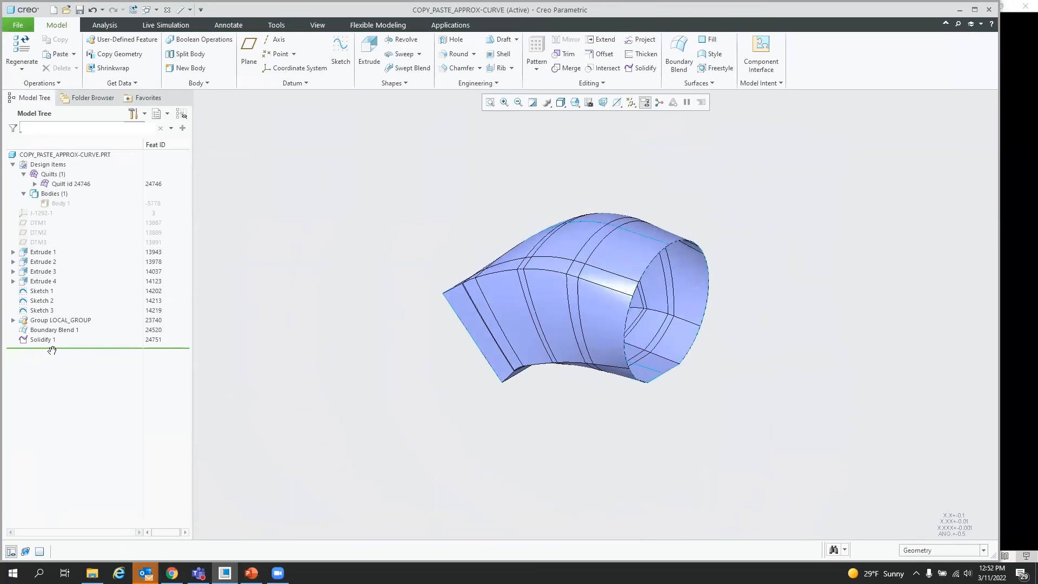
left_click_drag(56, 350, 56, 325)
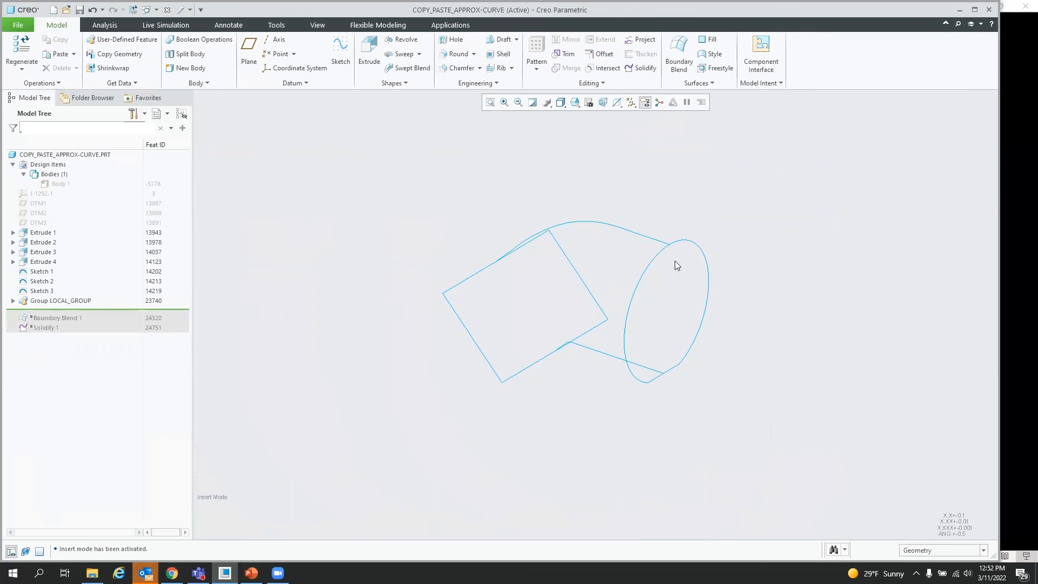
Step: Display the dimensions of the upper sketched curve and examine them from several angles and zoom levels
double_click(653, 243)
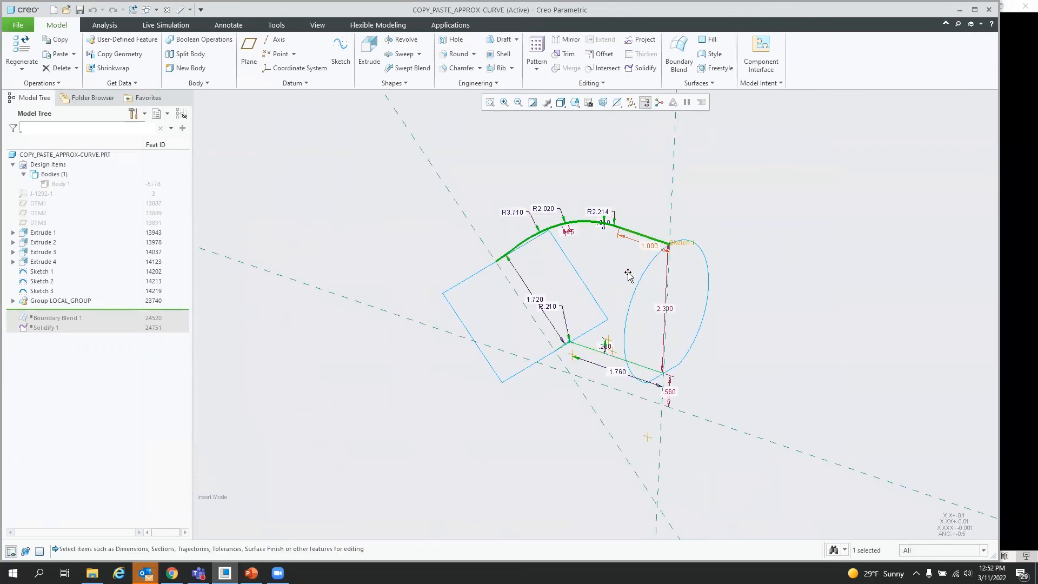
middle_click_drag(538, 412, 613, 297)
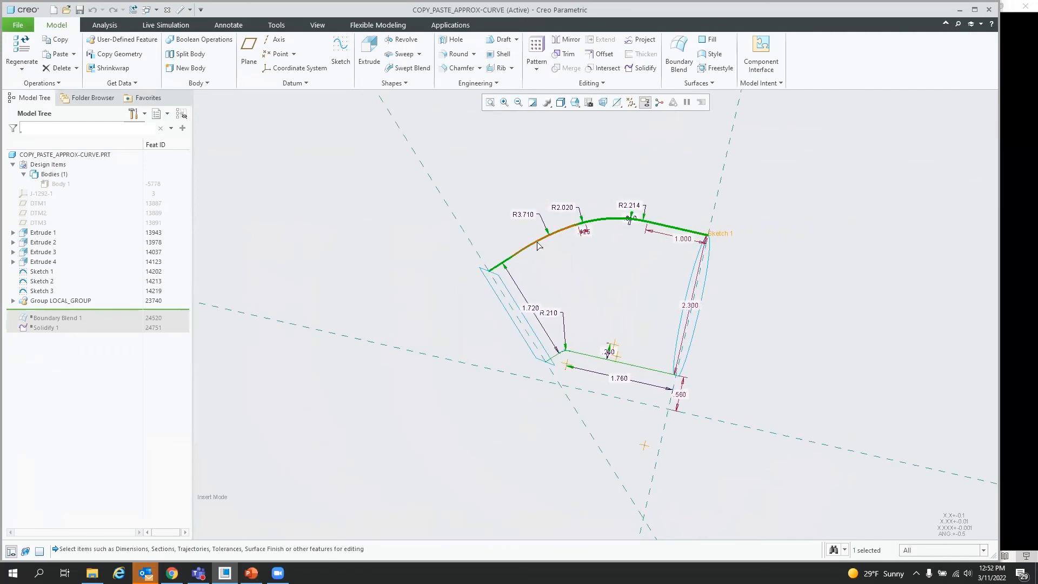
scroll(616, 265, "up", 2)
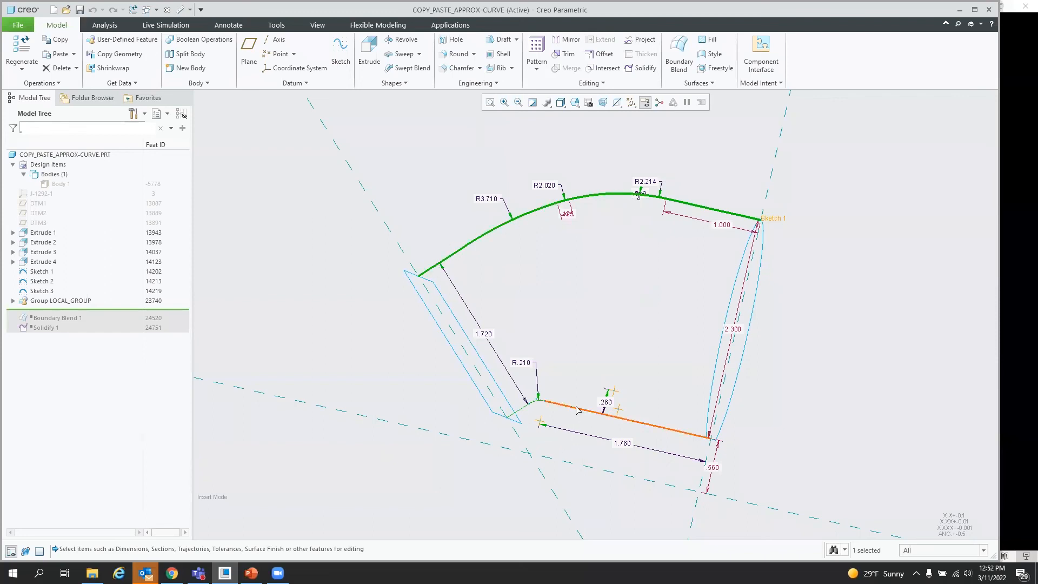
scroll(541, 385, "up", 5)
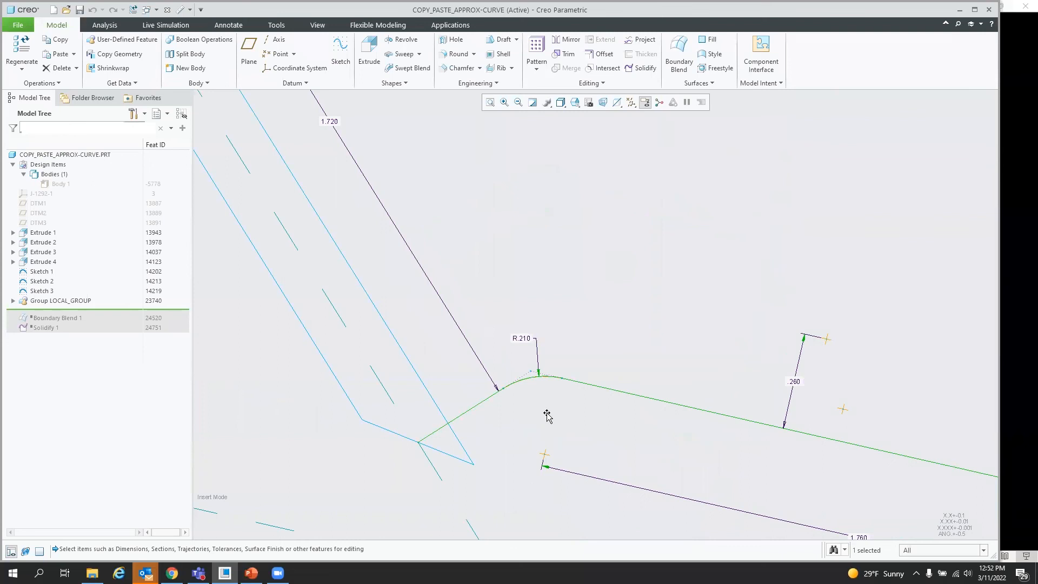
scroll(546, 412, "down", 5)
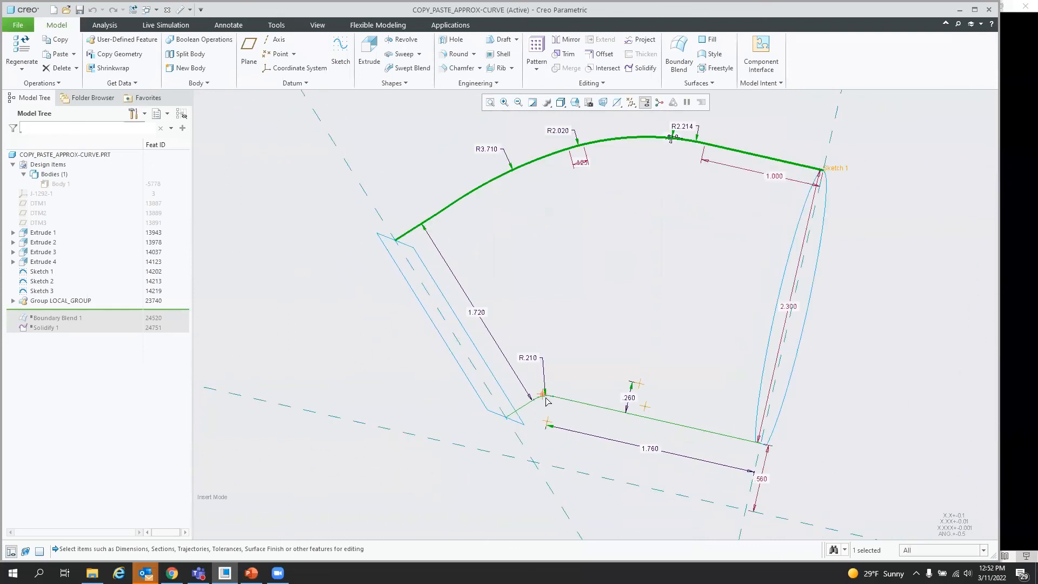
middle_click_drag(565, 287, 538, 311)
left_click(356, 393)
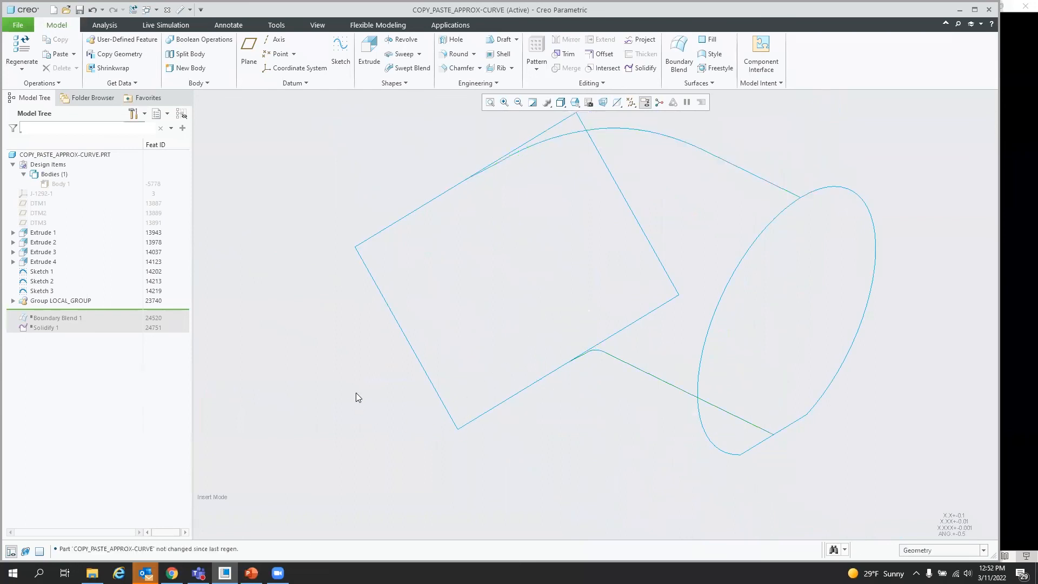
Step: Copy the upper sketched curve and paste it as an Approximate composite curve
scroll(412, 398, "down", 2)
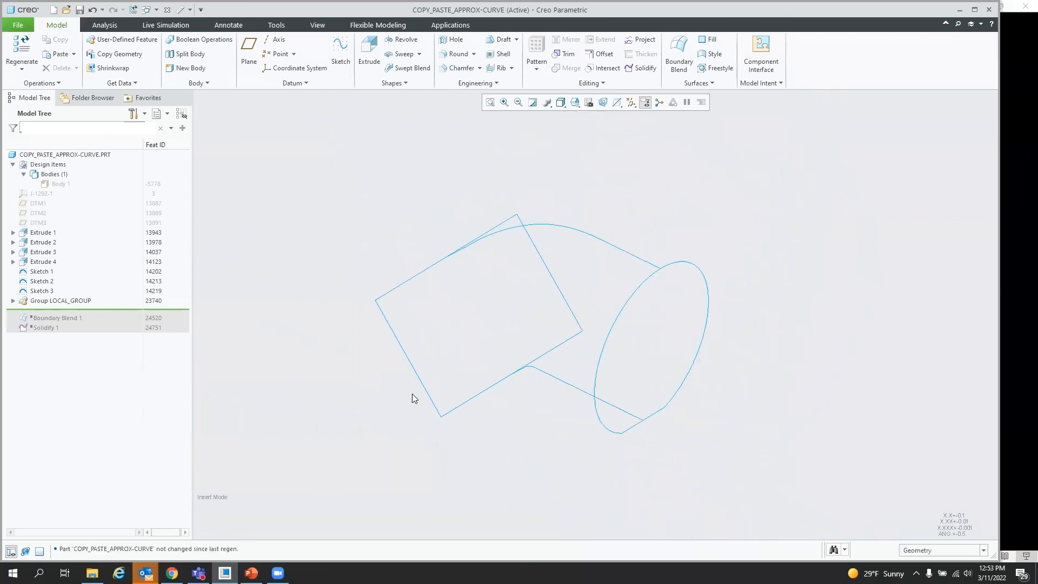
left_click(606, 241)
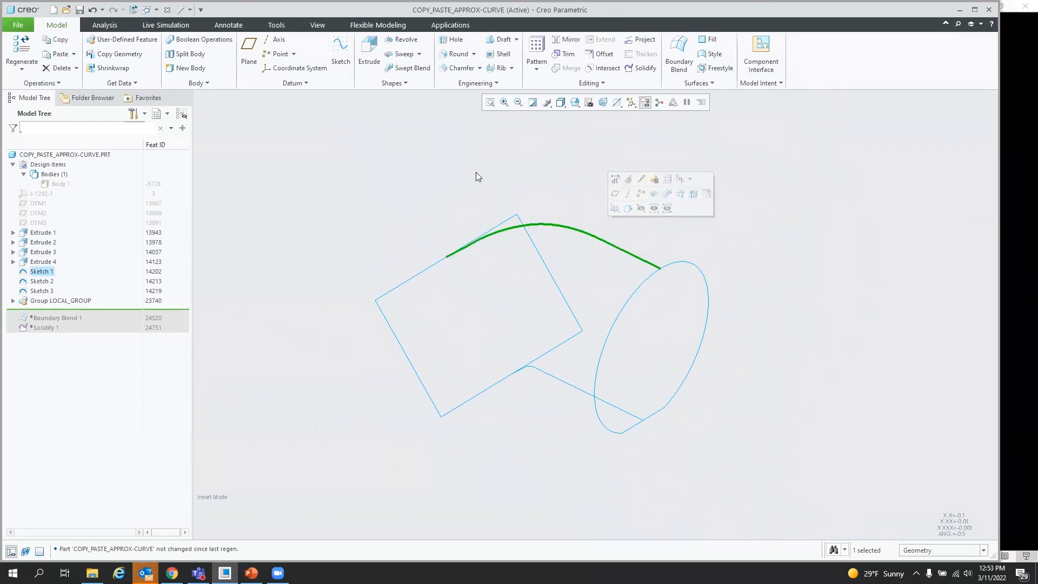
left_click(63, 54)
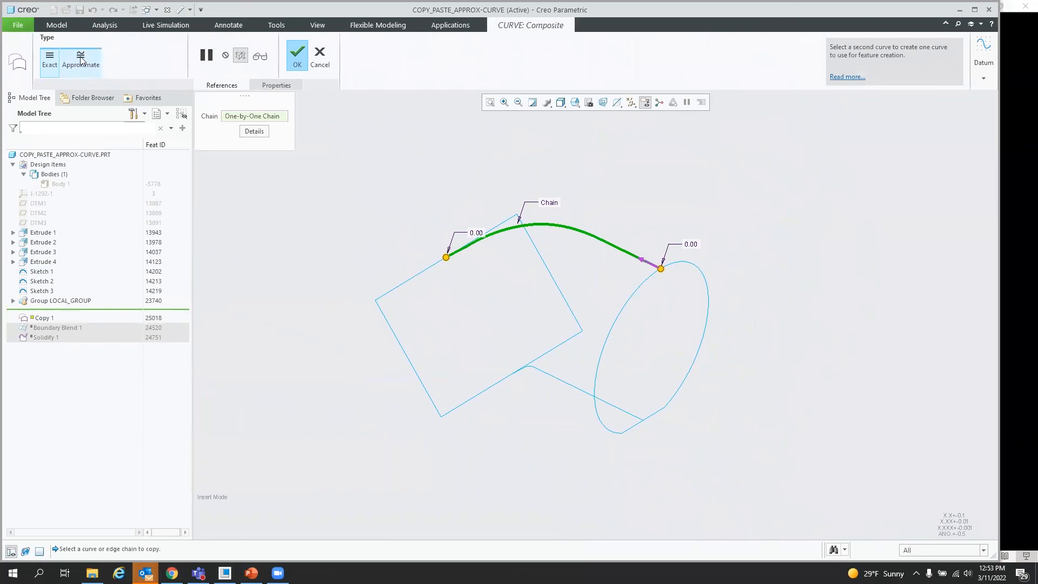
left_click(83, 60)
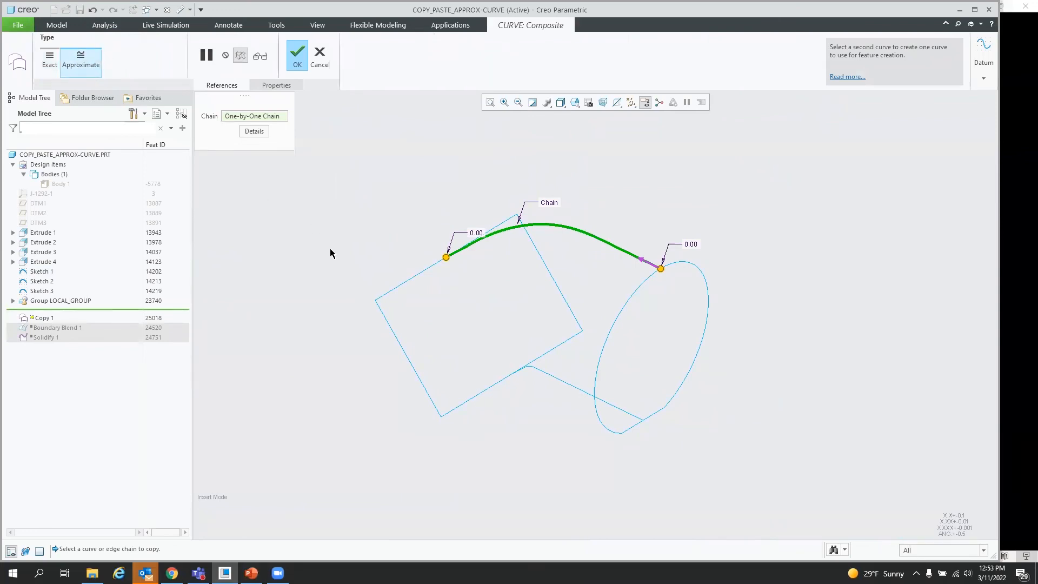
left_click(298, 50)
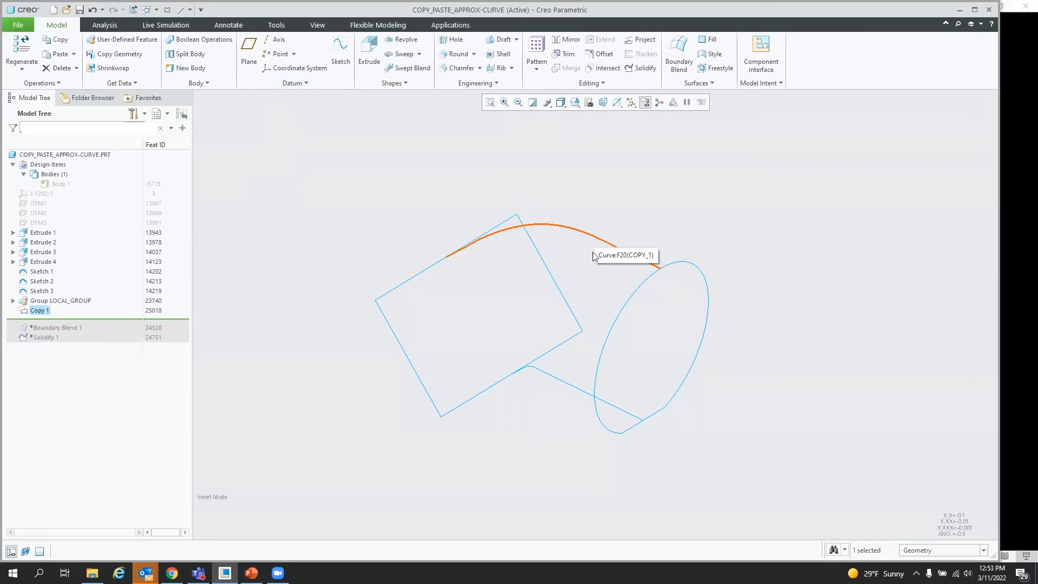
Step: Copy the lower sketched curve and paste it as an Approximate composite curve
left_click(570, 382)
left_click(570, 387)
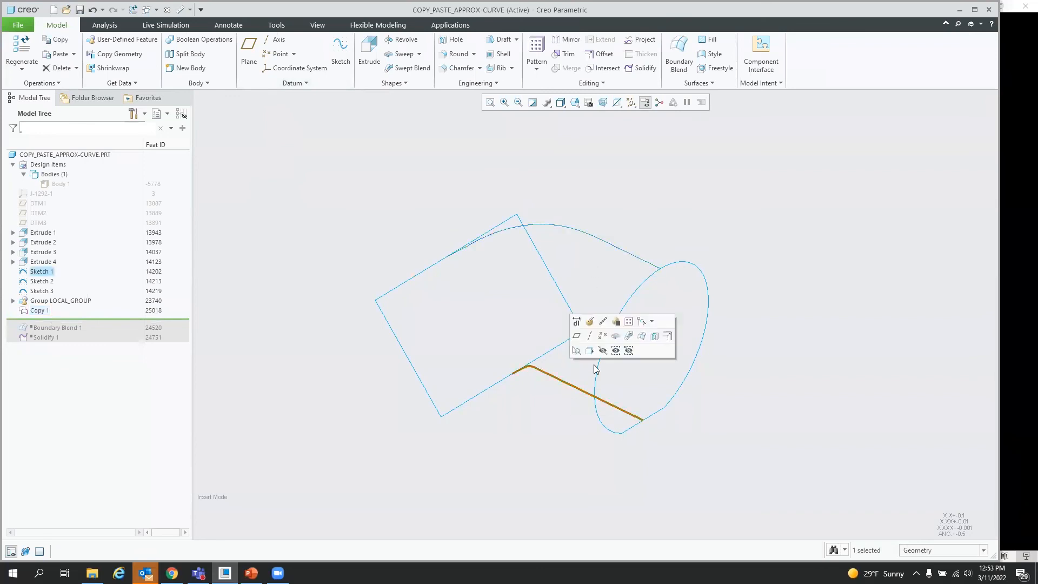
left_click(60, 57)
left_click(81, 60)
left_click(298, 55)
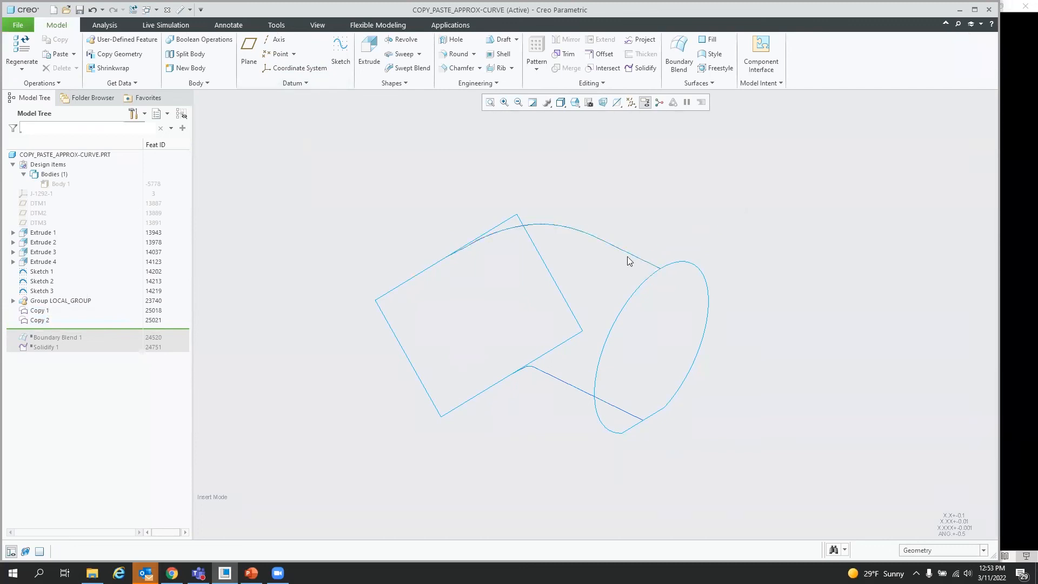
Step: Create a datum point on the approximated upper curve near its right end
mouse_move(654, 305)
middle_mouse_down()
mouse_move(665, 288)
mouse_move(660, 297)
middle_mouse_up()
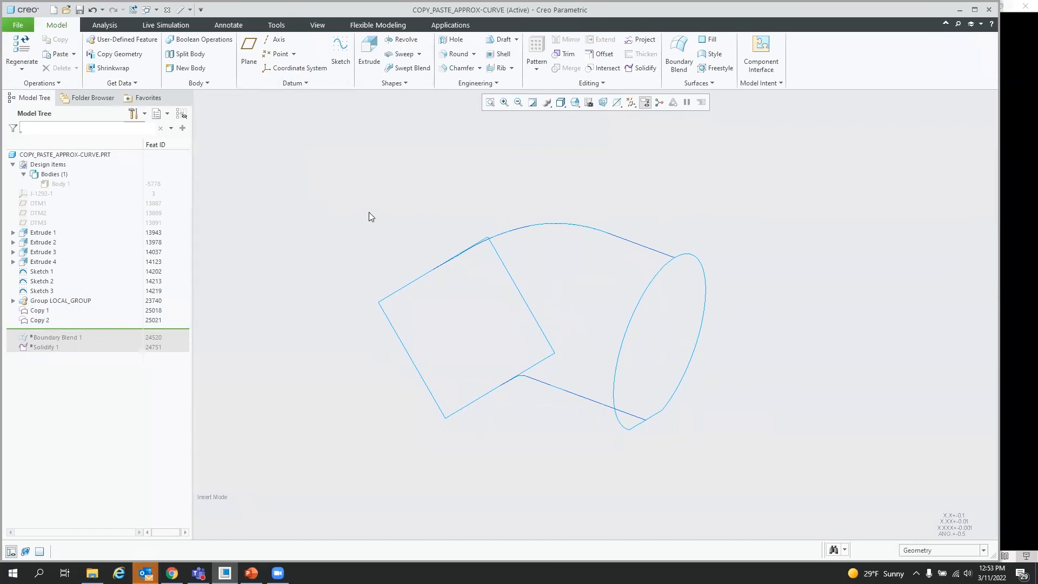
left_click(294, 54)
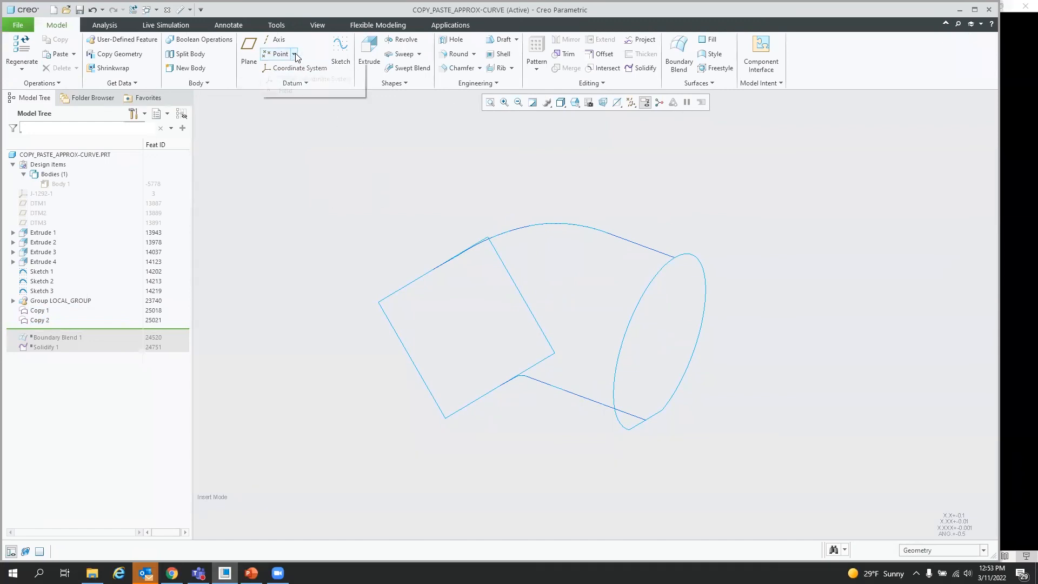
left_click(287, 89)
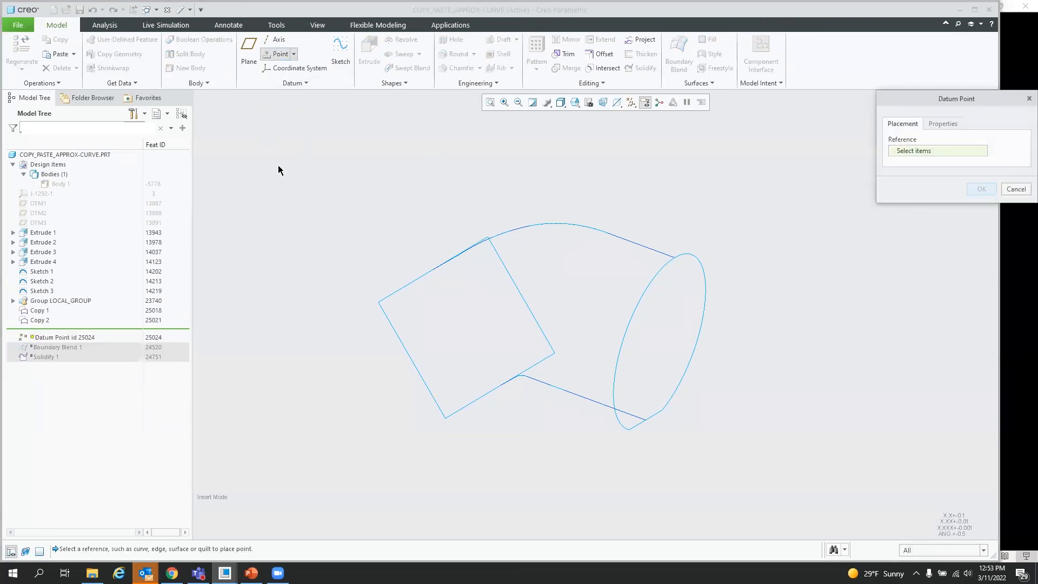
left_click(623, 240)
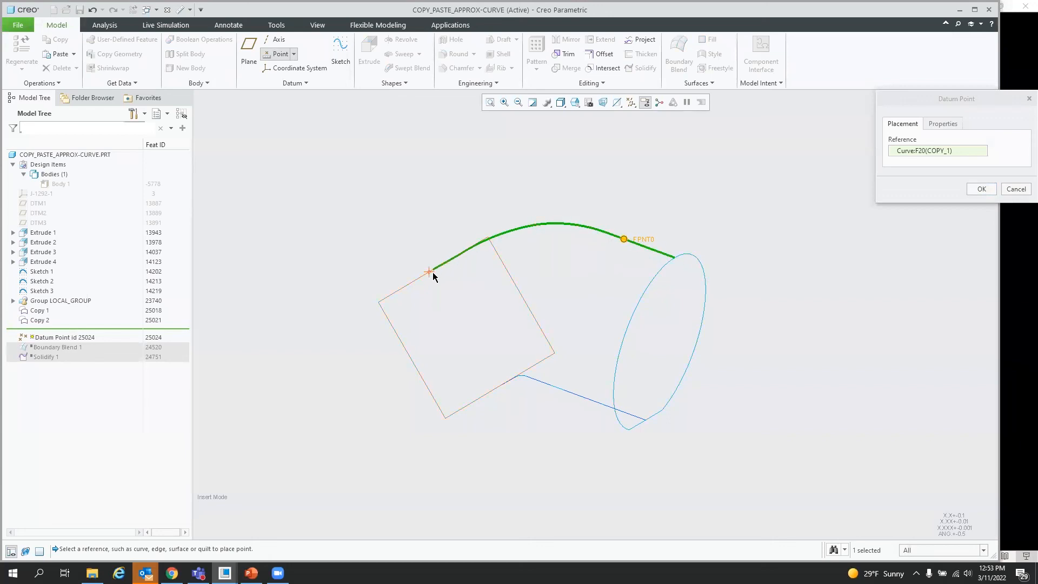
left_click(981, 189)
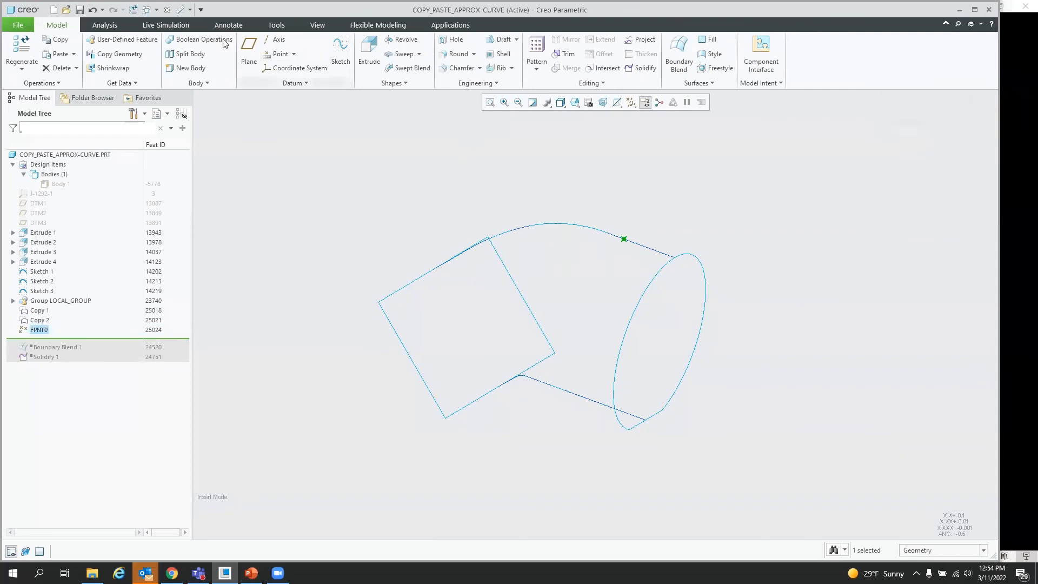
Step: Measure the distance from the datum point to the original Sketch 1 curve and save it as feature MEASURE_SUMMARY_1
left_click(105, 25)
left_click(317, 53)
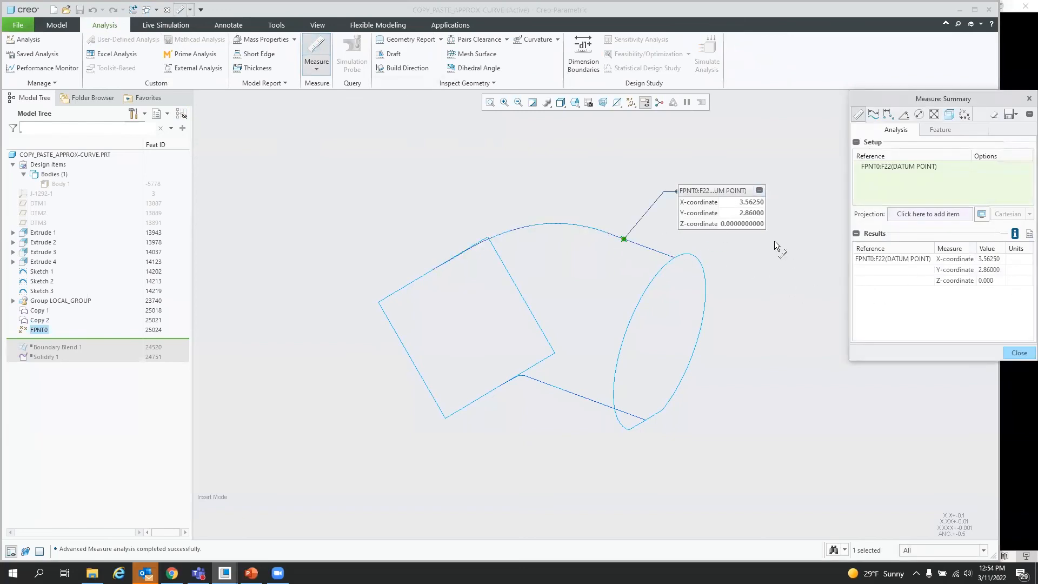
right_click(645, 245)
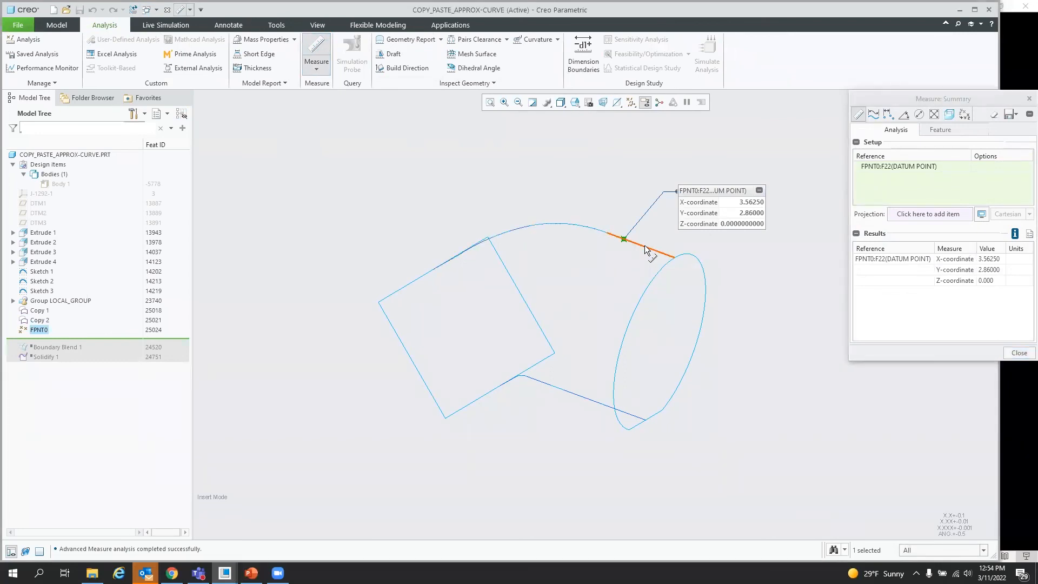
right_click(646, 245)
left_click(649, 249, "ctrl")
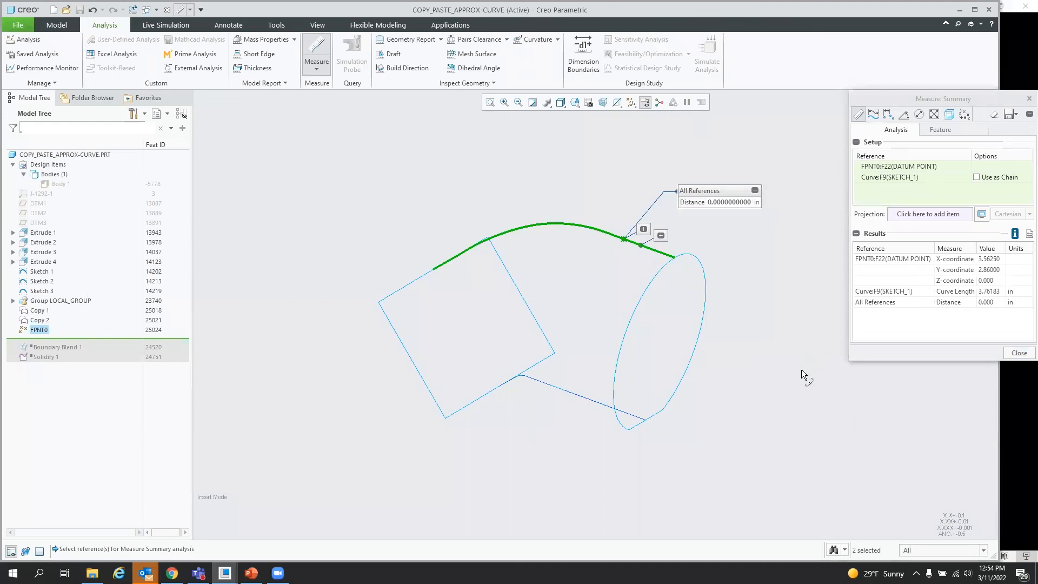
left_click(1016, 114)
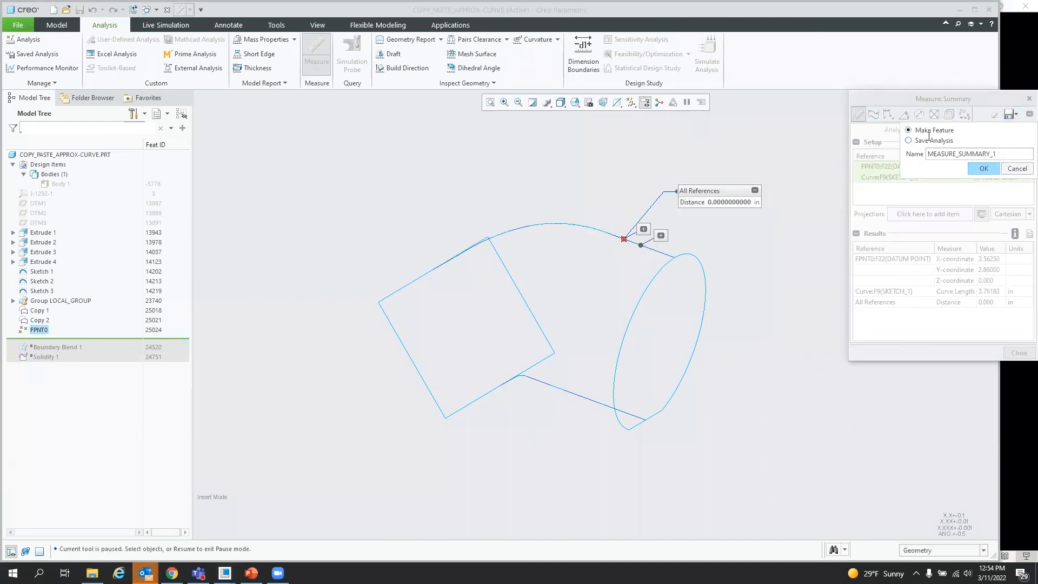
left_click(985, 169)
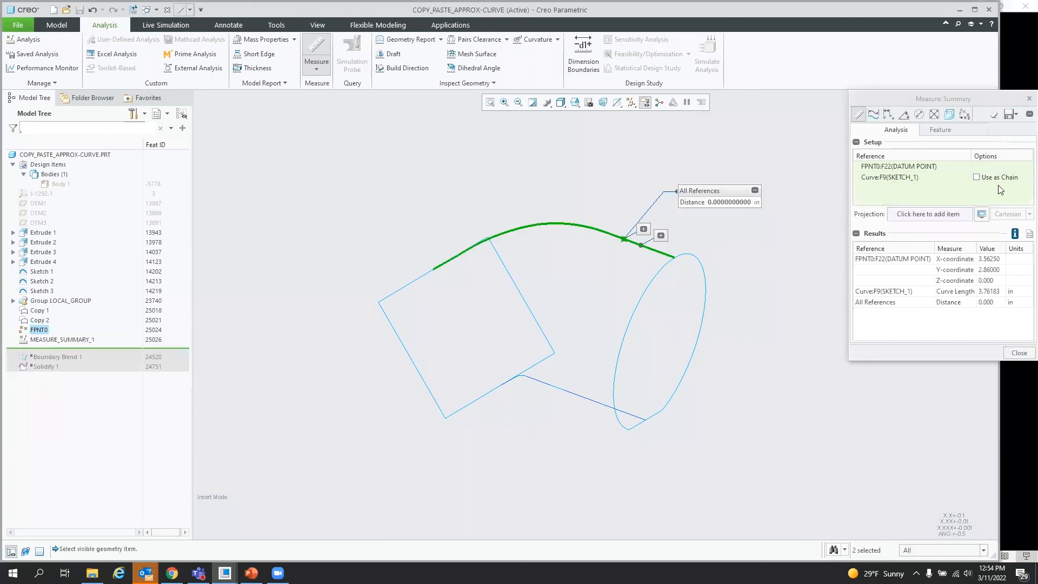
left_click(950, 129)
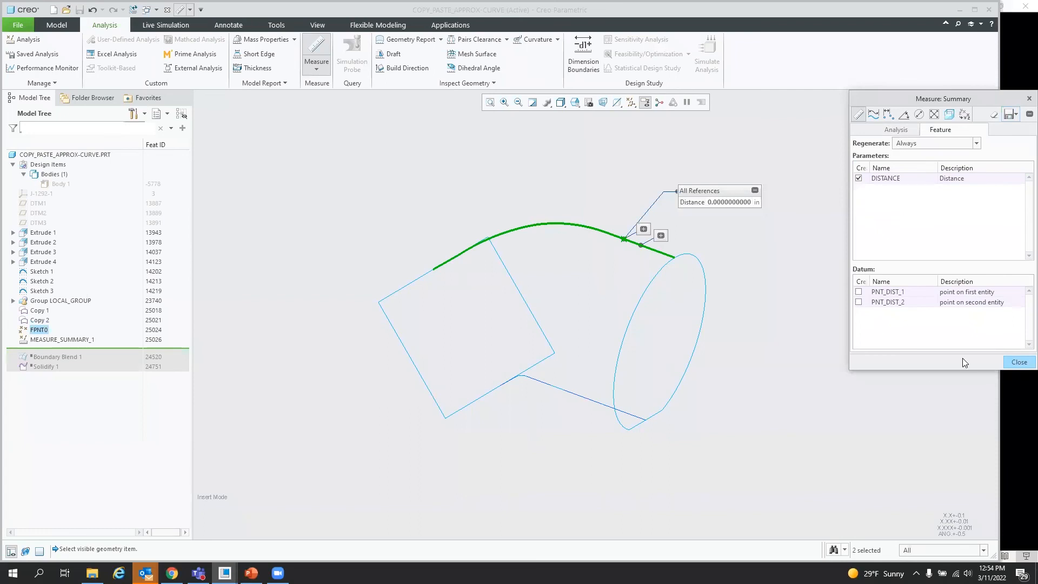
left_click(1020, 363)
Step: Group the datum point and the measure feature into a local group
left_click(40, 331, "ctrl")
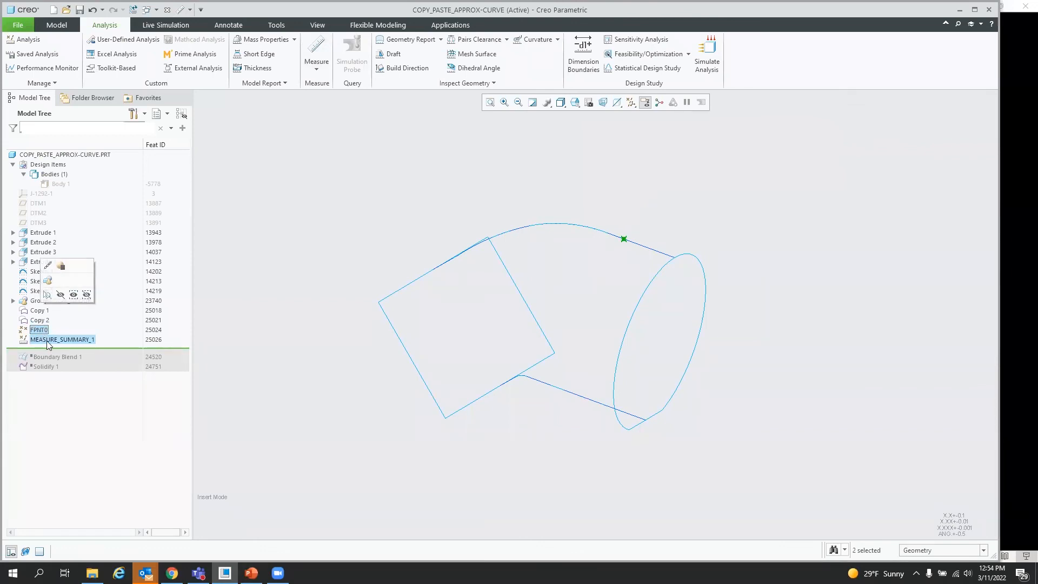
left_click(48, 281)
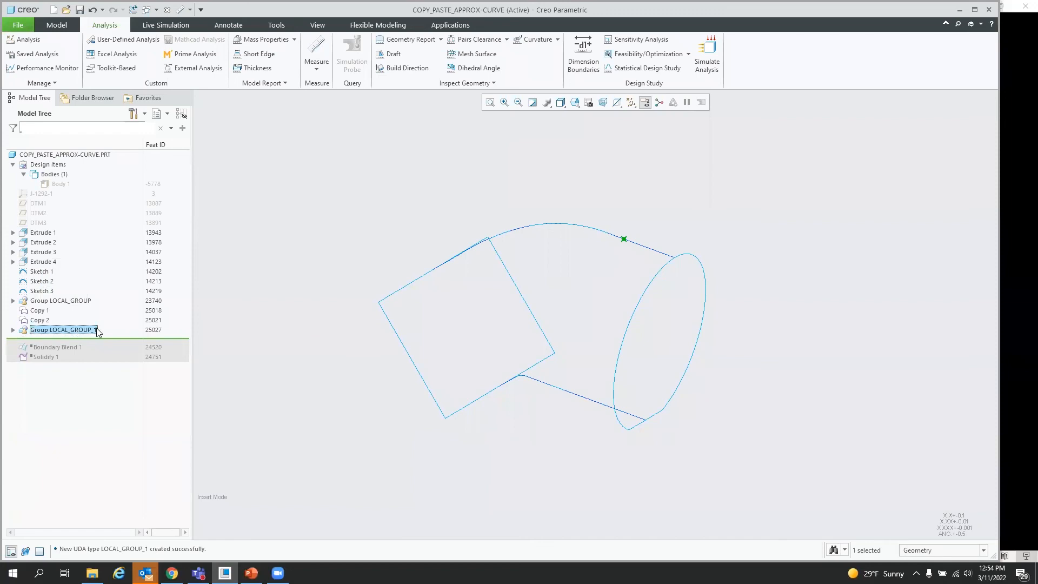
left_click(323, 251)
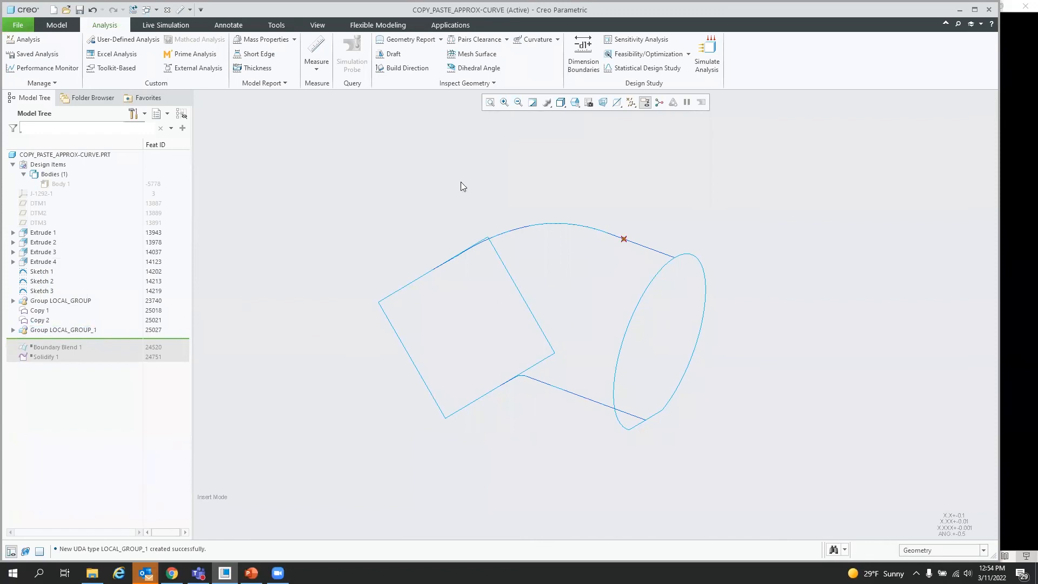
Step: Compute a User-Defined Analysis of LOCAL_GROUP_1 on the DISTANCE parameter over the entire field and review the graph
left_click(118, 43)
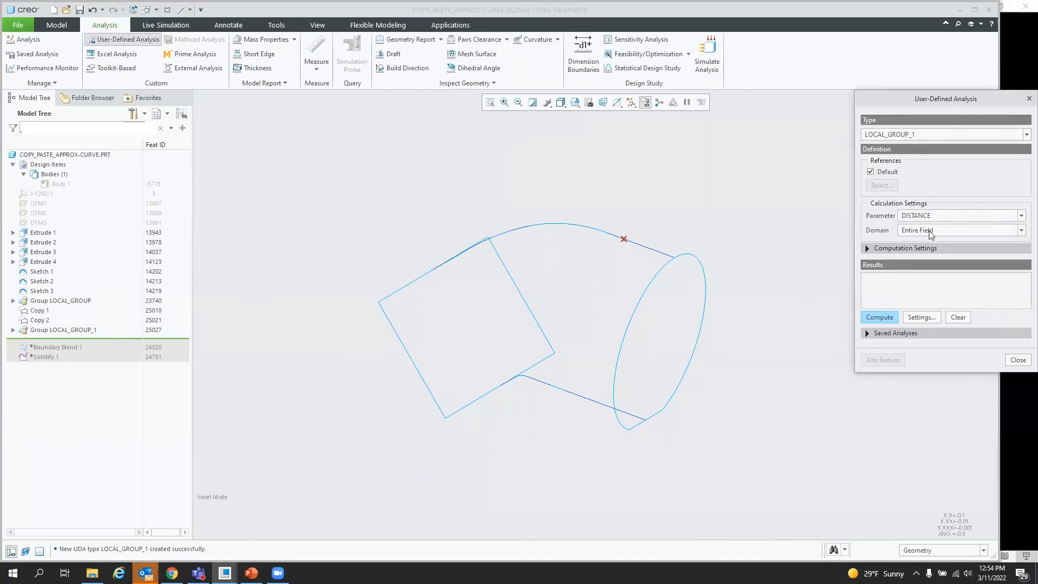
left_click(881, 317)
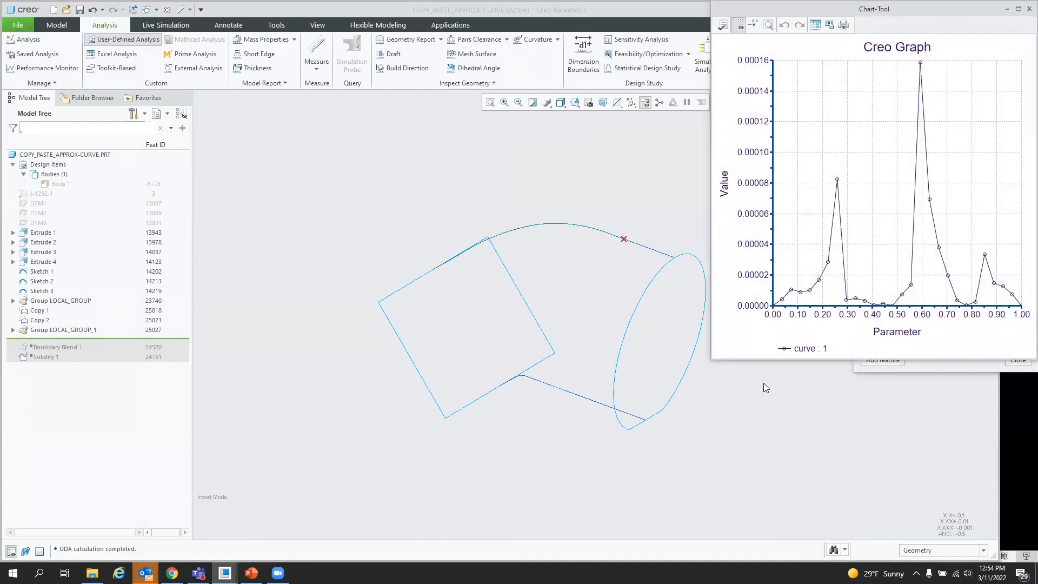
scroll(327, 328, "down", 1)
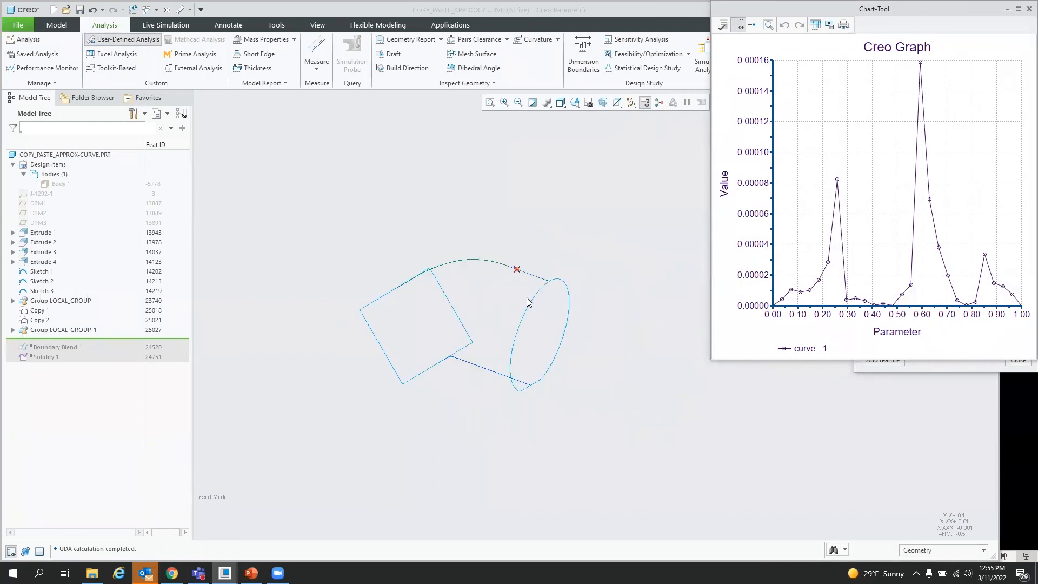
left_click(396, 293)
left_click(634, 301)
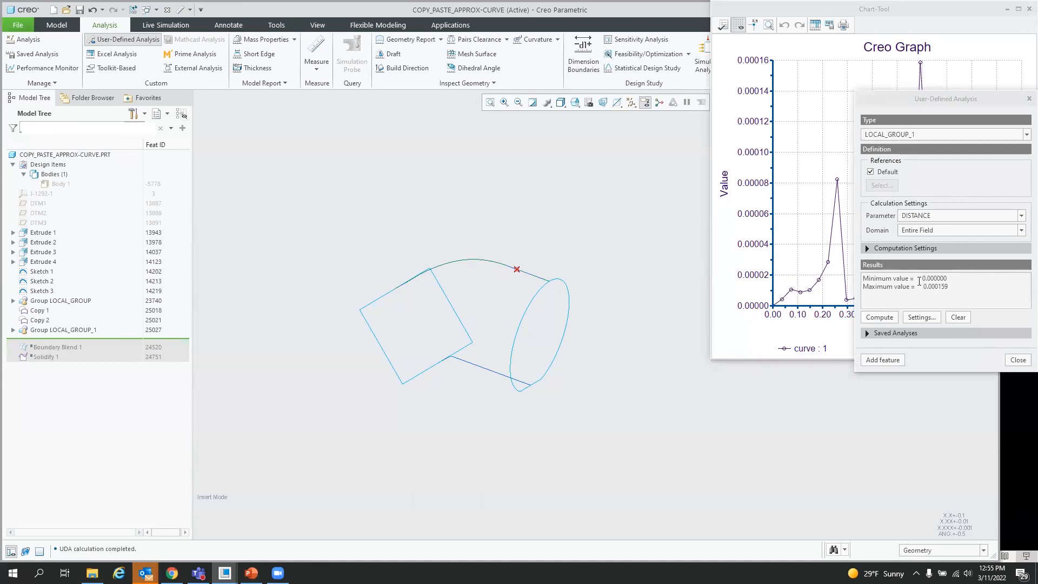
left_click(1020, 362)
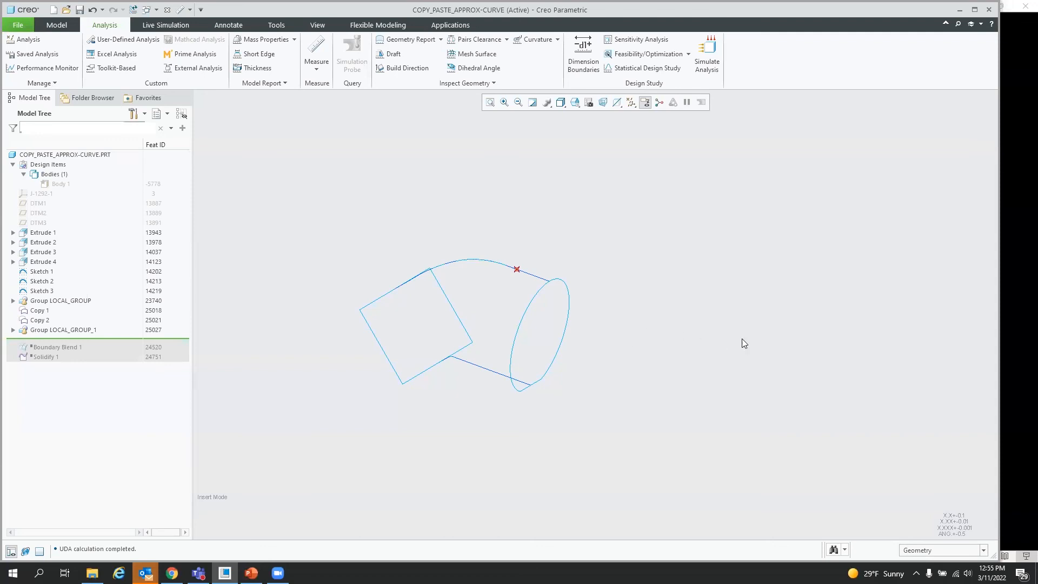
Step: Hide the LOCAL_GROUP_1 group
right_click(75, 330)
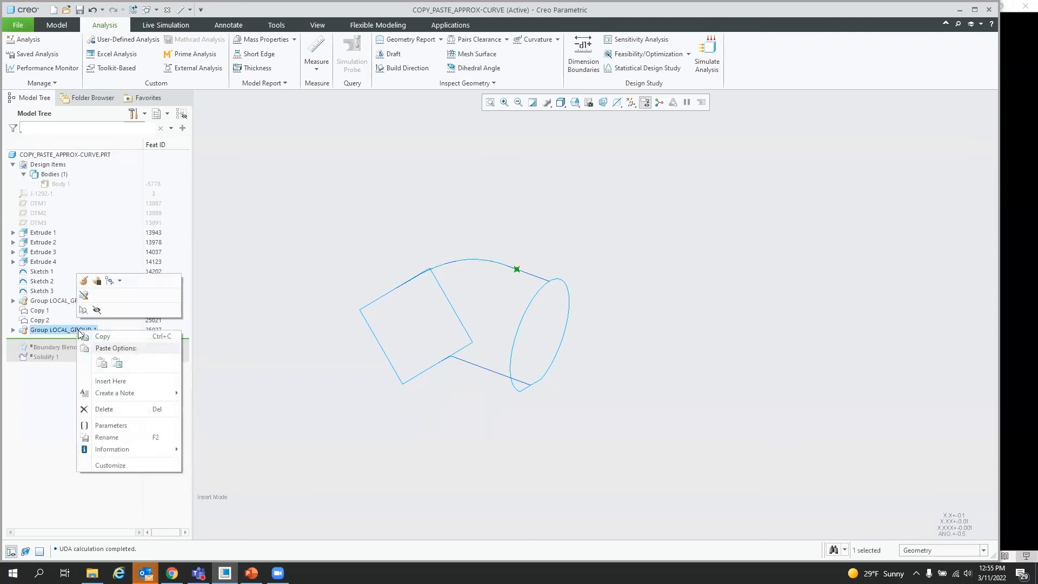
left_click(97, 309)
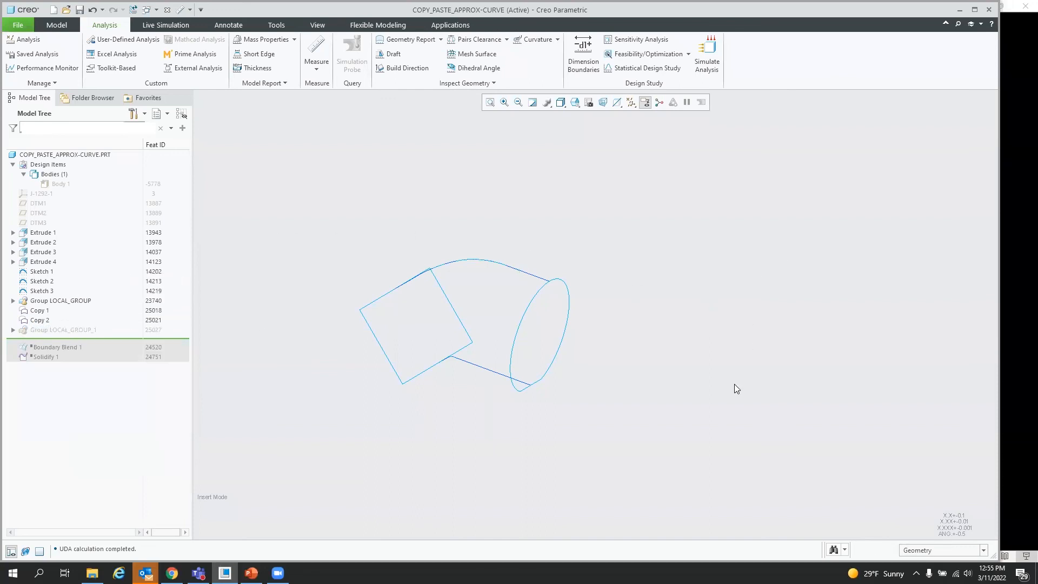
Step: Start a Boundary Blend using the ellipse and square as first-direction chains and the two copied curves as second-direction chains
left_click(57, 25)
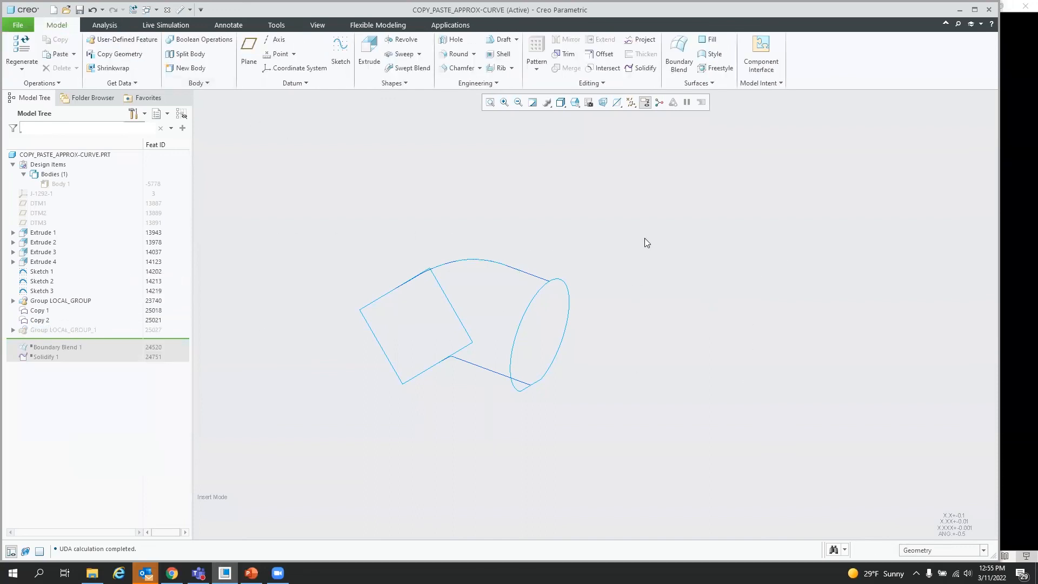
left_click(679, 52)
left_click(534, 297)
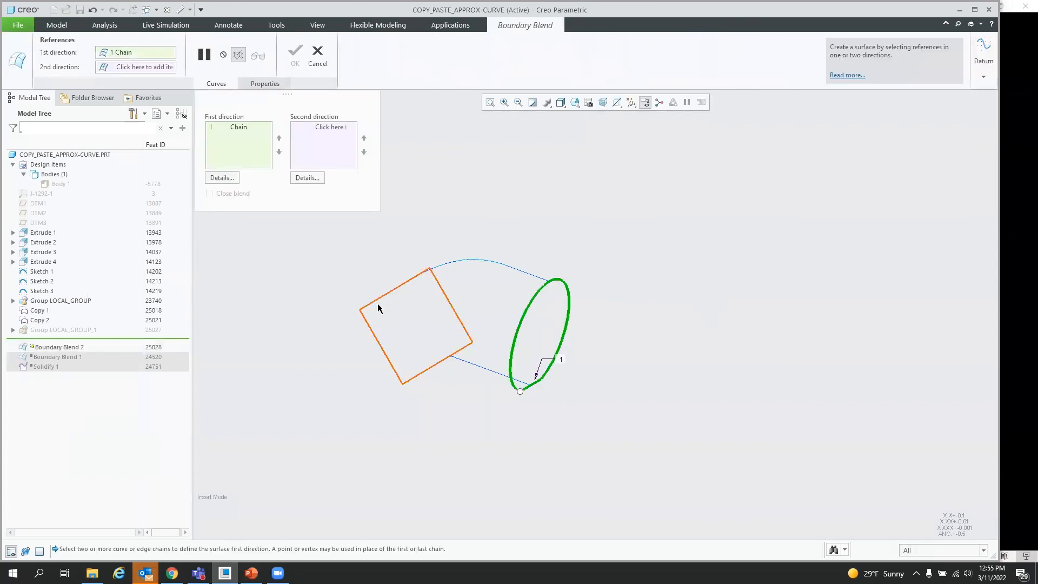
left_click(380, 348, "ctrl")
left_click_drag(431, 269, 403, 385)
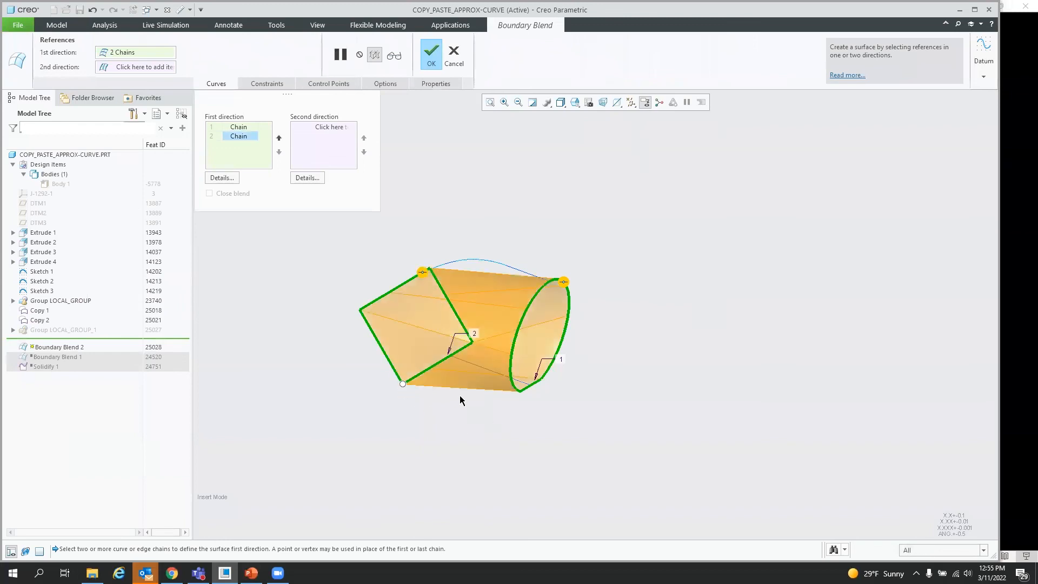
scroll(462, 401, "down", 2)
left_click(350, 145)
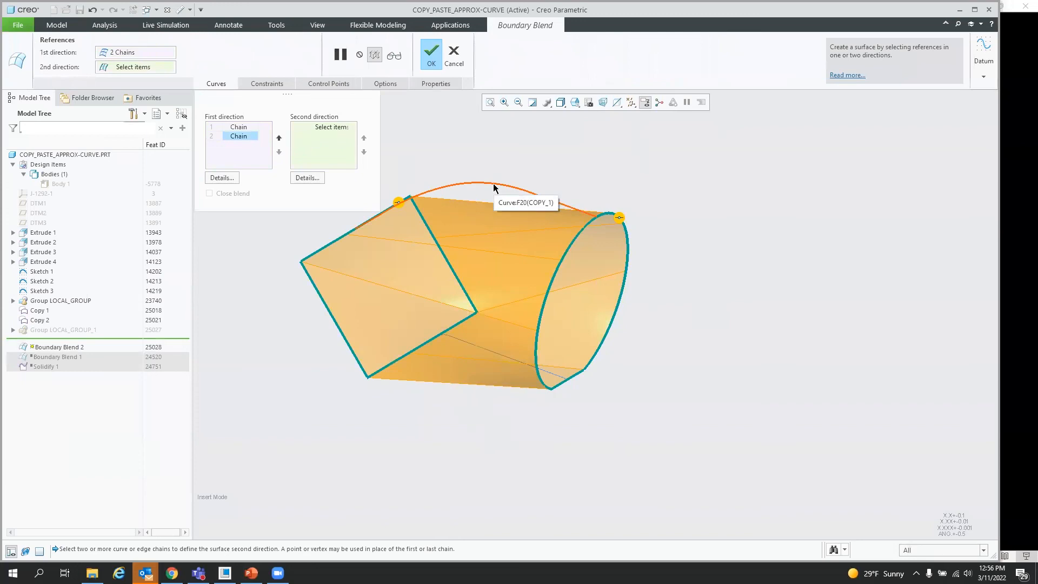
left_click(493, 183)
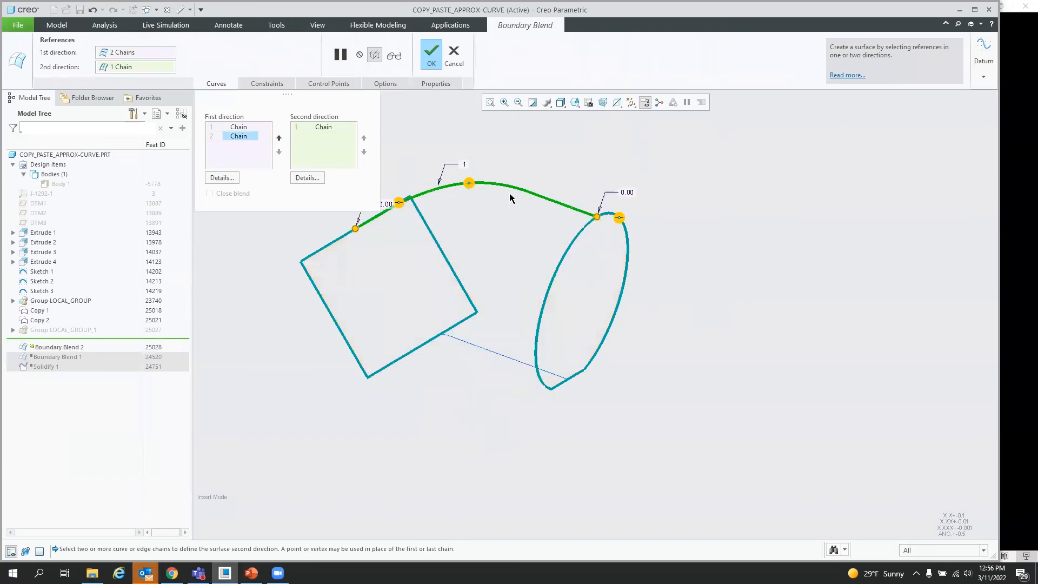
left_click(504, 355)
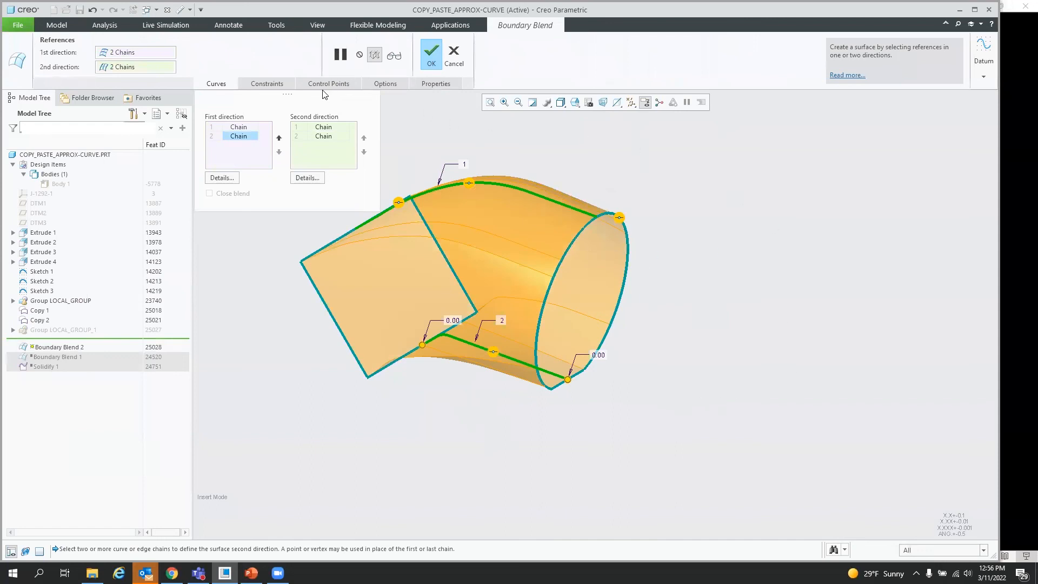
mouse_move(620, 252)
middle_mouse_down()
mouse_move(630, 297)
mouse_move(611, 254)
middle_mouse_up()
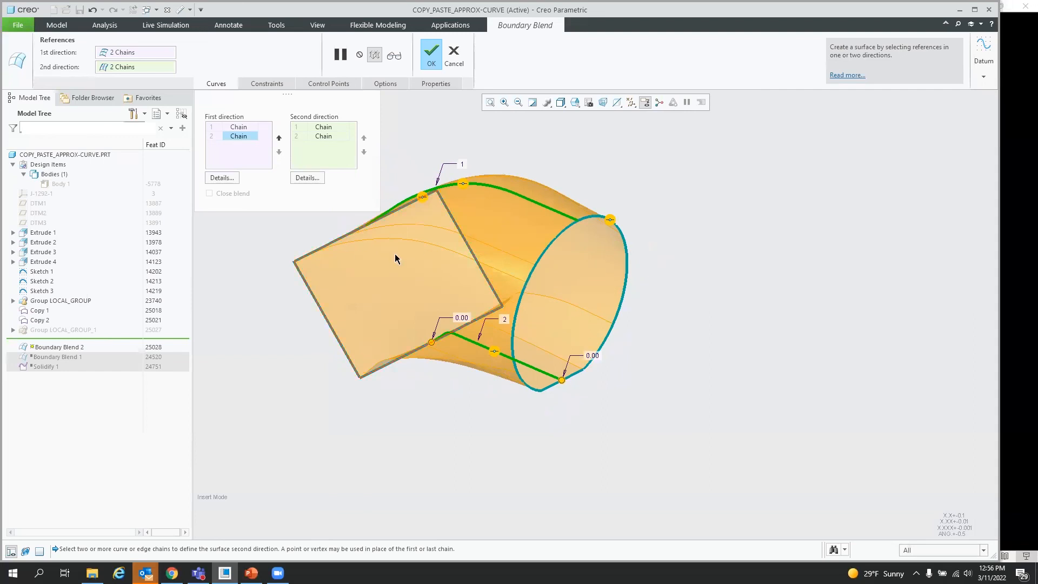
Step: Add four control point sets linking the square's corners to points on the ellipse, then finish the boundary blend
left_click(328, 83)
left_click(403, 184)
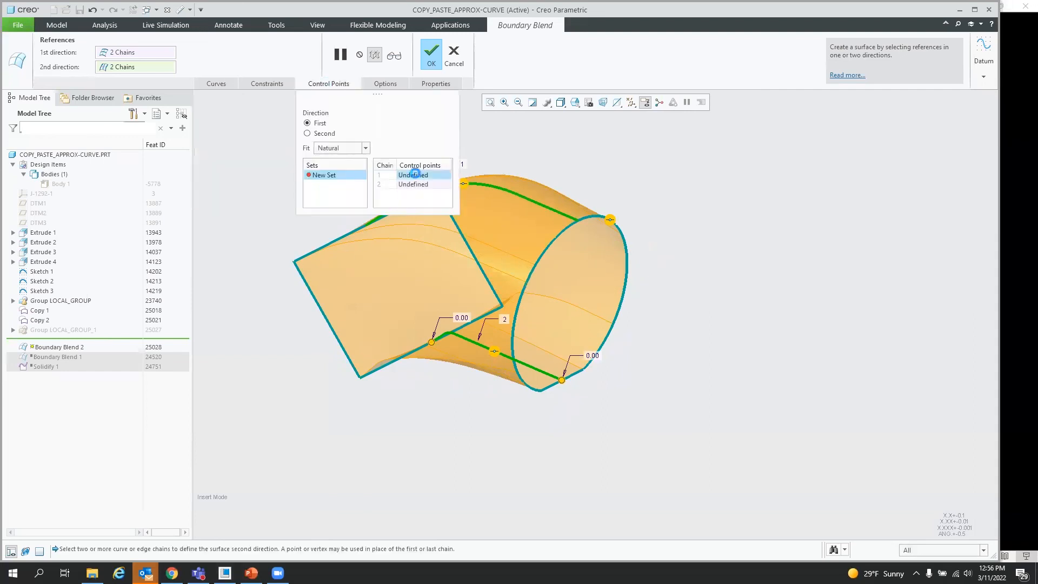
left_click(293, 262)
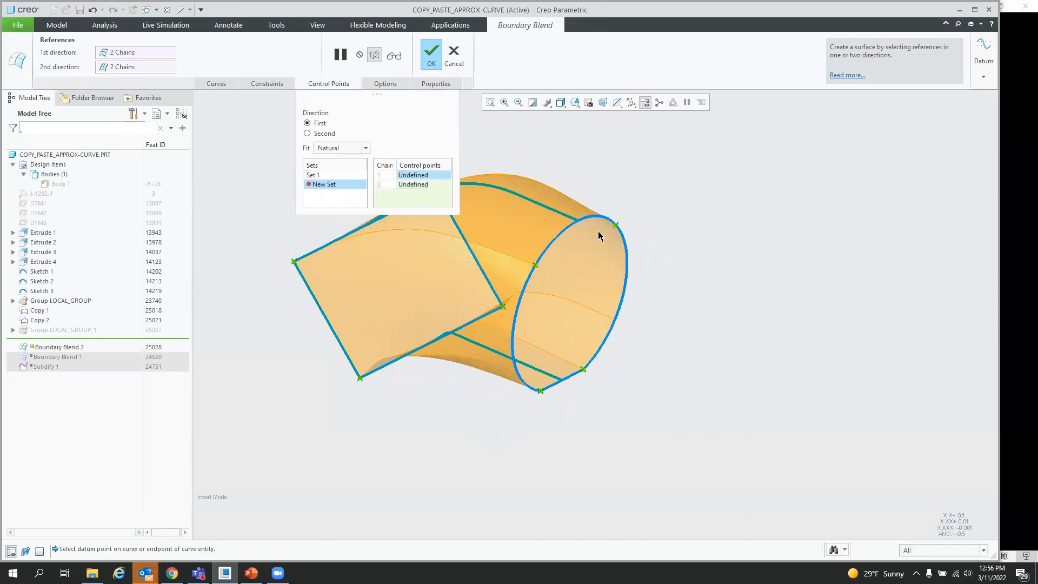
left_click(616, 224)
scroll(649, 401, "up", 3)
middle_click_drag(658, 314, 659, 306)
left_click(536, 276)
middle_click_drag(595, 411, 601, 425)
left_click(599, 450)
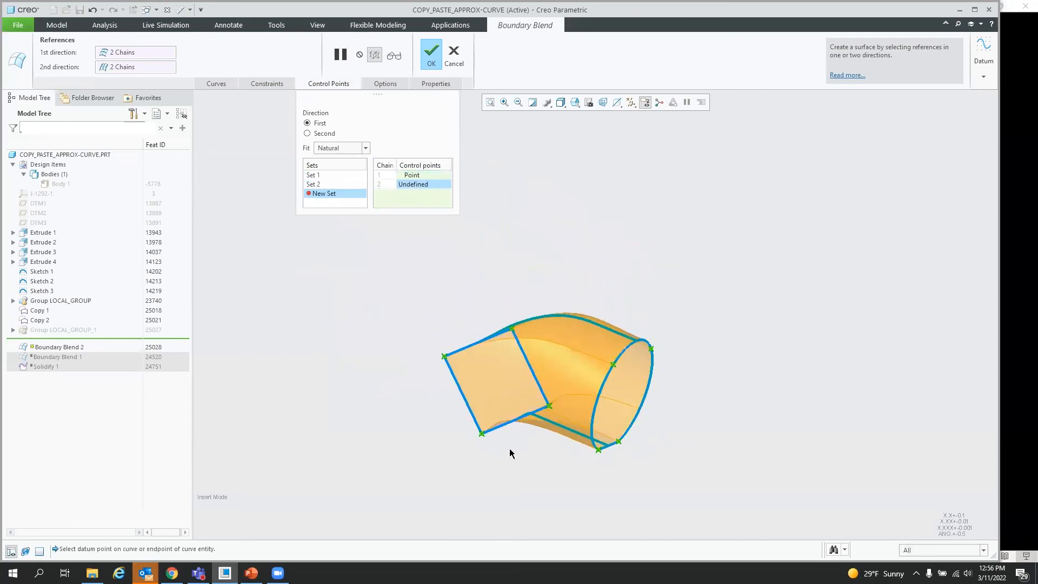
left_click(481, 435)
middle_click_drag(478, 437, 343, 442)
scroll(610, 447, "down", 2)
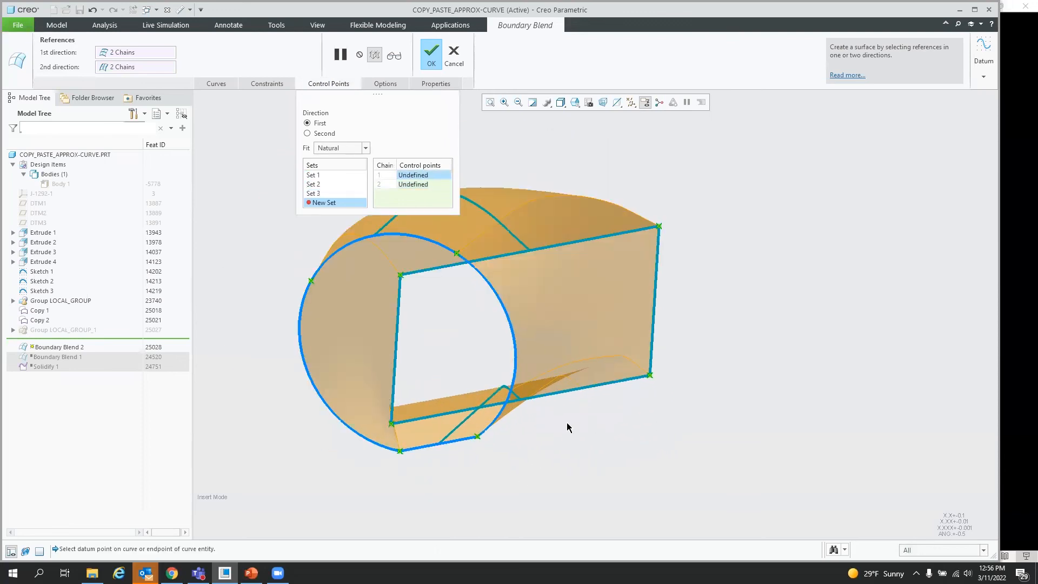
left_click(478, 437)
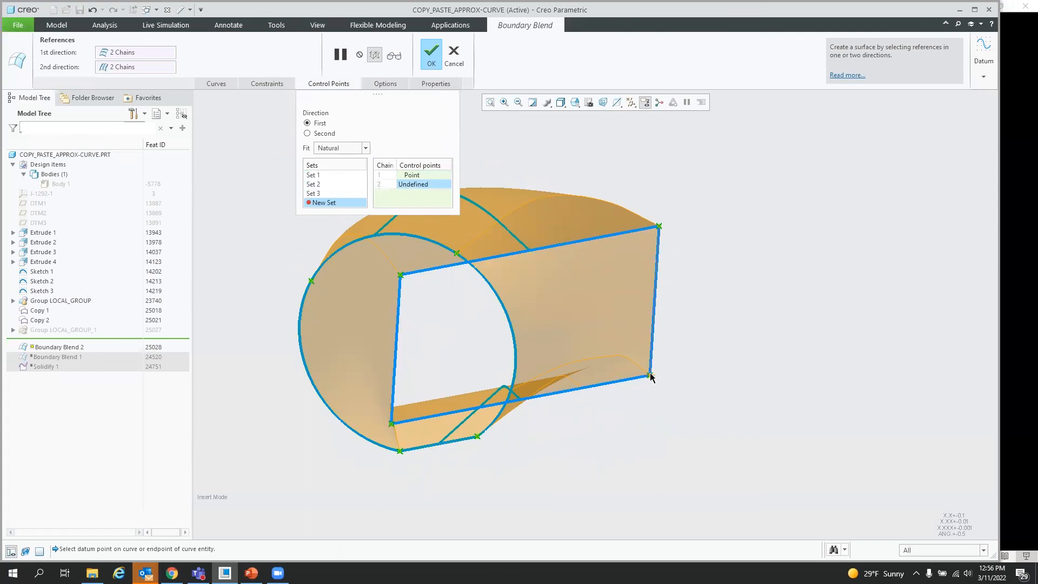
left_click(650, 376)
middle_click_drag(458, 392, 538, 355)
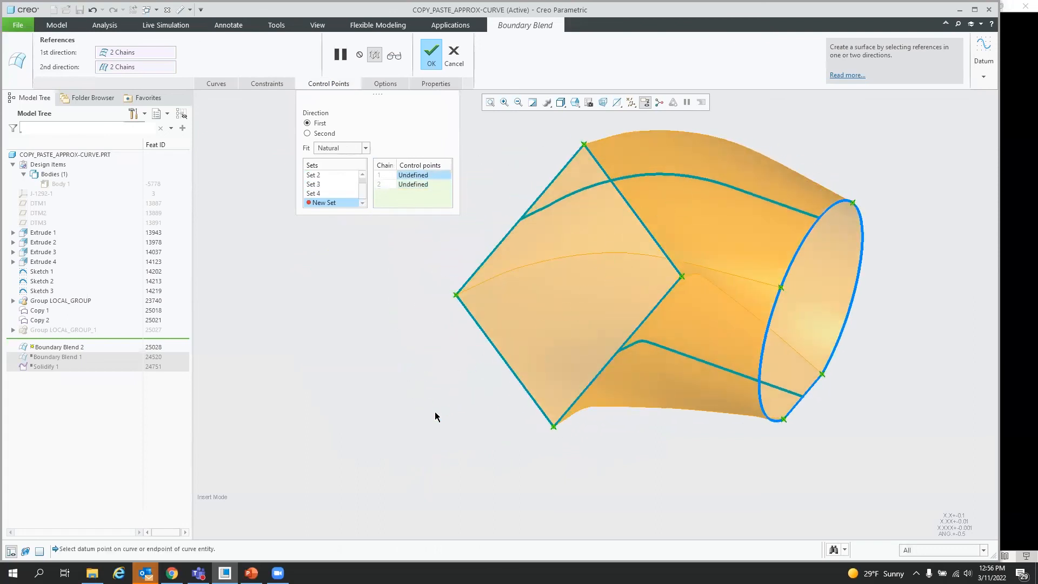
left_click(430, 57)
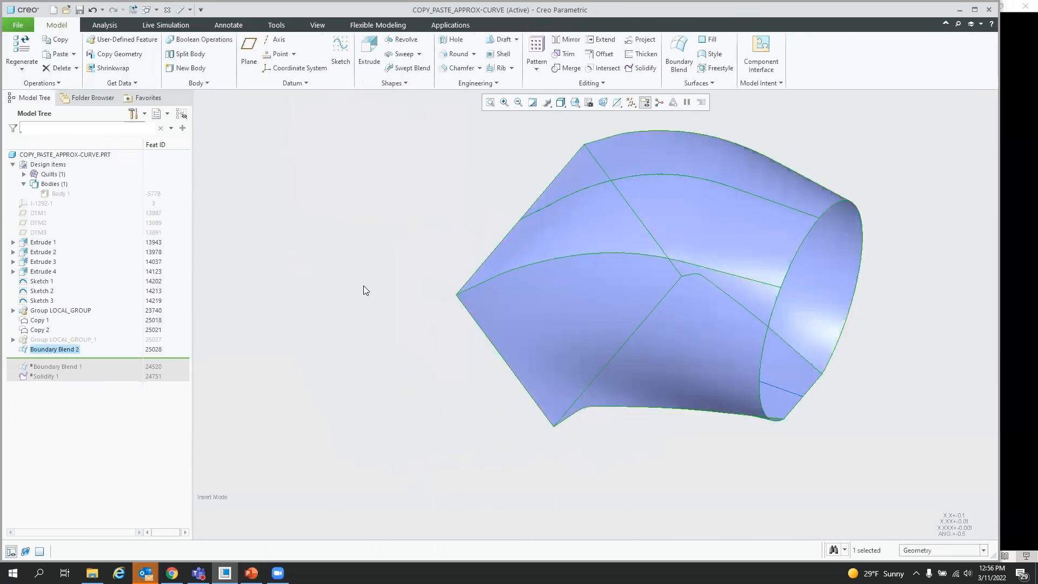
Step: Show the hidden Body 1 in the model
mouse_move(366, 335)
middle_mouse_down()
mouse_move(556, 318)
mouse_move(512, 290)
mouse_move(605, 270)
middle_mouse_up()
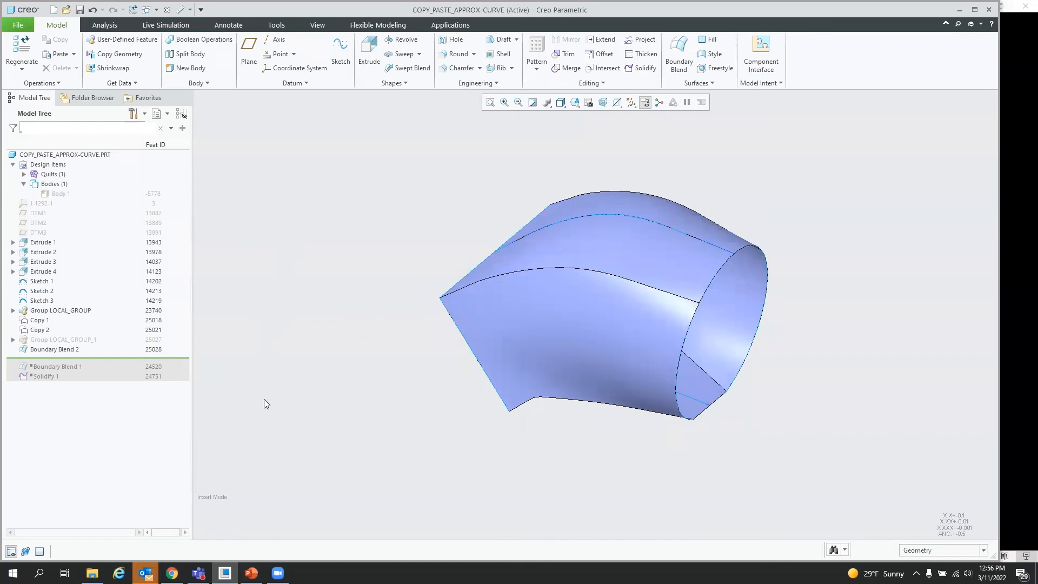
left_click(61, 194)
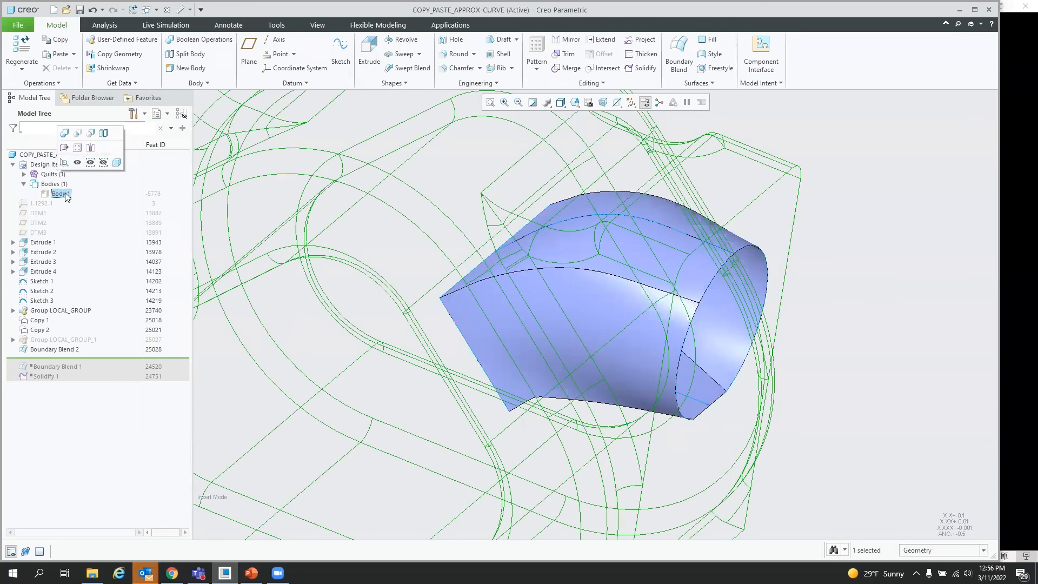
left_click(78, 162)
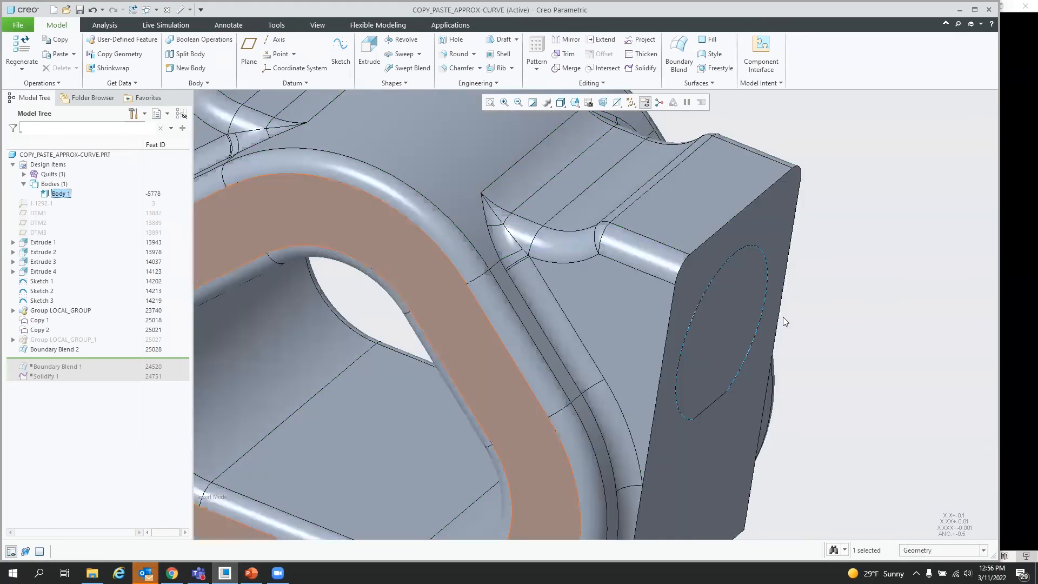
Step: Solidify with the boundary blend quilt as a replace surface, flipping the material direction
left_click(646, 69)
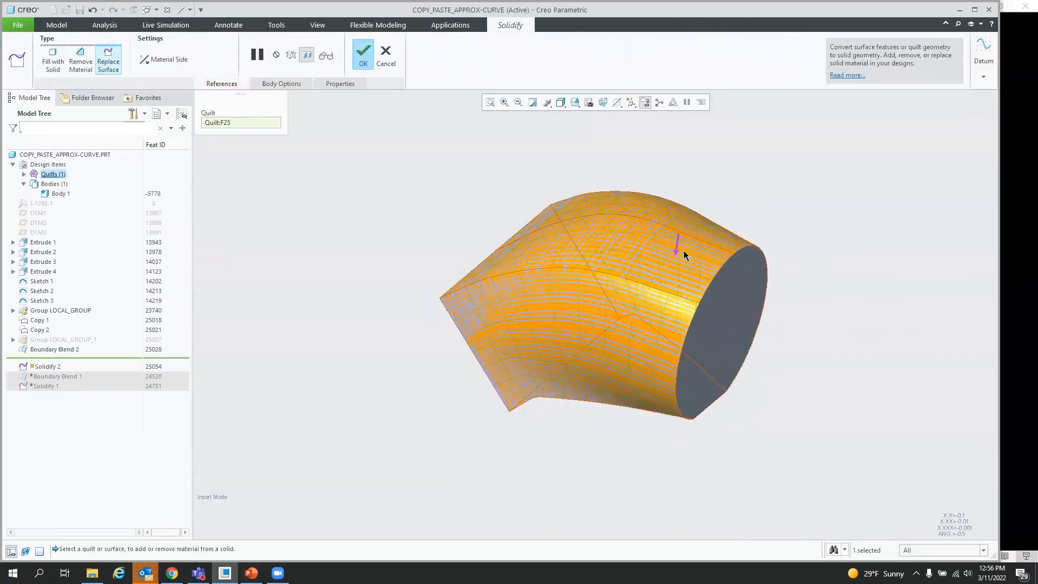
left_click(677, 246)
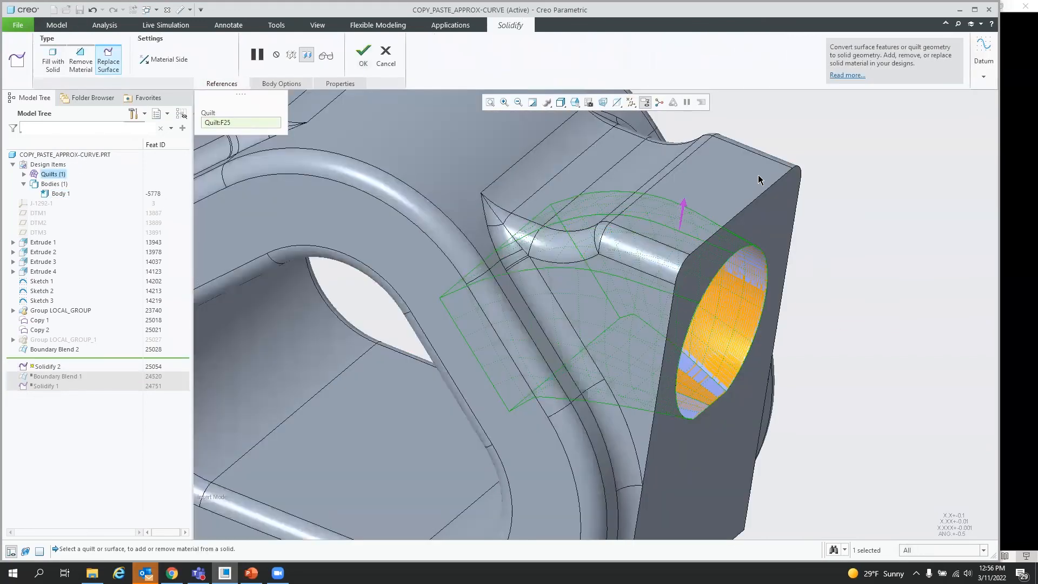
left_click(363, 56)
Step: Return to the standard orientation and hide the boundary blend quilt
key("ctrl+d")
left_click(756, 339)
left_click(24, 174)
left_click(71, 184)
left_click(86, 148)
middle_click_drag(622, 380, 729, 407)
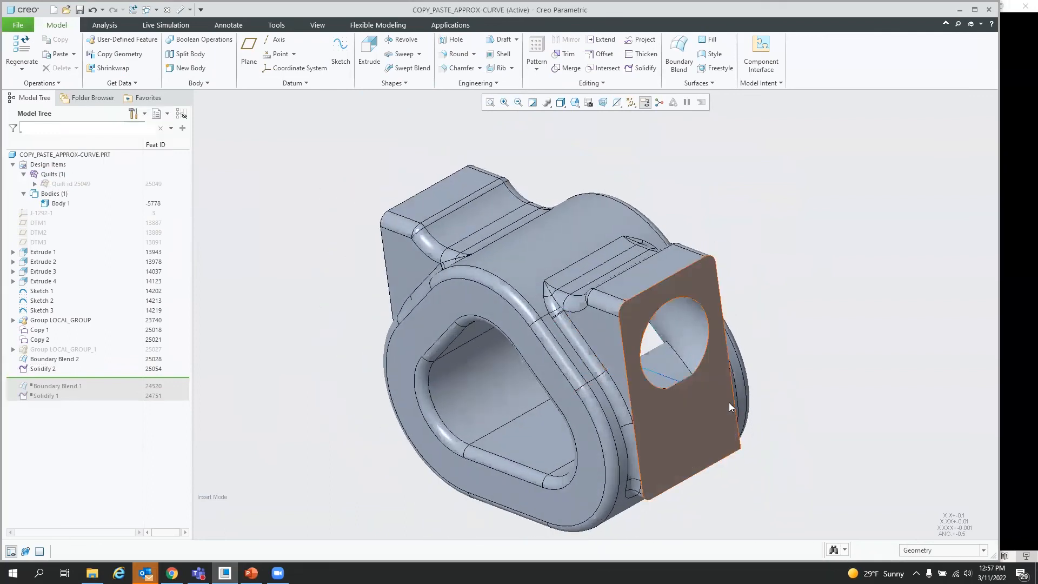
scroll(729, 407, "up", 5)
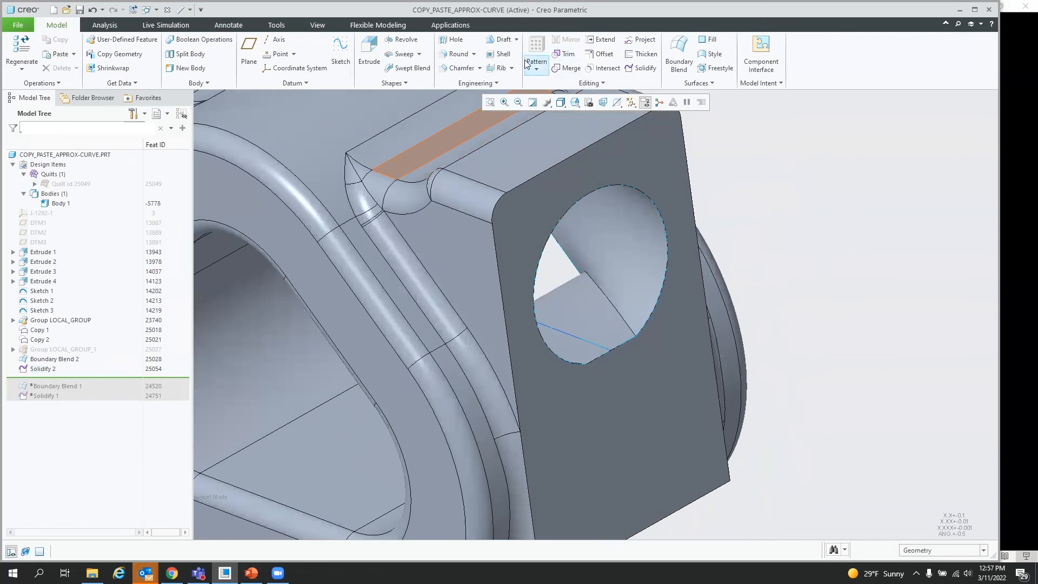
Step: Round three edges where the solidified blend meets the part with a 0.50 radius
left_click(459, 53)
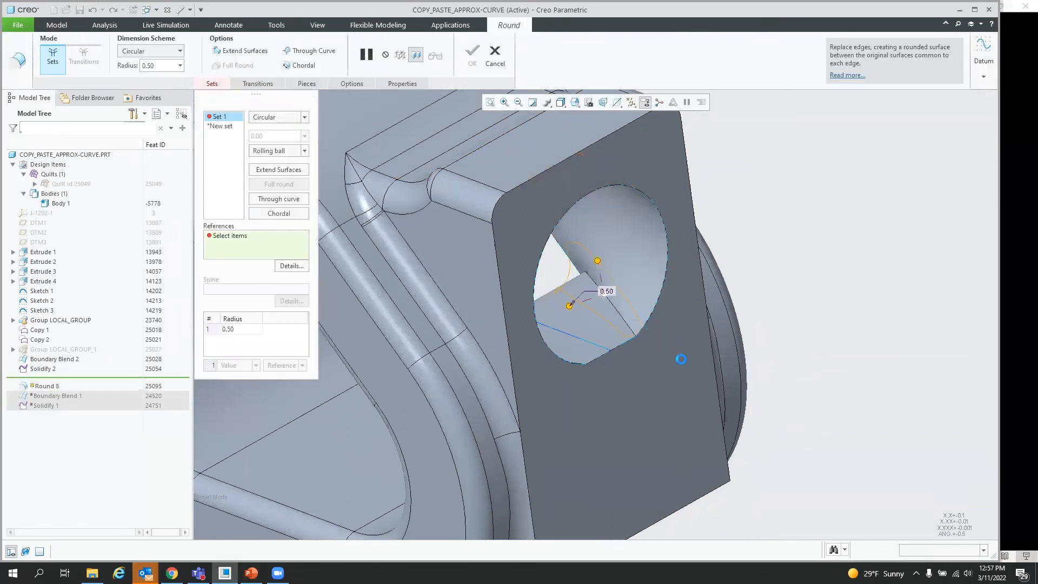
left_click(629, 352)
middle_click_drag(635, 377, 572, 344)
left_click(529, 232, "ctrl")
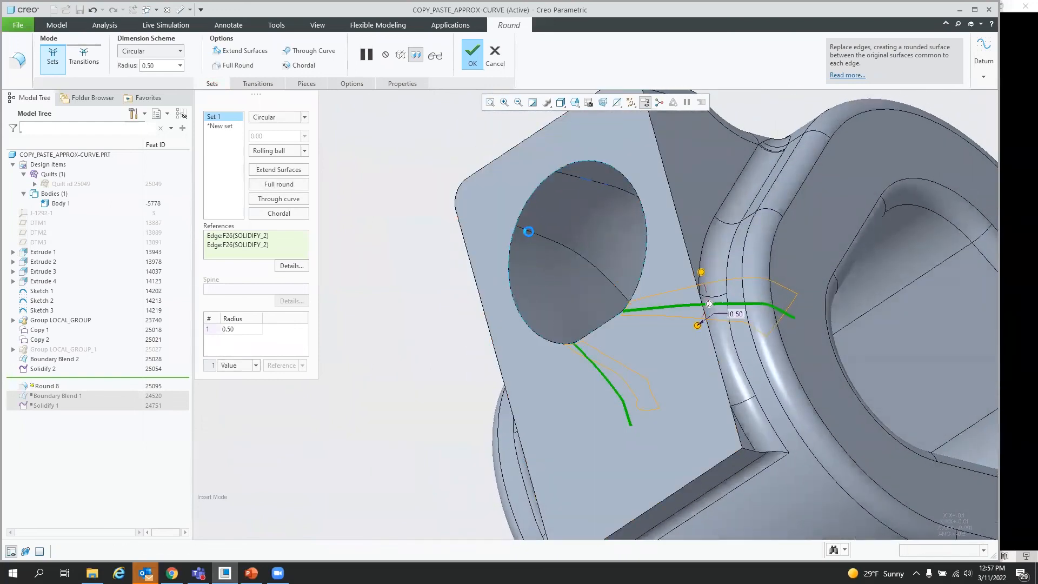
middle_click_drag(608, 398, 599, 235)
left_click(593, 225, "ctrl")
middle_click_drag(590, 387, 756, 364)
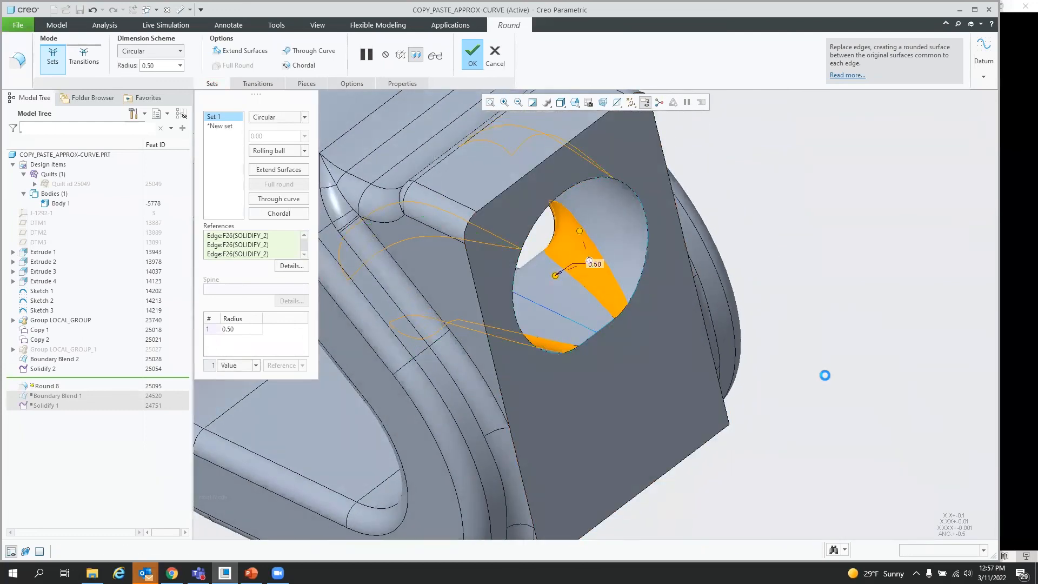
middle_click(825, 376)
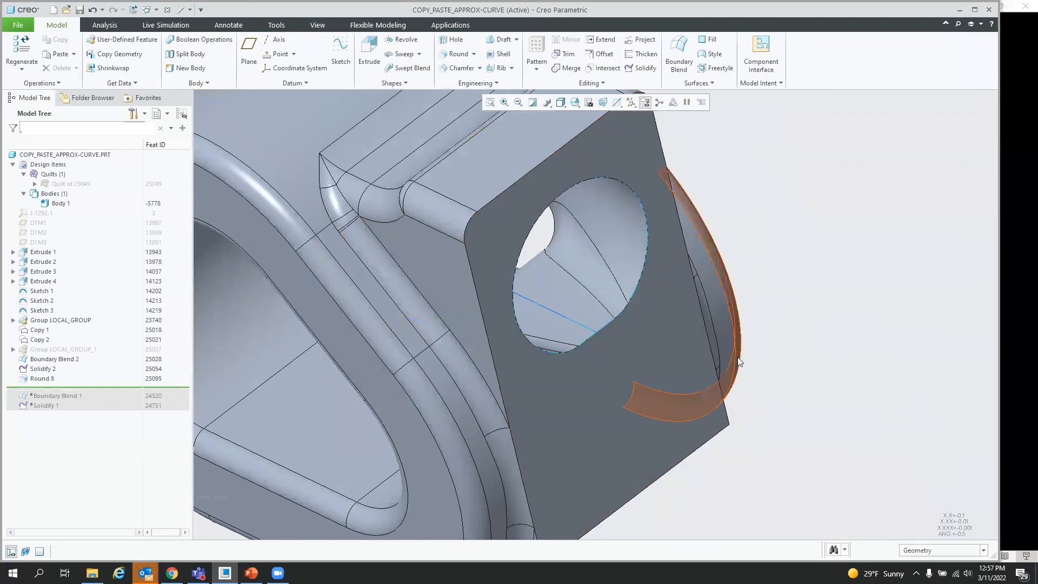
middle_click_drag(735, 361, 676, 350)
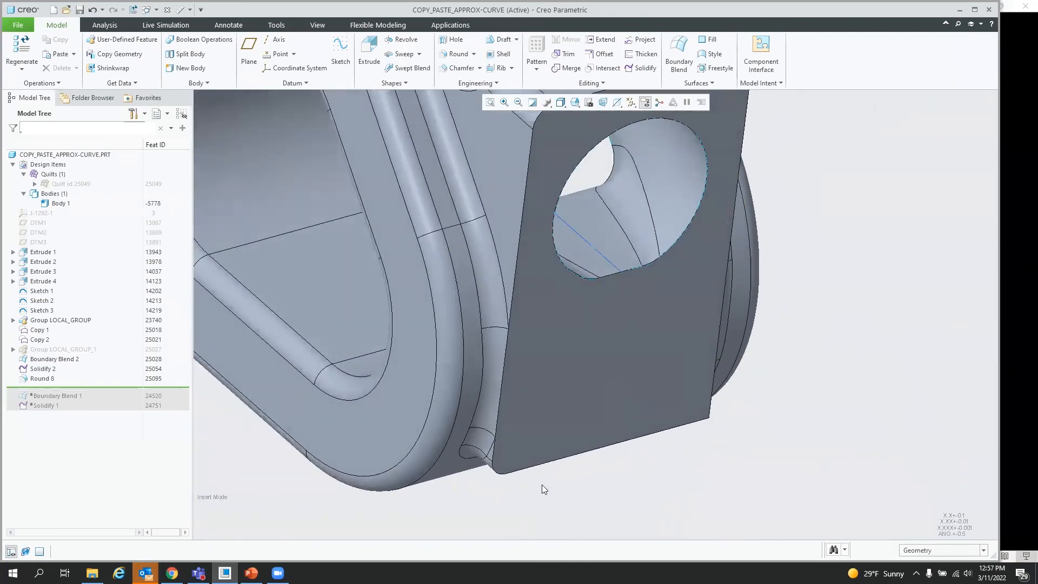